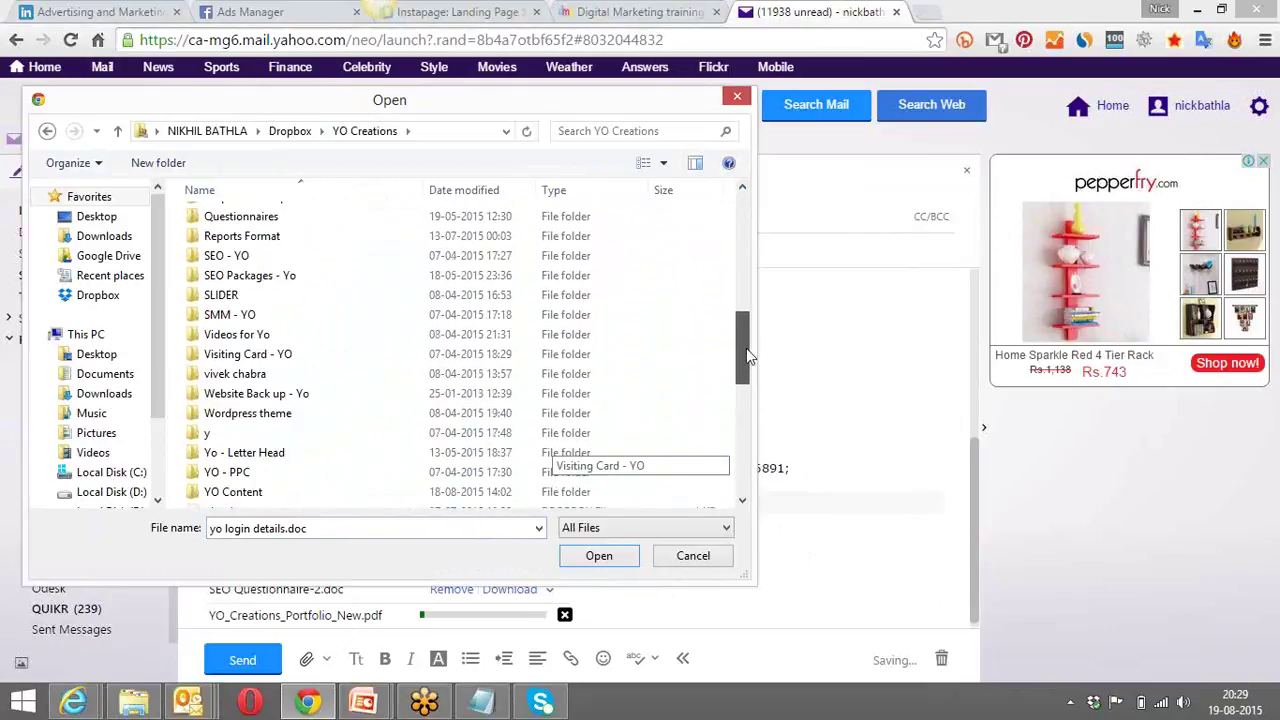
Step: Open the YO Content folder in the Open dialog and scroll through its files
double_click(240, 457)
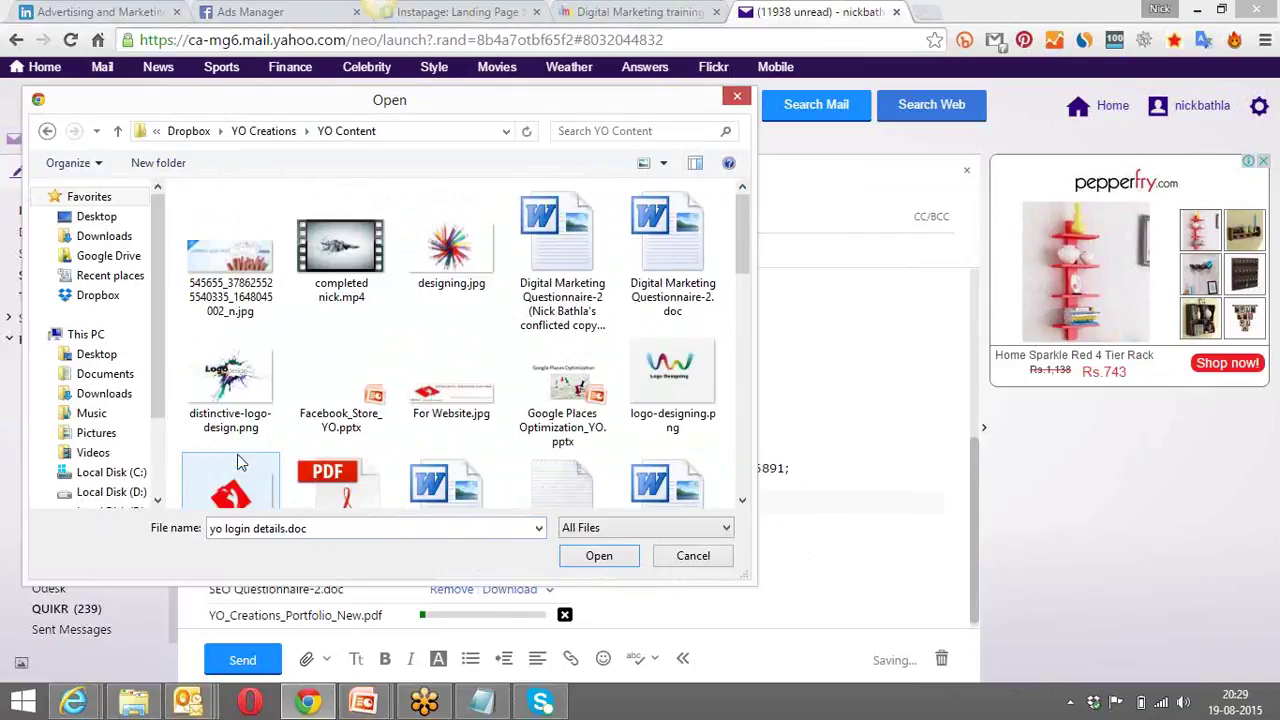
drag(743, 271, 750, 500)
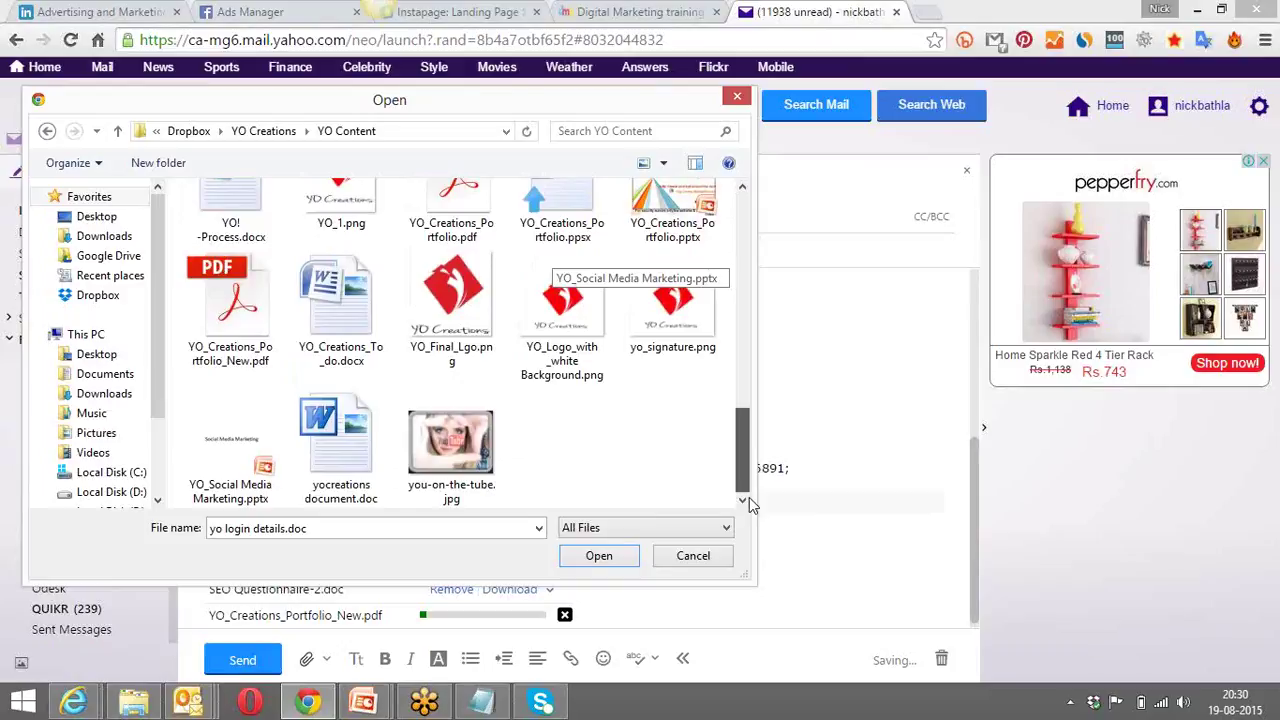
scroll(751, 440, up, 3)
drag(753, 416, 737, 249)
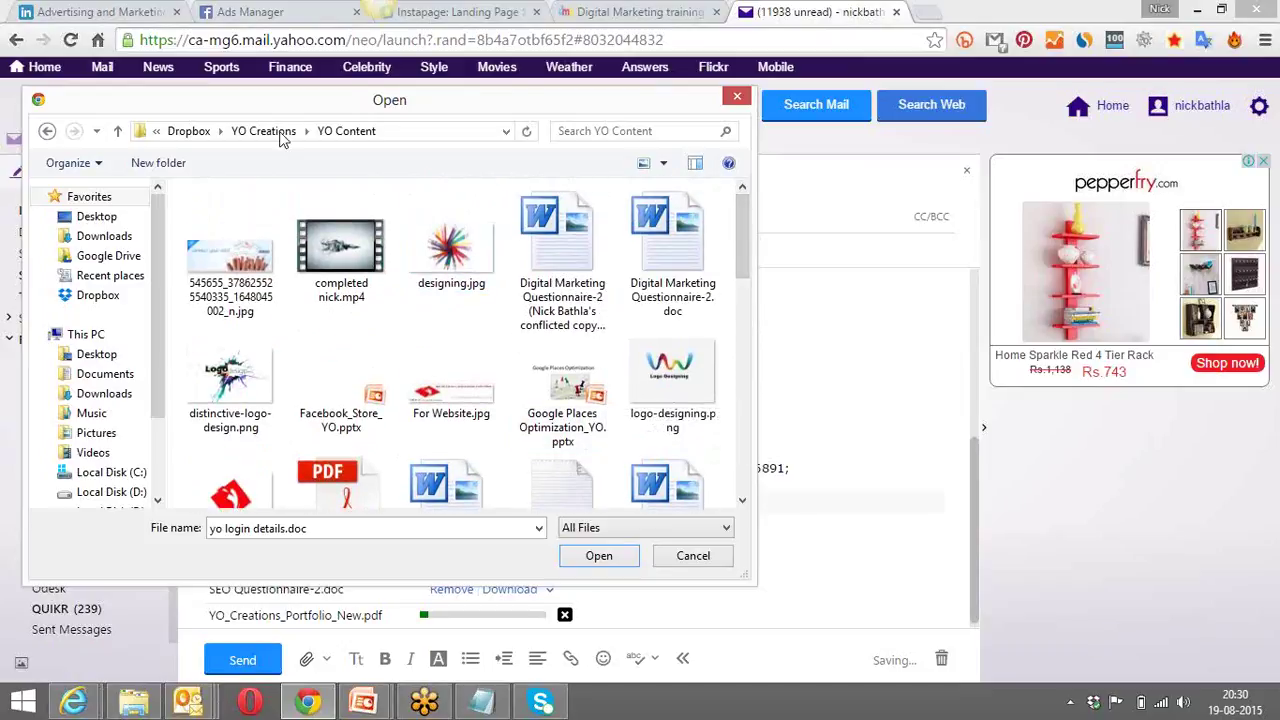
Step: Attach YO_PPC_Proposal.docx from YO Creations > YO - PPC as the fourth file
click(263, 131)
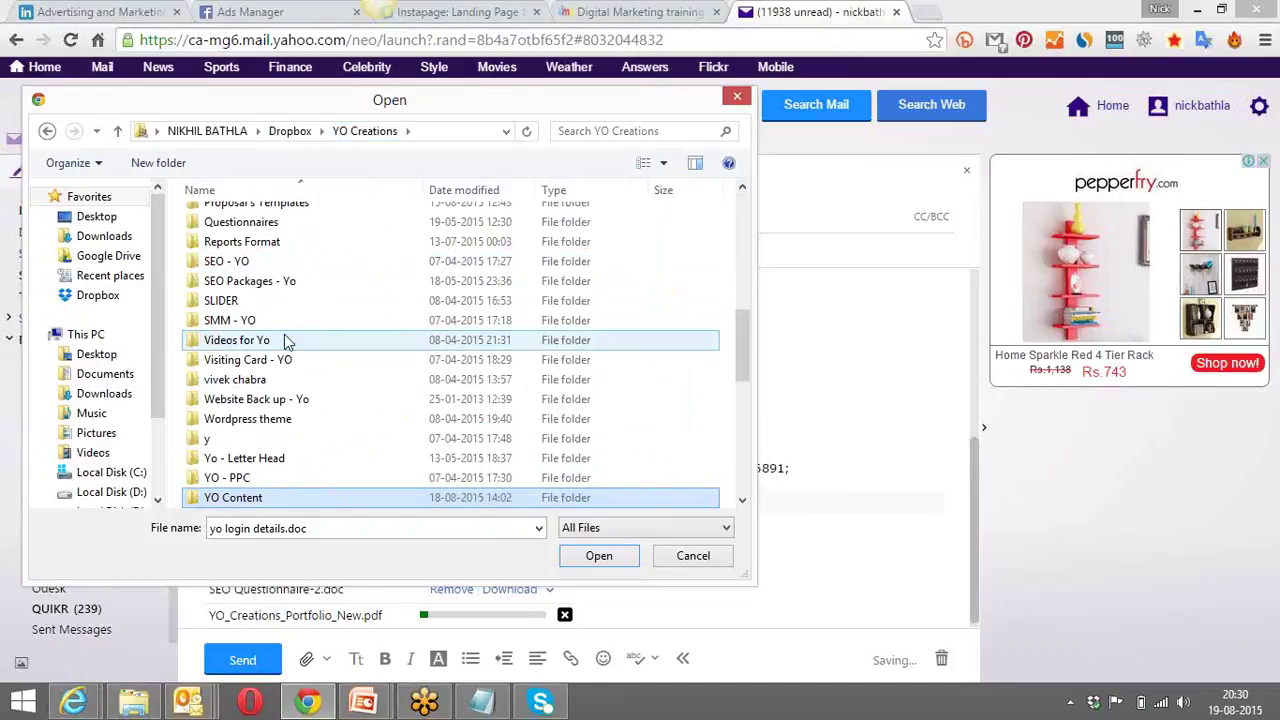
click(274, 398)
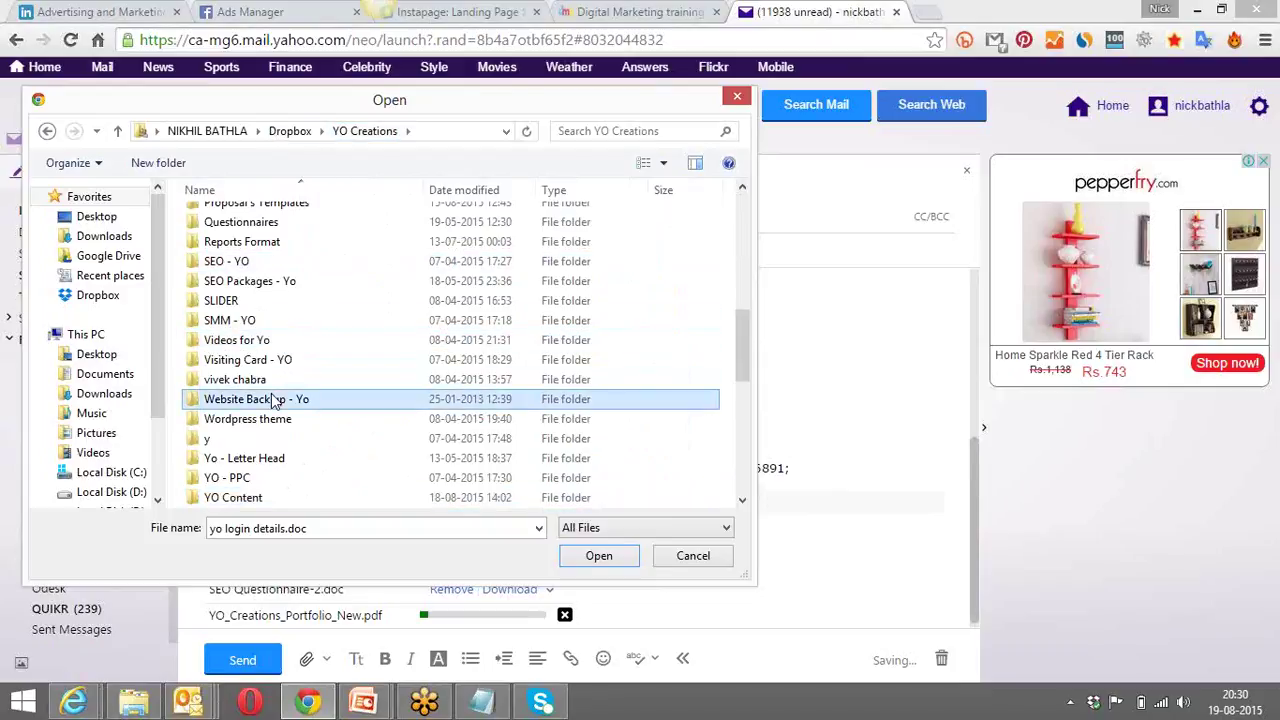
key(Up)
key(Up)
key(Down)
key(Down)
key(Down)
key(Down)
key(Down)
key(Down)
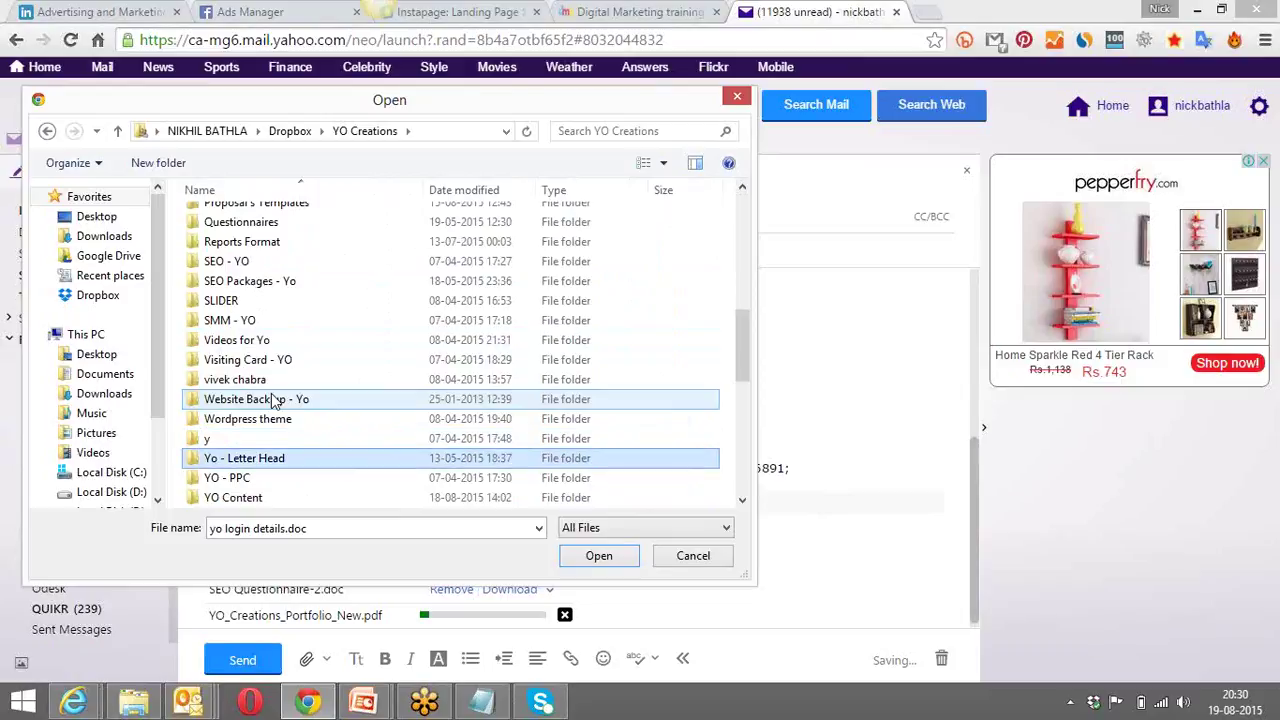
key(Return)
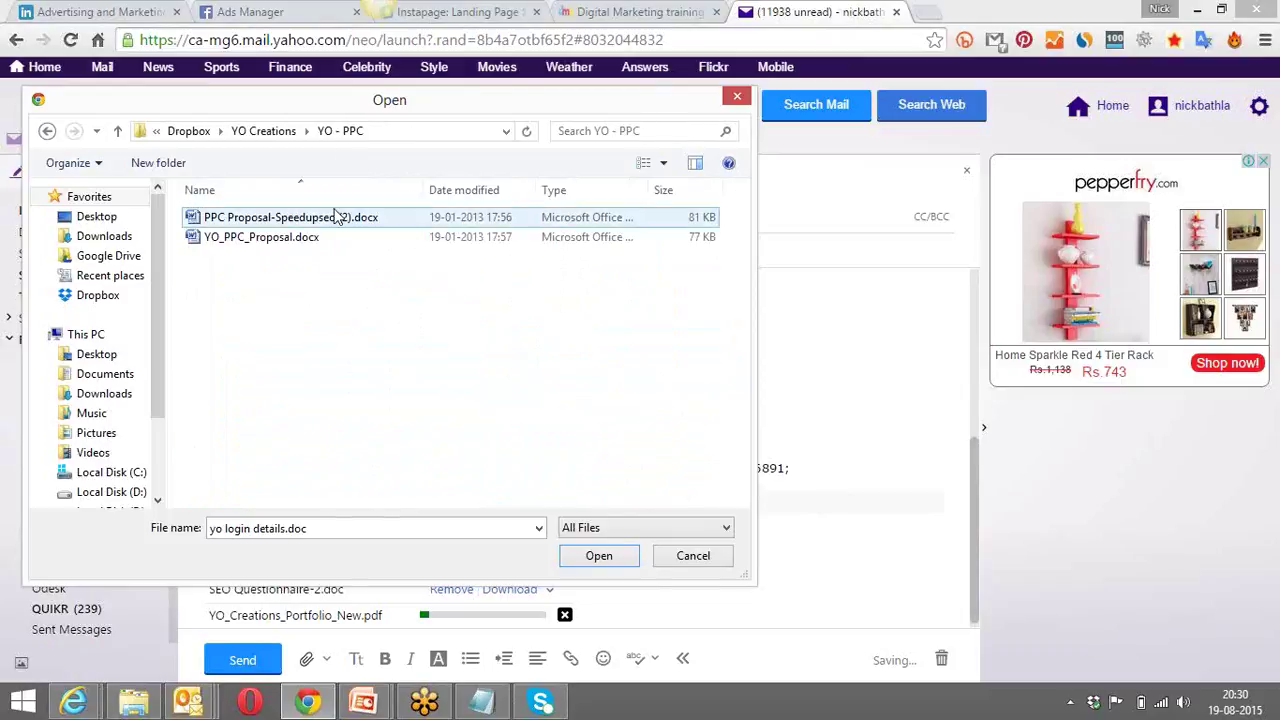
click(314, 239)
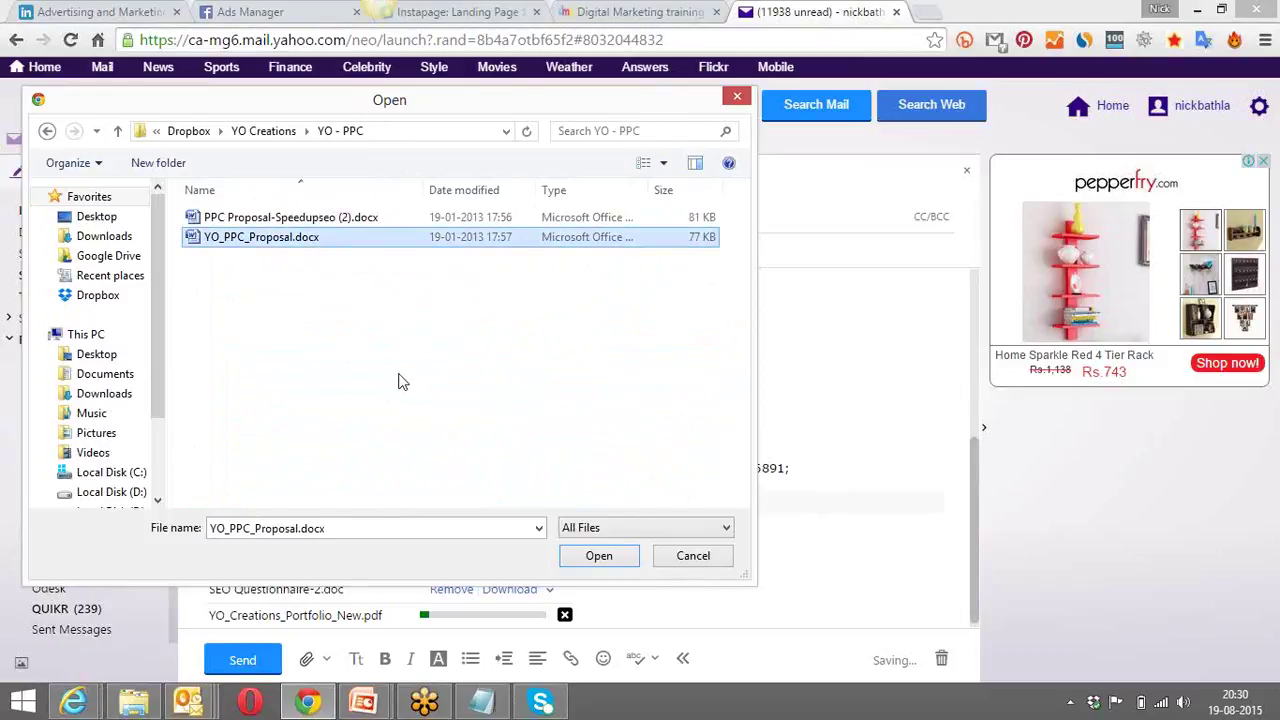
click(599, 556)
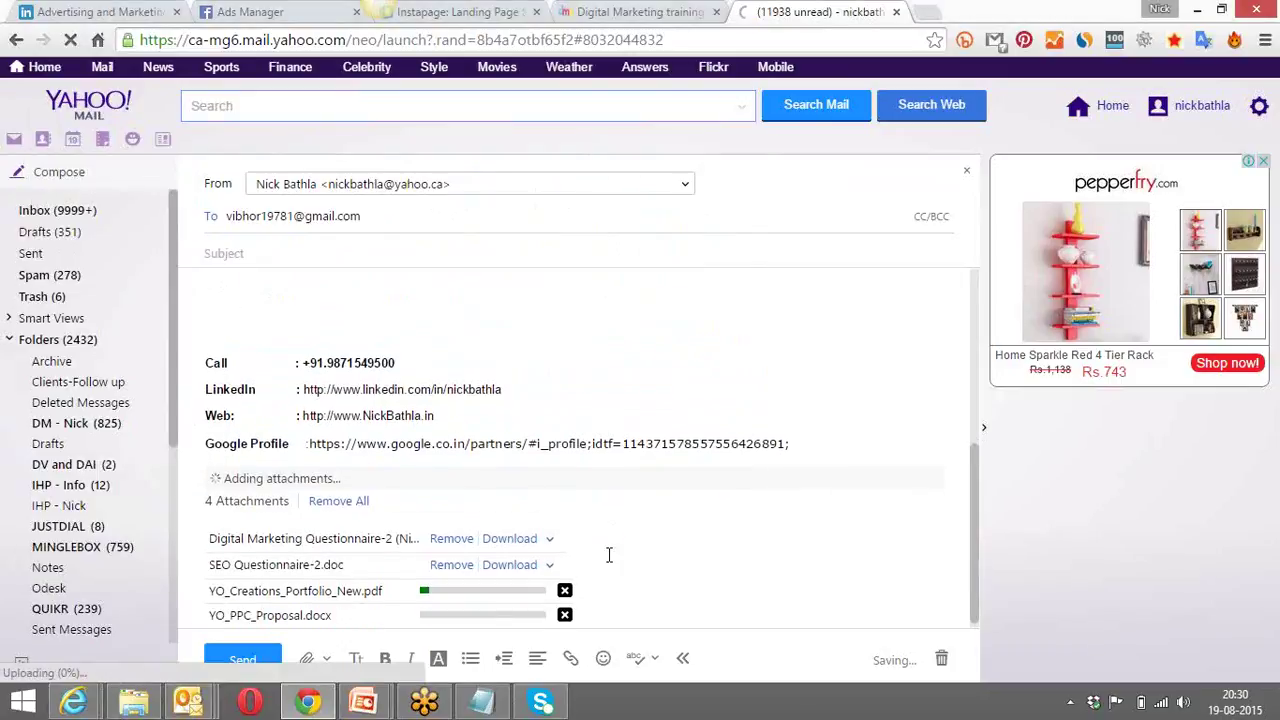
Step: Type 'Sales and Marketing Doc' into the draft's Subject field
click(440, 258)
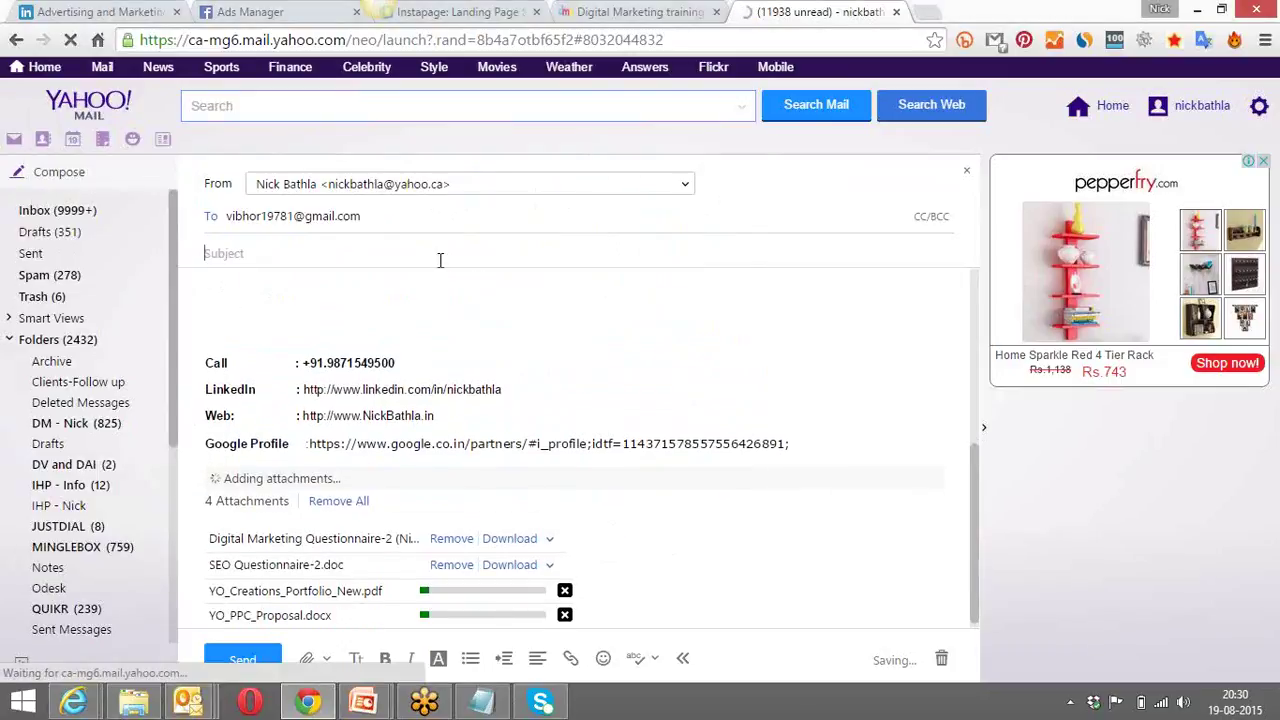
text(Sales)
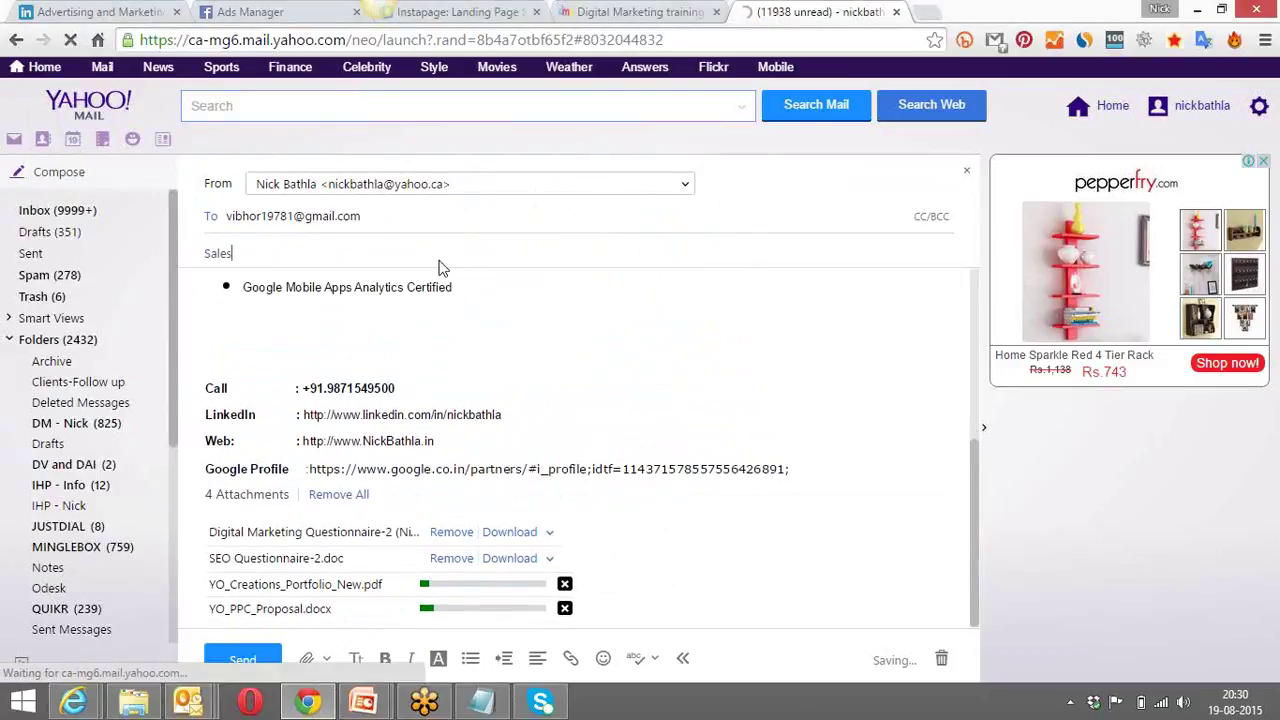
text( and Marketing Docs)
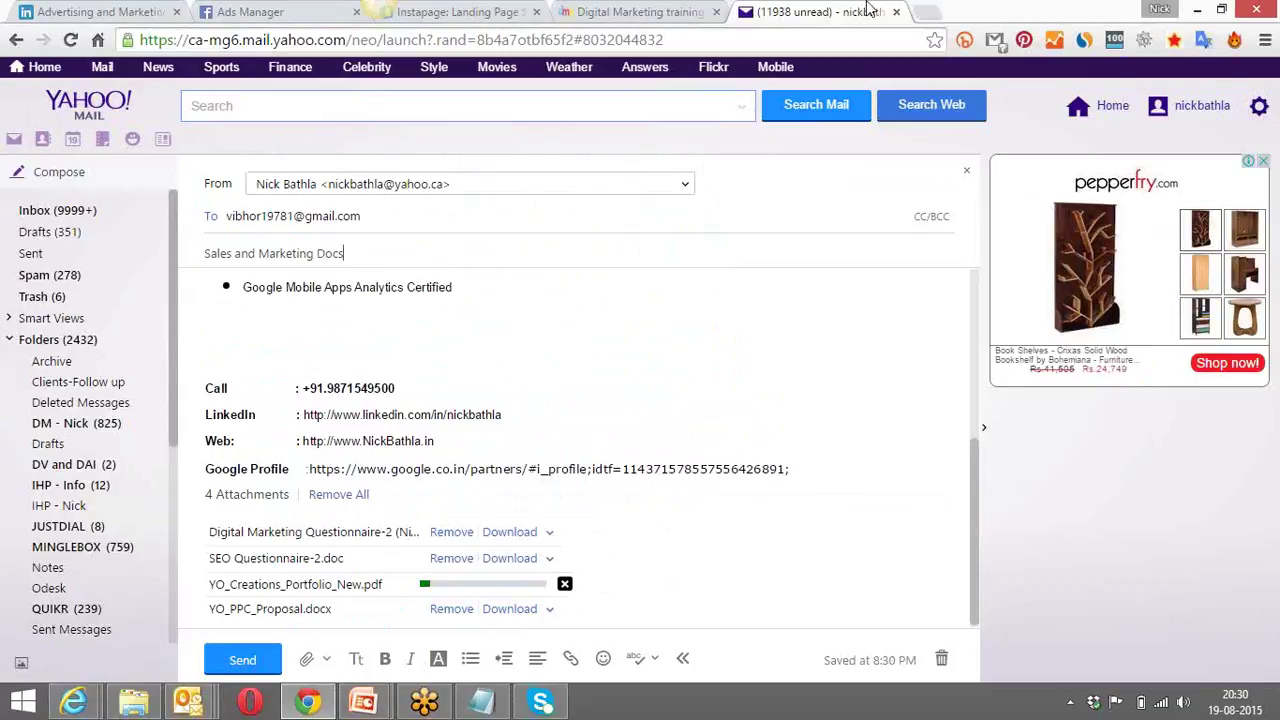
Step: Log in to WHM at panoz.websitewelcome.com:2087 in a new tab, then return to Yahoo Mail
click(924, 12)
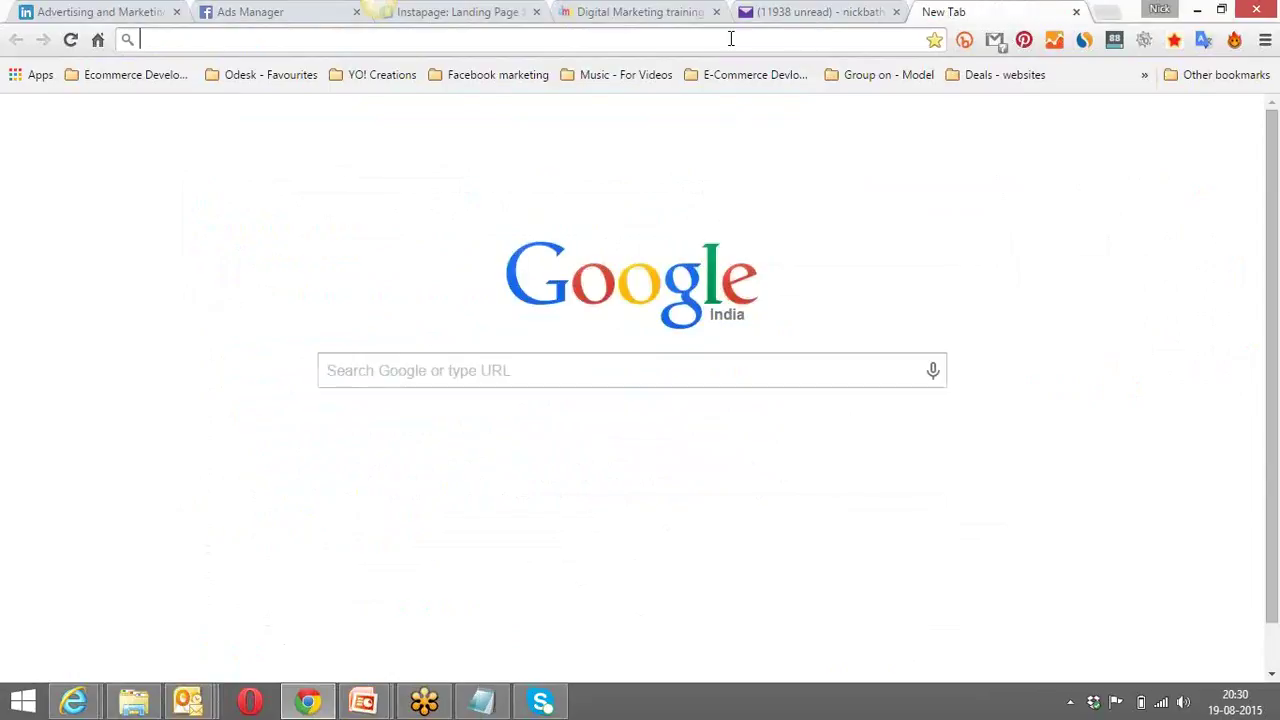
text(panoz.websitewelcome.com:2087)
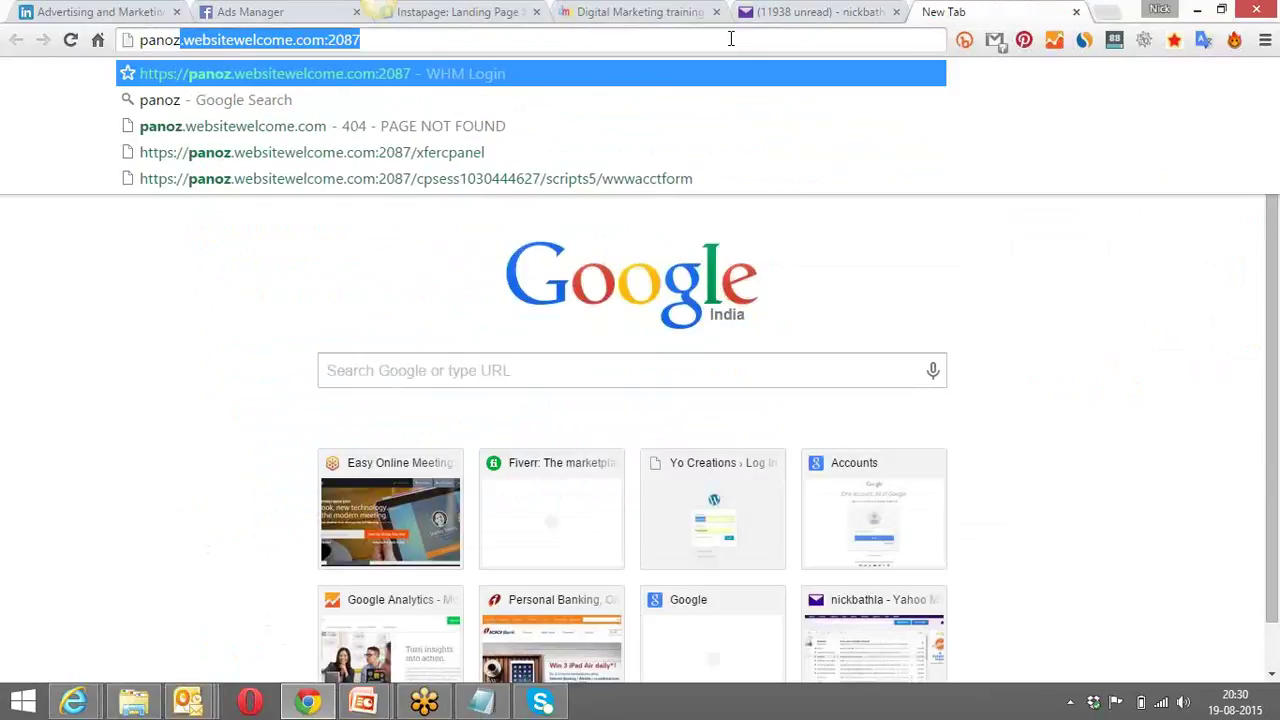
key(Return)
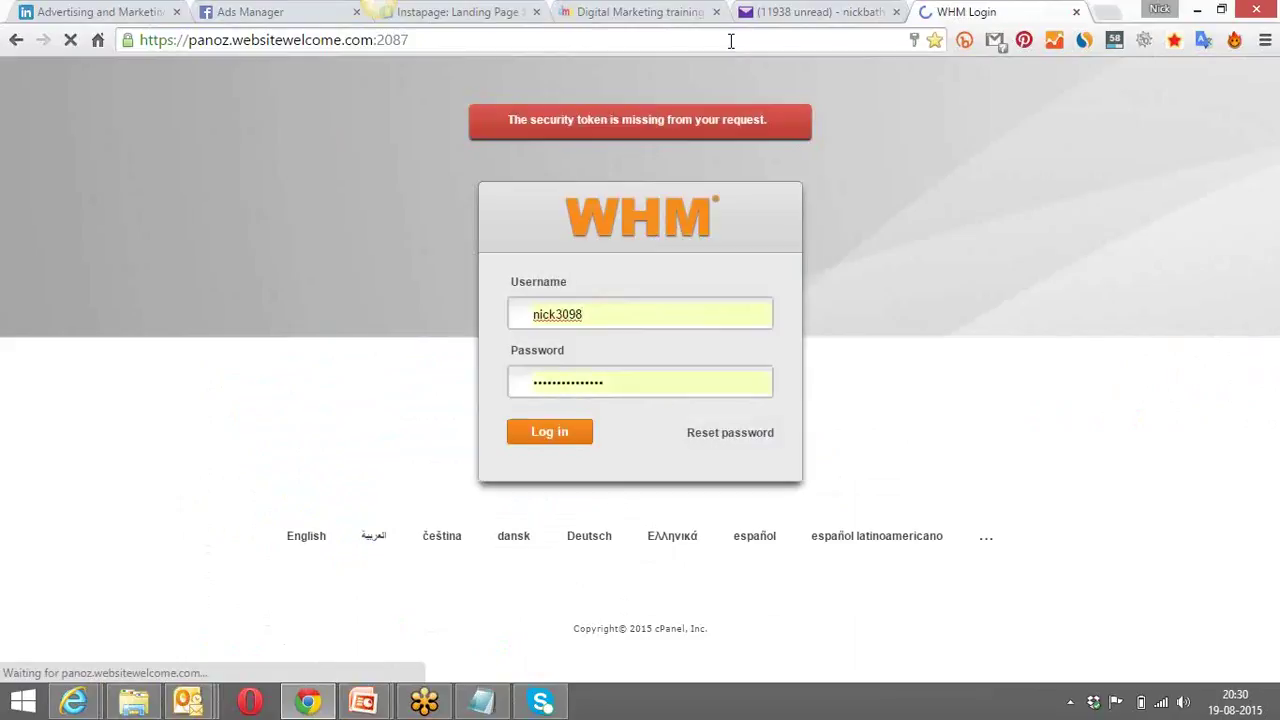
click(556, 434)
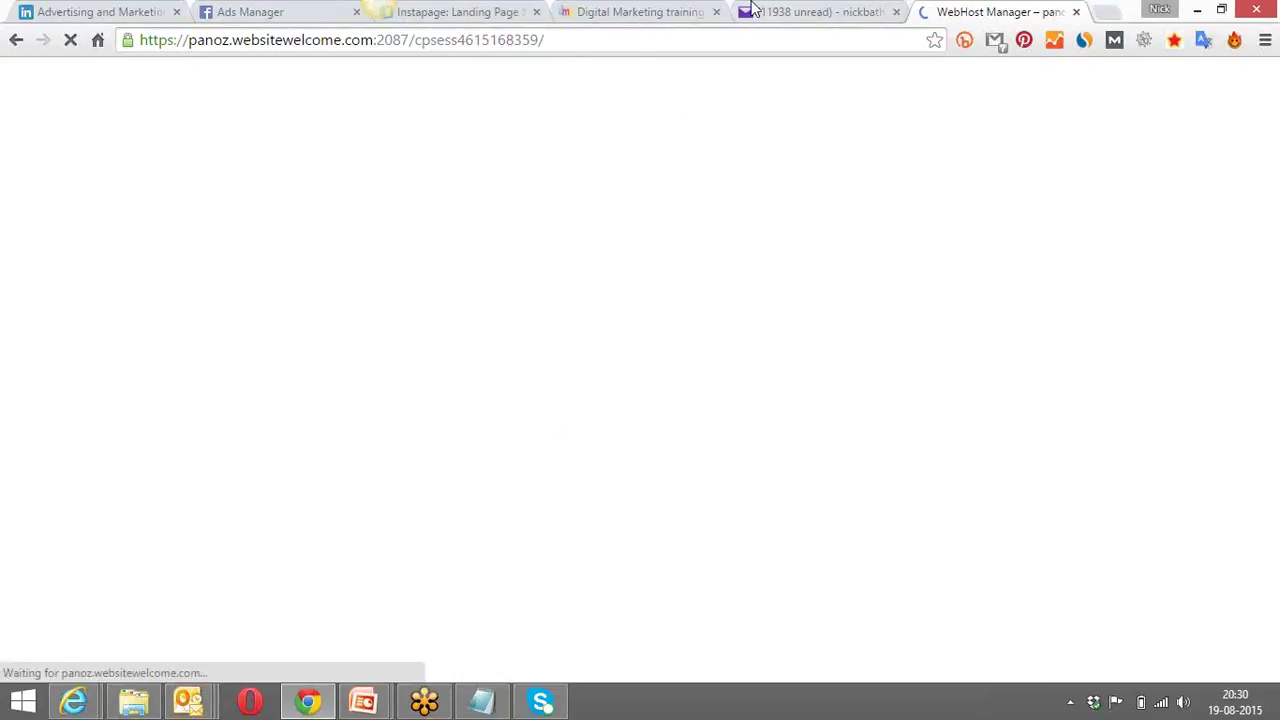
click(787, 8)
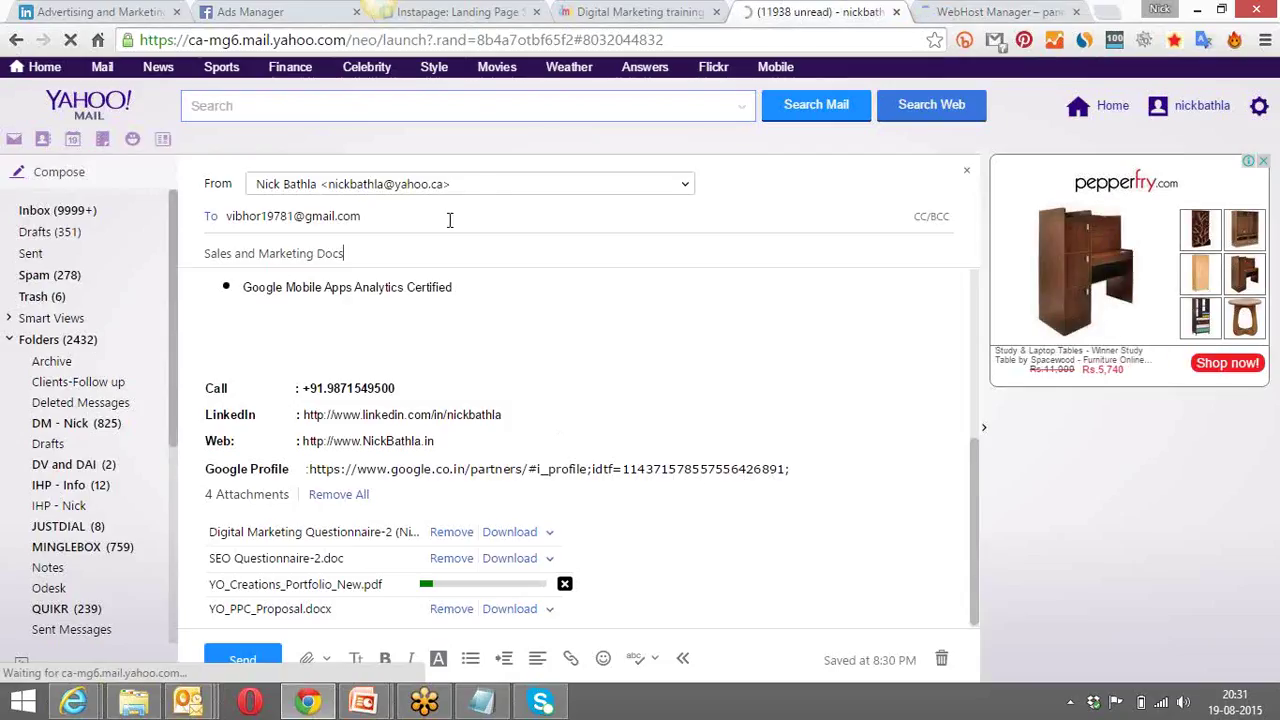
Step: Discard the half-typed entry and add the second recipient's e-mail address in the To field
click(450, 219)
text(sa)
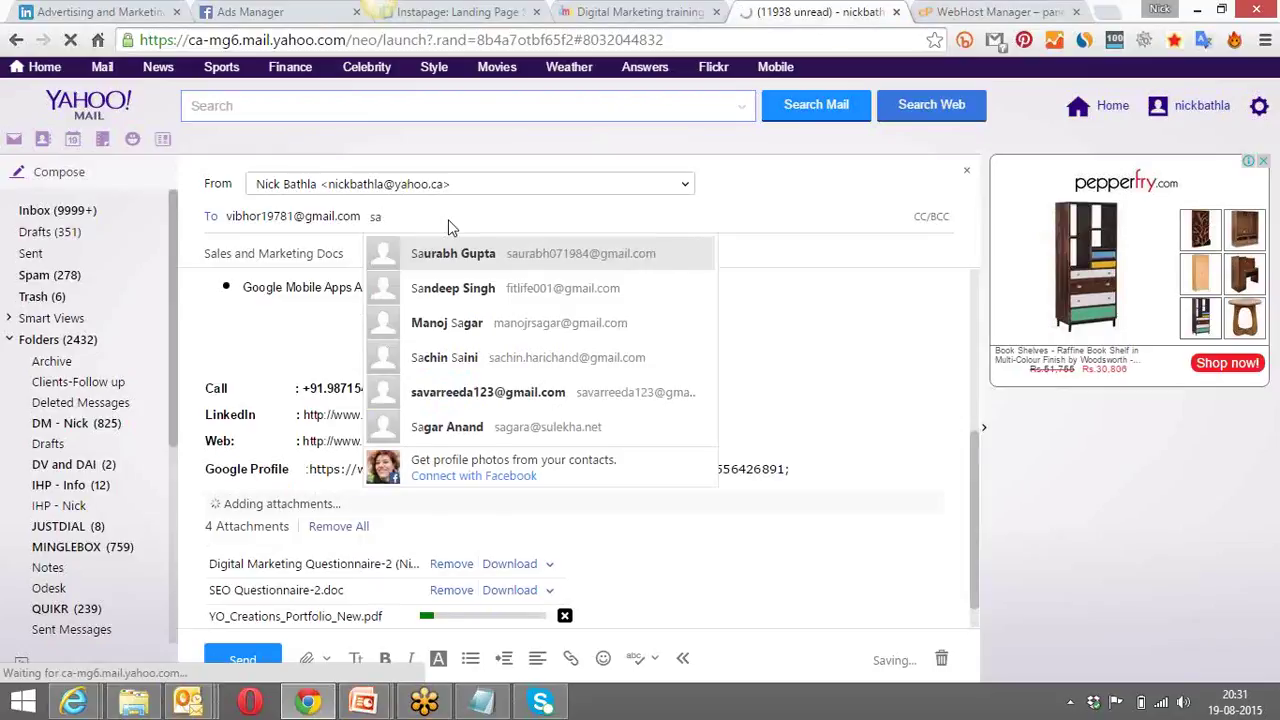
key(BackSpace)
key(BackSpace)
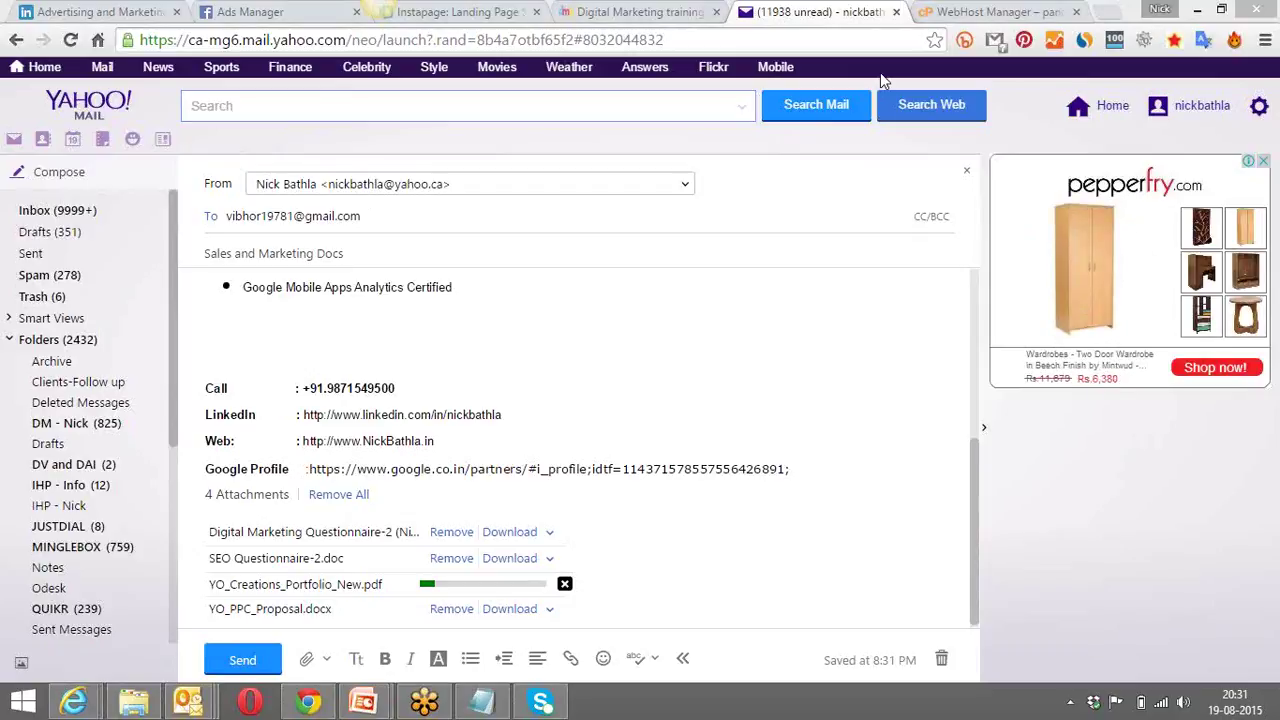
click(474, 218)
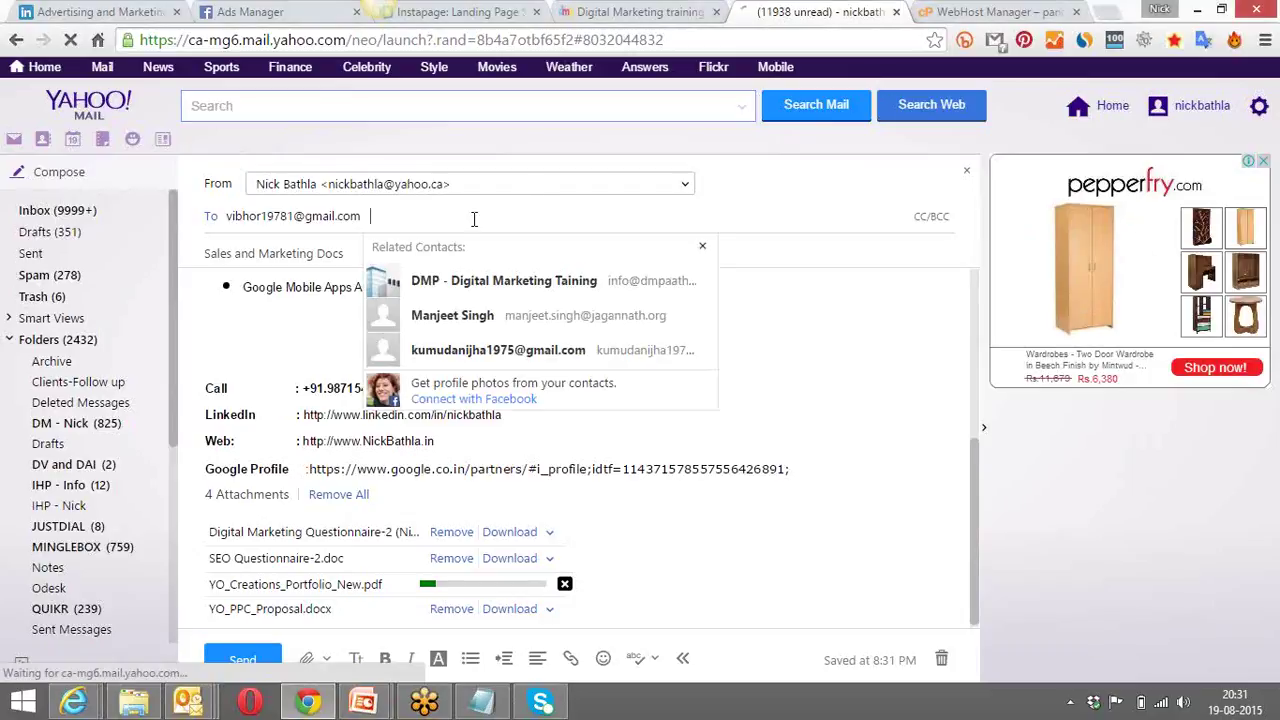
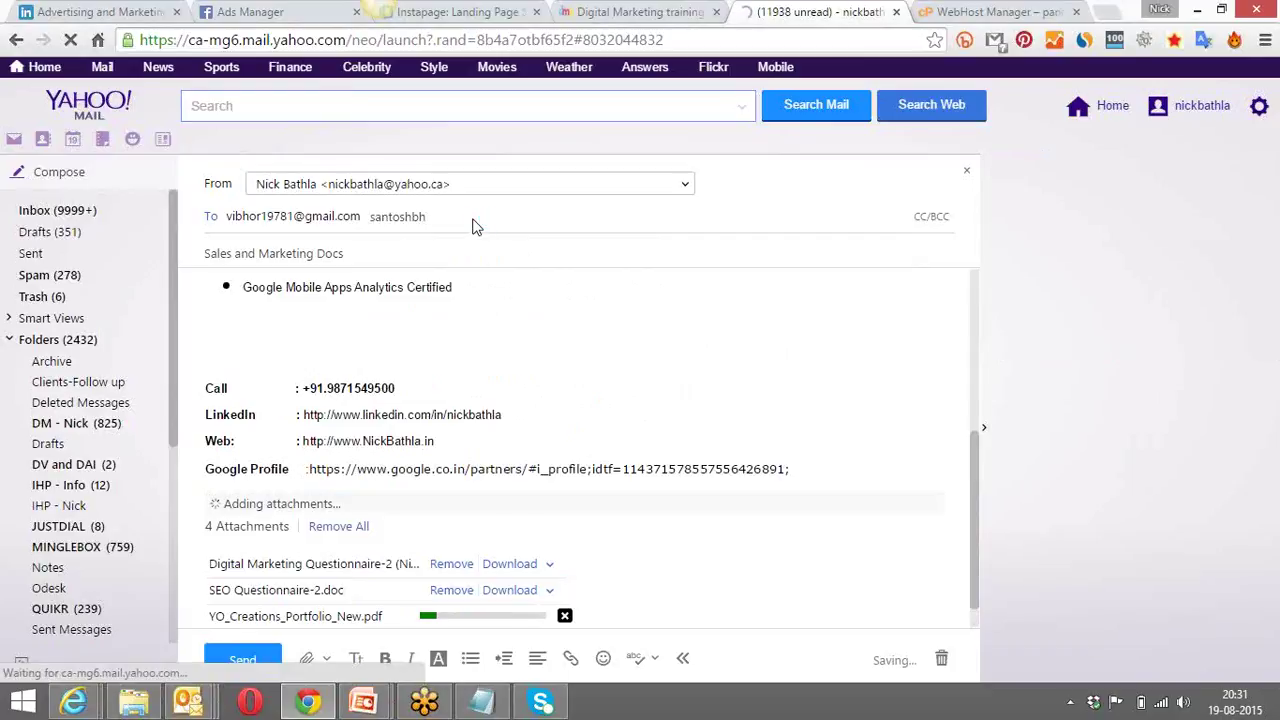
key(Return)
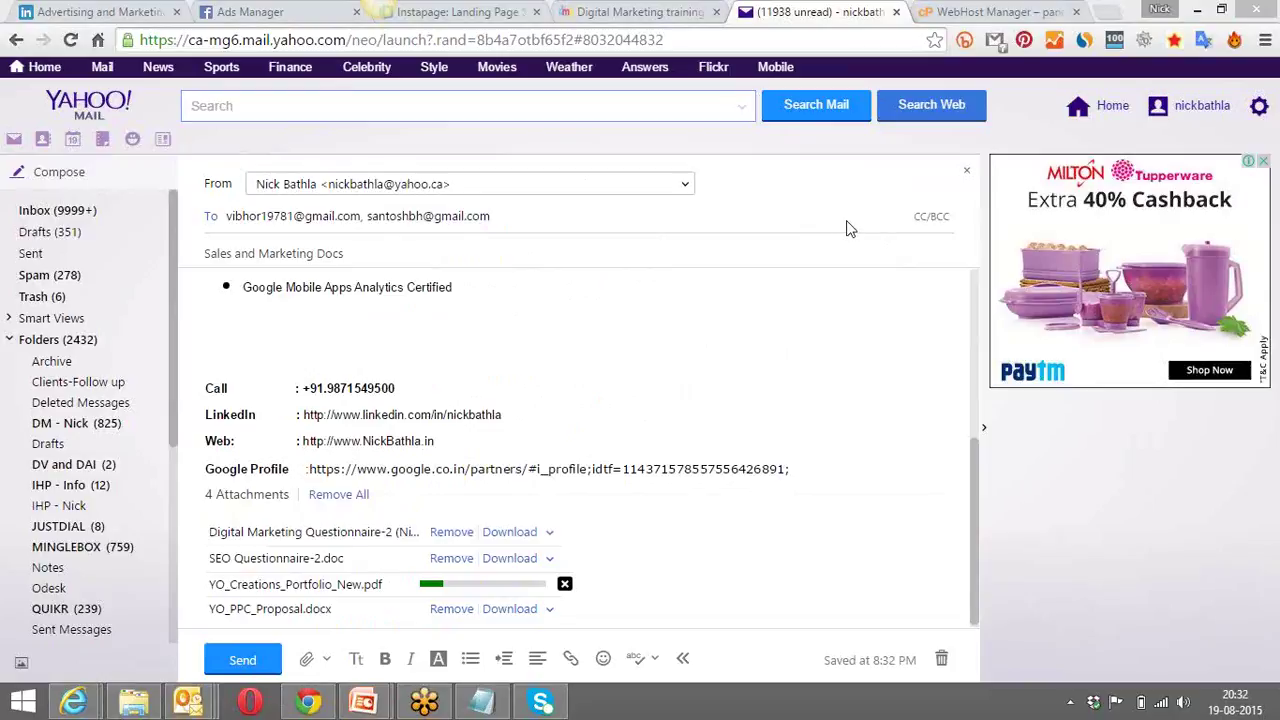
Step: Add a third recipient's e-mail address to the To field, then bring the WebHost Manager tab forward
click(574, 219)
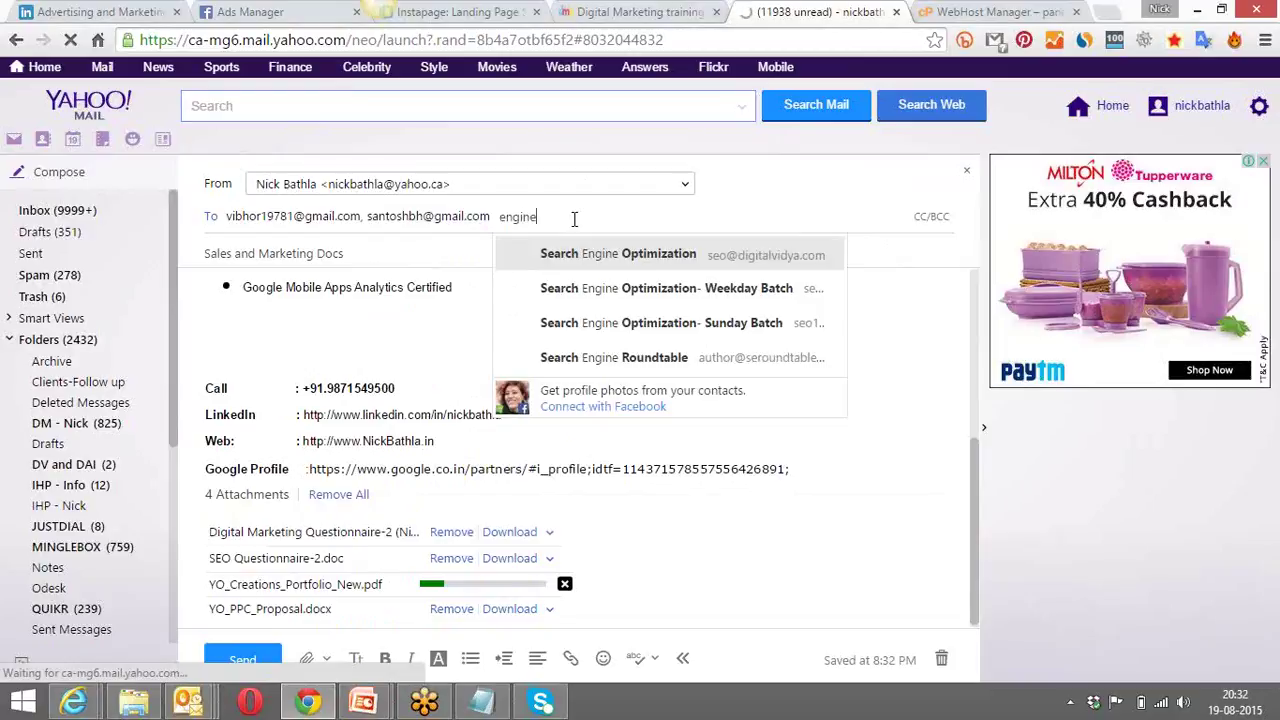
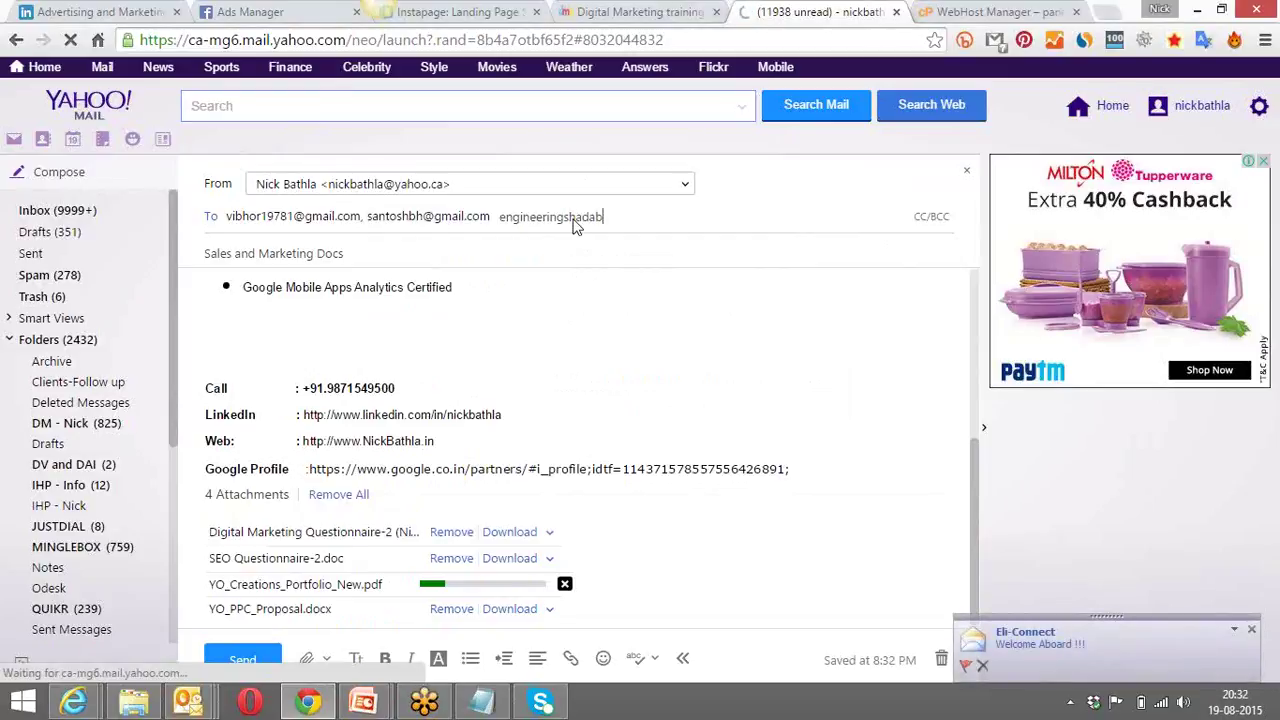
click(551, 295)
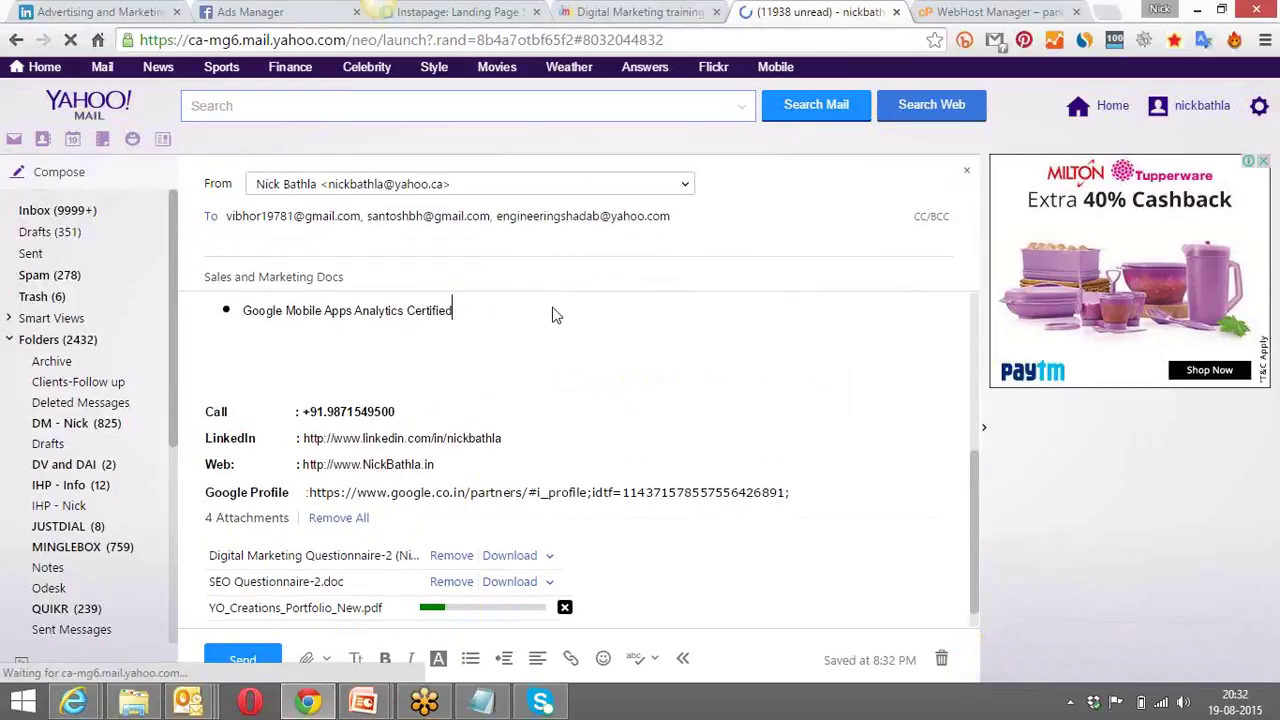
click(974, 8)
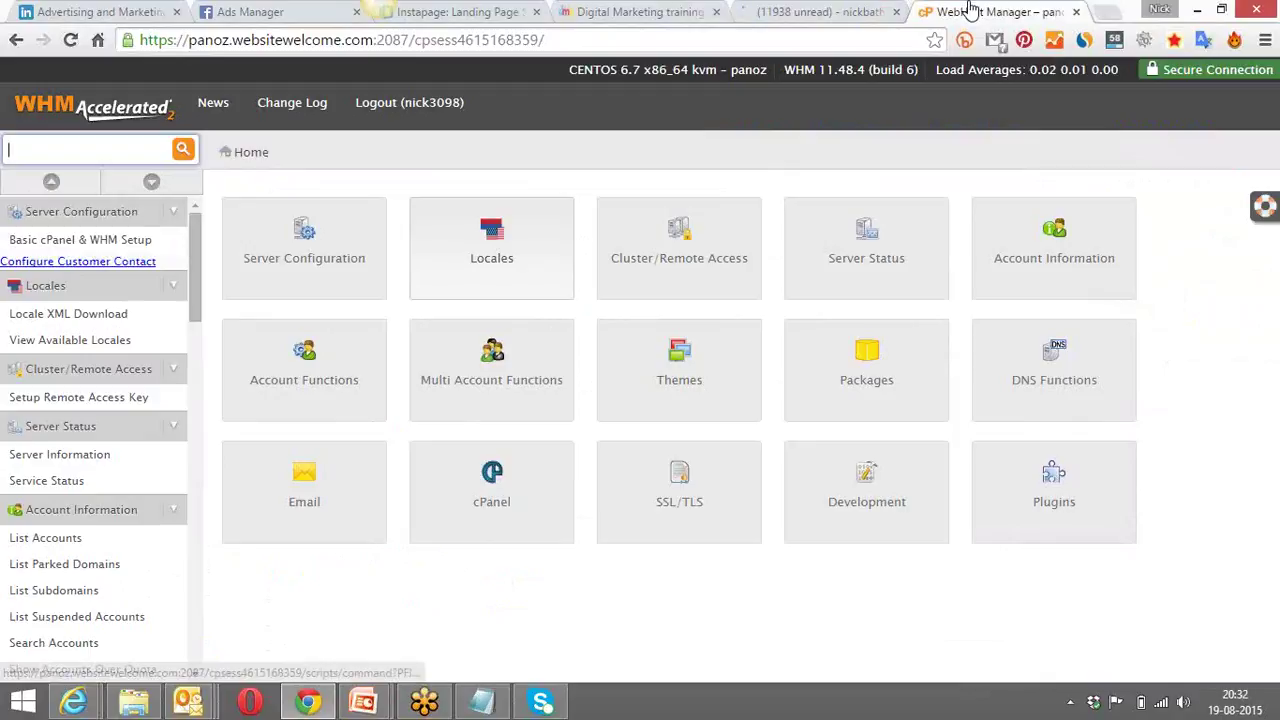
Step: Open an empty Google new tab beside WHM, then go back to the Yahoo Mail draft
click(1110, 12)
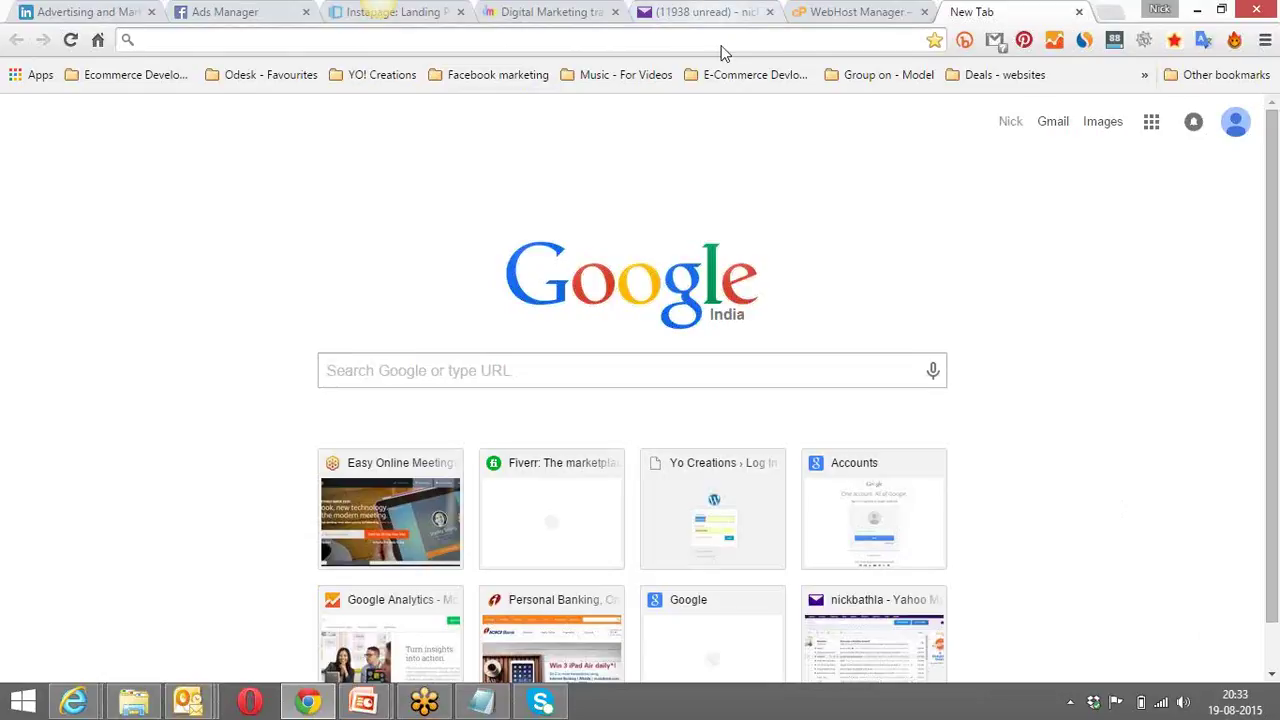
click(705, 12)
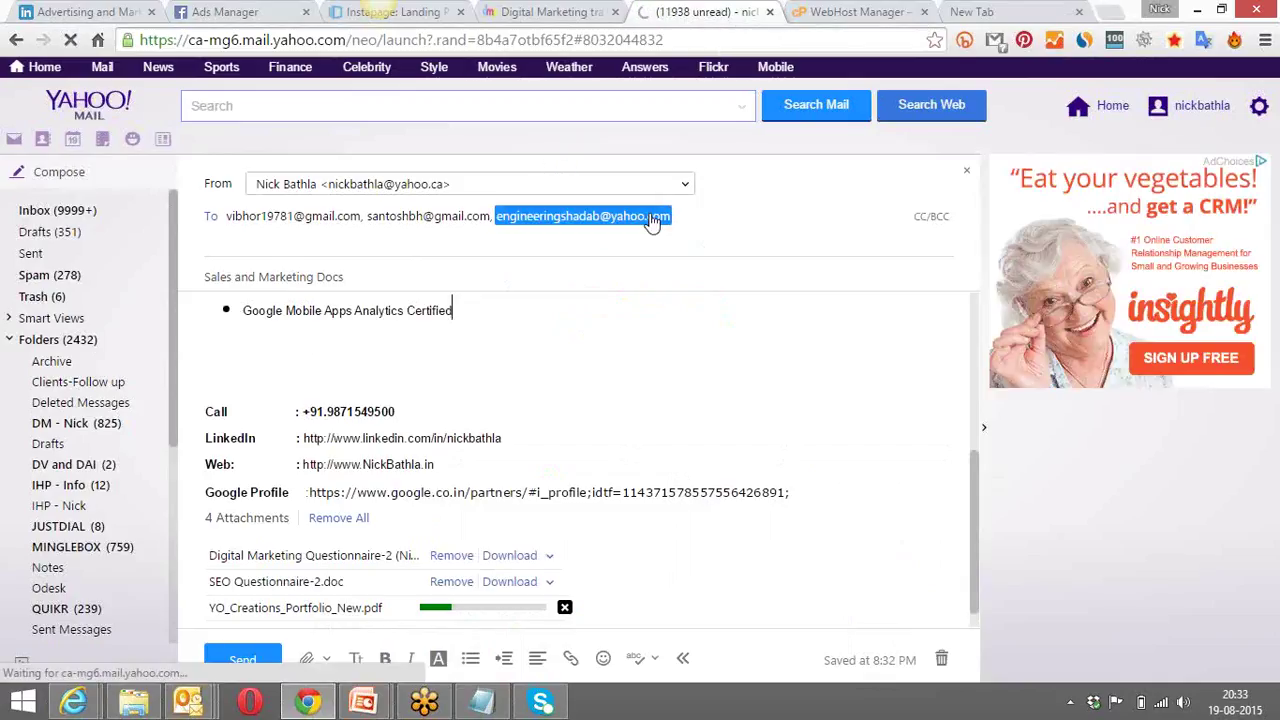
Step: Delete the third recipient from the To field, leaving only two addresses
click(684, 218)
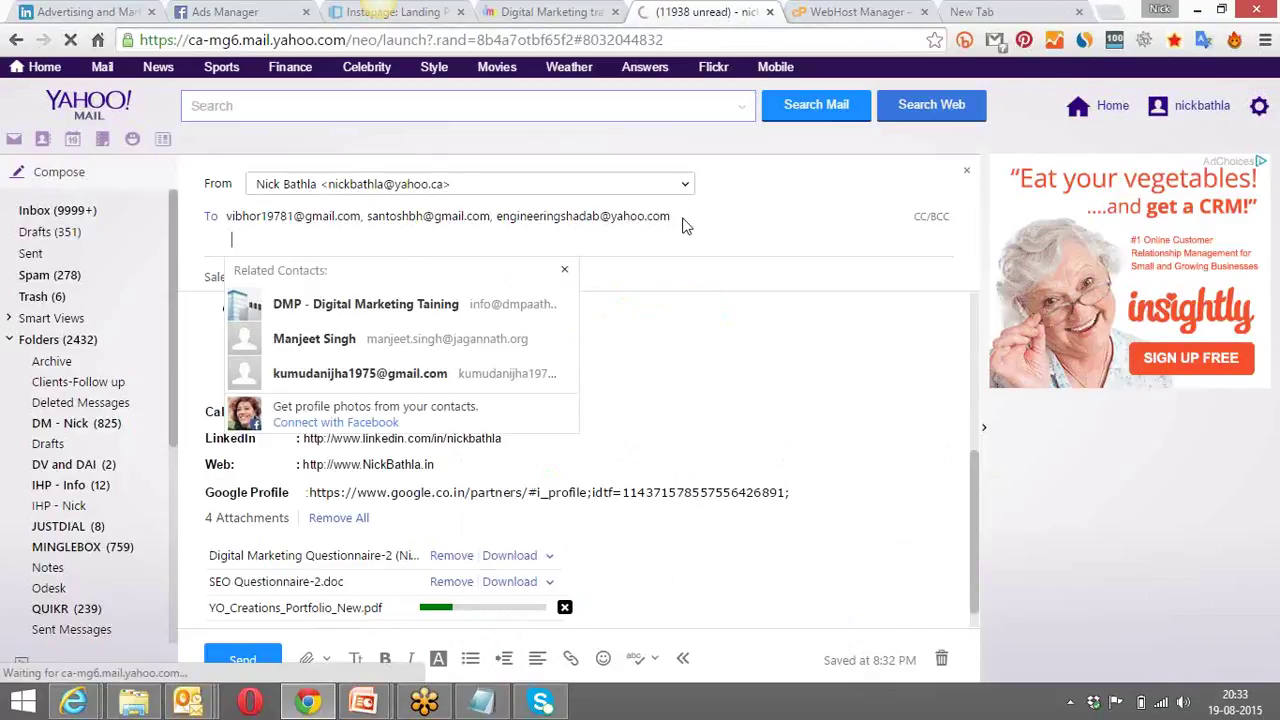
key(BackSpace)
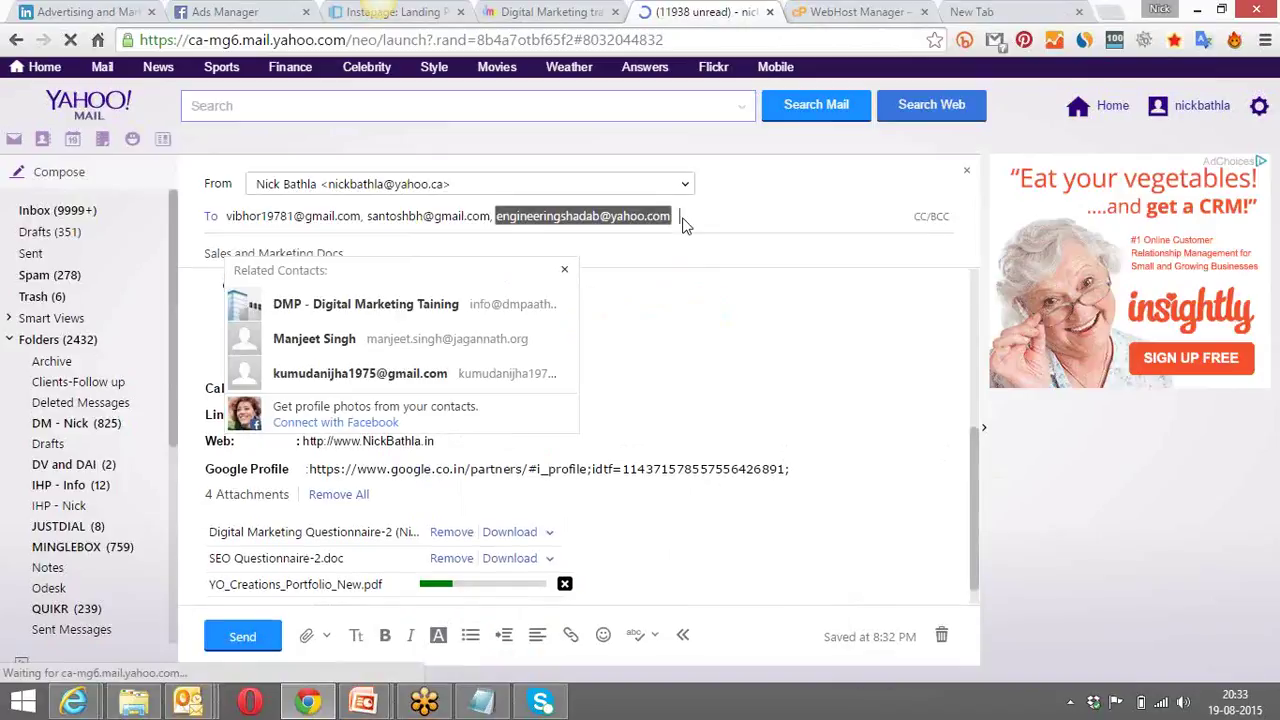
key(BackSpace)
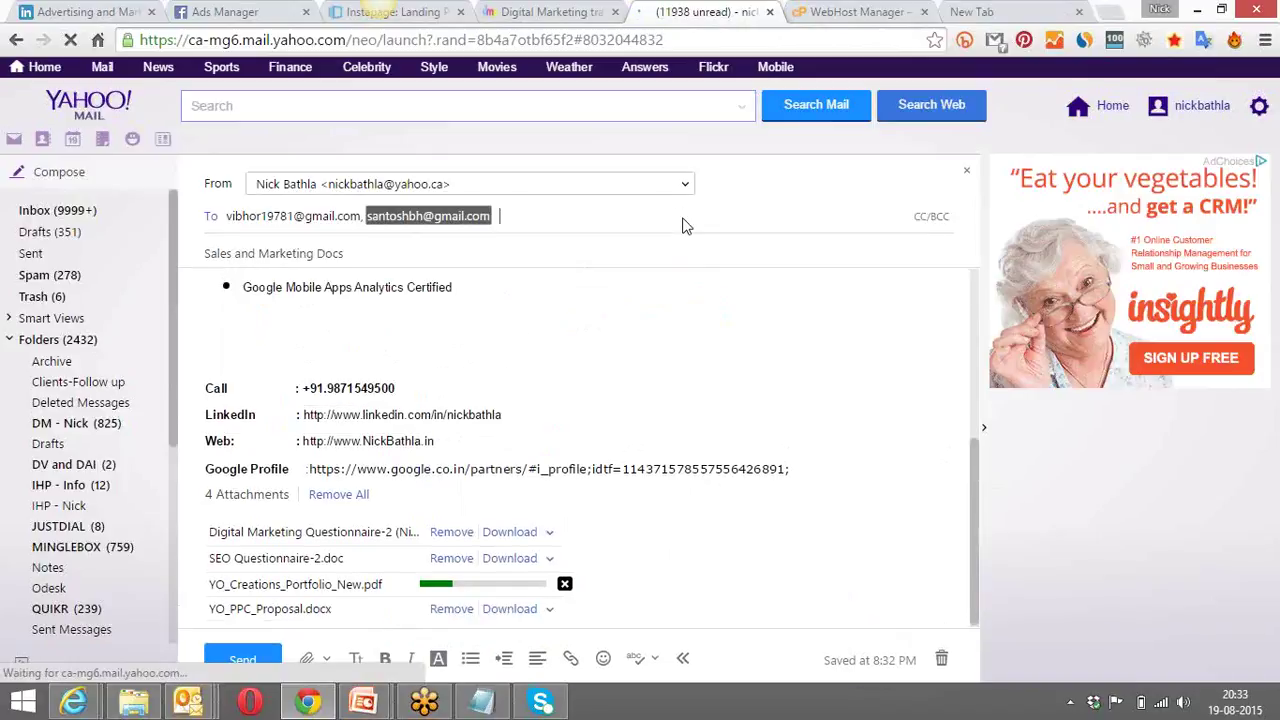
click(684, 218)
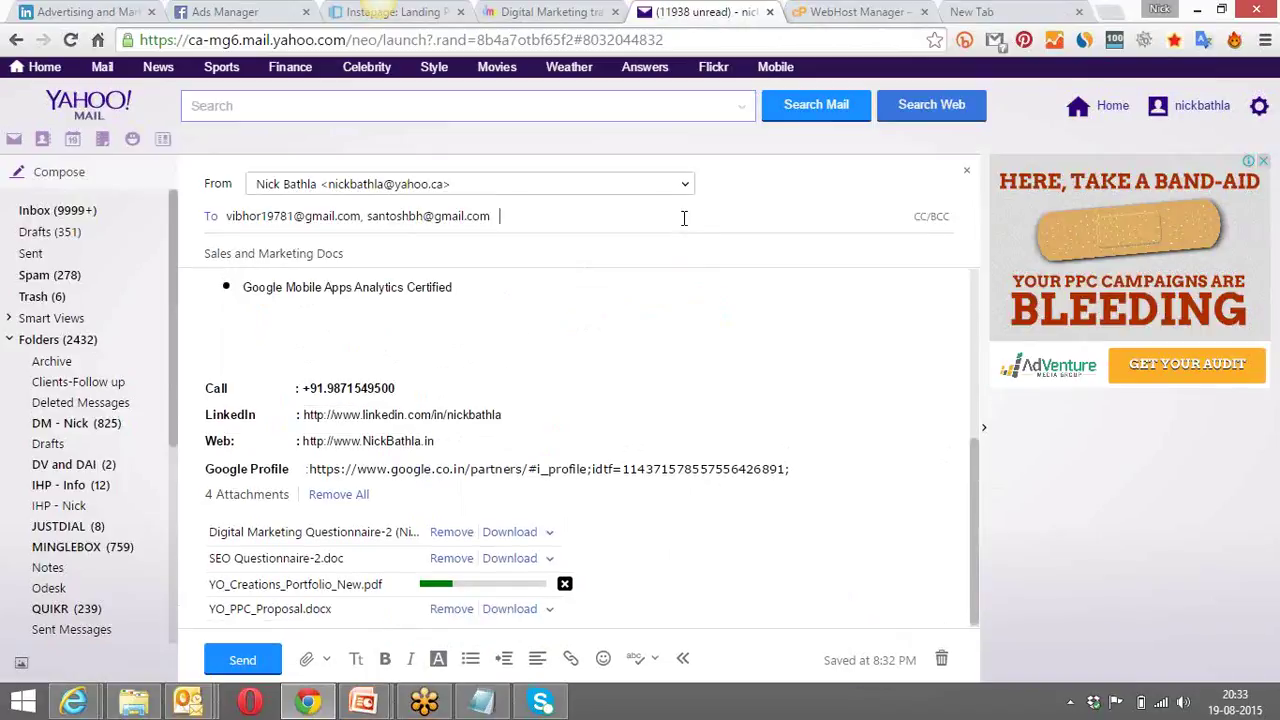
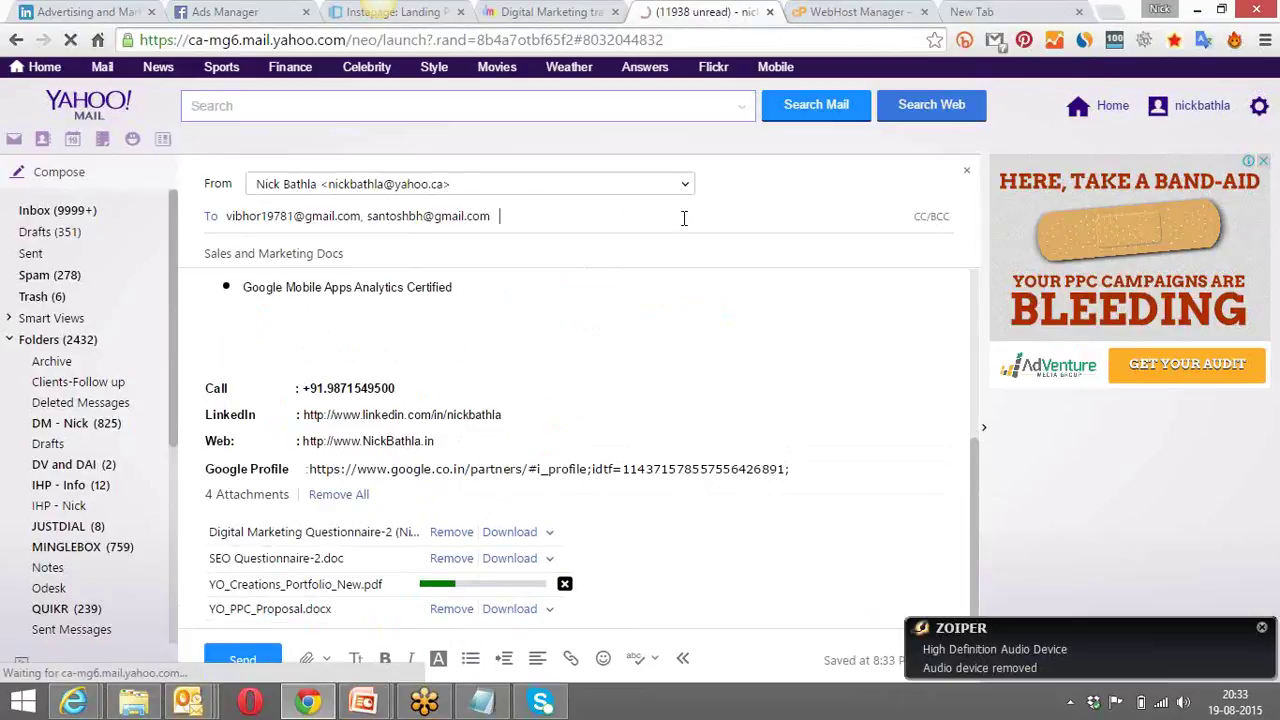
Step: Enter a third recipient's e-mail address in the draft's To line and confirm it as a recipient
click(684, 218)
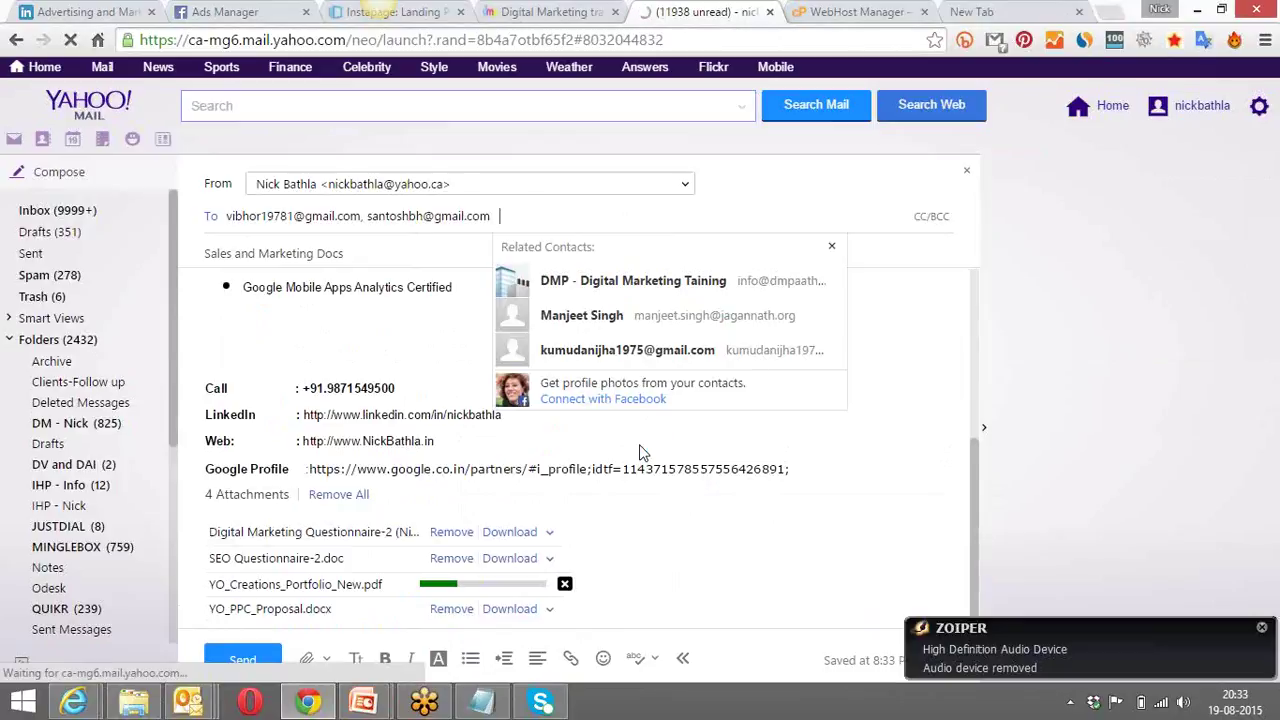
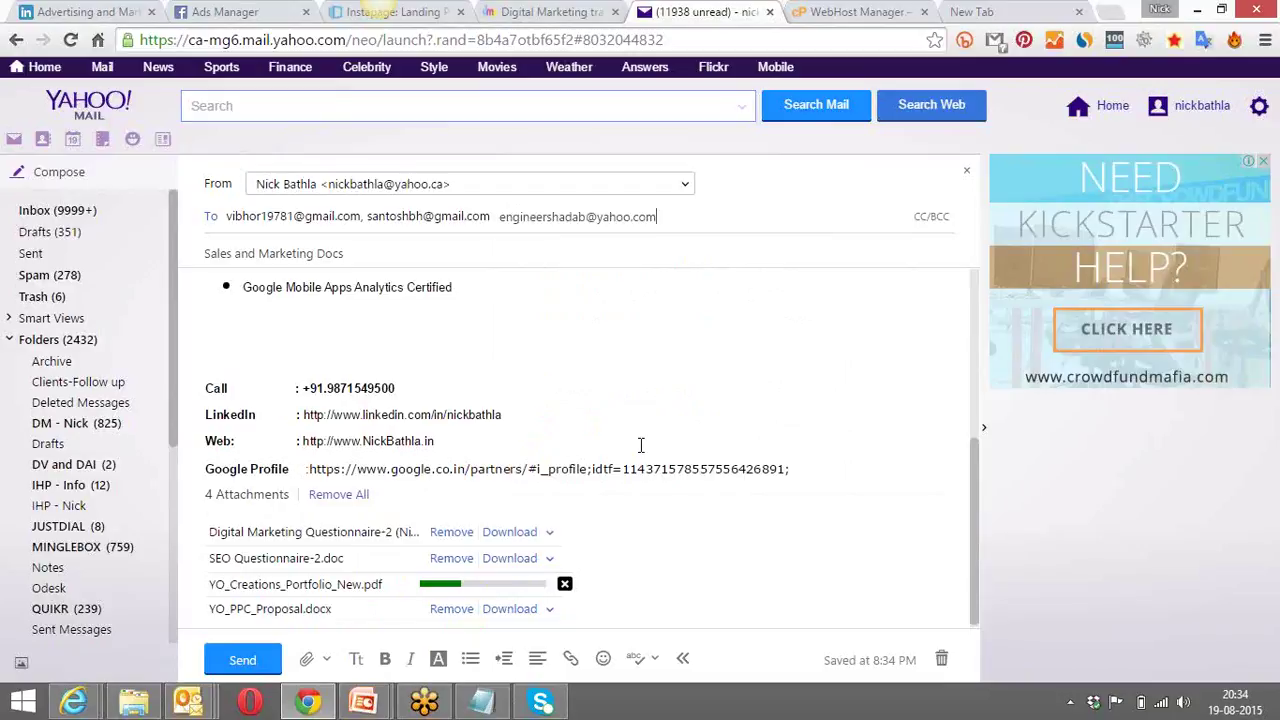
key(Return)
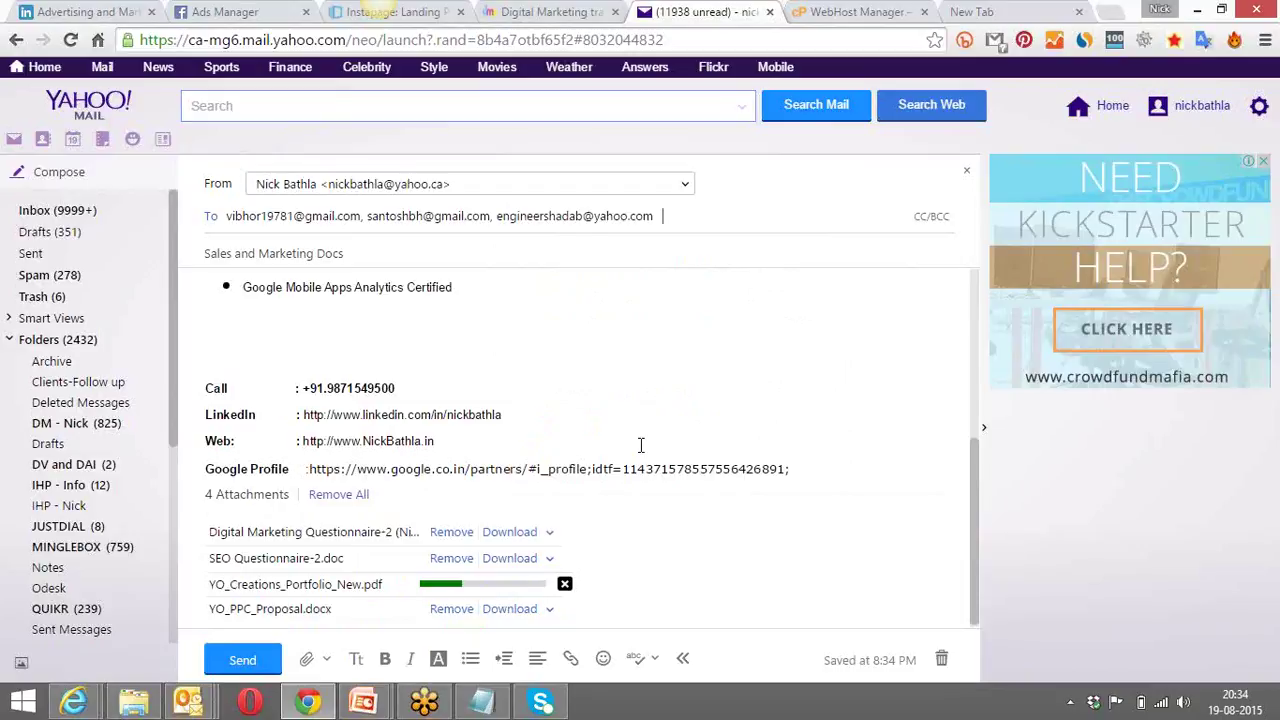
Step: Switch to the WHM home page and bring up a File Explorer window showing This PC
click(855, 12)
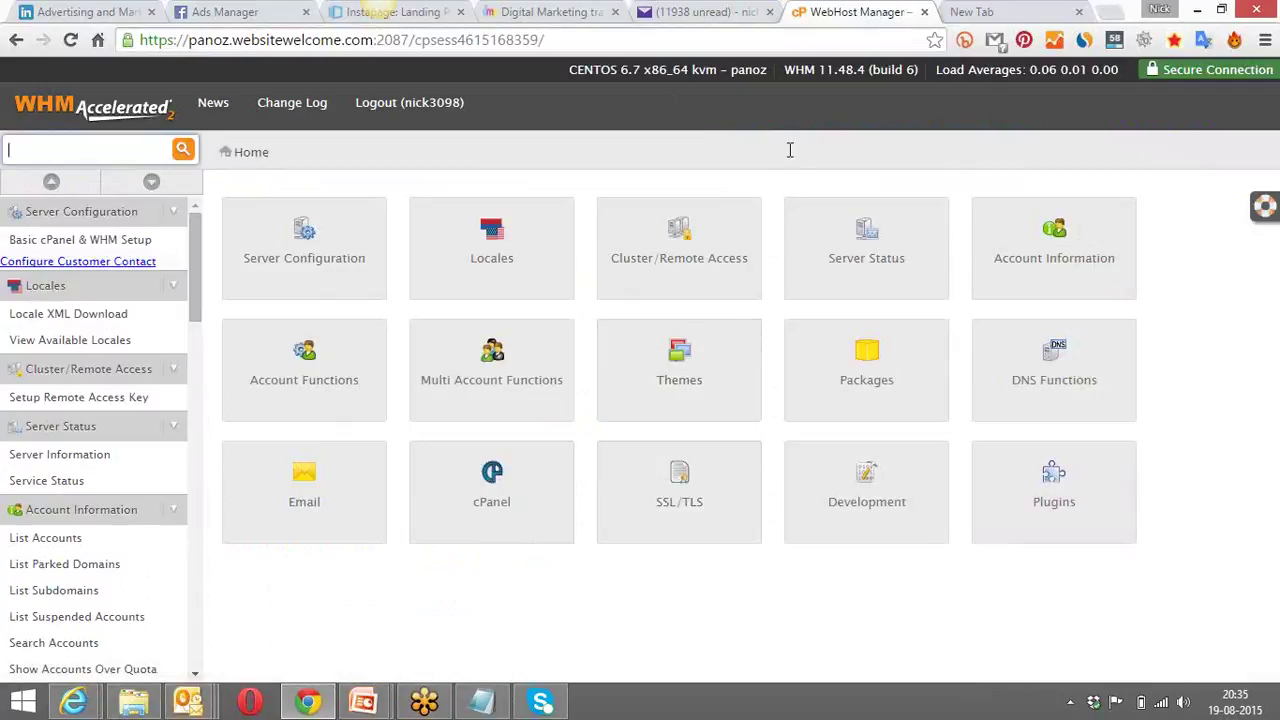
click(870, 37)
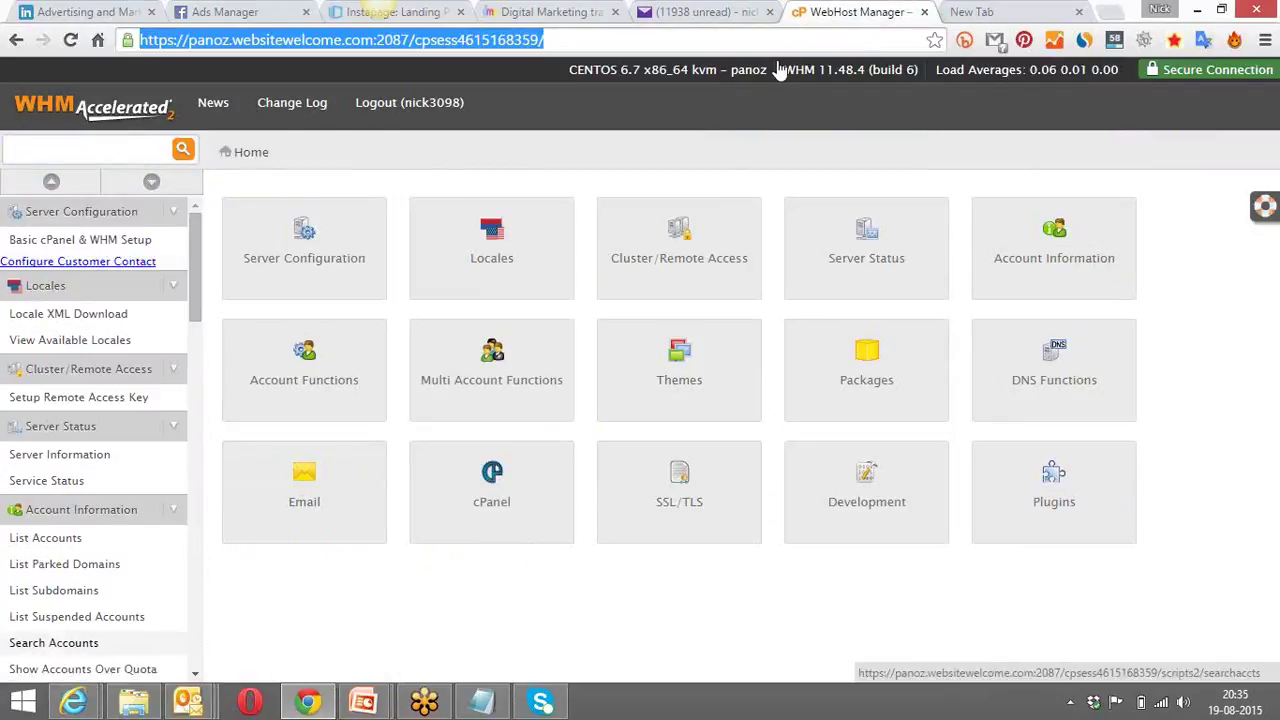
click(135, 702)
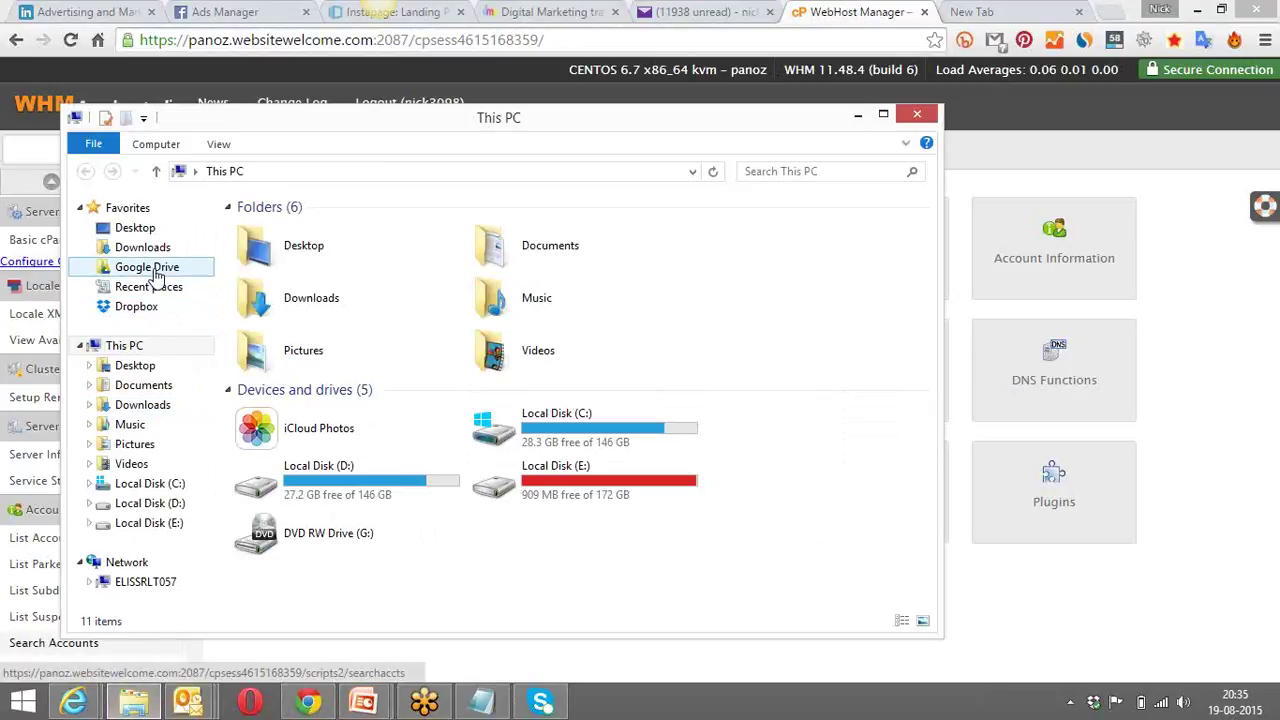
Step: Open Site admin details.gsheet from Google Drive's Cpanel folder in File Explorer
click(155, 270)
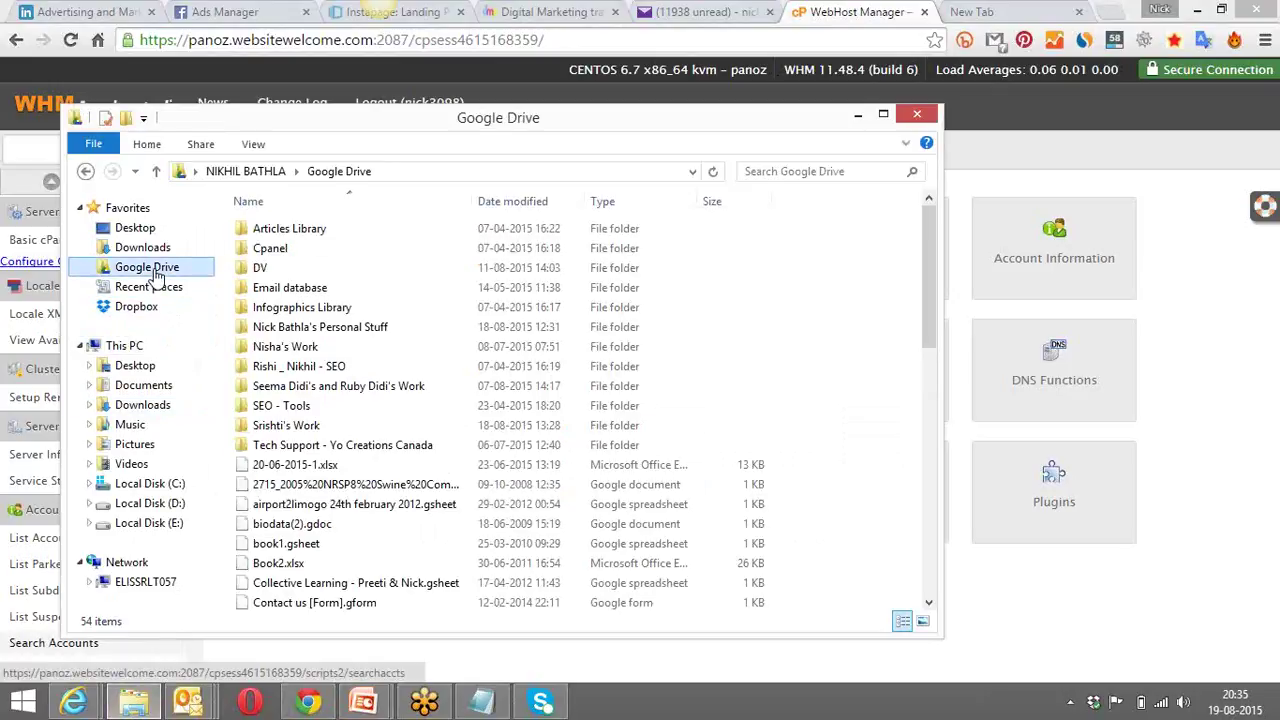
double_click(320, 249)
double_click(306, 253)
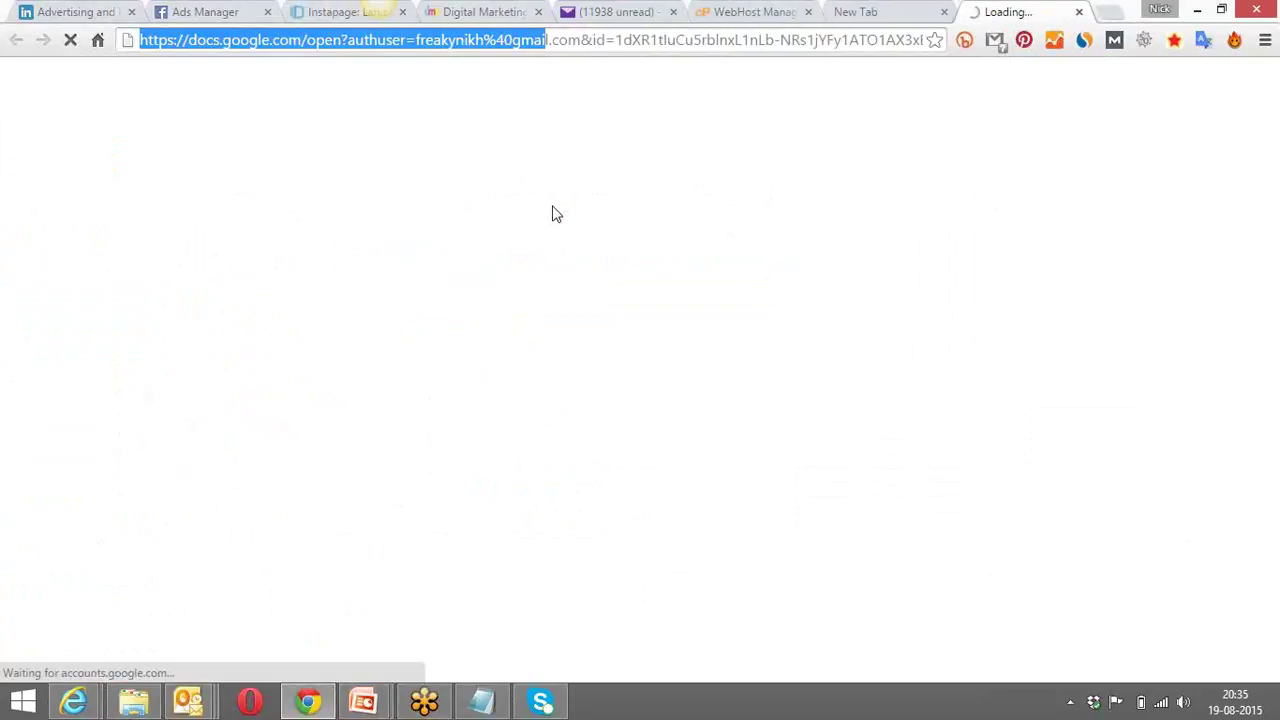
Step: Return to the Yahoo draft and delete the invalid 'dhr' entry from the To line
click(624, 11)
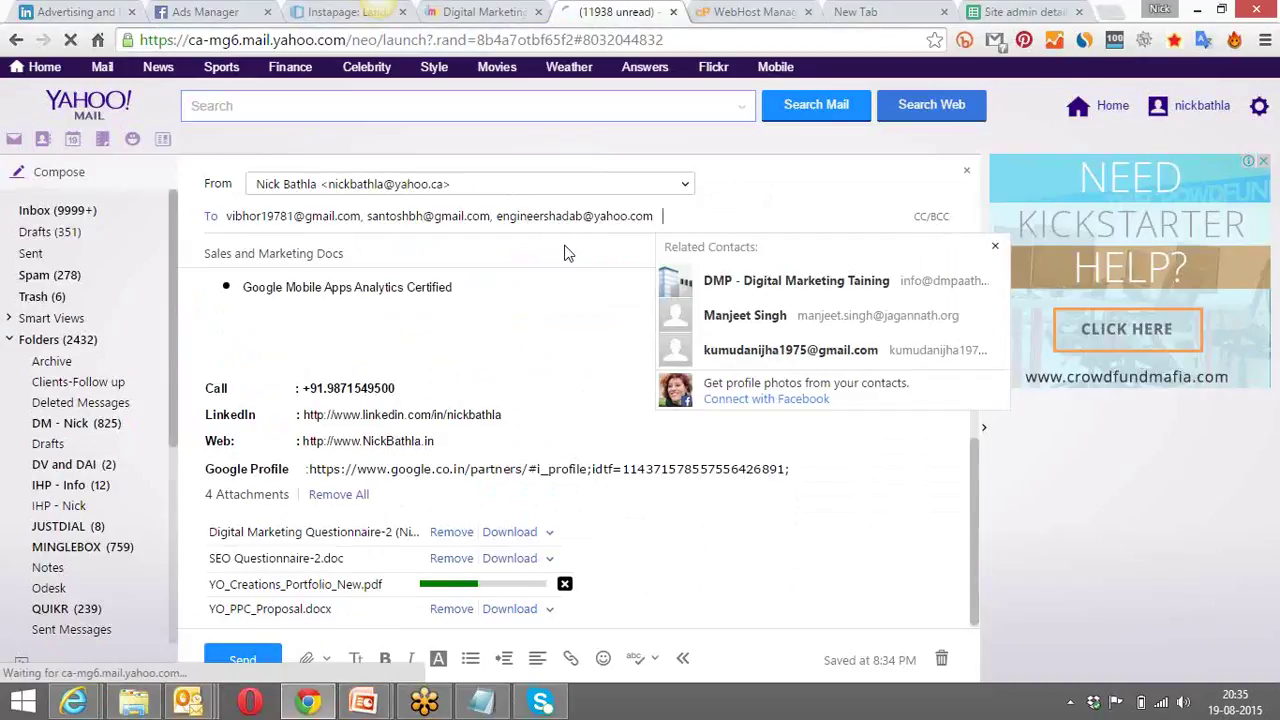
text(dhr)
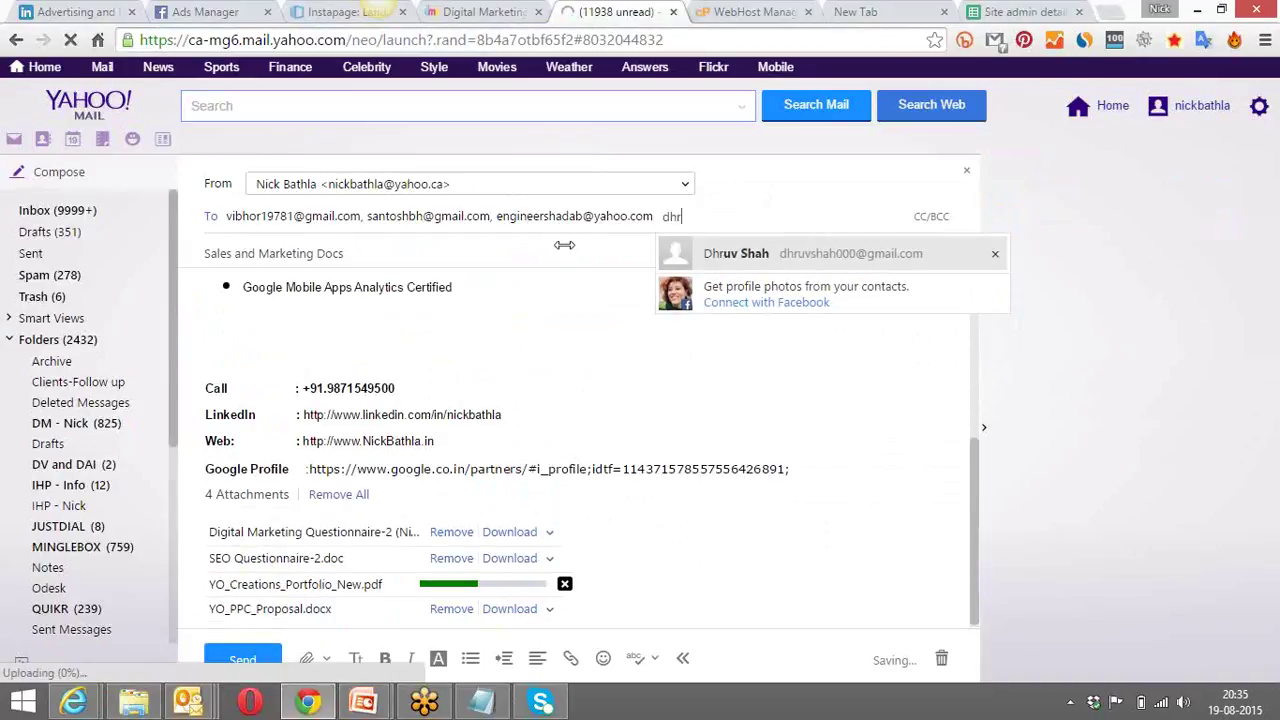
click(826, 234)
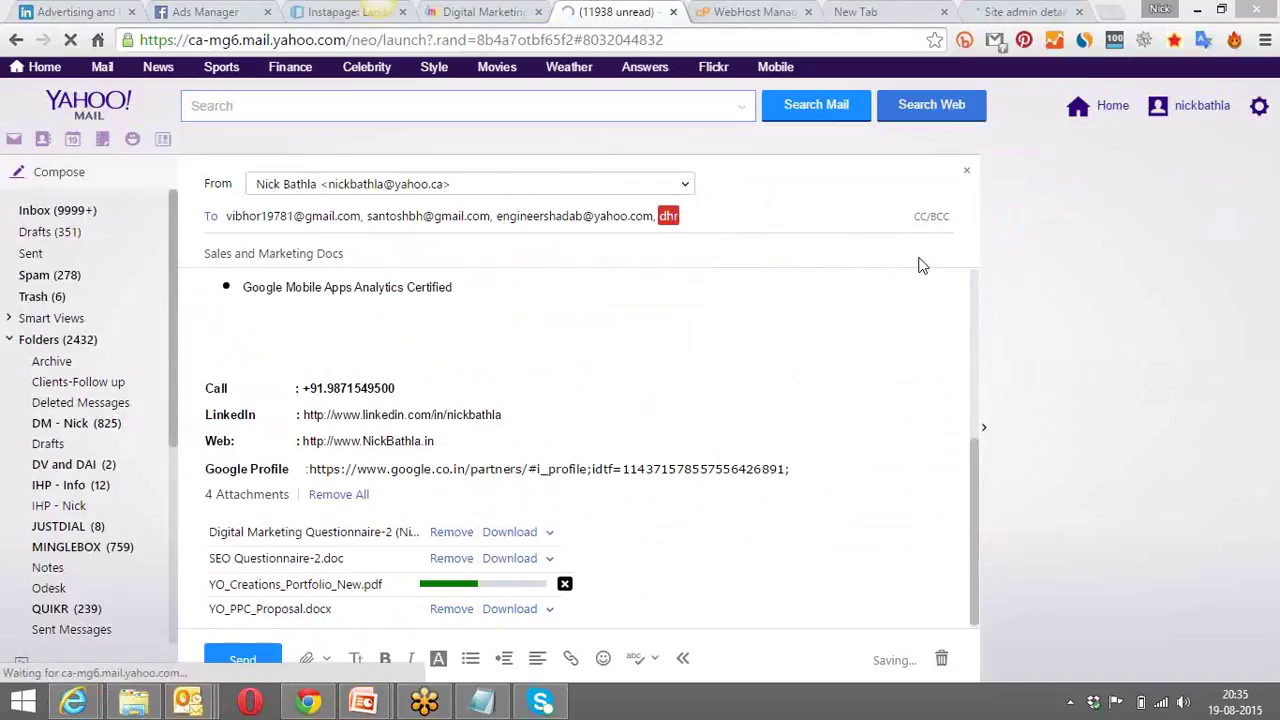
click(716, 218)
key(BackSpace)
key(BackSpace)
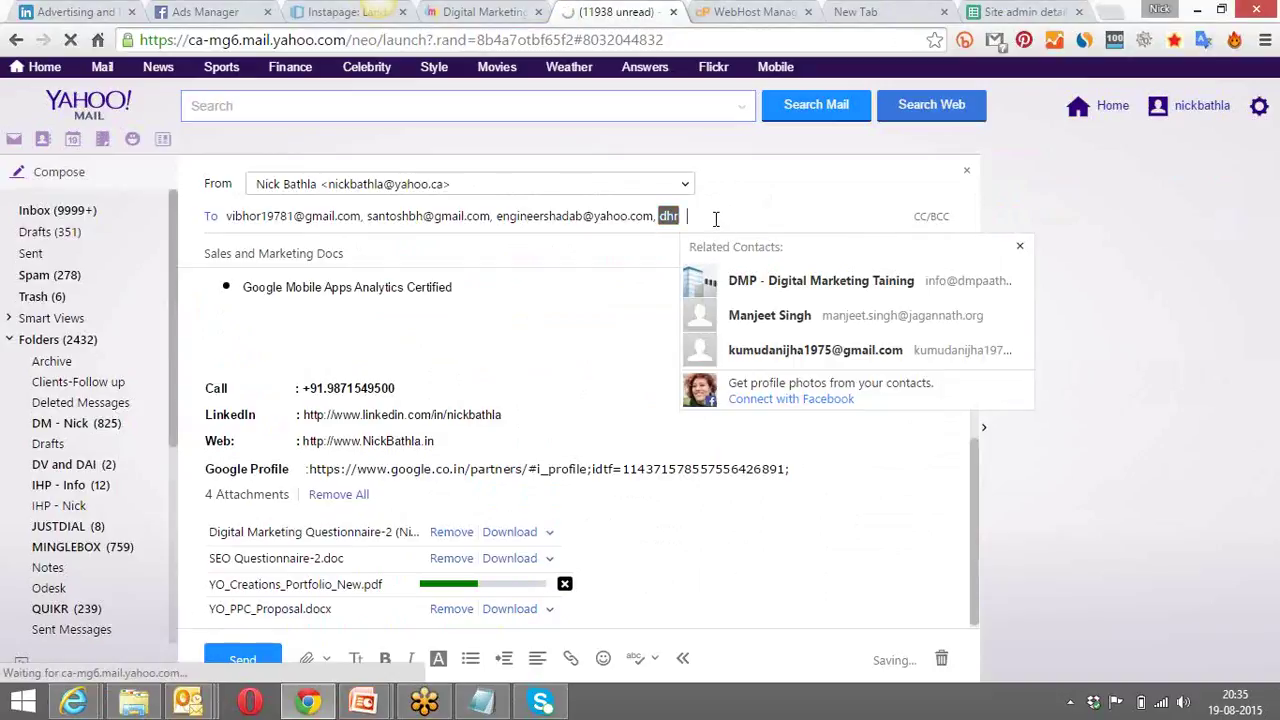
Step: Add the suggested 'dhr' contact and another Related Contacts suggestion as recipients, then go to Site admin details
text(dhr)
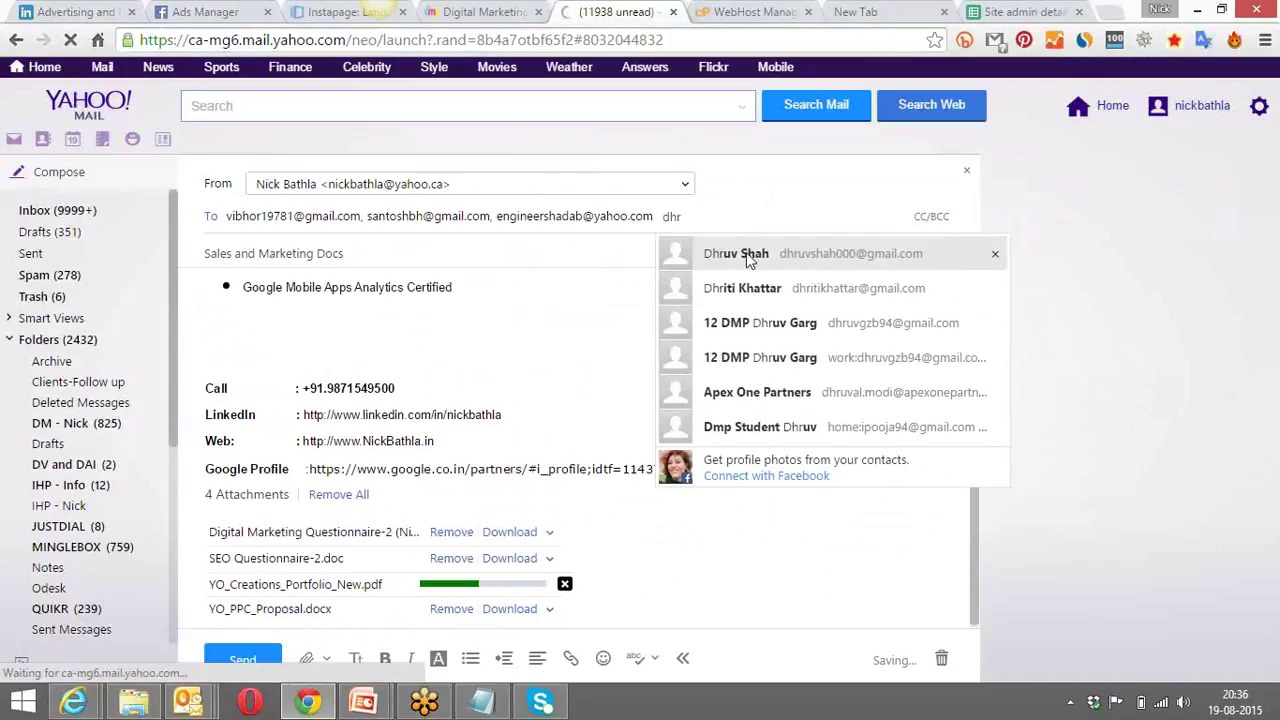
click(746, 252)
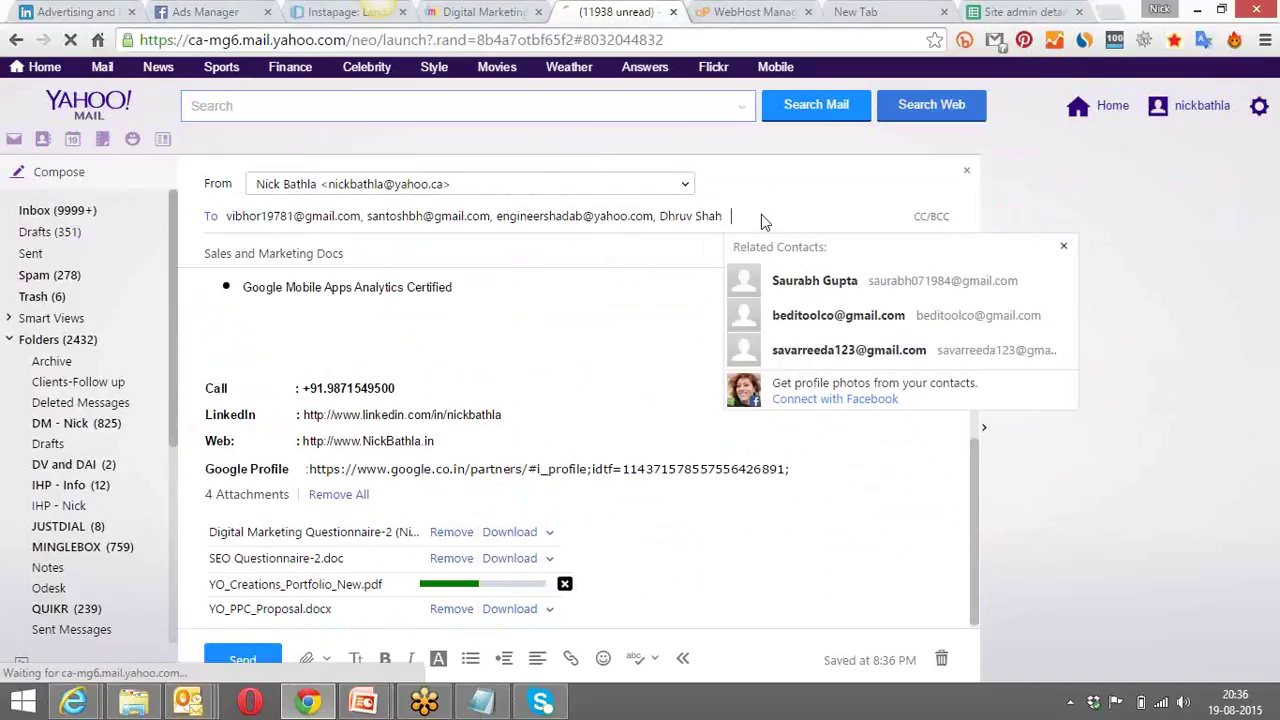
click(815, 281)
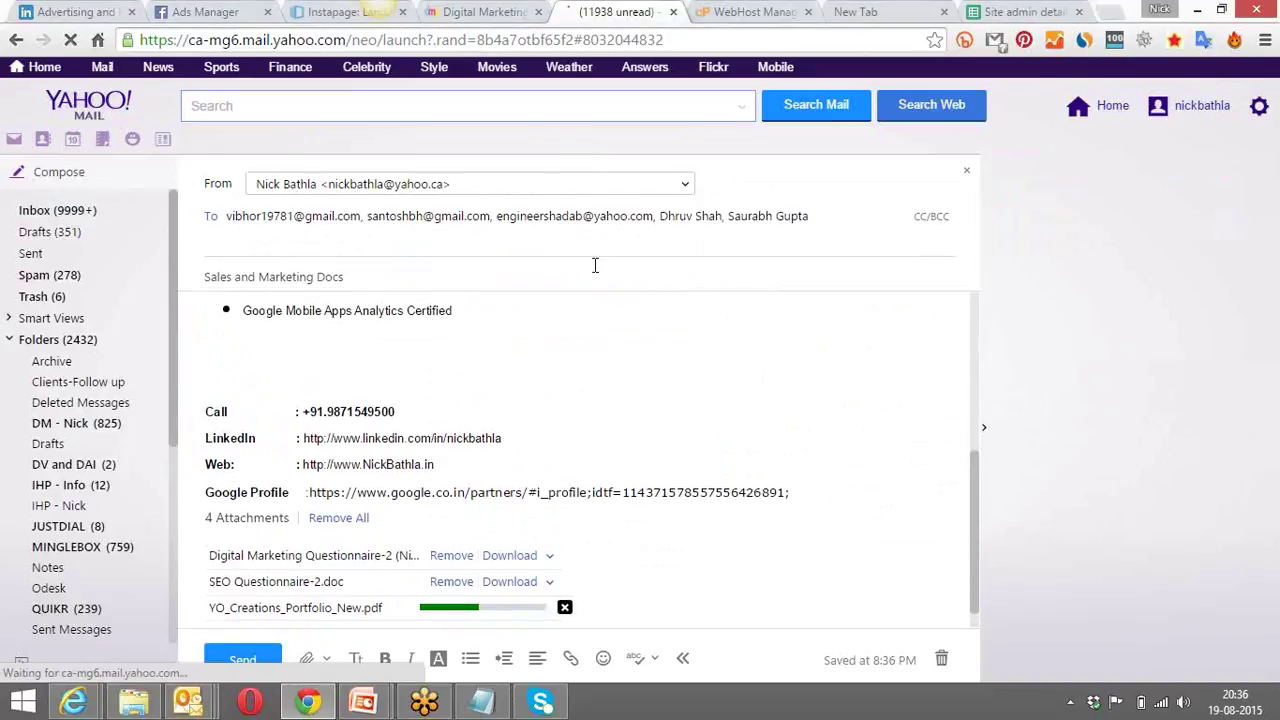
click(990, 11)
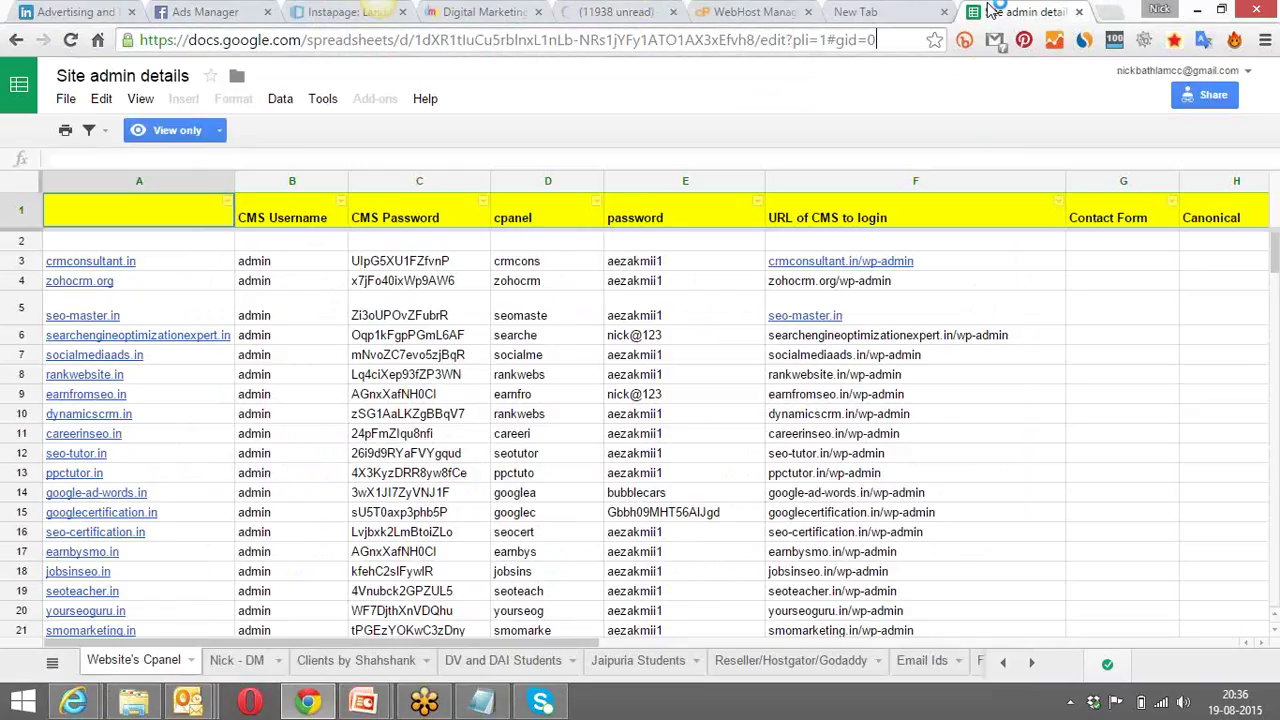
Step: Find 'sant' in the sheet and copy row 149's cPanel username and password (D149:E149)
click(694, 360)
key(ctrl+f)
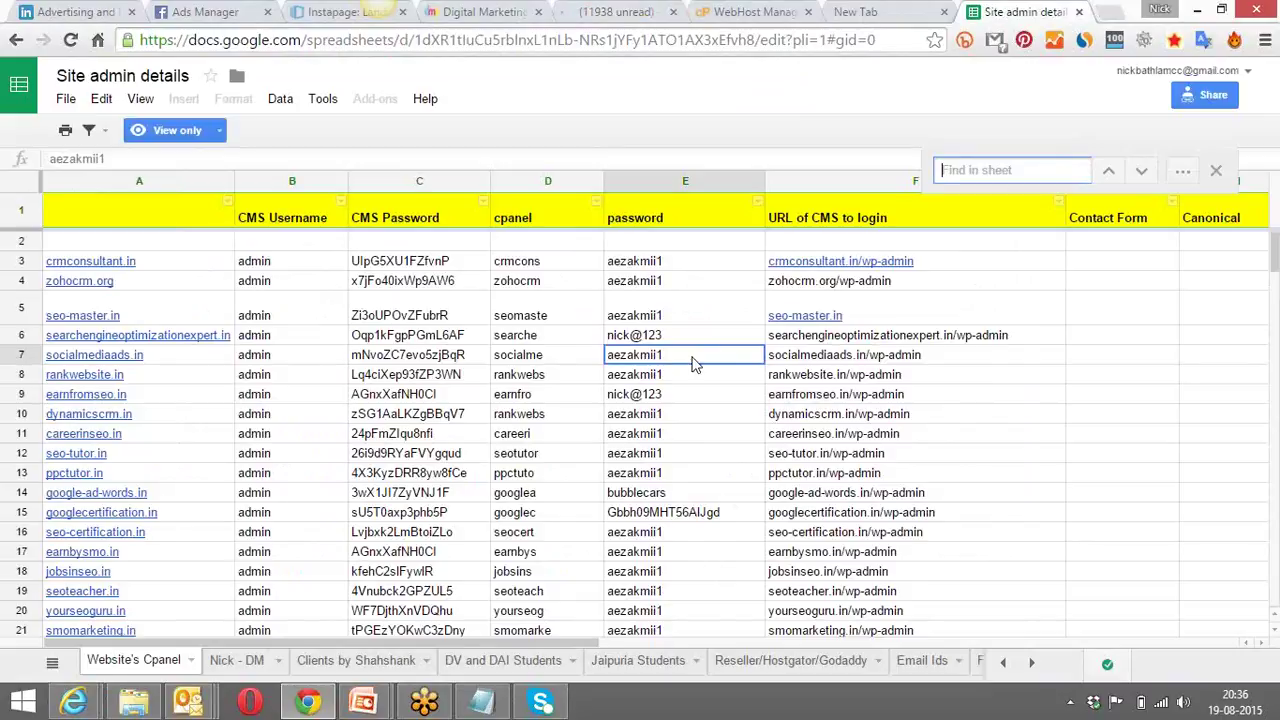
text(sant)
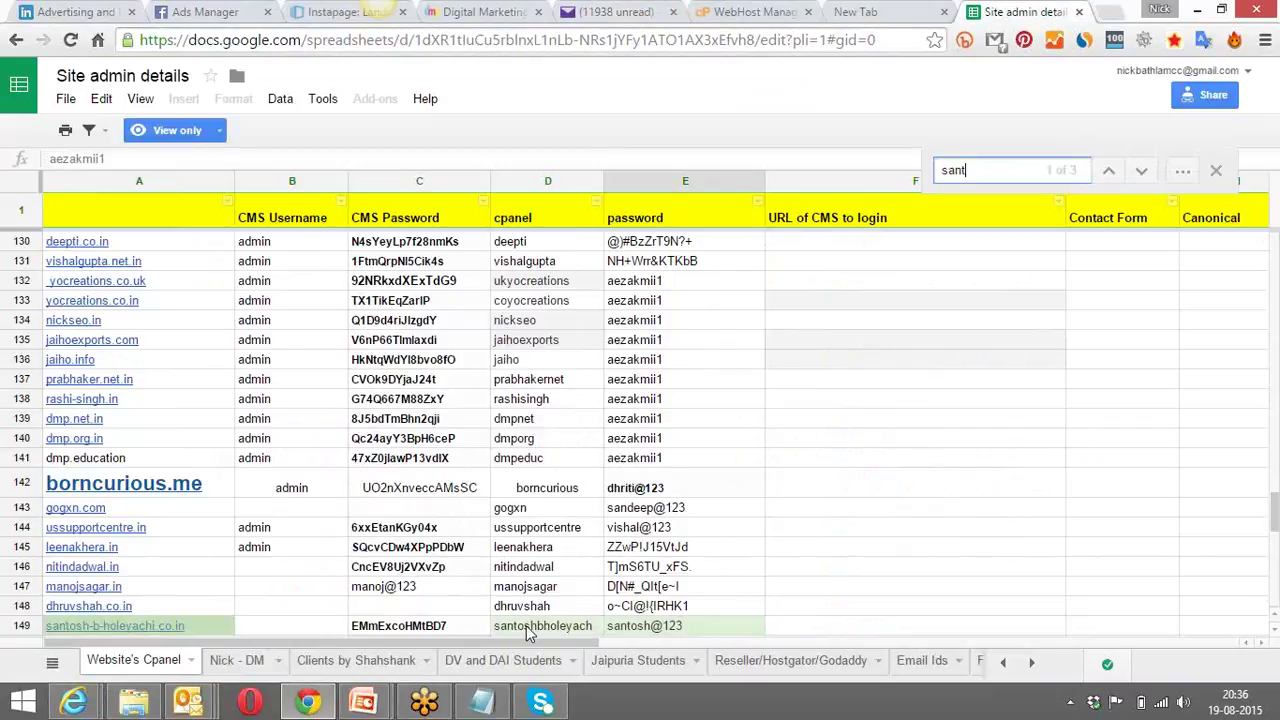
drag(526, 625, 620, 628)
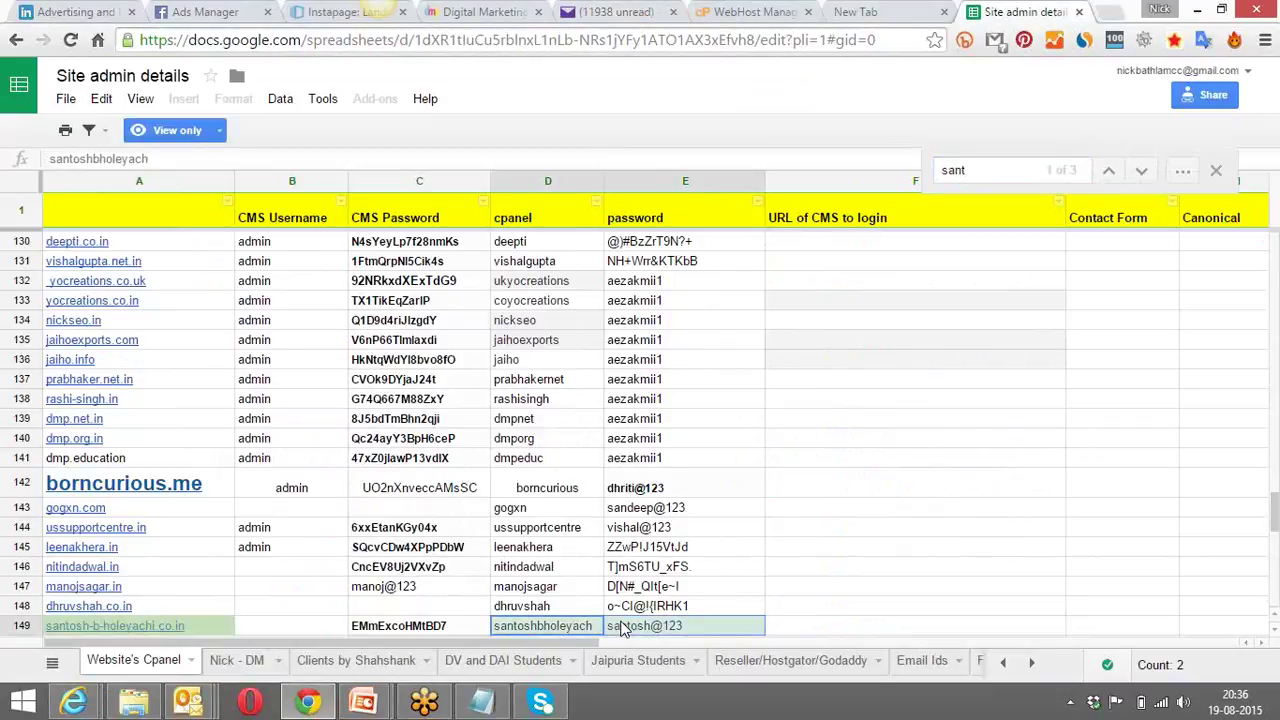
click(757, 10)
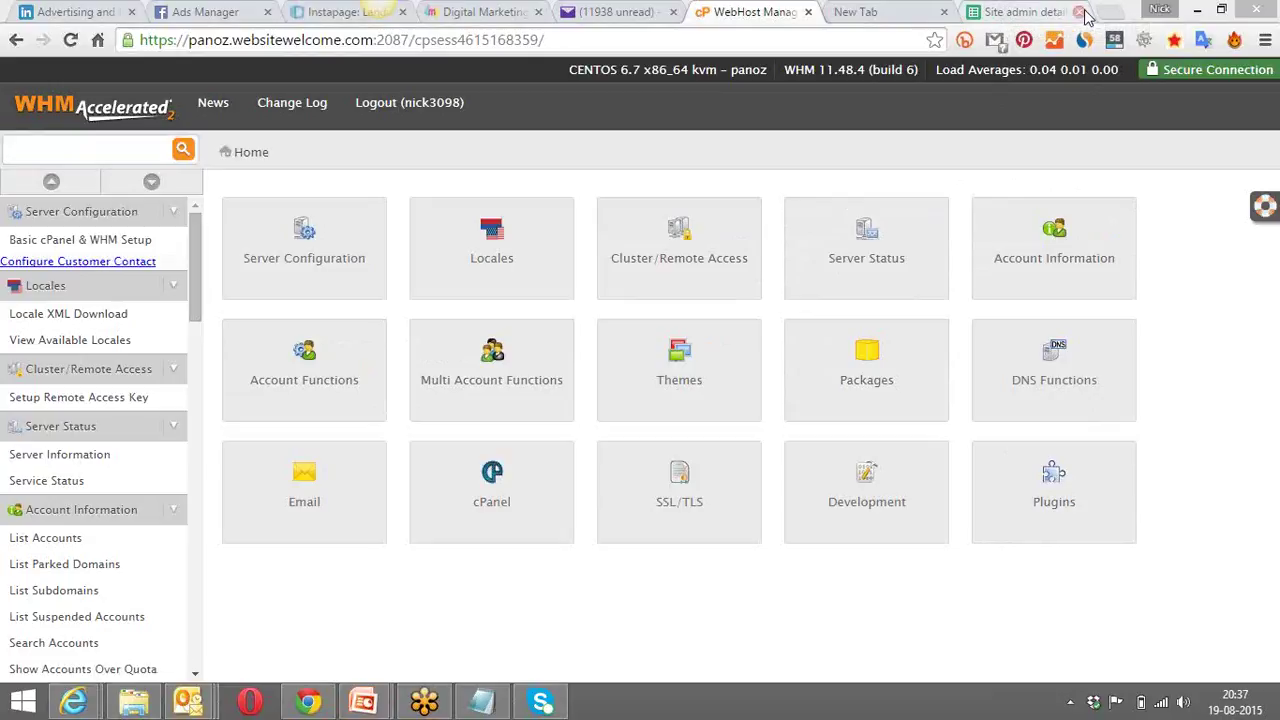
Step: Open a new browser tab, then return to the spreadsheet's Reseller/Hostgator/Godaddy sheet
click(1115, 15)
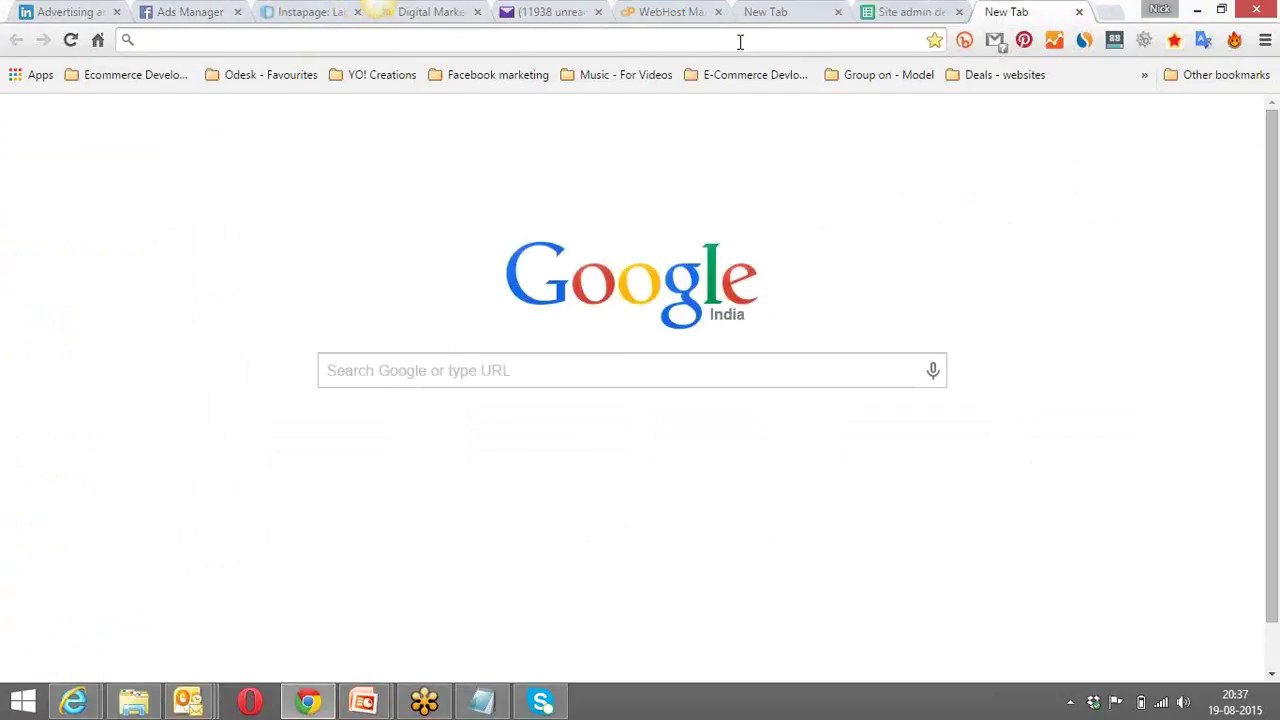
click(914, 11)
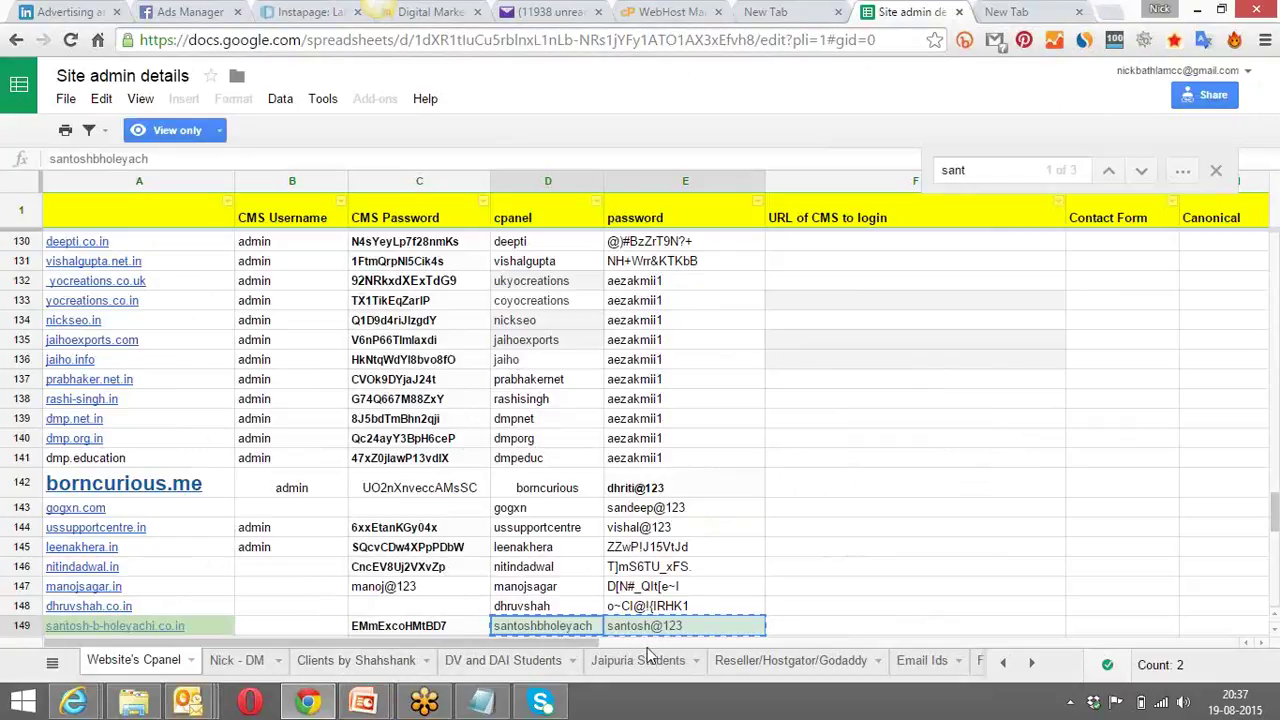
click(780, 661)
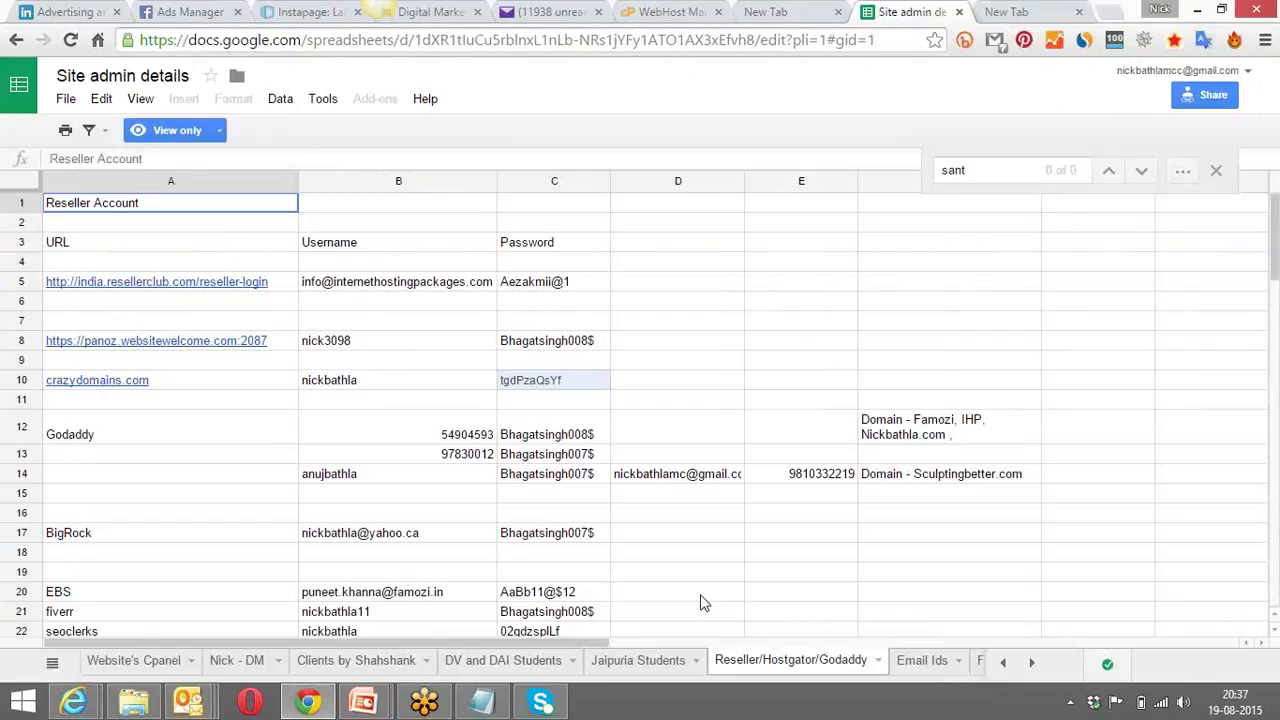
Step: Review the themeforest login in row 31 and select its username and password (D31:E31)
click(703, 600)
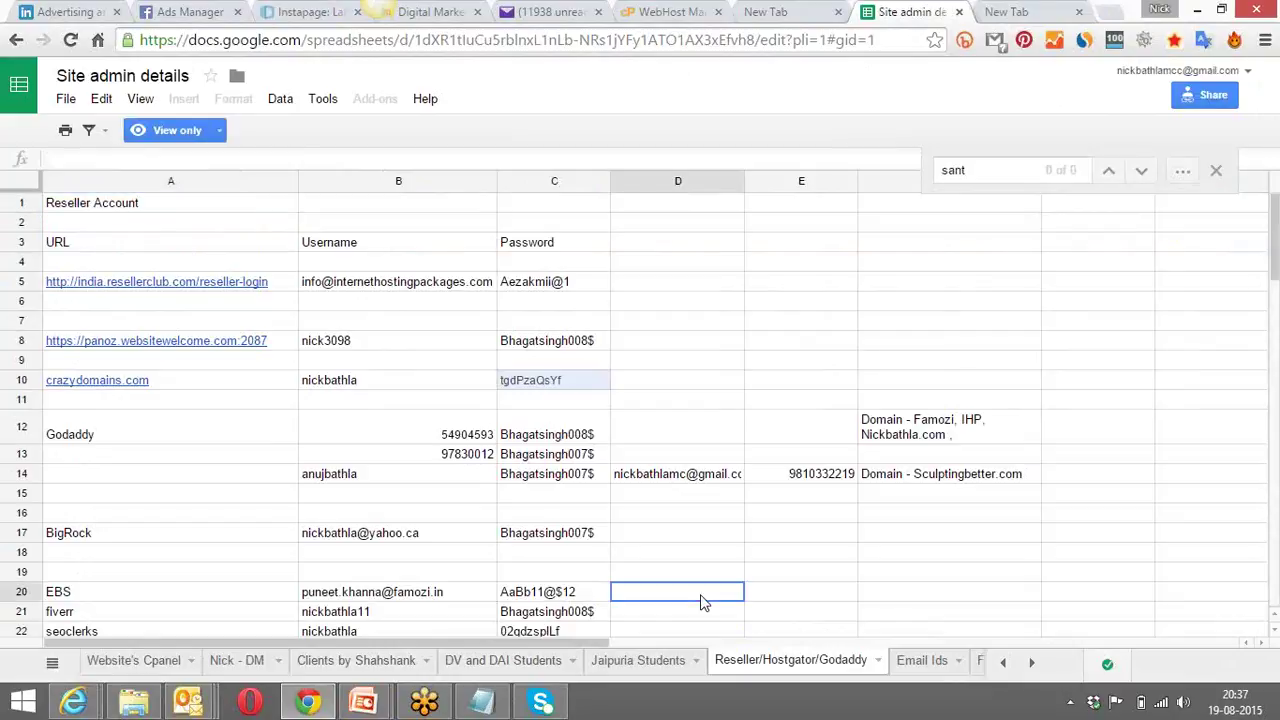
key(Down)
key(Down)
key(Down)
key(Down)
key(Down)
key(Down)
key(Down)
key(Down)
key(Down)
key(Down)
key(Down)
key(Down)
key(Down)
key(Down)
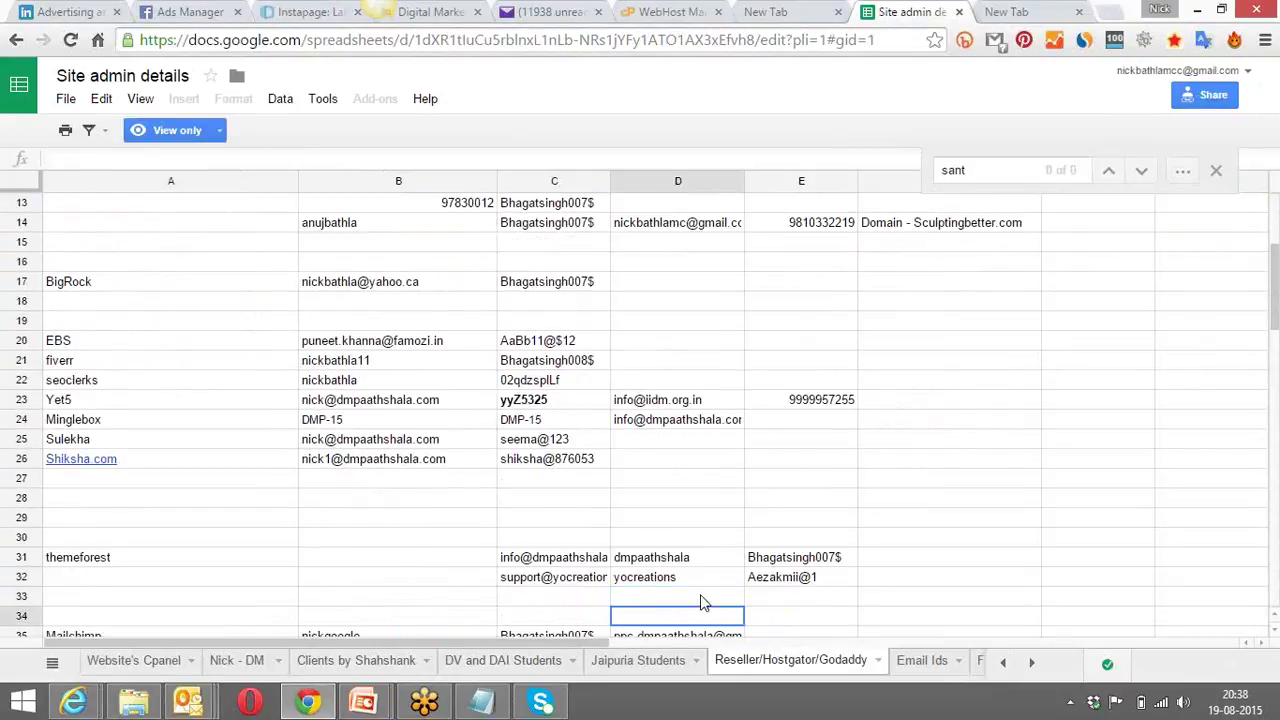
click(564, 561)
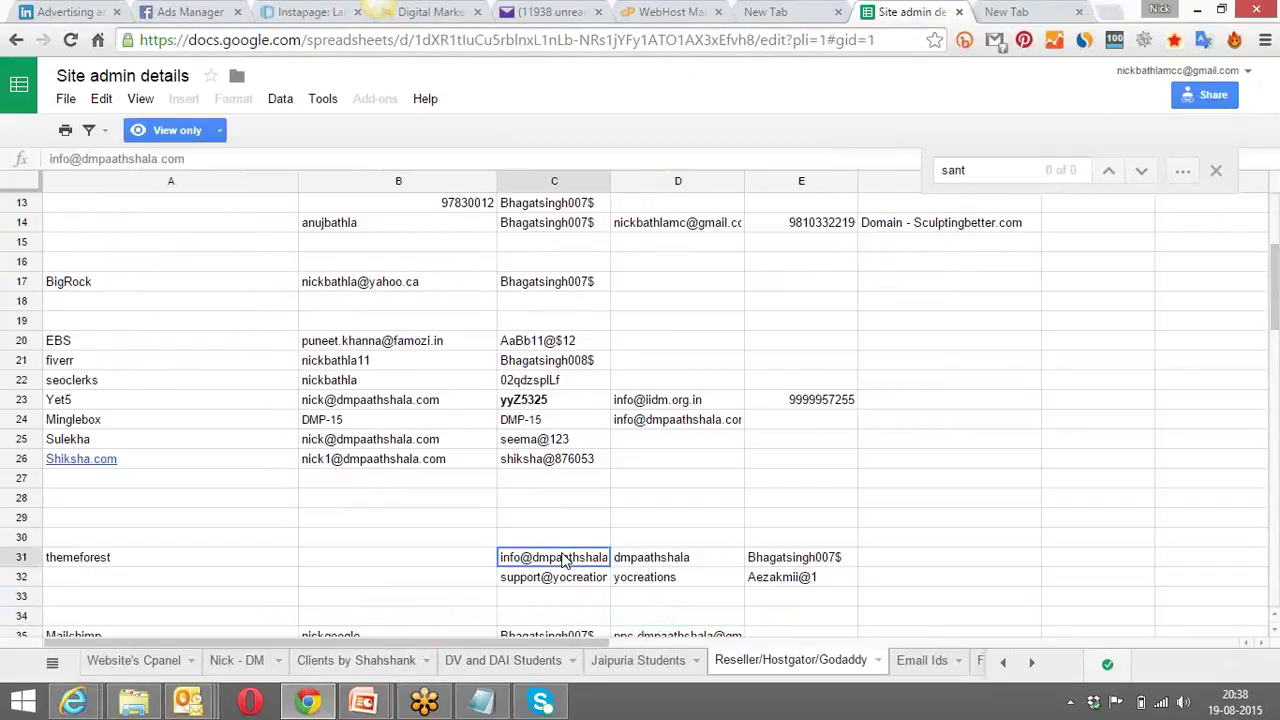
click(656, 561)
drag(740, 560, 760, 563)
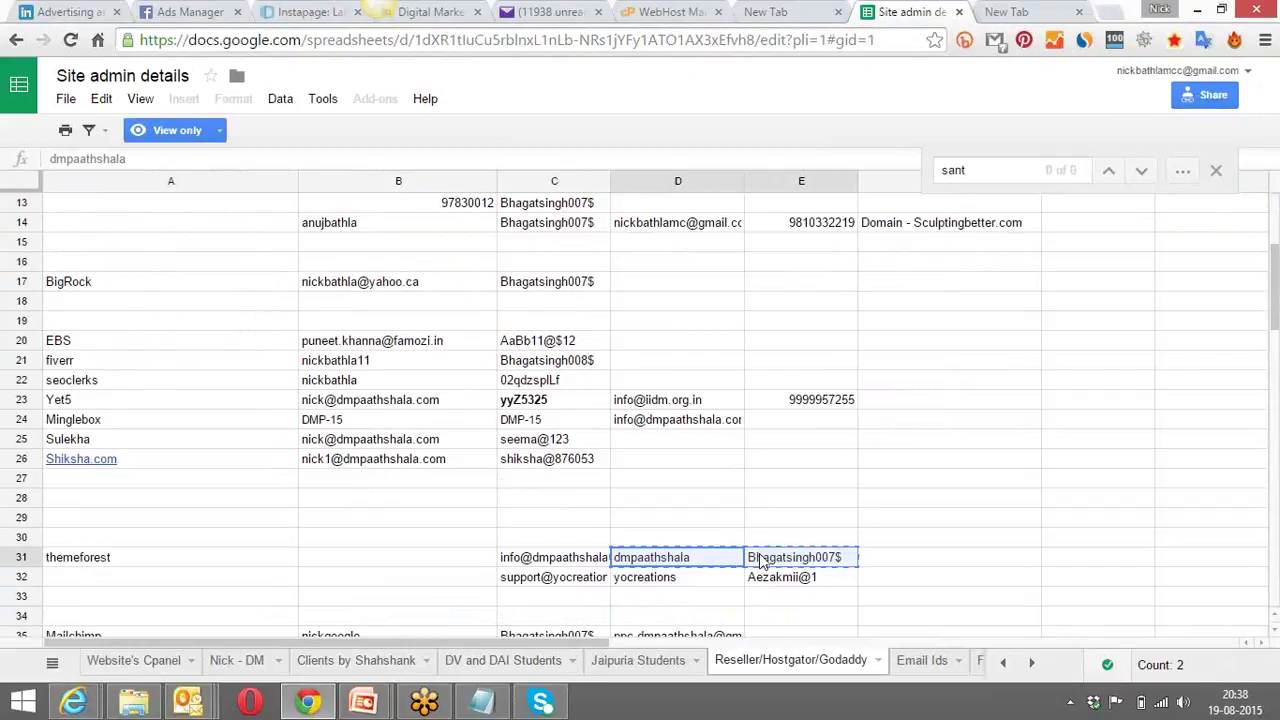
click(1005, 12)
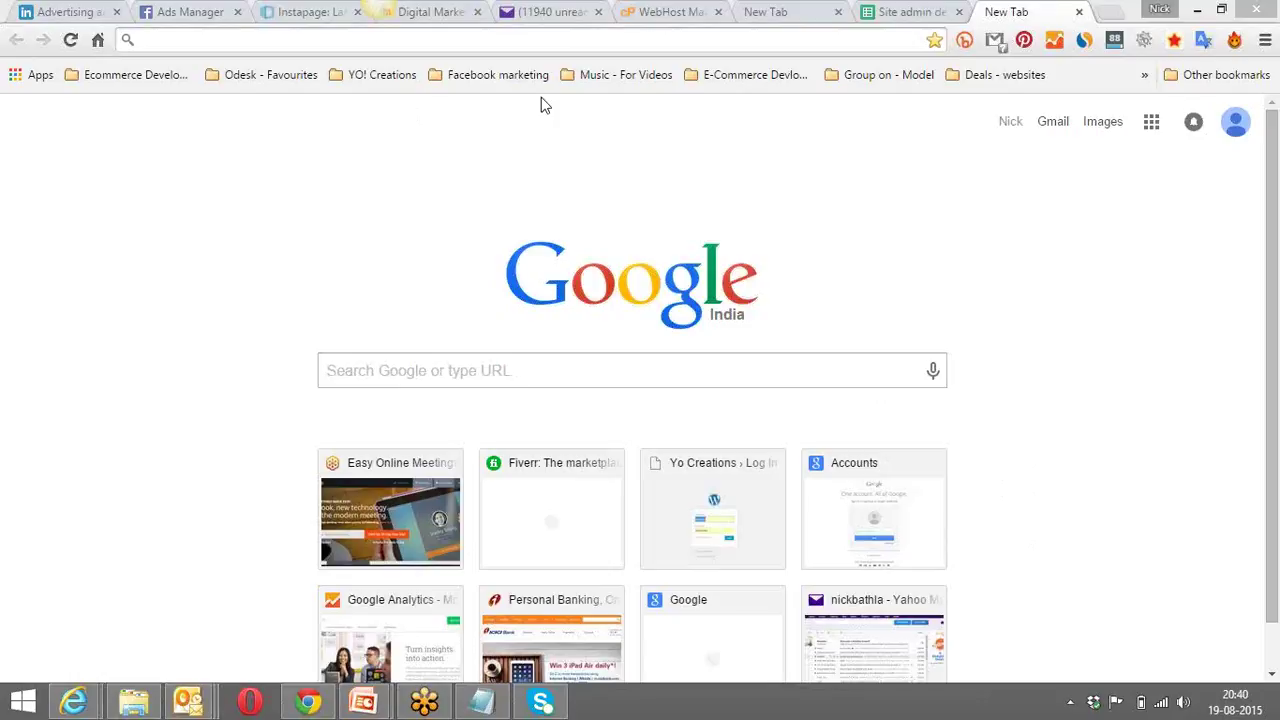
Step: Switch to the LinkedIn Advertising page and select its full URL in the address bar
click(62, 11)
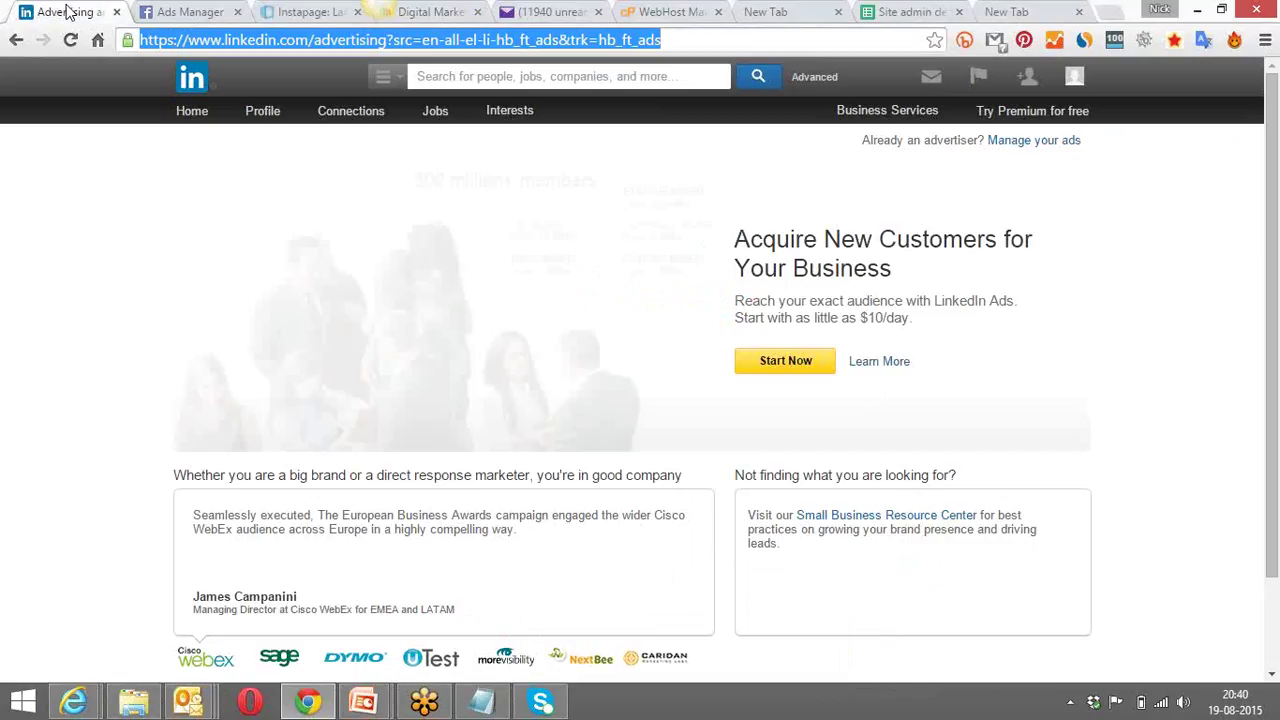
click(690, 37)
key(ctrl+a)
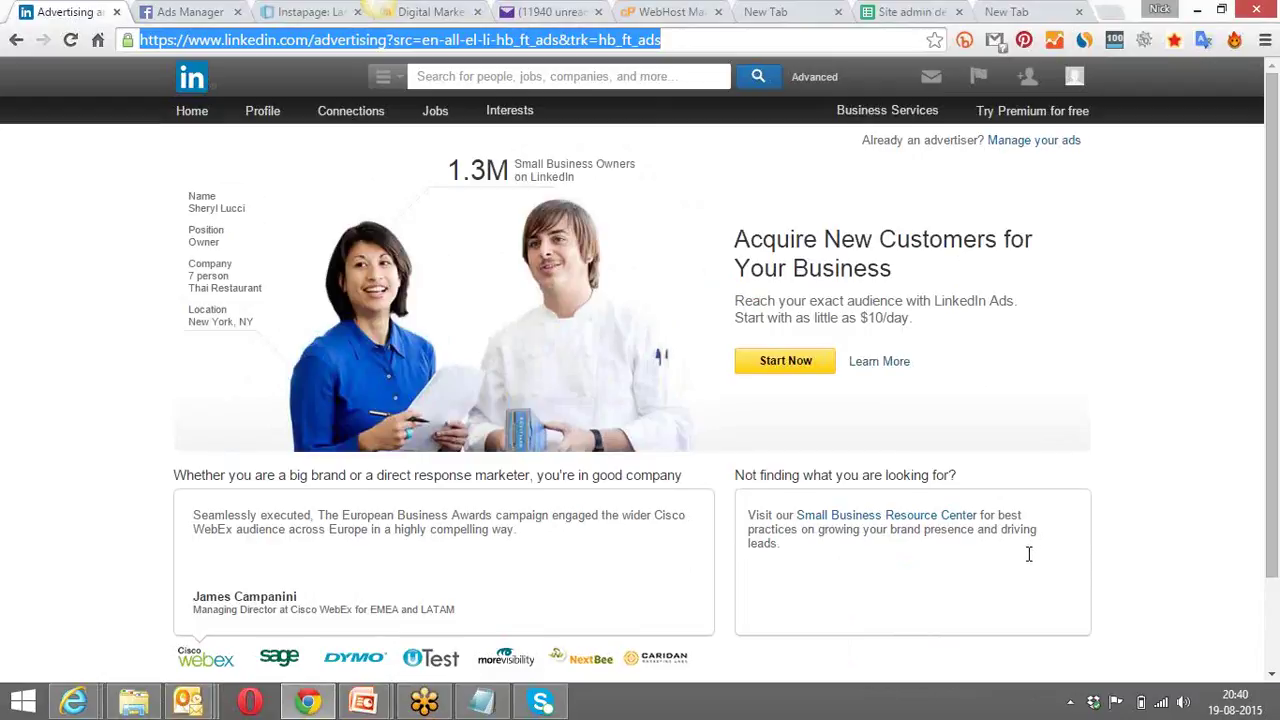
click(1029, 554)
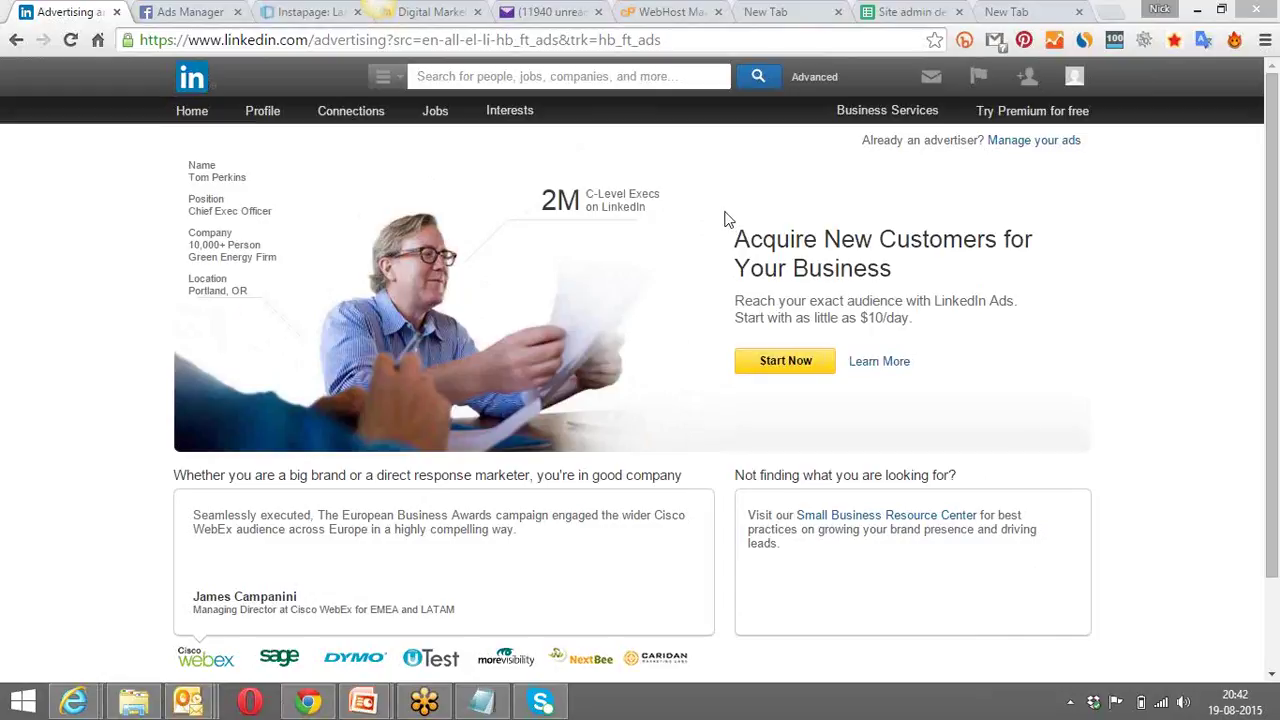
Step: Search LinkedIn for the Digital Marketing Evangelist by name and open the matching profile
click(596, 84)
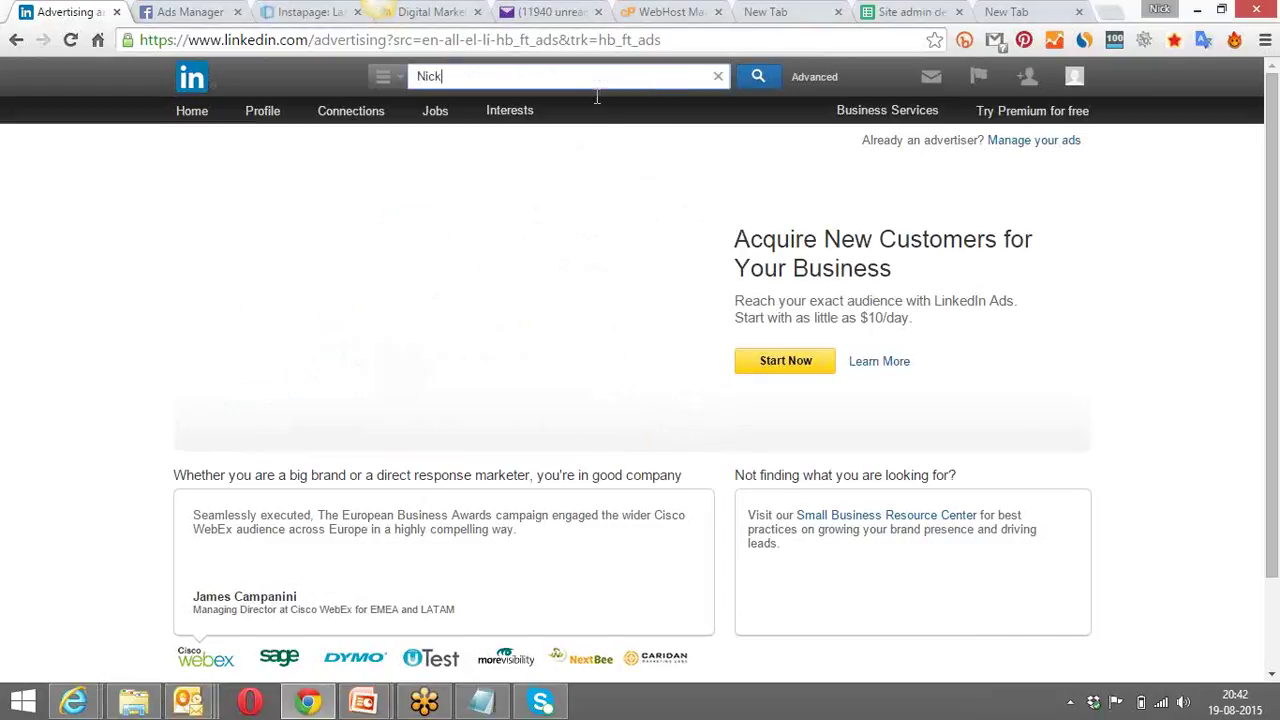
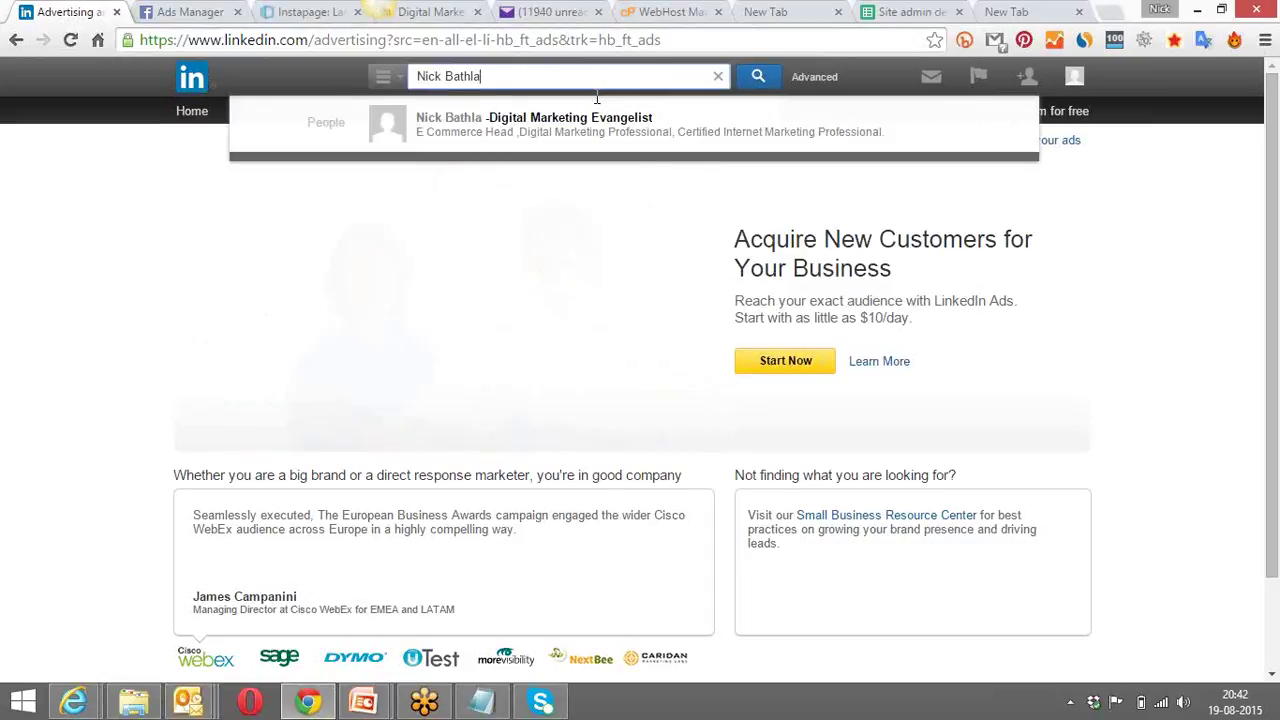
click(645, 126)
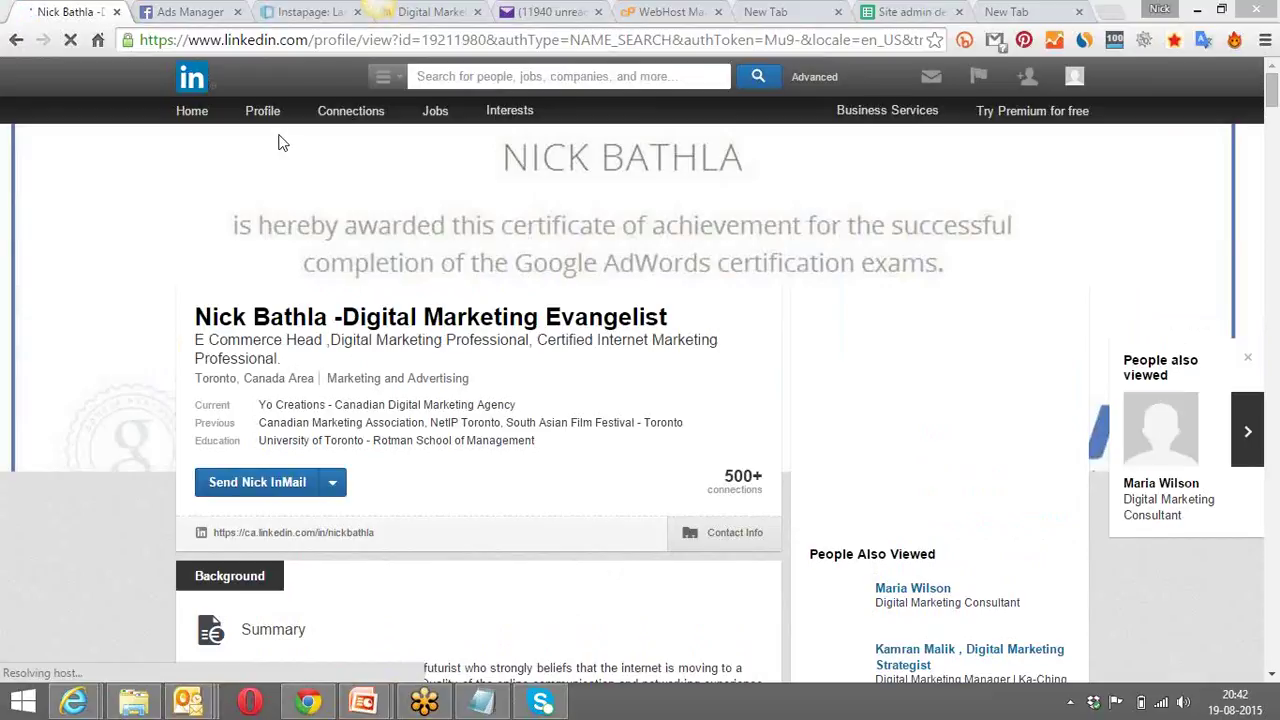
Step: Scroll through the profile's summary and experience, then go to the LinkedIn home feed
scroll(1274, 117, down, 3)
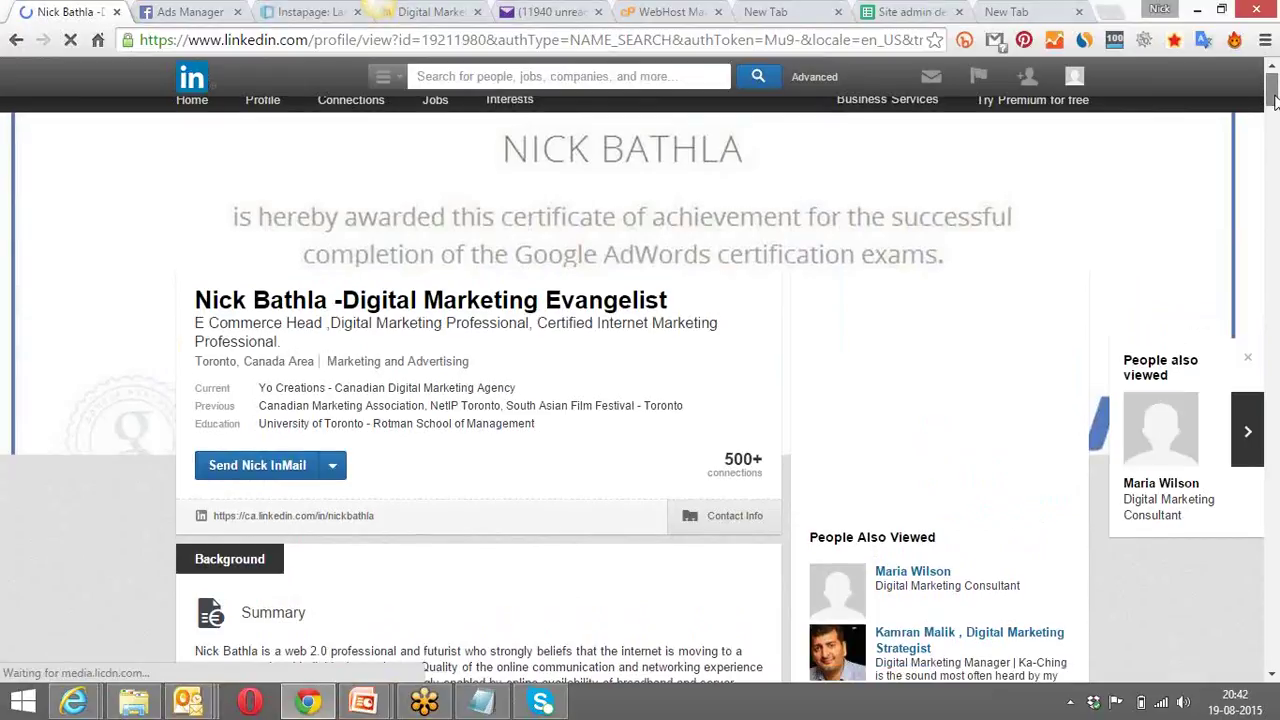
drag(1274, 117, 1274, 240)
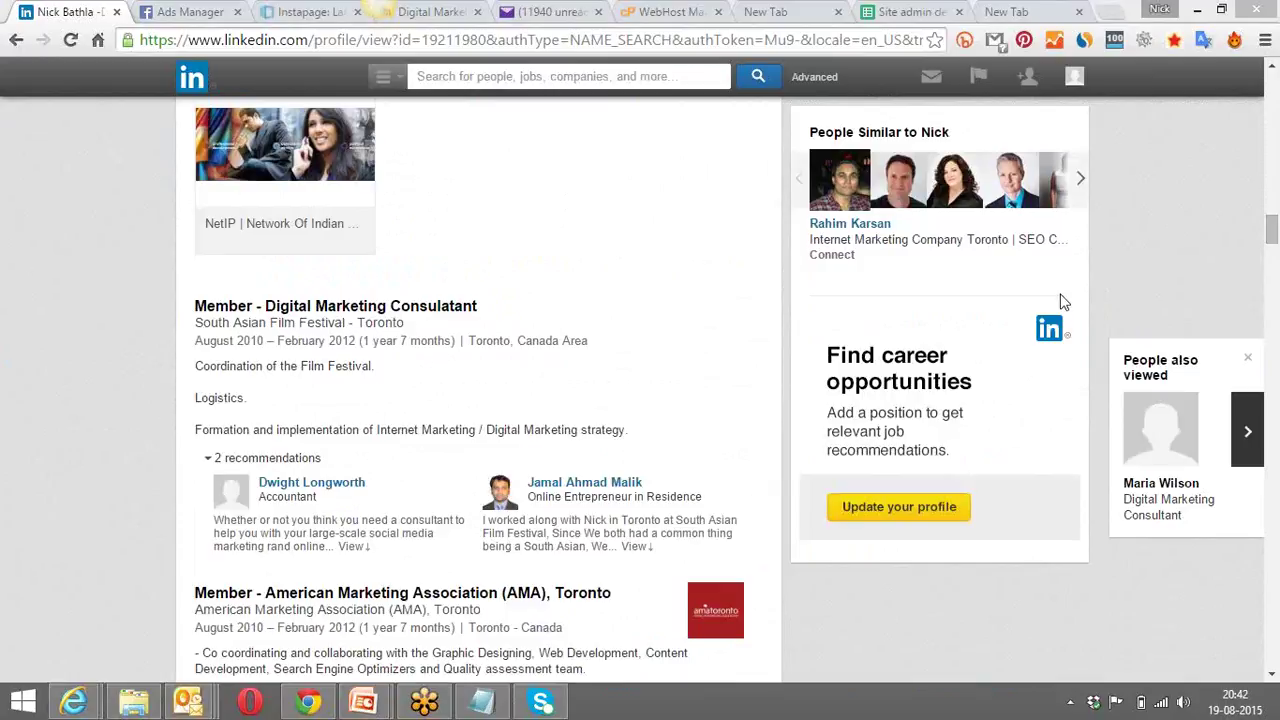
drag(1273, 232, 1245, 88)
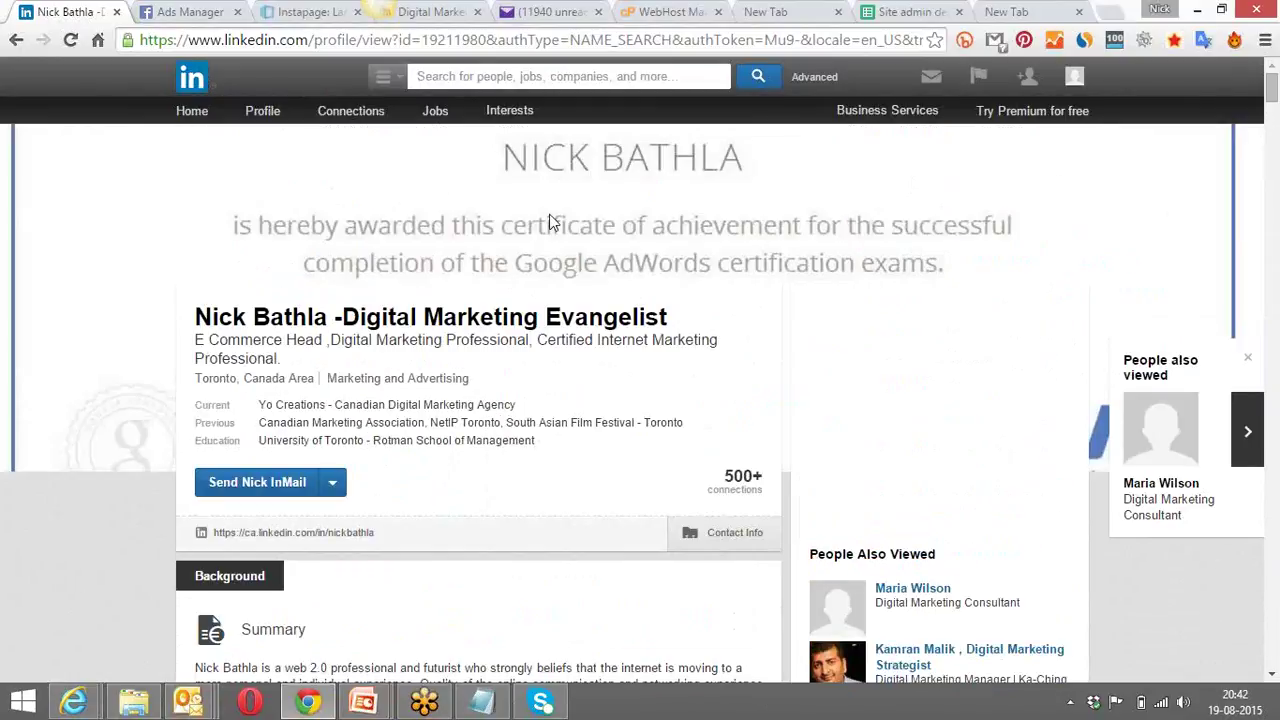
click(187, 112)
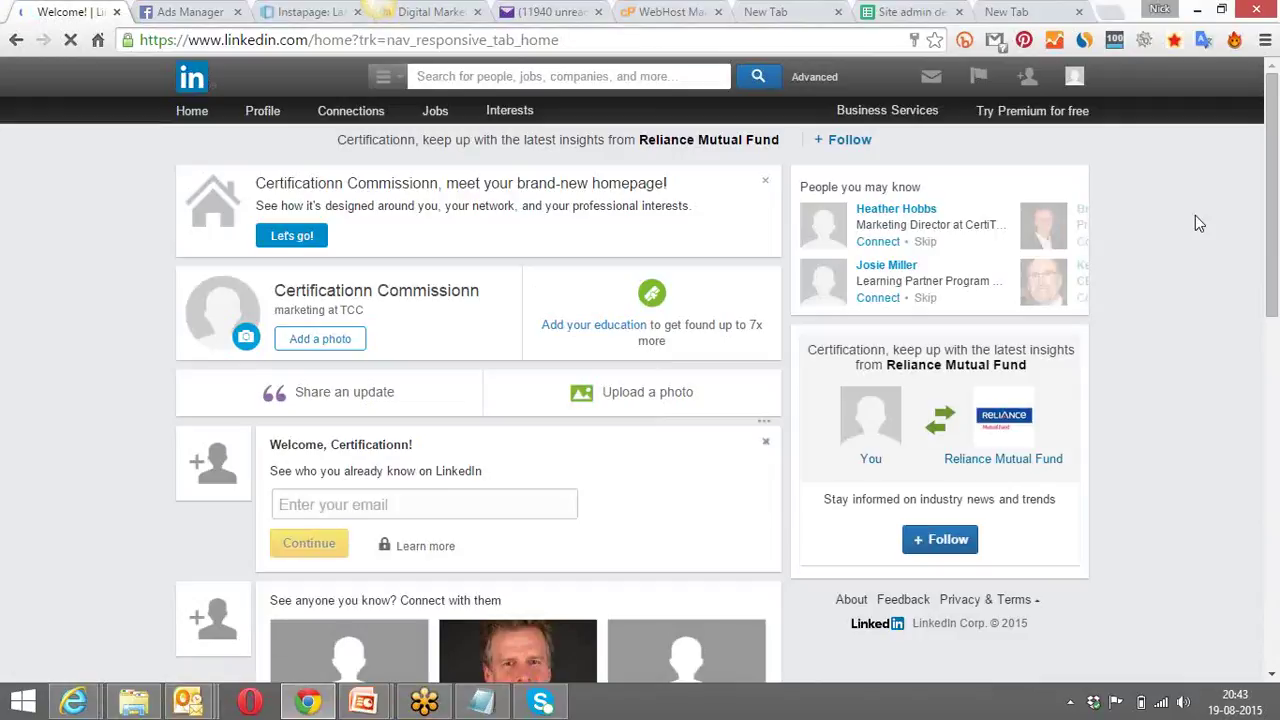
drag(1274, 128, 1275, 175)
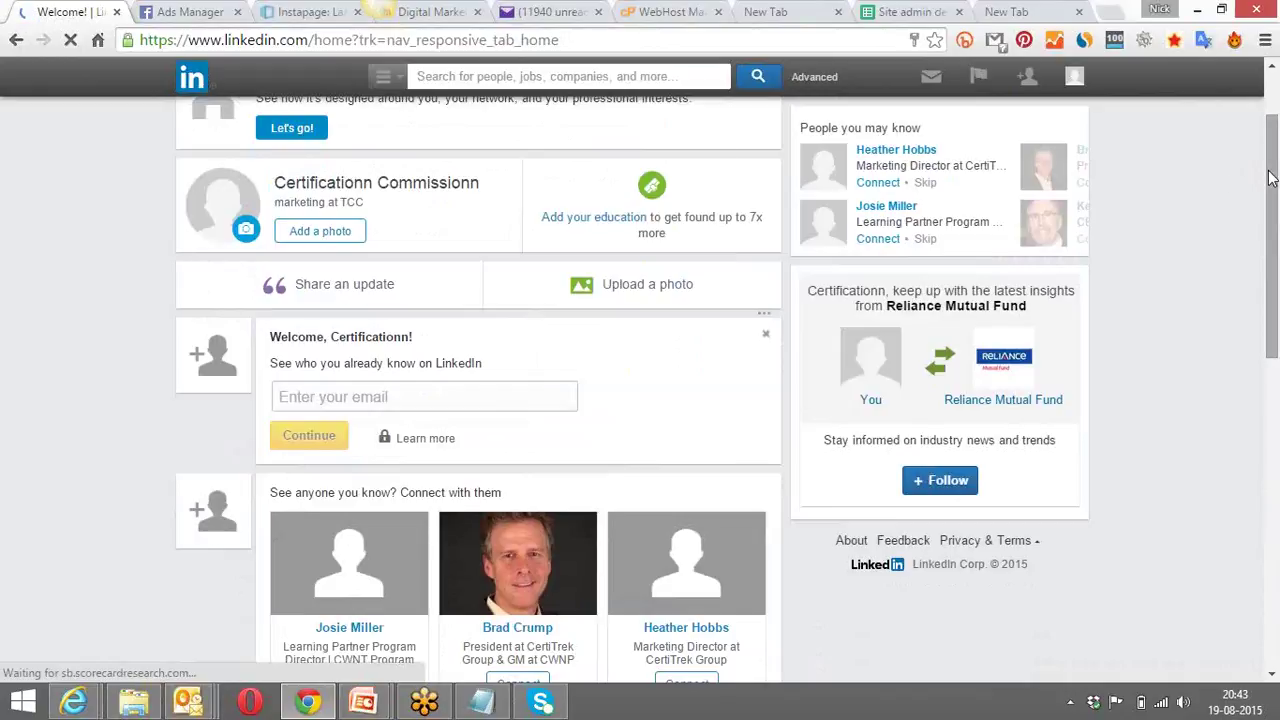
click(636, 47)
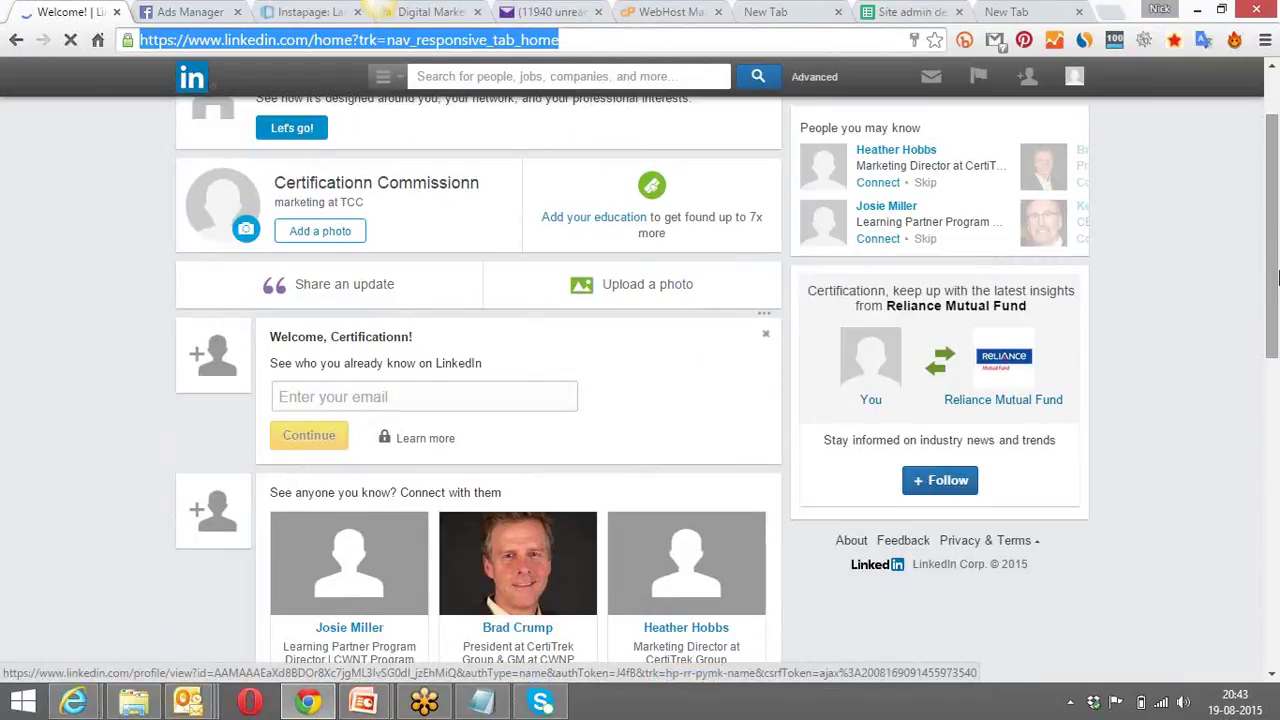
drag(1276, 258, 1272, 190)
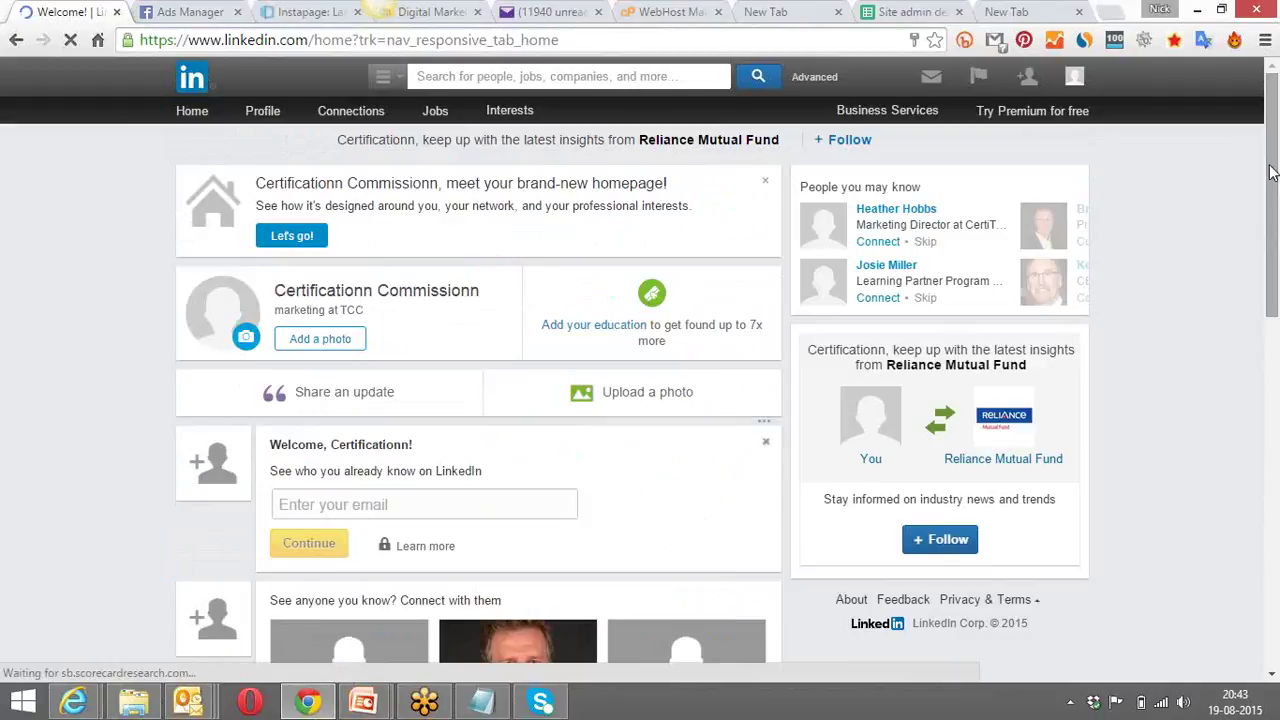
Step: Load the pasted LinkedIn advertising URL and start a new ad campaign with Start Now
click(600, 38)
key(ctrl+a)
text(https://www.linkedin.com/advertising?src=en-all-el-li-hb_ft_ads&trk=hb_ft_ads)
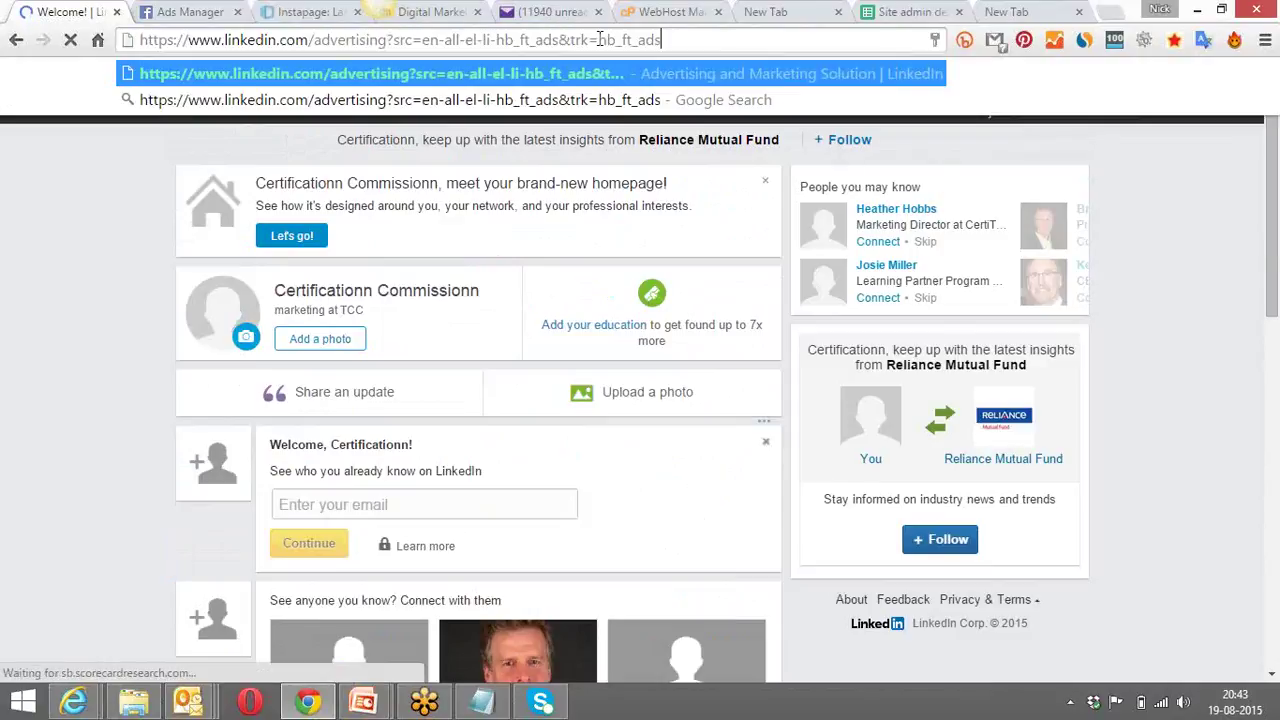
key(Return)
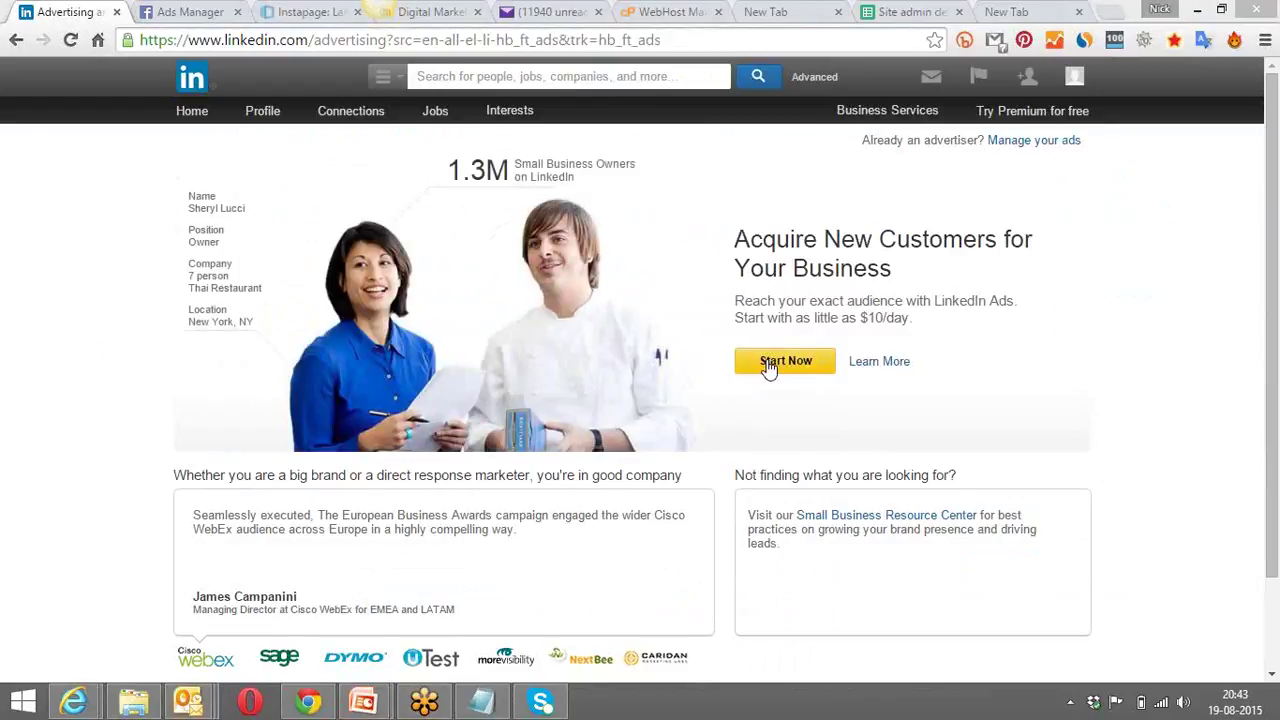
click(769, 372)
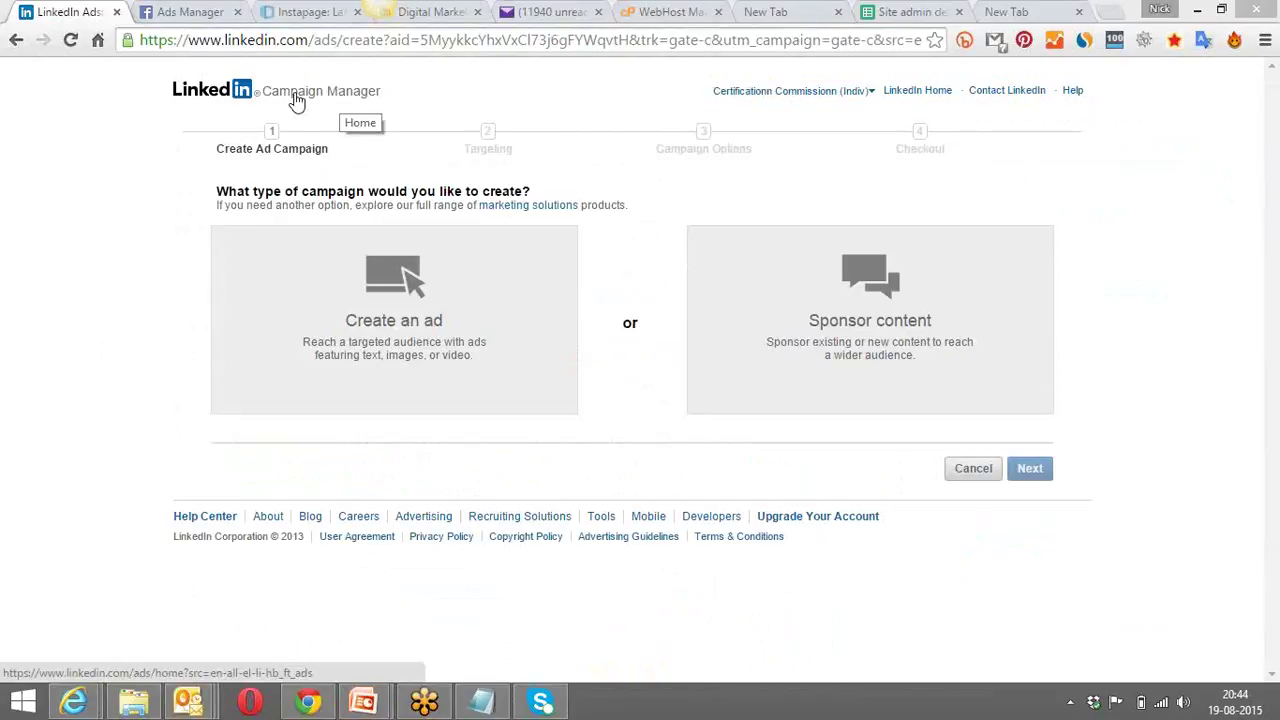
Step: Open the Campaign Manager dashboard in a new tab, view it, then return to Create Ad Campaign
right_click(232, 97)
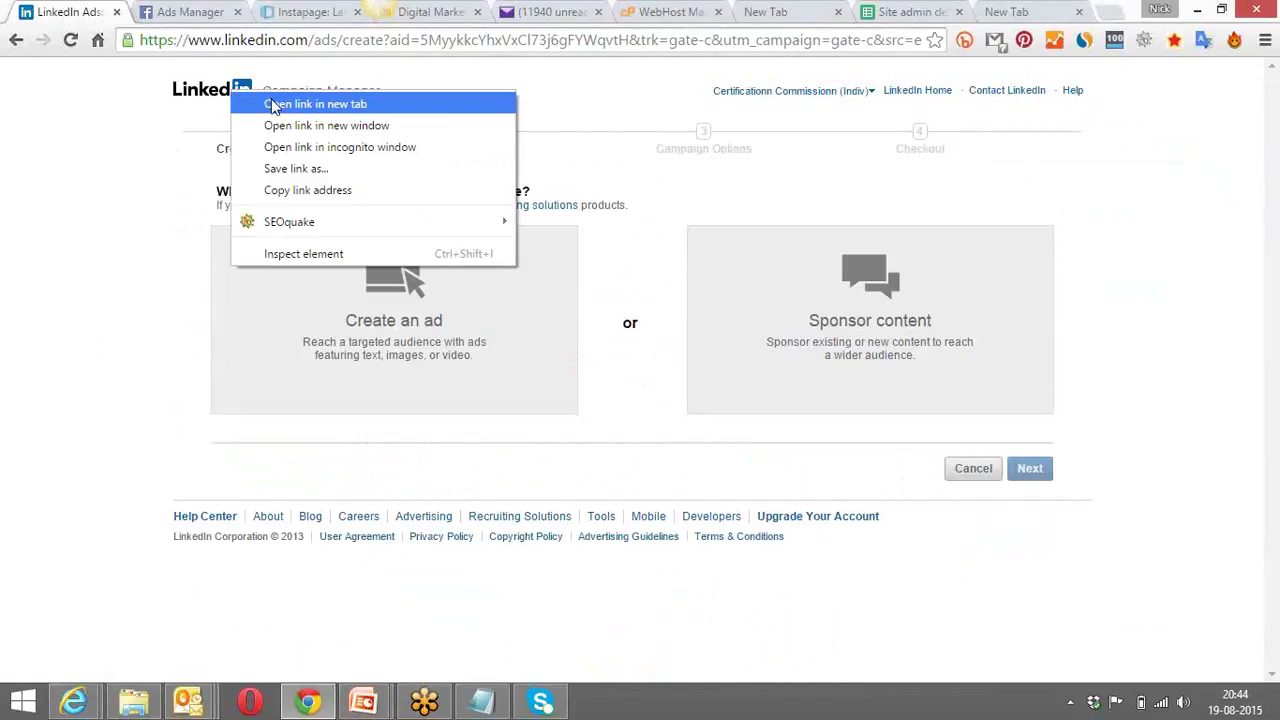
click(278, 104)
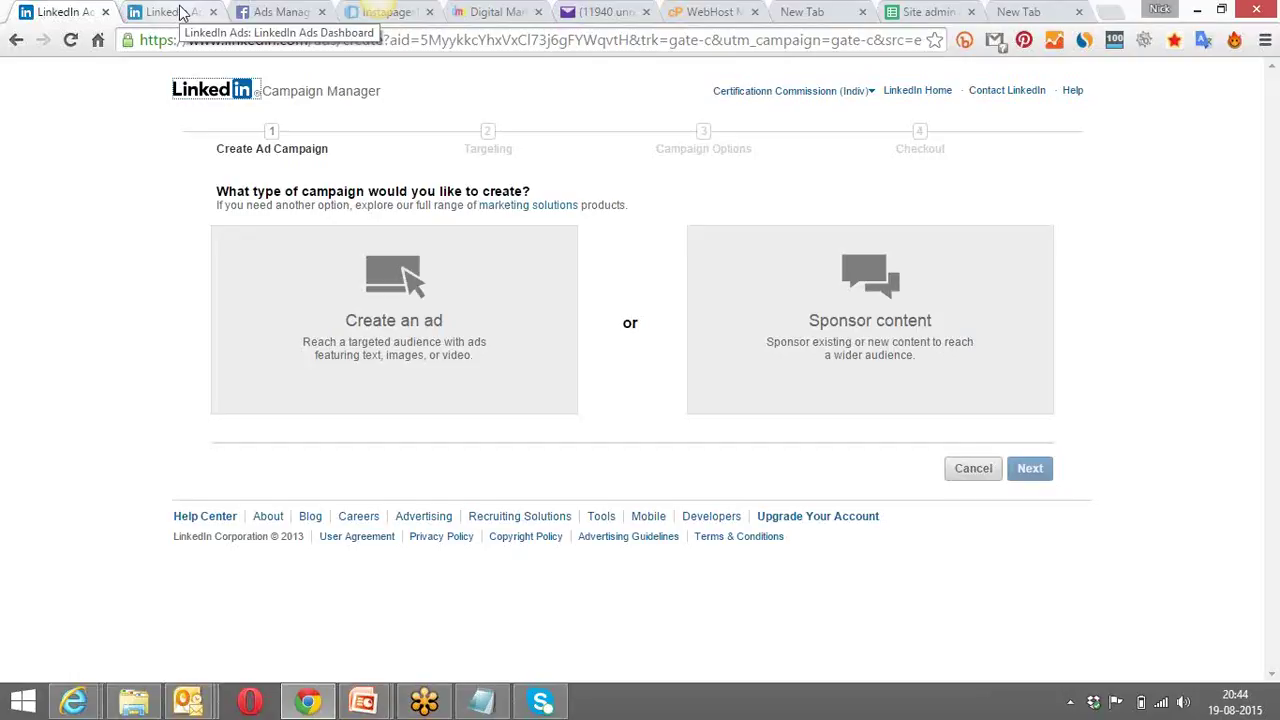
click(180, 12)
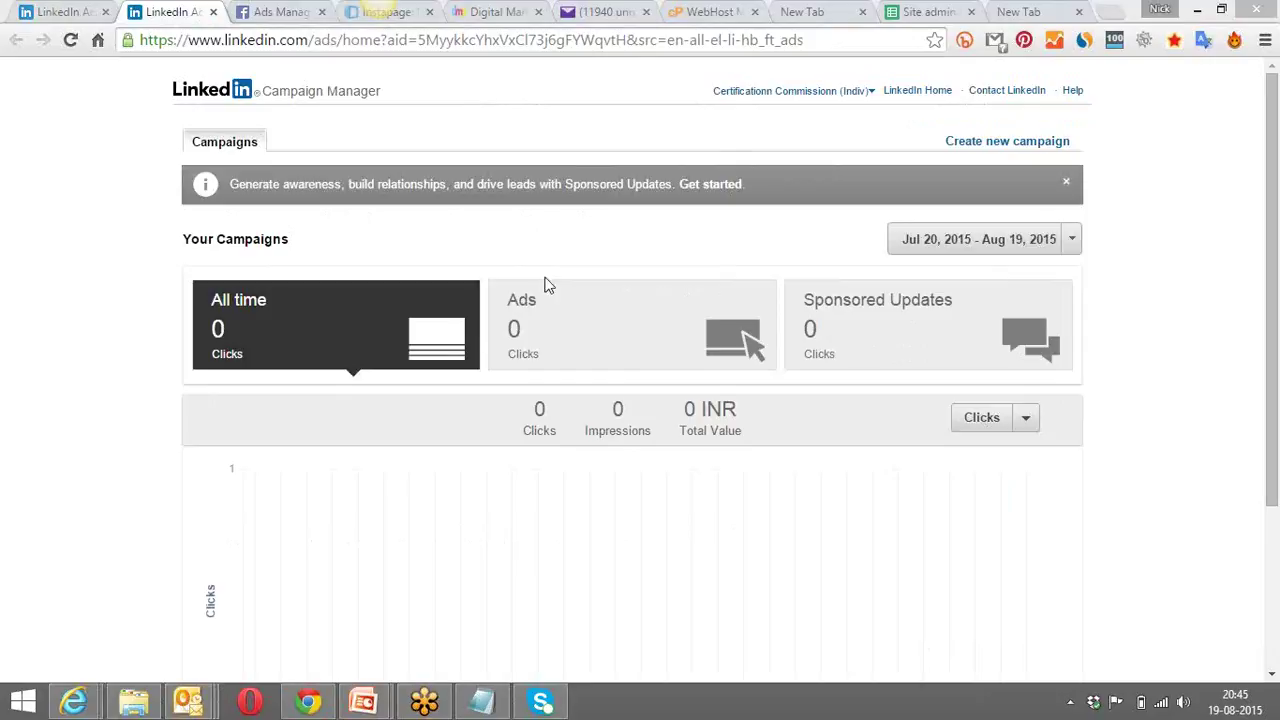
click(79, 17)
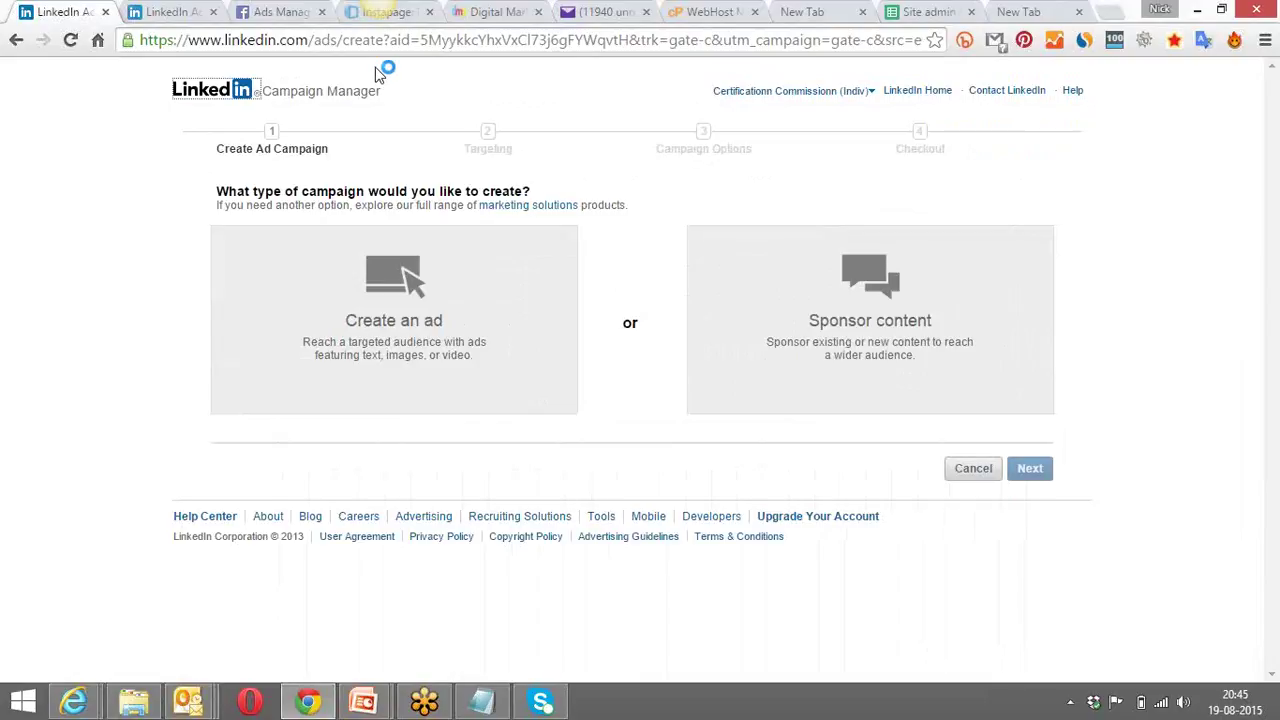
click(549, 339)
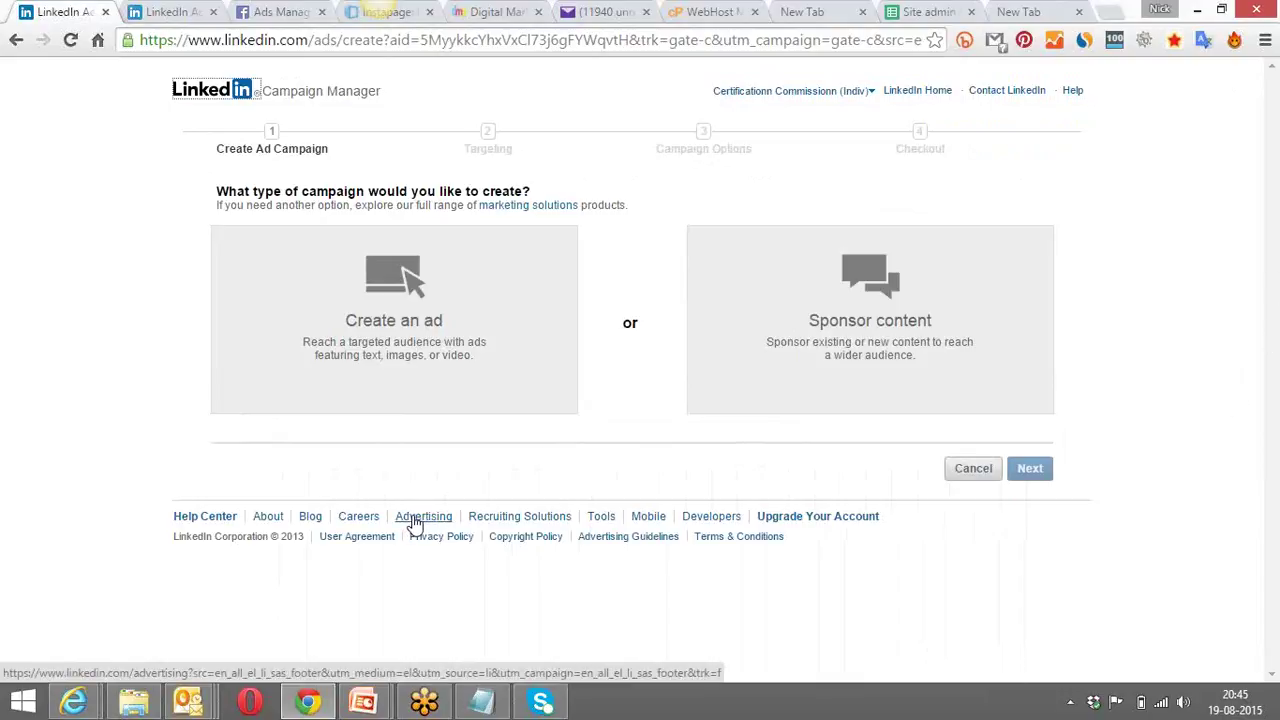
click(412, 522)
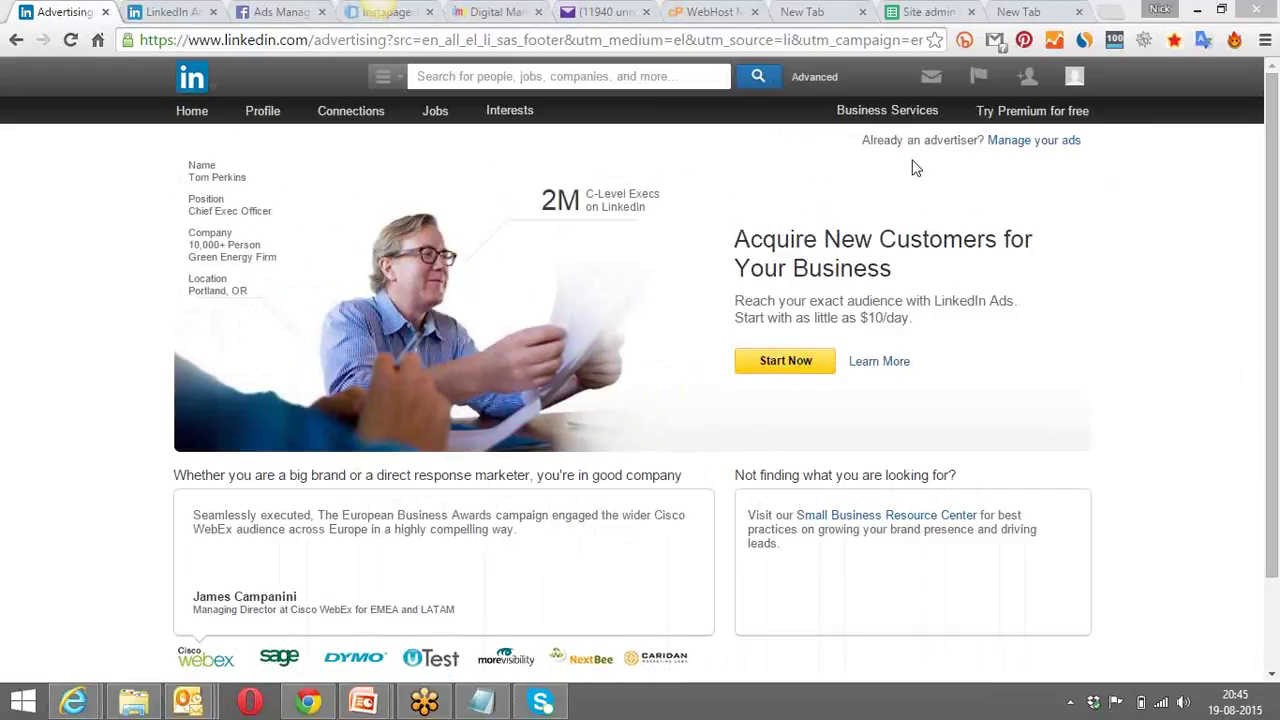
click(796, 364)
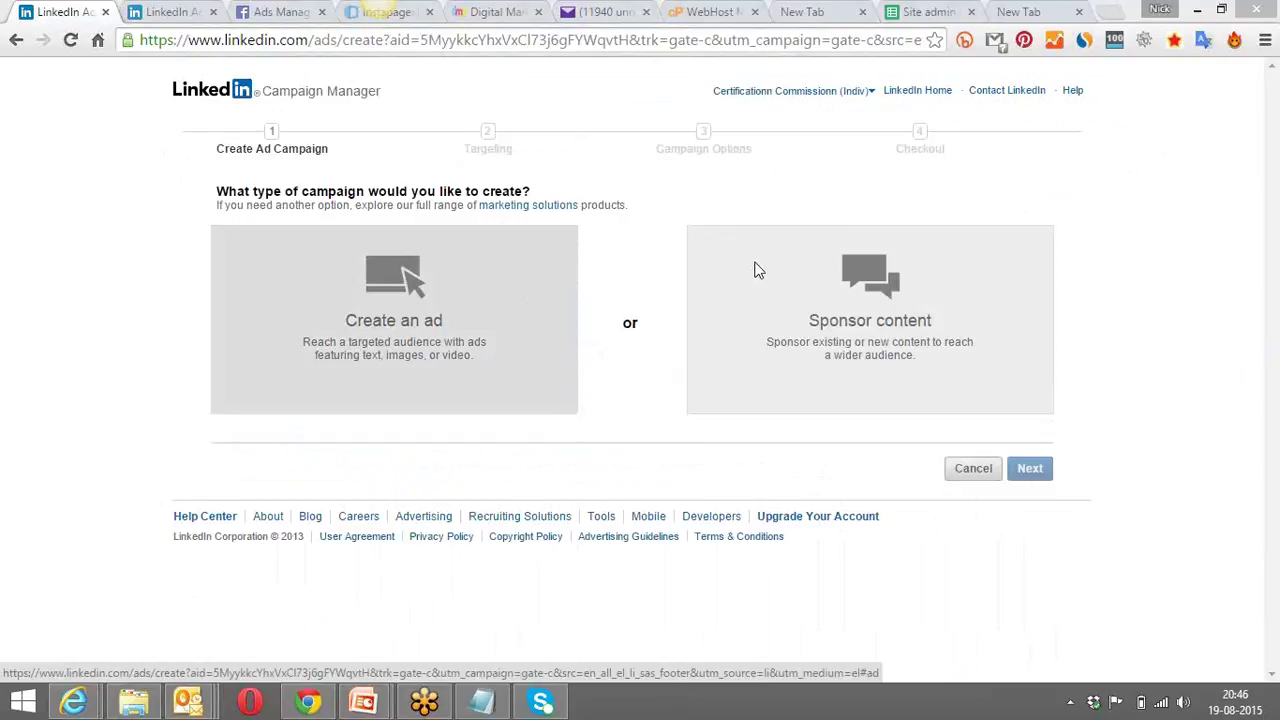
Step: Choose Create an ad campaign and name the campaign 'SEO Professionals - Delhi NCR'
click(390, 282)
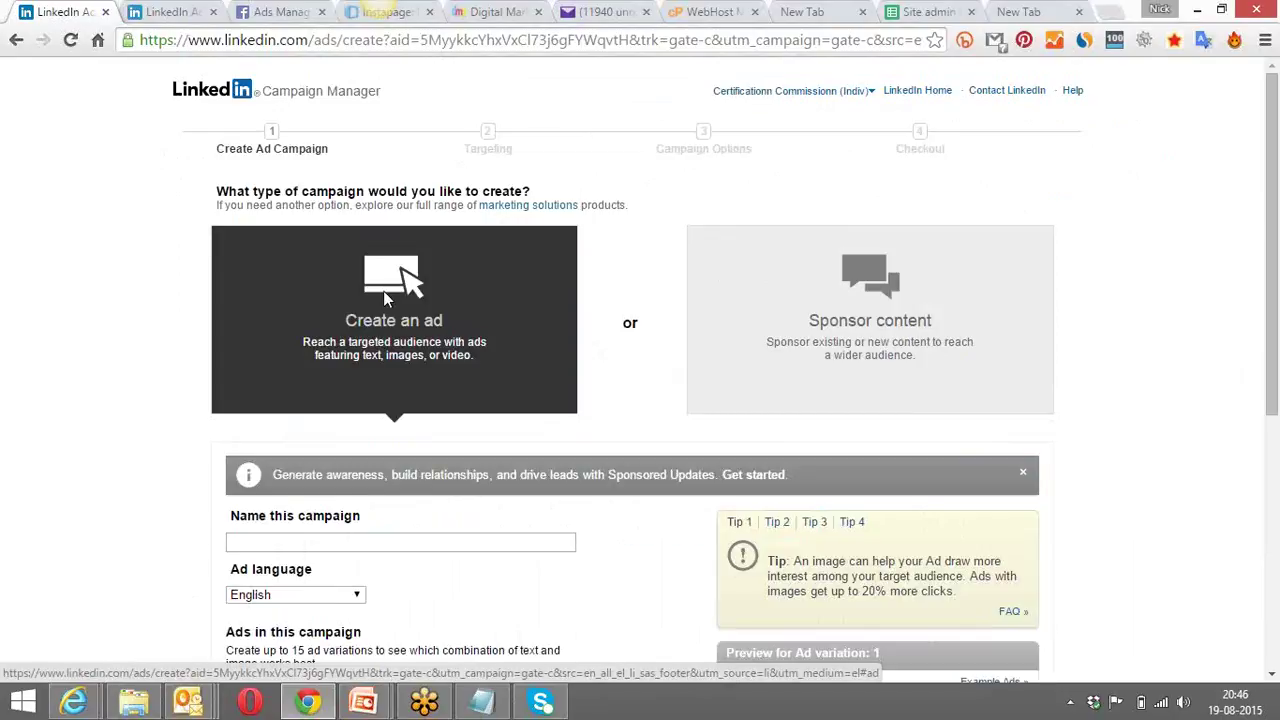
click(319, 545)
text(S)
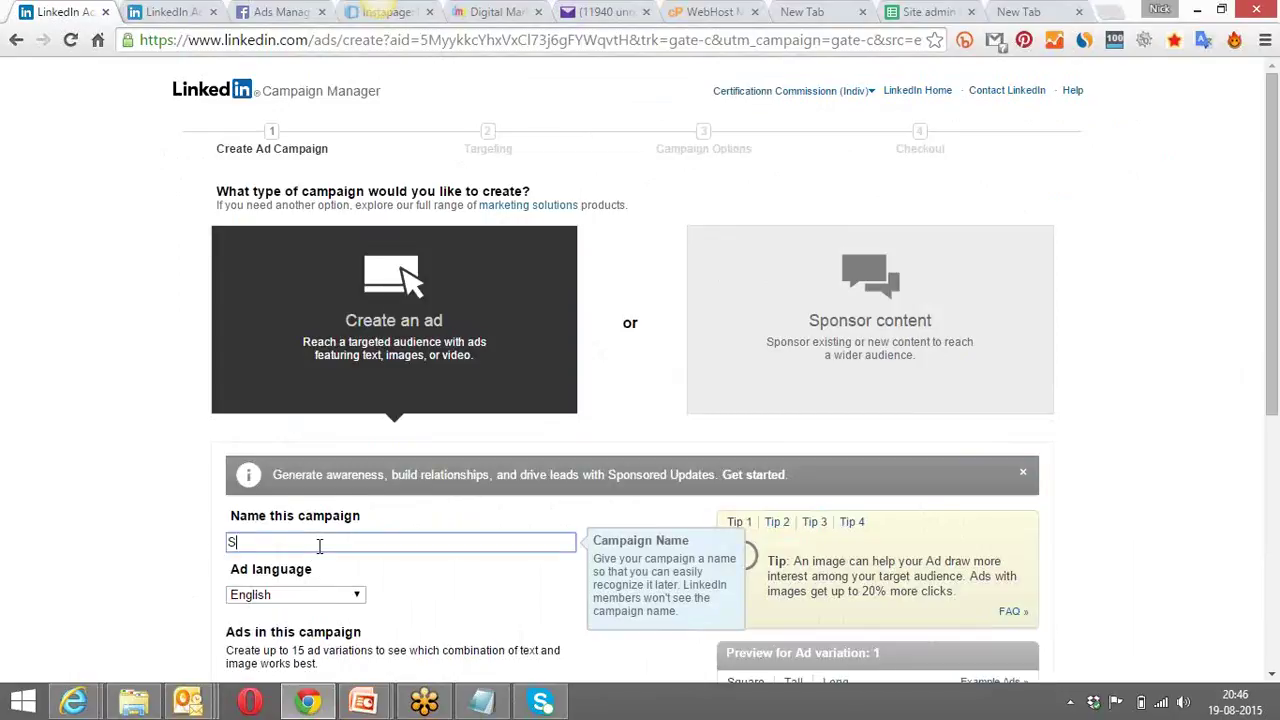
text(EO Professionals - Del)
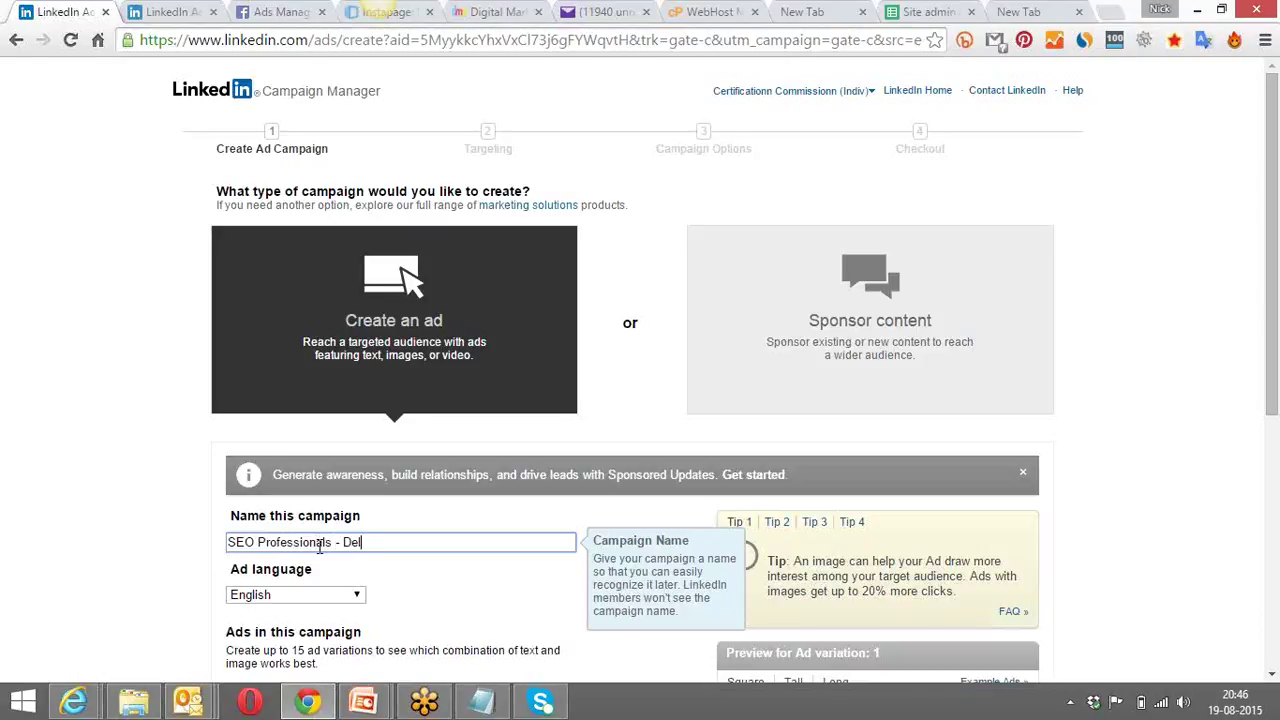
text(hi and)
key(BackSpace)
key(BackSpace)
key(BackSpace)
key(BackSpace)
text(NCR)
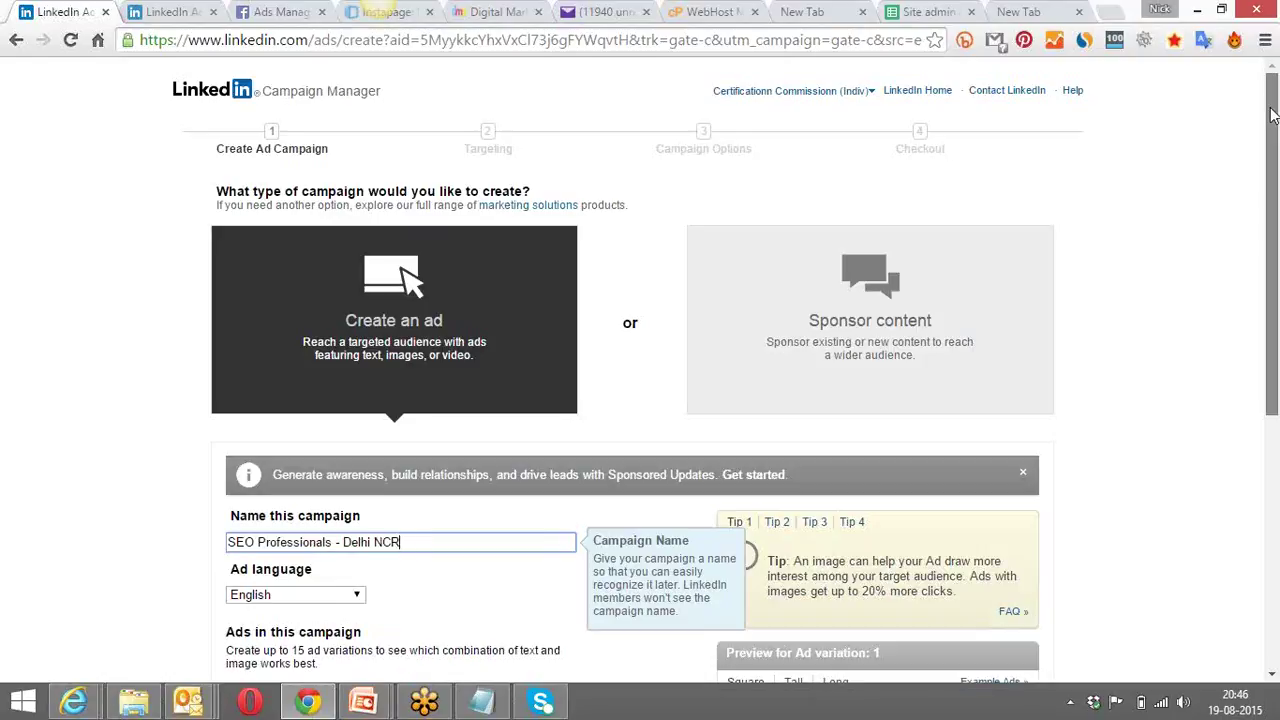
drag(1272, 124, 1275, 326)
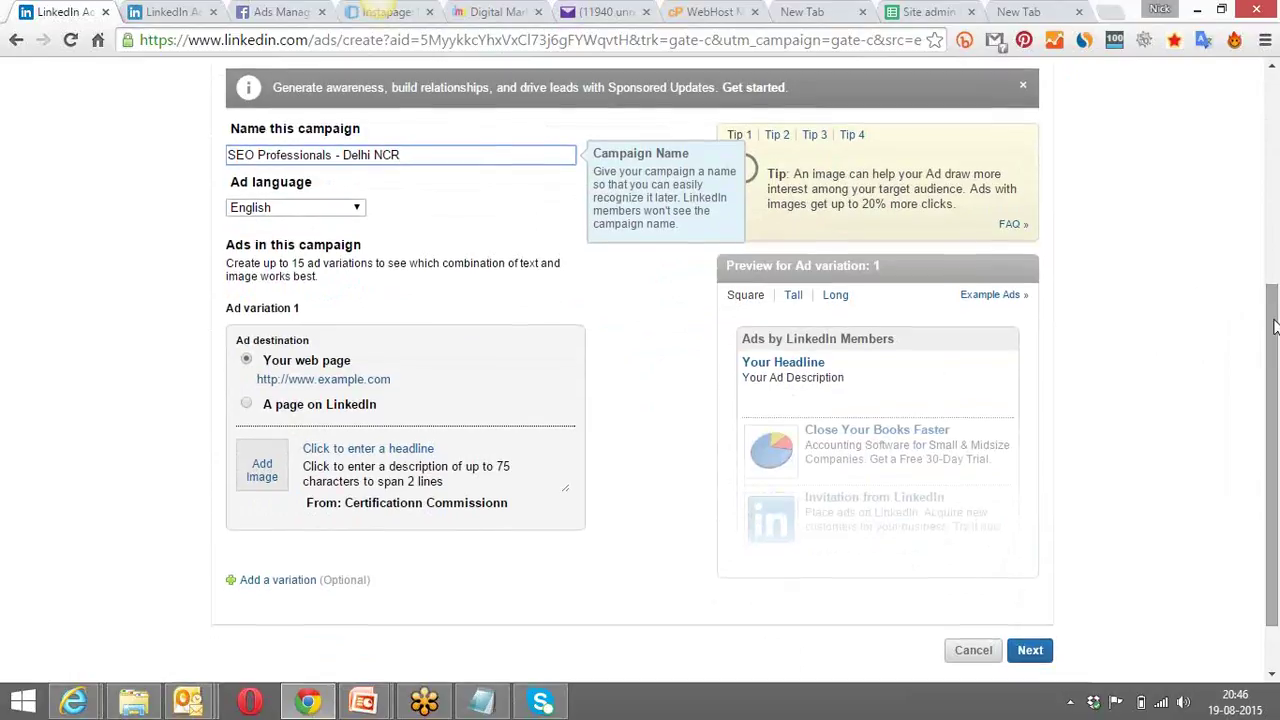
Step: Keep English as the campaign's ad language
click(357, 209)
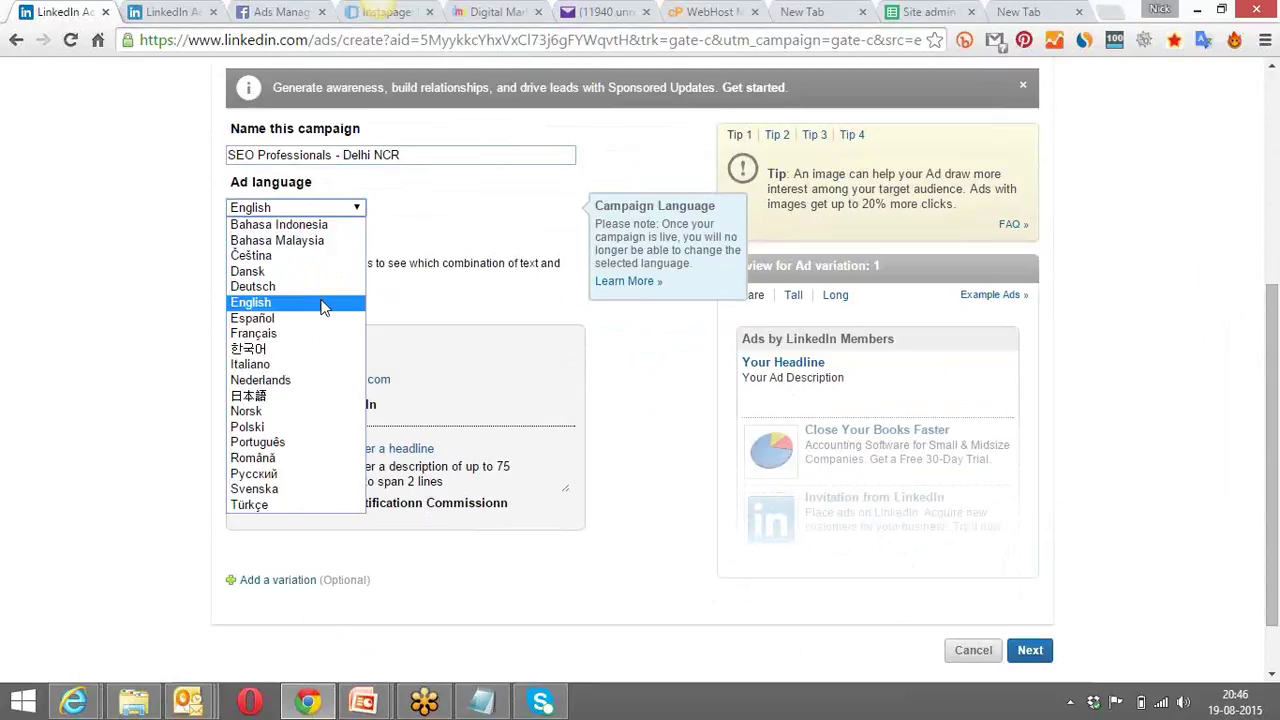
click(322, 306)
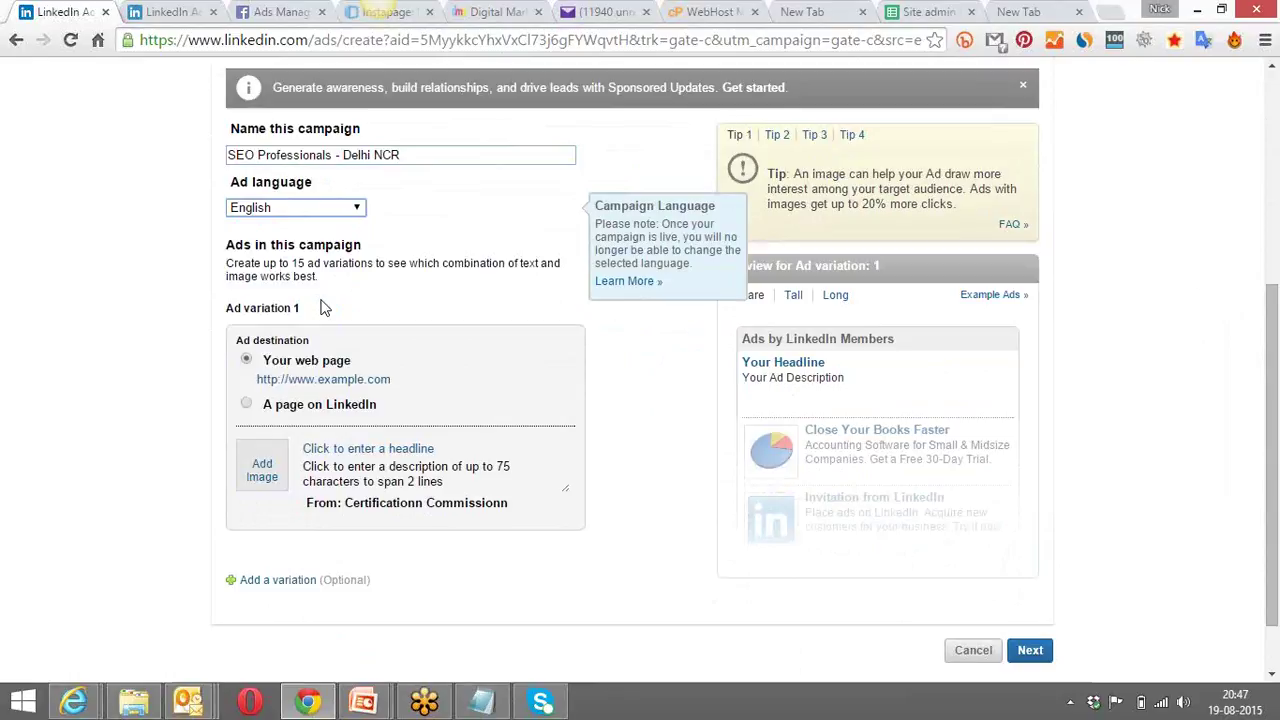
click(805, 10)
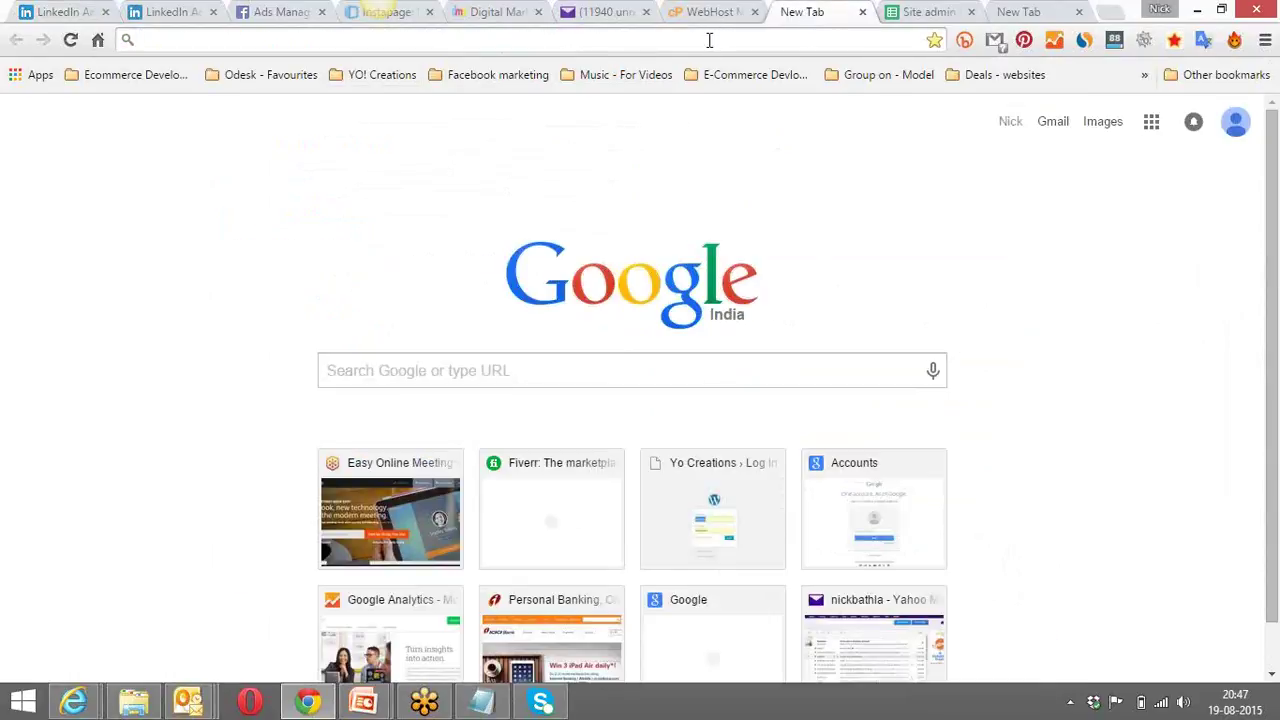
Step: Log in to Instapage and expand the Digital Marketing Paathshala landing pages
click(408, 20)
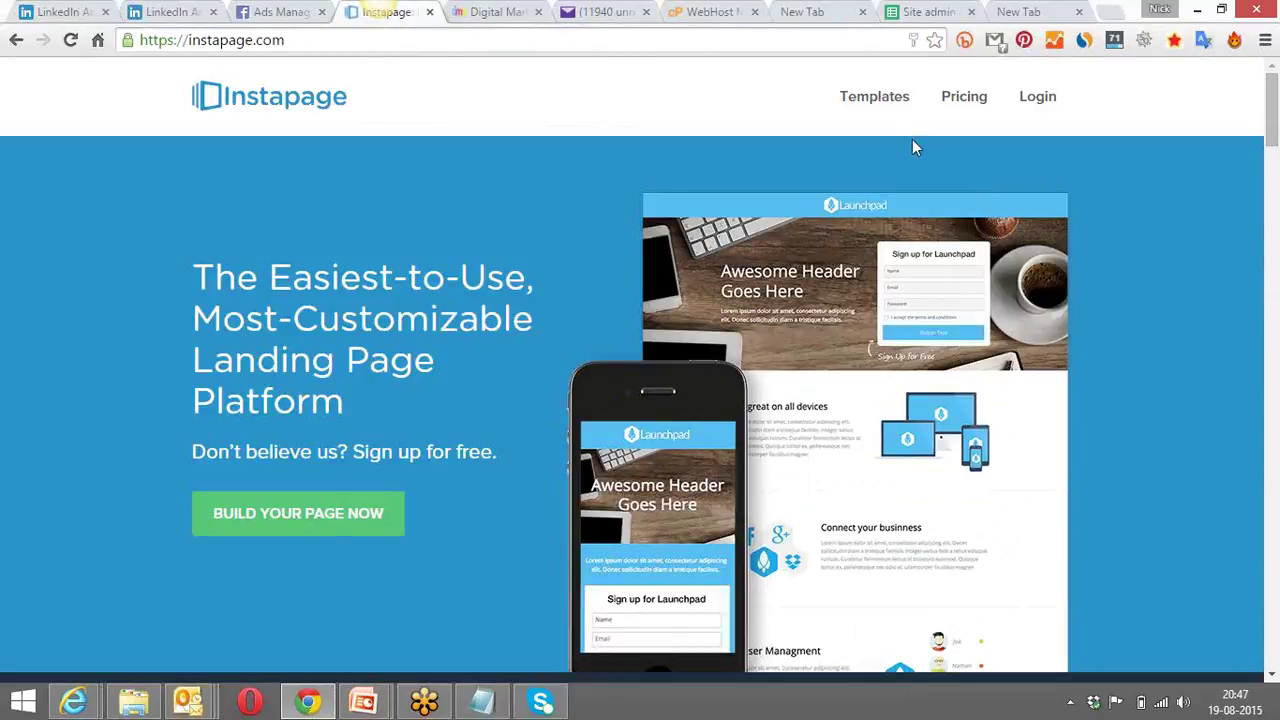
click(1038, 98)
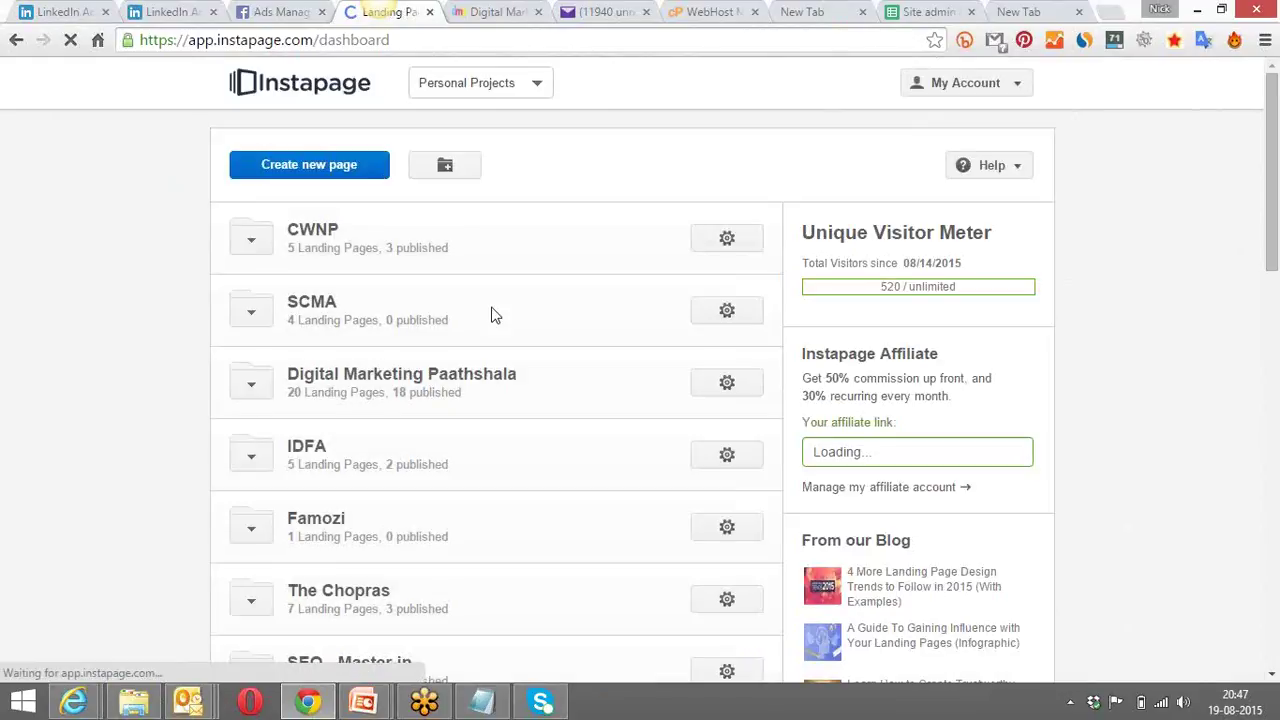
click(244, 386)
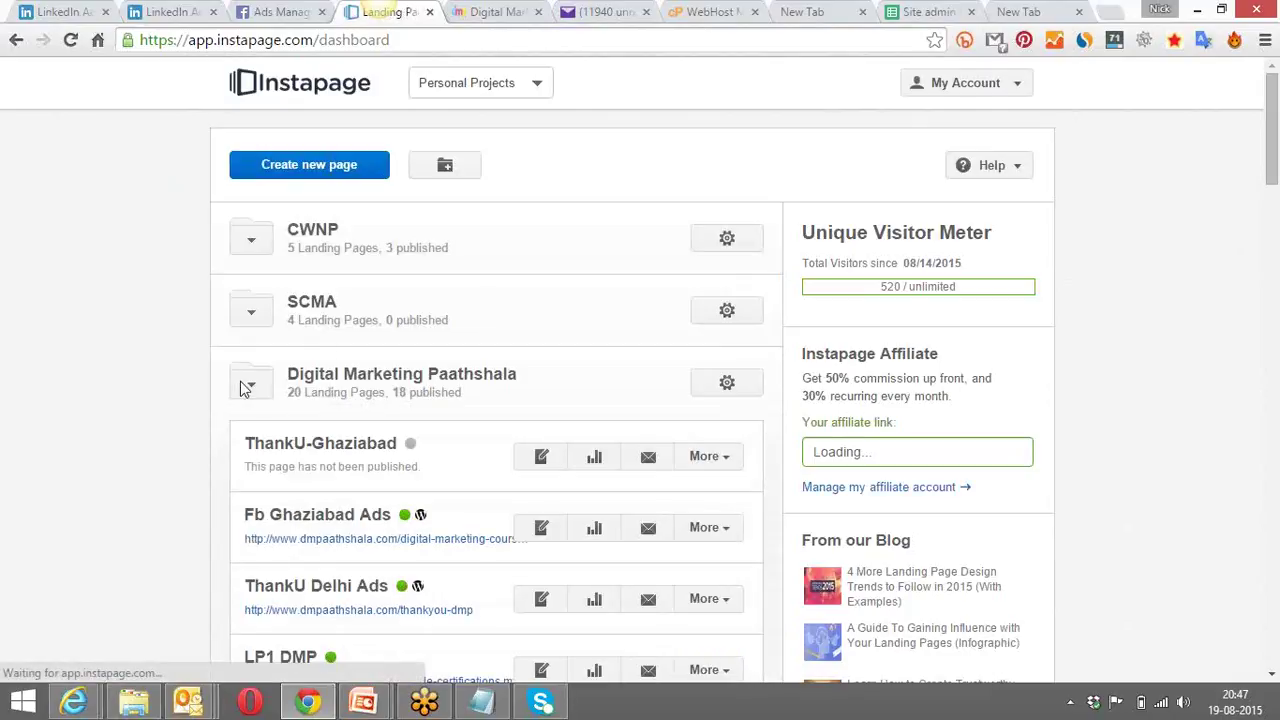
Step: Open the Delhi Fb Ads landing page in a new tab and view it
scroll(182, 361, down, 3)
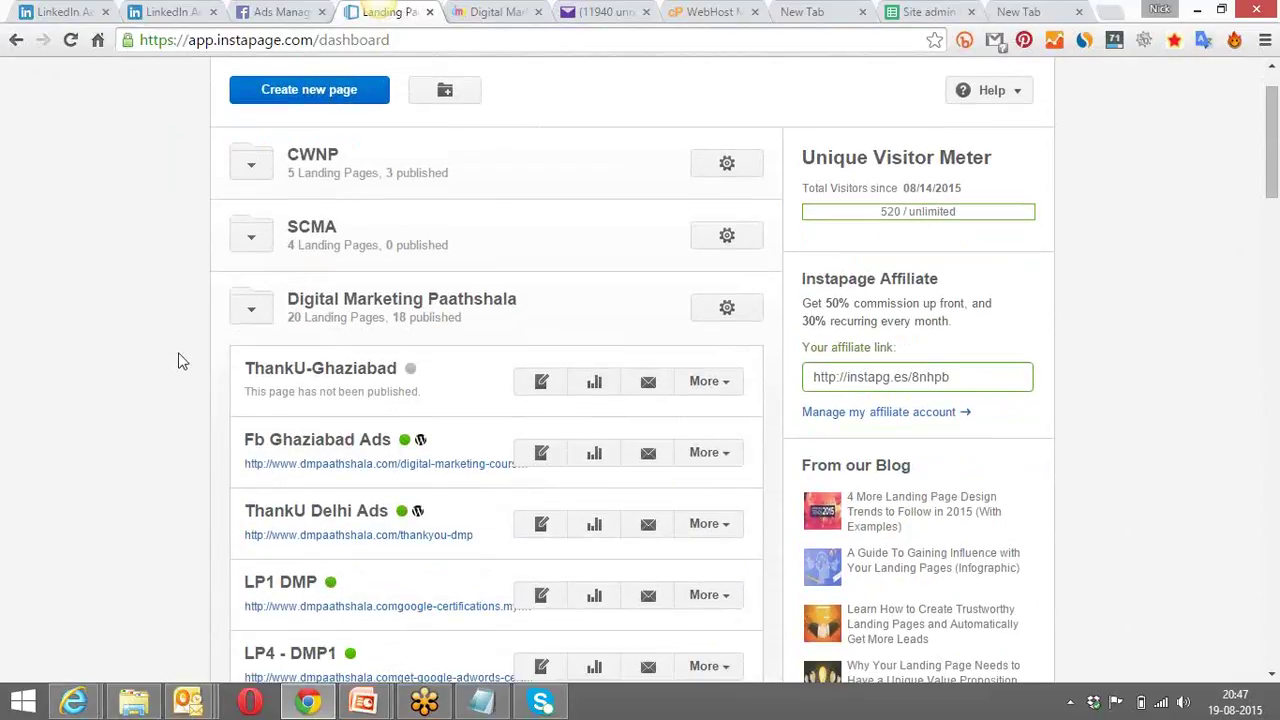
scroll(182, 361, down, 3)
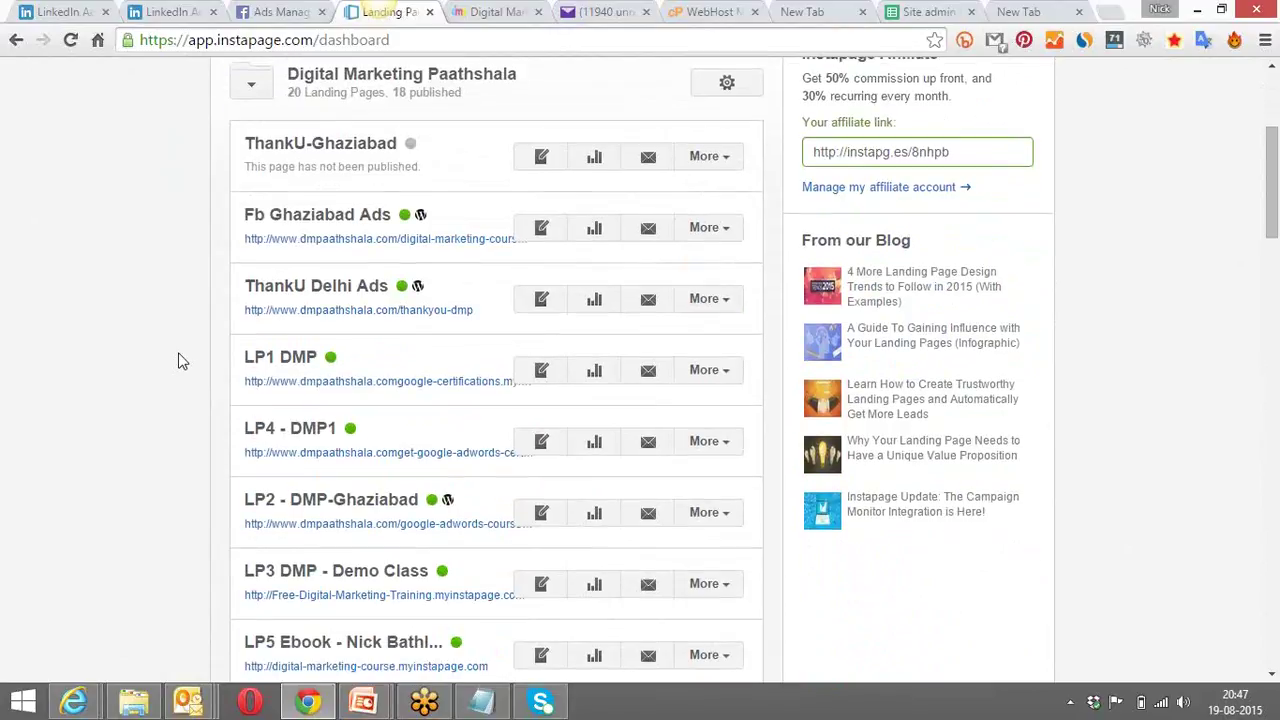
scroll(182, 361, down, 8)
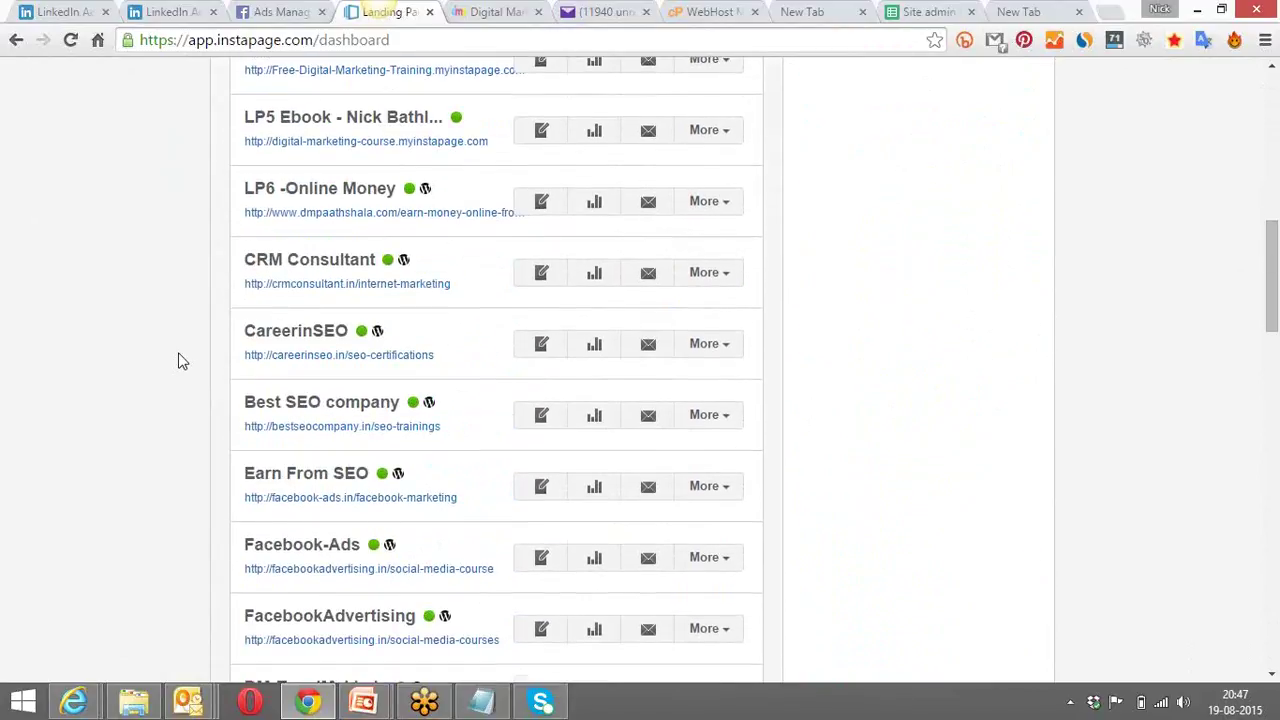
scroll(182, 361, down, 2)
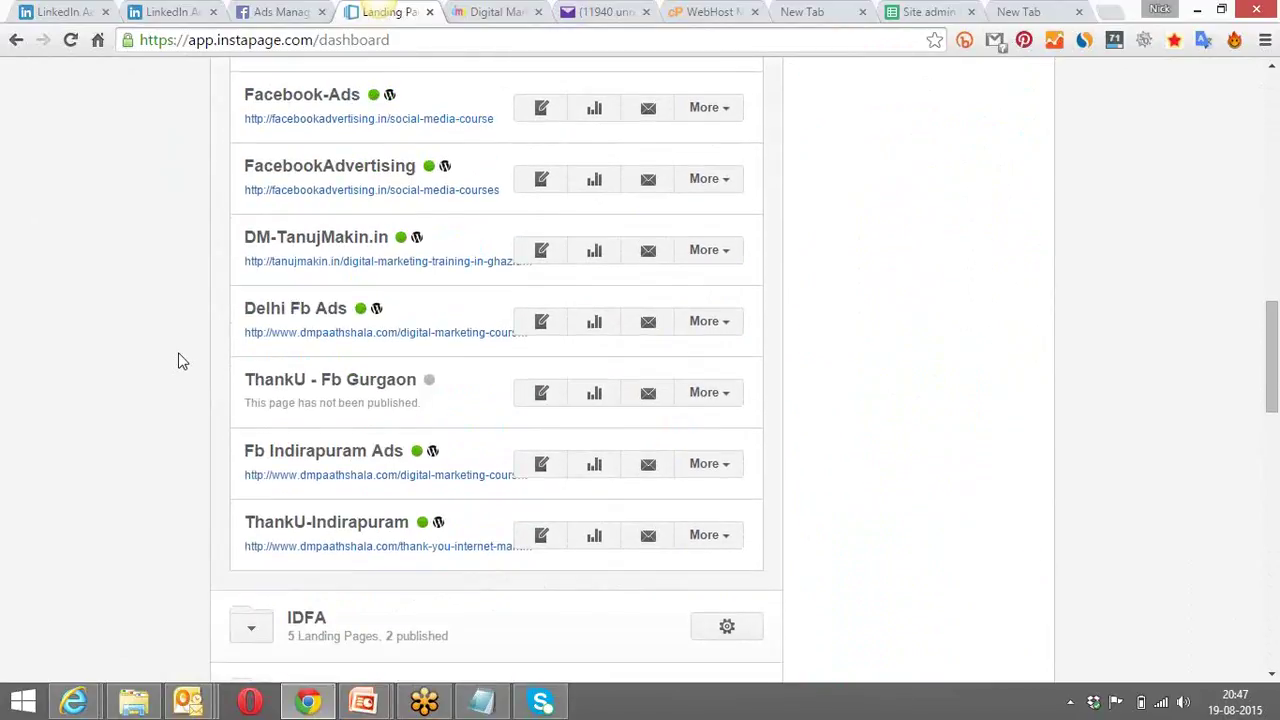
right_click(333, 338)
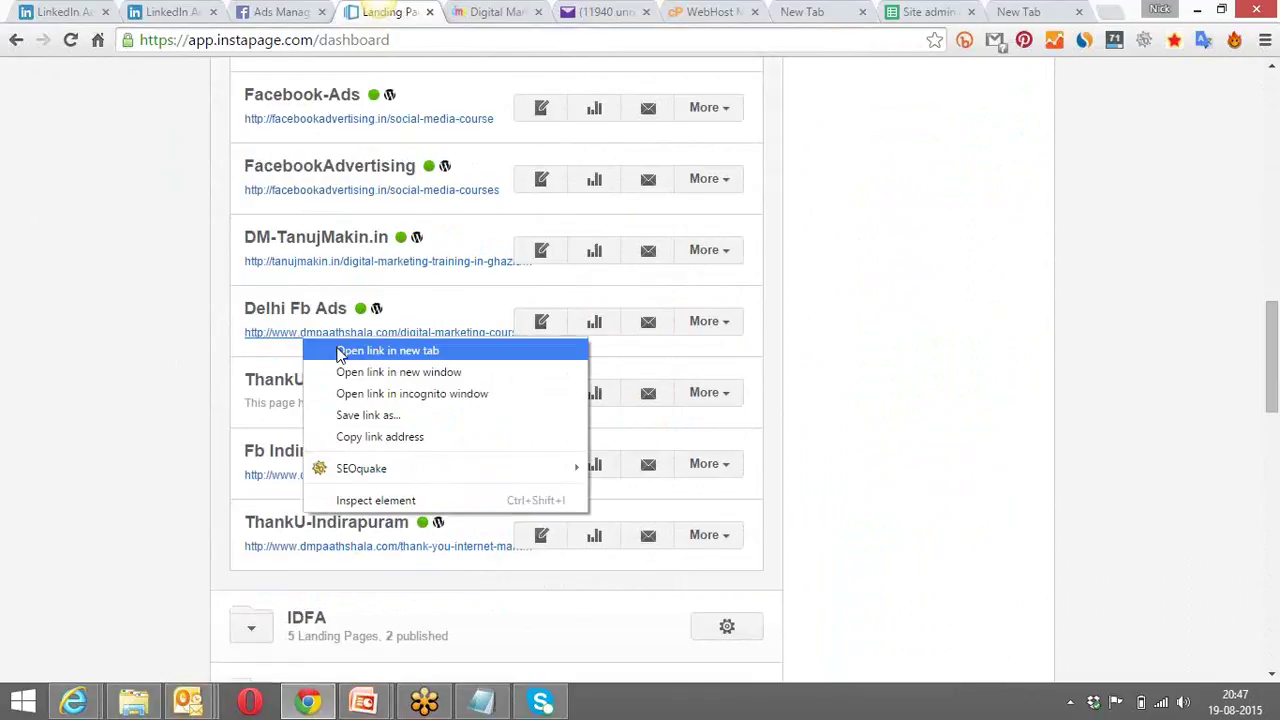
click(342, 350)
click(463, 13)
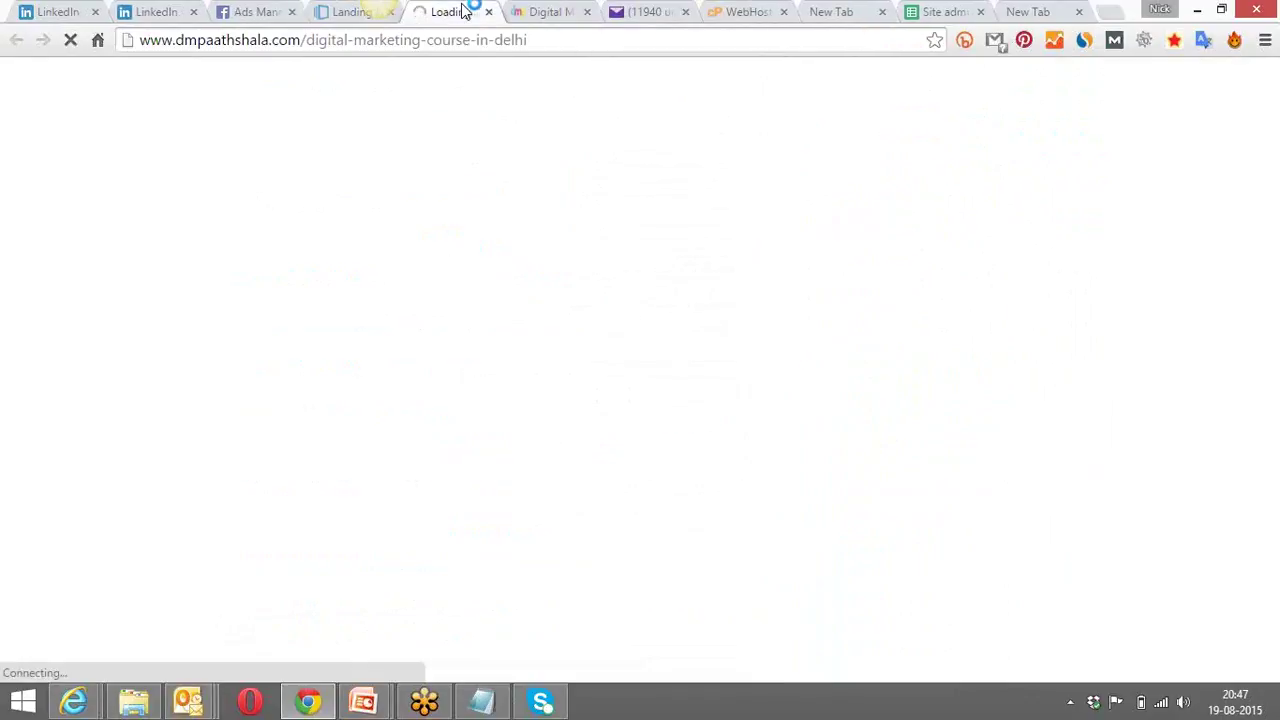
Step: Select the whole dmpaathshala.com landing page URL in the address bar to copy it
double_click(553, 40)
click(553, 40)
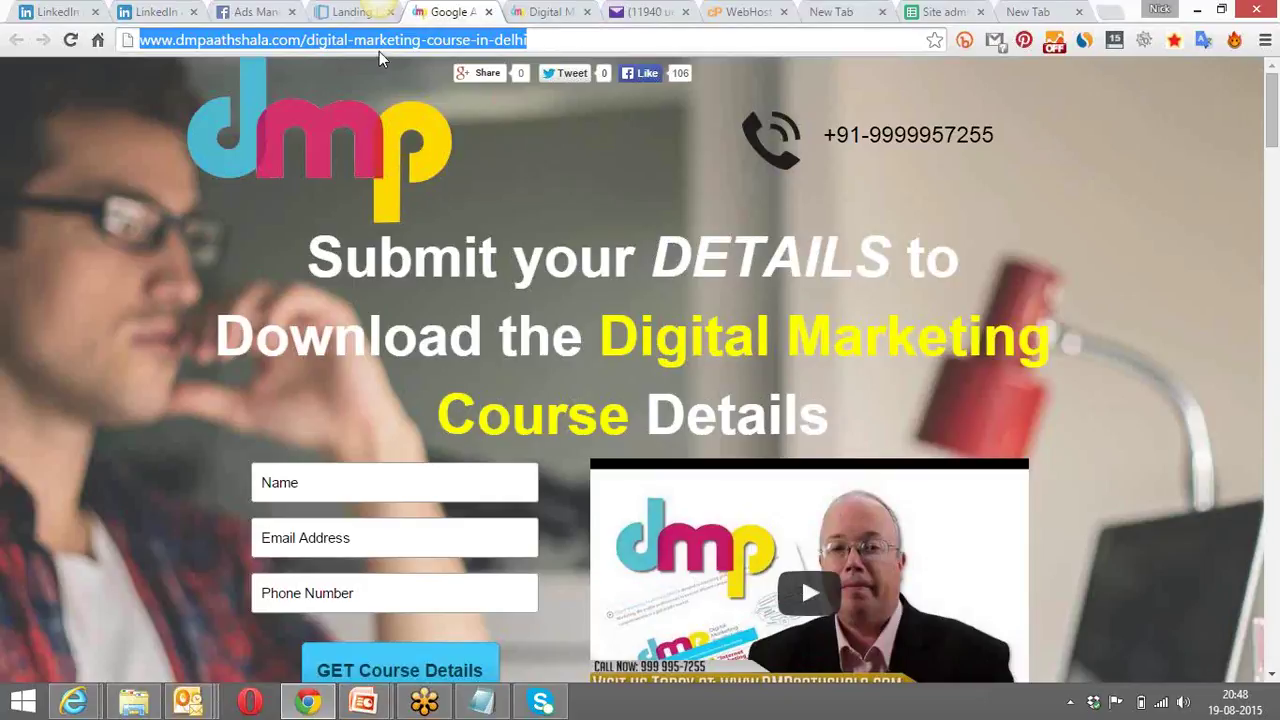
Step: Replace the example.com web page with the pasted dmpaathshala.com landing page URL
click(163, 12)
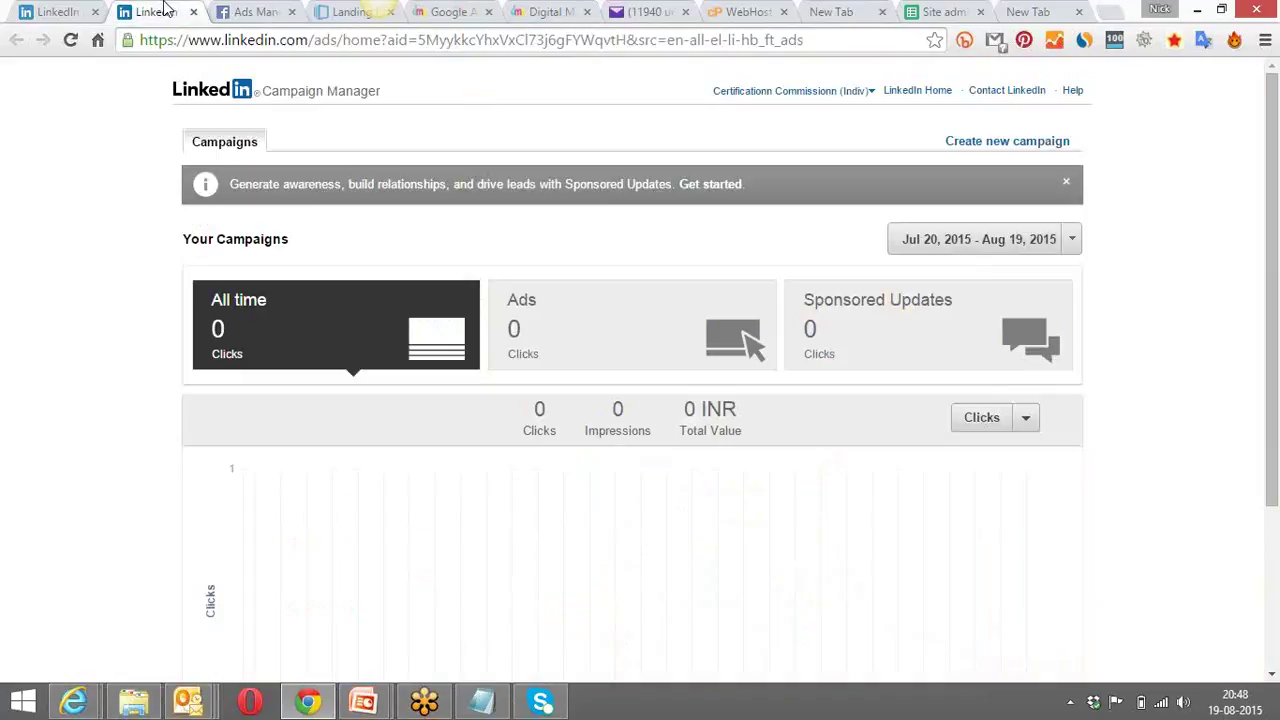
click(68, 10)
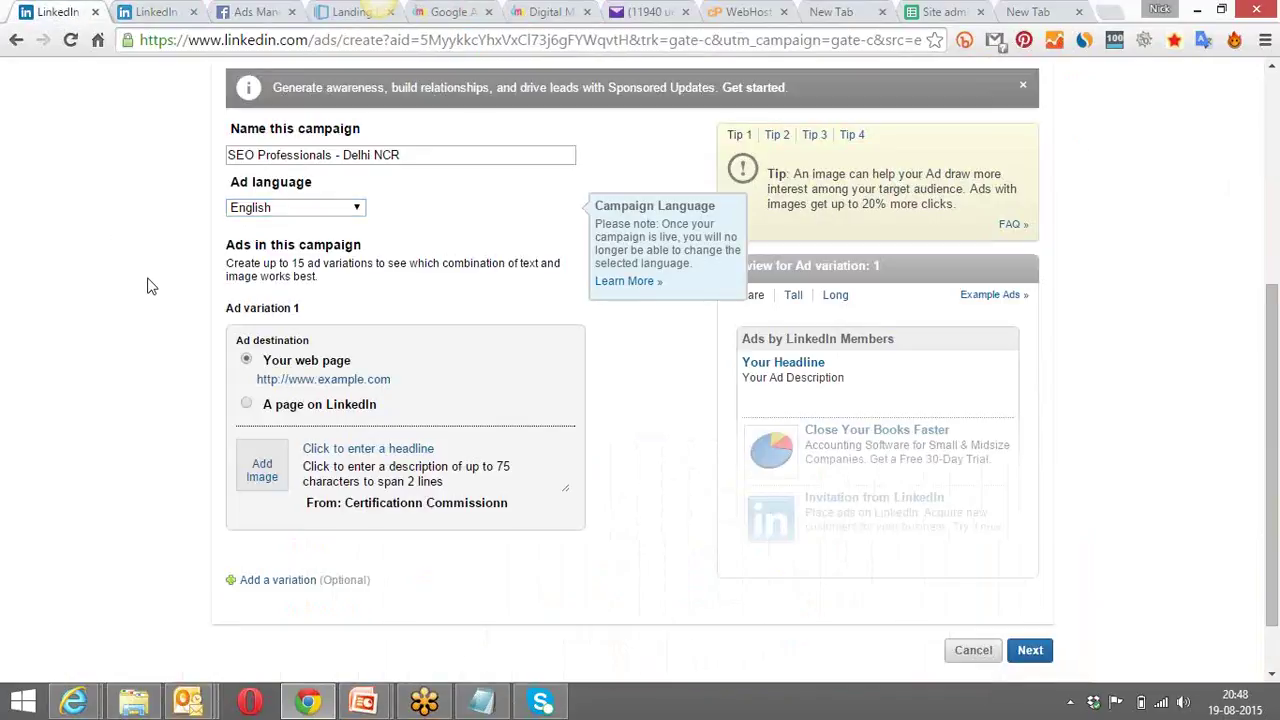
scroll(148, 286, down, 1)
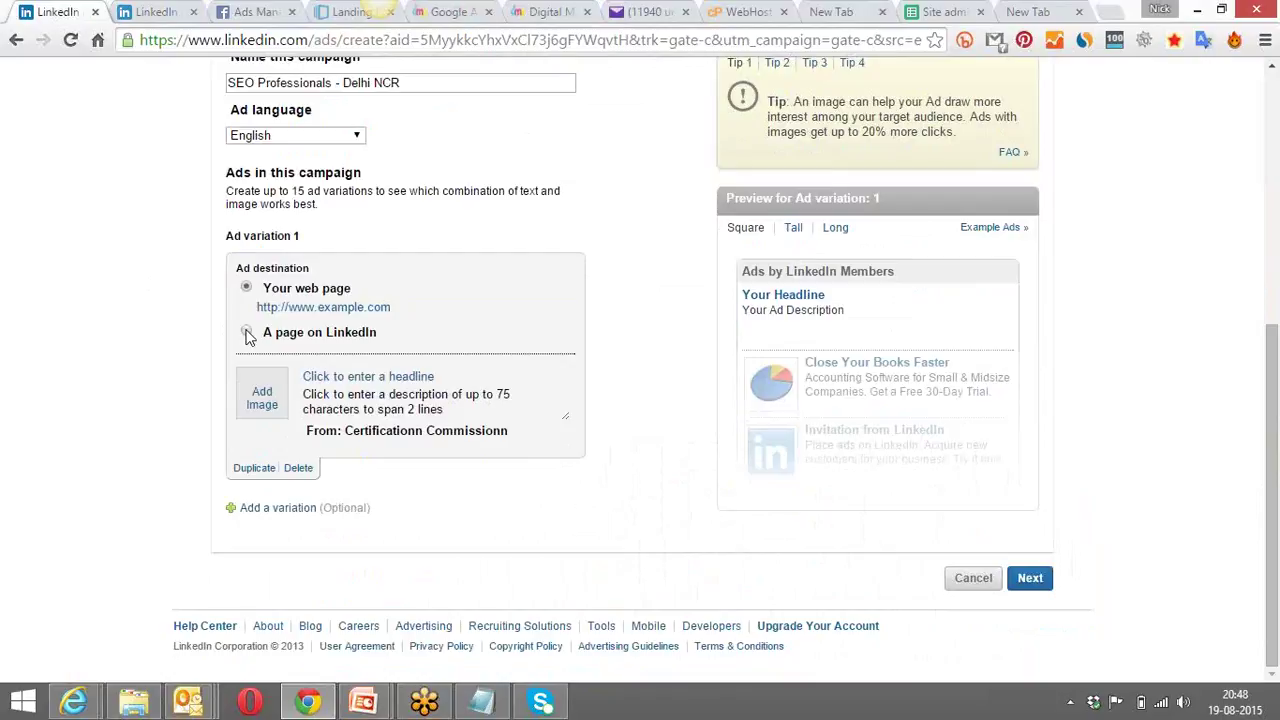
click(316, 307)
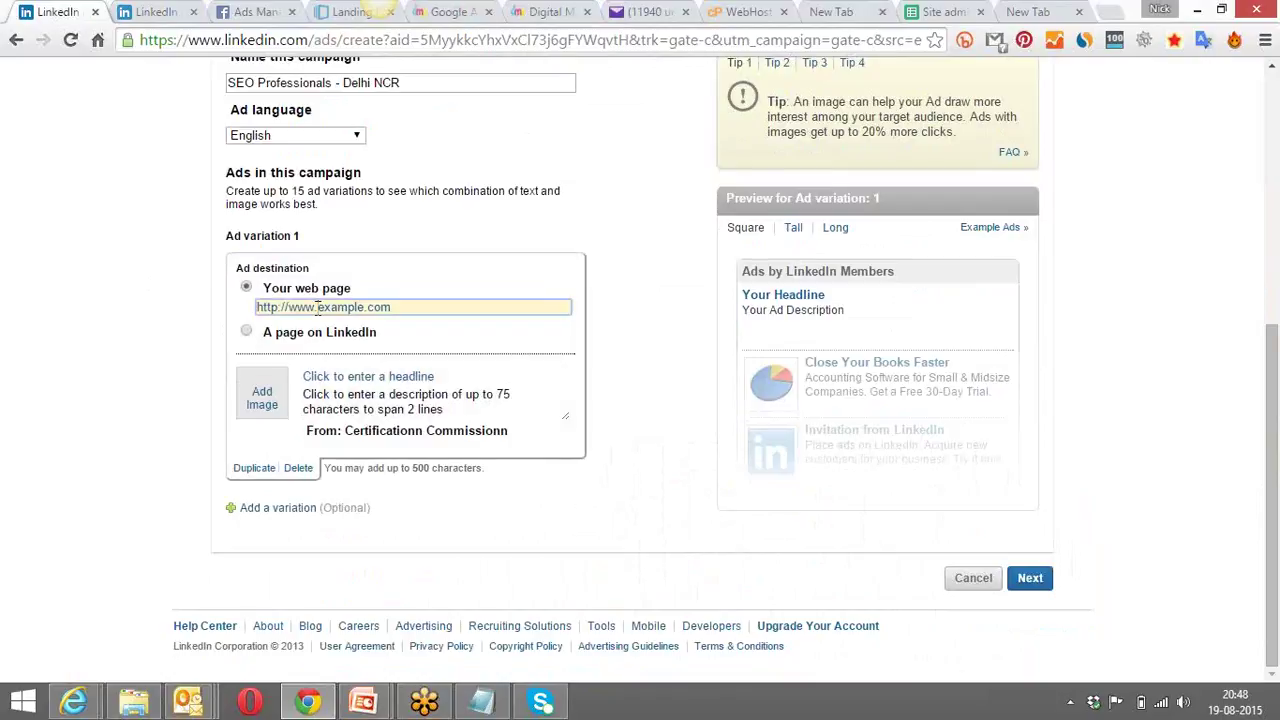
text(http://www.dmpaathshala.com/digital-marketing-course-in-delhi)
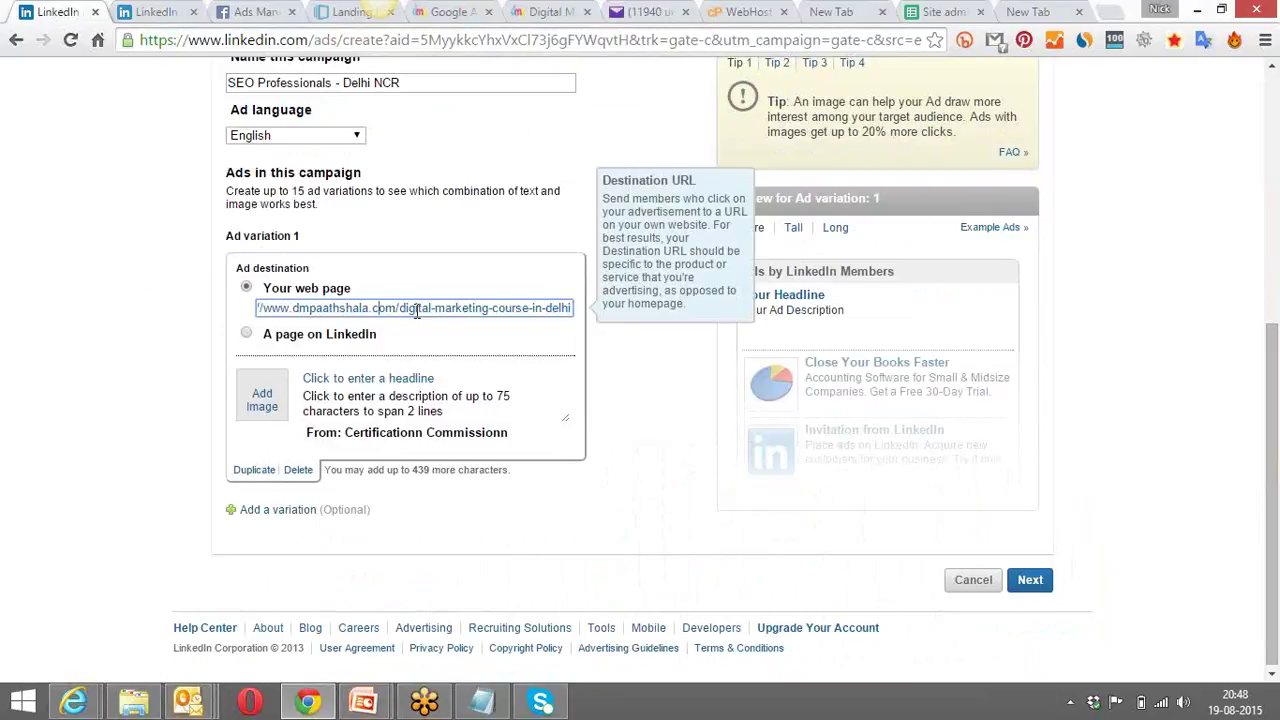
key(ctrl+a)
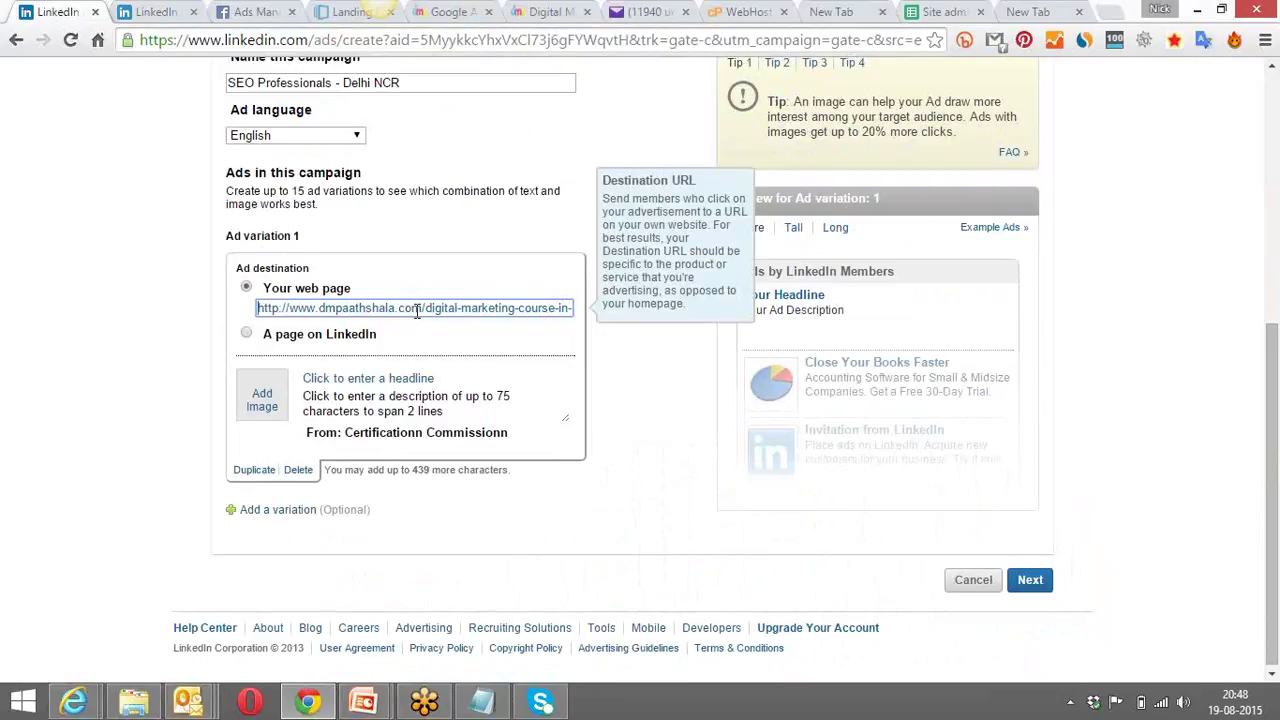
click(181, 344)
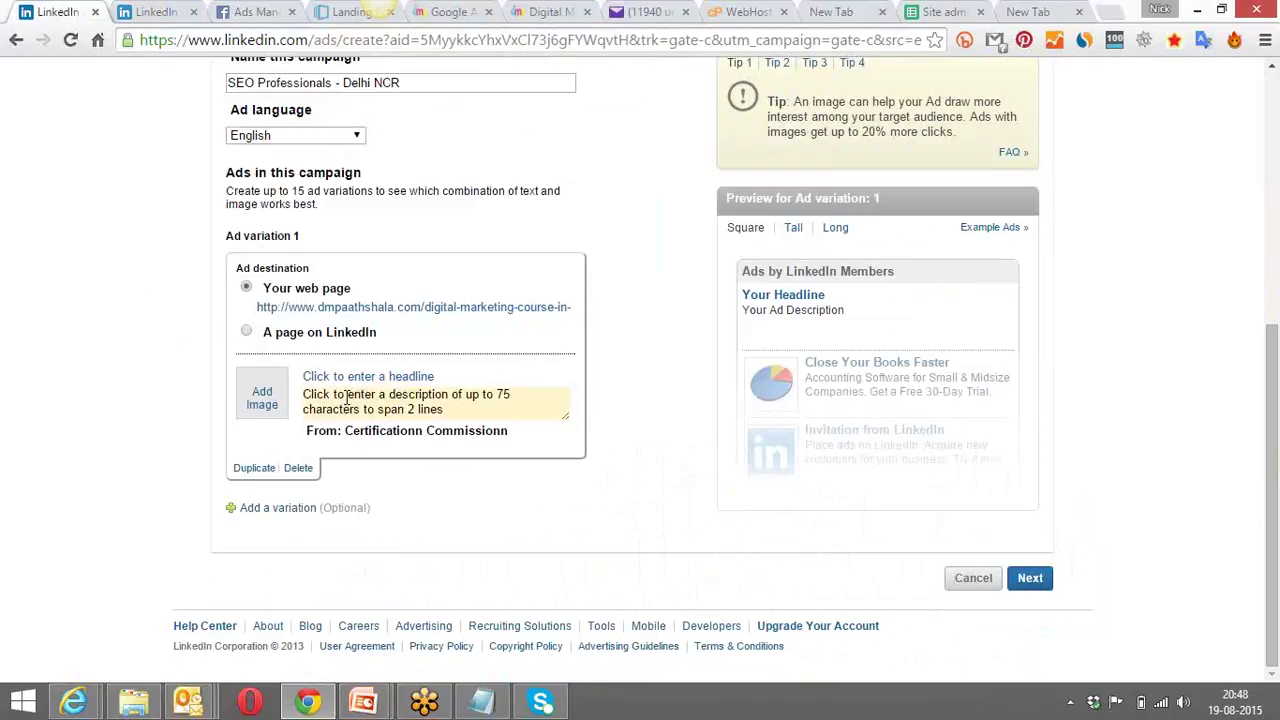
Step: Move between the ad headline and description fields to begin editing them
click(357, 373)
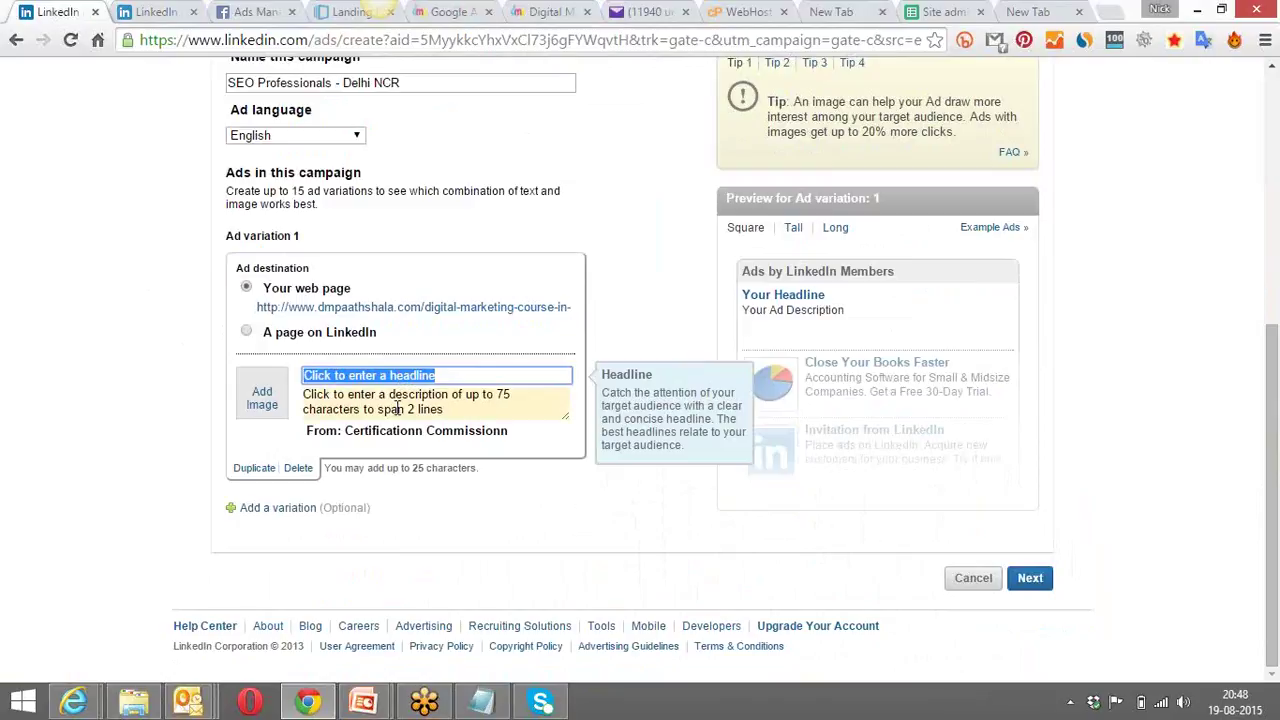
click(396, 411)
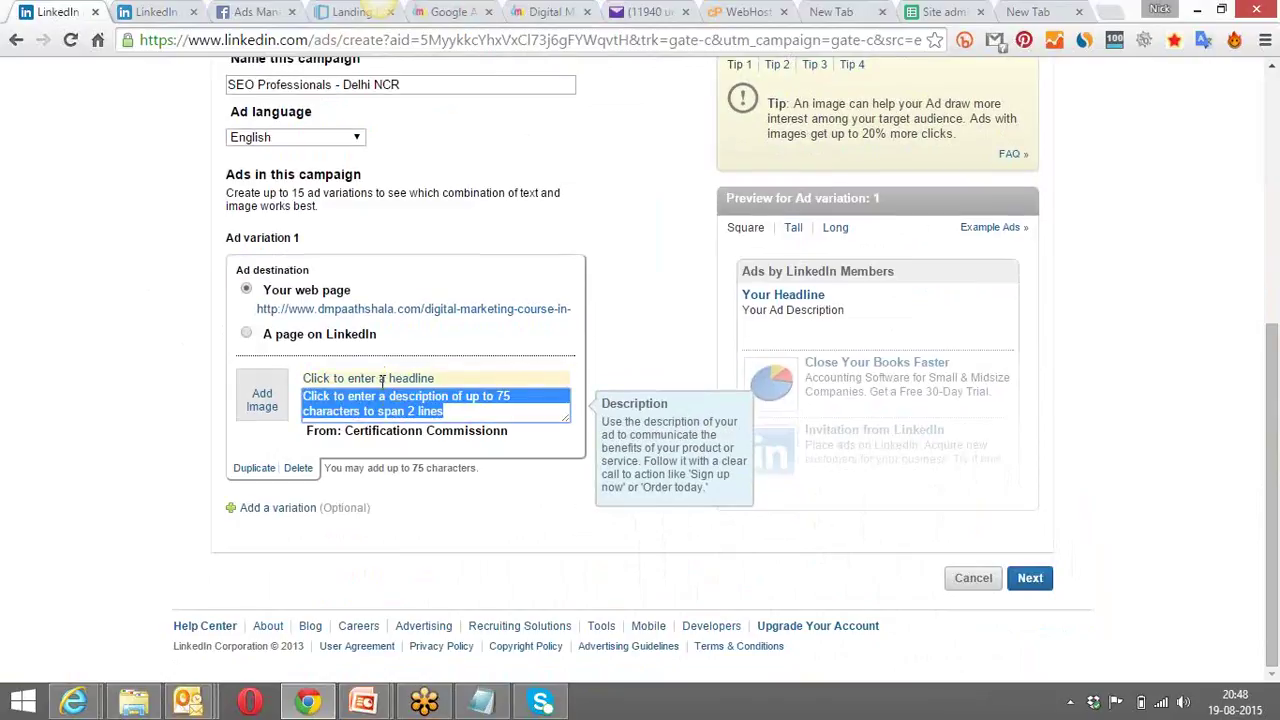
click(381, 376)
click(381, 404)
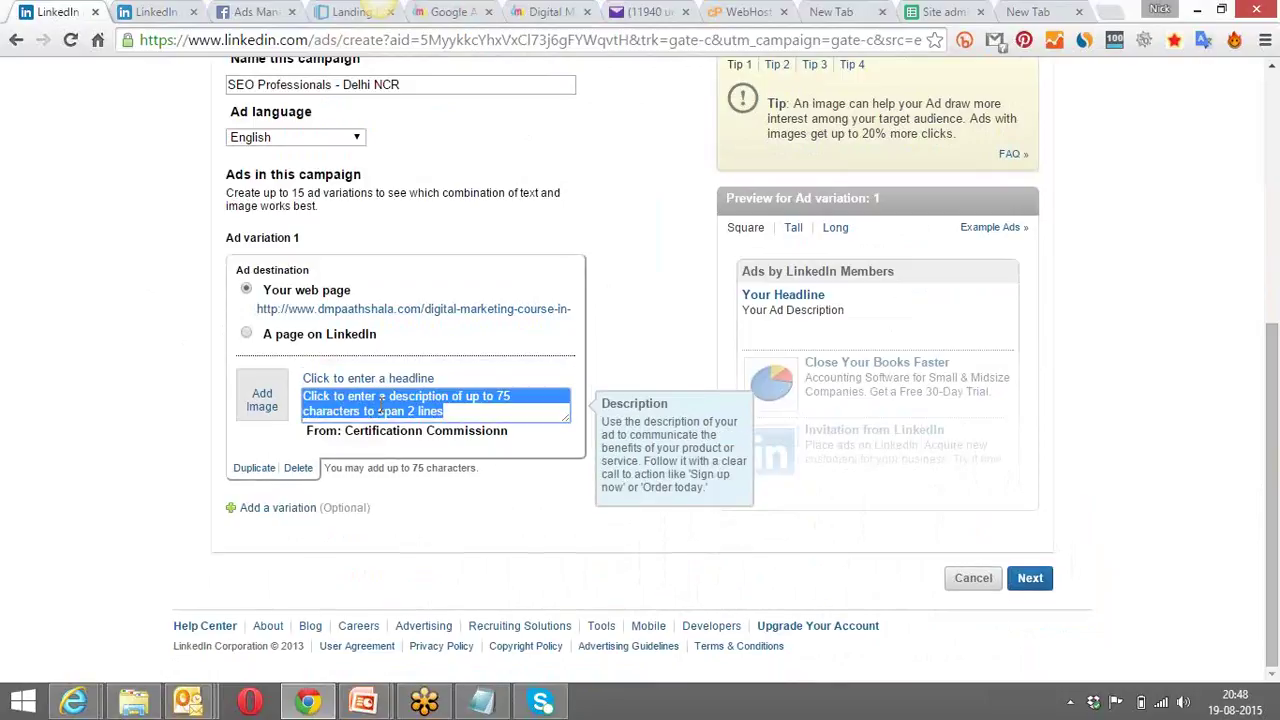
Step: Start adding an ad image and browse Dropbox to the DMP -Digital Marketing Pathshala folder
click(266, 405)
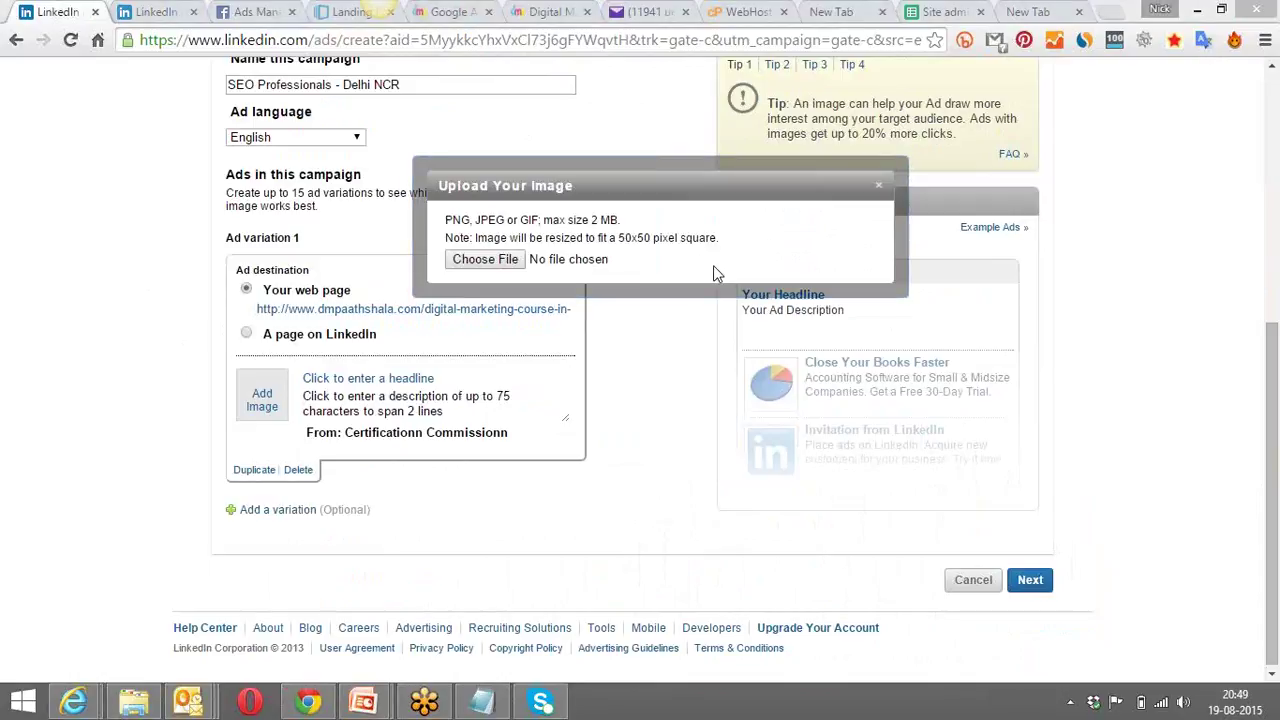
click(485, 259)
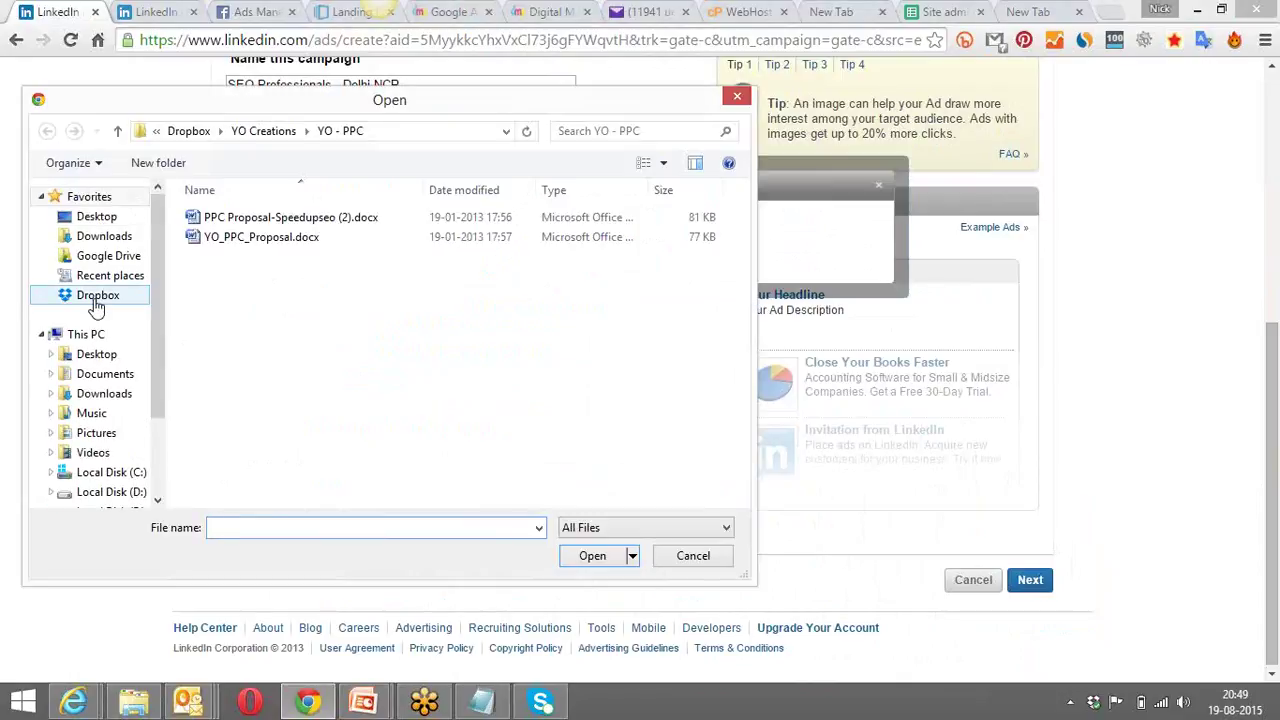
click(97, 296)
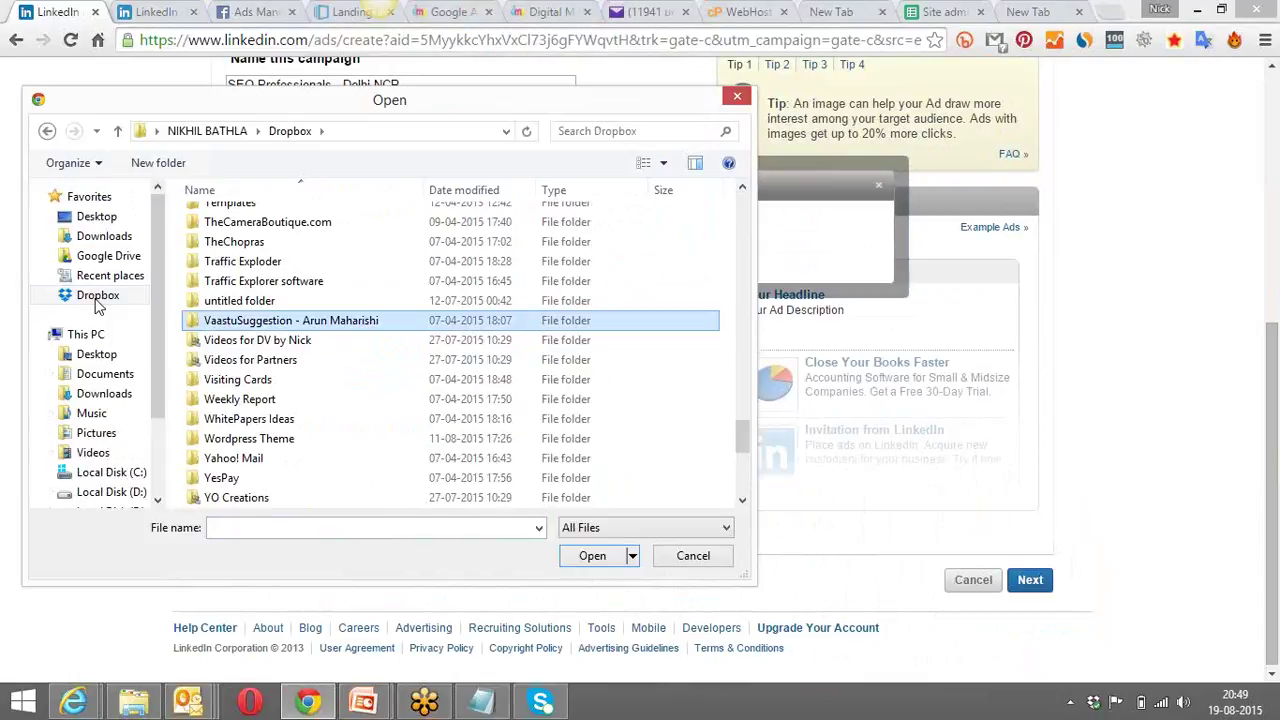
key(d)
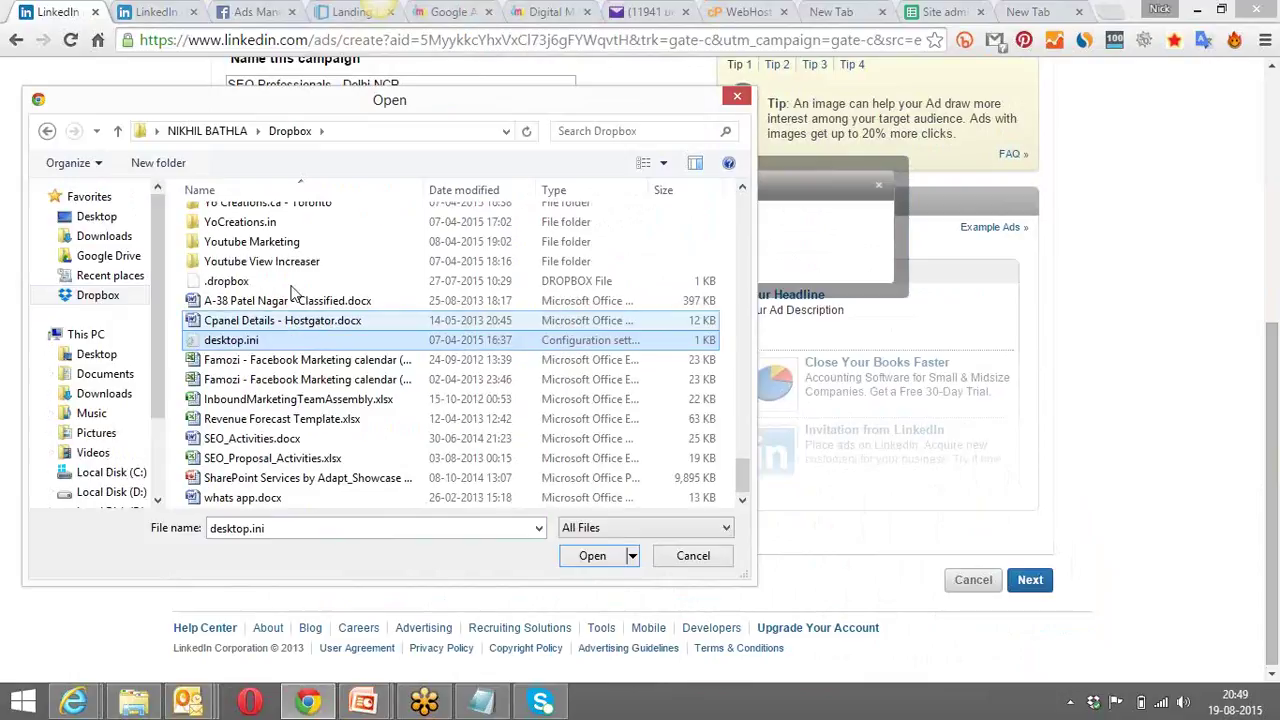
click(99, 294)
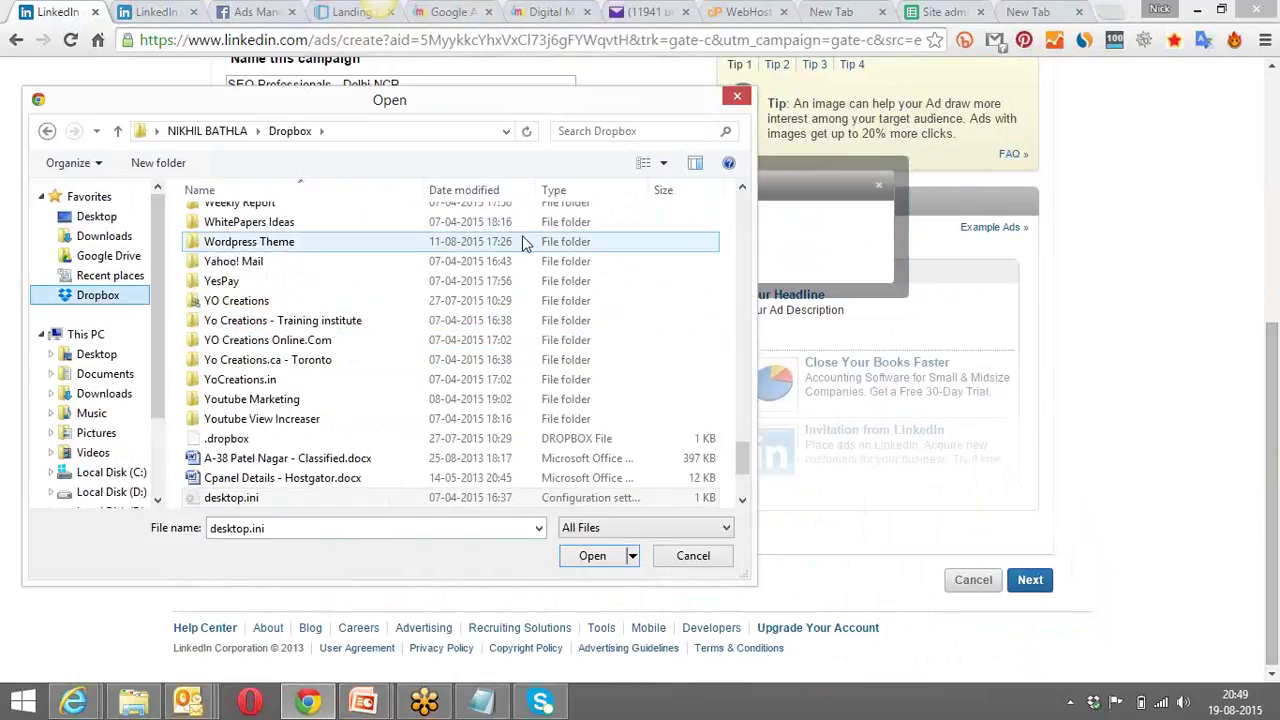
scroll(383, 257, up, 8)
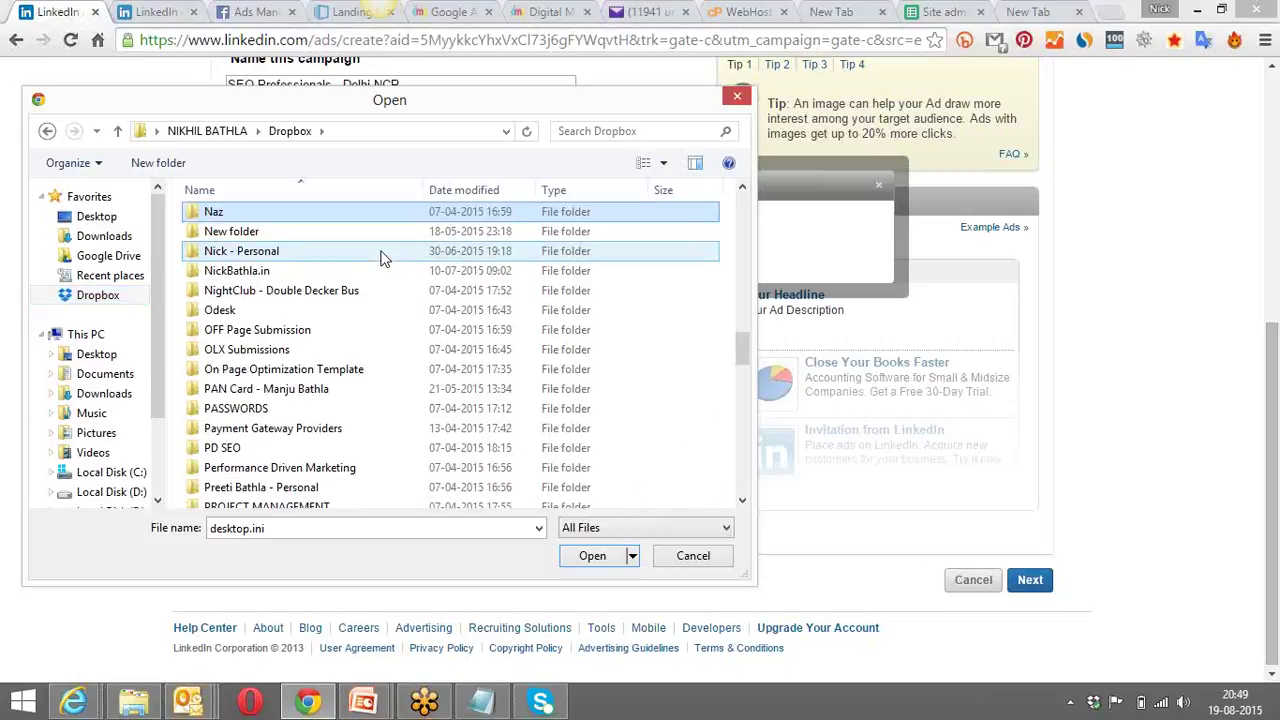
double_click(383, 257)
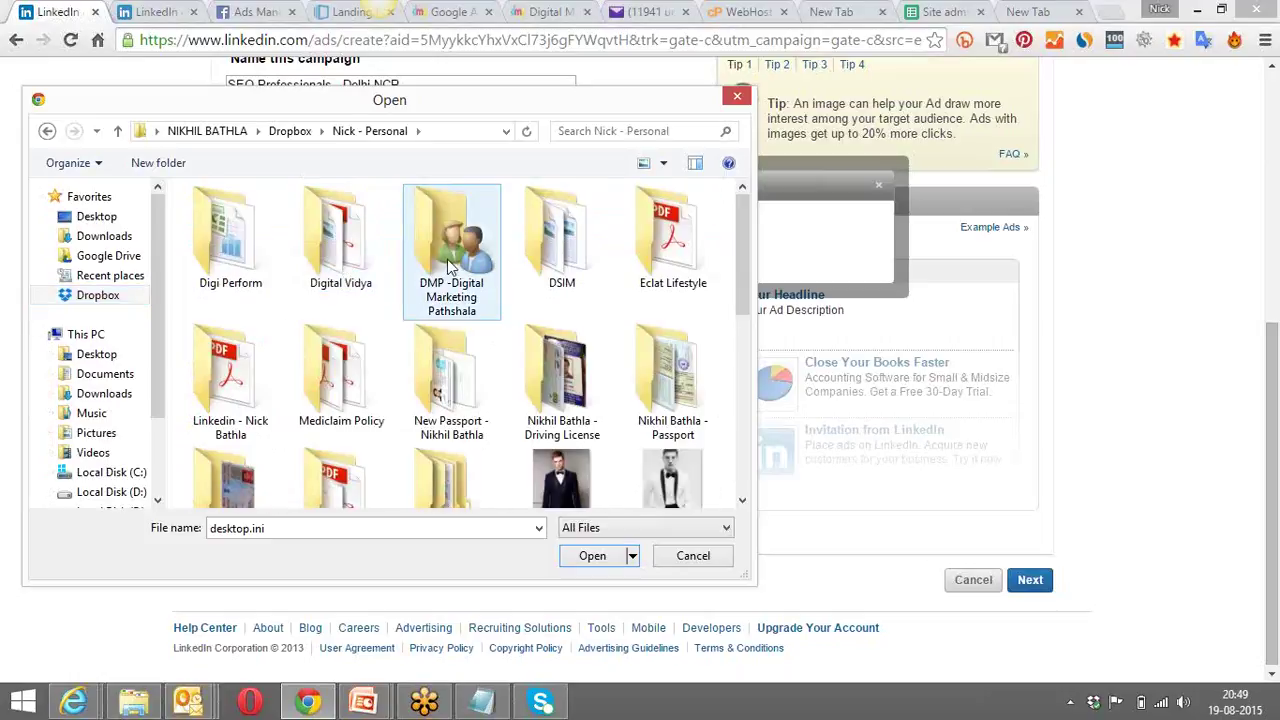
double_click(450, 259)
Step: Open the Logo -DMP folder and upload google.jpg as the ad image
text(pi)
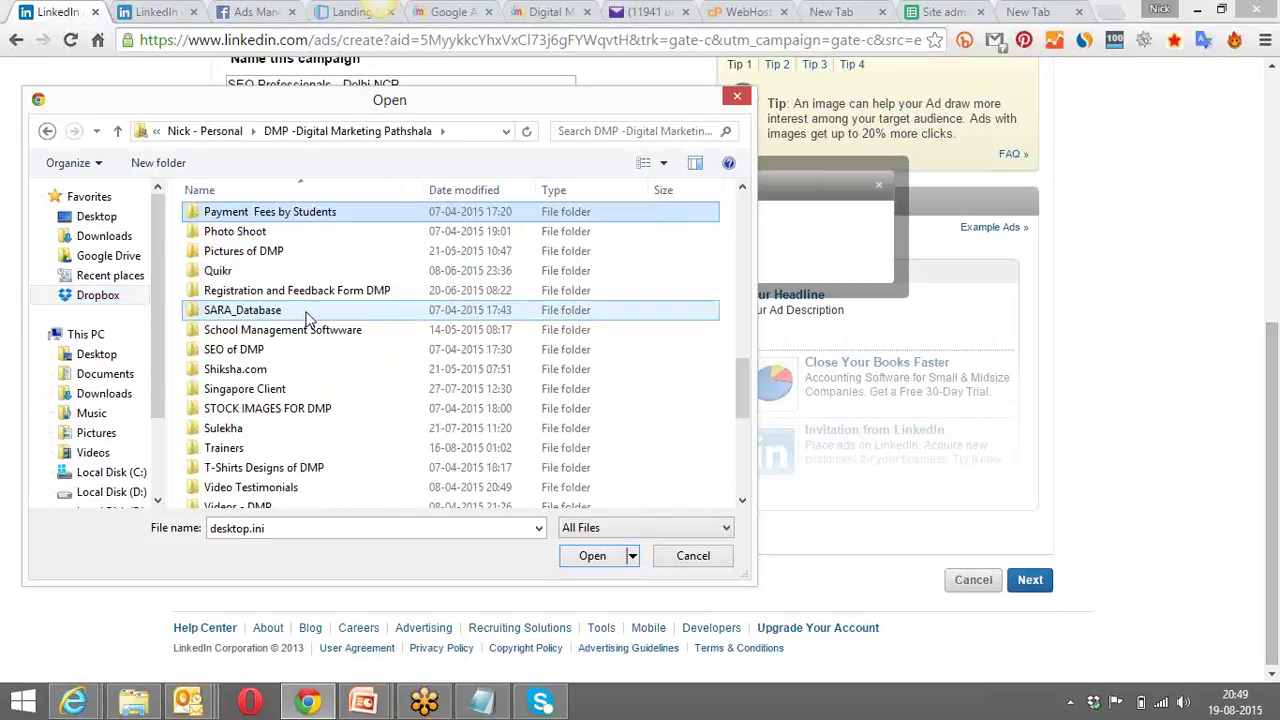
double_click(311, 250)
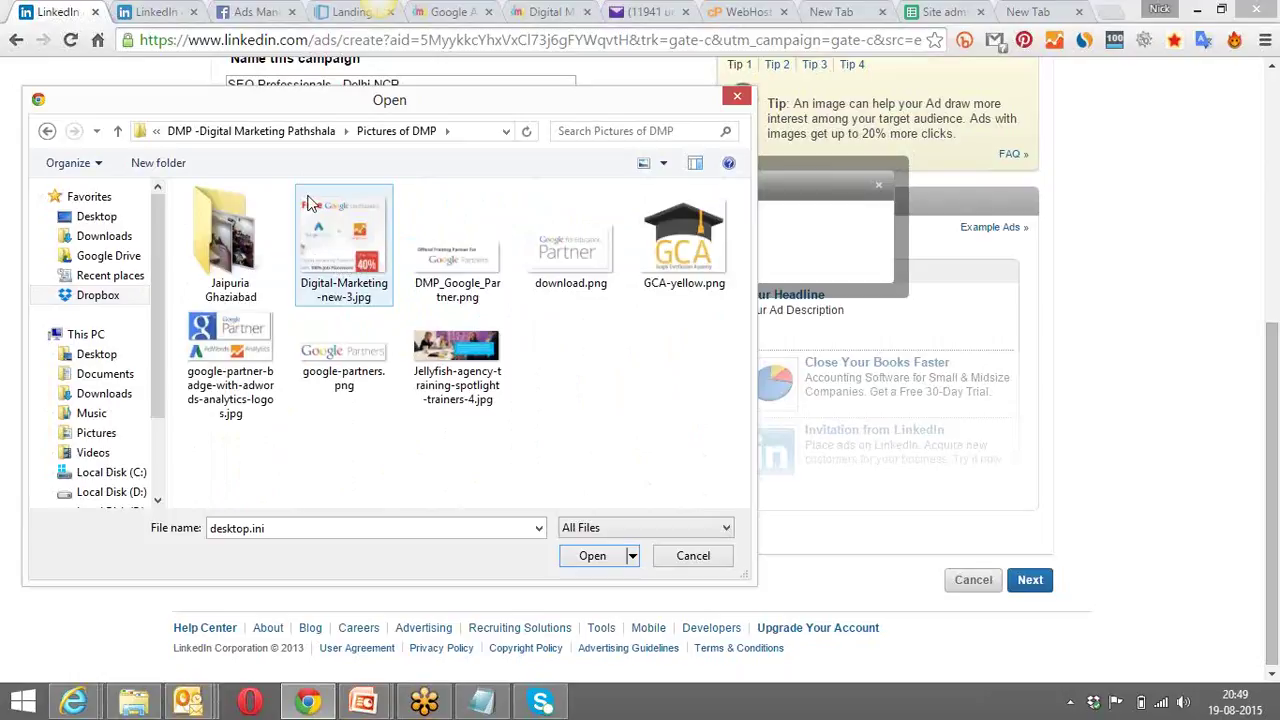
click(255, 133)
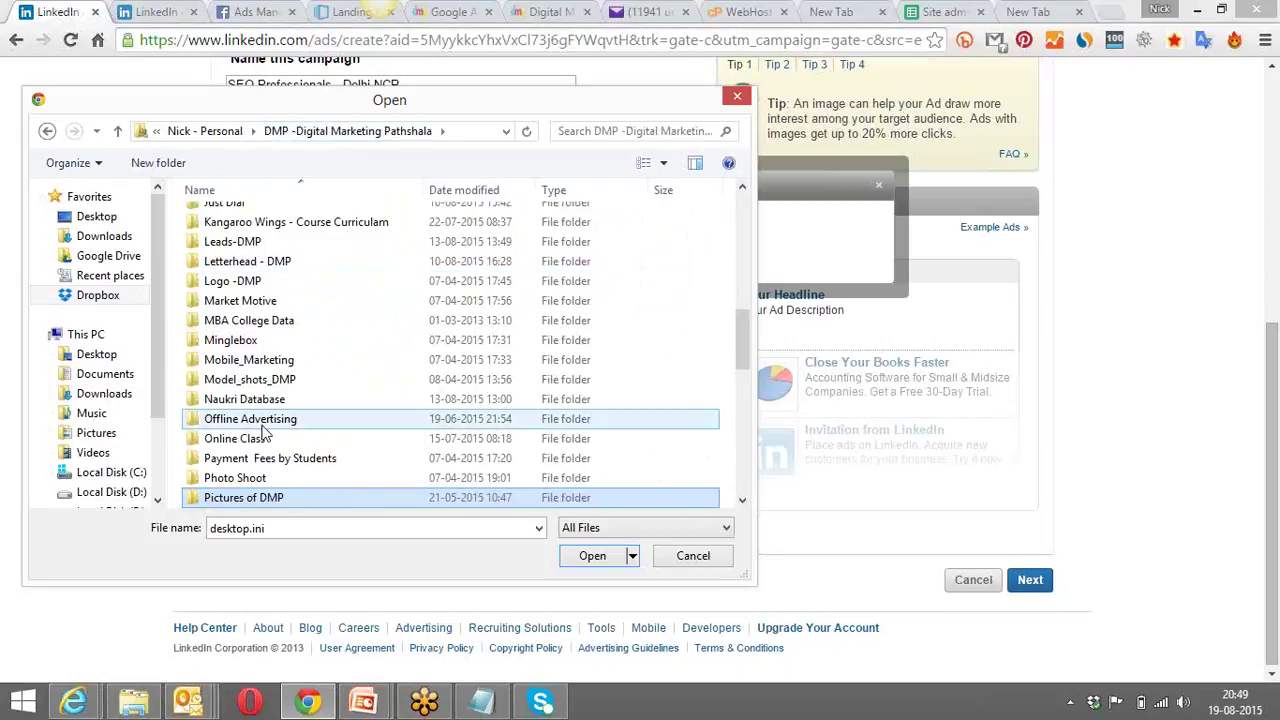
click(269, 474)
text(lo)
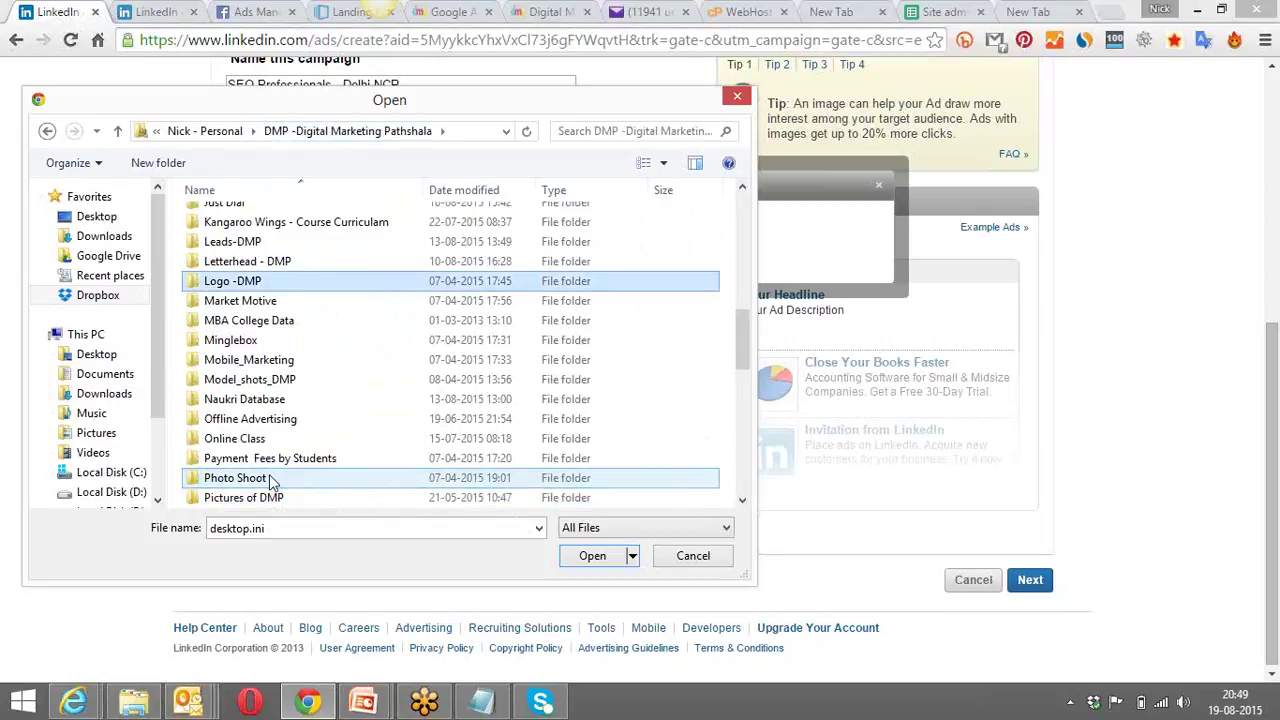
double_click(307, 288)
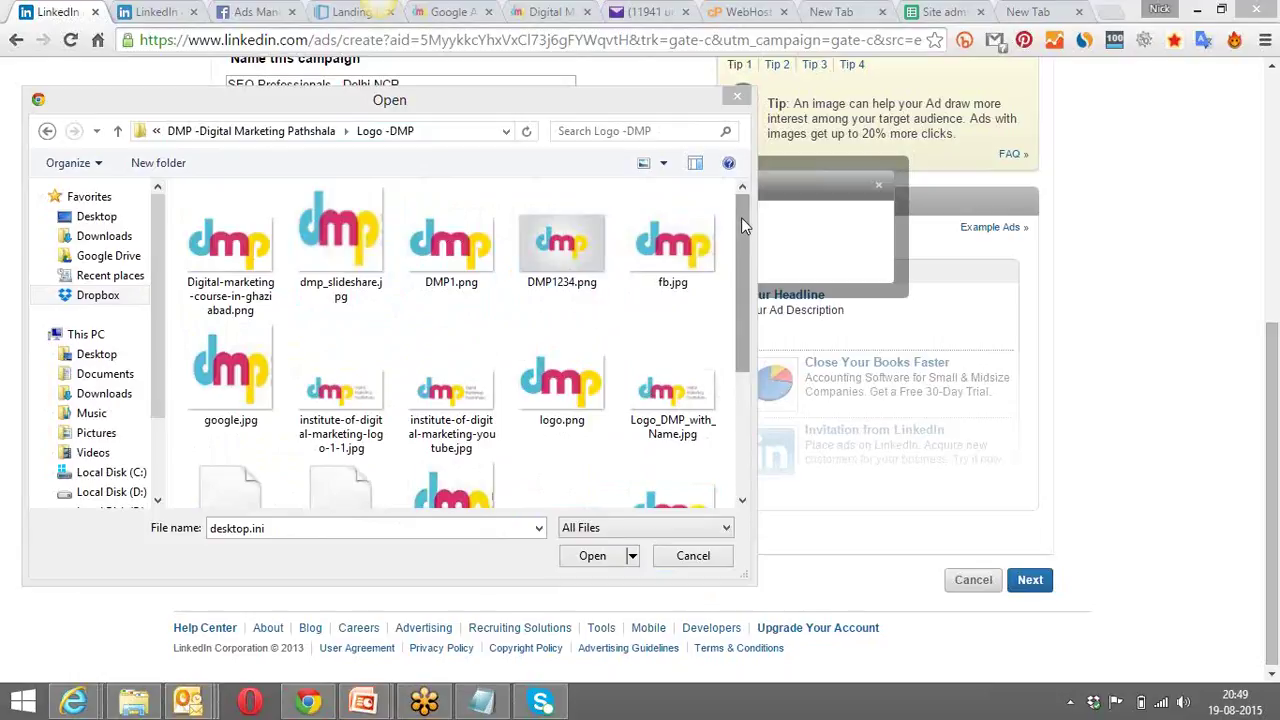
drag(741, 217, 734, 249)
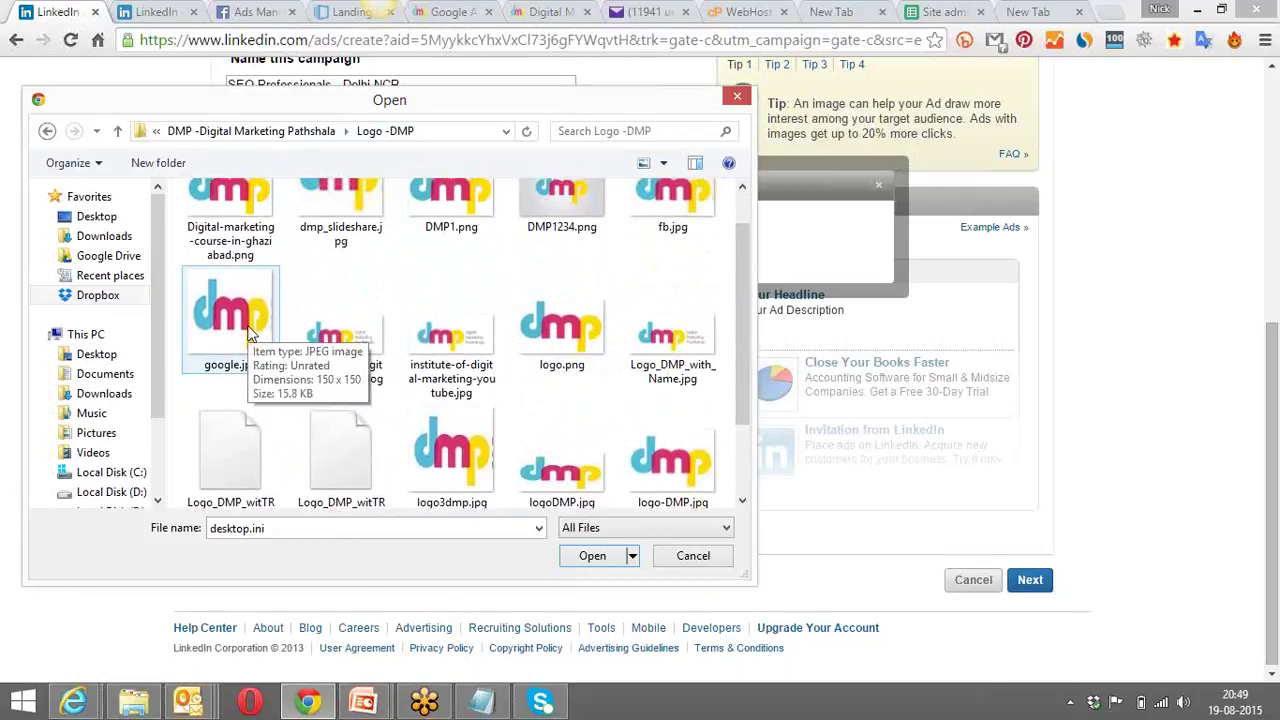
click(250, 333)
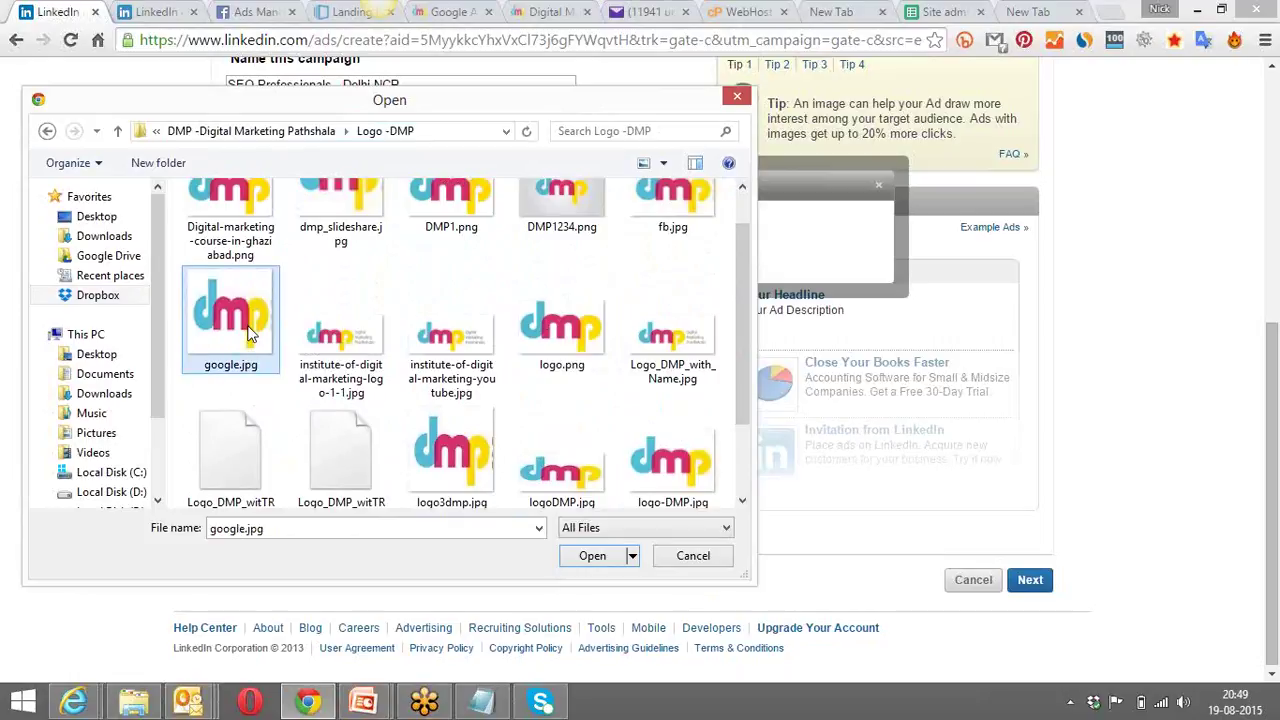
click(600, 560)
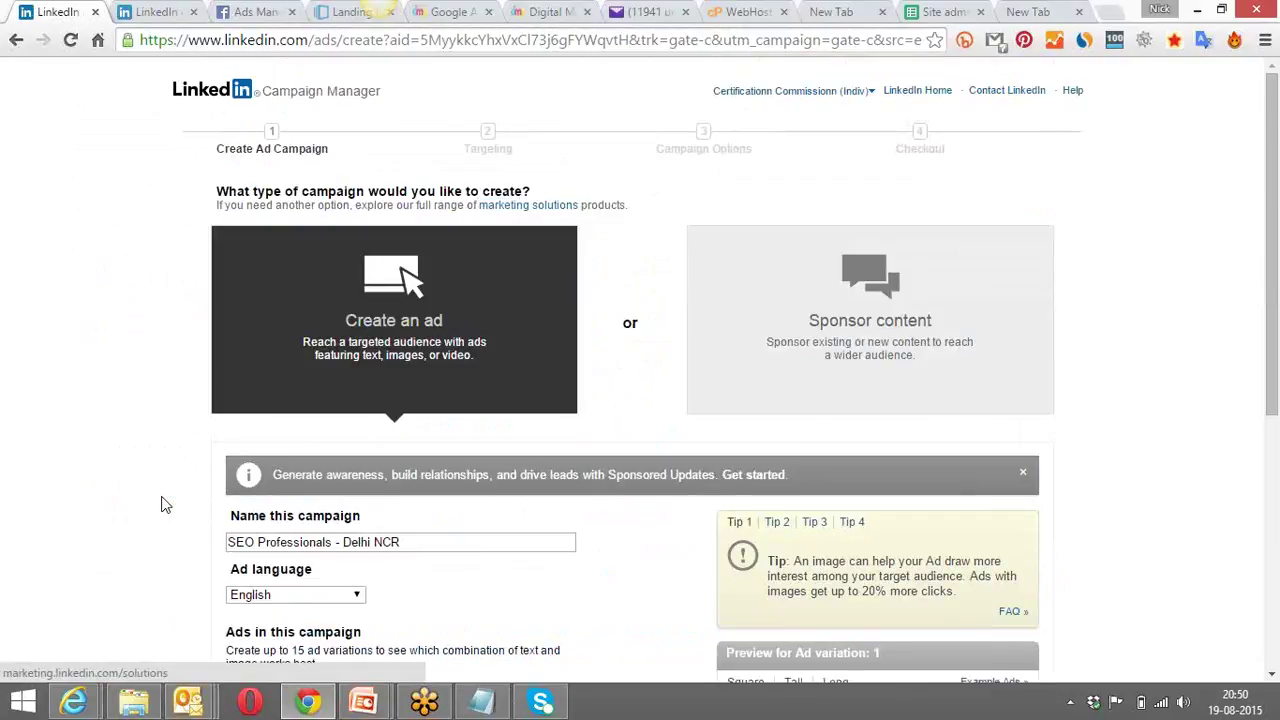
Step: Draft the ad headline, trying 'Digital Marketing' with 'Training' added
scroll(165, 505, down, 3)
scroll(165, 505, down, 1)
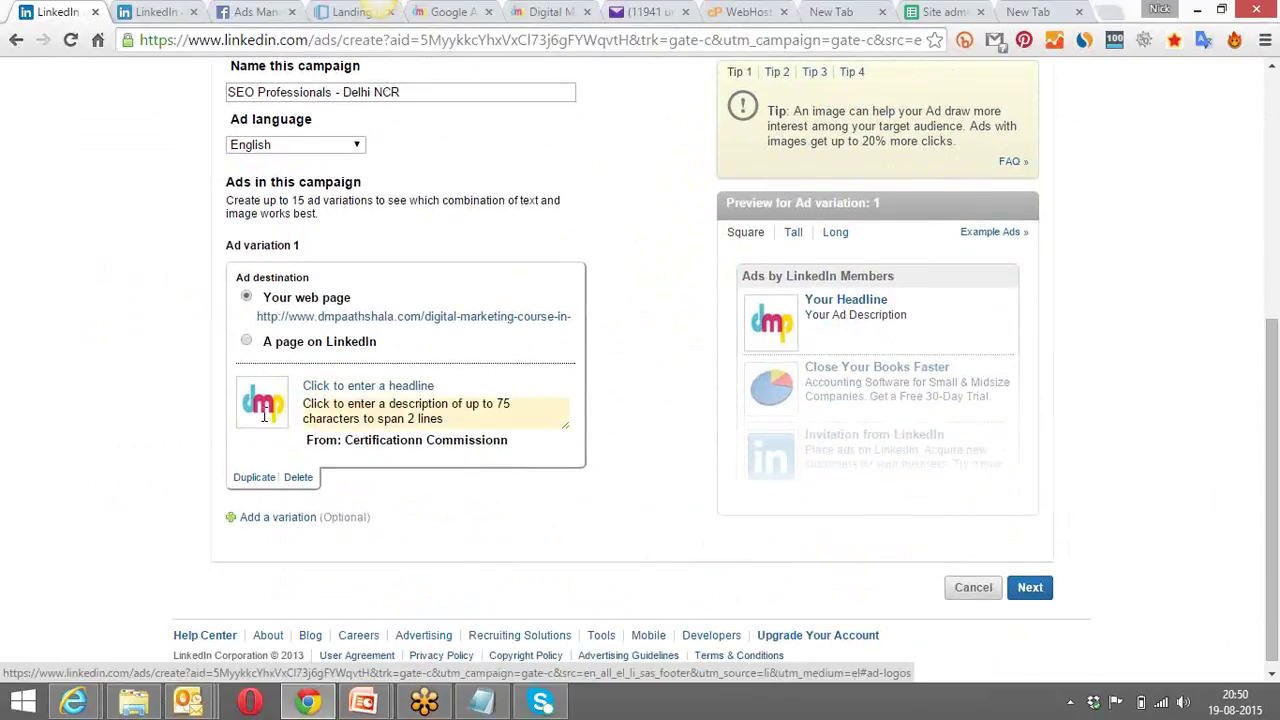
click(383, 386)
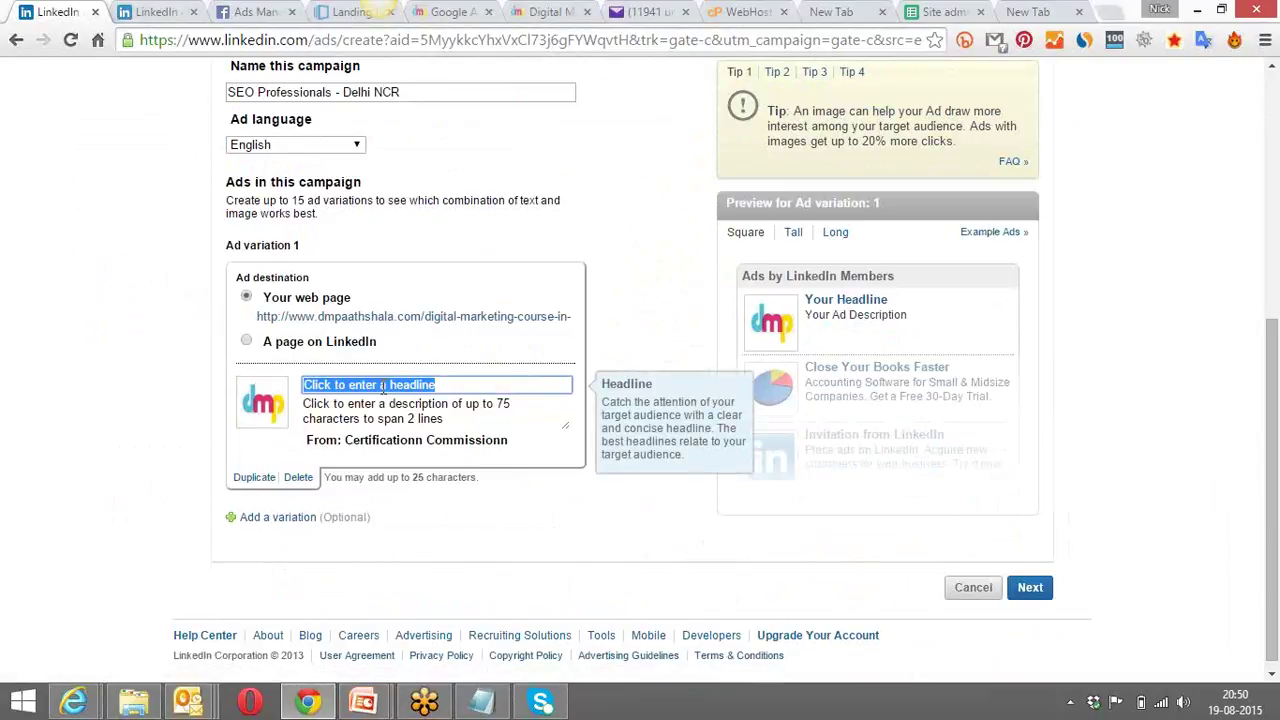
text(Digital )
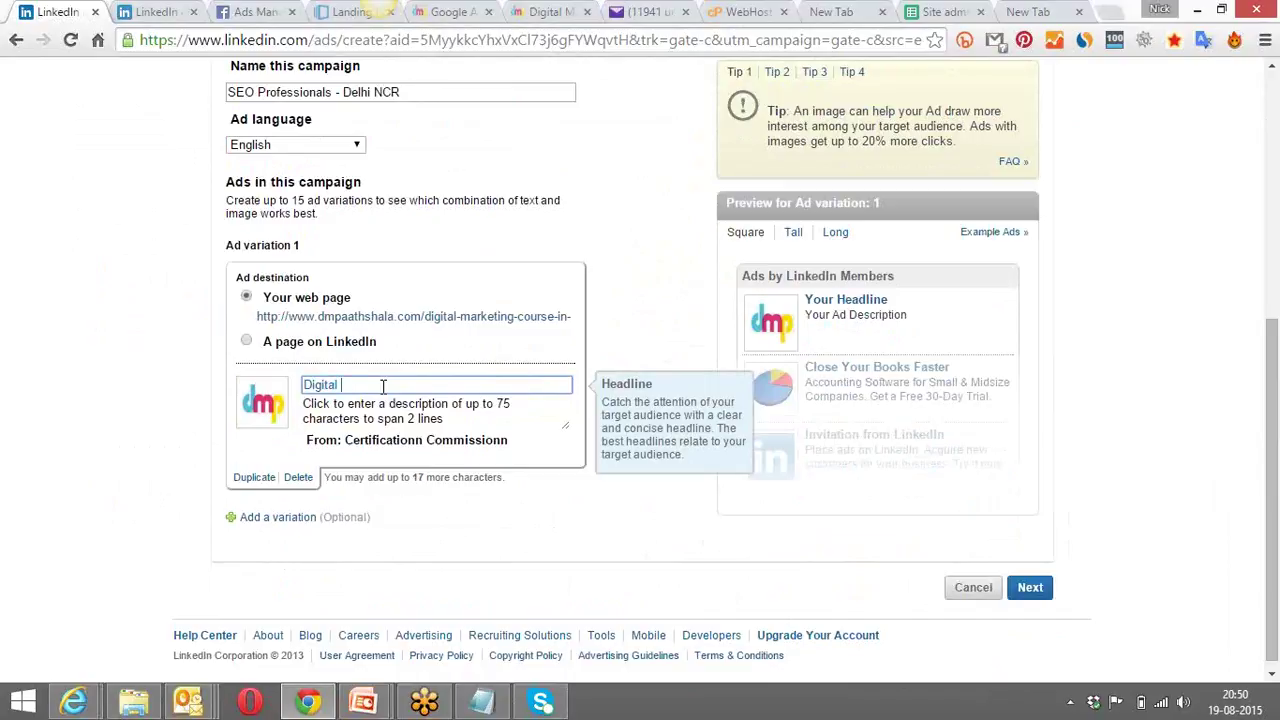
text(Marketing)
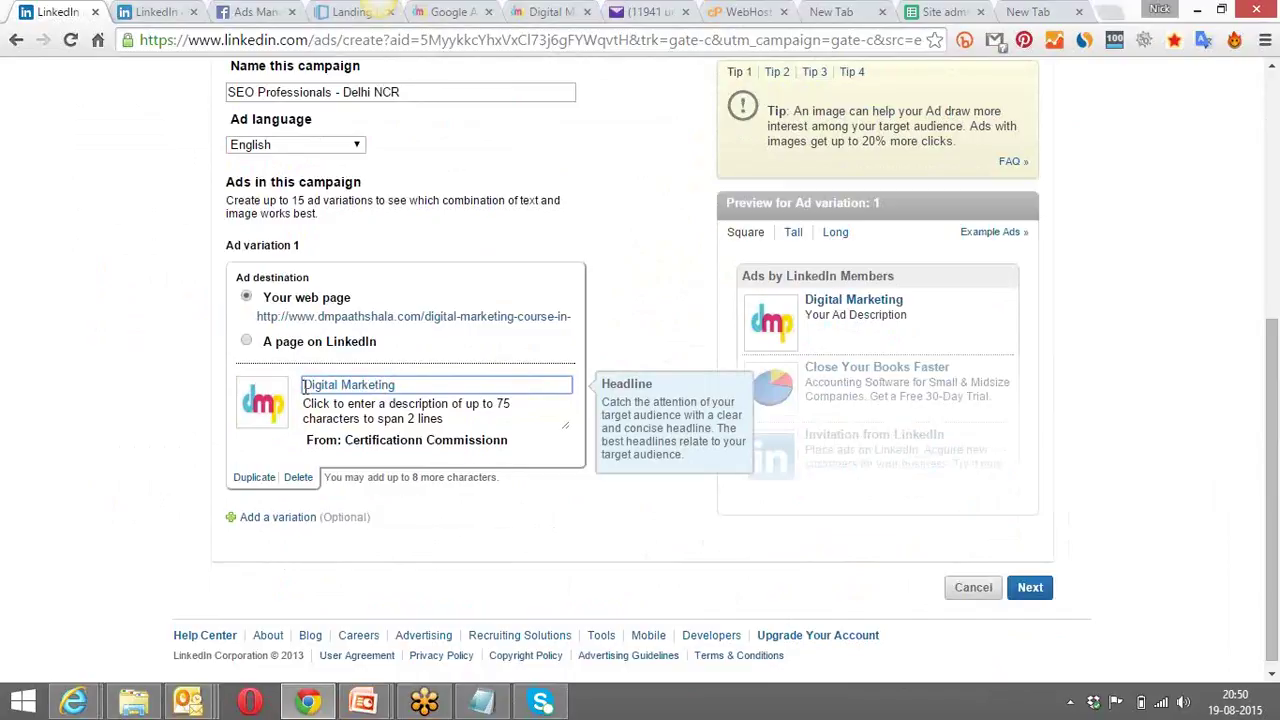
click(304, 385)
text(Trainin)
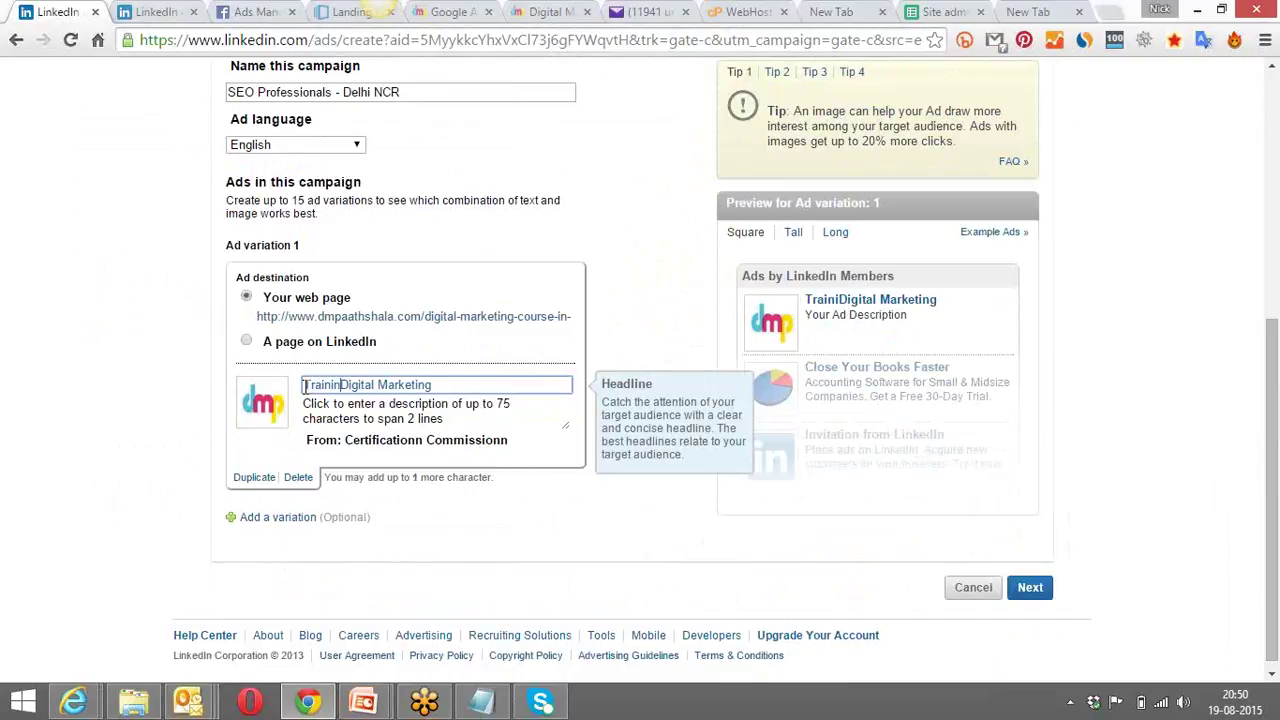
text(g)
key(BackSpace)
key(BackSpace)
key(BackSpace)
key(BackSpace)
key(BackSpace)
key(BackSpace)
key(BackSpace)
key(BackSpace)
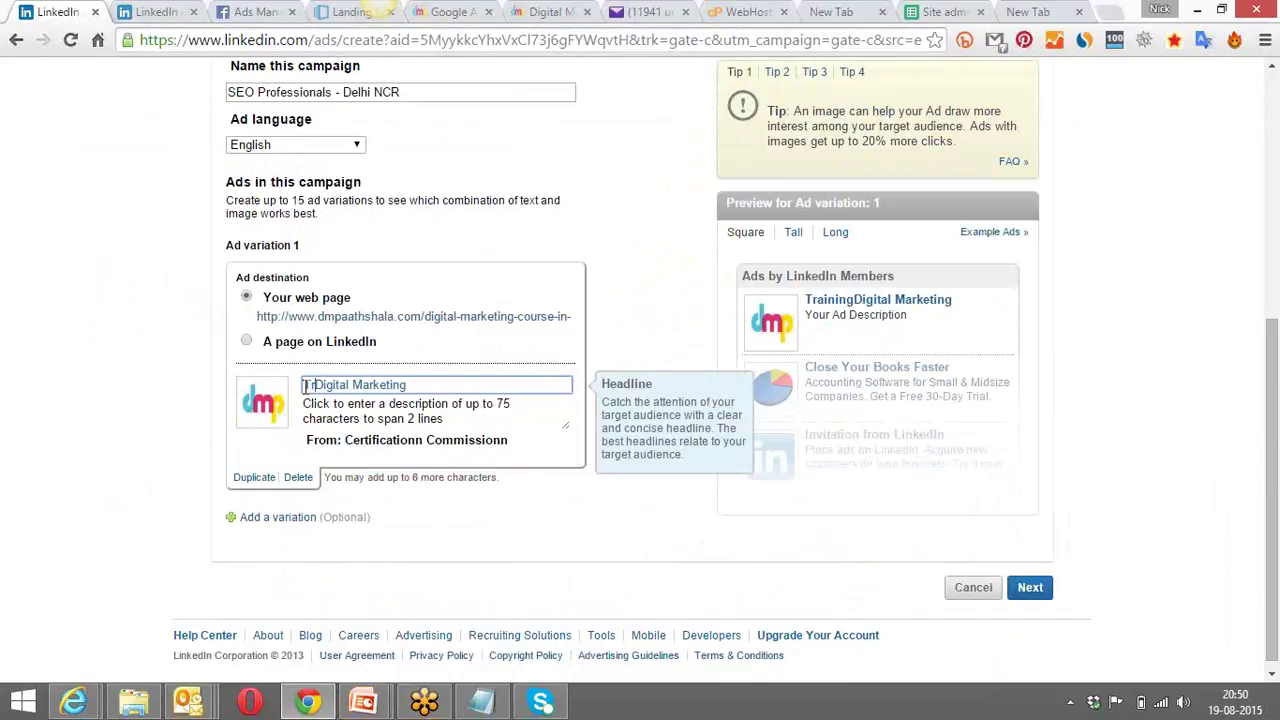
click(419, 386)
text(Training)
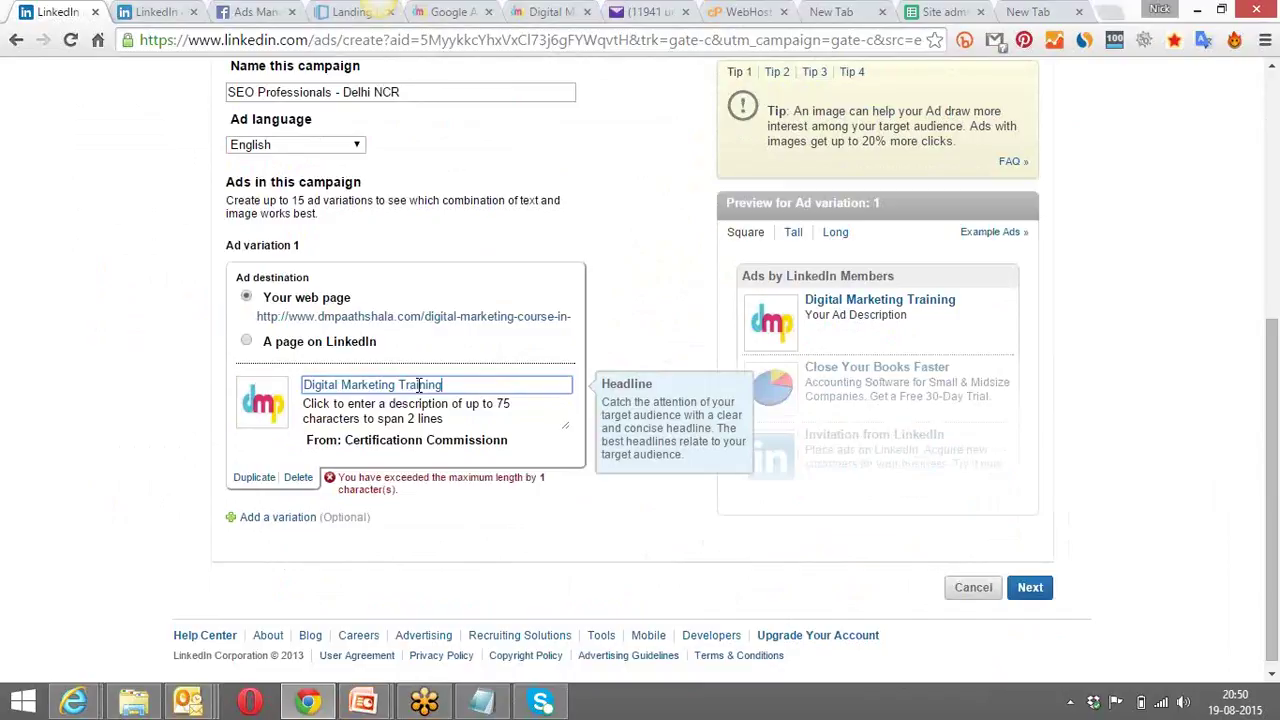
Step: Trim the headline to 'Learn Digital Marketing' to fit the 25-character limit
key(BackSpace)
key(BackSpace)
key(BackSpace)
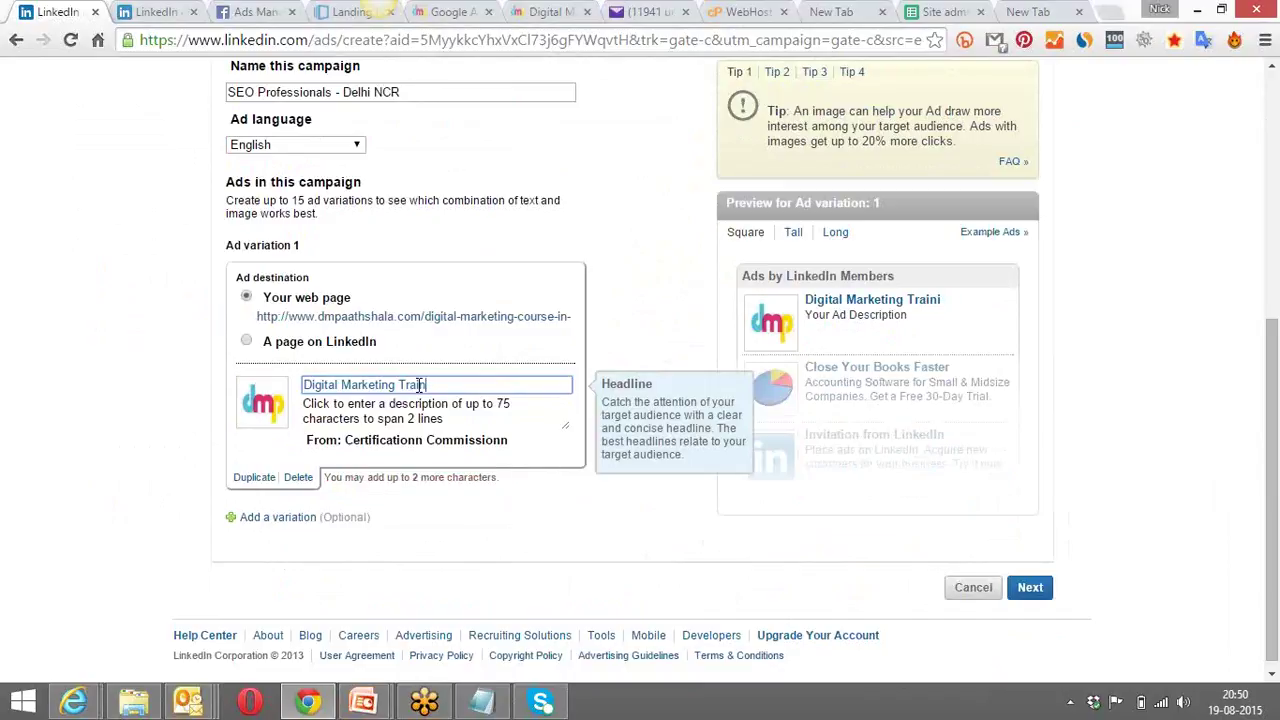
key(BackSpace)
key(BackSpace)
key(BackSpace)
key(BackSpace)
key(BackSpace)
text(Certifie)
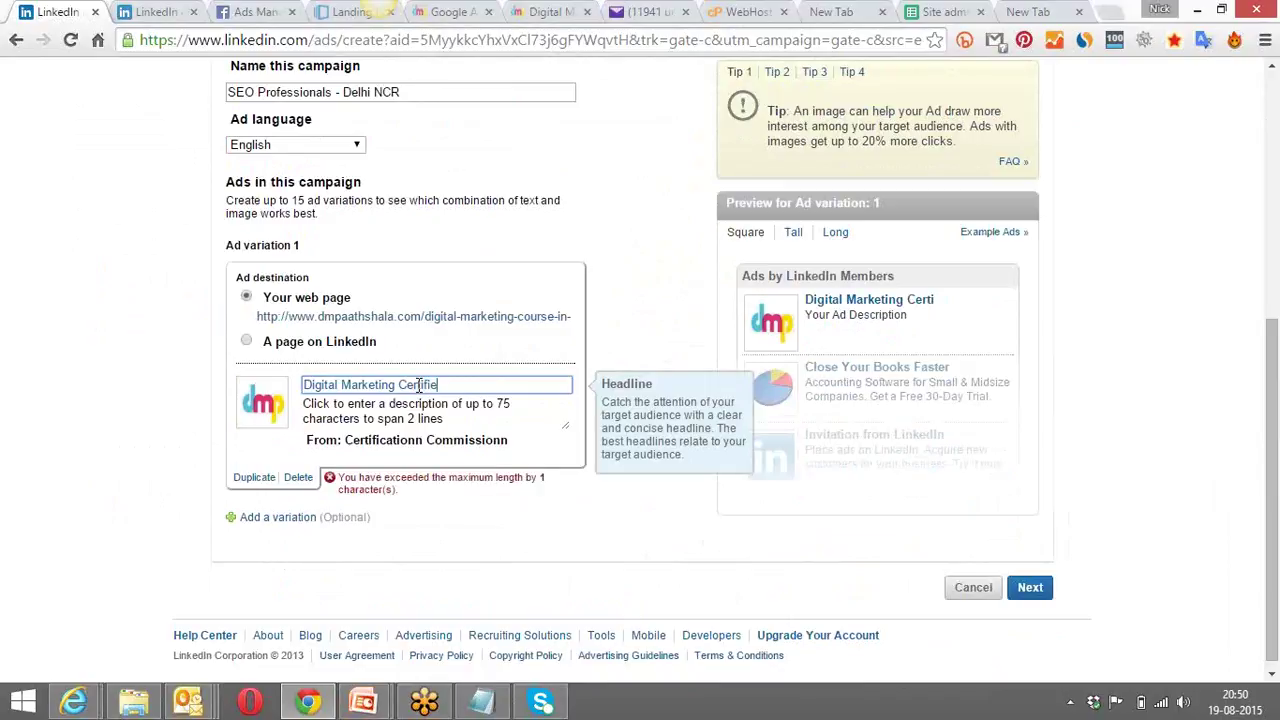
text(d)
key(BackSpace)
key(BackSpace)
key(BackSpace)
key(BackSpace)
key(BackSpace)
key(BackSpace)
key(BackSpace)
key(BackSpace)
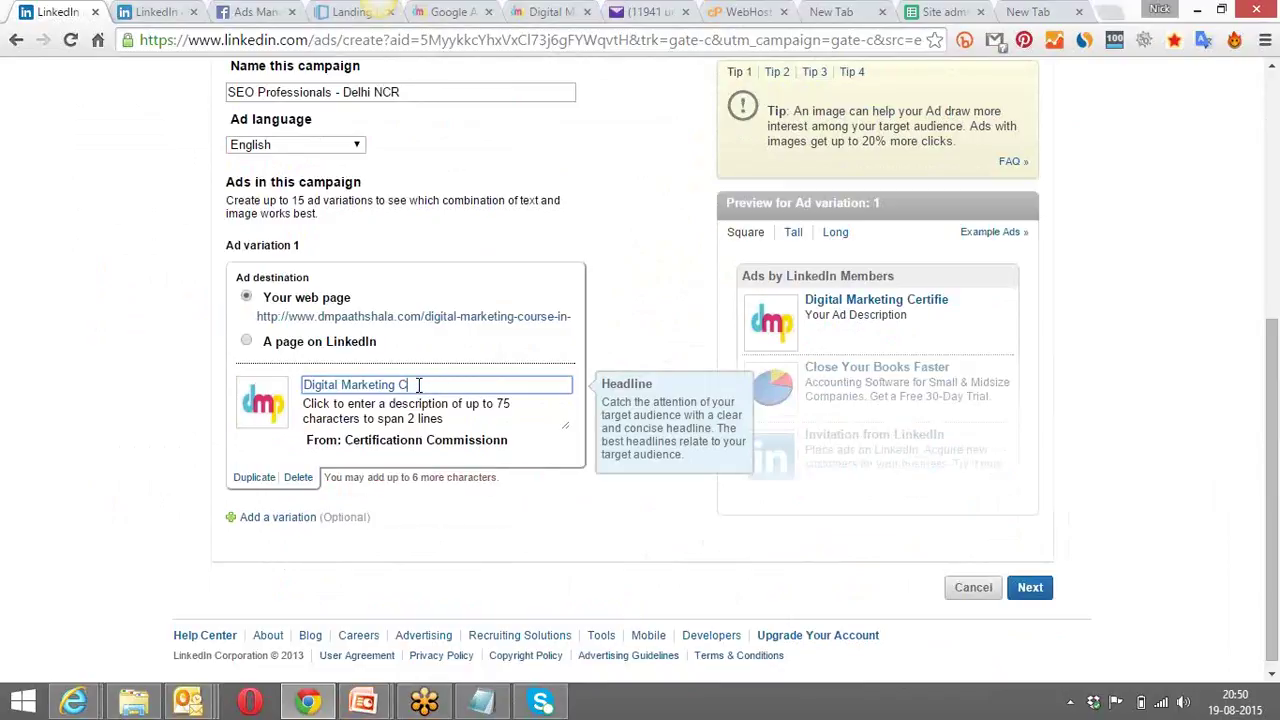
key(BackSpace)
click(305, 385)
text(Learn)
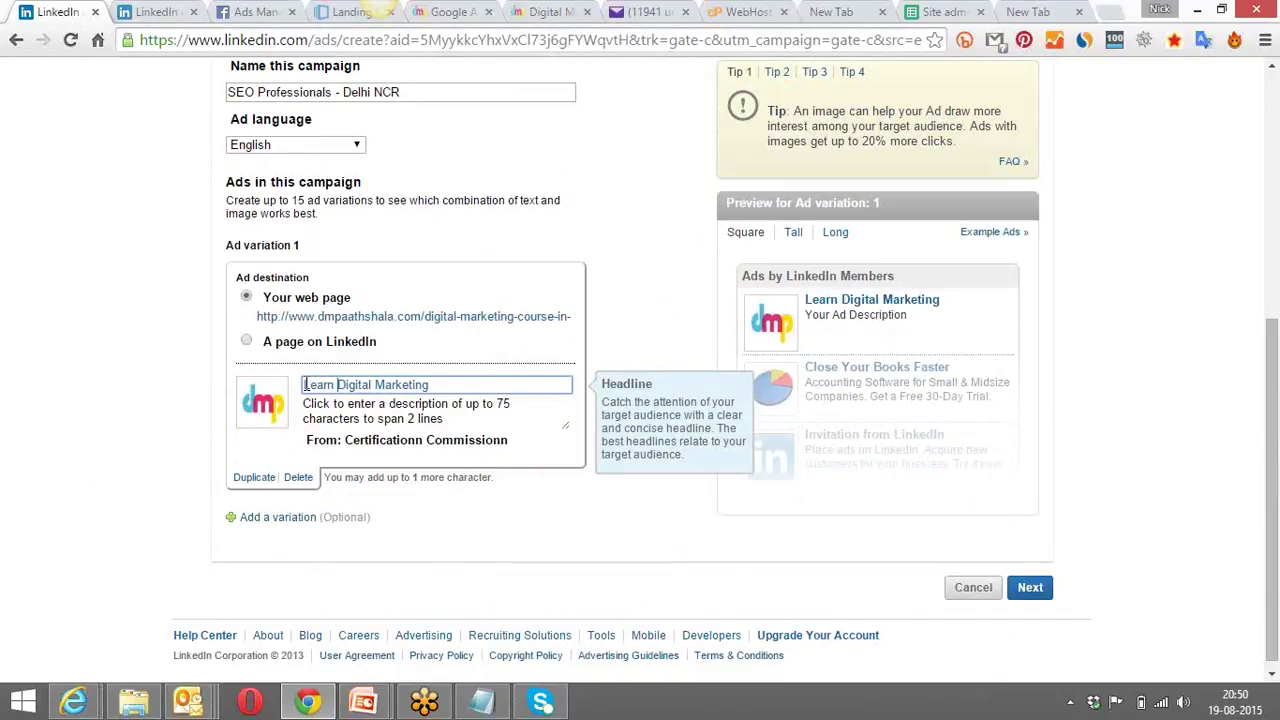
click(336, 405)
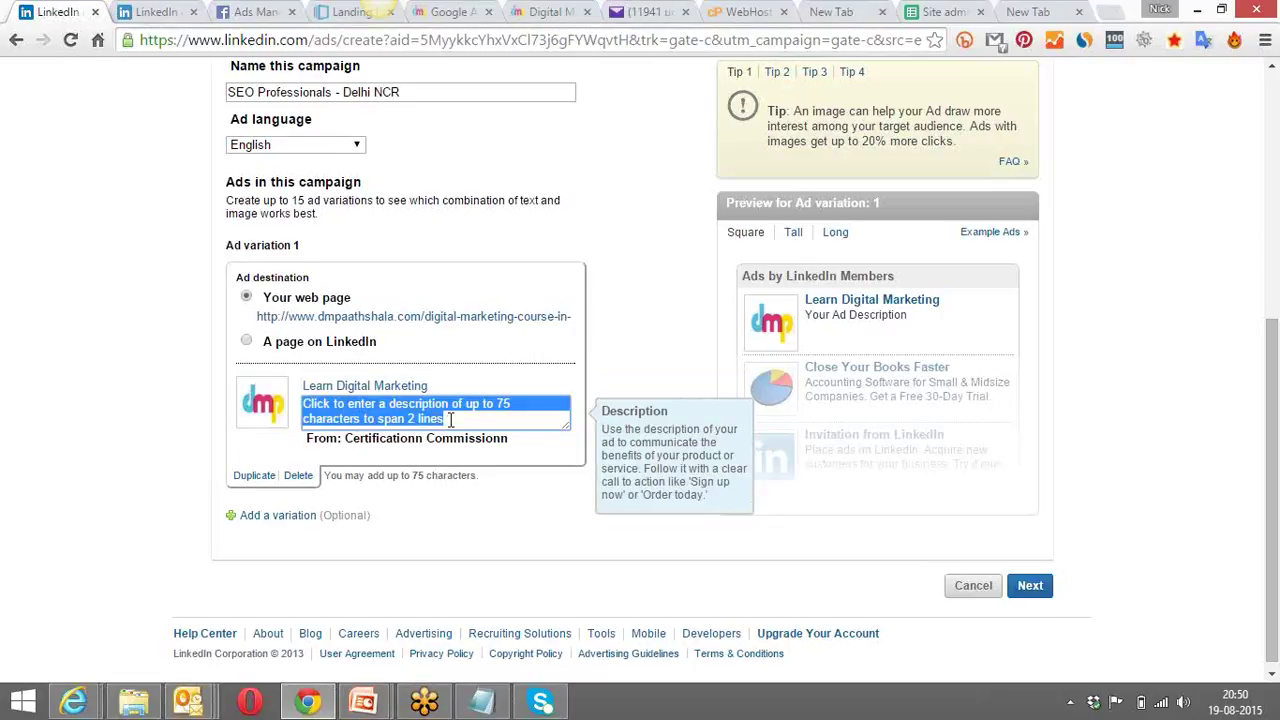
Step: Write the description 'Get trained and certified by industry experts in Digital Marketing industry'
text(Get t)
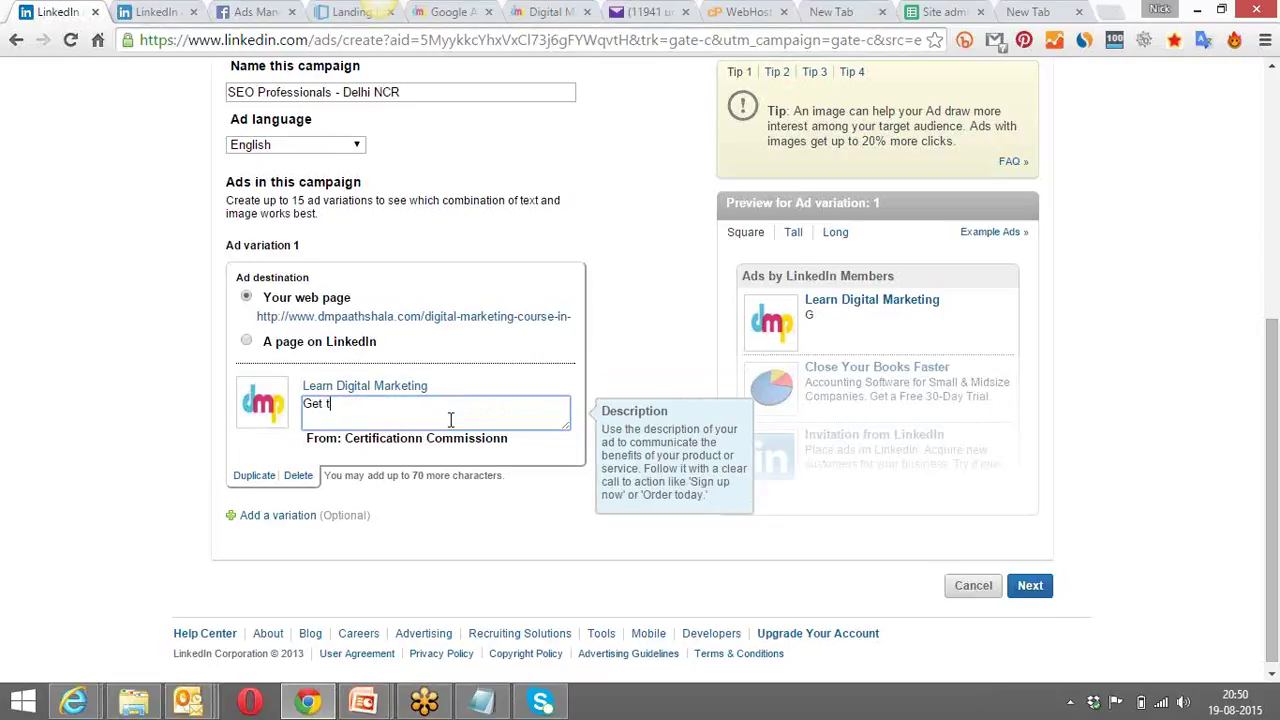
text(rained and certified b)
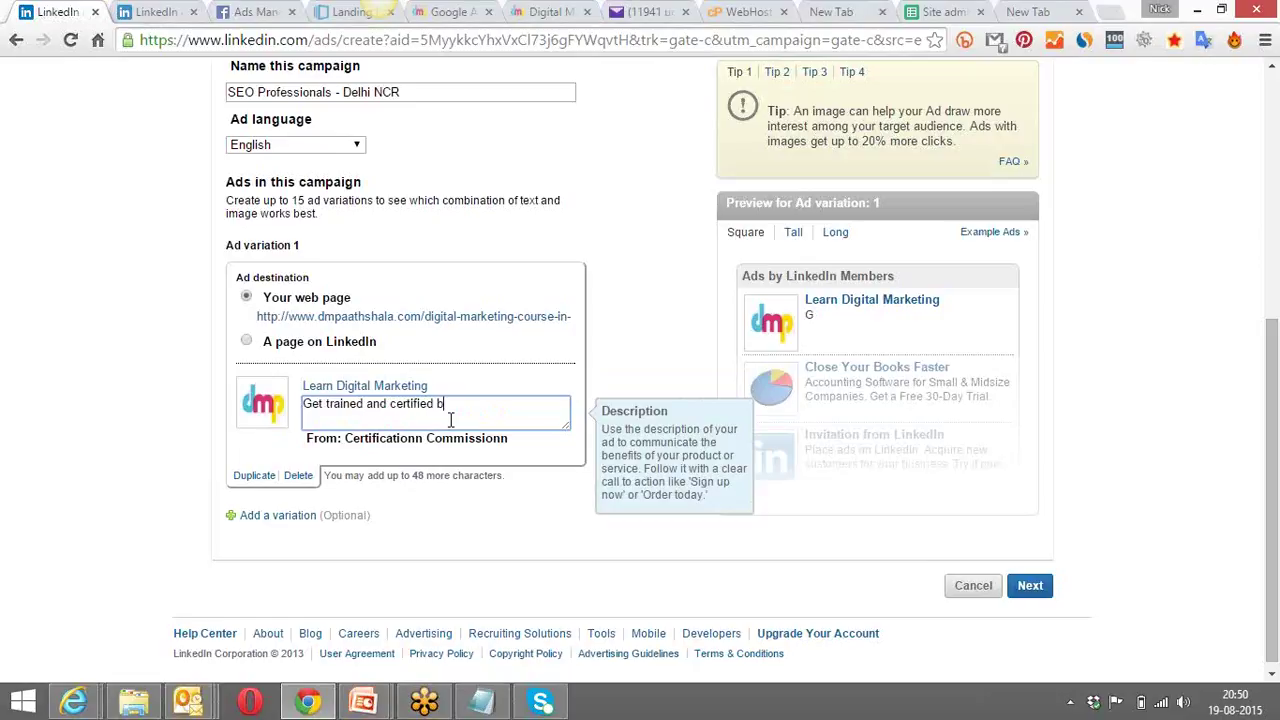
text(y indust)
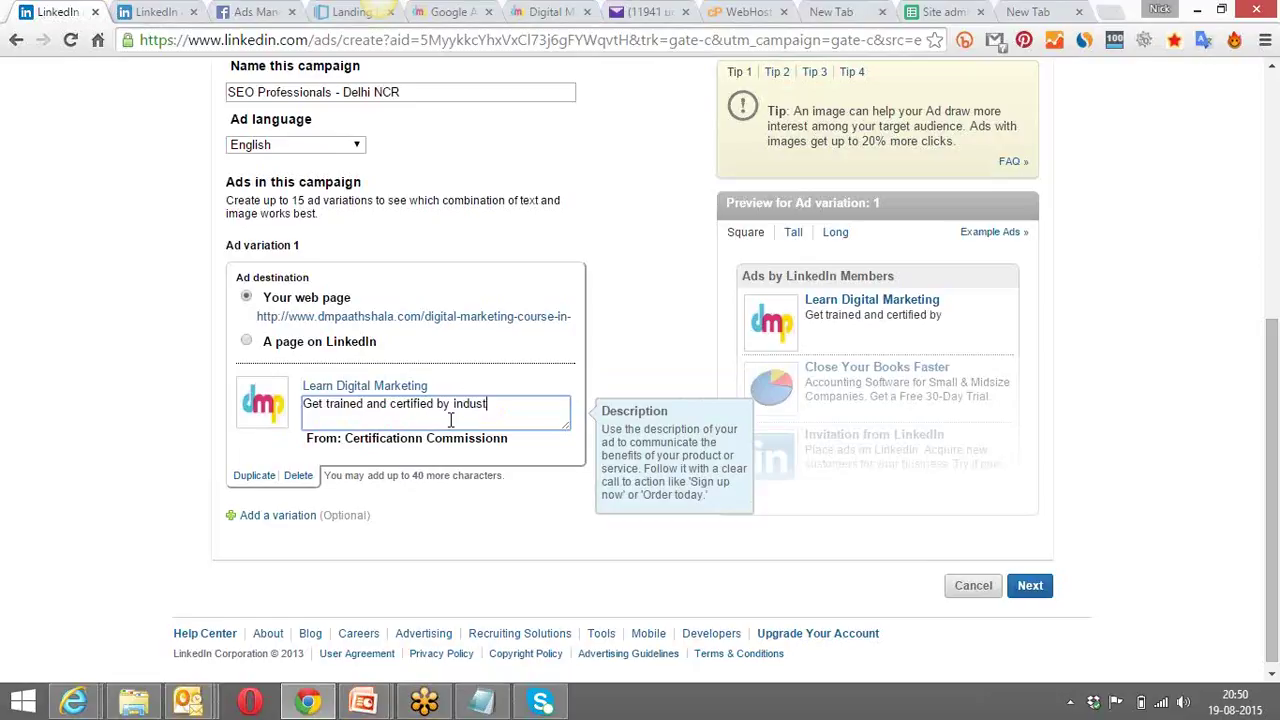
text(ry experts)
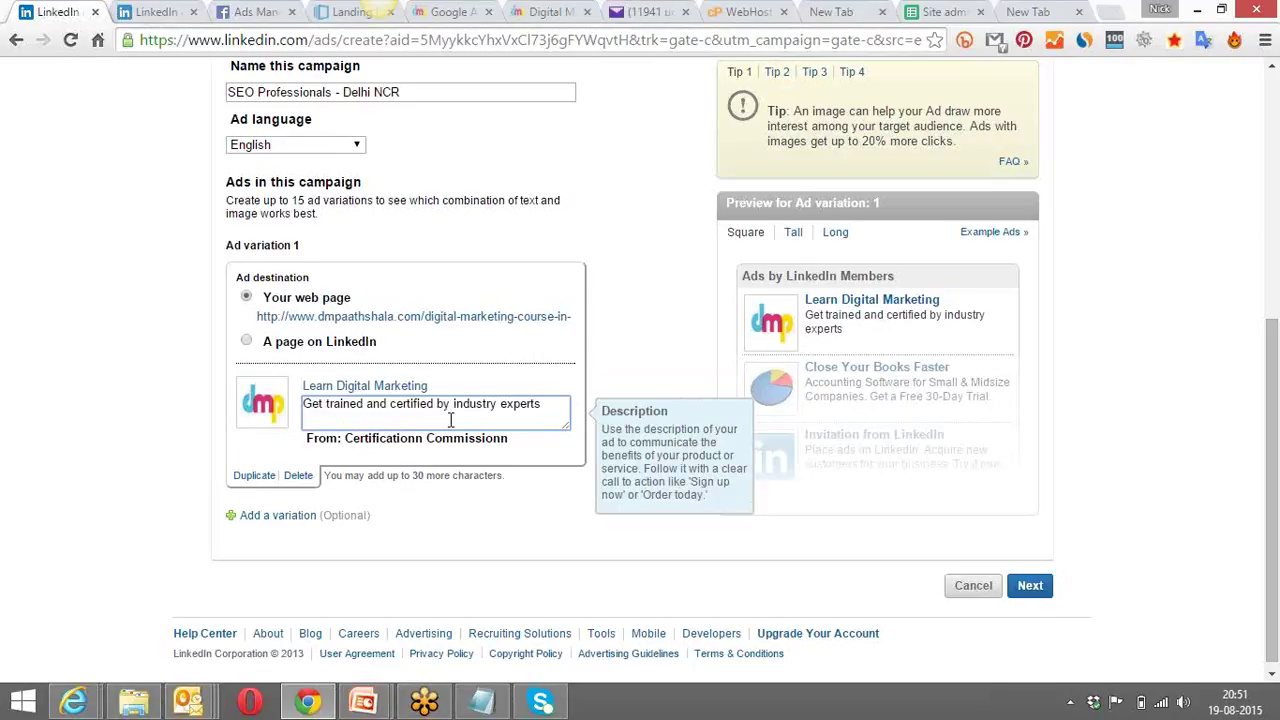
text(in Digital Marketing )
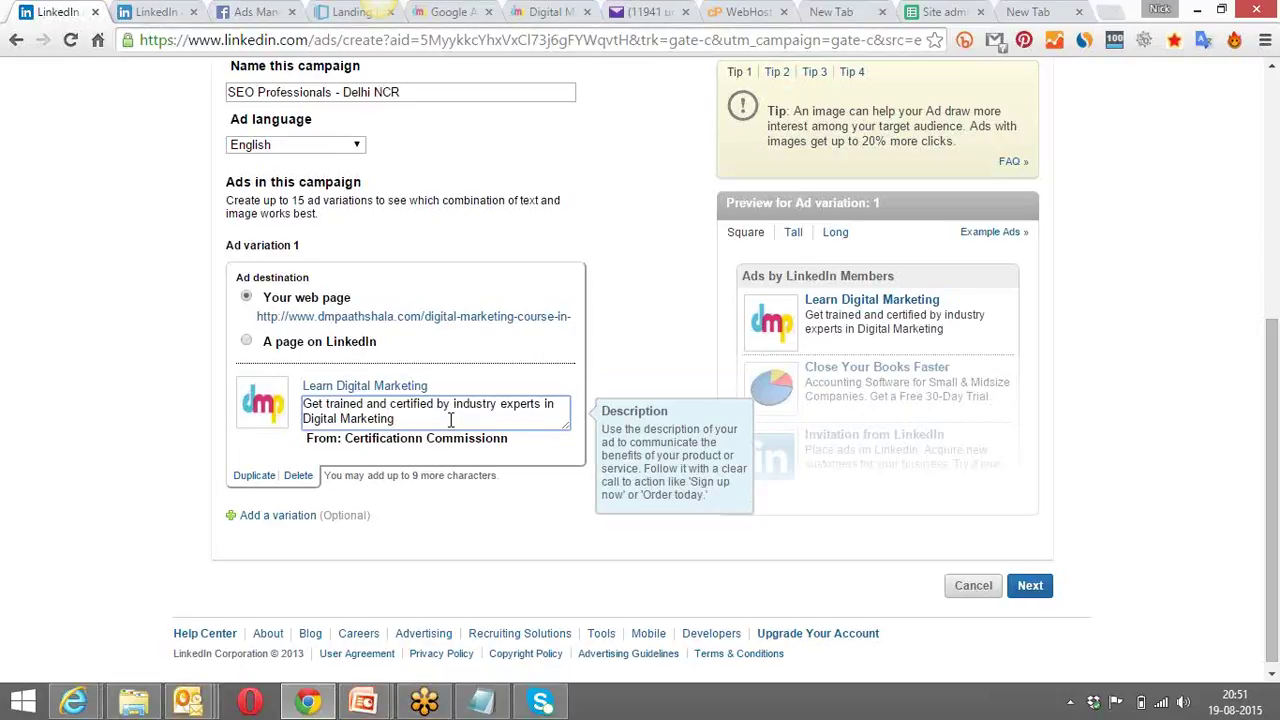
text(industry)
click(155, 425)
scroll(155, 425, down, 1)
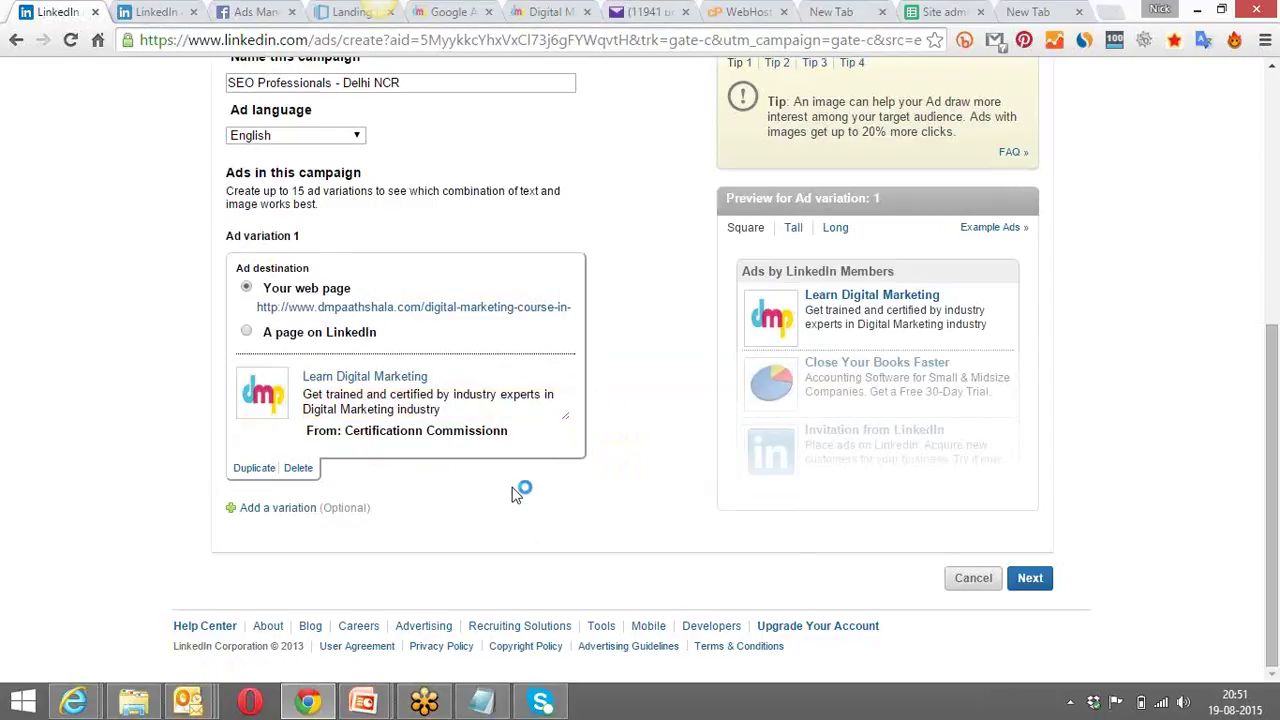
Step: Add Ad variation 2 and review its copied headline and description
click(277, 508)
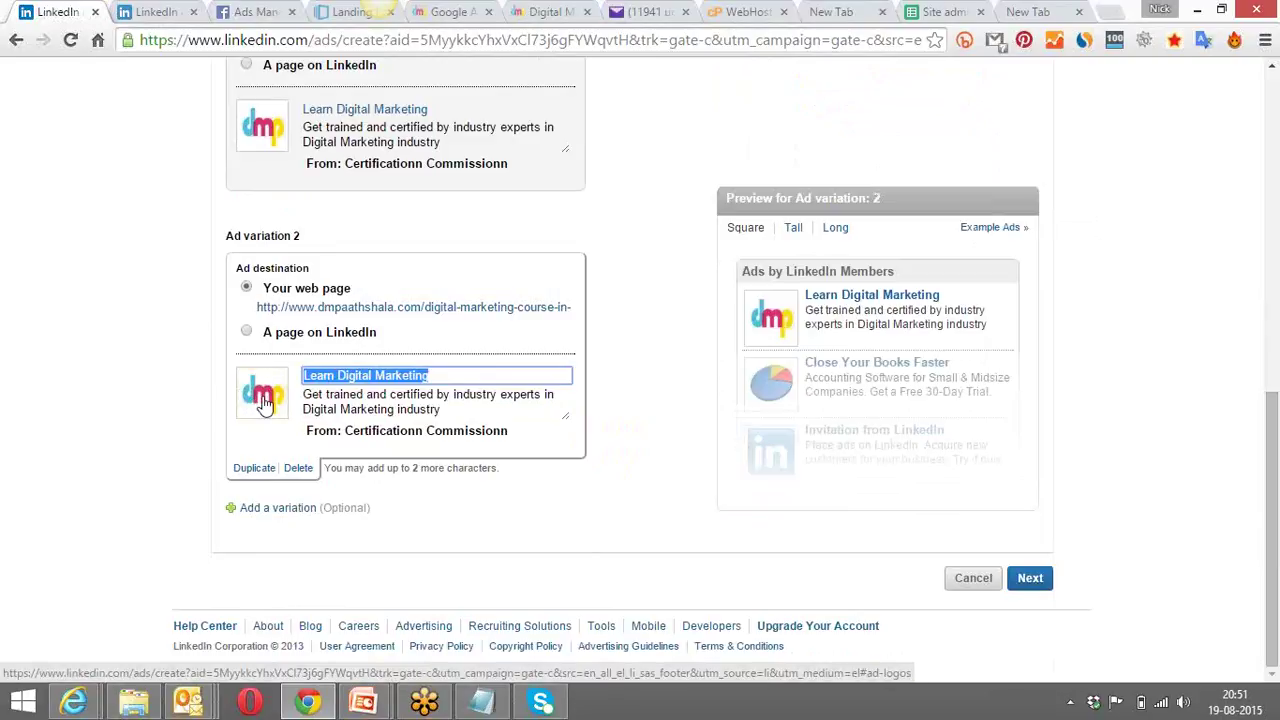
click(434, 375)
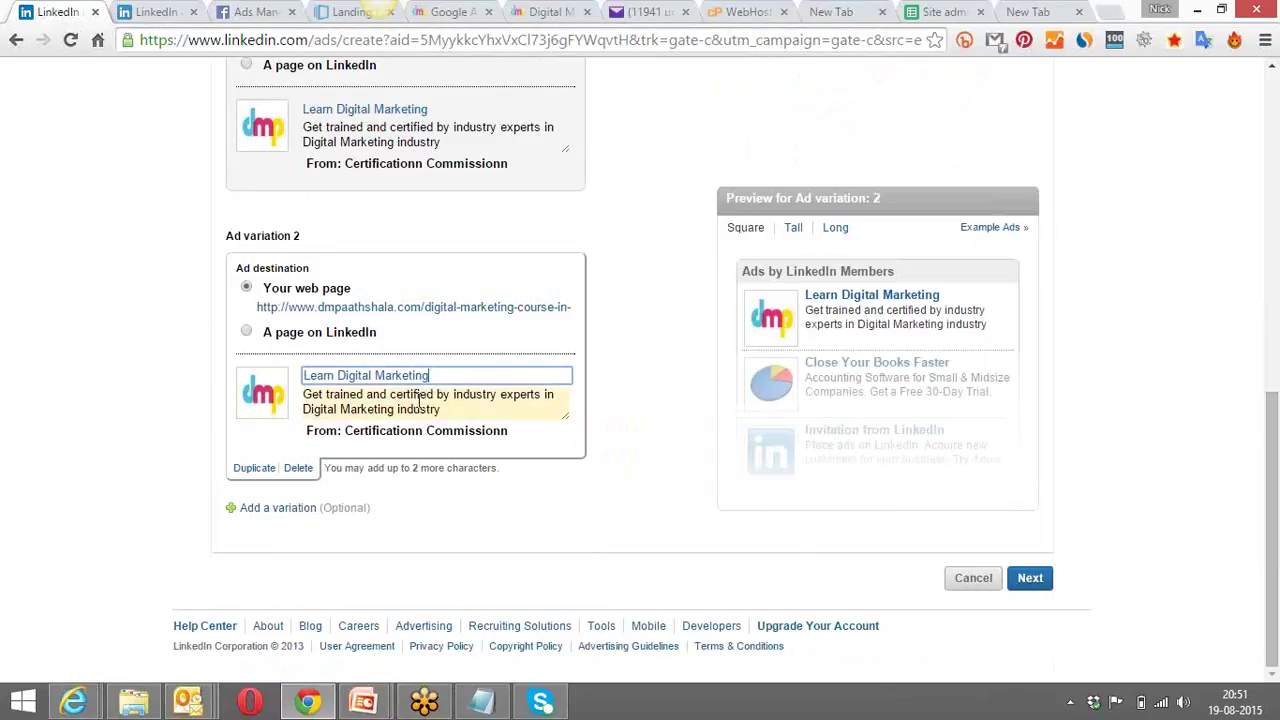
triple_click(422, 400)
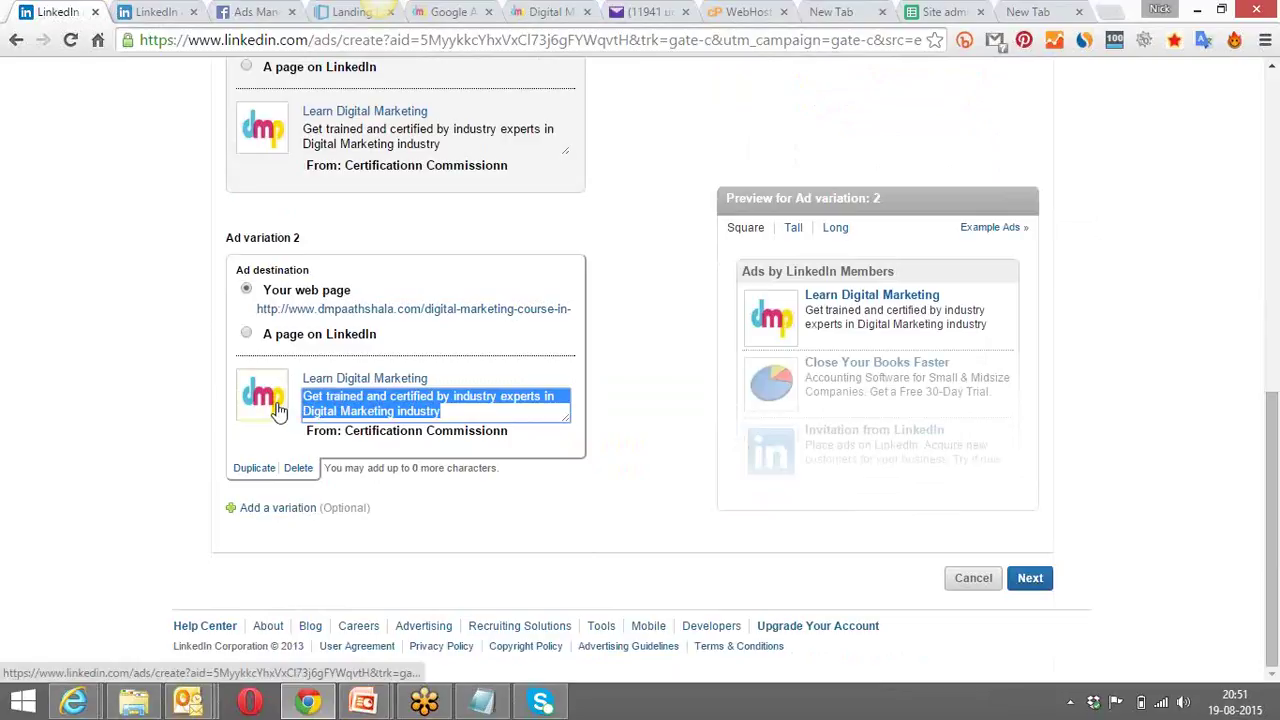
click(367, 381)
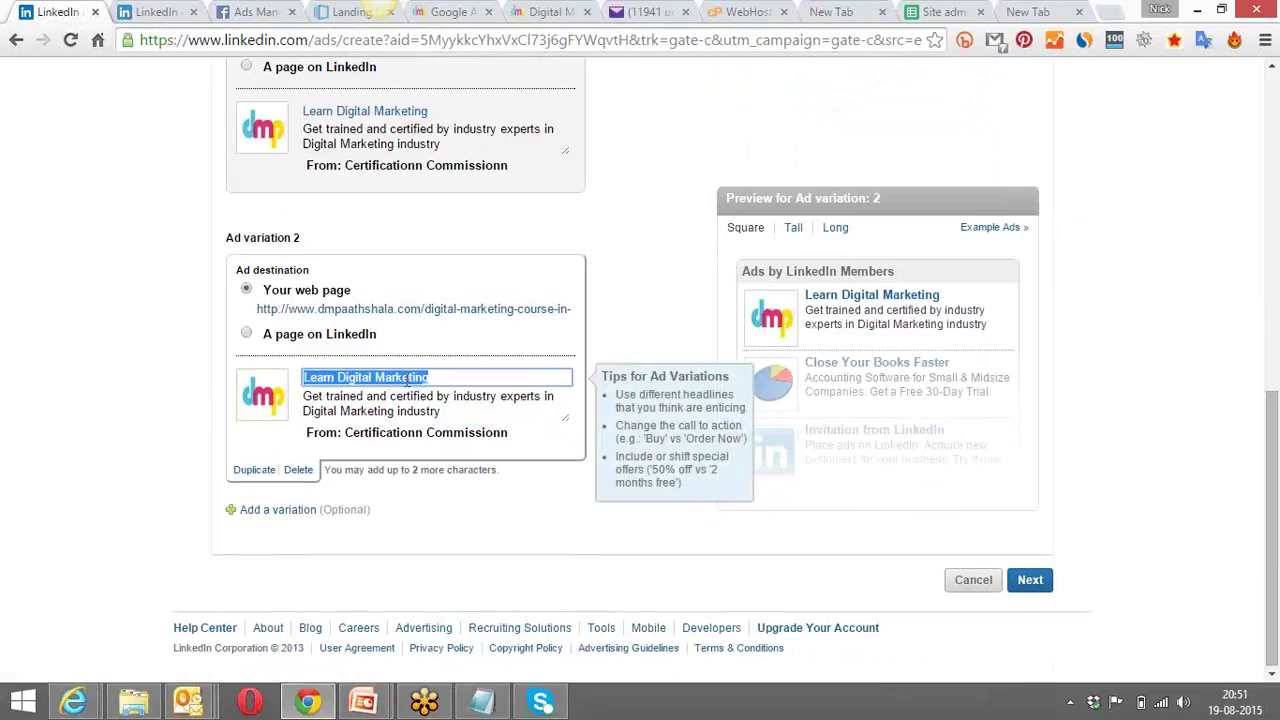
click(440, 378)
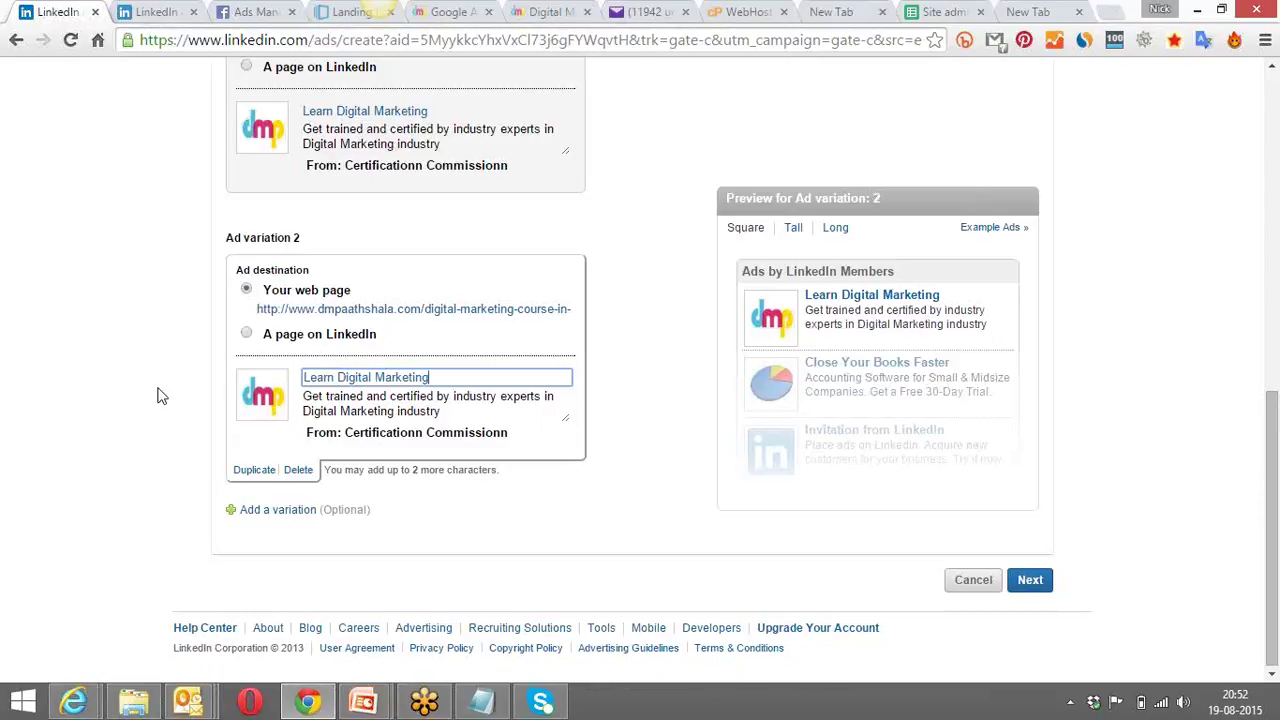
click(157, 396)
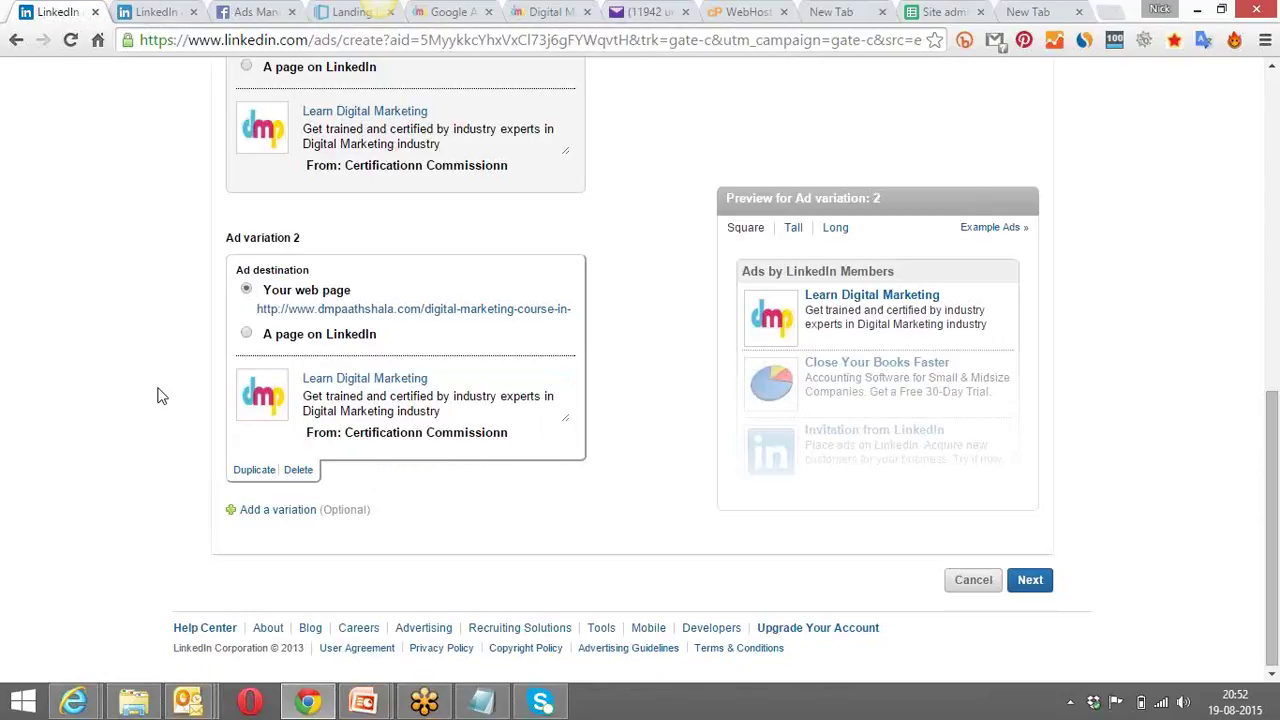
Step: Place the caret at the end of Ad variation 2's description for editing
scroll(157, 396, up, 4)
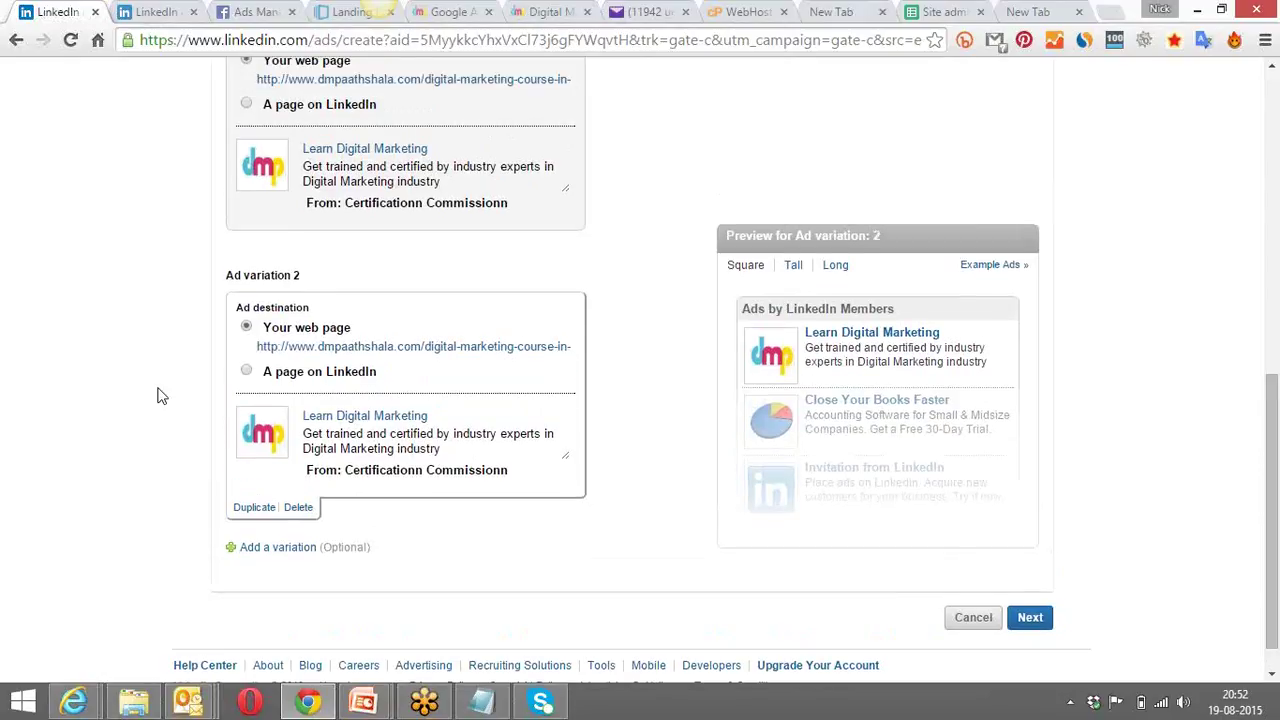
scroll(157, 396, down, 3)
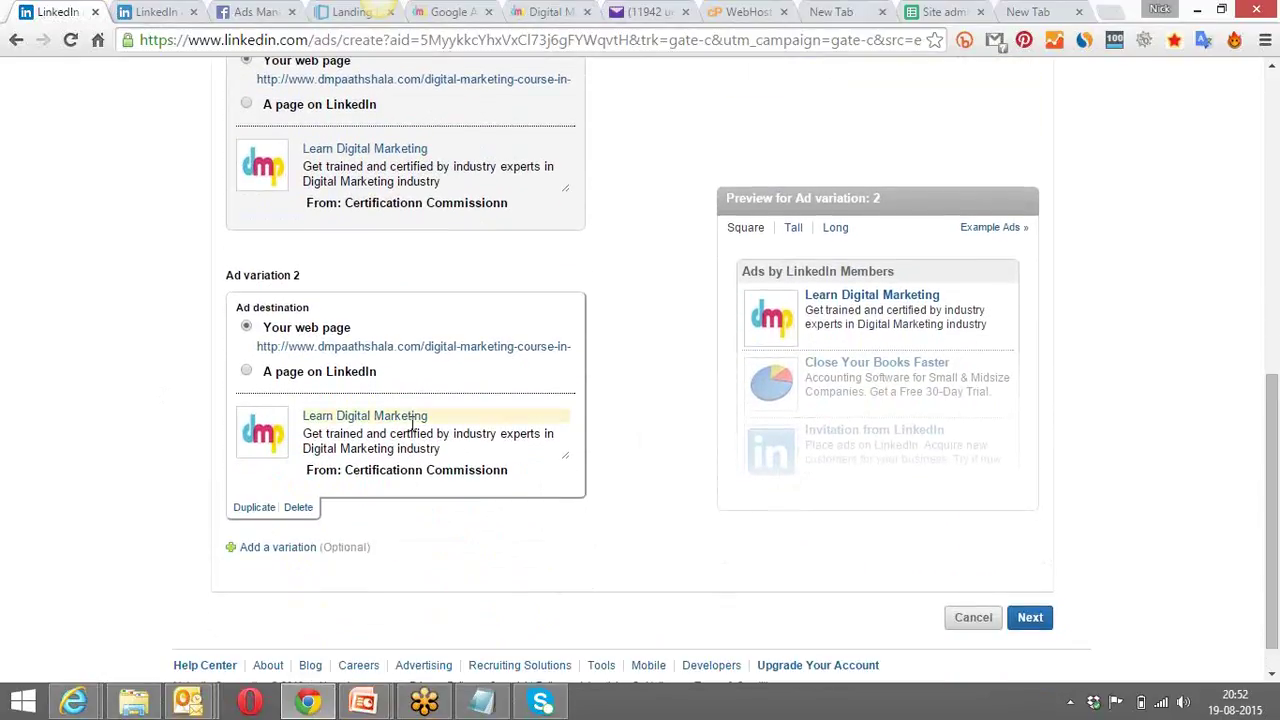
click(428, 415)
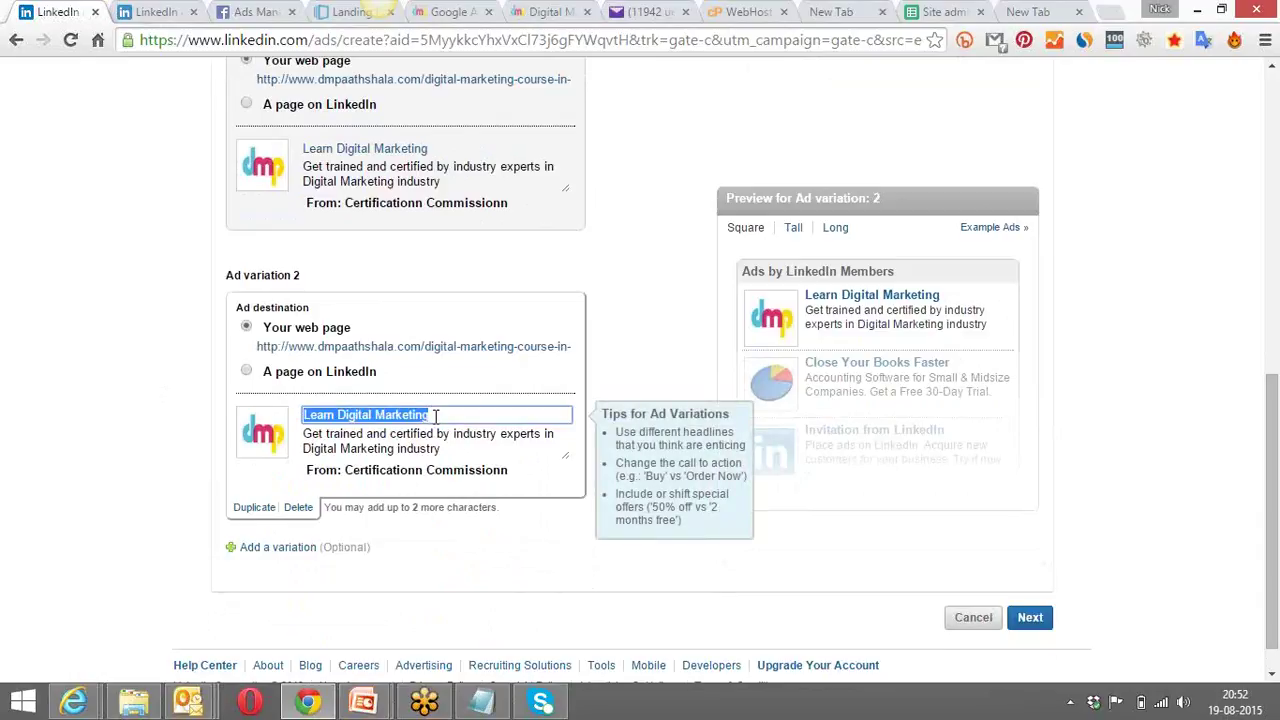
click(437, 436)
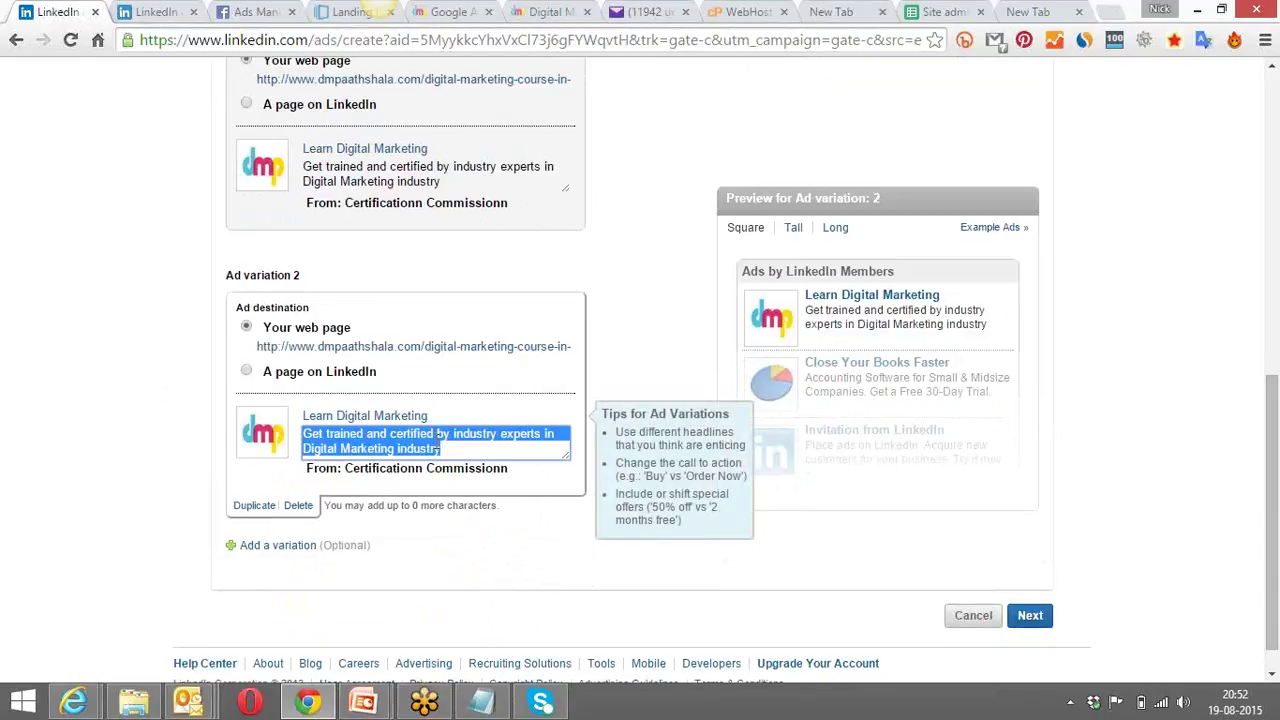
click(444, 449)
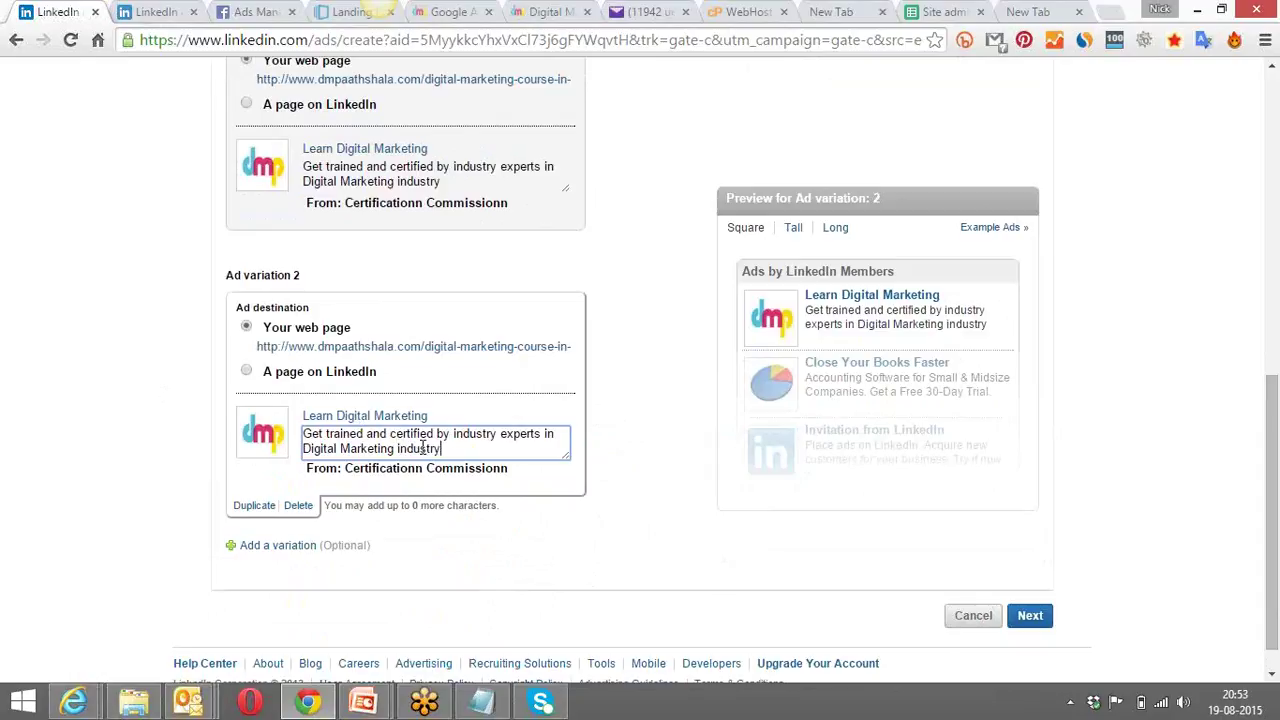
Step: Replace 'Digital' with 'Internet' in Ad variation 2's description
click(338, 448)
drag(338, 448, 288, 455)
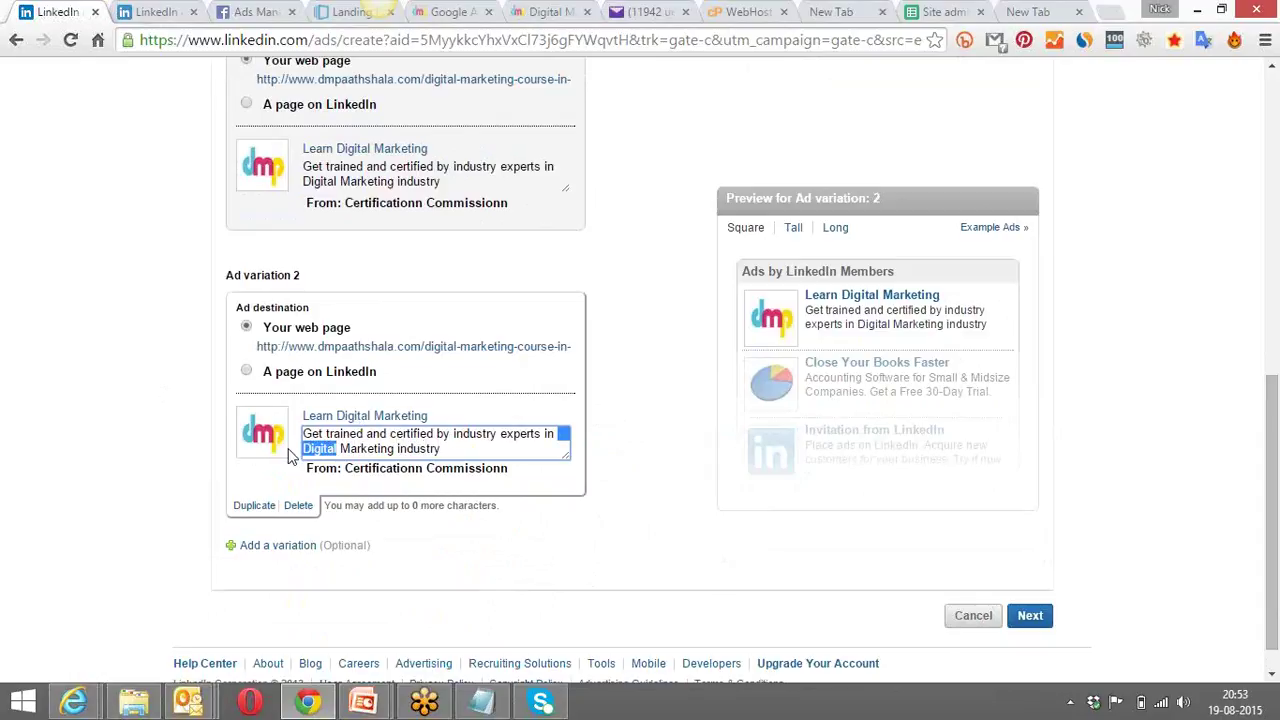
text(Internet)
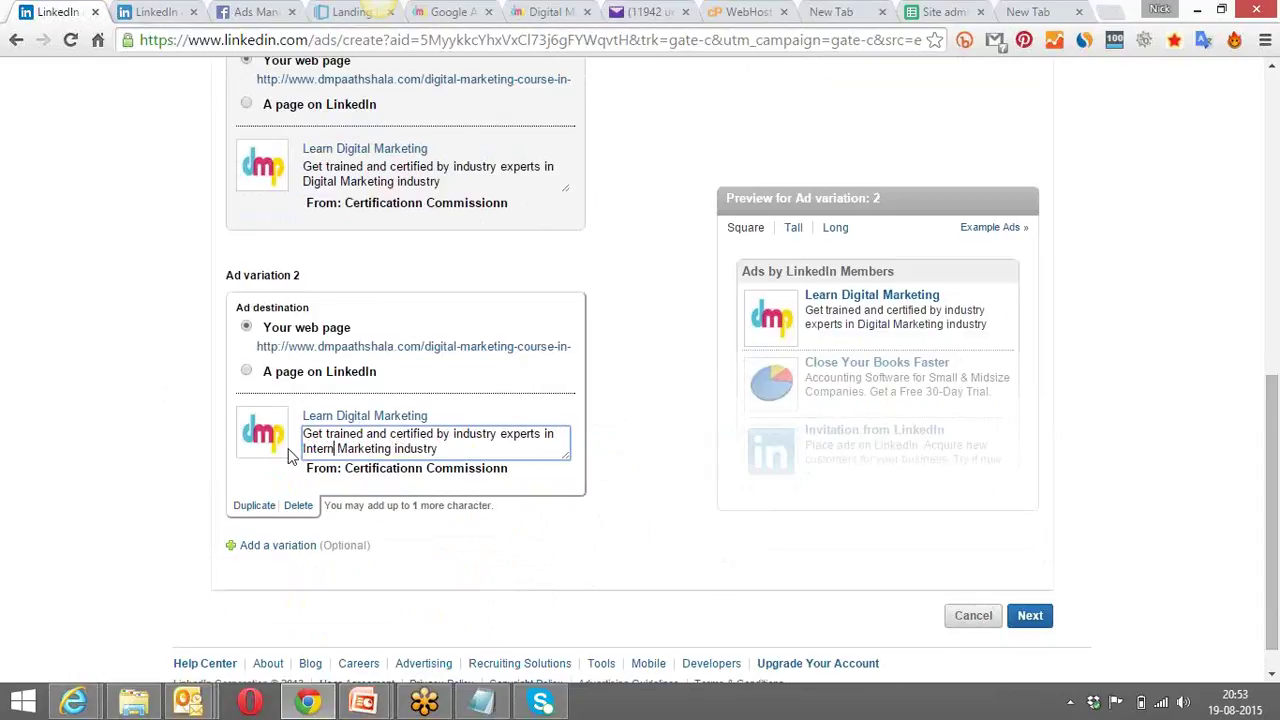
Step: Delete the trailing word 'industry' and end the description with a period
click(455, 450)
key(BackSpace)
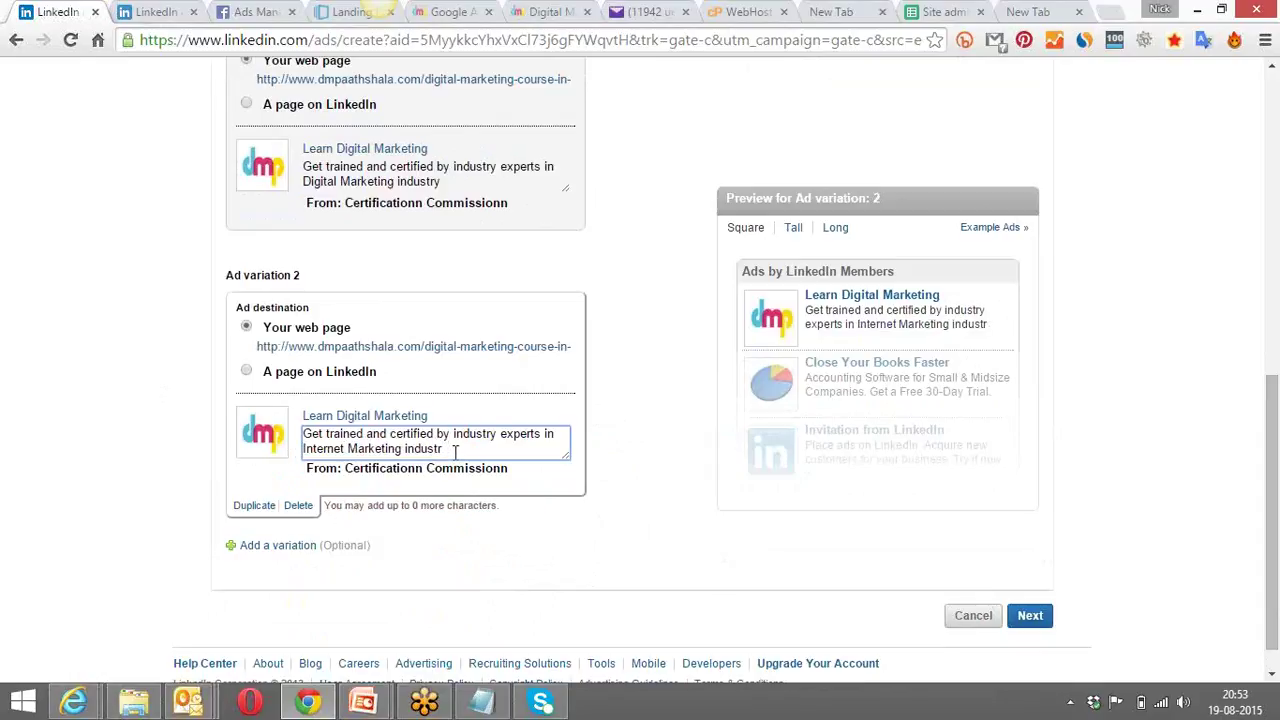
key(BackSpace)
key(BackSpace)
key(BackSpace)
key(BackSpace)
key(BackSpace)
key(BackSpace)
key(BackSpace)
key(BackSpace)
text(.)
click(156, 487)
scroll(156, 487, down, 1)
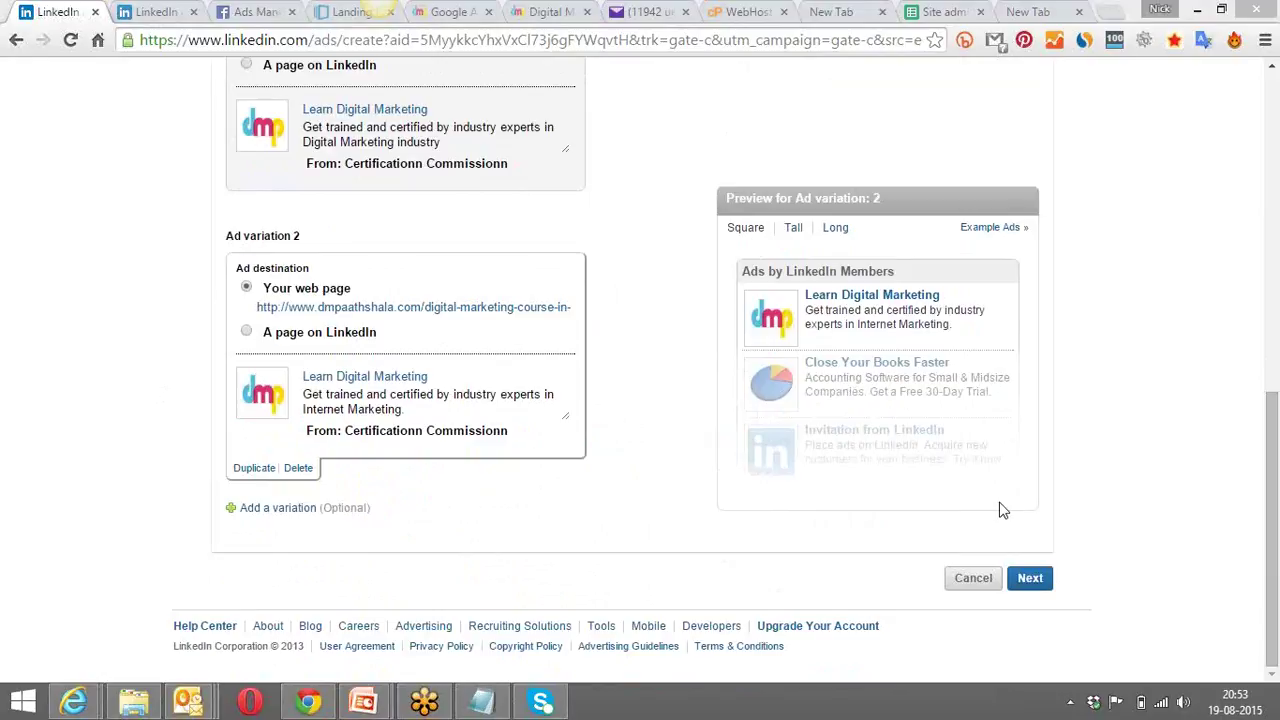
mouse_move(443, 188)
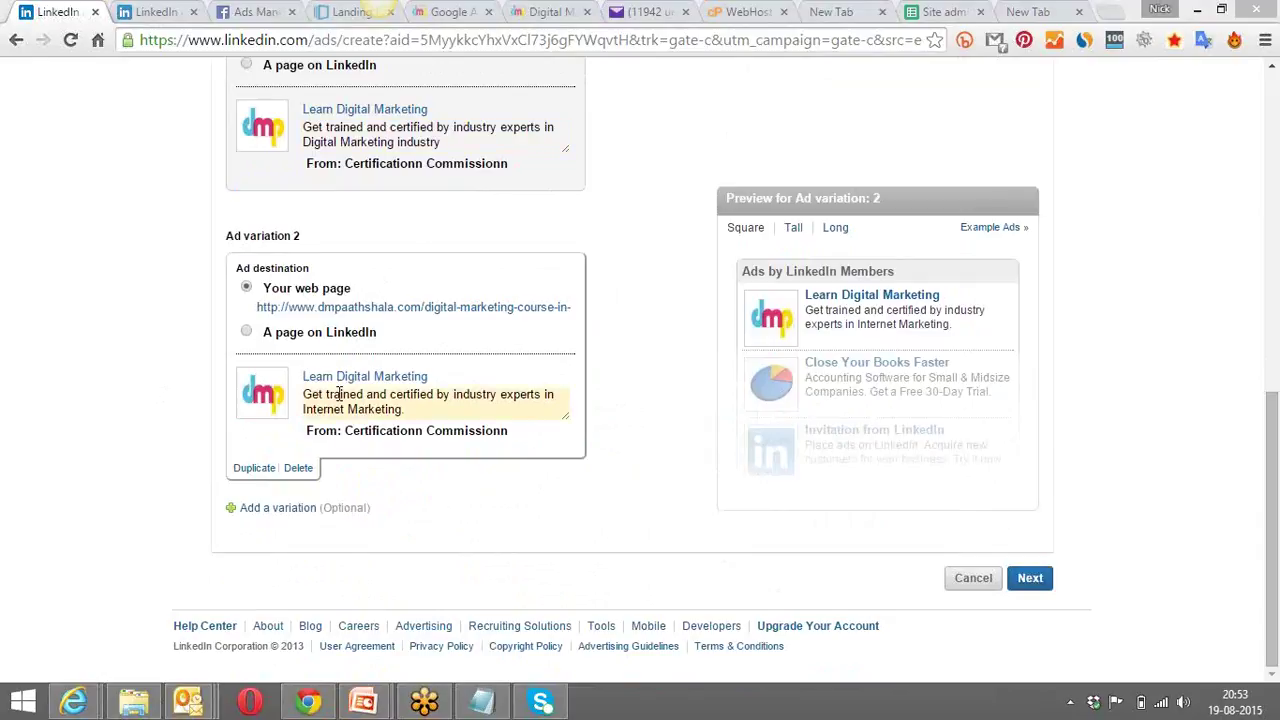
mouse_move(336, 178)
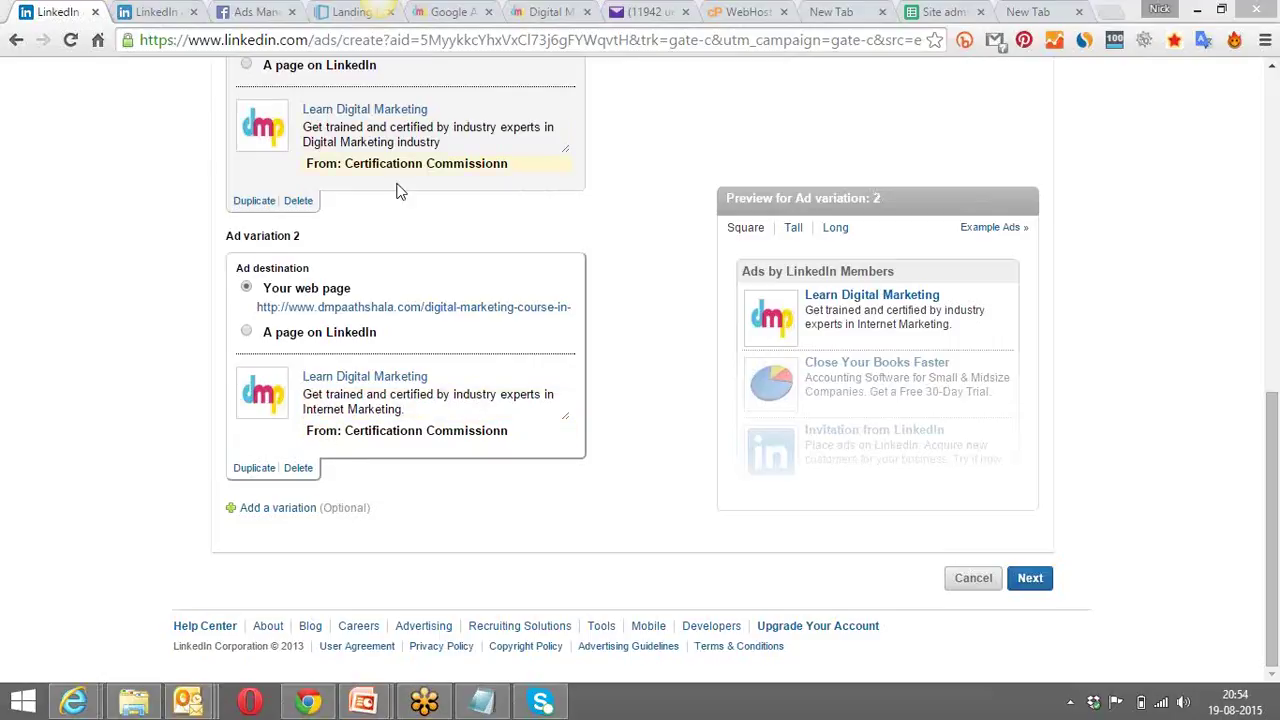
Step: Submit the ad variations and sign in with the account password
click(1030, 580)
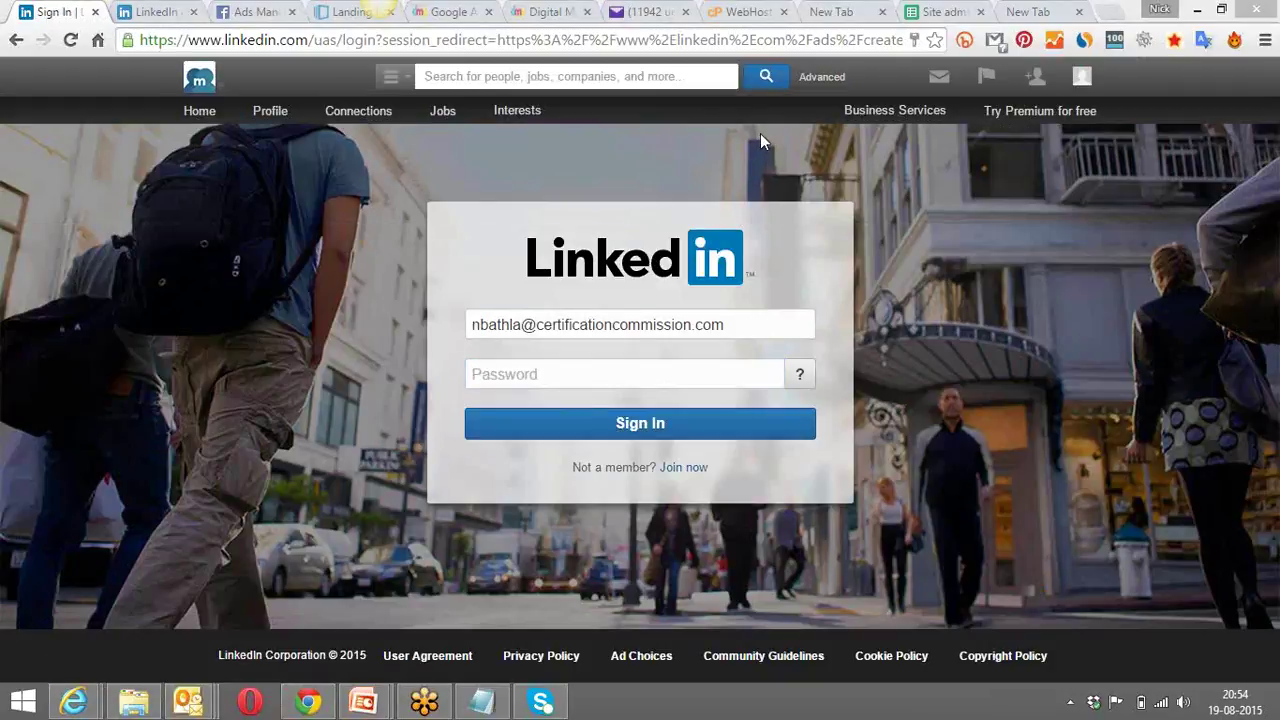
click(562, 377)
text(•)
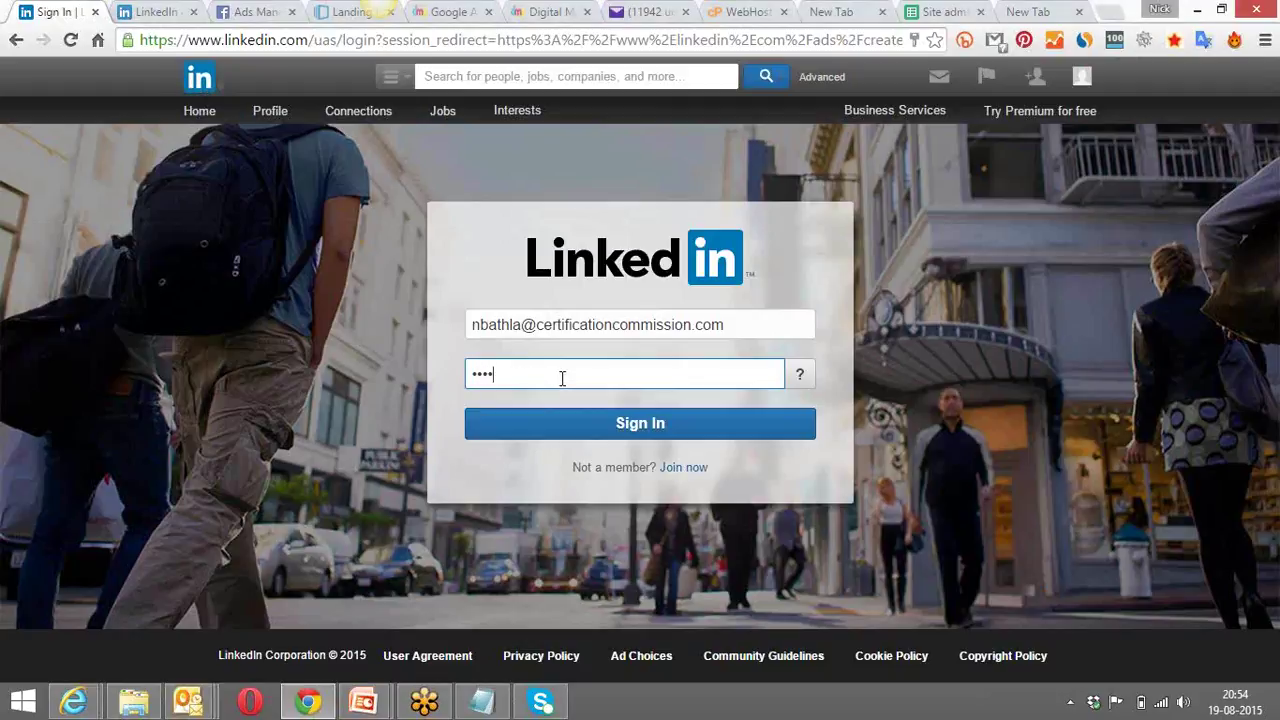
text(•••••••)
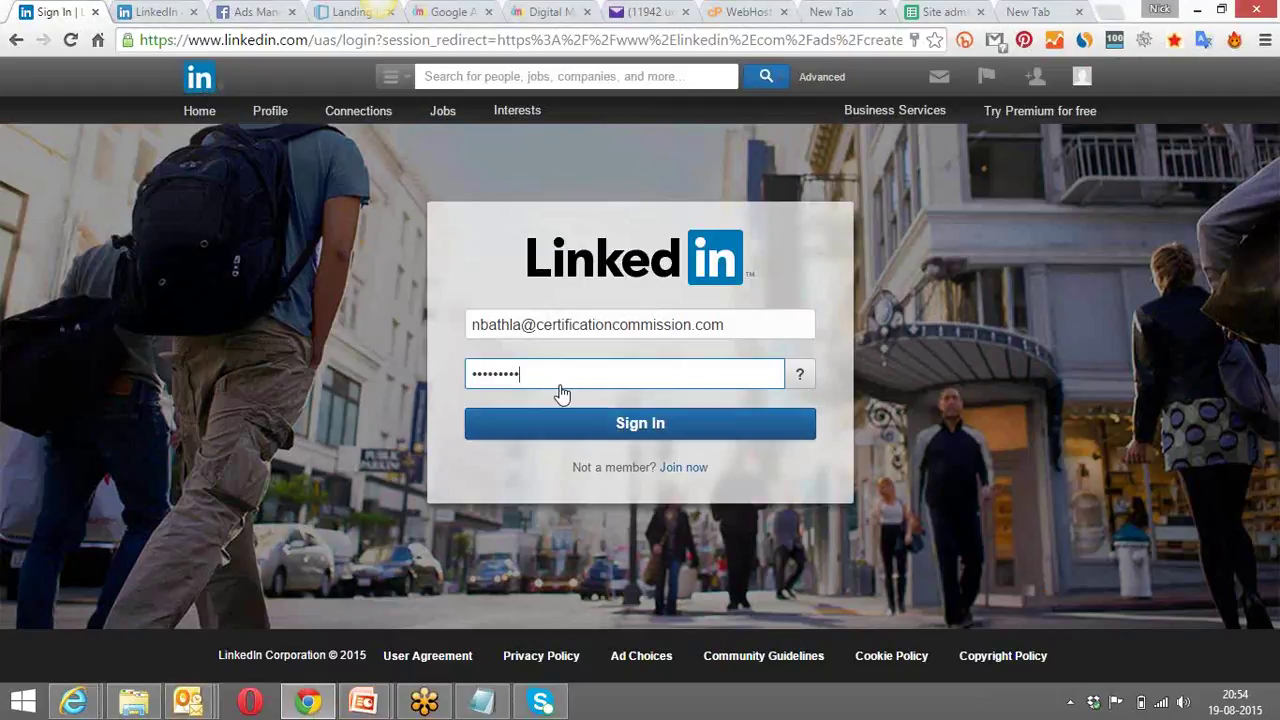
click(558, 424)
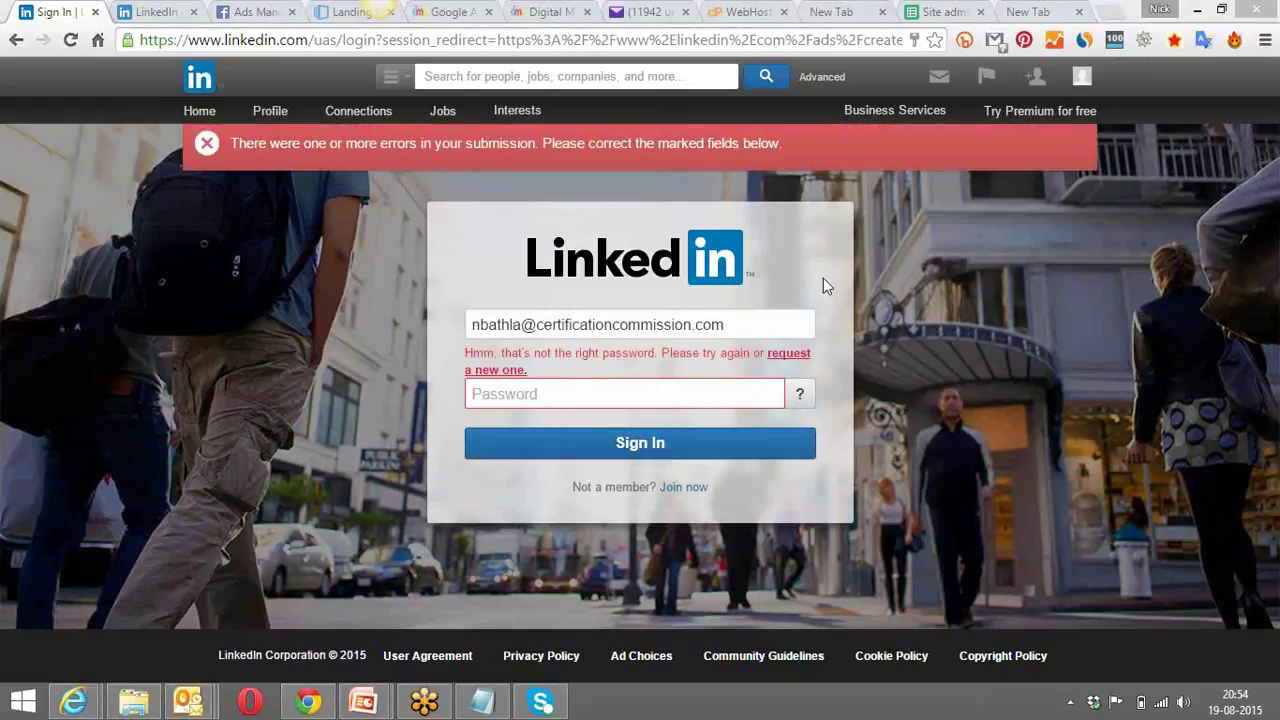
Step: Retry the rejected password sign-in, then request a password reset
click(636, 399)
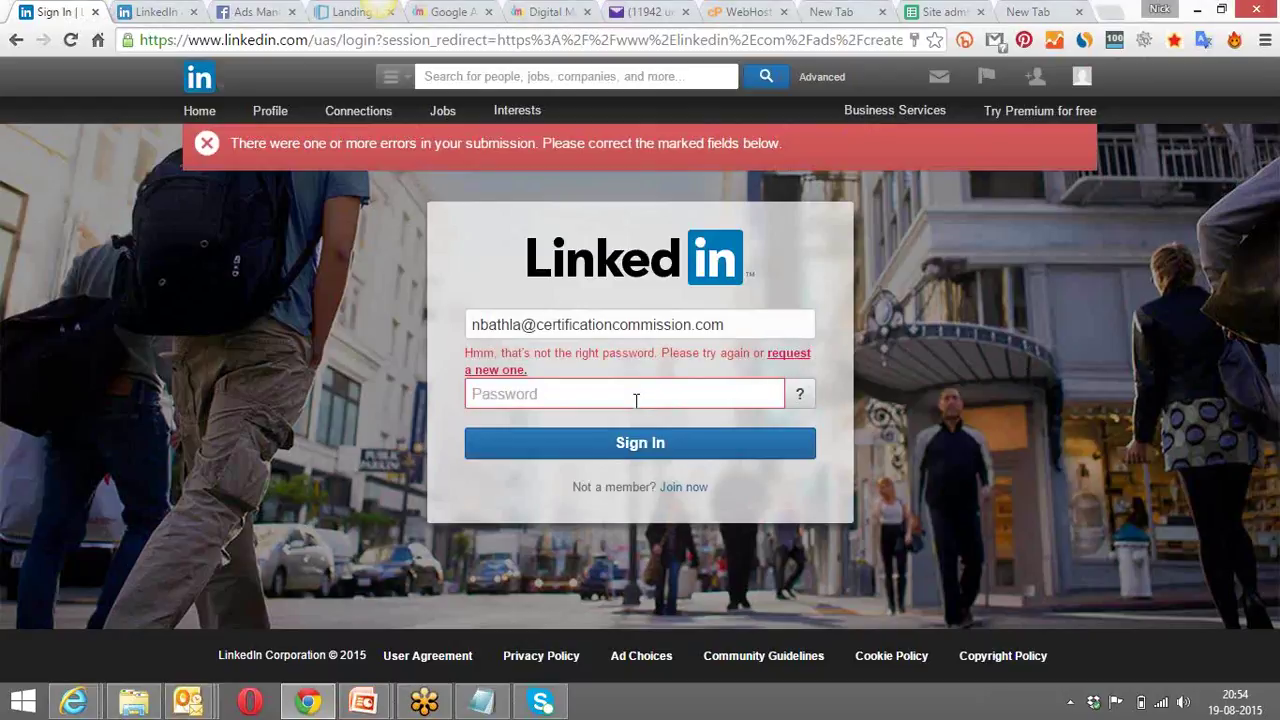
text(•)
click(630, 442)
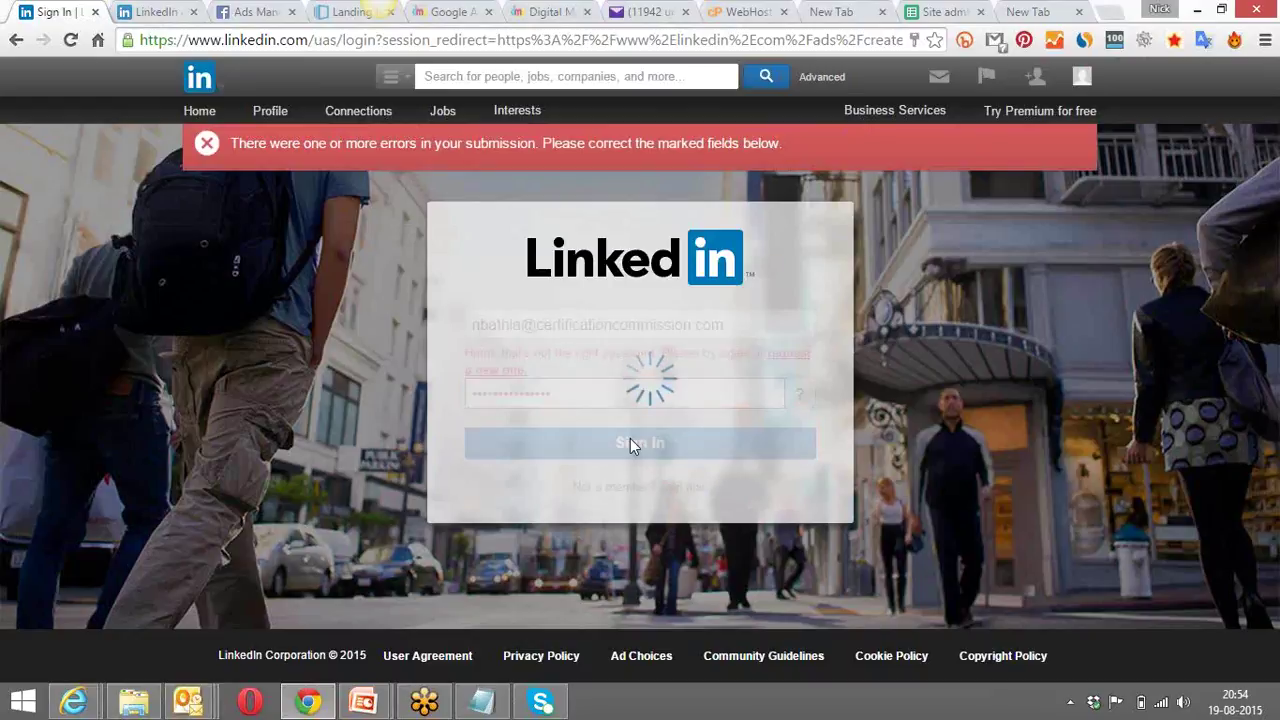
click(800, 400)
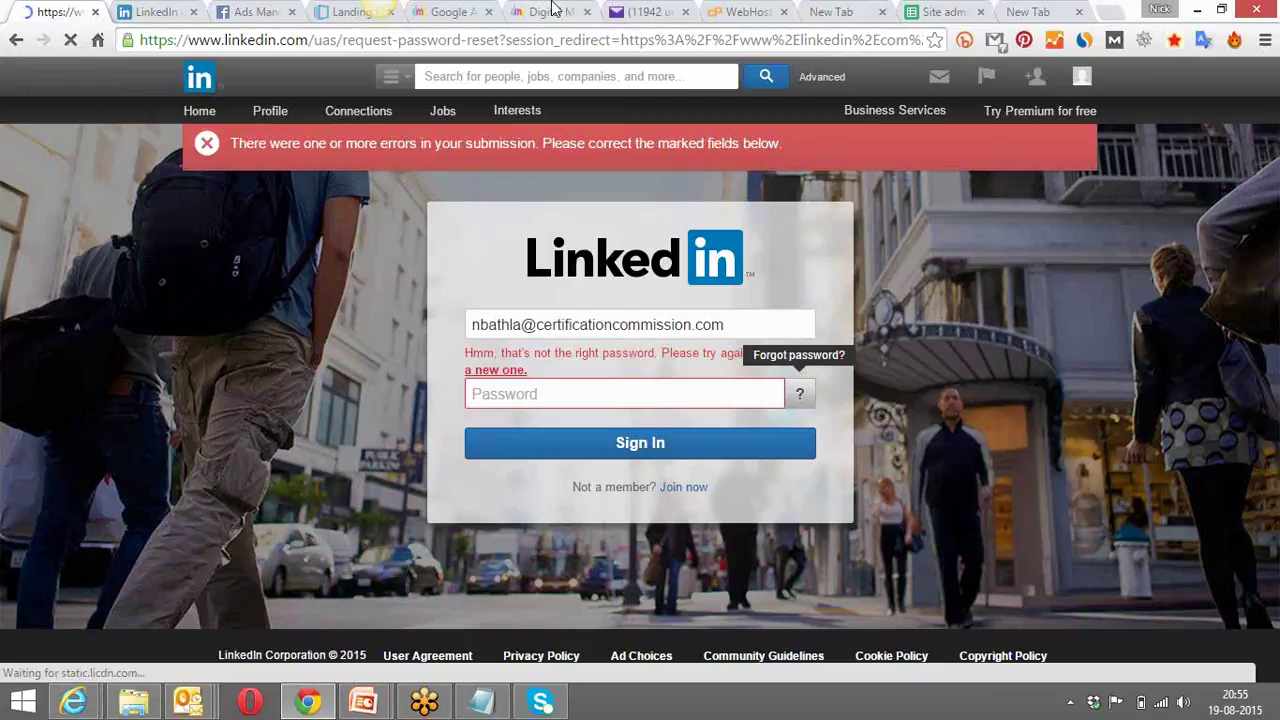
Step: Send the drafted Yahoo Mail message and return to the inbox
click(668, 14)
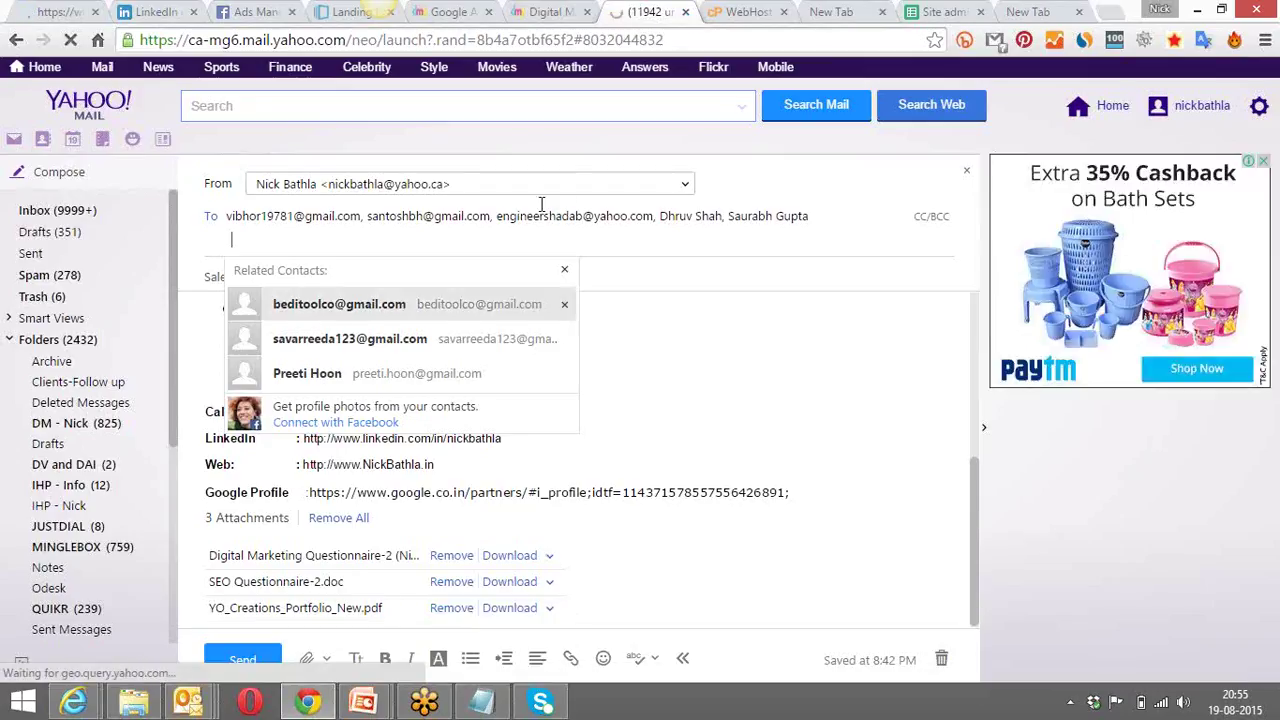
click(252, 655)
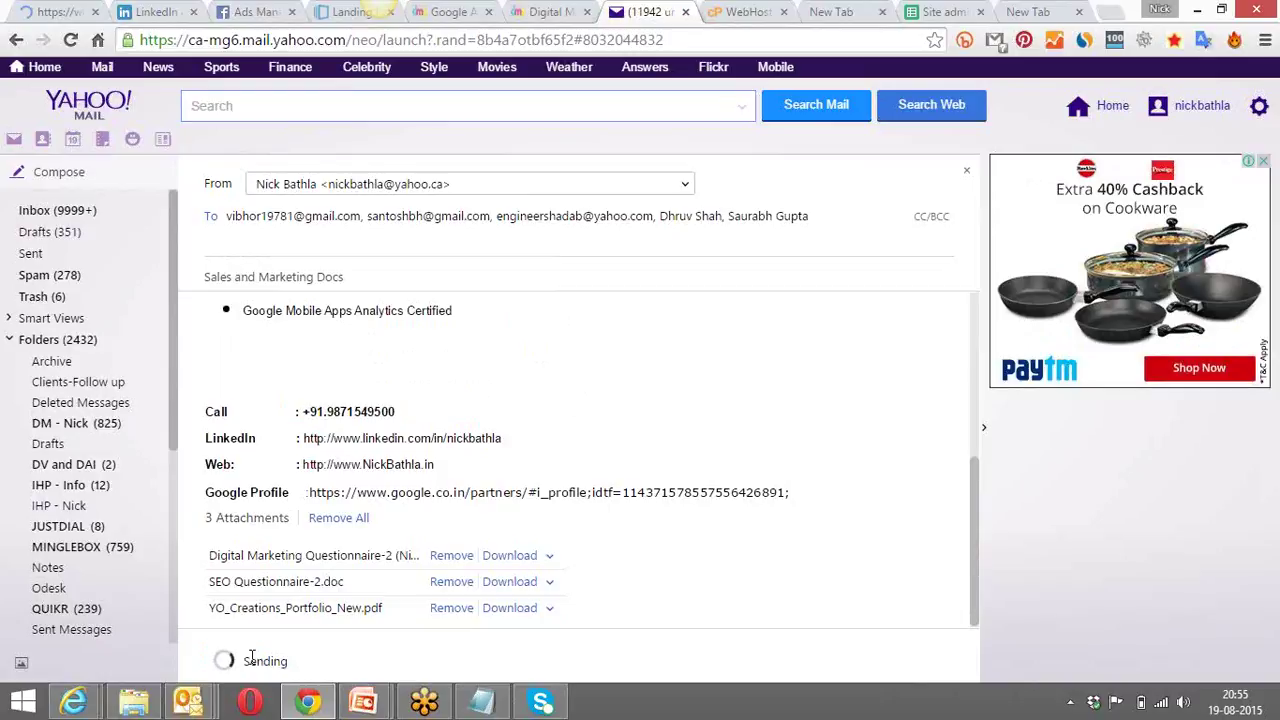
click(393, 241)
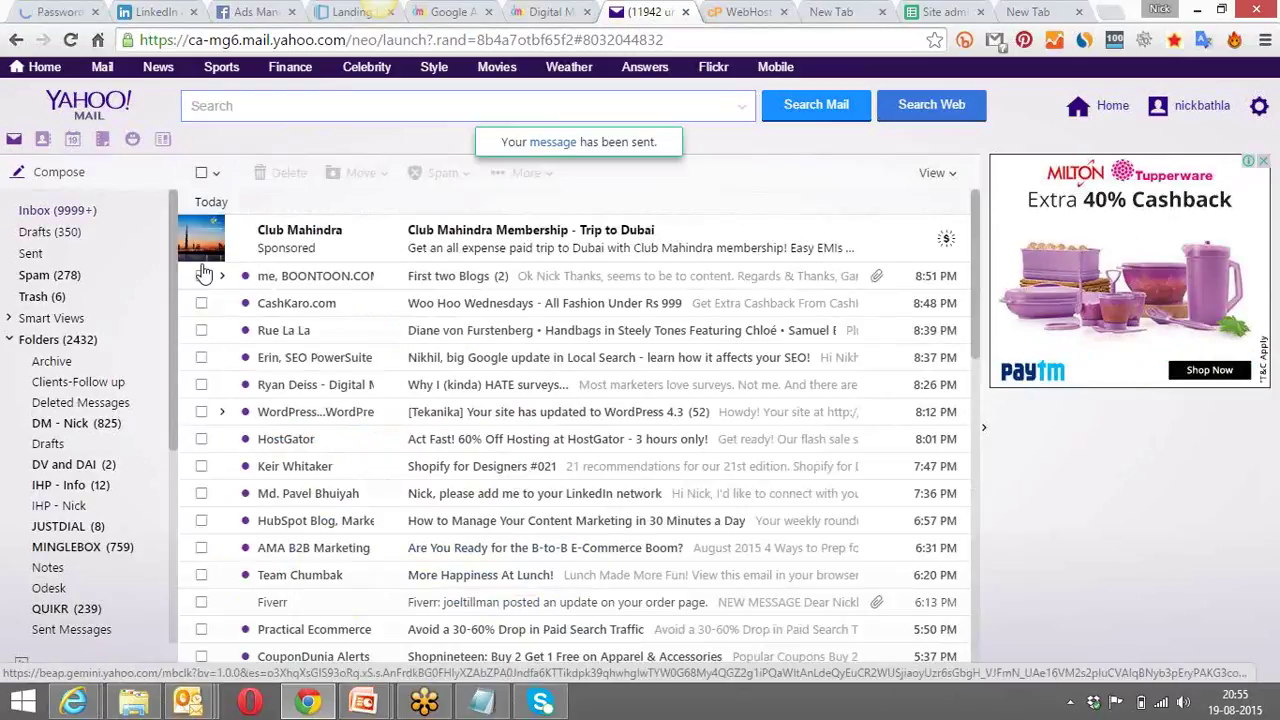
click(75, 212)
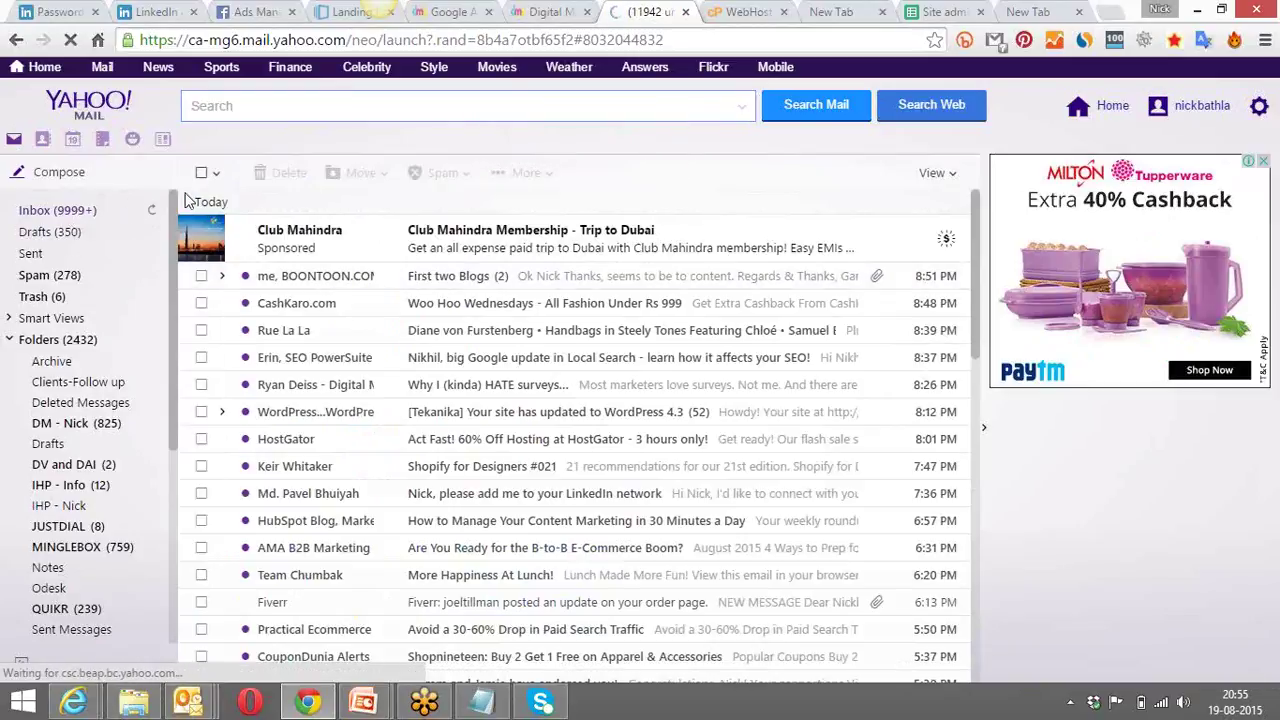
Step: Close the Yahoo Mail, WHM, empty New Tab and Site admin details tabs
click(685, 12)
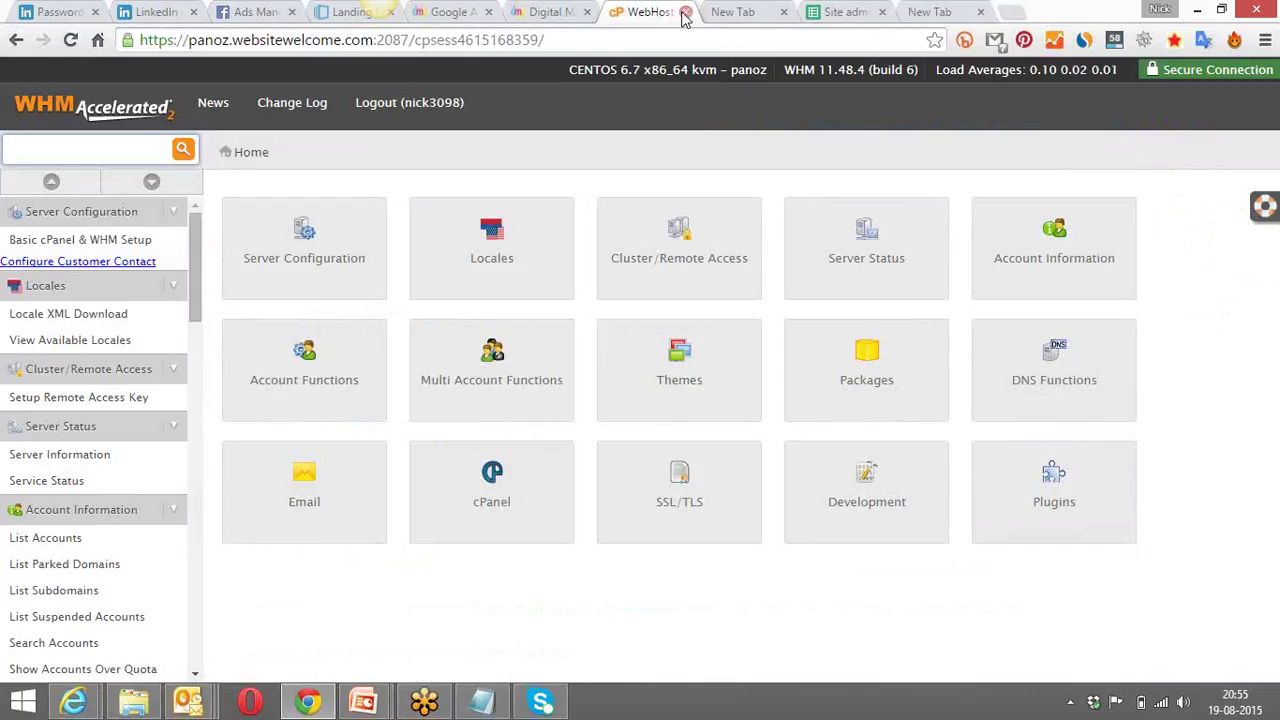
click(685, 12)
click(685, 12)
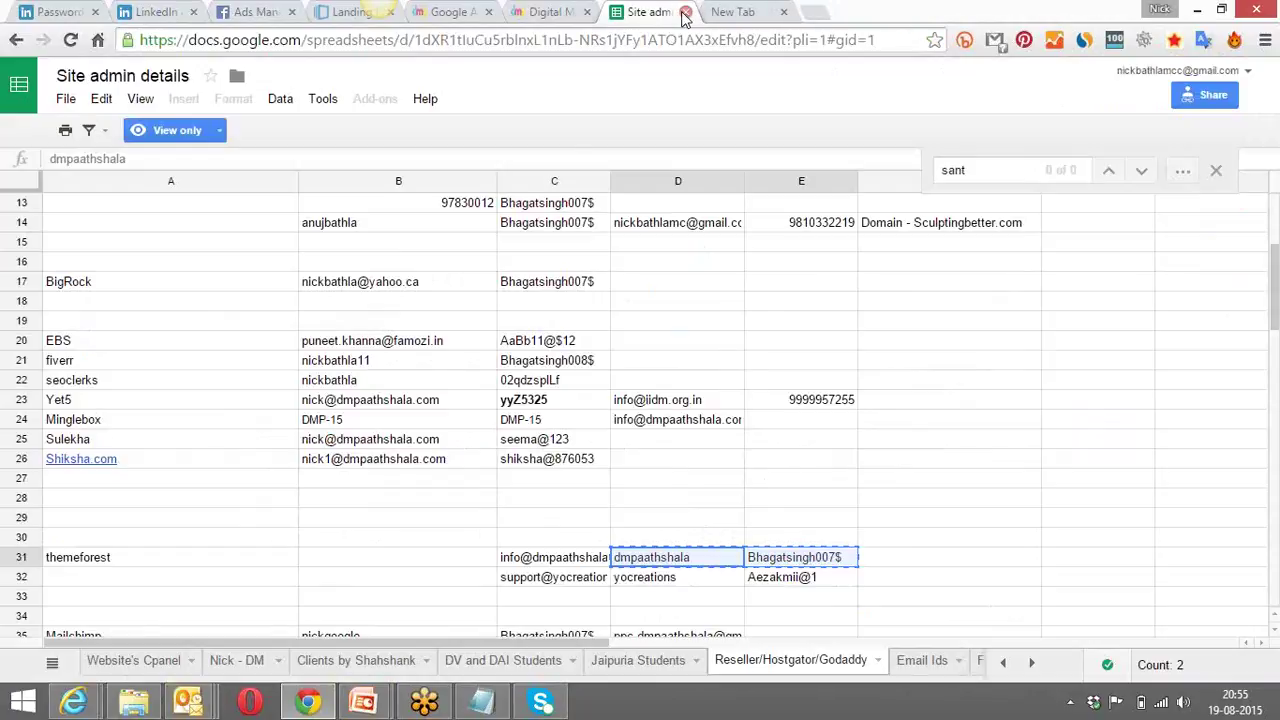
click(685, 12)
click(685, 12)
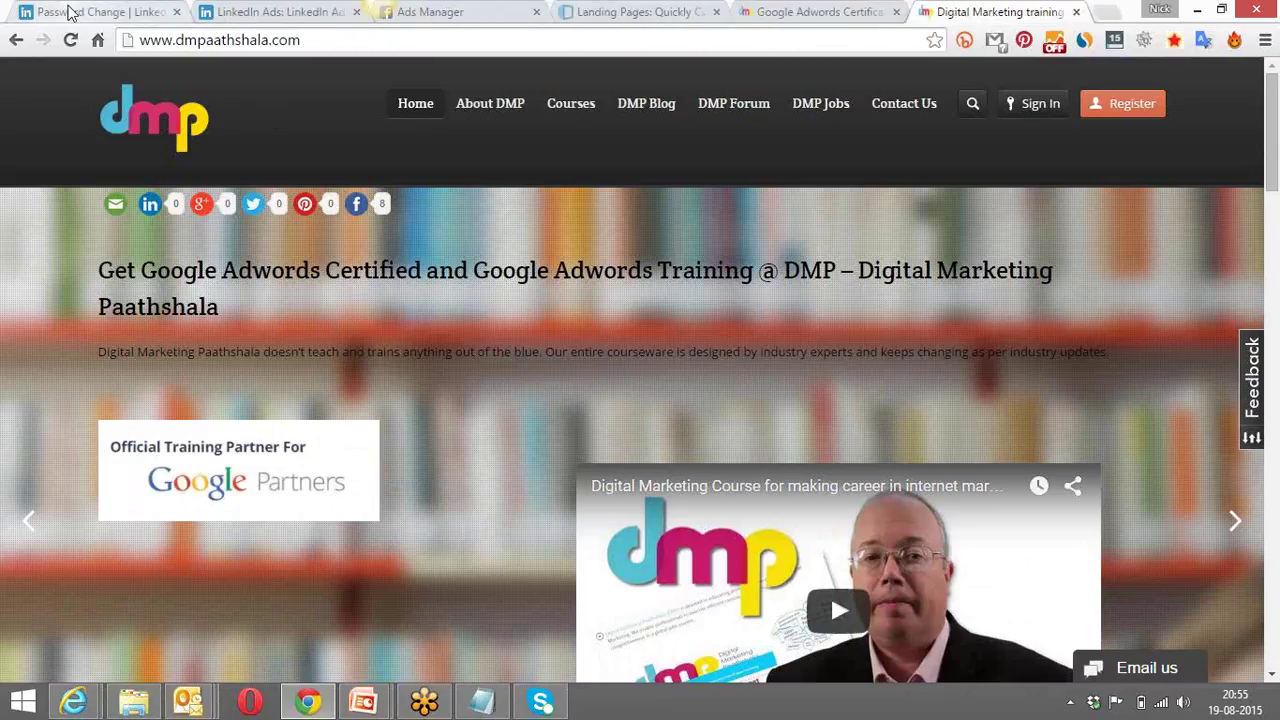
Step: Request a LinkedIn password reset link for the account email address
click(70, 12)
click(538, 380)
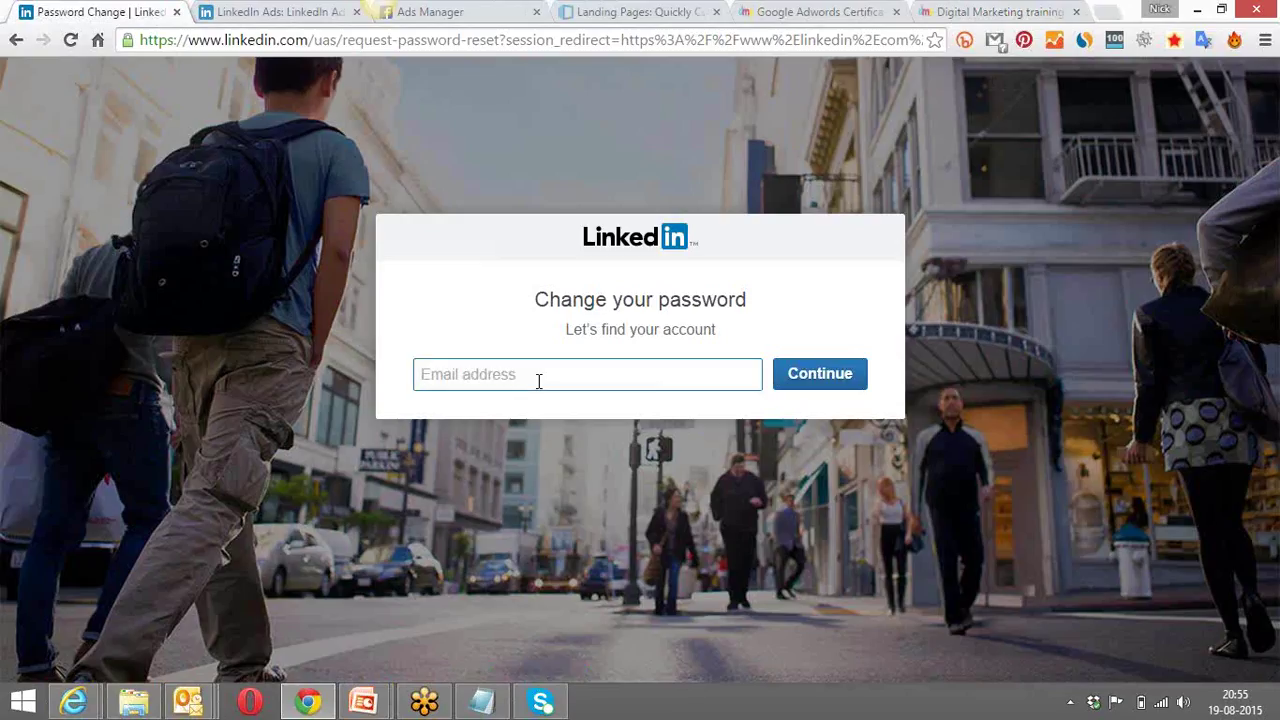
text(nbat)
click(545, 406)
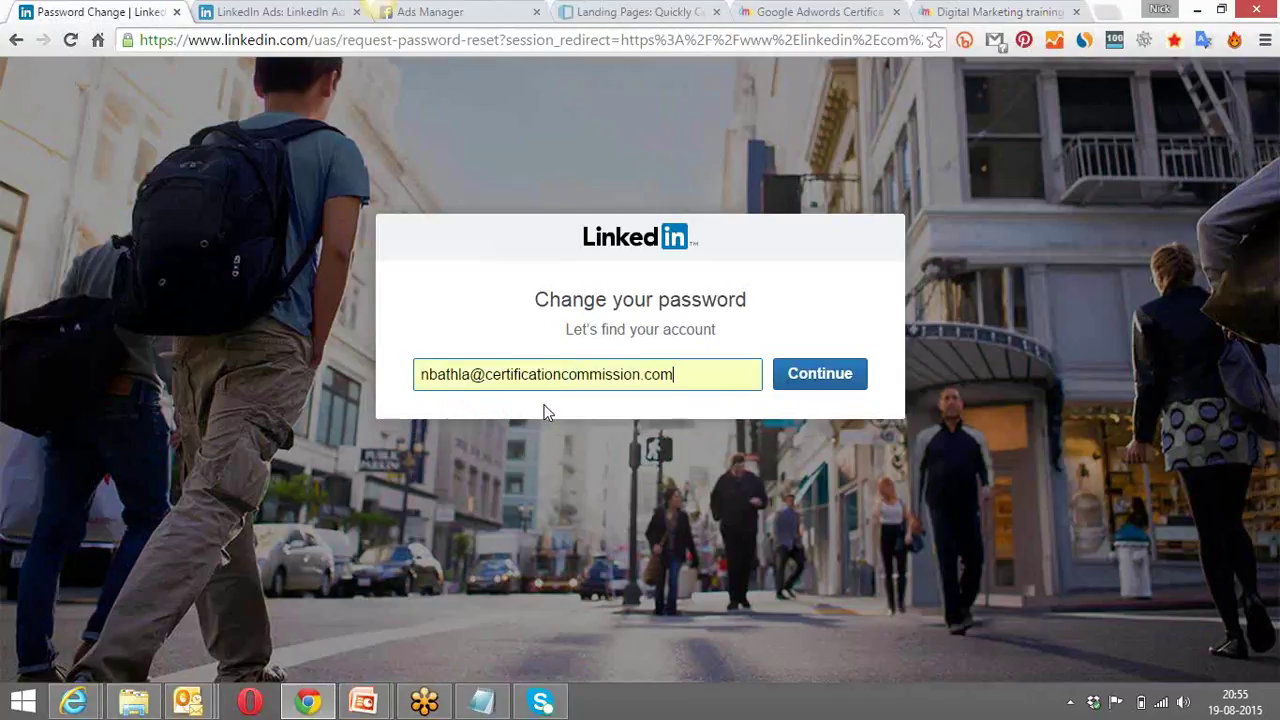
click(812, 380)
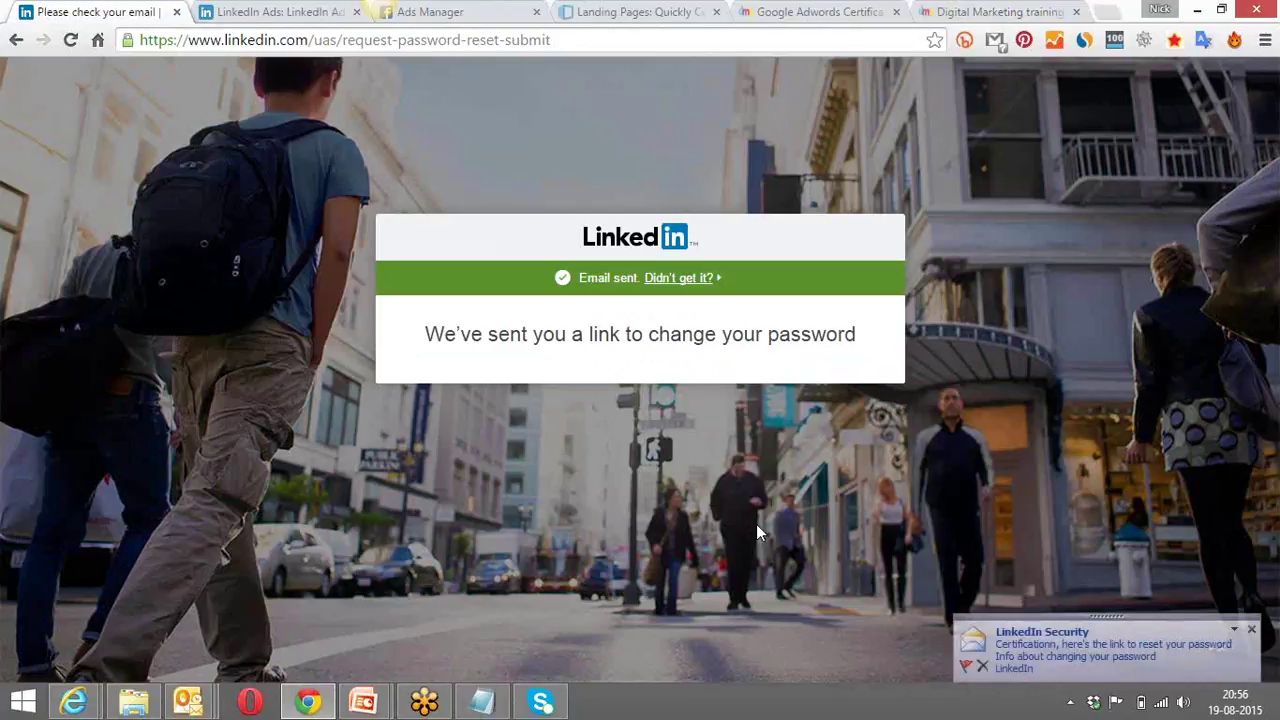
Step: Open the emailed reset link and enter a new password
click(1068, 665)
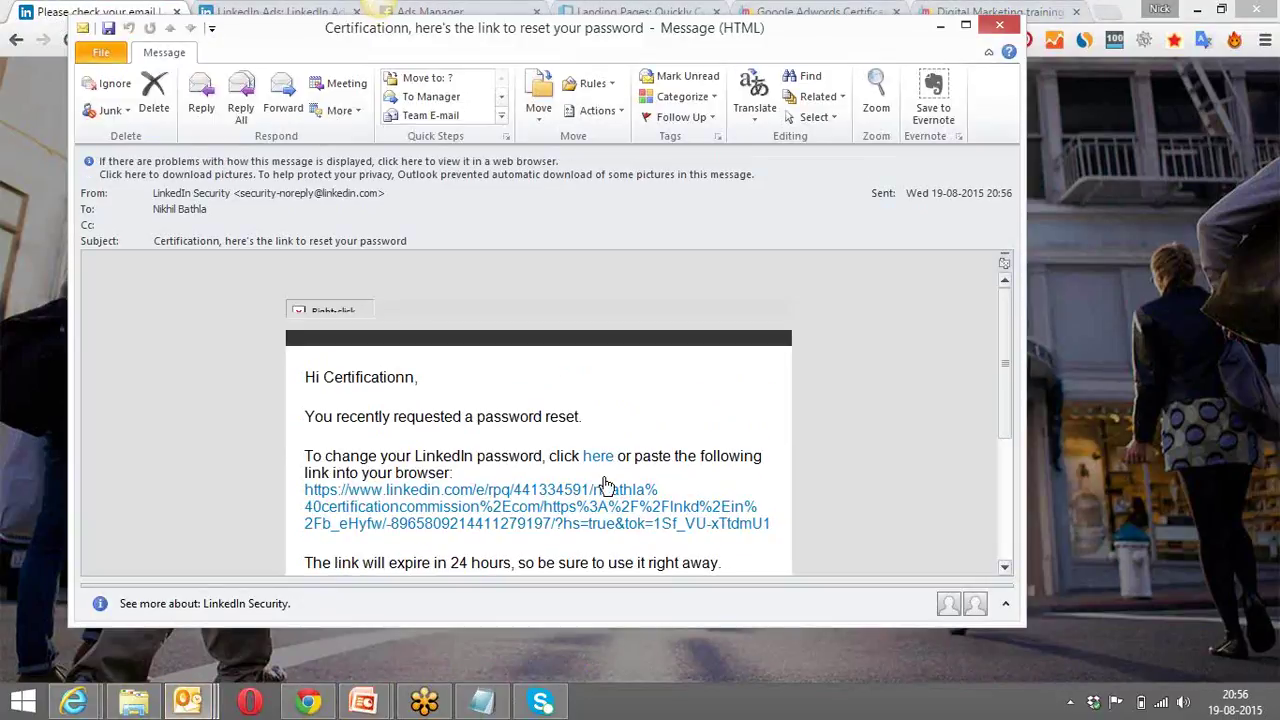
click(505, 510)
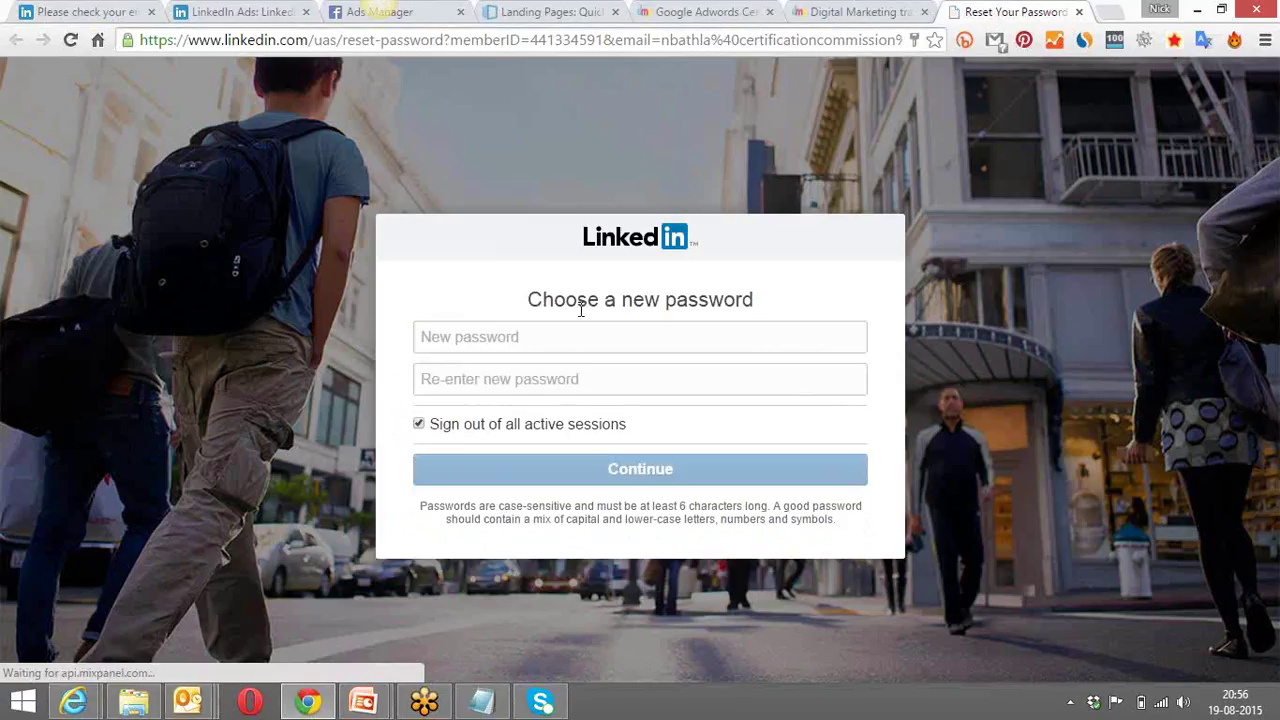
click(578, 337)
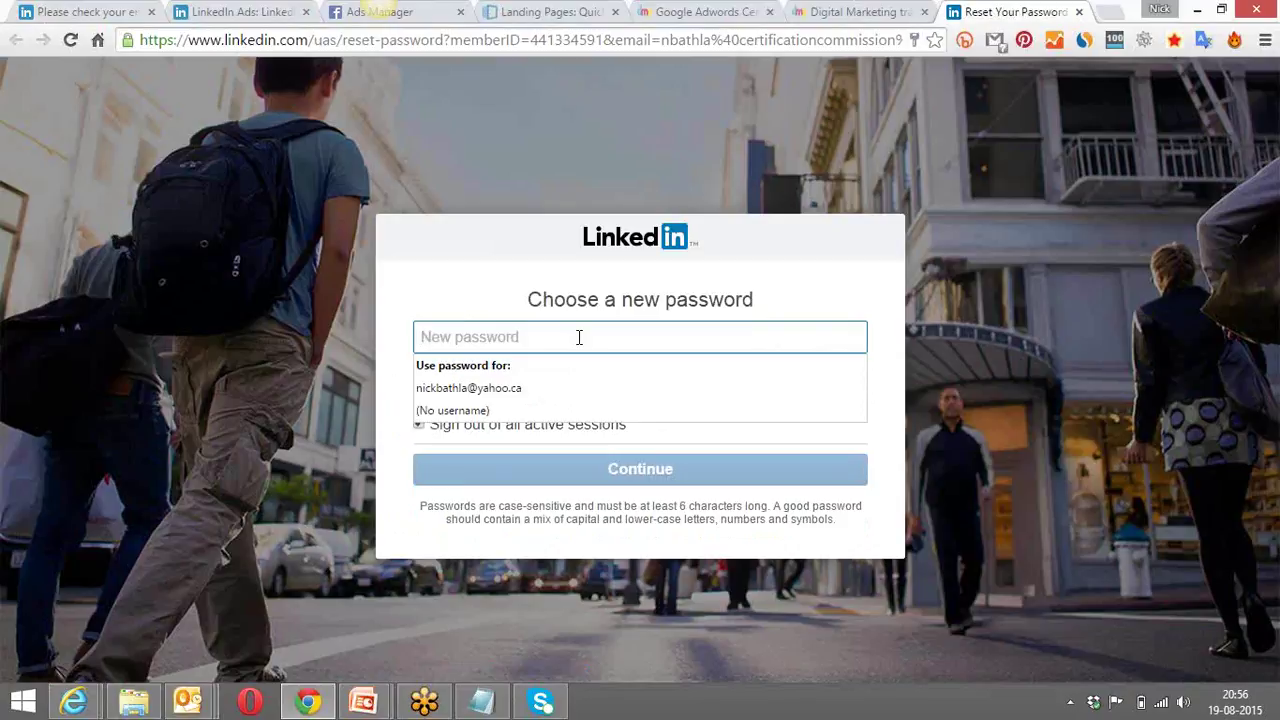
text(•)
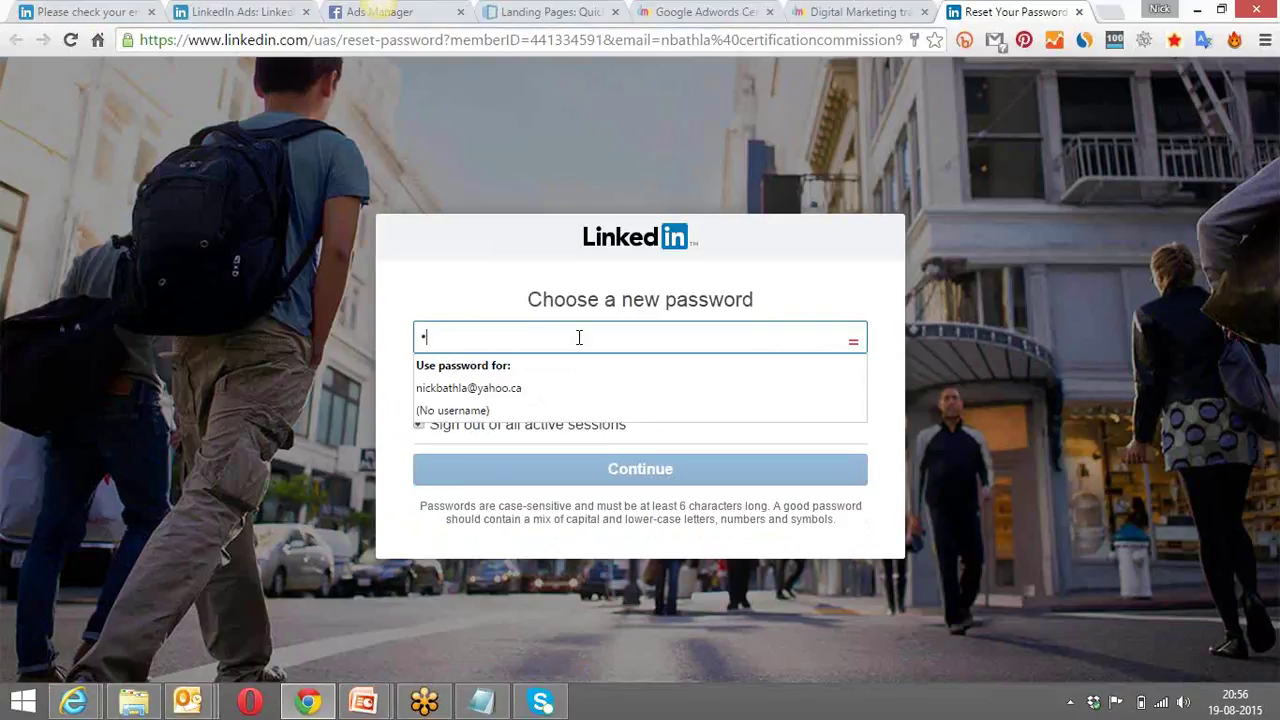
key(BackSpace)
text(••••••••)
click(395, 335)
Step: Confirm the new password, save it, and continue to LinkedIn
click(453, 377)
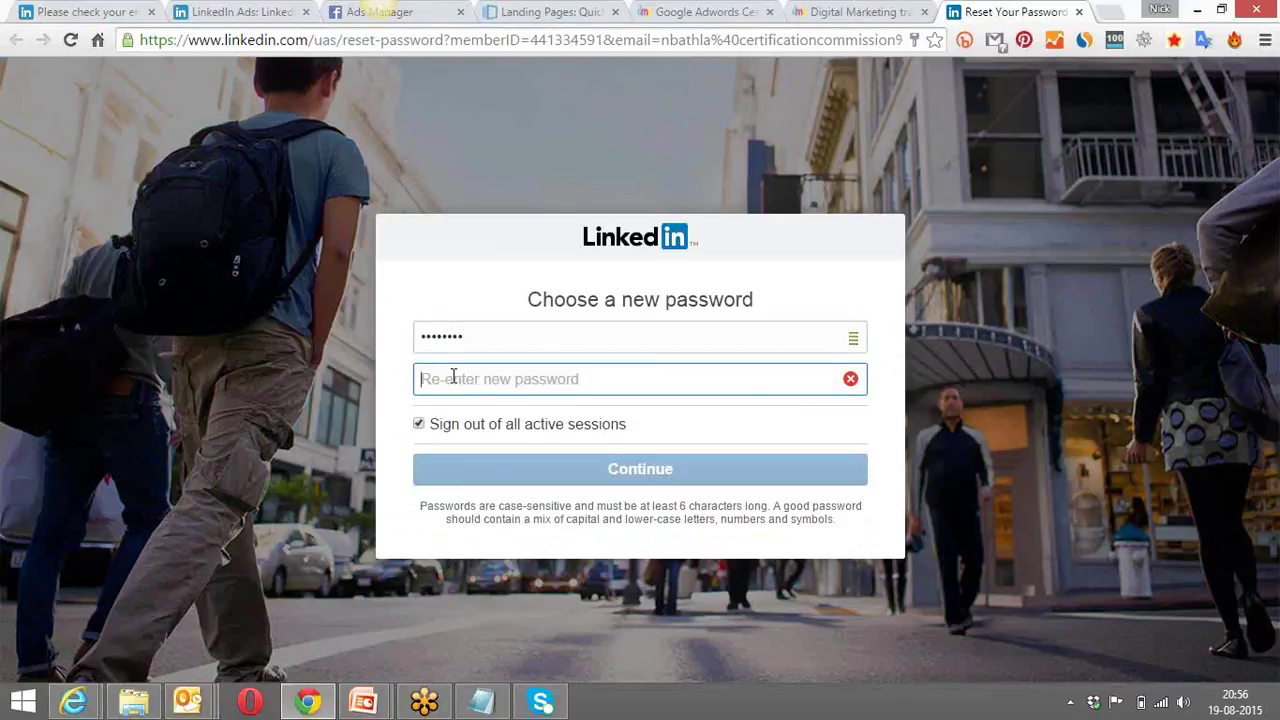
text(•••••••)
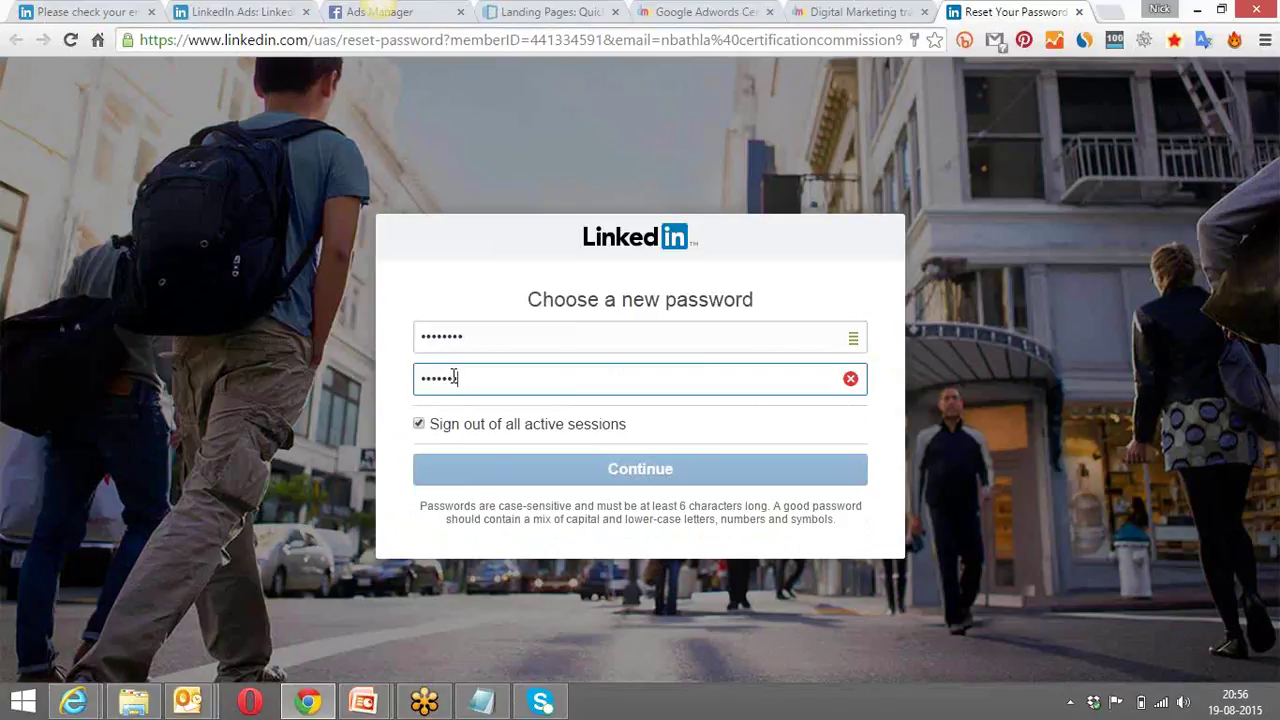
text(•)
click(523, 467)
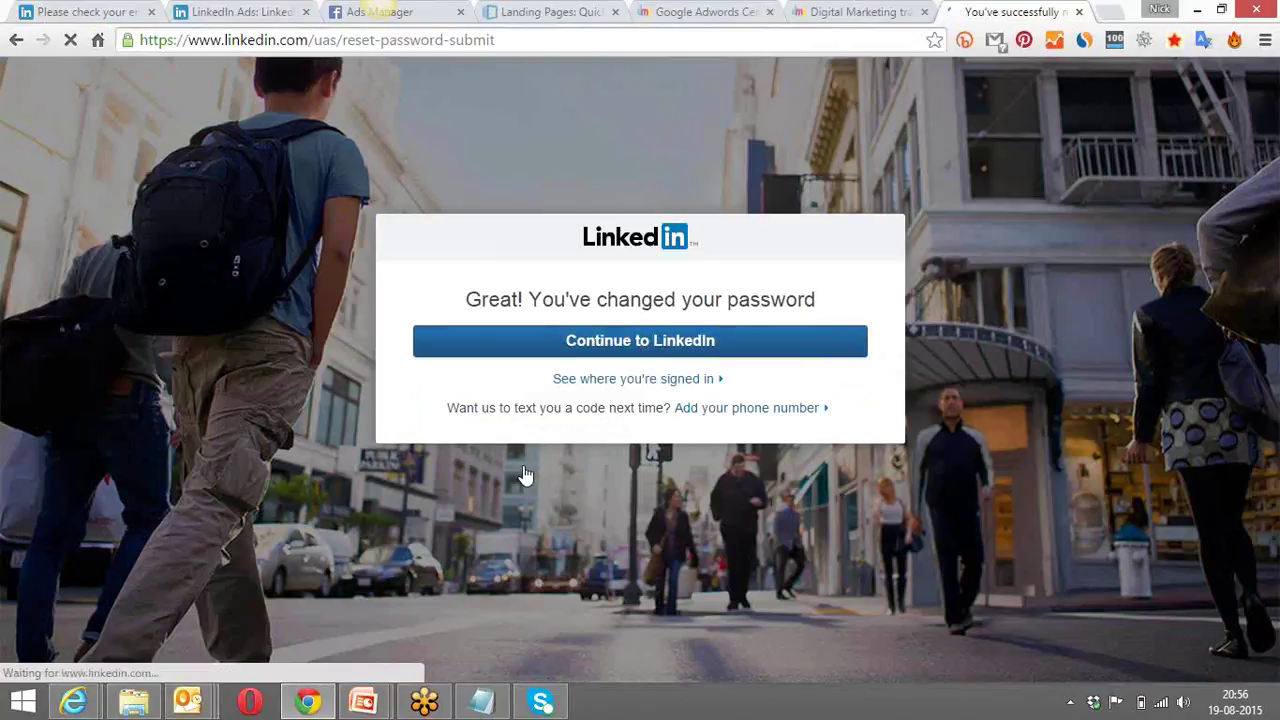
click(608, 356)
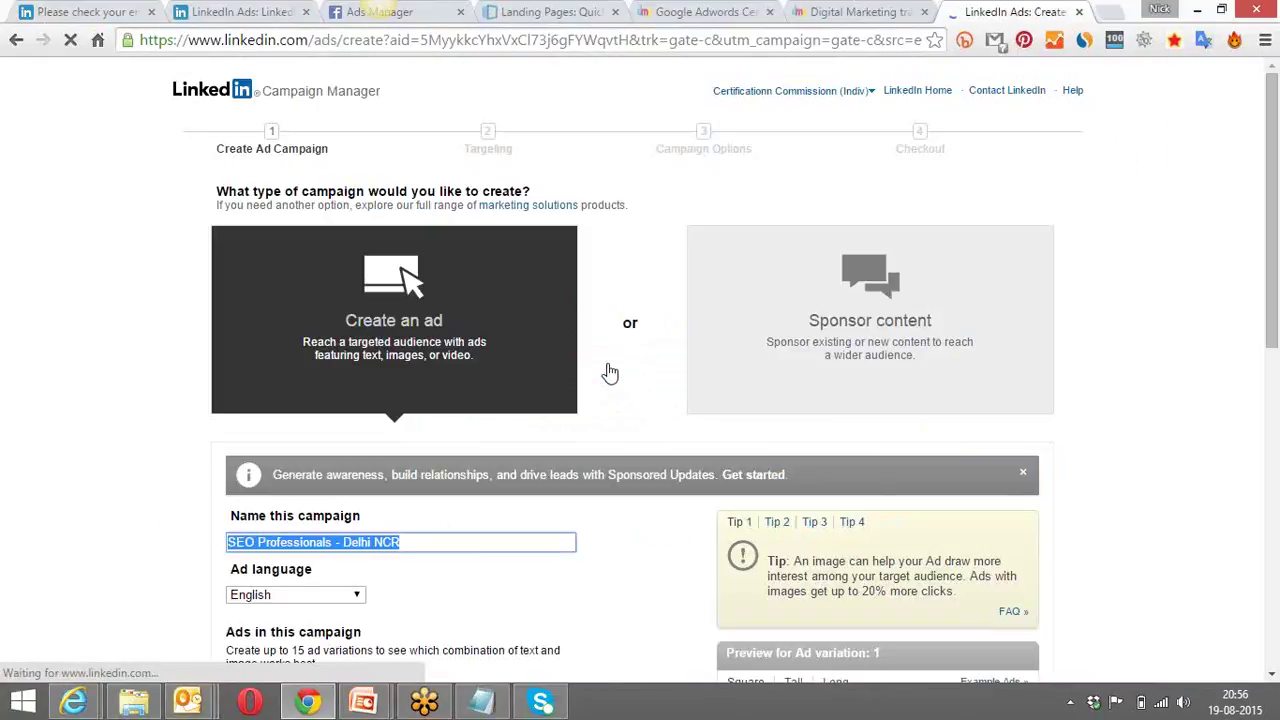
Step: Scroll past both ad variations and proceed to the Targeting step
click(161, 464)
scroll(165, 472, down, 4)
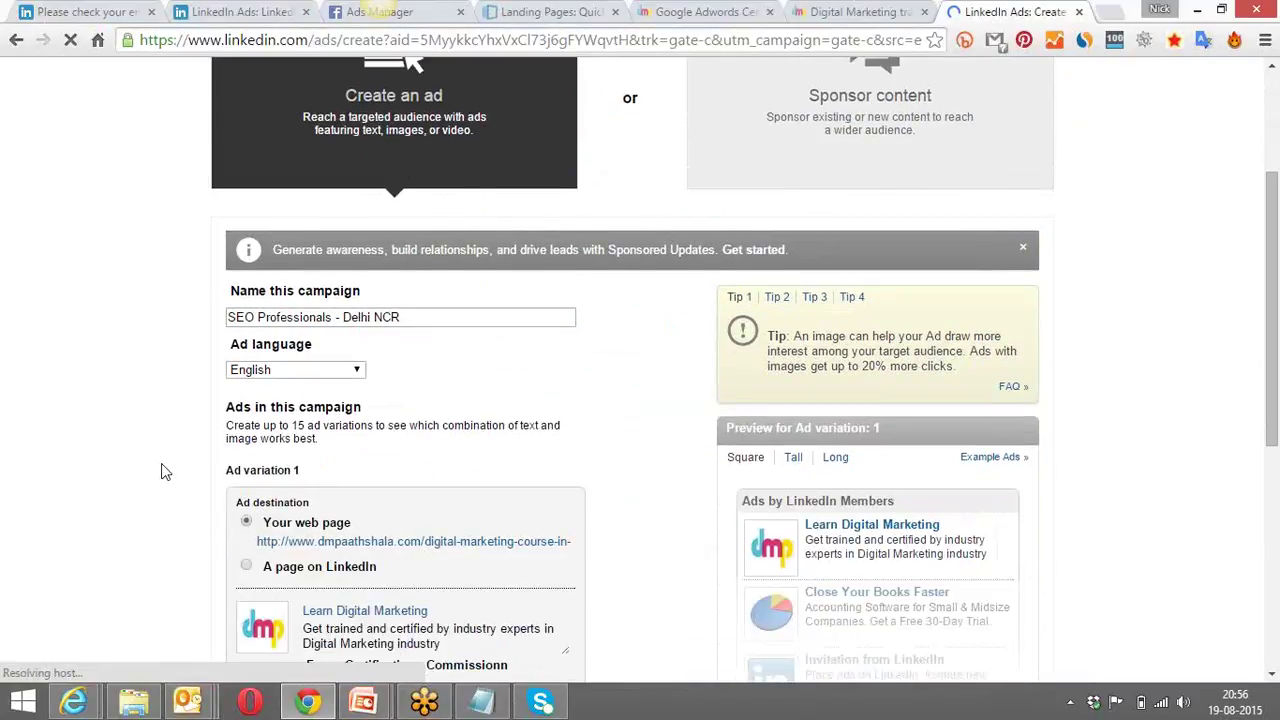
scroll(165, 472, down, 4)
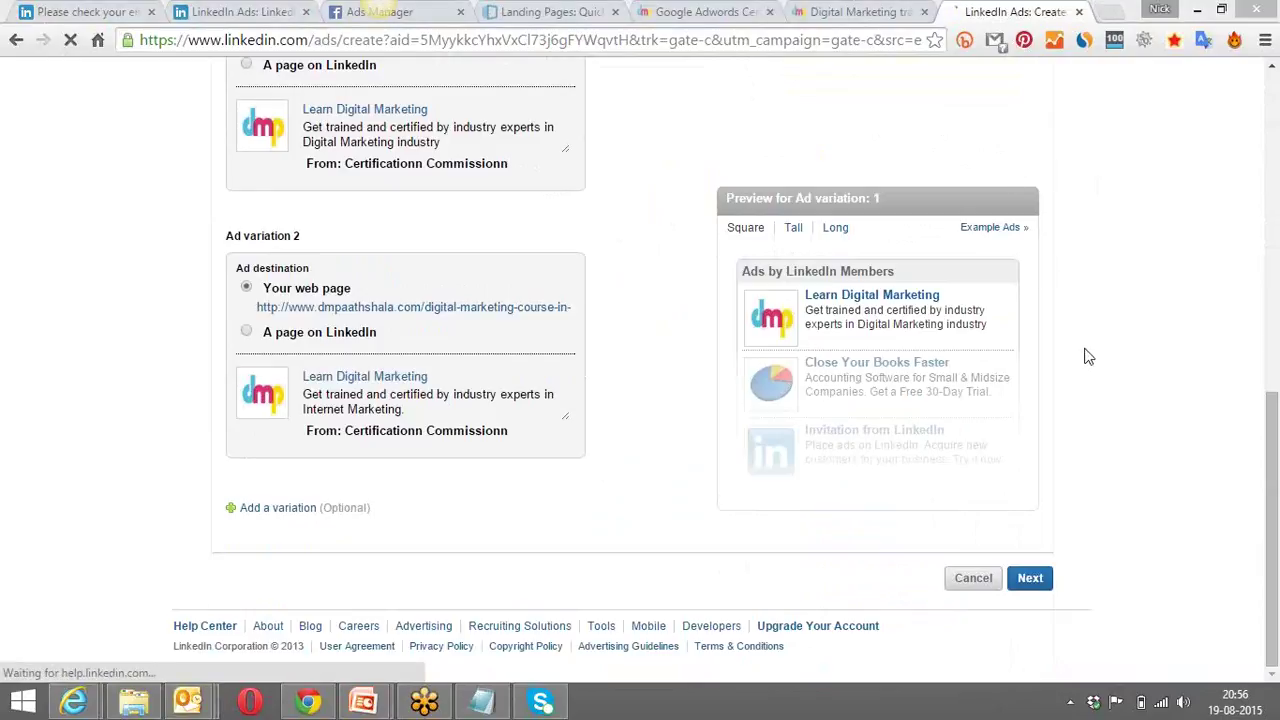
click(1032, 578)
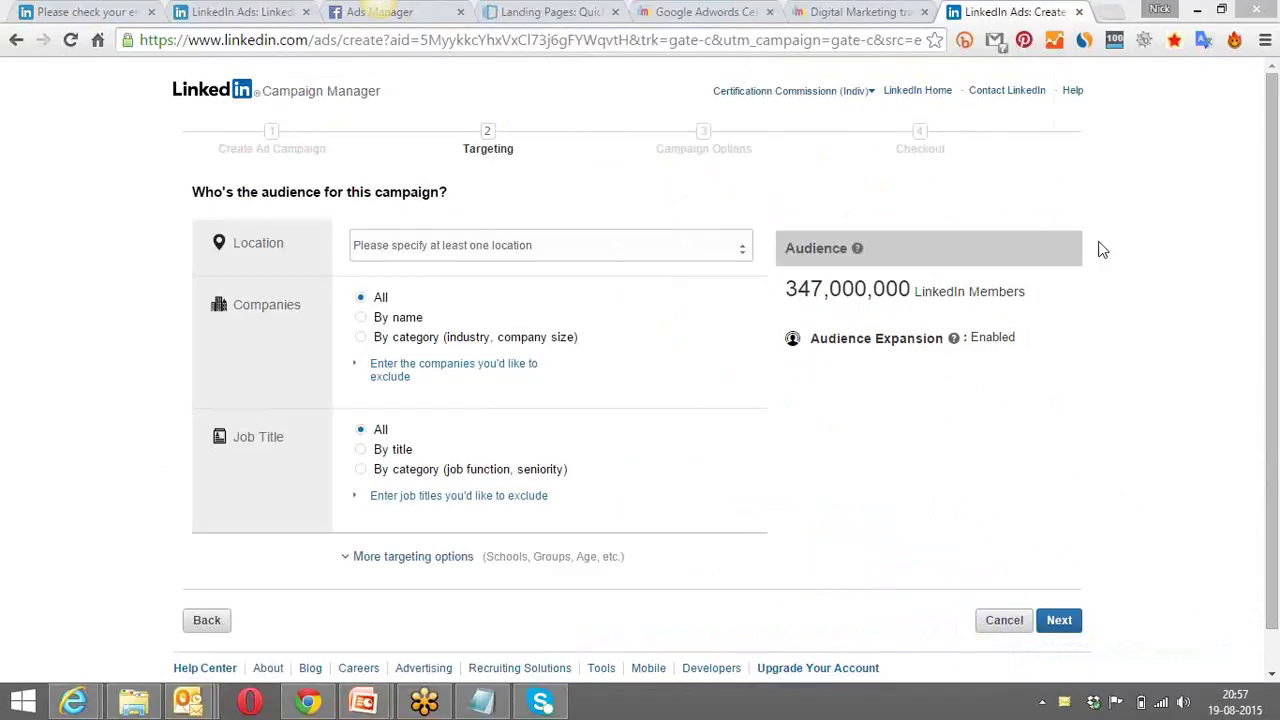
Step: Target New Delhi Area, India via Asia > India > Delhi in the Location list
click(475, 247)
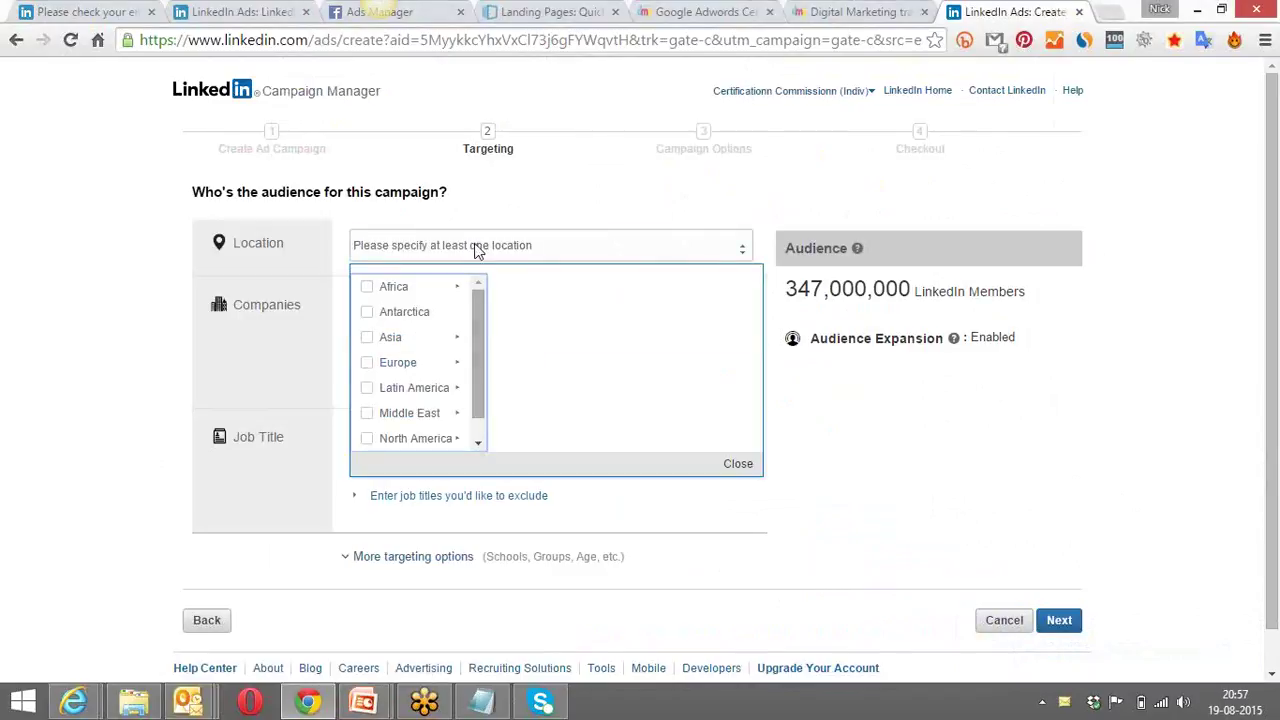
mouse_move(477, 324)
mouse_down()
mouse_move(477, 347)
mouse_move(480, 308)
mouse_up()
click(367, 338)
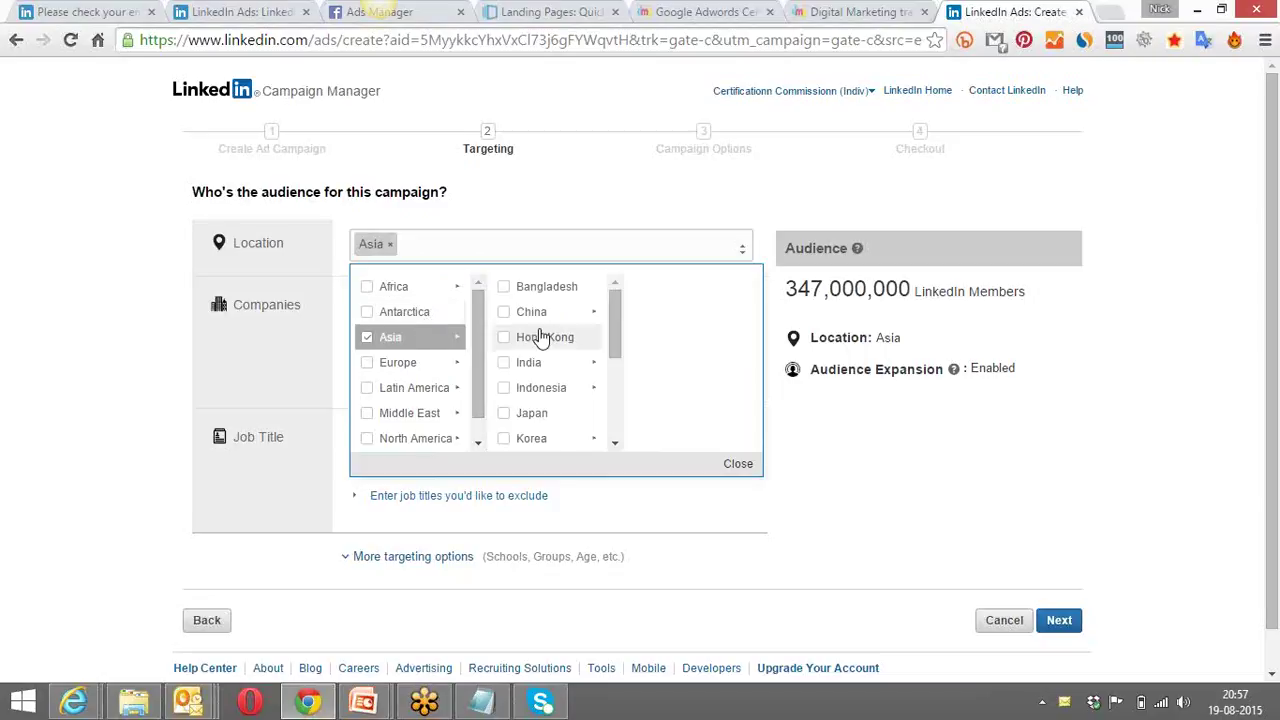
click(505, 363)
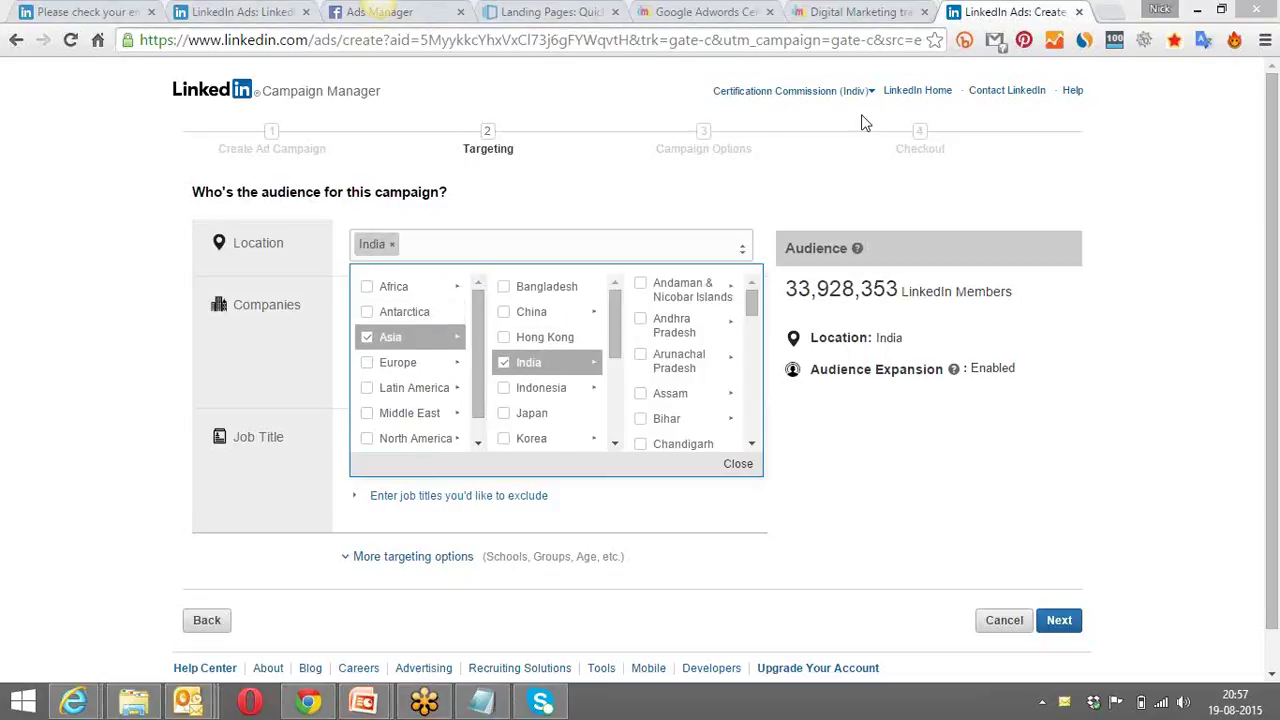
mouse_move(857, 248)
drag(751, 300, 756, 338)
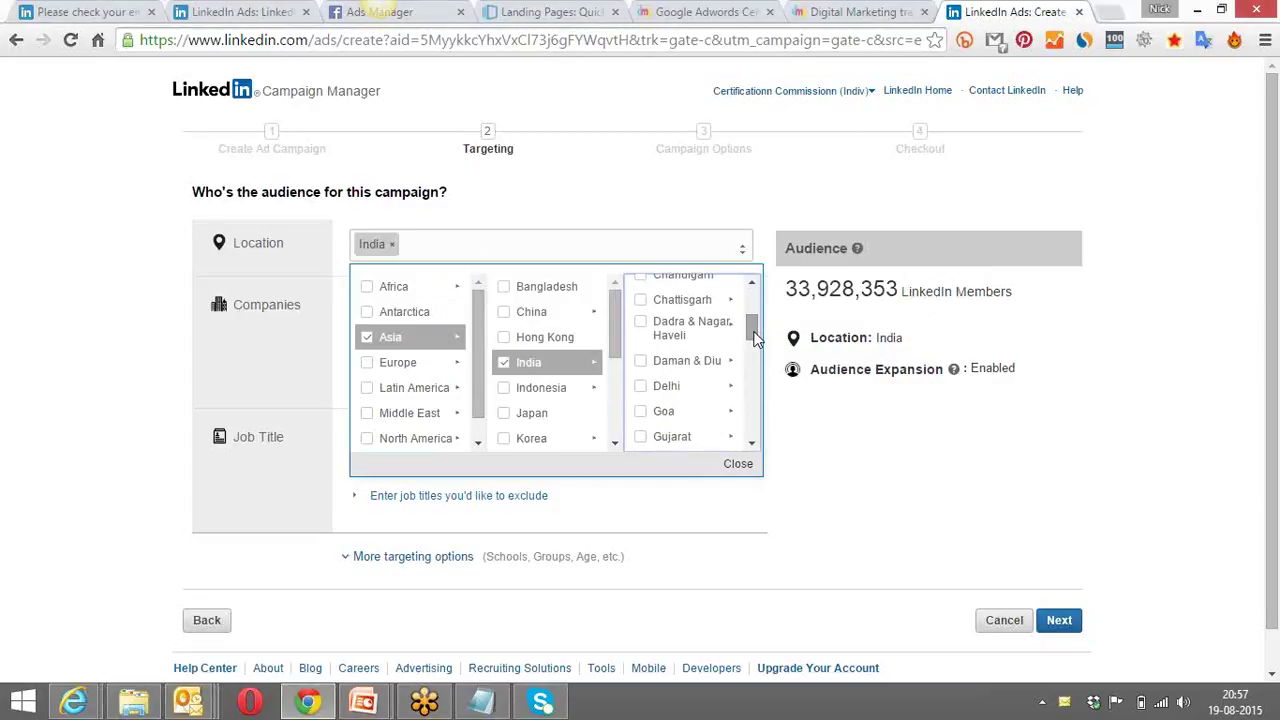
click(641, 388)
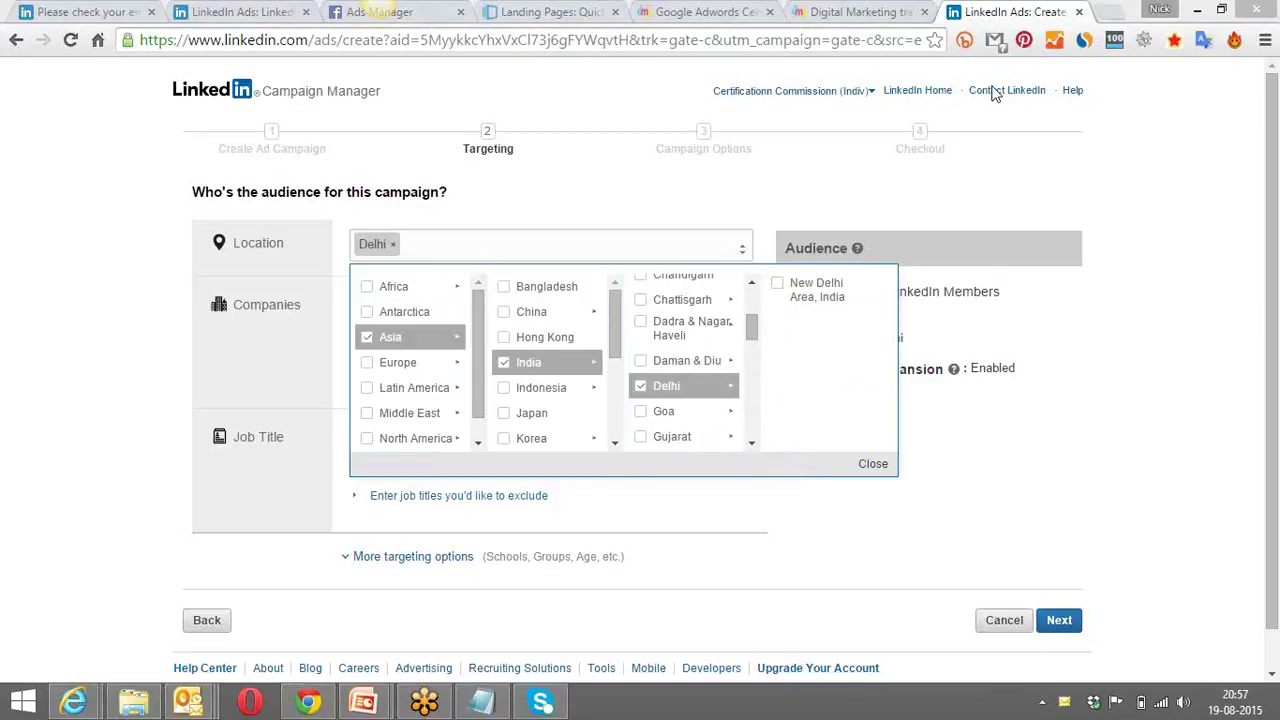
click(779, 285)
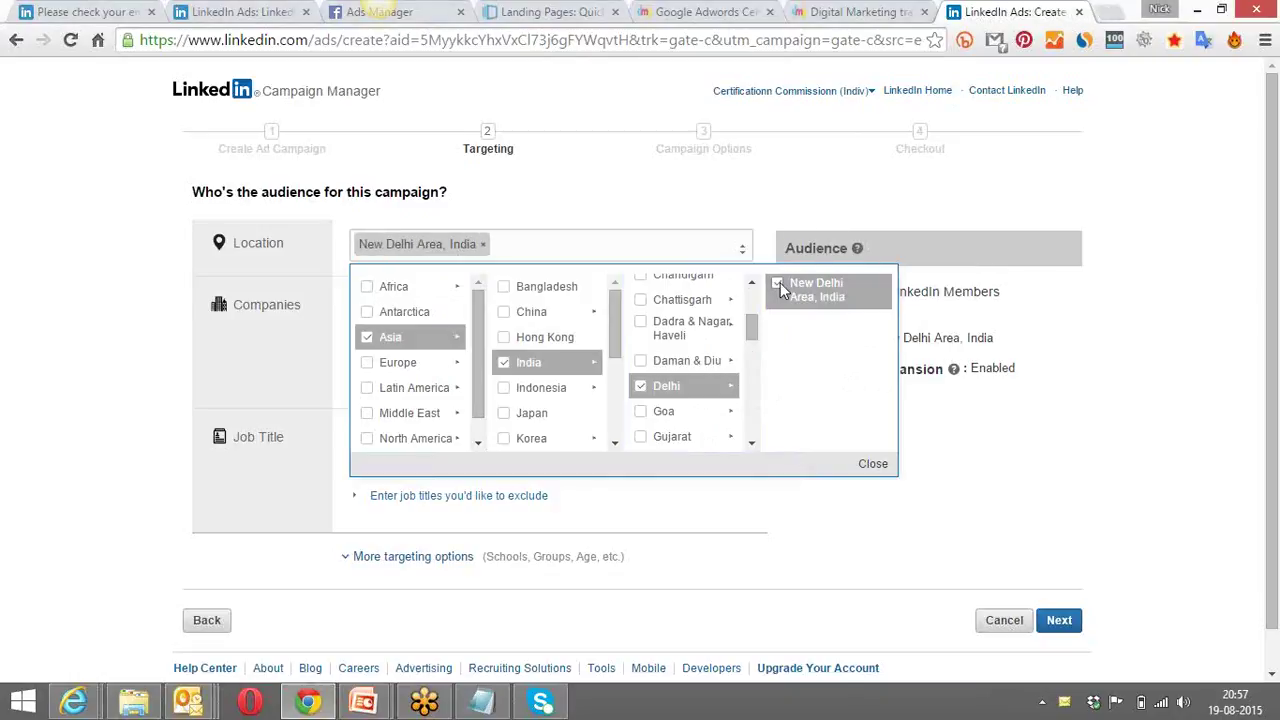
Step: Add Uttar Pradesh as a target location
drag(747, 326, 757, 421)
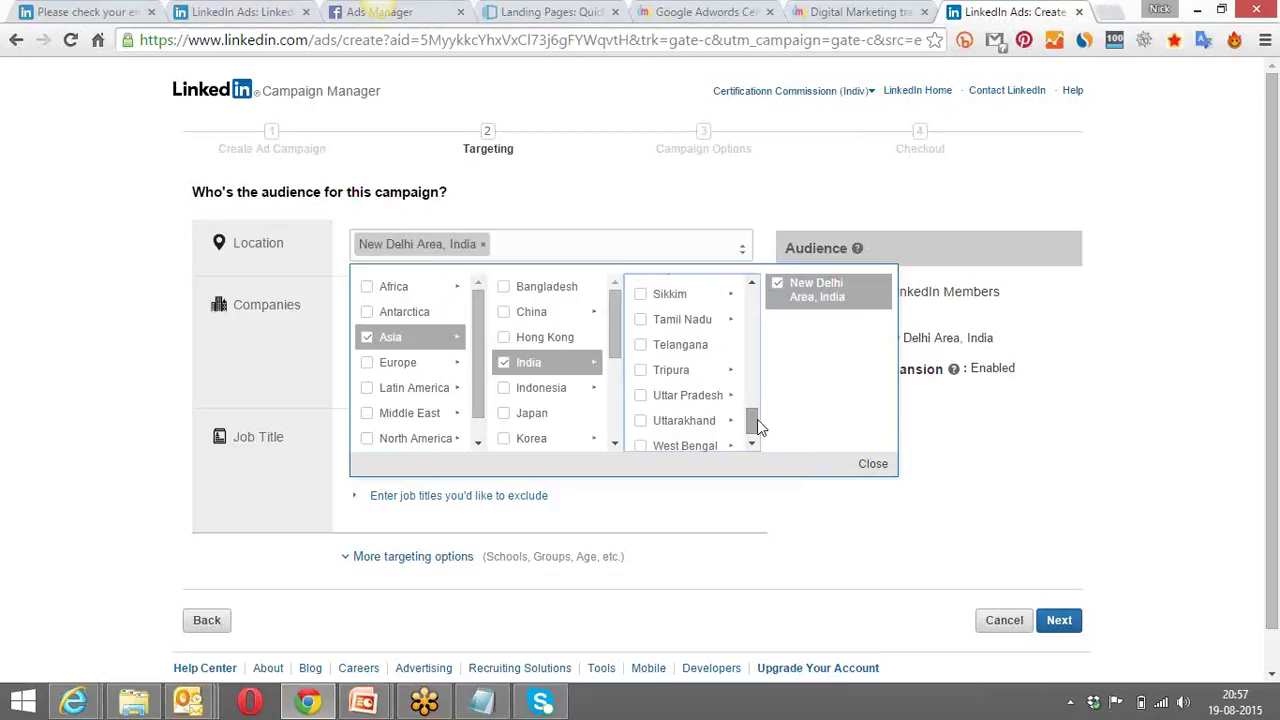
click(641, 398)
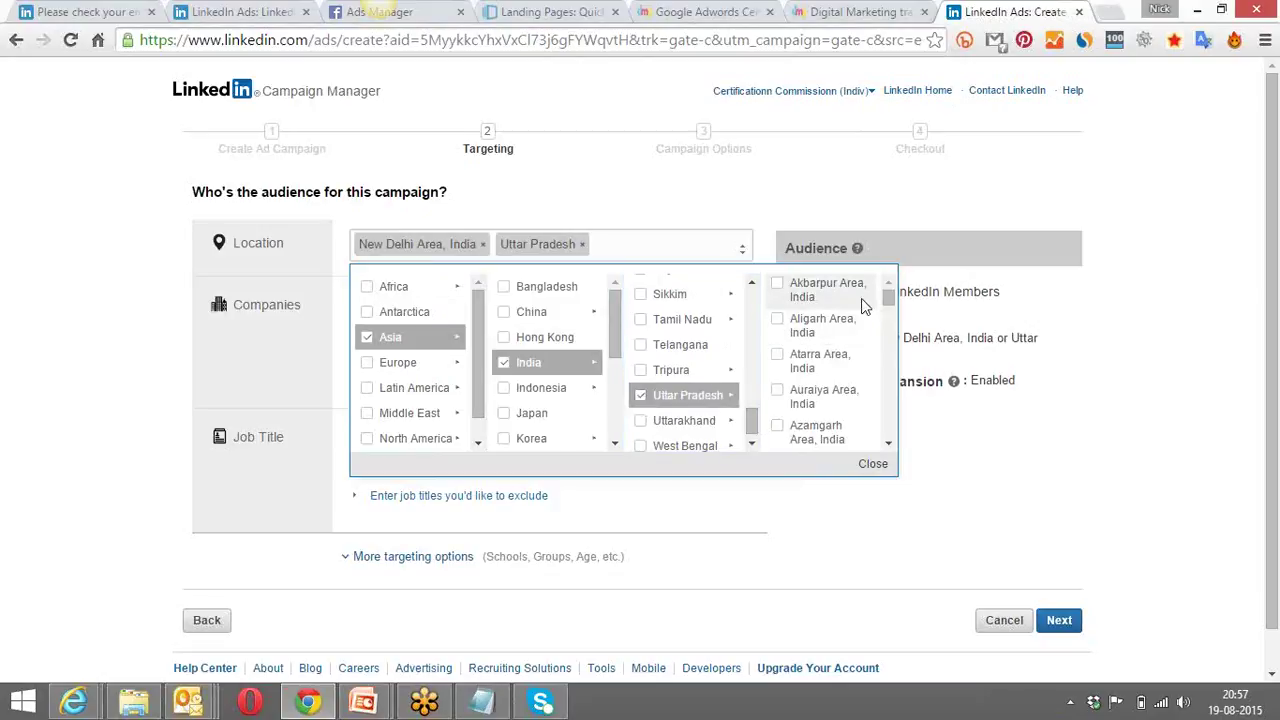
drag(889, 303, 891, 347)
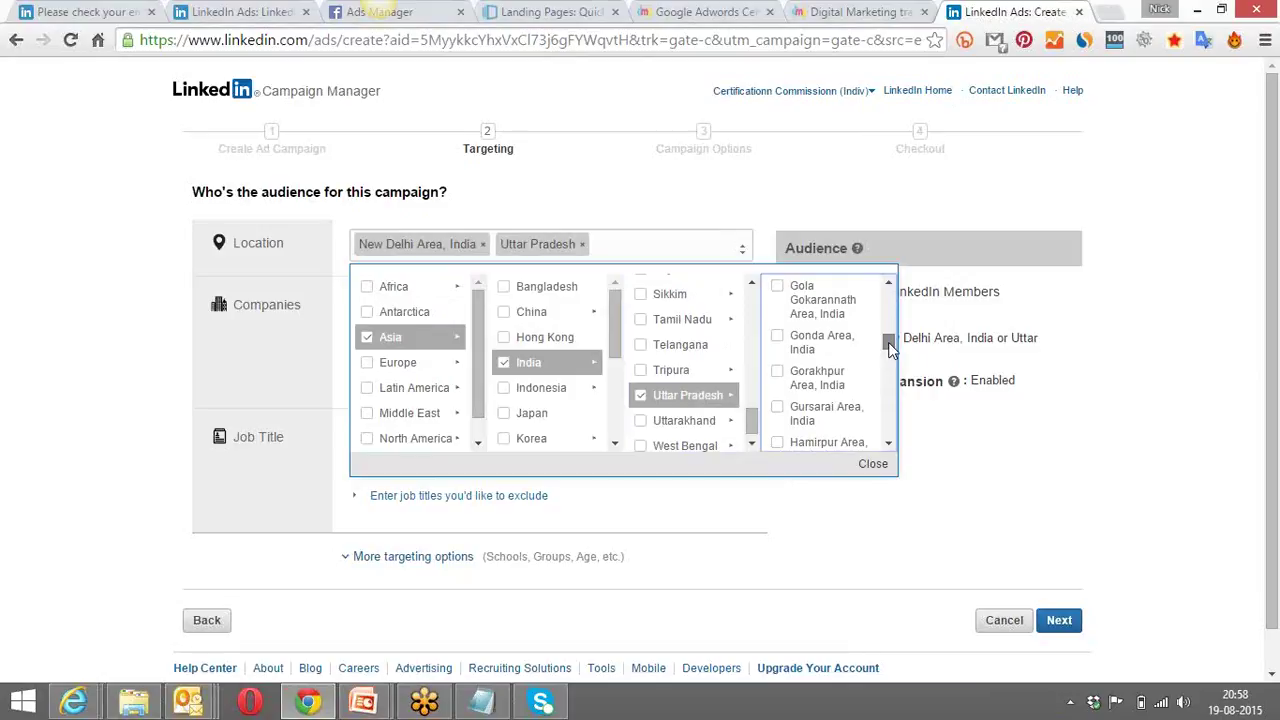
drag(891, 348, 891, 352)
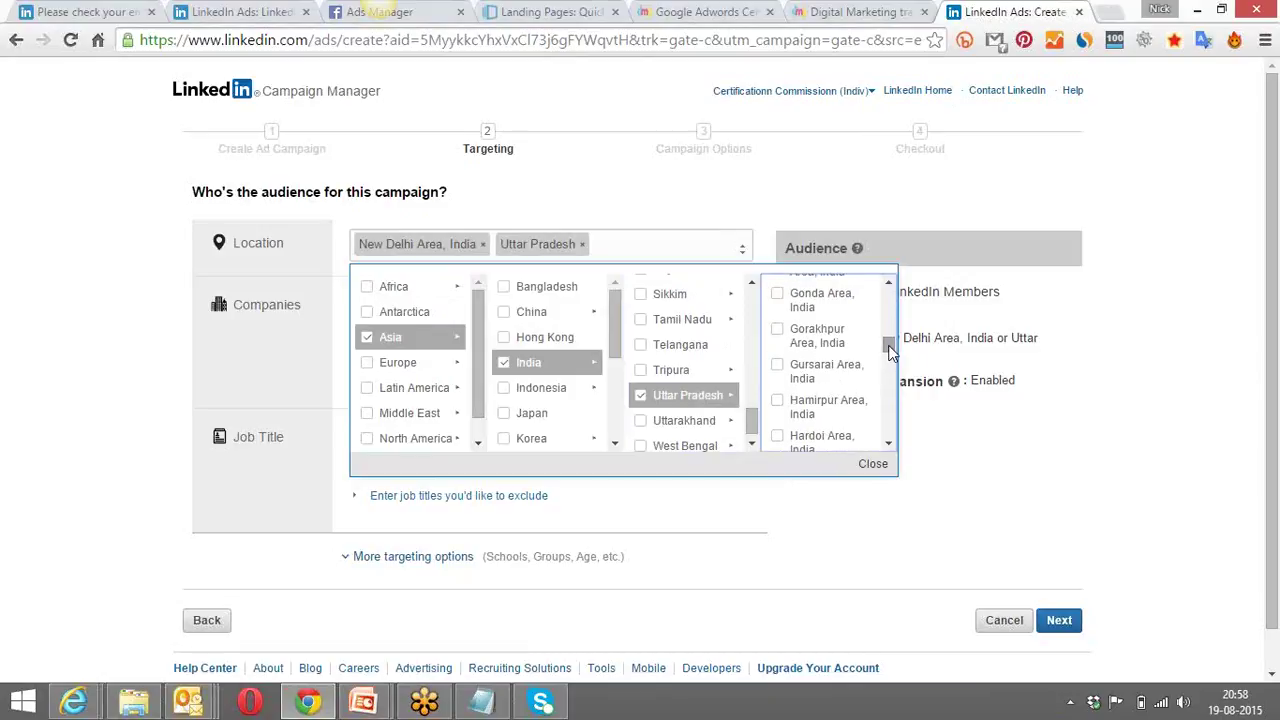
Step: Check Noida Area, India under Uttar Pradesh
click(642, 399)
drag(889, 343, 891, 391)
click(781, 432)
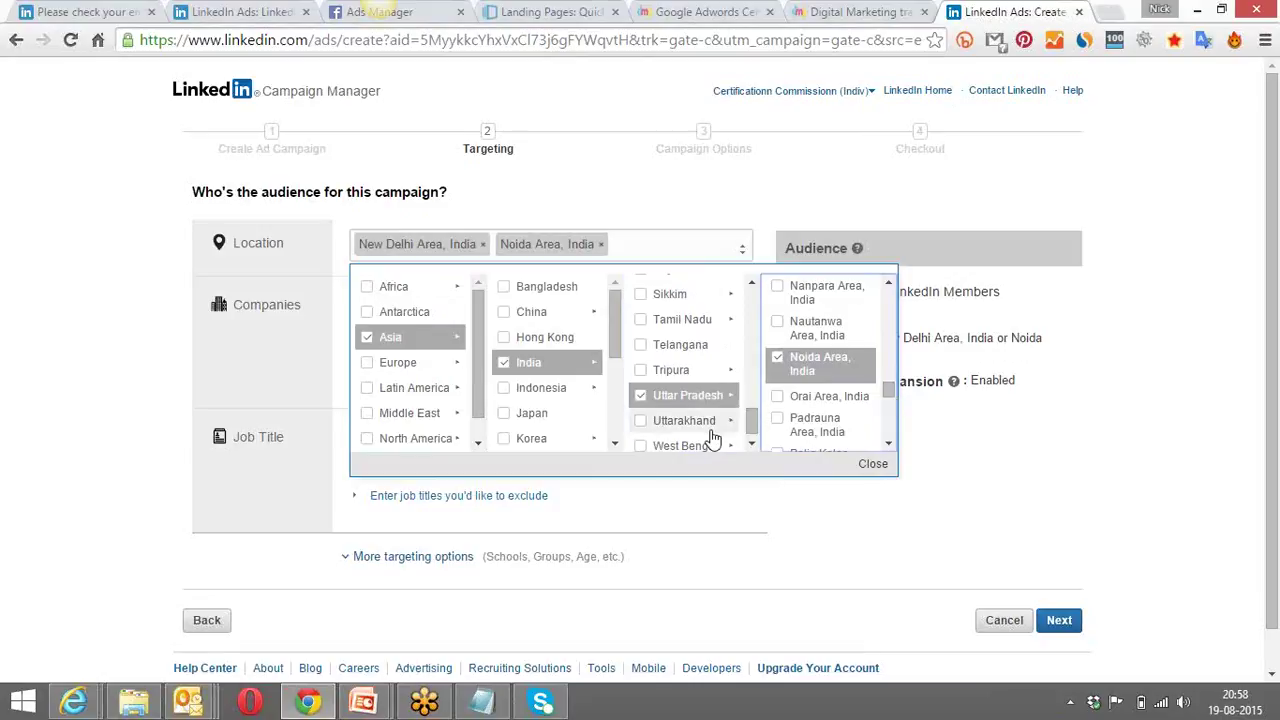
Step: Add Gurgaon, India from Haryana and close the location picker
scroll(757, 418, up, 1)
scroll(757, 418, up, 4)
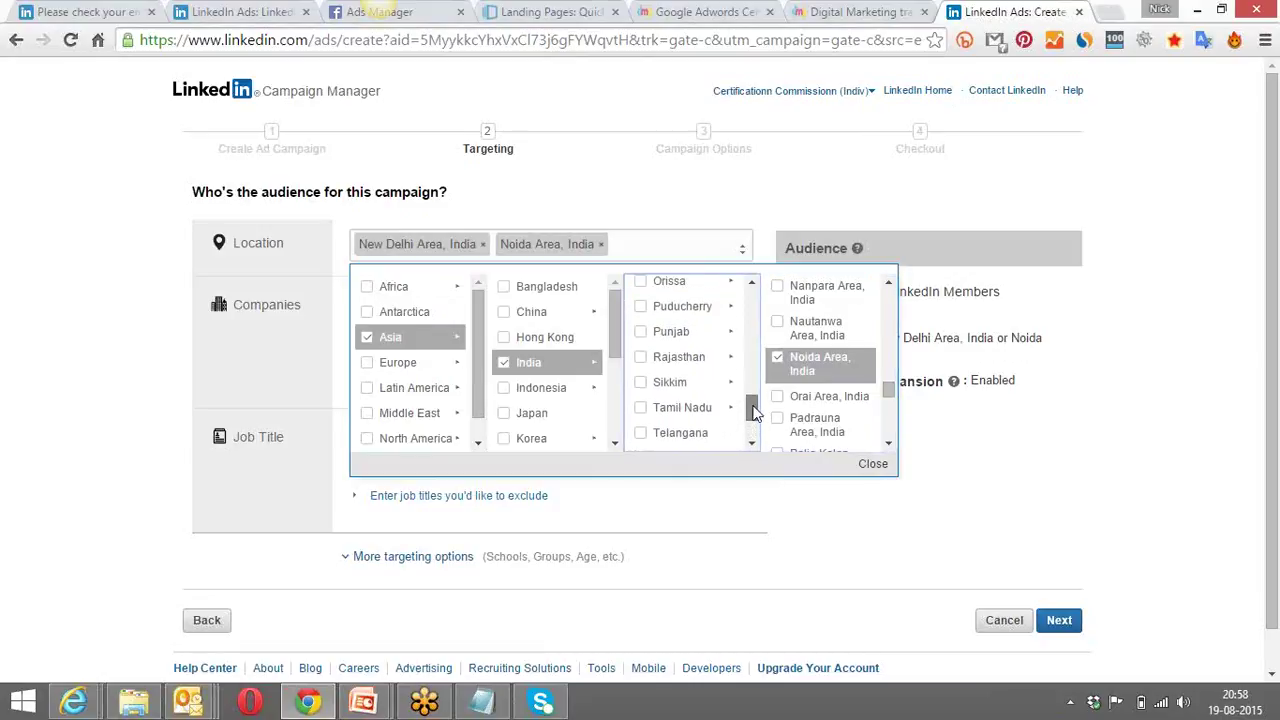
drag(751, 381, 750, 344)
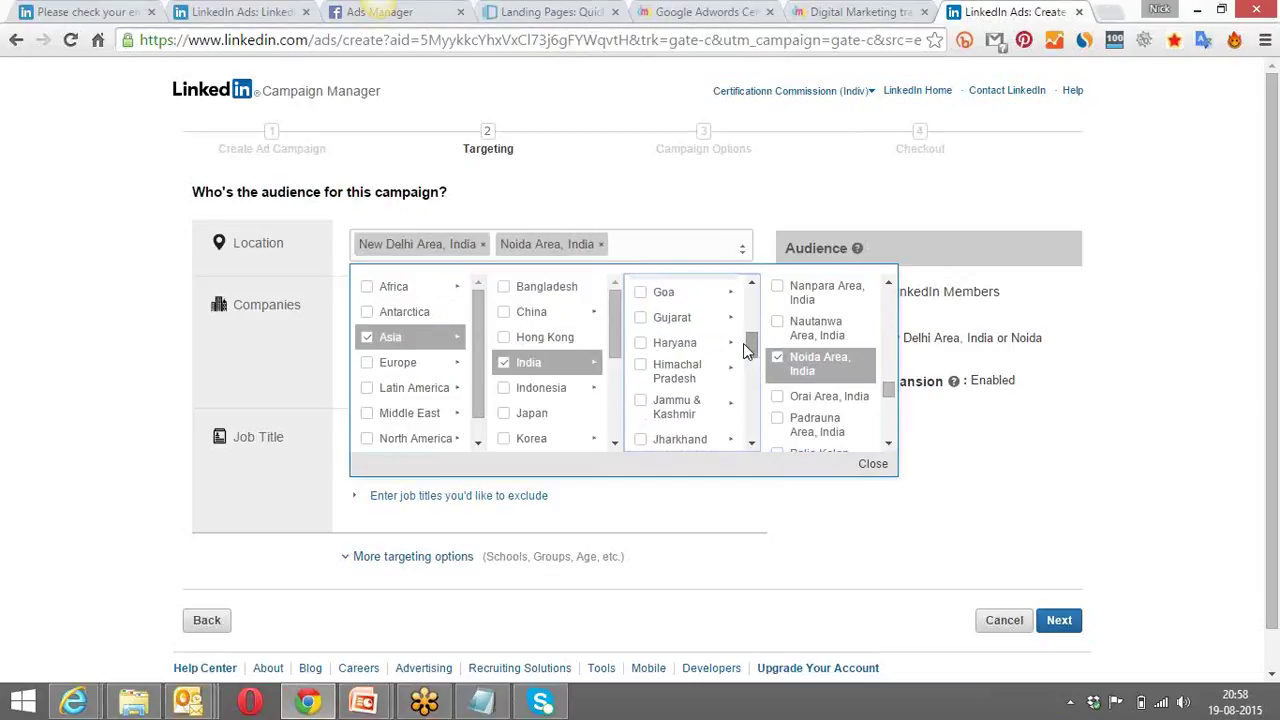
click(641, 343)
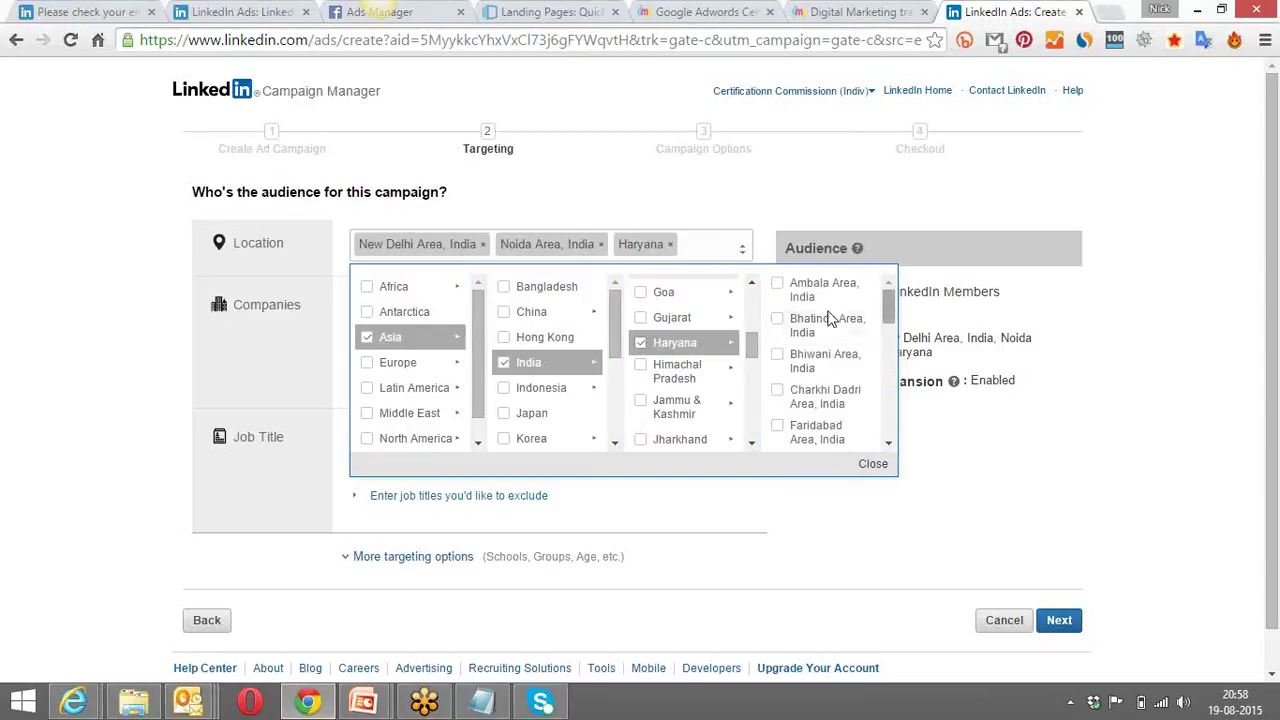
drag(892, 298, 894, 346)
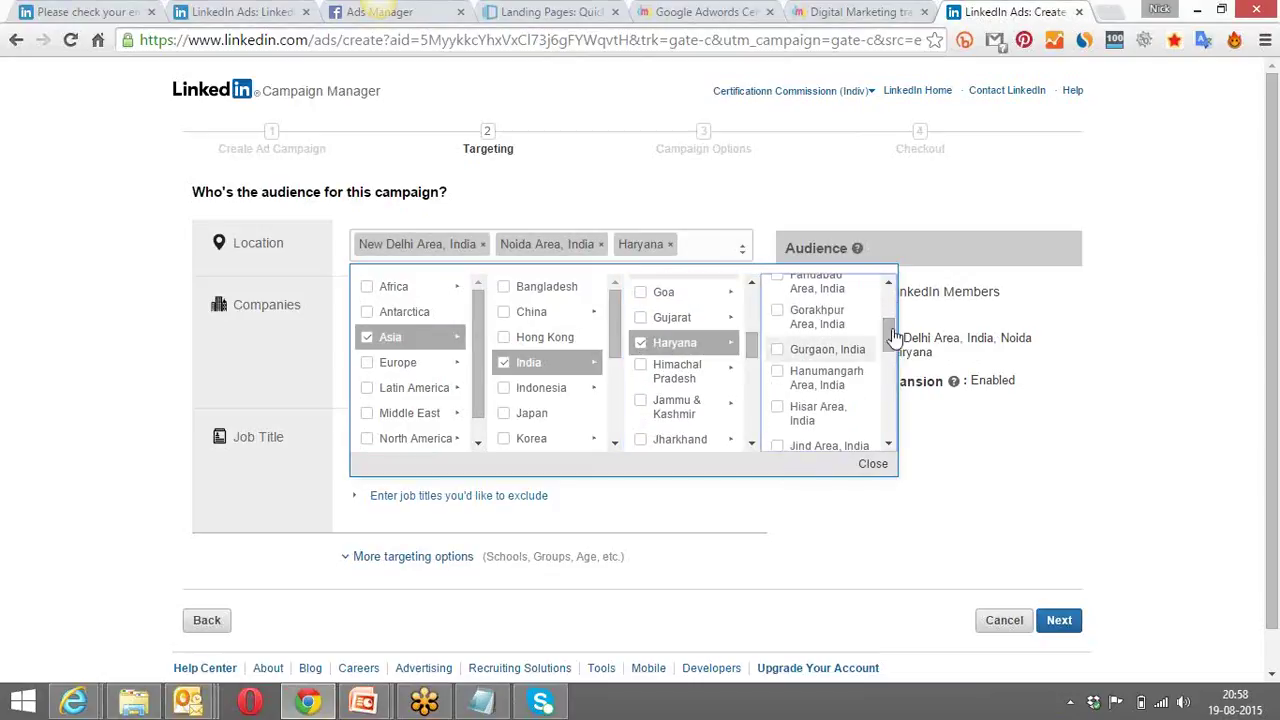
click(778, 350)
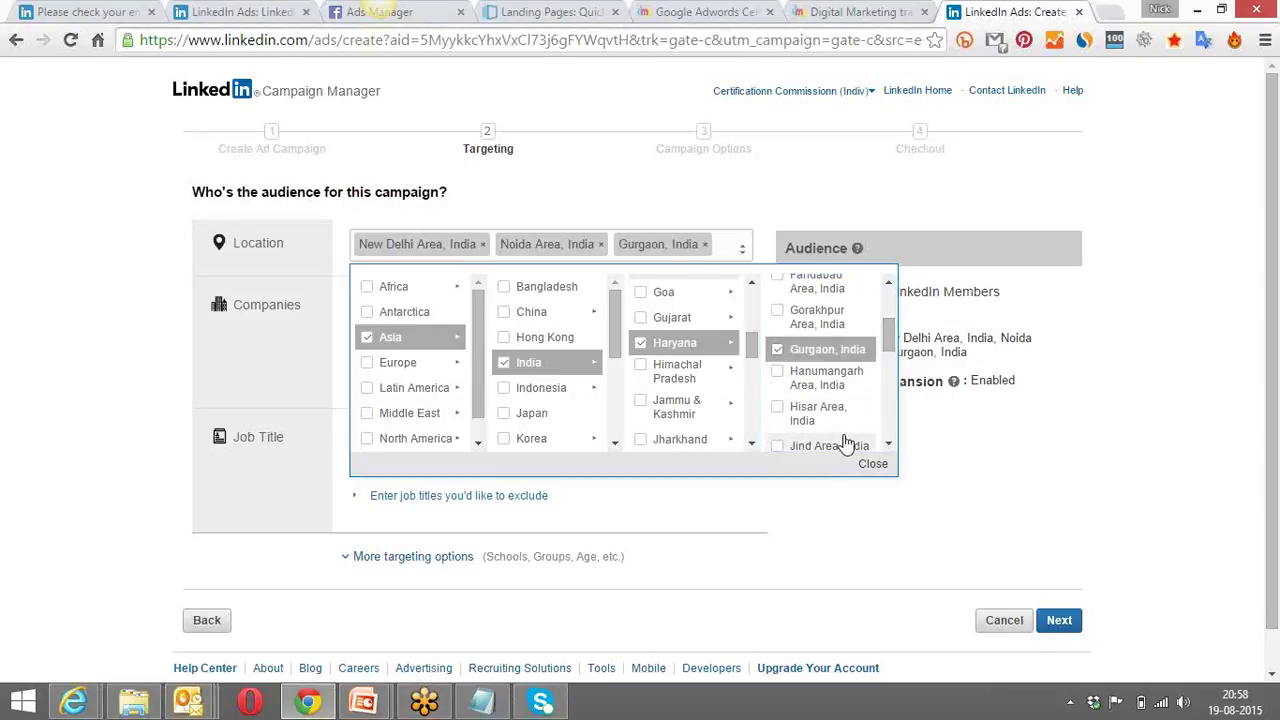
click(872, 465)
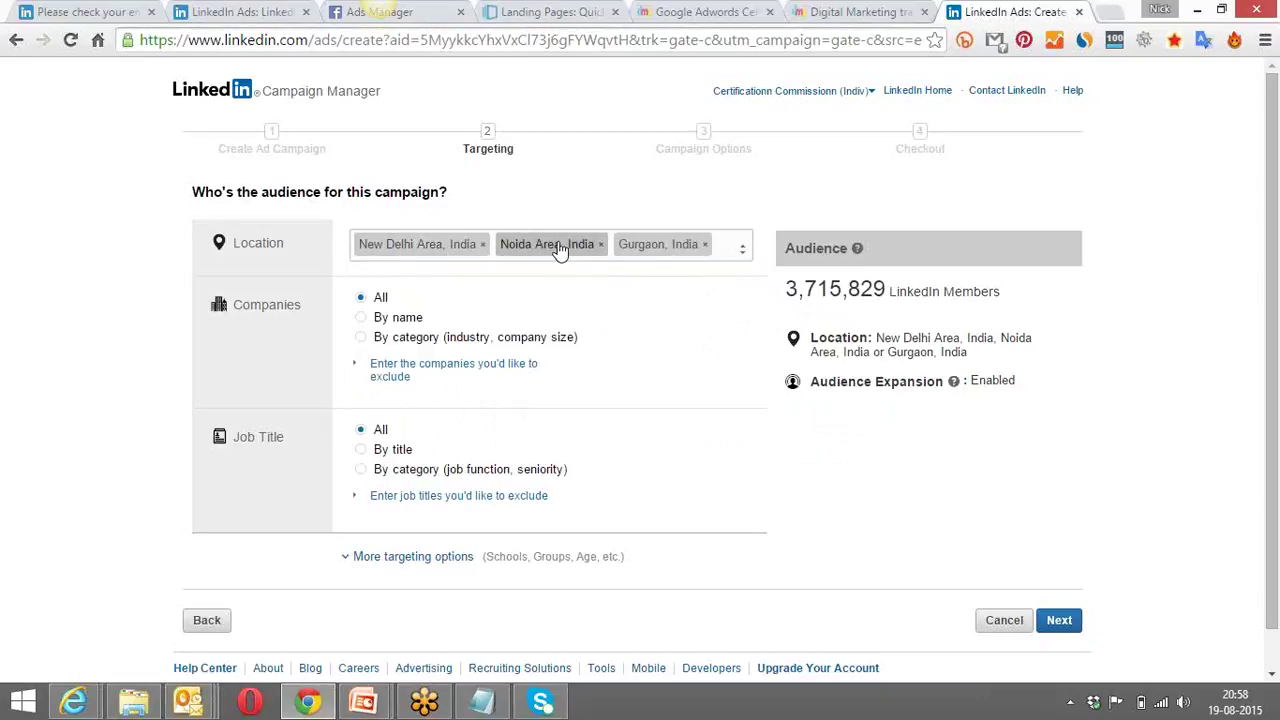
click(742, 252)
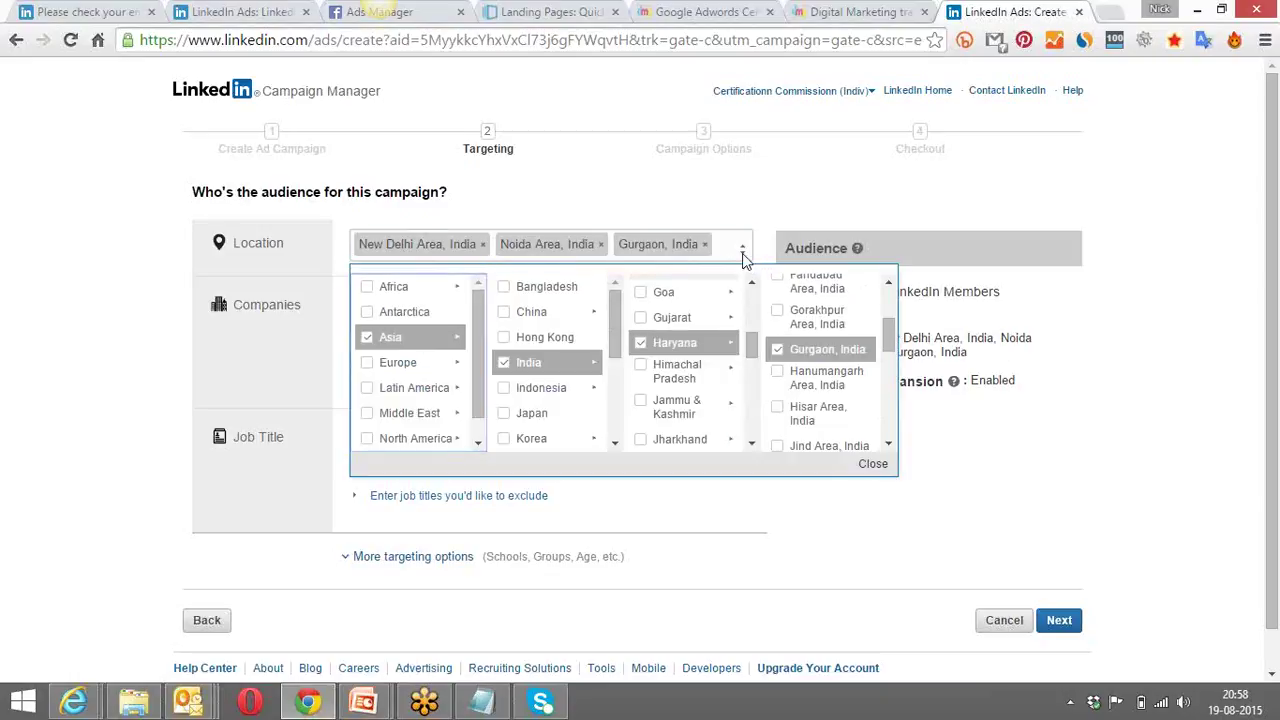
drag(751, 343, 752, 424)
click(700, 397)
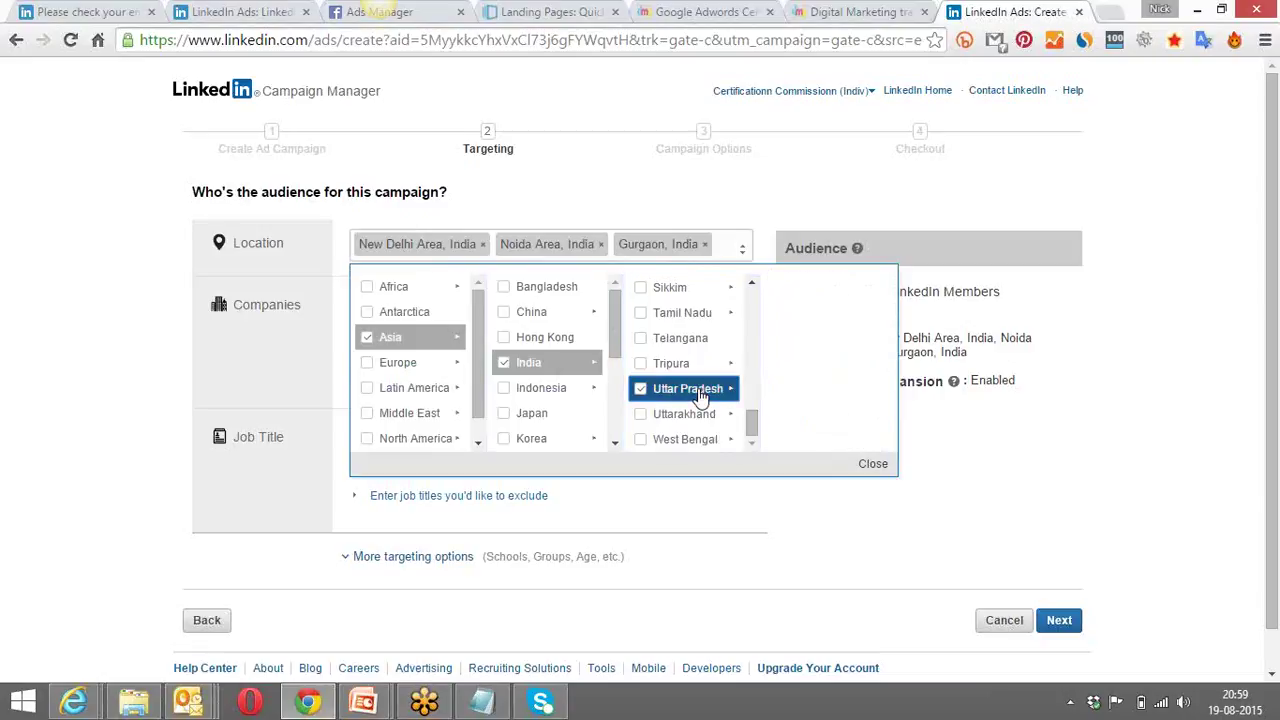
drag(886, 292, 889, 353)
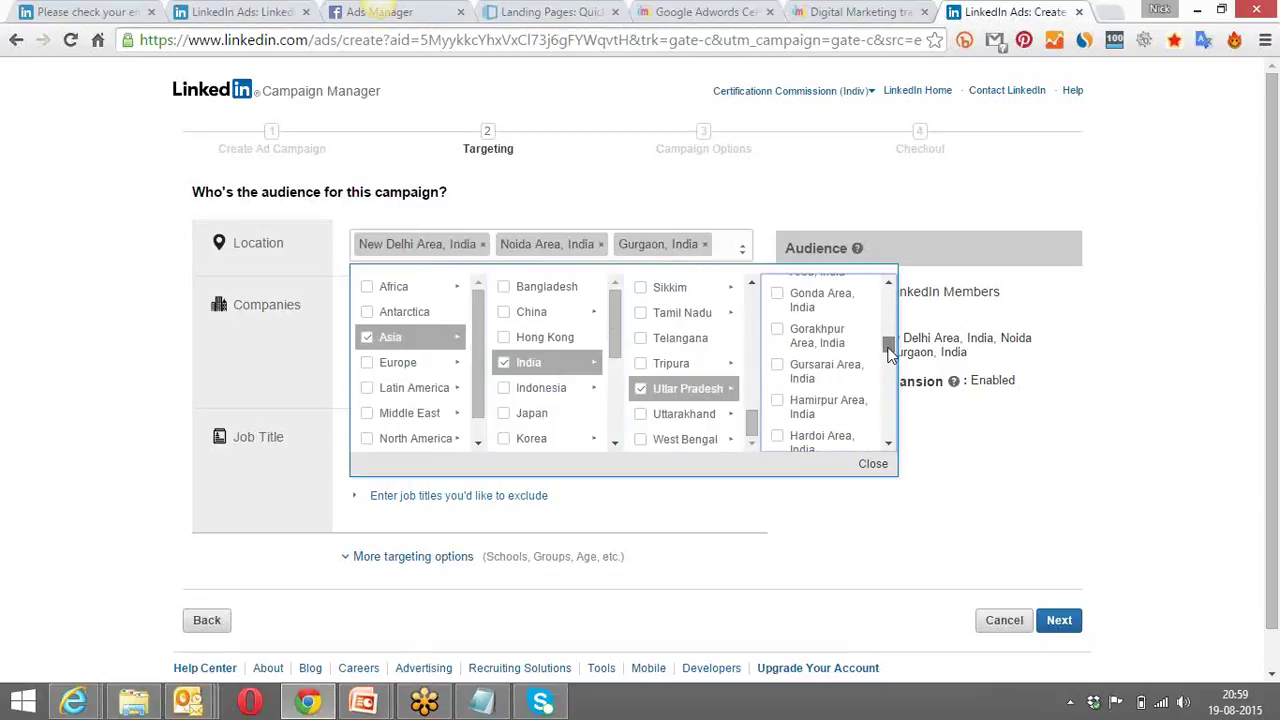
click(885, 540)
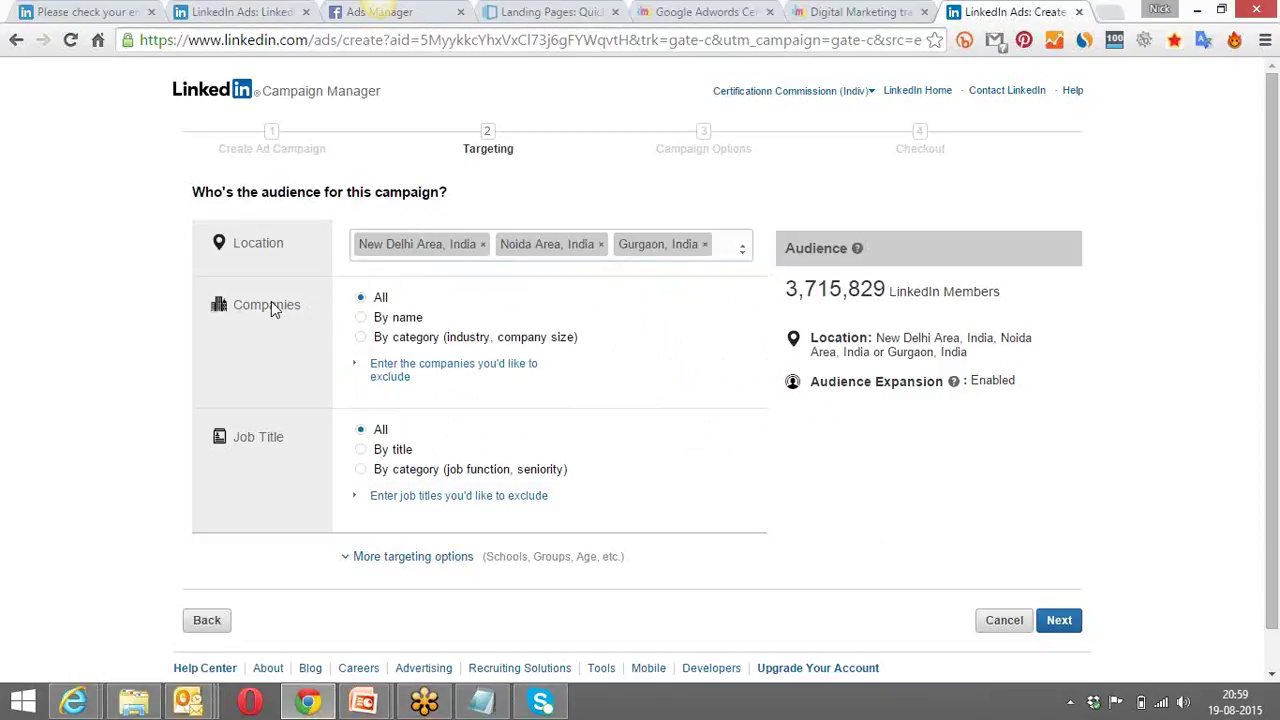
click(361, 318)
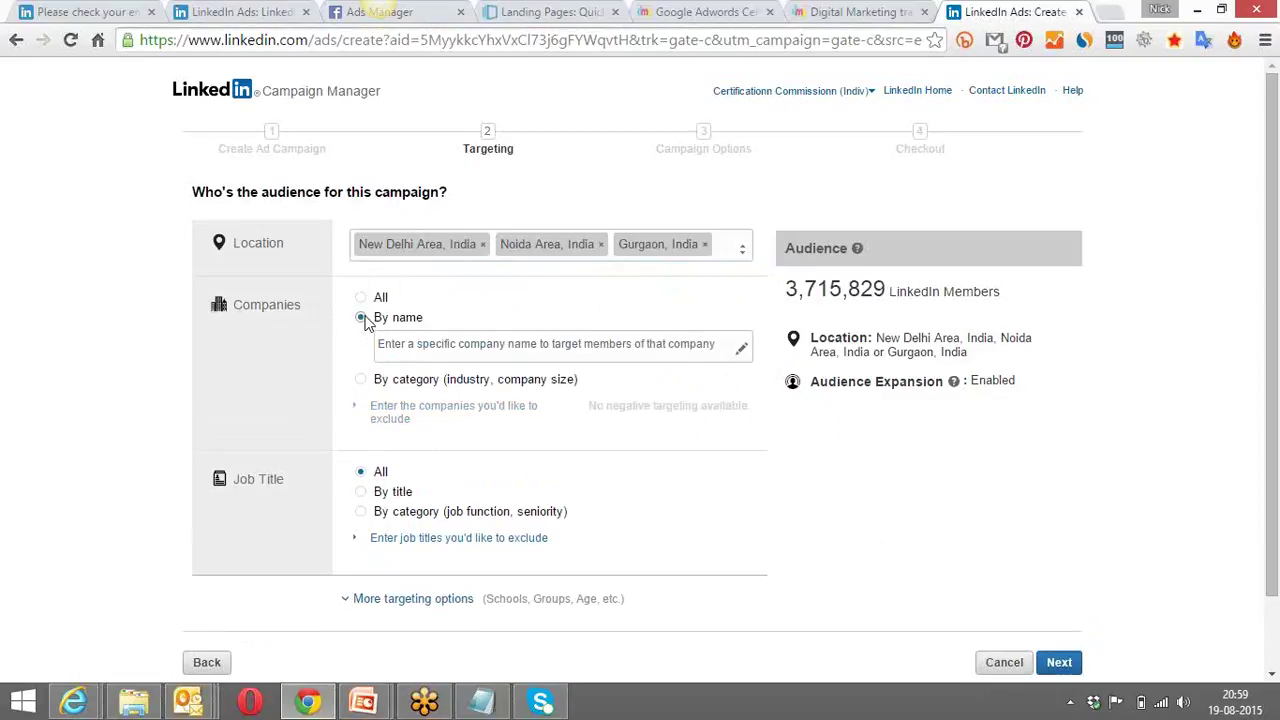
click(413, 343)
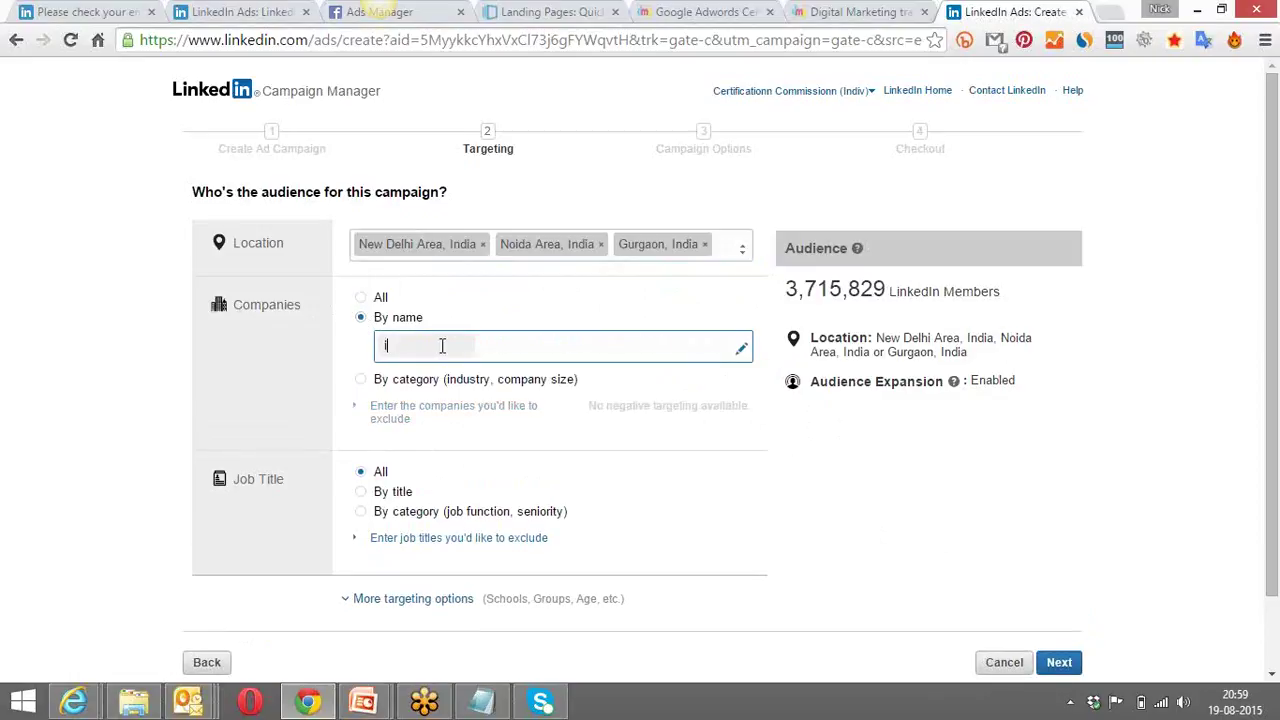
text(infosy)
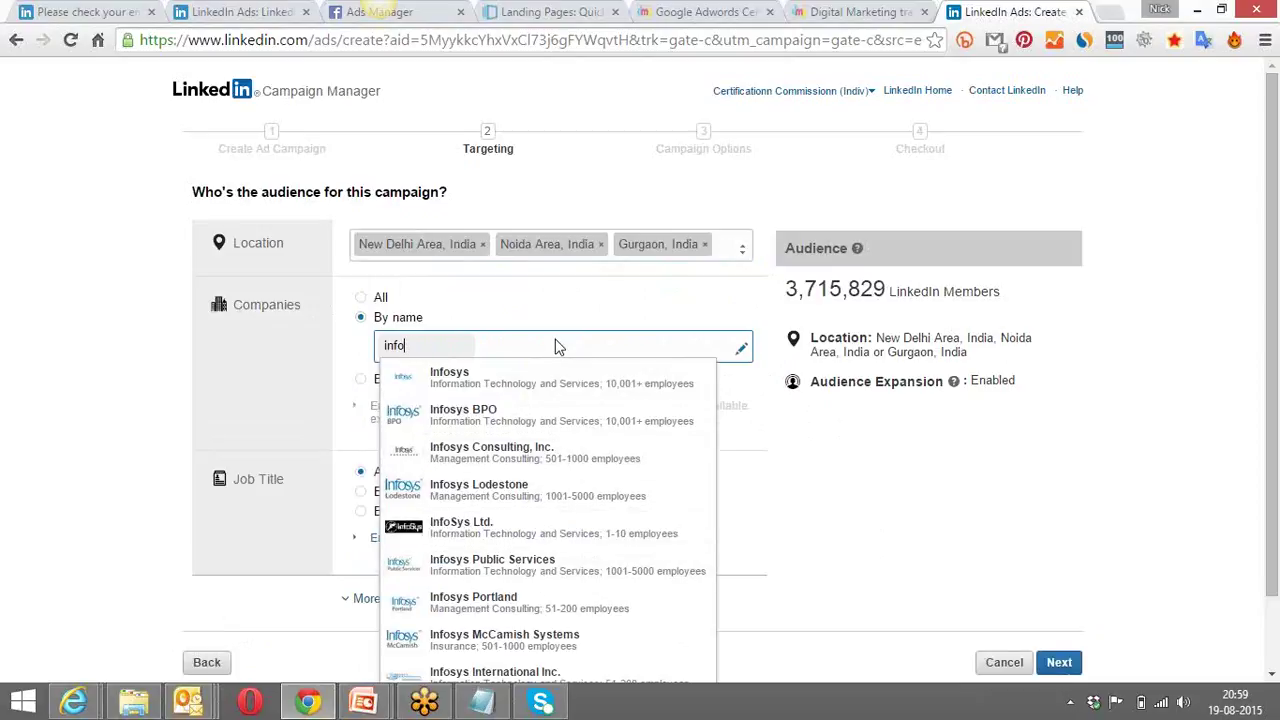
key(BackSpace)
key(BackSpace)
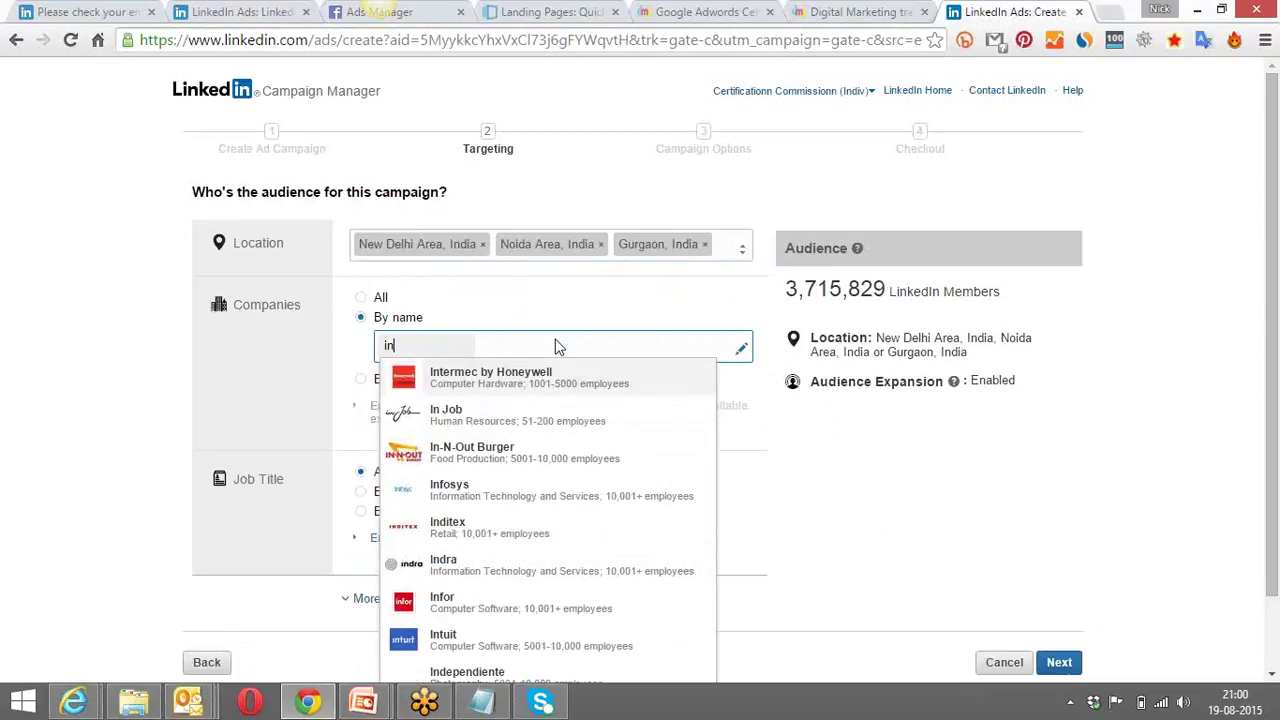
key(BackSpace)
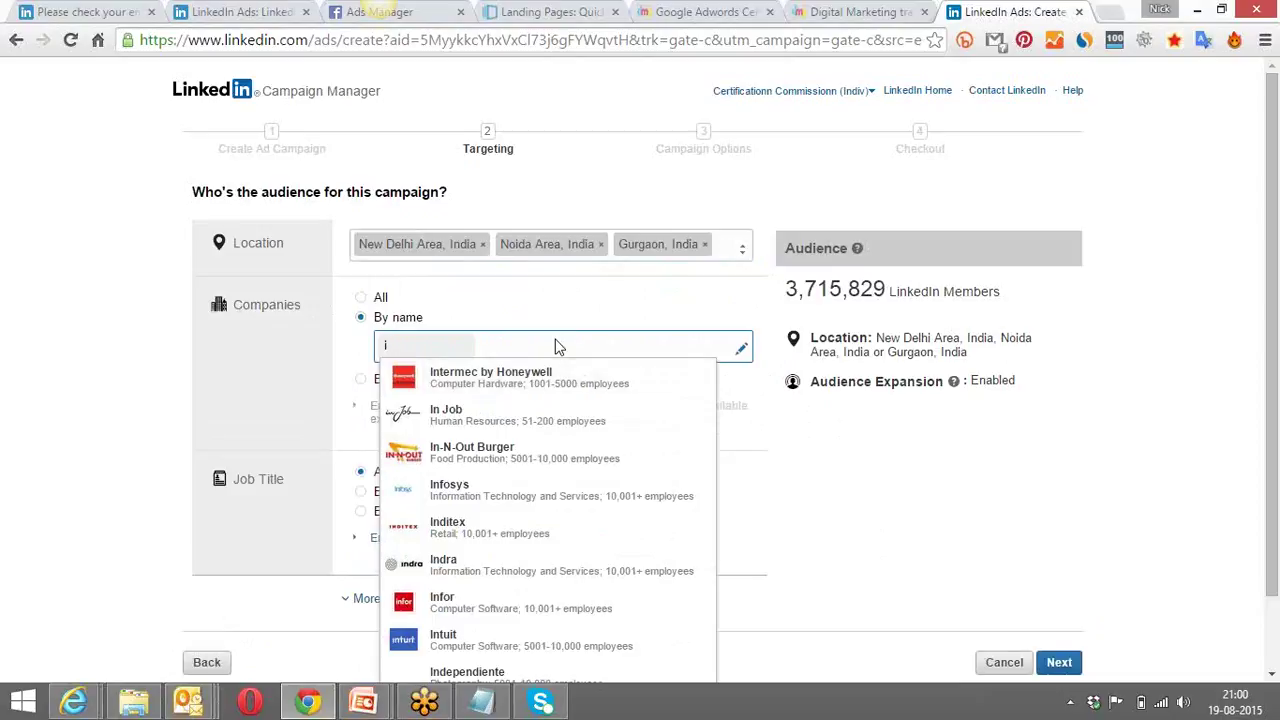
key(BackSpace)
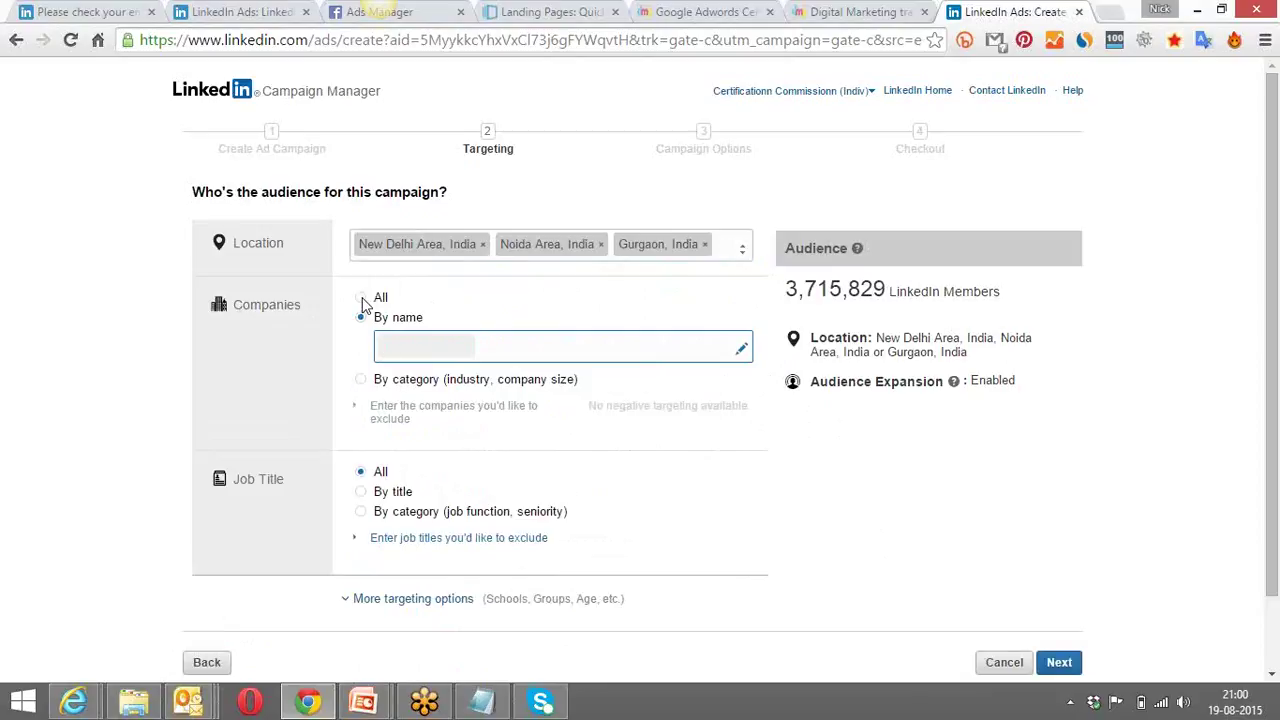
click(361, 298)
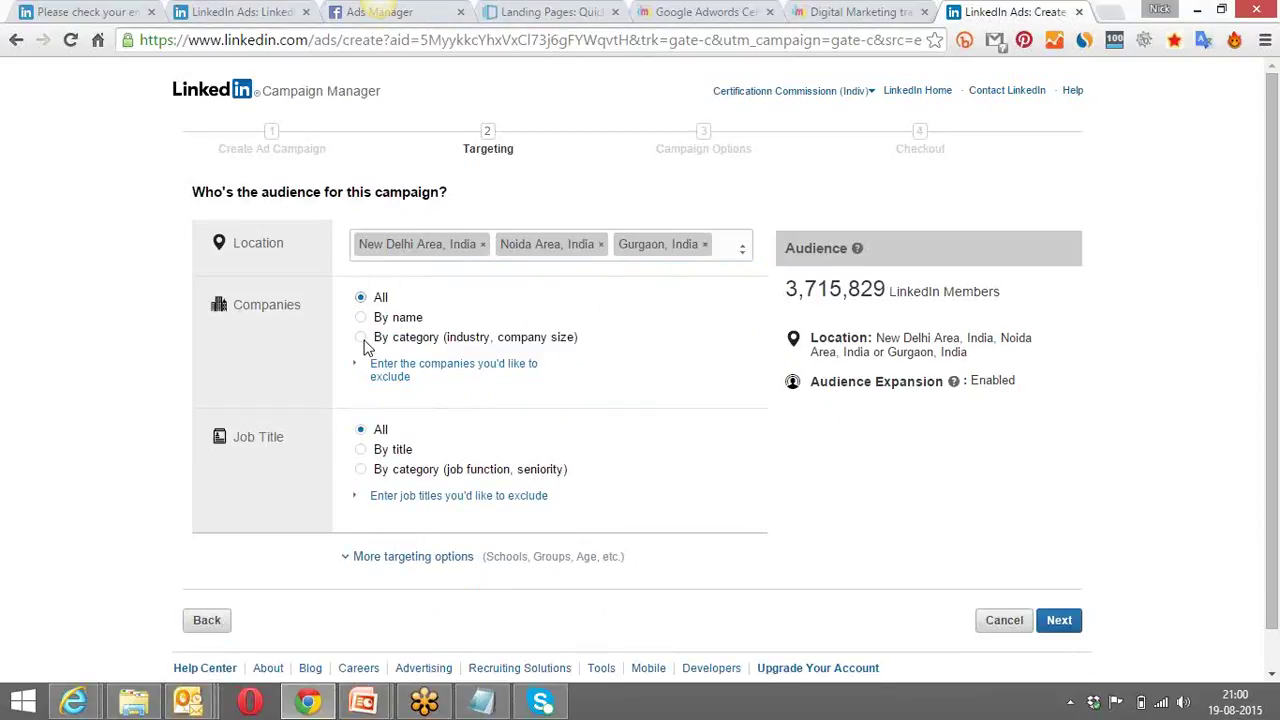
Step: Switch Companies targeting to By category and open the Industry list
click(361, 338)
click(428, 371)
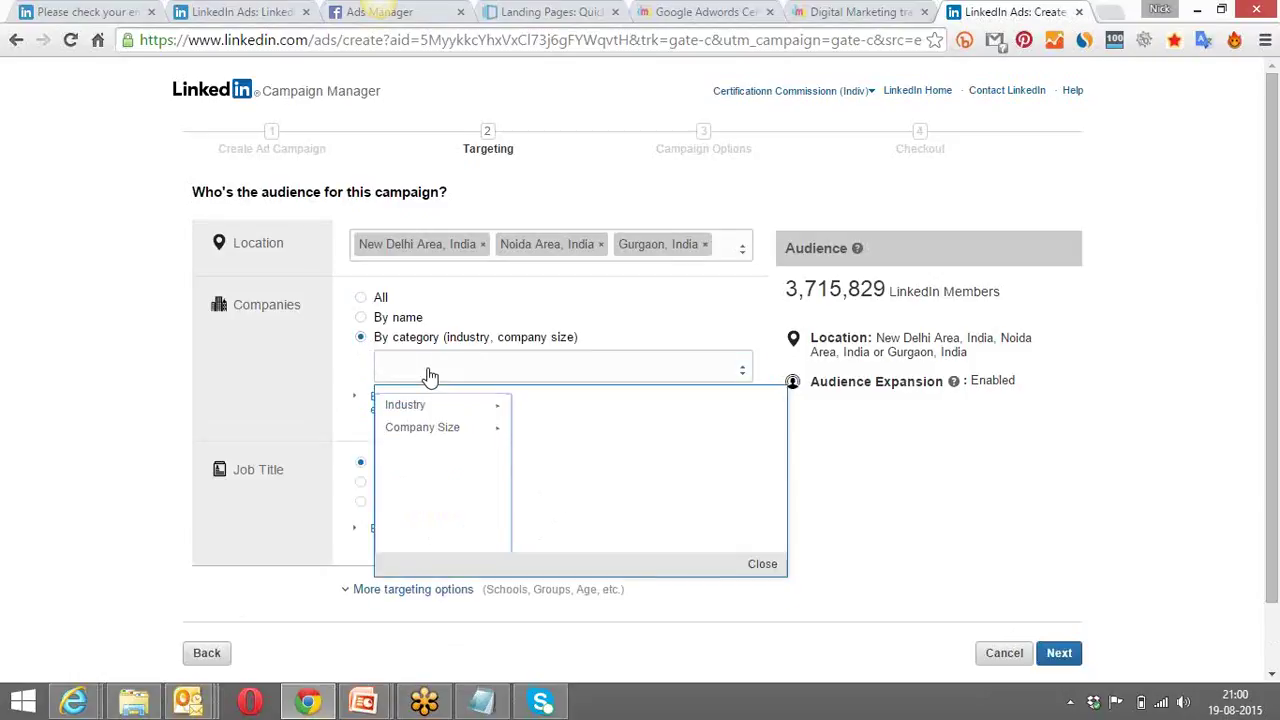
mouse_move(443, 414)
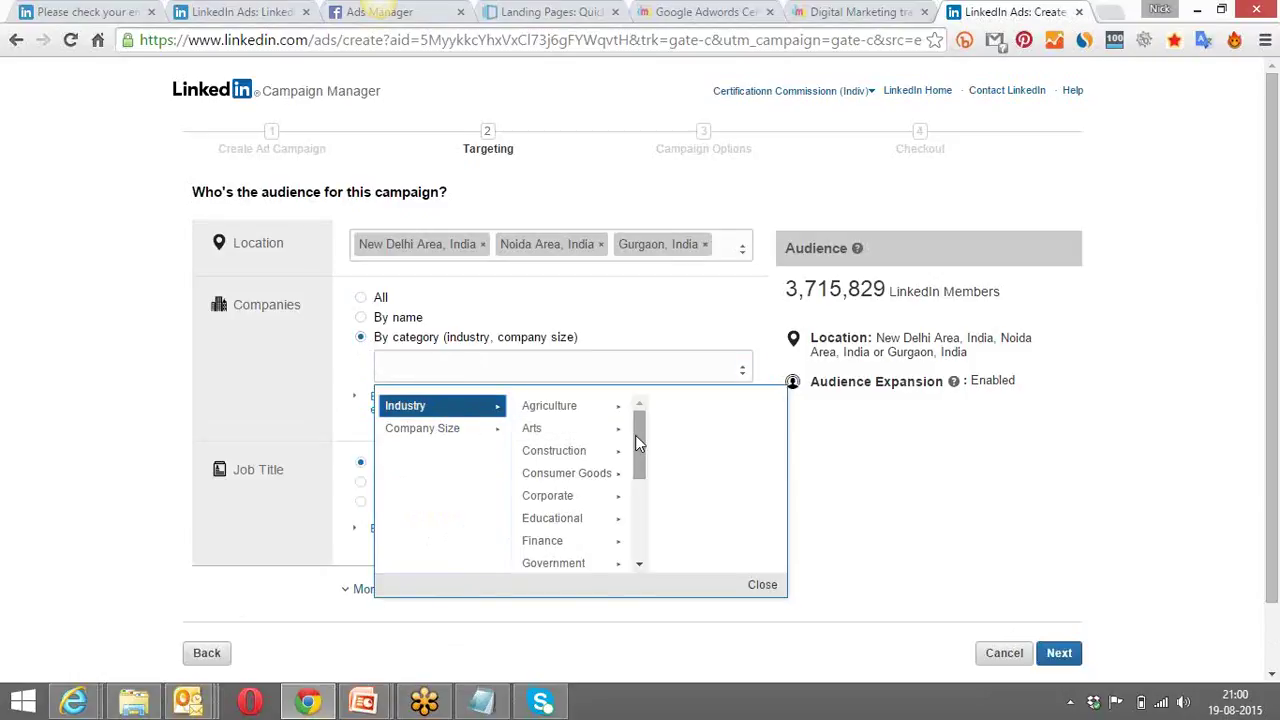
drag(637, 438, 641, 501)
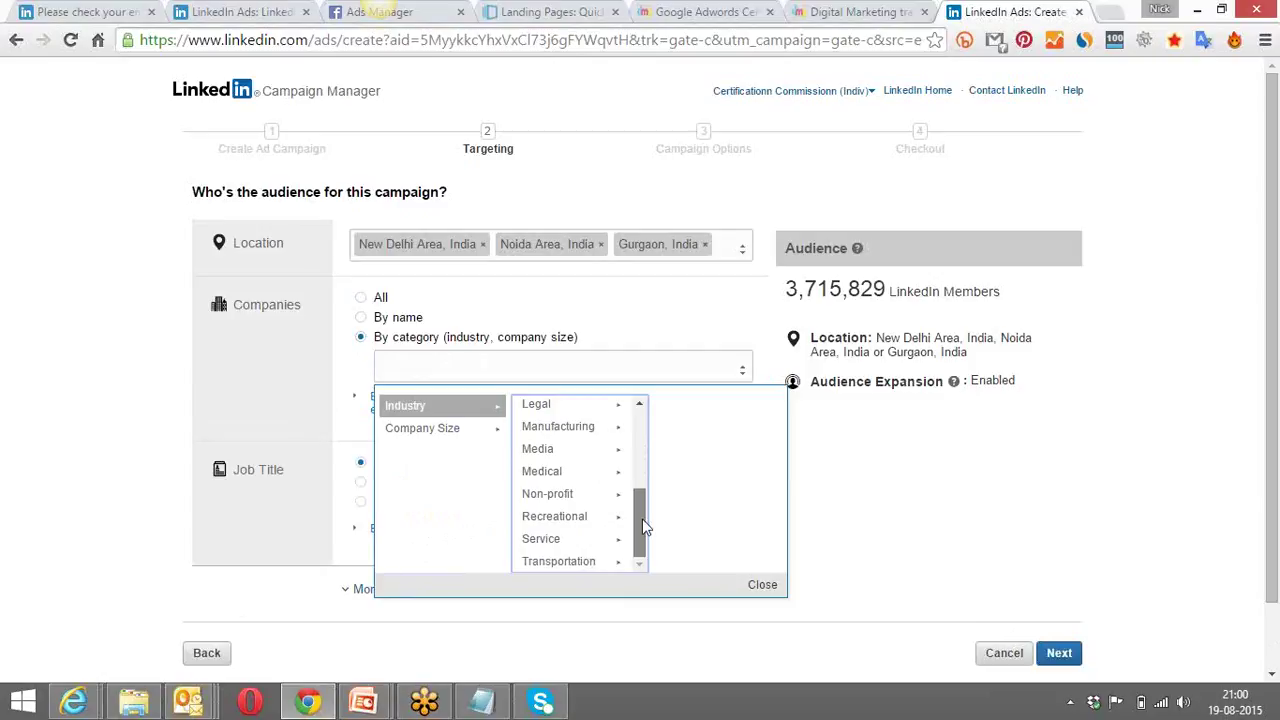
mouse_move(642, 519)
mouse_down()
mouse_move(642, 540)
mouse_move(638, 503)
mouse_up()
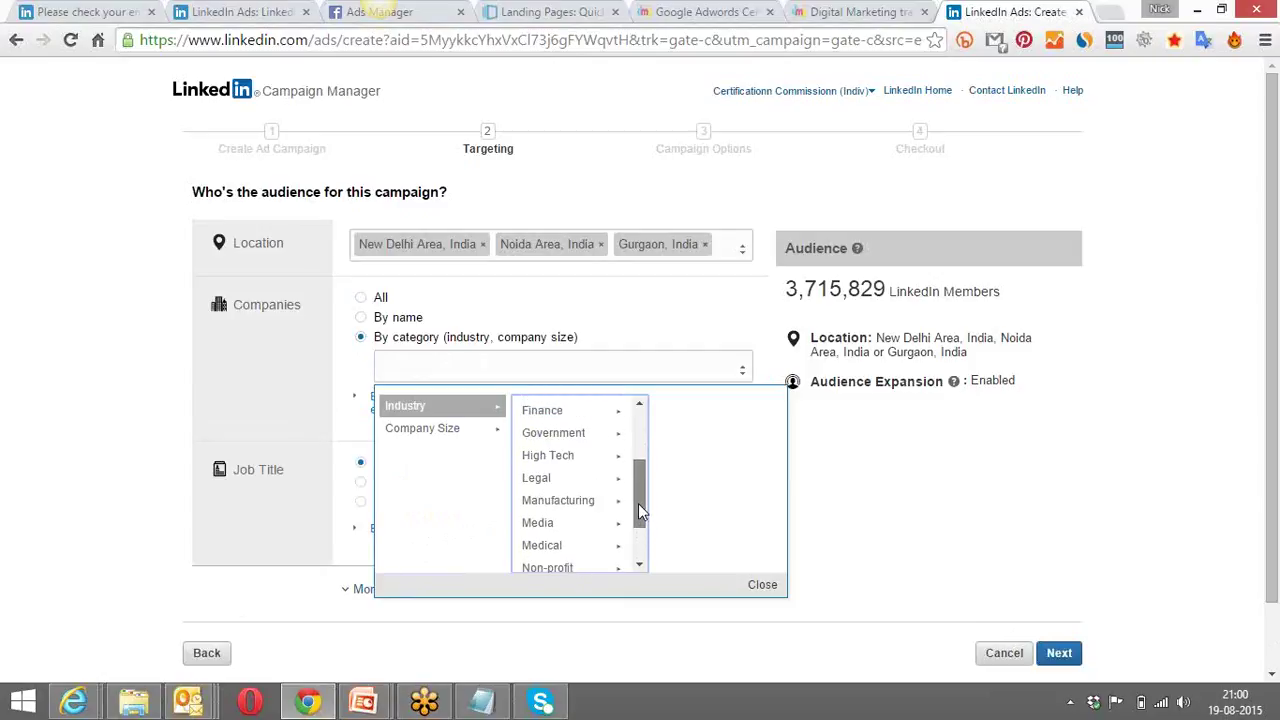
Step: Browse the High Tech, Educational and Corporate industry sub-lists
click(595, 463)
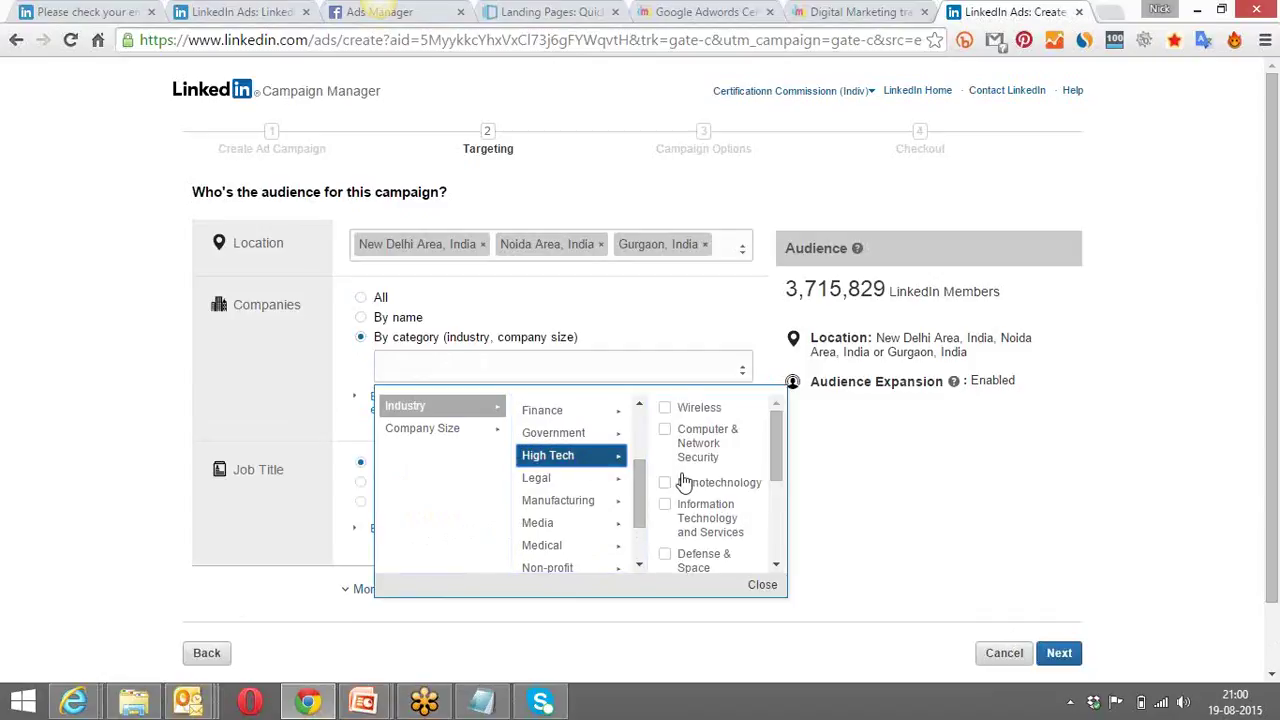
mouse_move(639, 486)
mouse_down()
mouse_move(639, 522)
mouse_move(638, 463)
mouse_up()
click(600, 438)
click(573, 482)
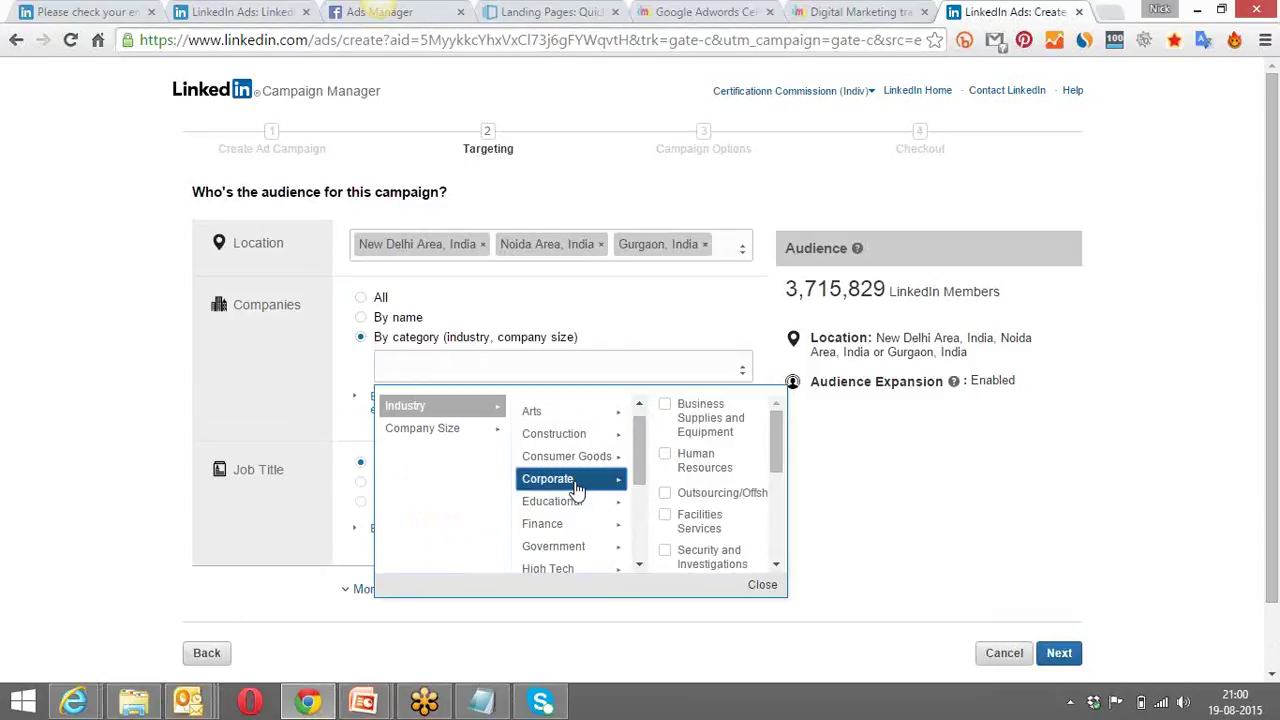
drag(775, 429, 778, 534)
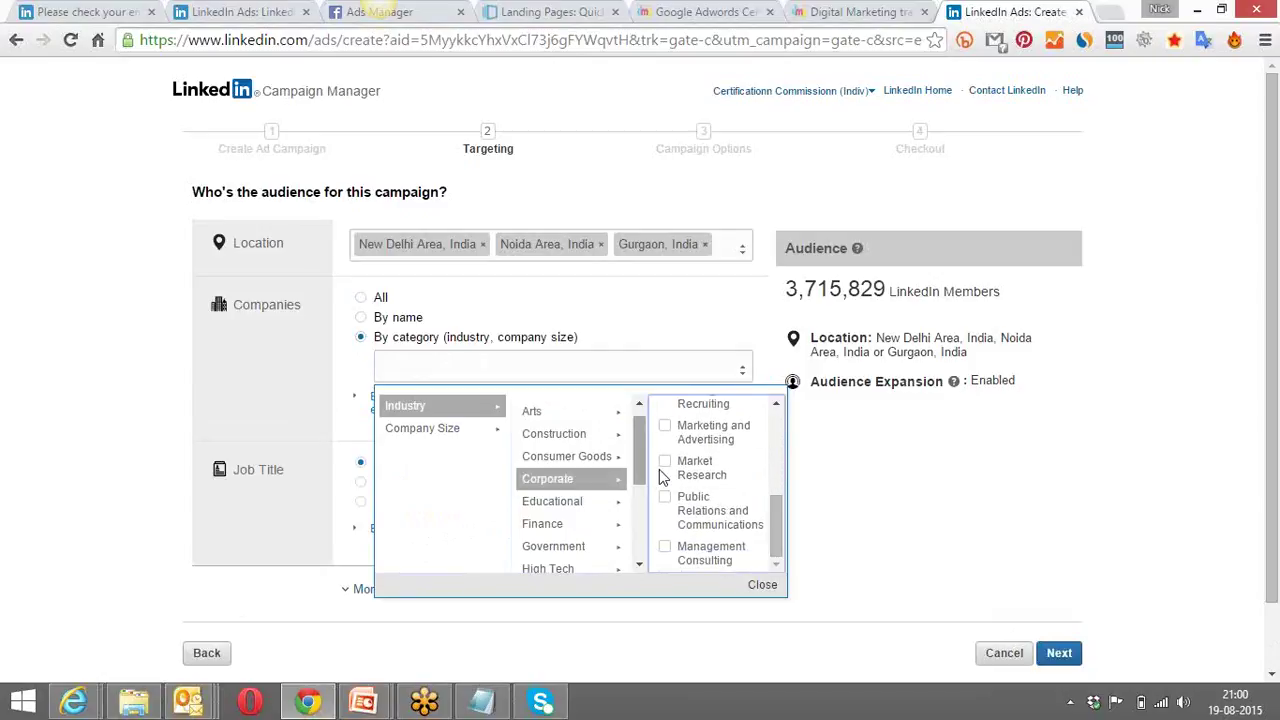
drag(642, 455, 635, 539)
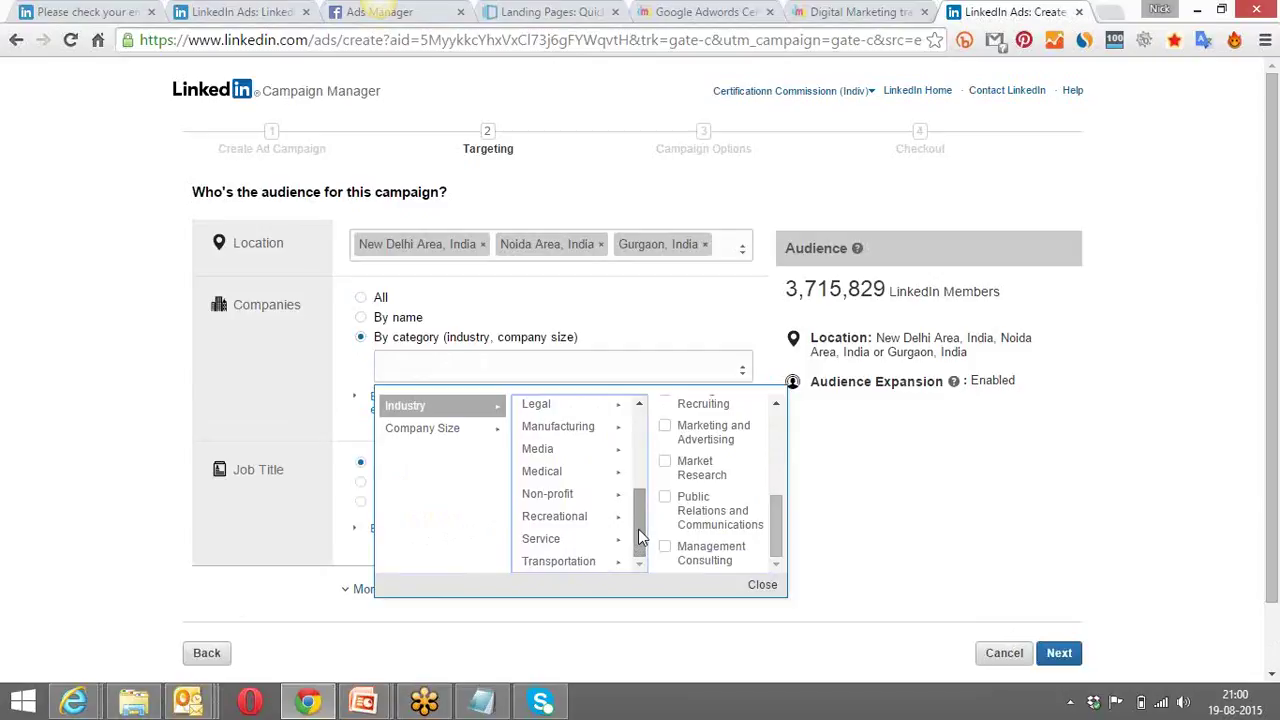
Step: Review the Company Size ranges, then switch Companies targeting back to By name
click(450, 432)
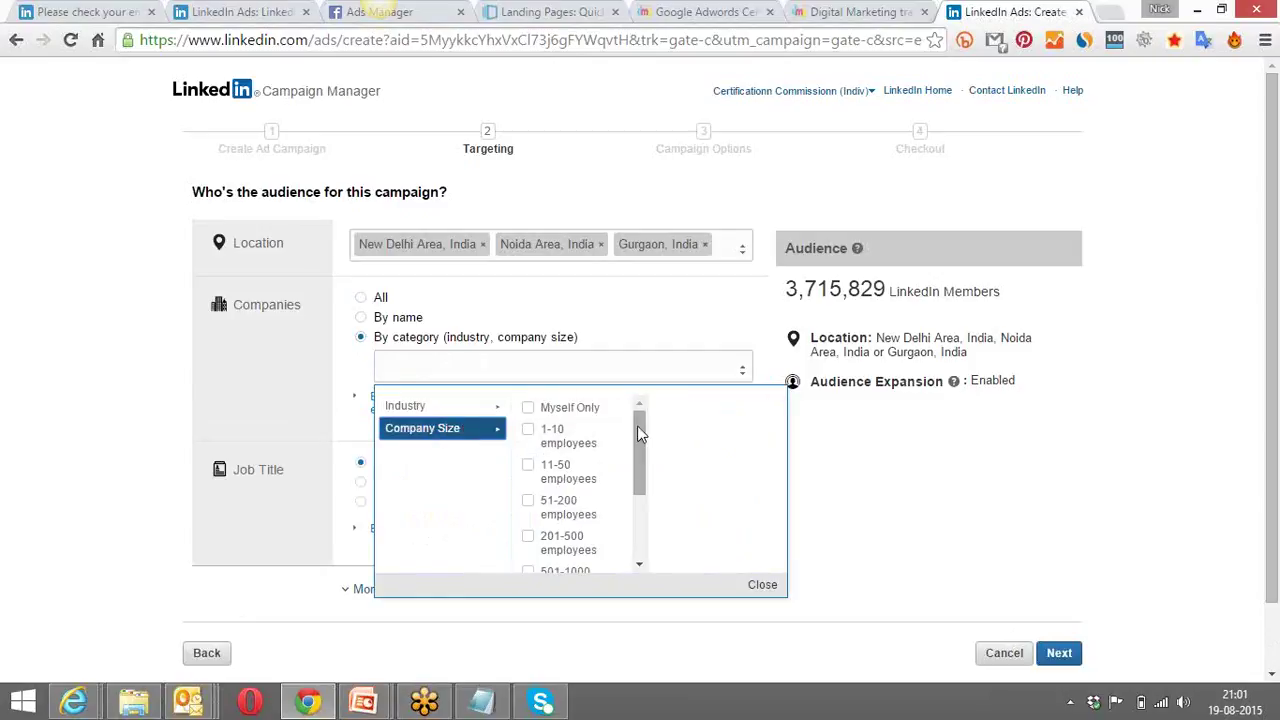
drag(640, 427, 636, 495)
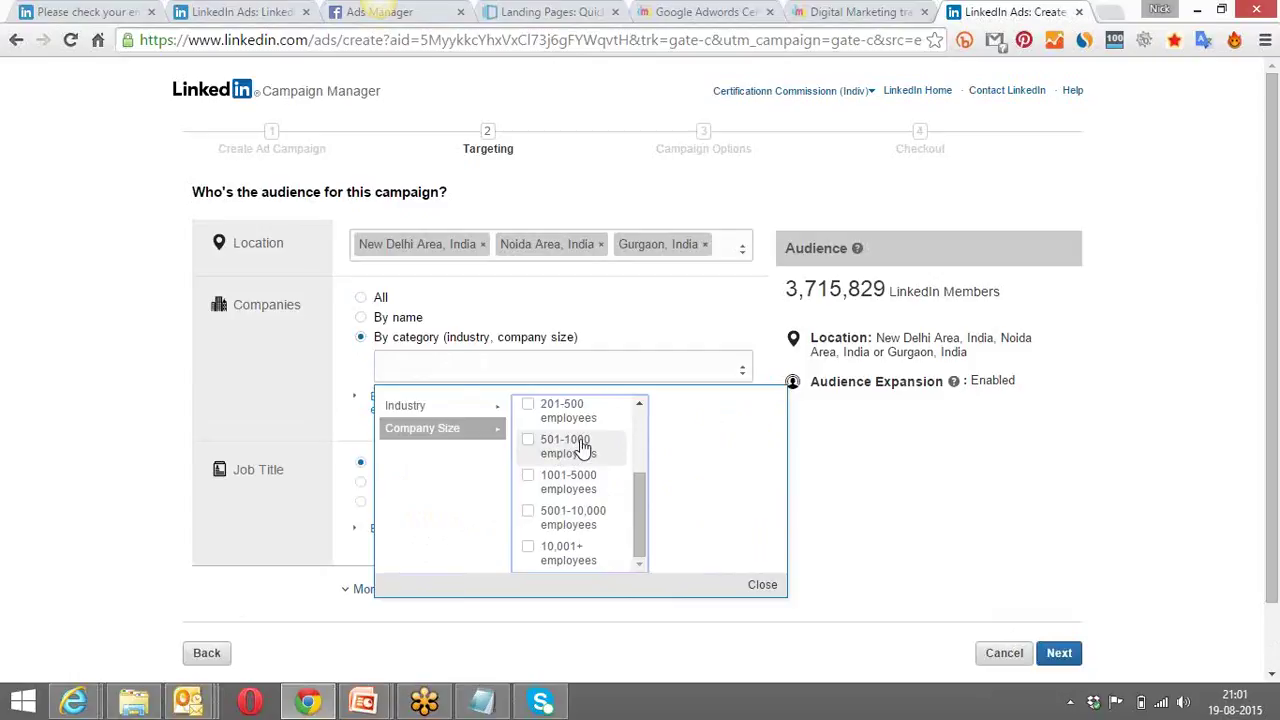
click(398, 320)
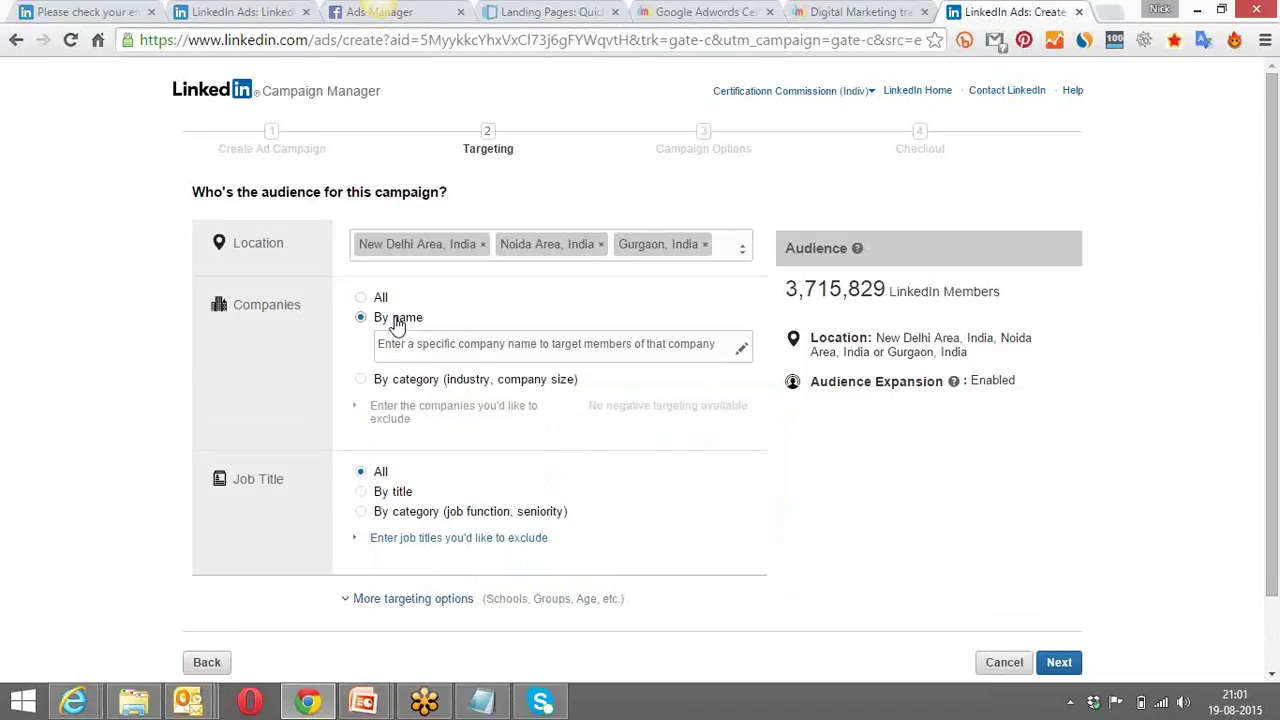
Step: Target the Corporate > Marketing and Advertising industry, narrowing the audience to 45,340 members
click(360, 379)
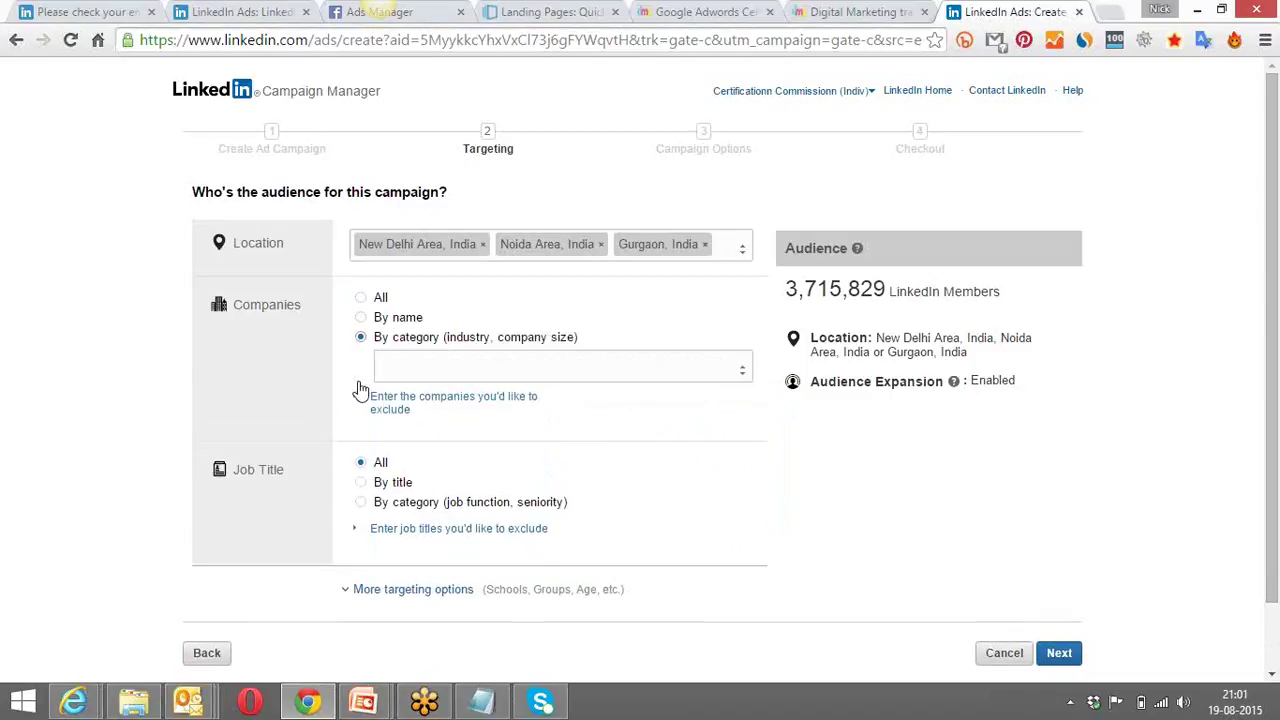
click(446, 374)
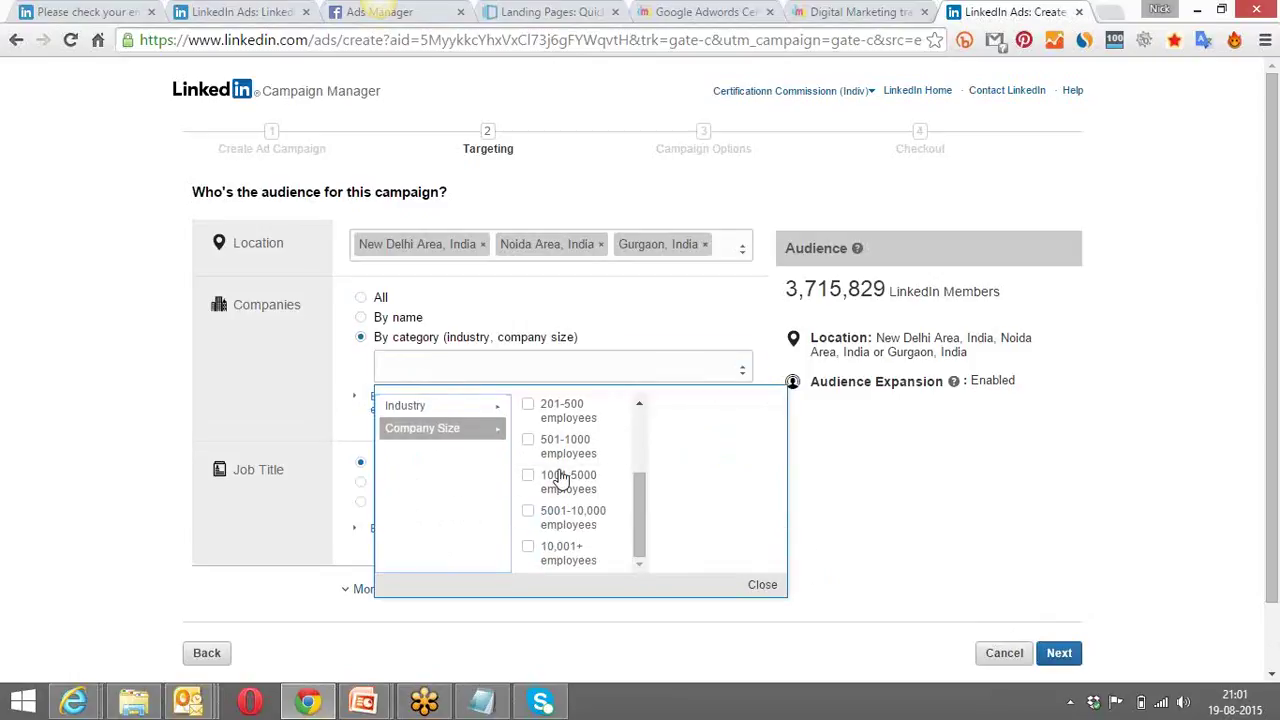
click(441, 409)
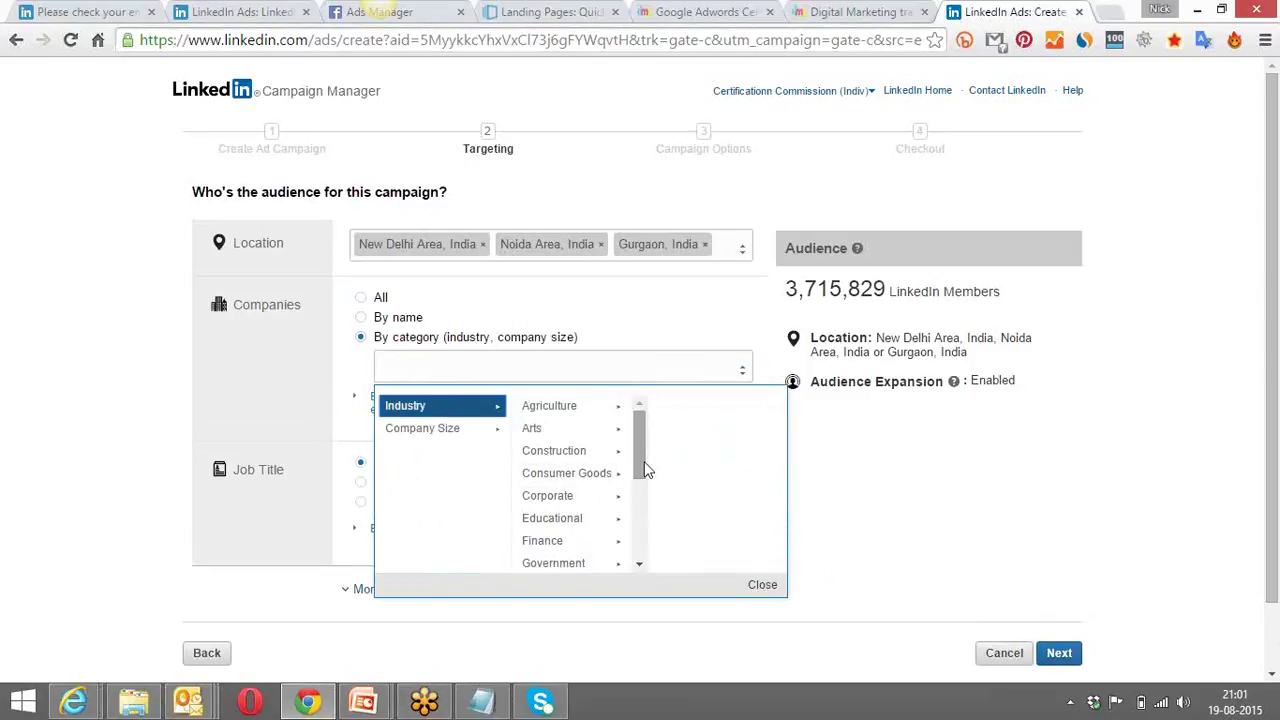
drag(643, 462, 643, 480)
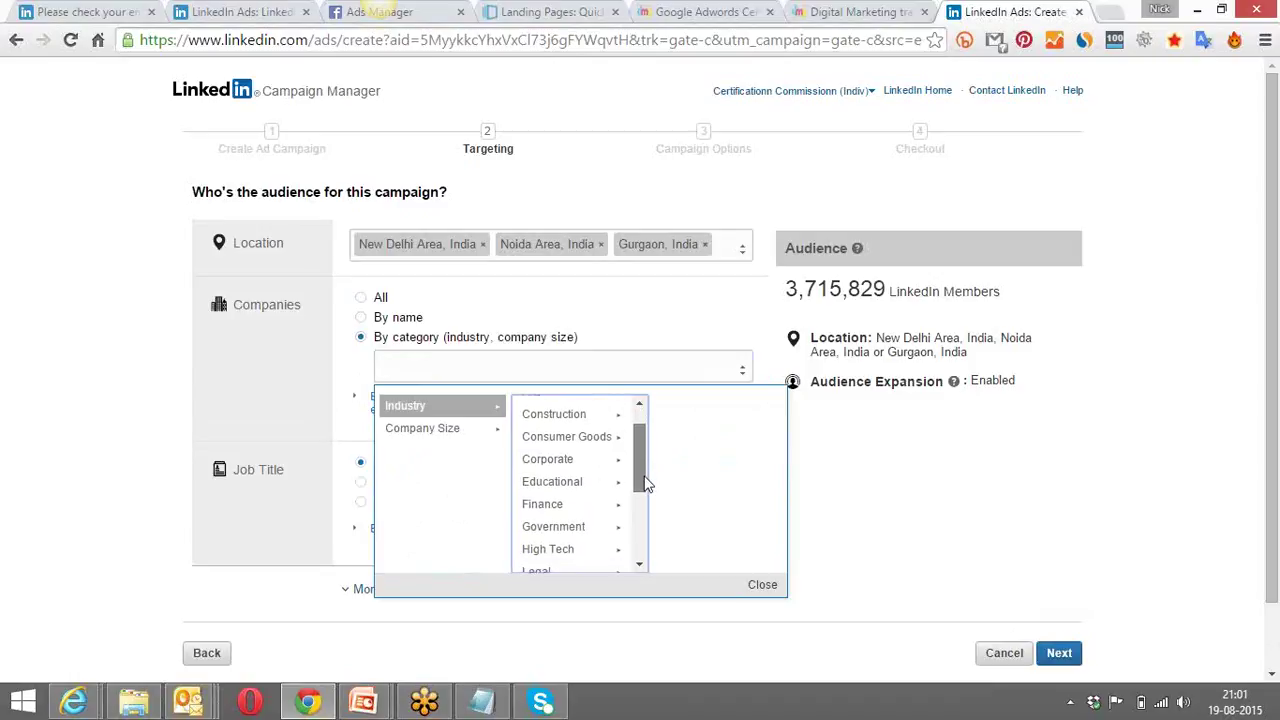
click(612, 467)
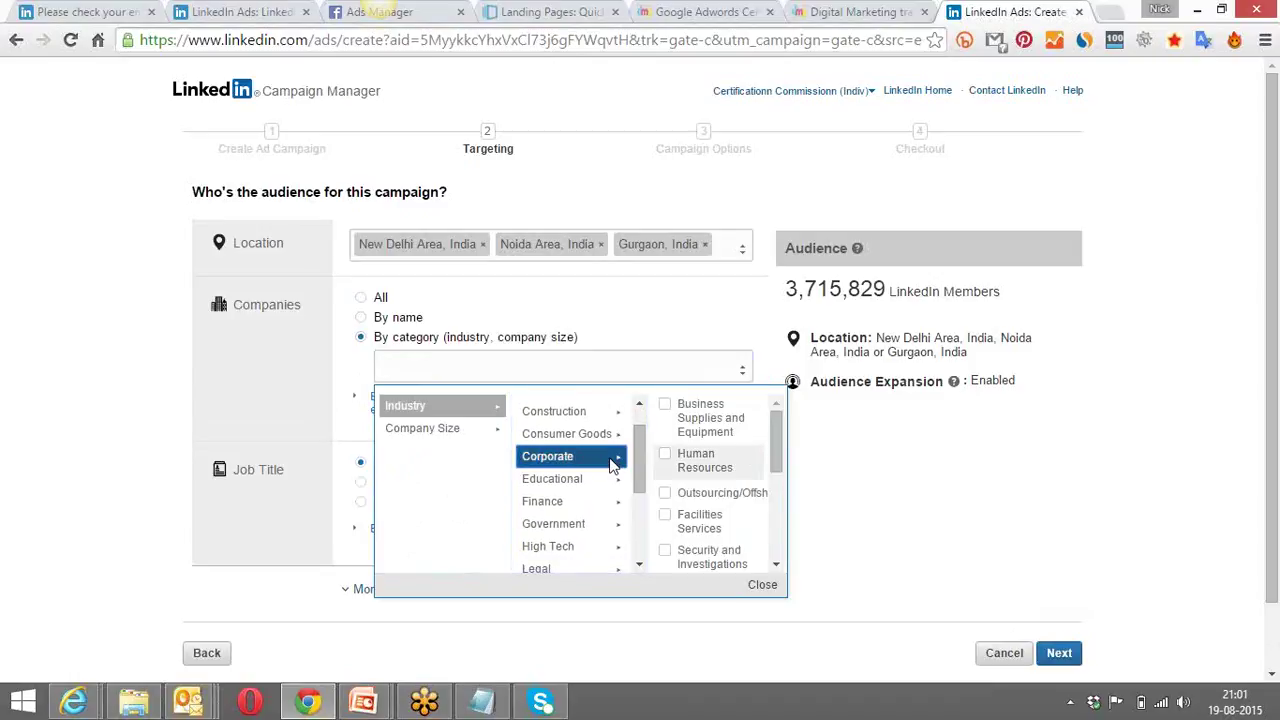
drag(771, 449, 777, 522)
click(718, 482)
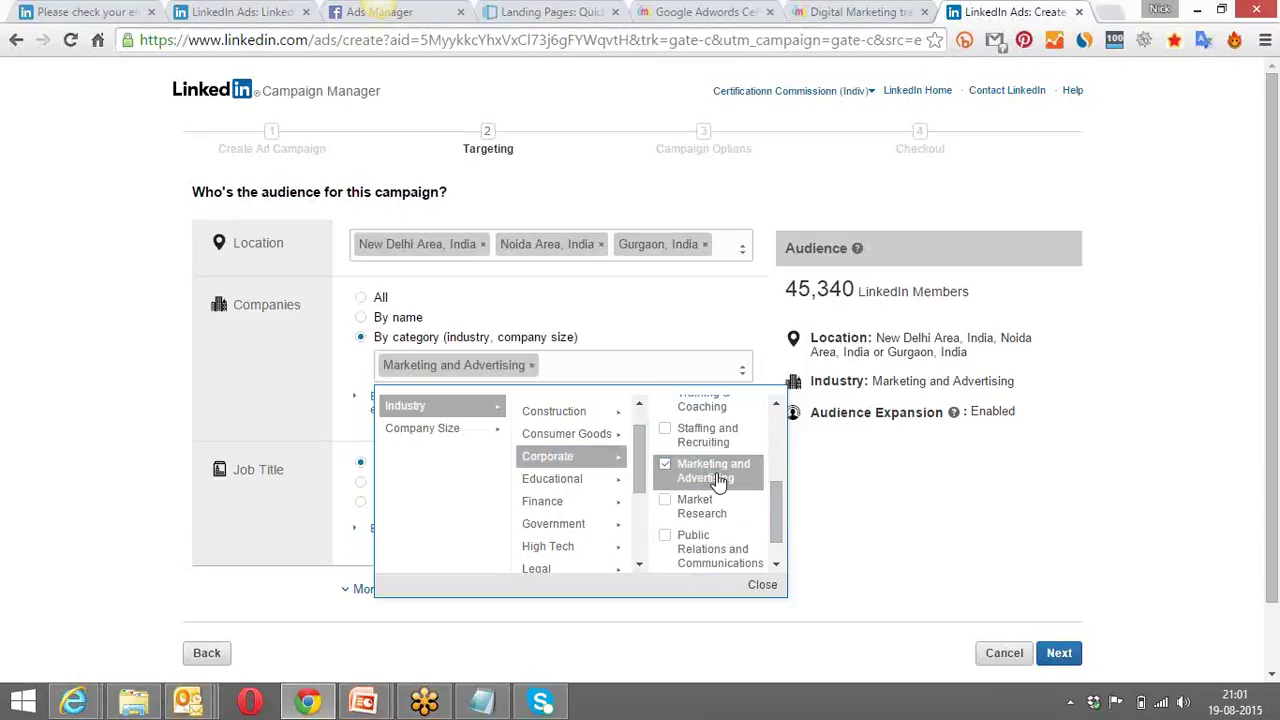
drag(772, 497, 772, 527)
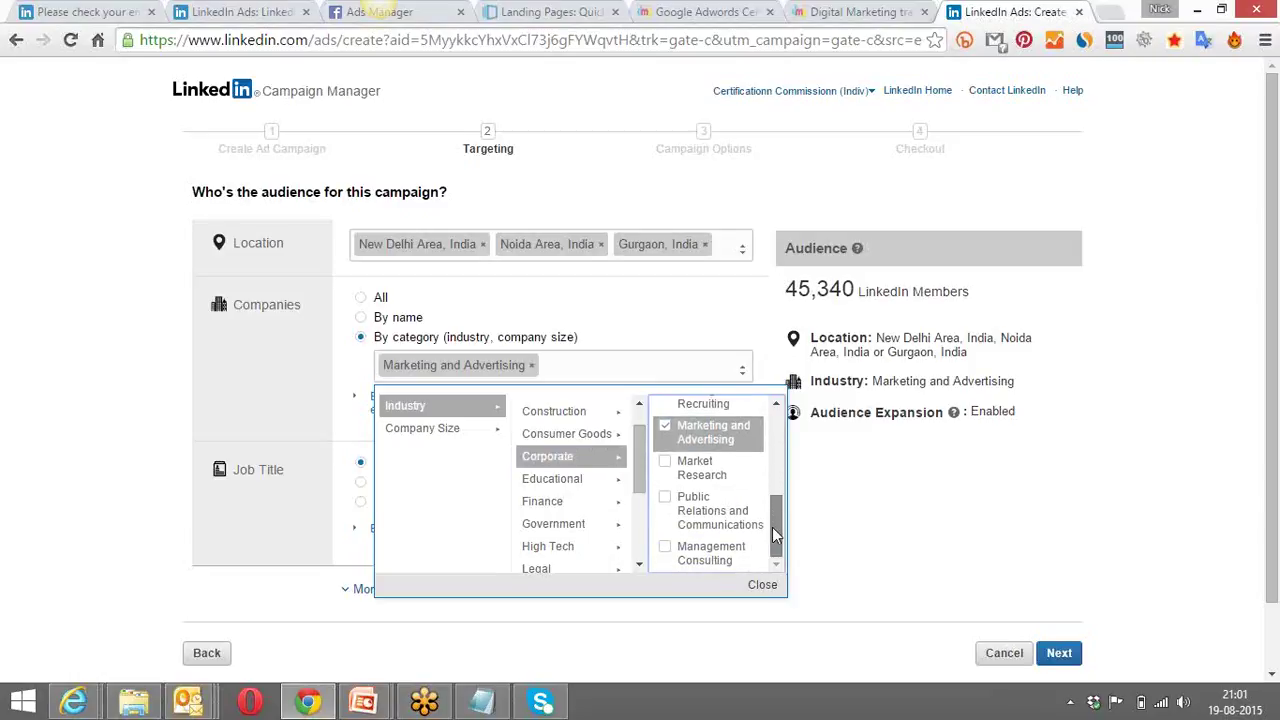
click(766, 590)
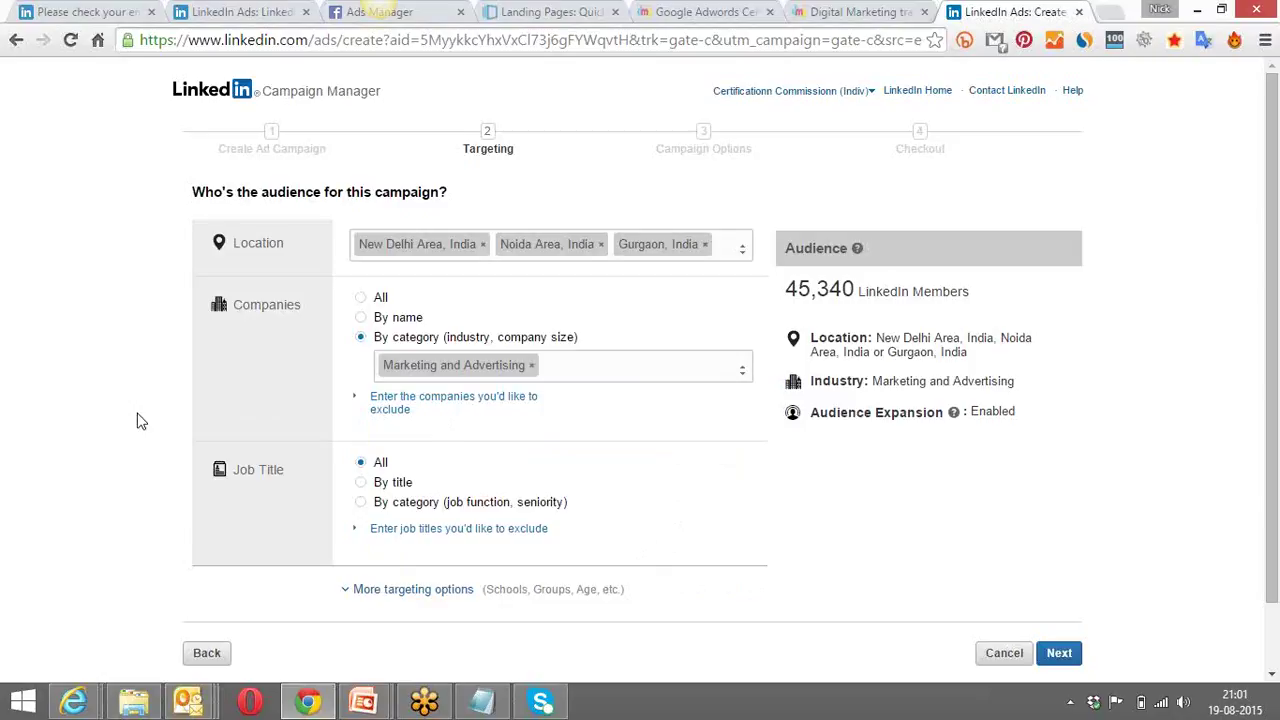
Step: Set Job Title targeting to By title to get an empty job-title field
scroll(140, 421, down, 2)
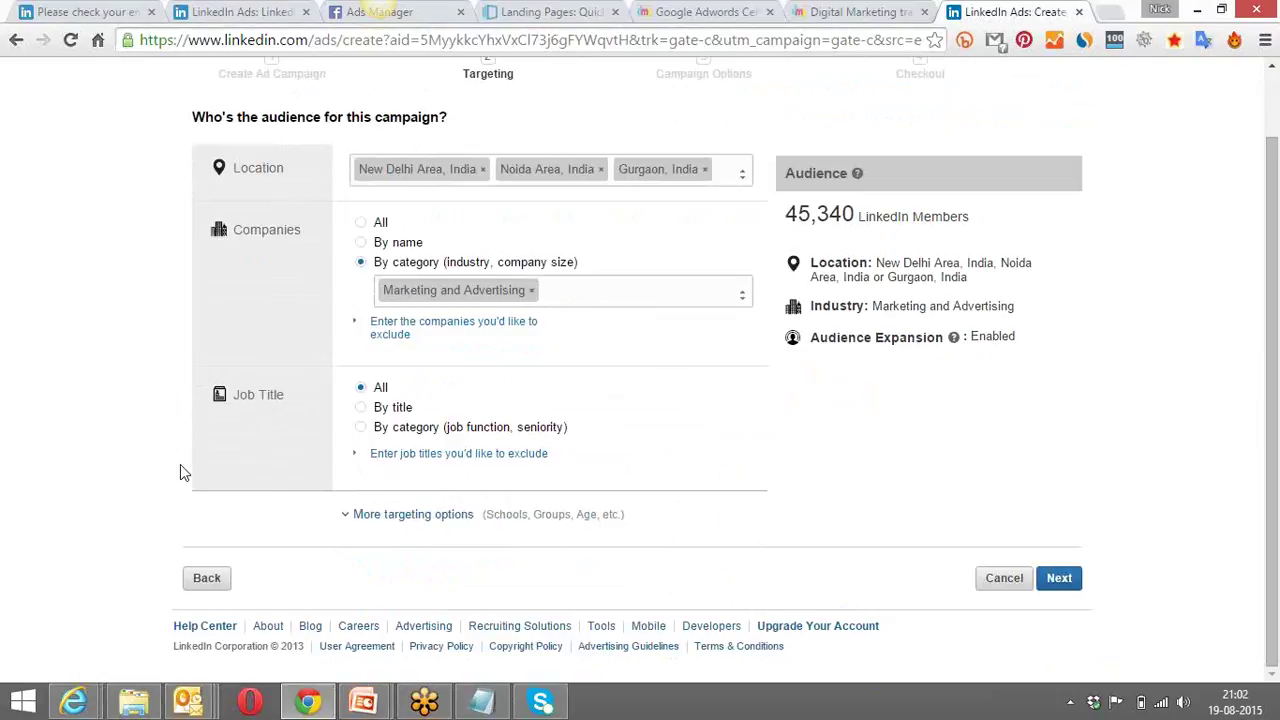
click(361, 408)
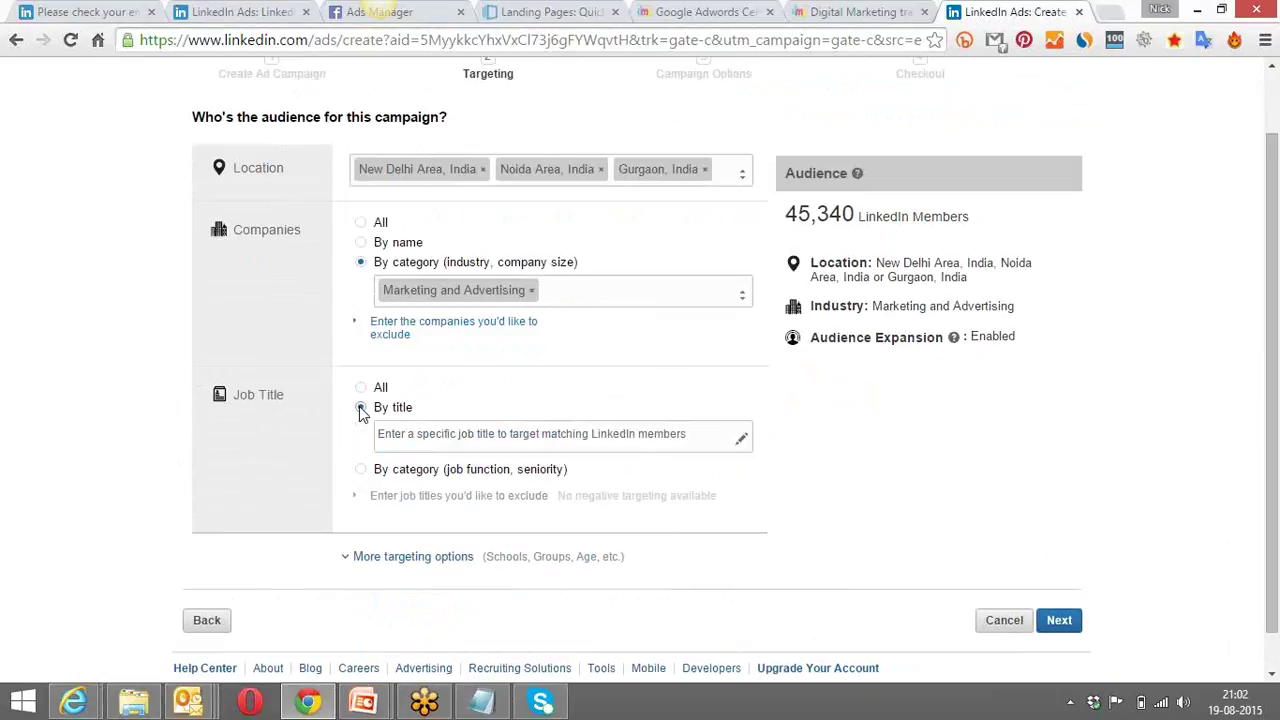
Step: Search job titles for 'seo' and add SEO Specialist, SEO Consultant and SEO Manager
click(425, 430)
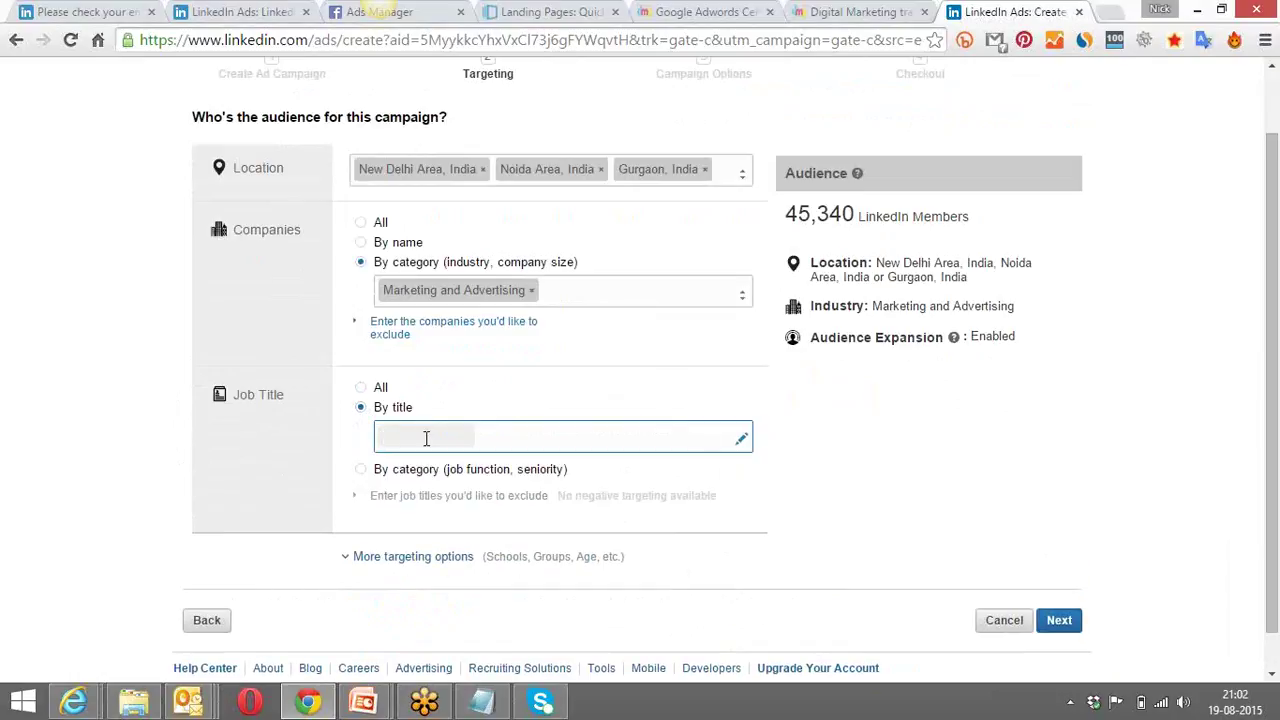
text(se)
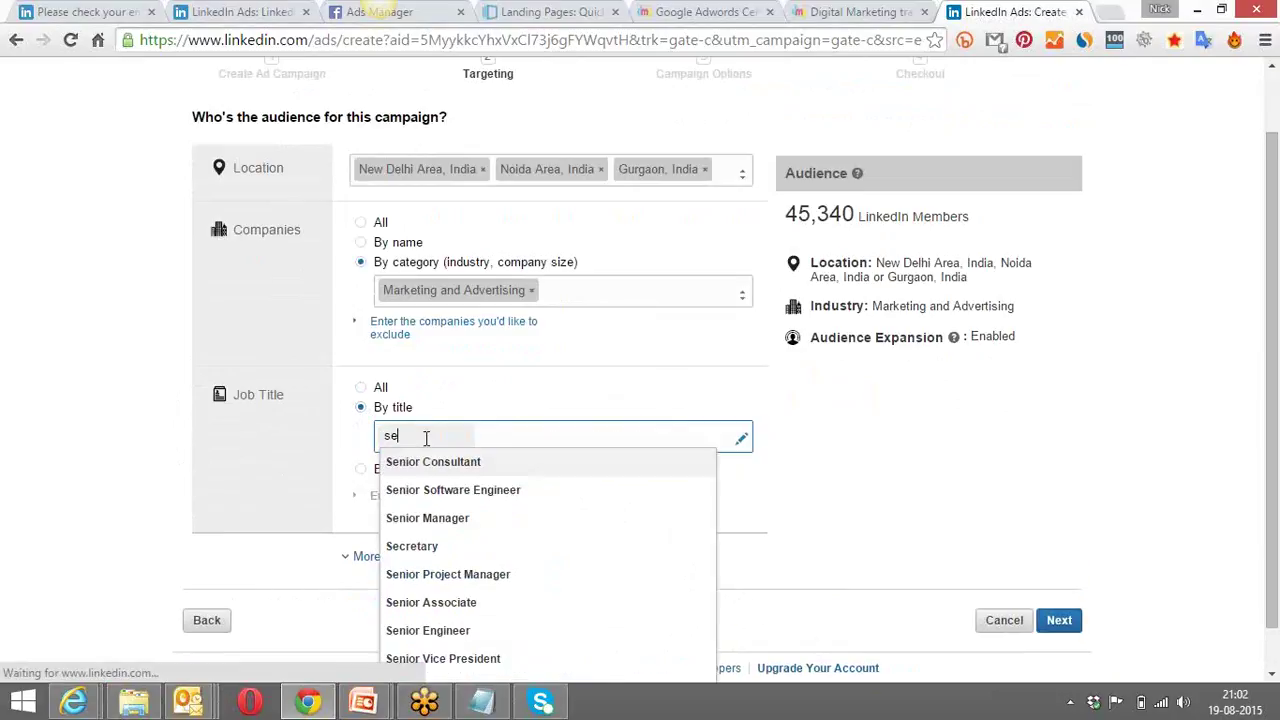
text(o)
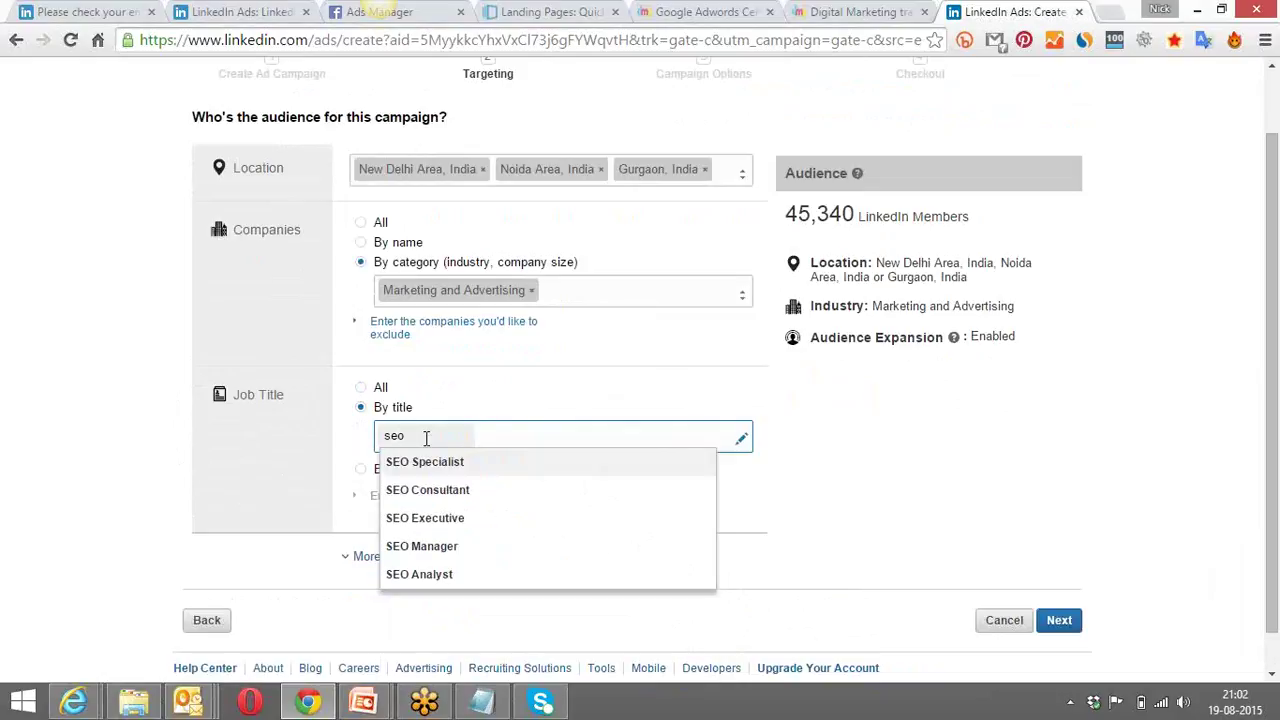
click(460, 470)
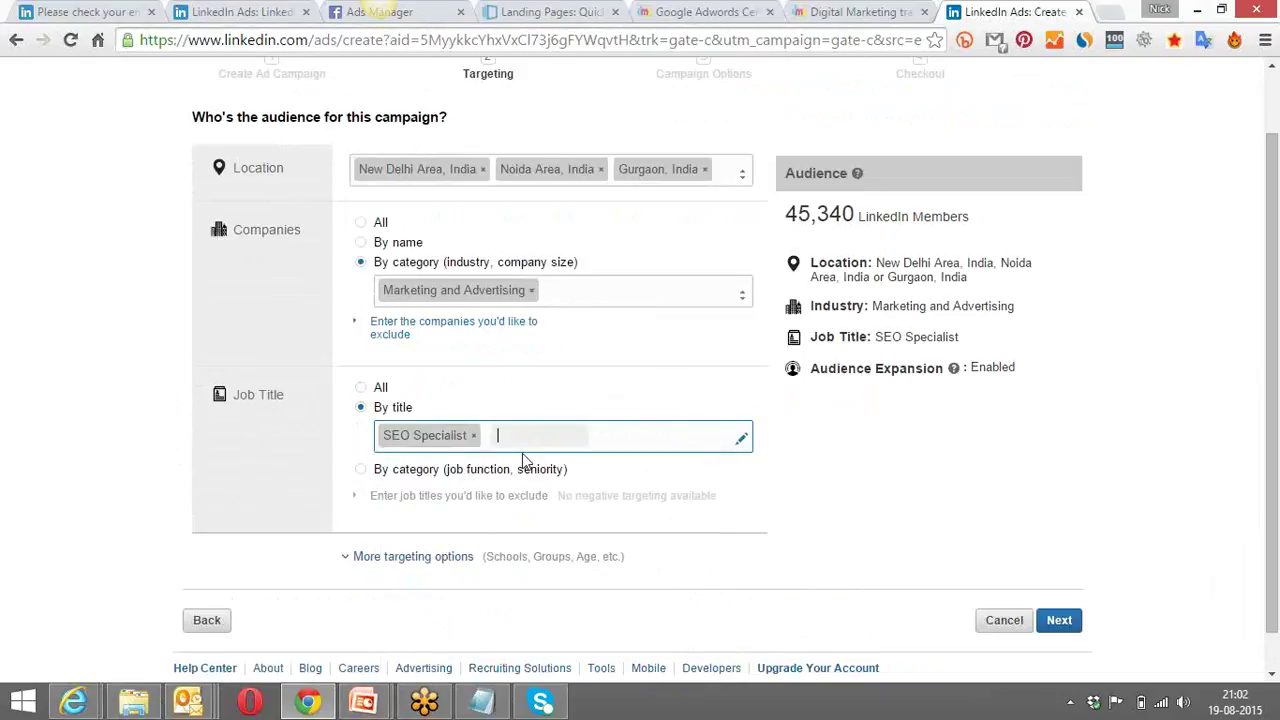
text(seo)
click(547, 466)
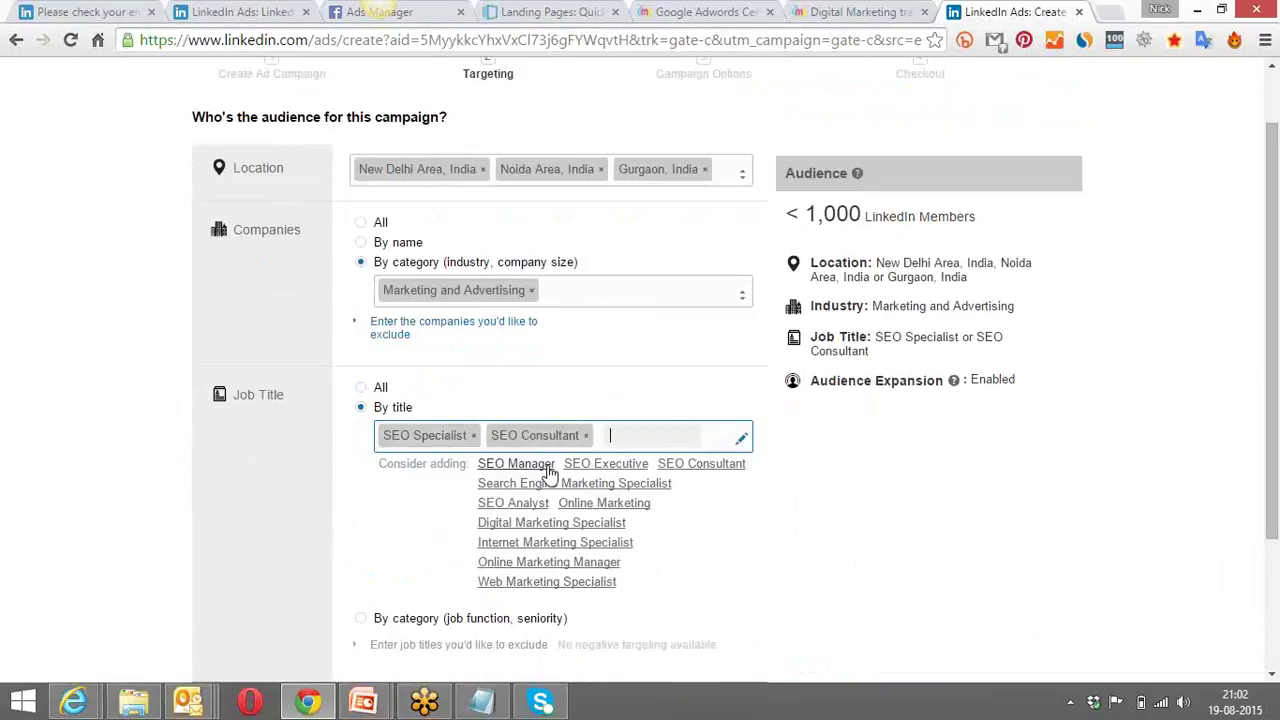
click(547, 470)
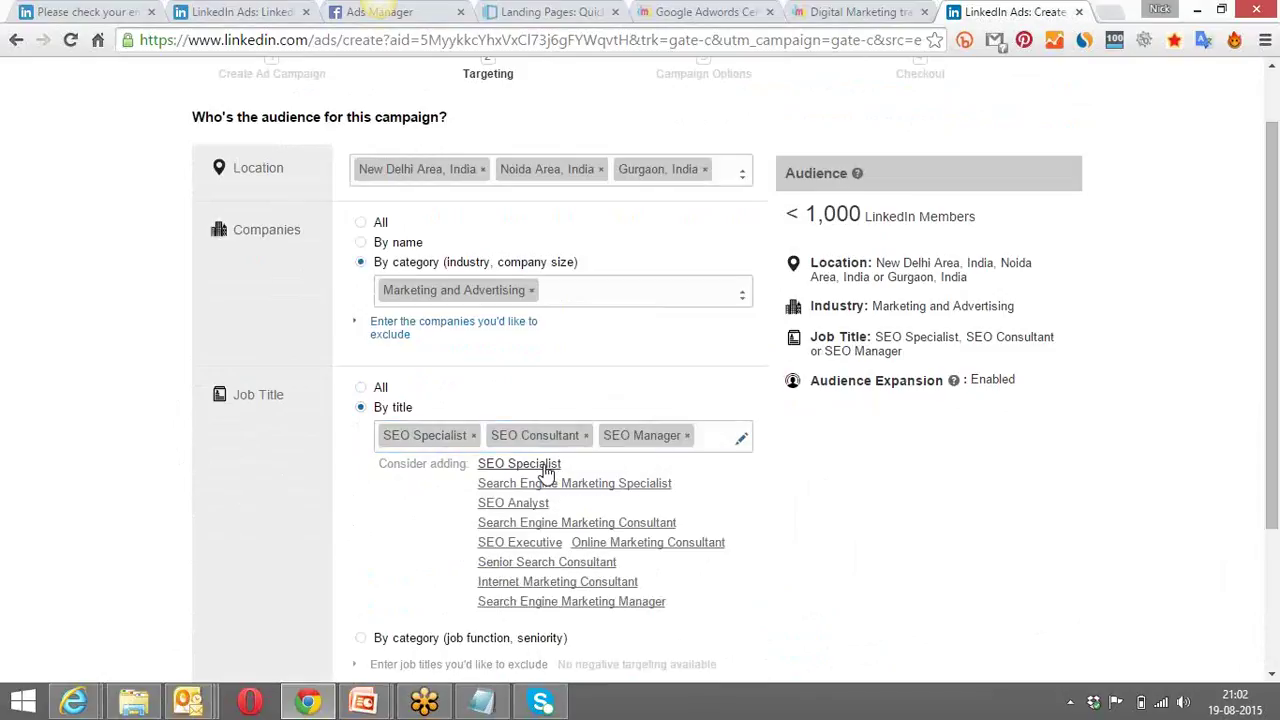
Step: Add eight more titles, including SEO Executive, SEO Analyst, Senior Search Consultant and Search Engine Marketing roles
click(545, 484)
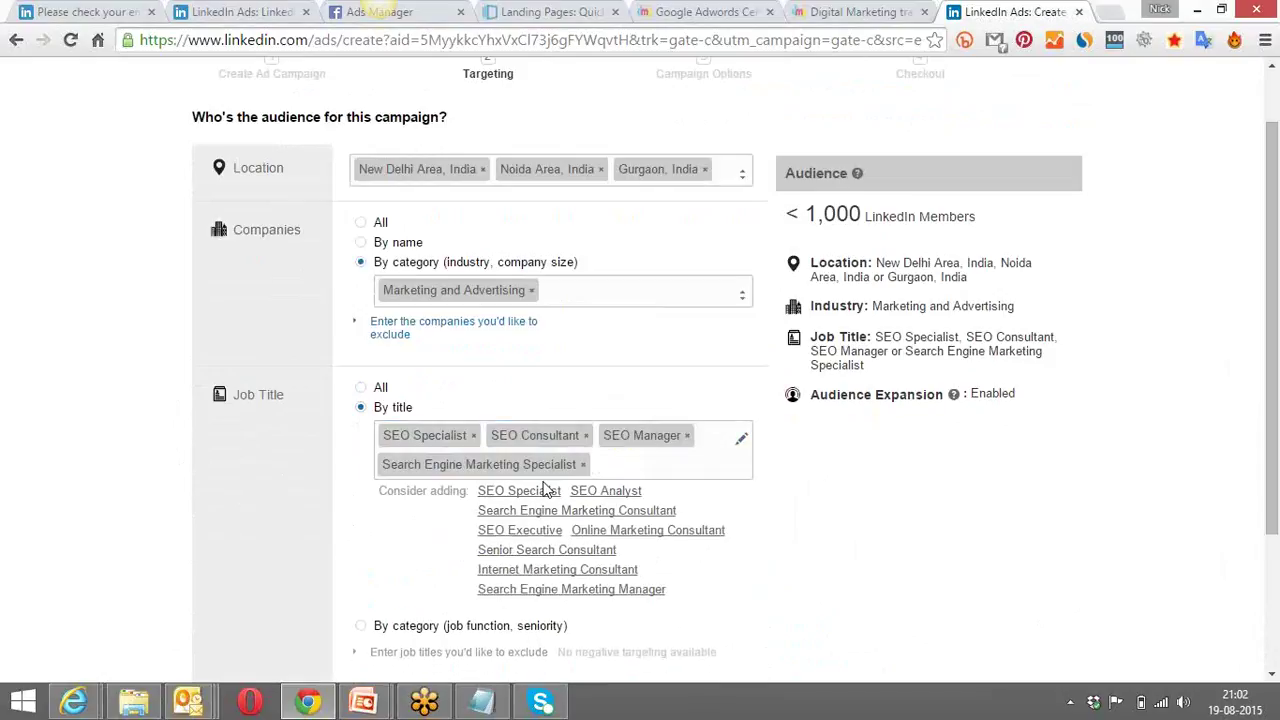
click(535, 532)
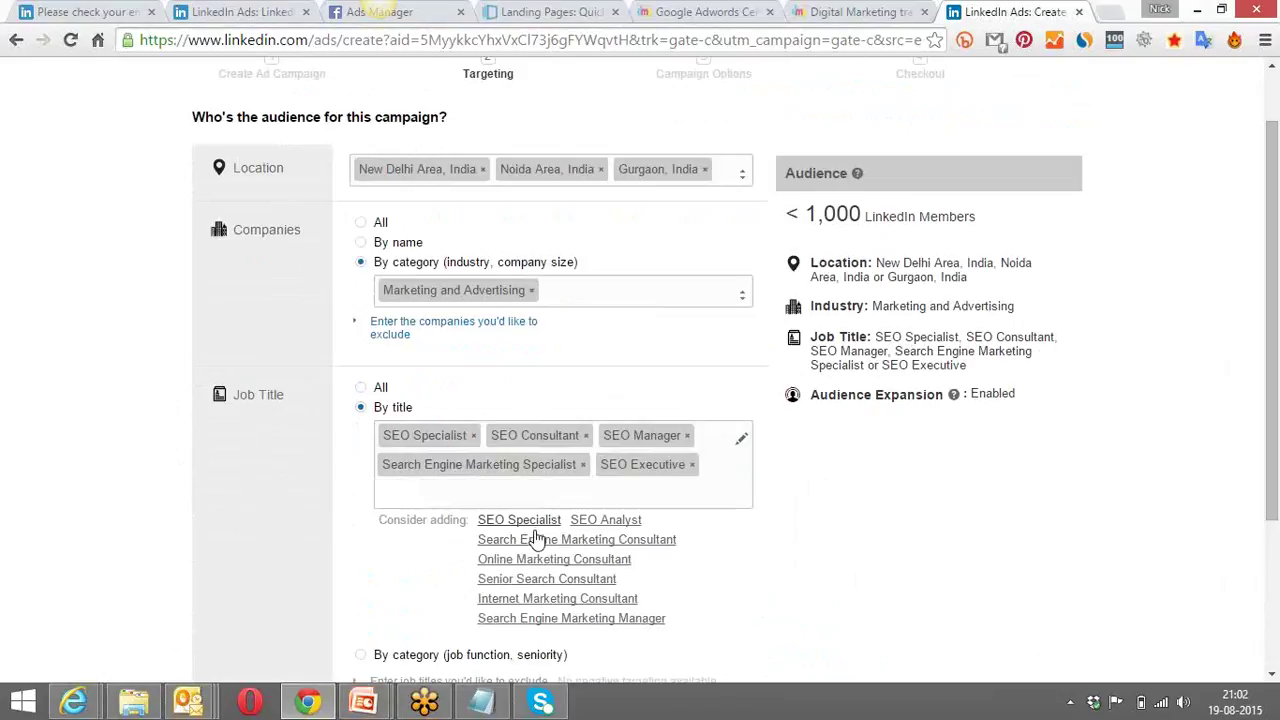
click(538, 562)
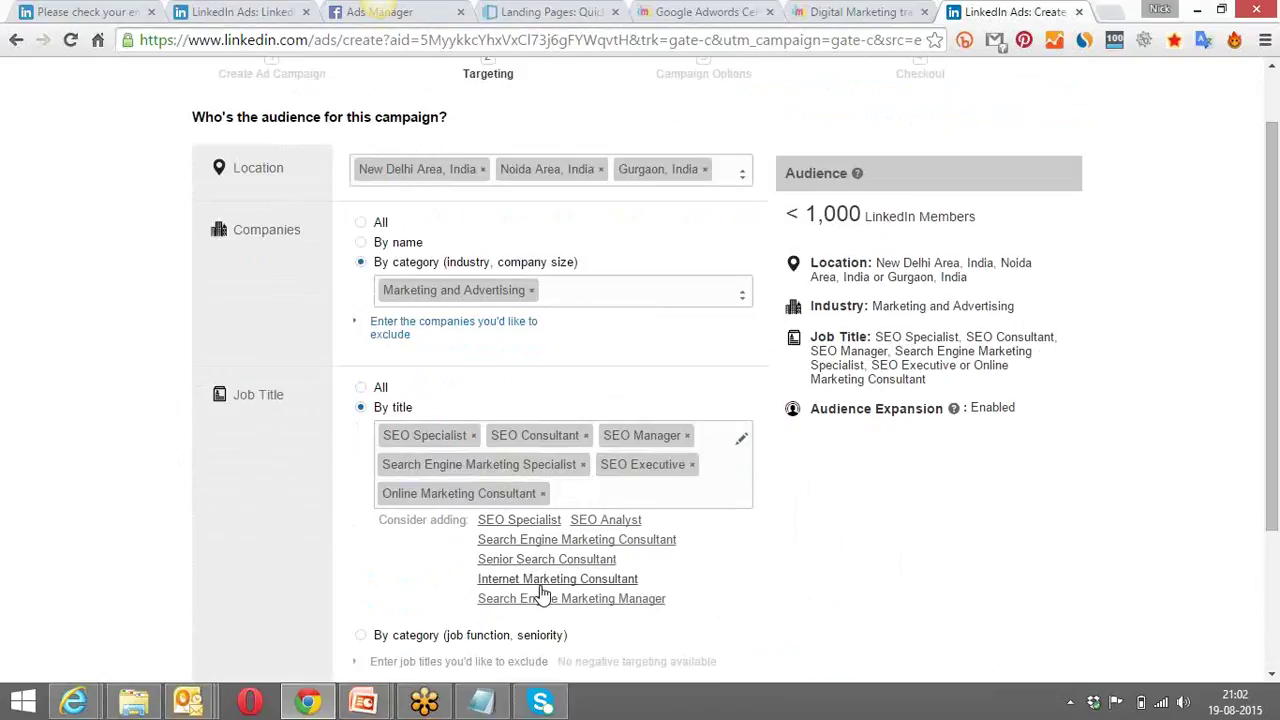
click(545, 582)
click(550, 606)
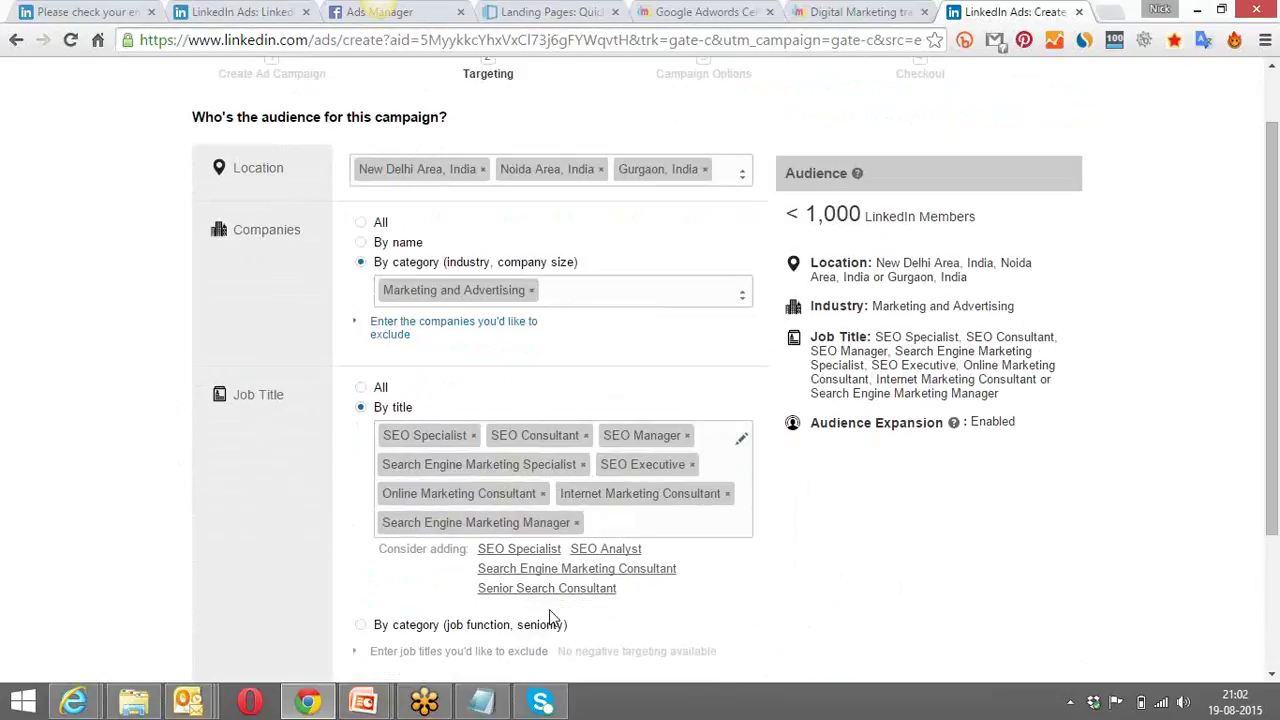
click(549, 588)
click(604, 578)
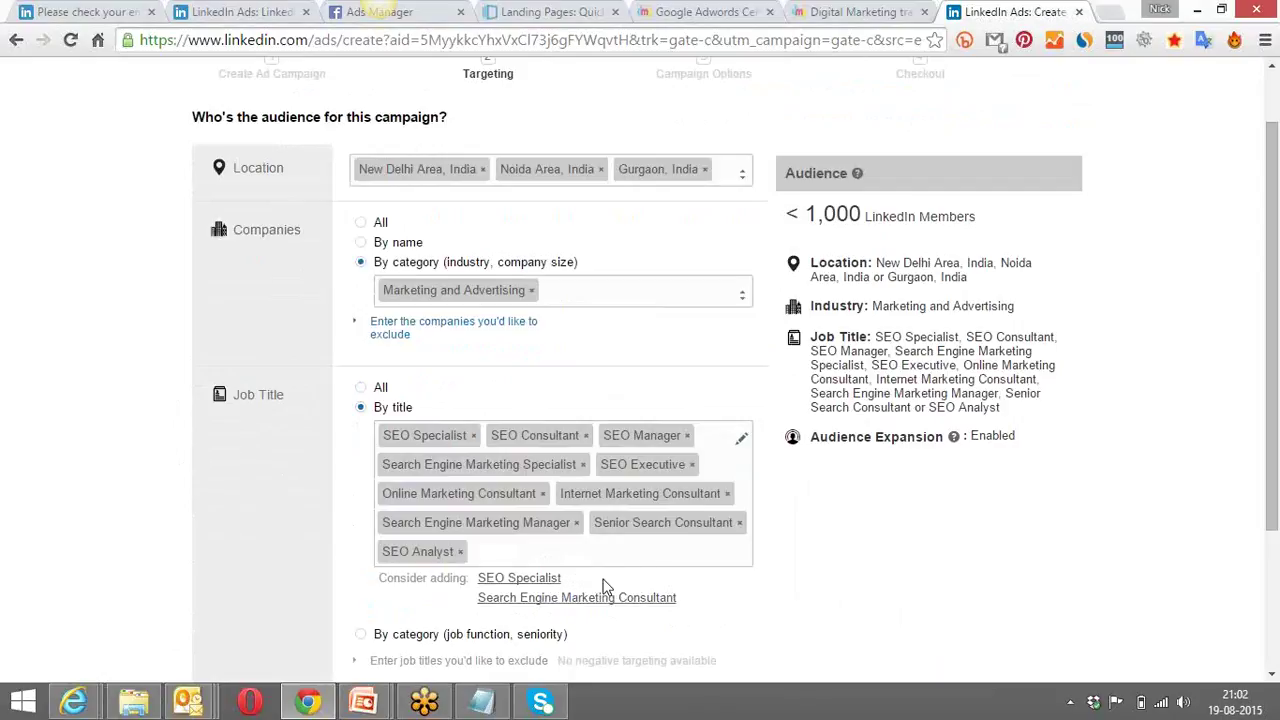
click(531, 600)
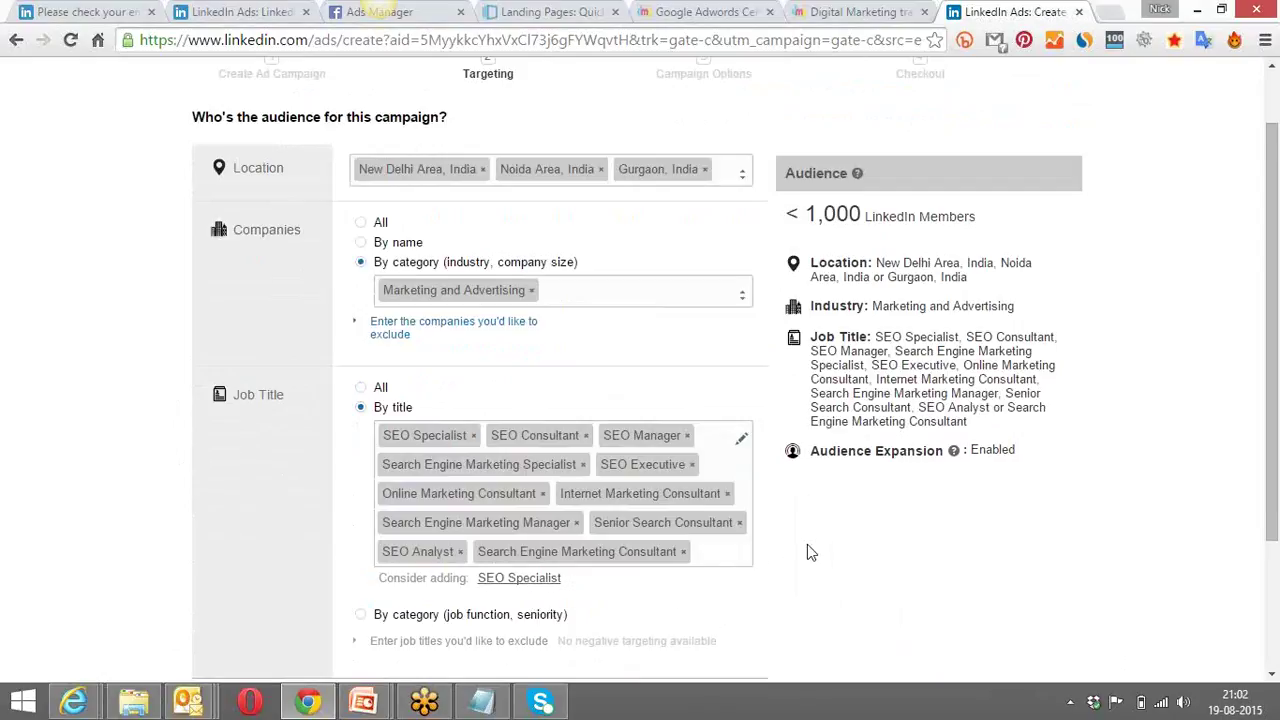
scroll(808, 546, down, 2)
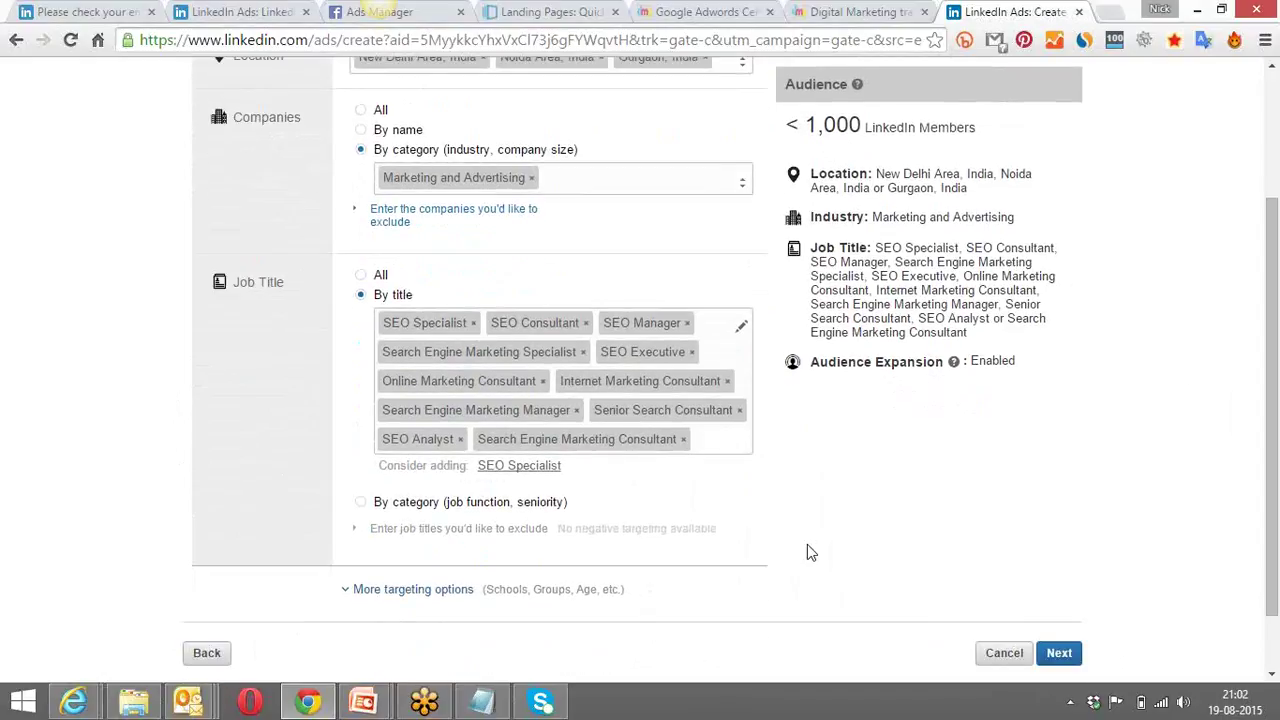
click(730, 440)
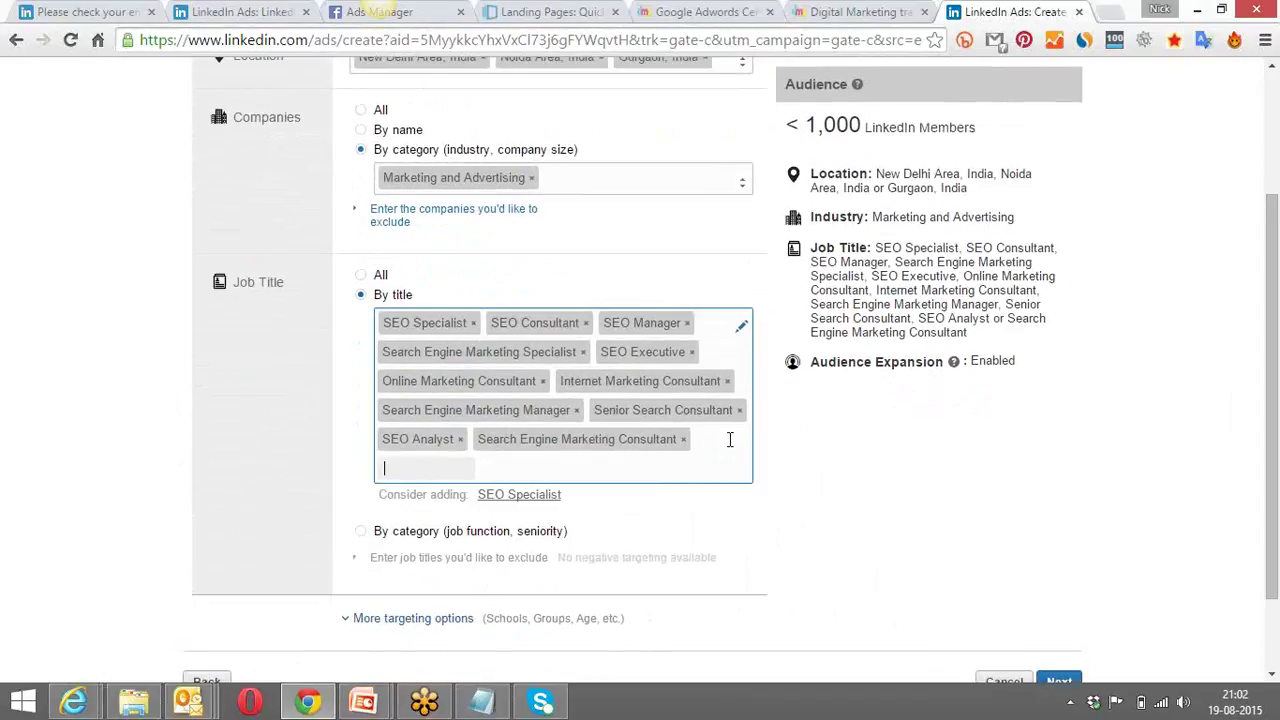
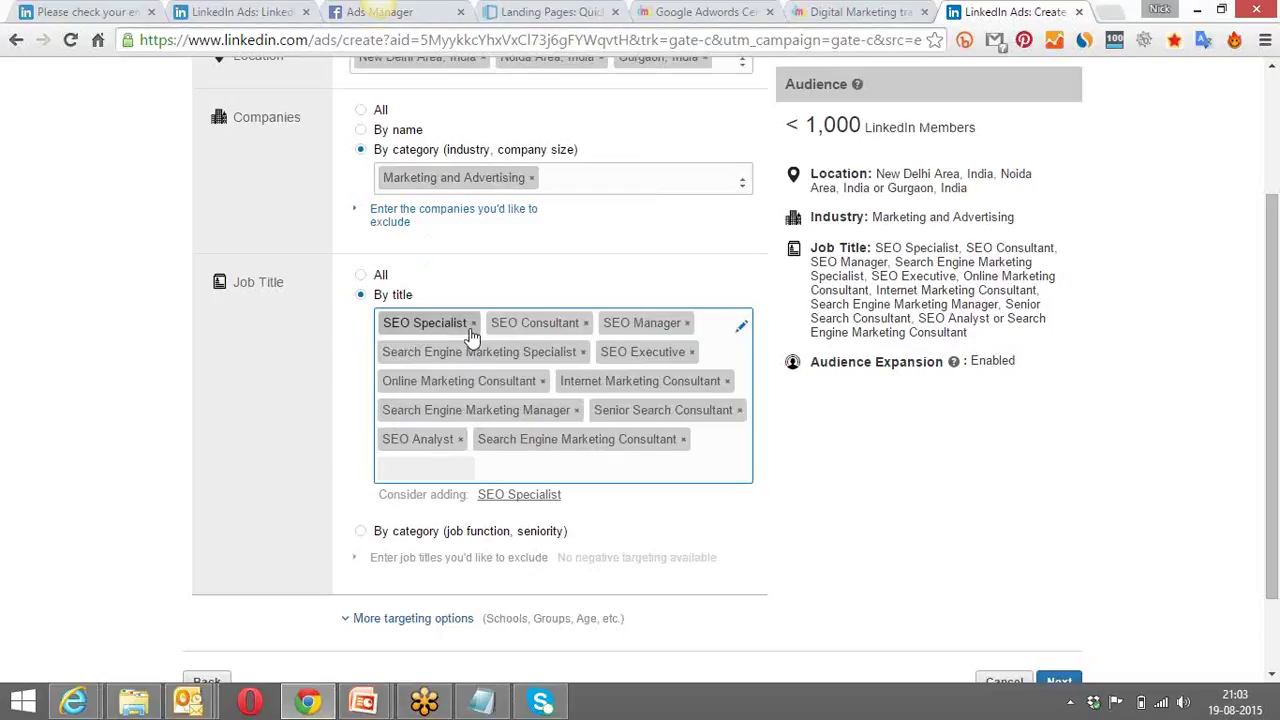
Step: Remove the Internet Marketing, Online Marketing and Search Engine Marketing Consultant and Manager job-title tags
click(727, 383)
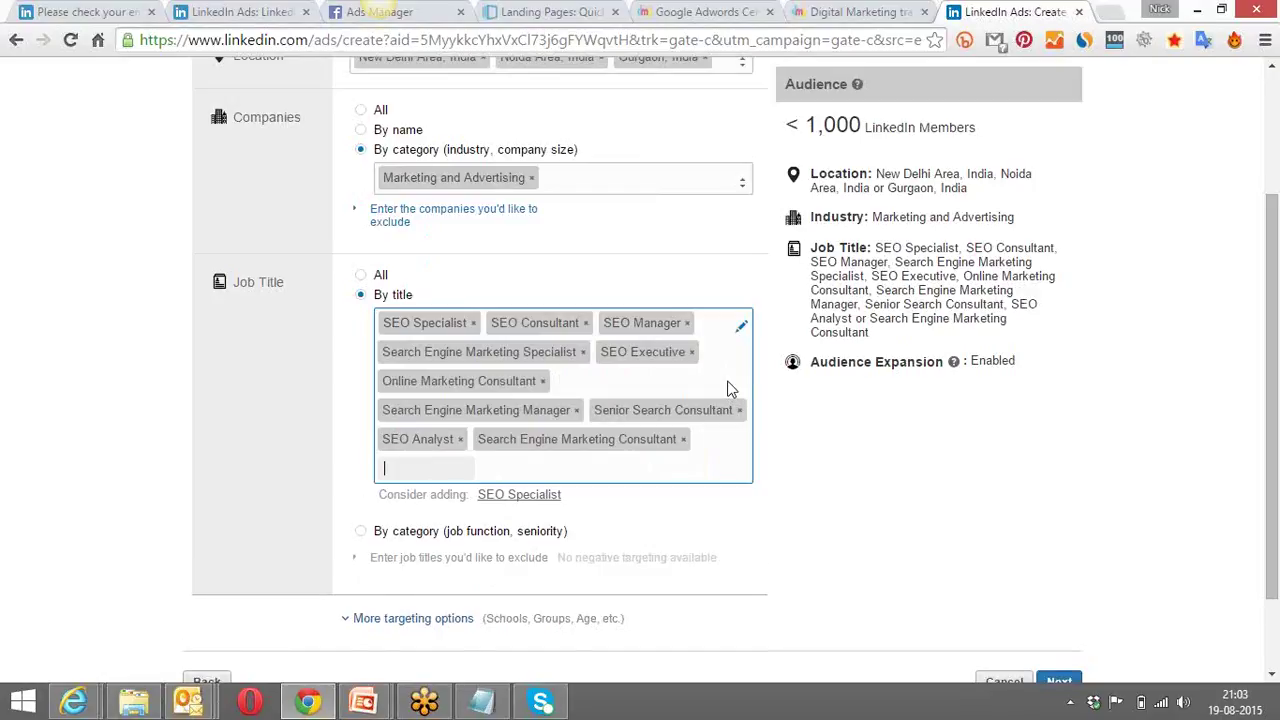
click(542, 381)
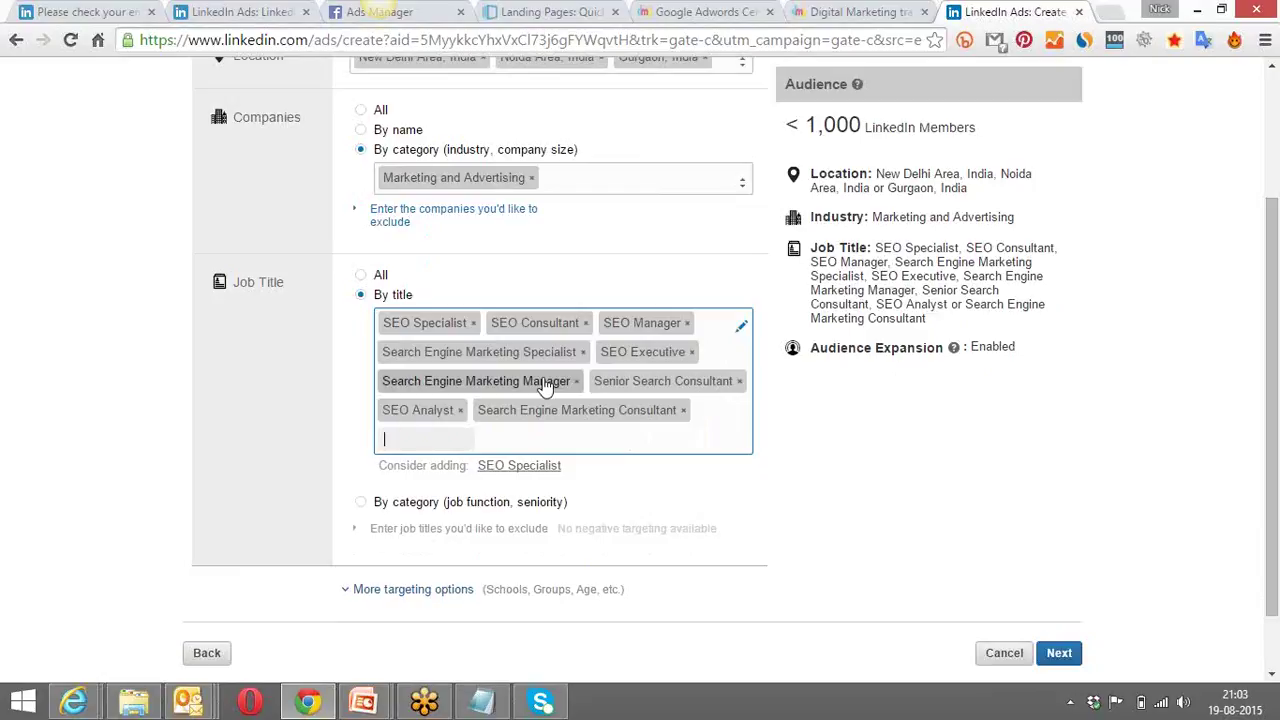
click(683, 412)
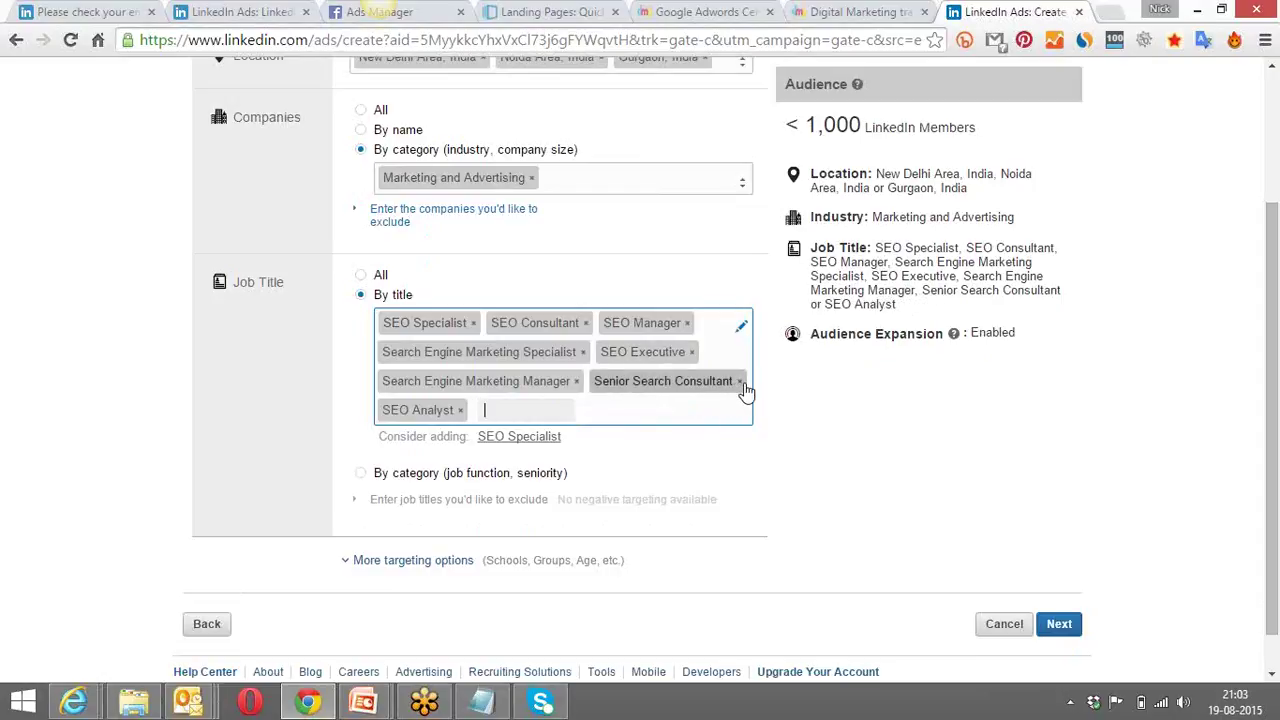
click(576, 381)
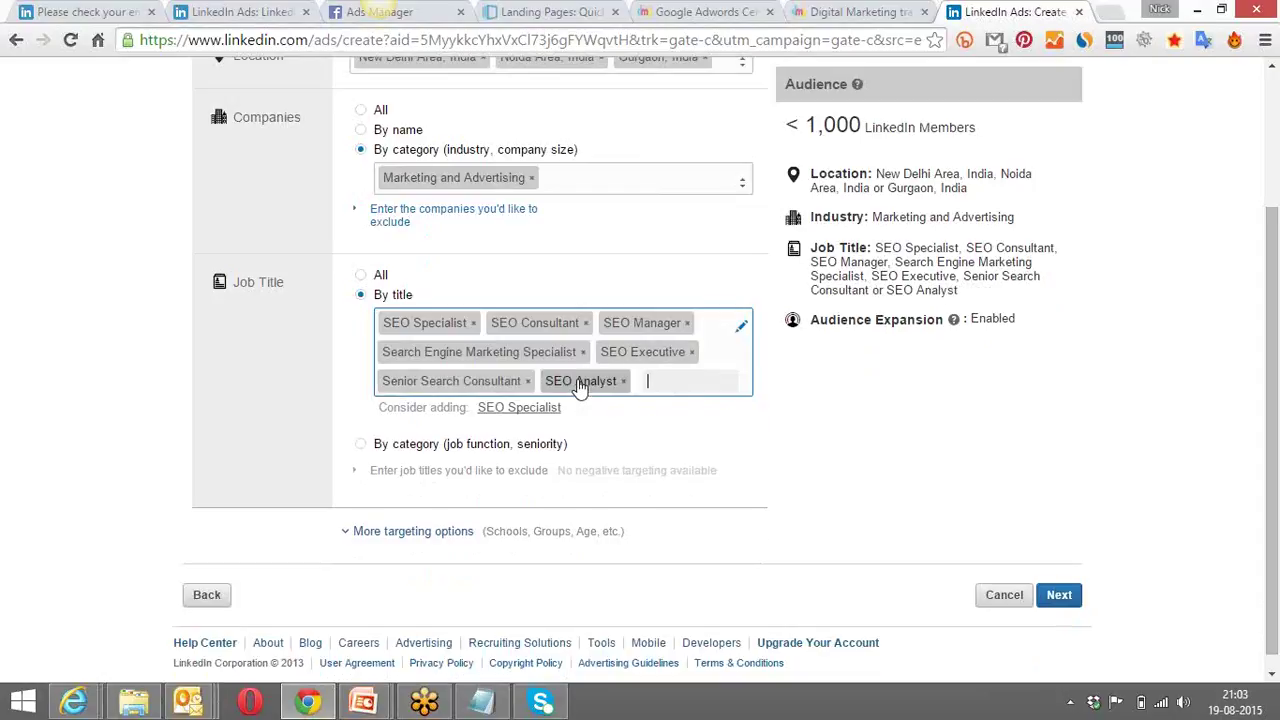
click(815, 437)
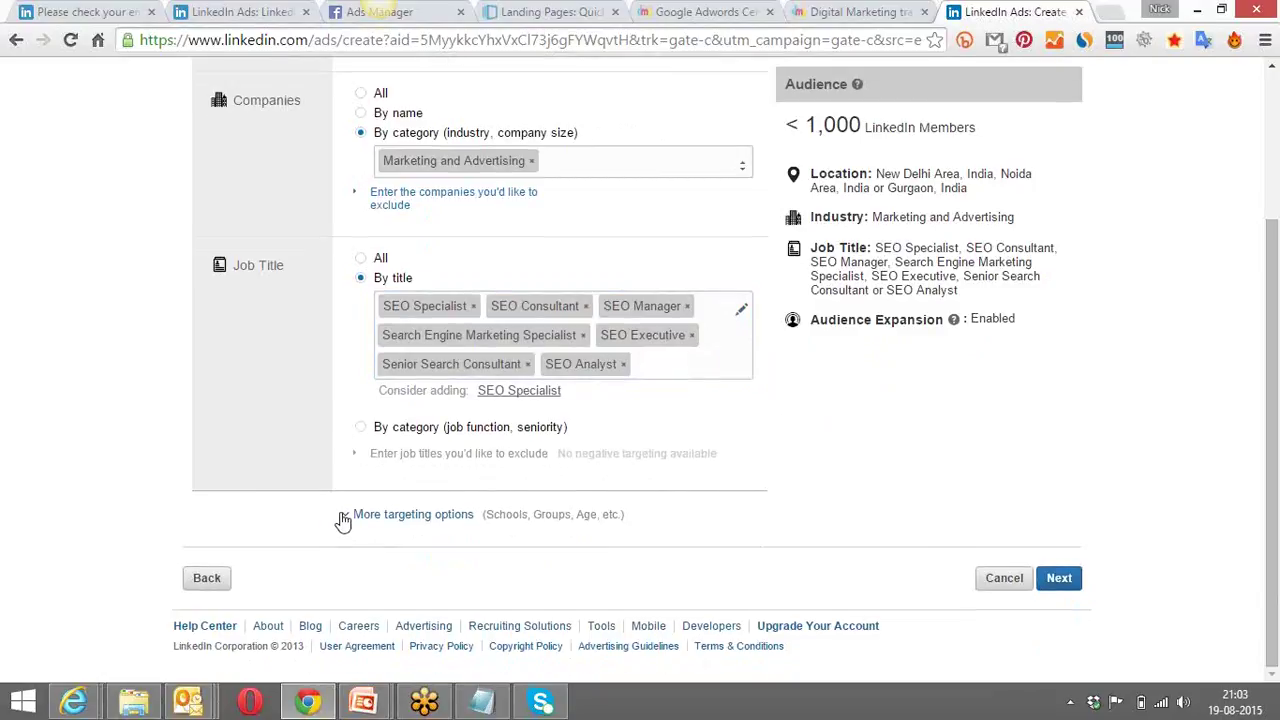
Step: Switch job-title targeting to By category and browse the job Function list
click(362, 427)
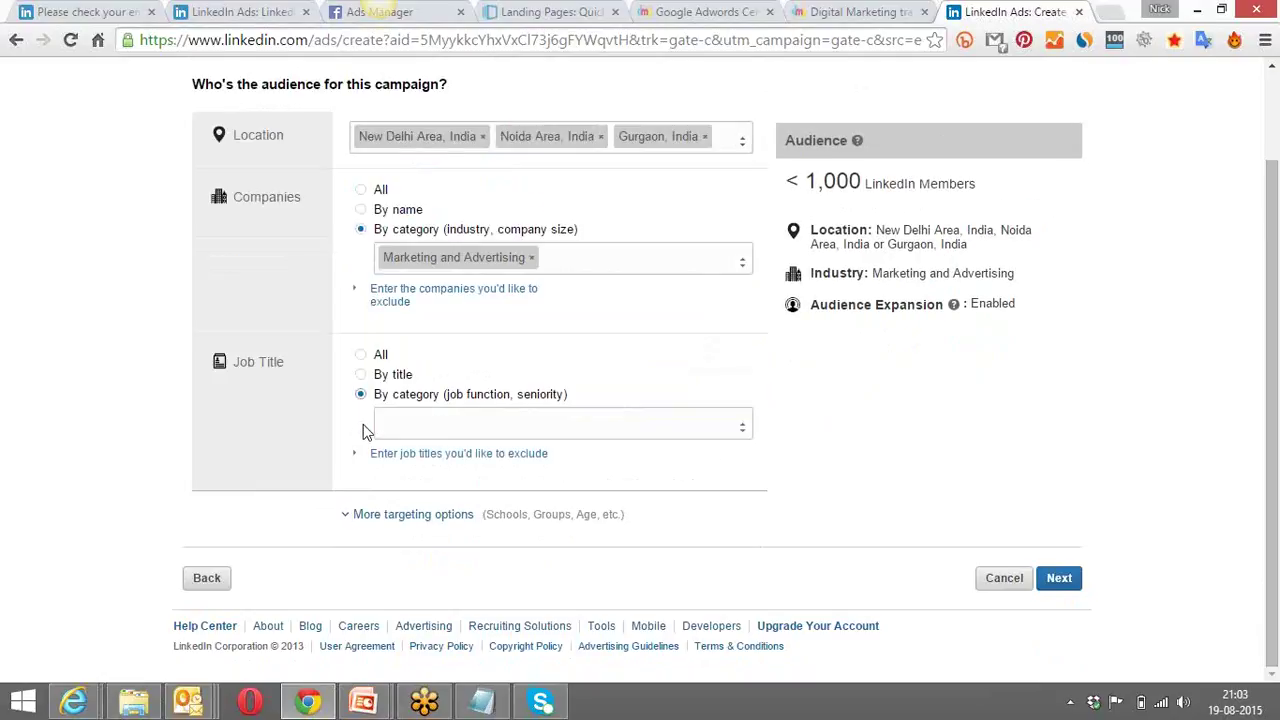
click(420, 436)
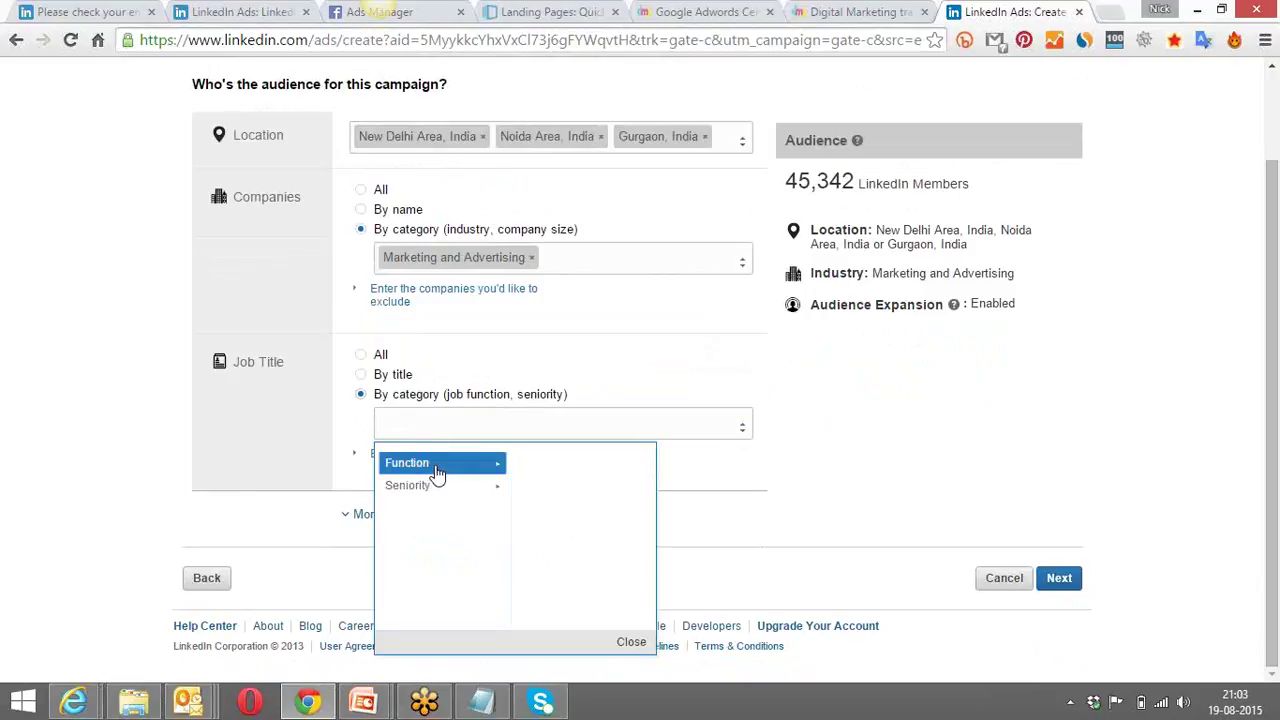
click(437, 472)
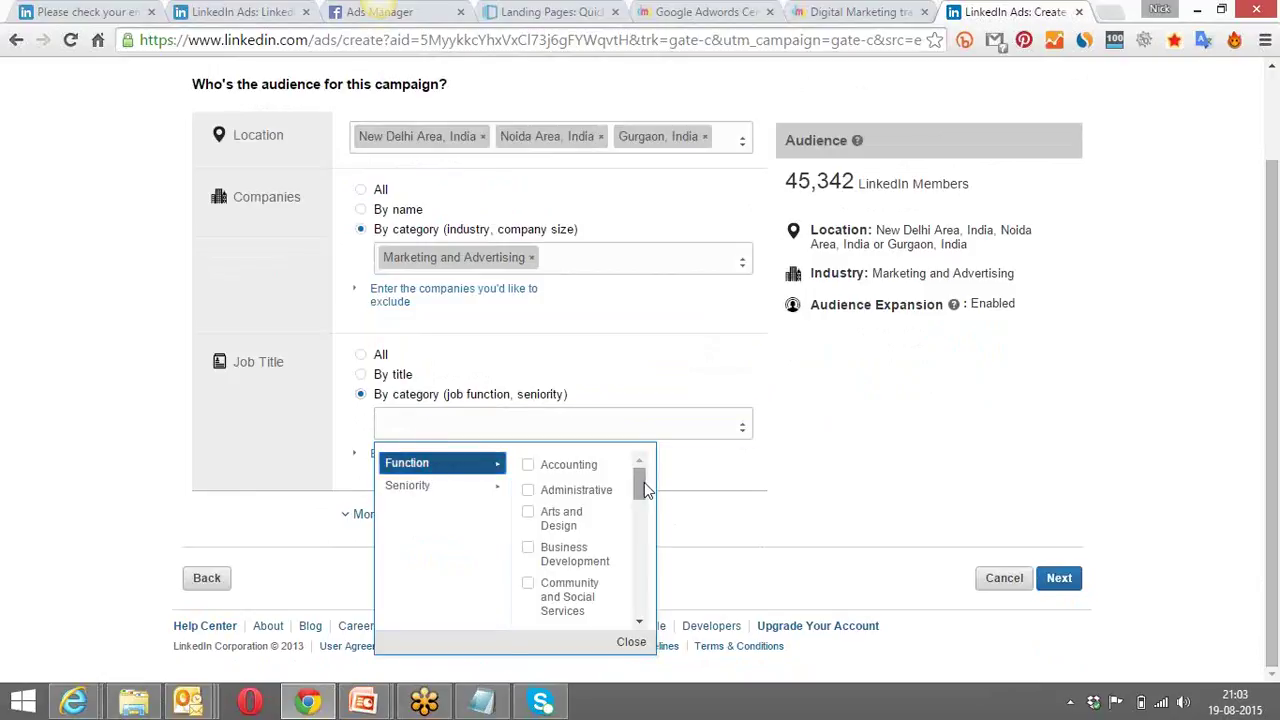
drag(643, 486, 643, 502)
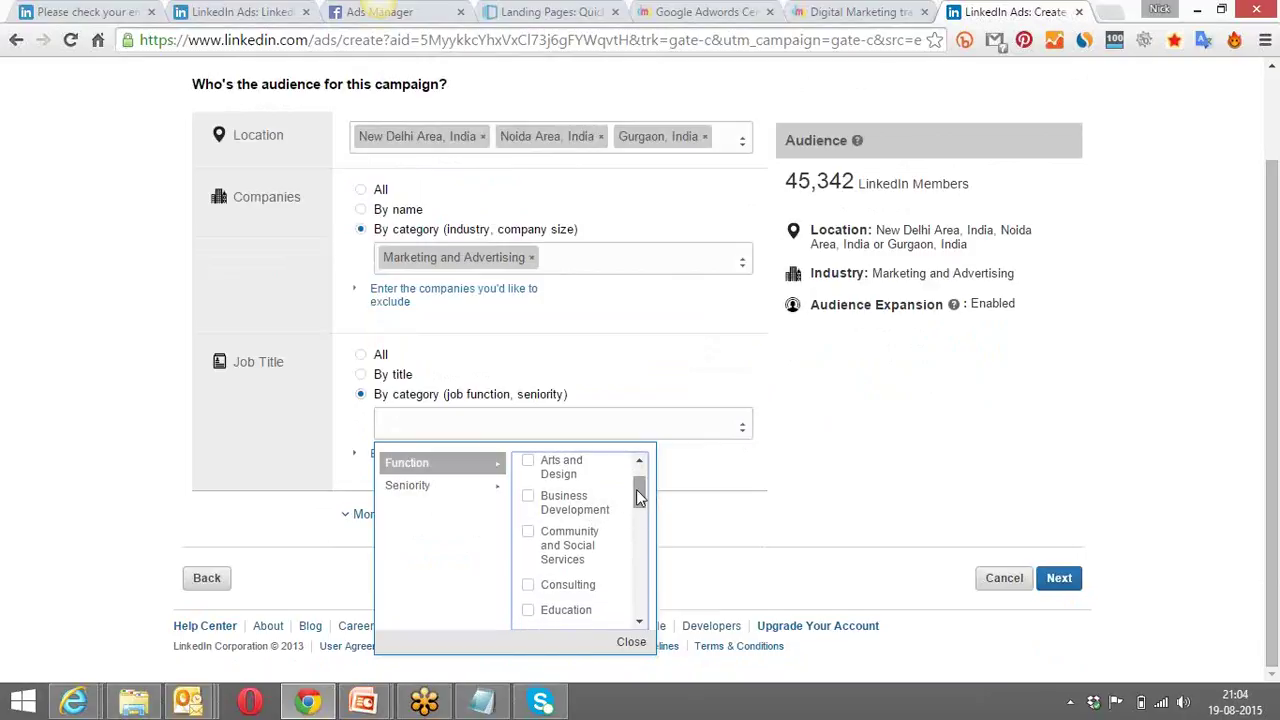
drag(636, 490, 639, 524)
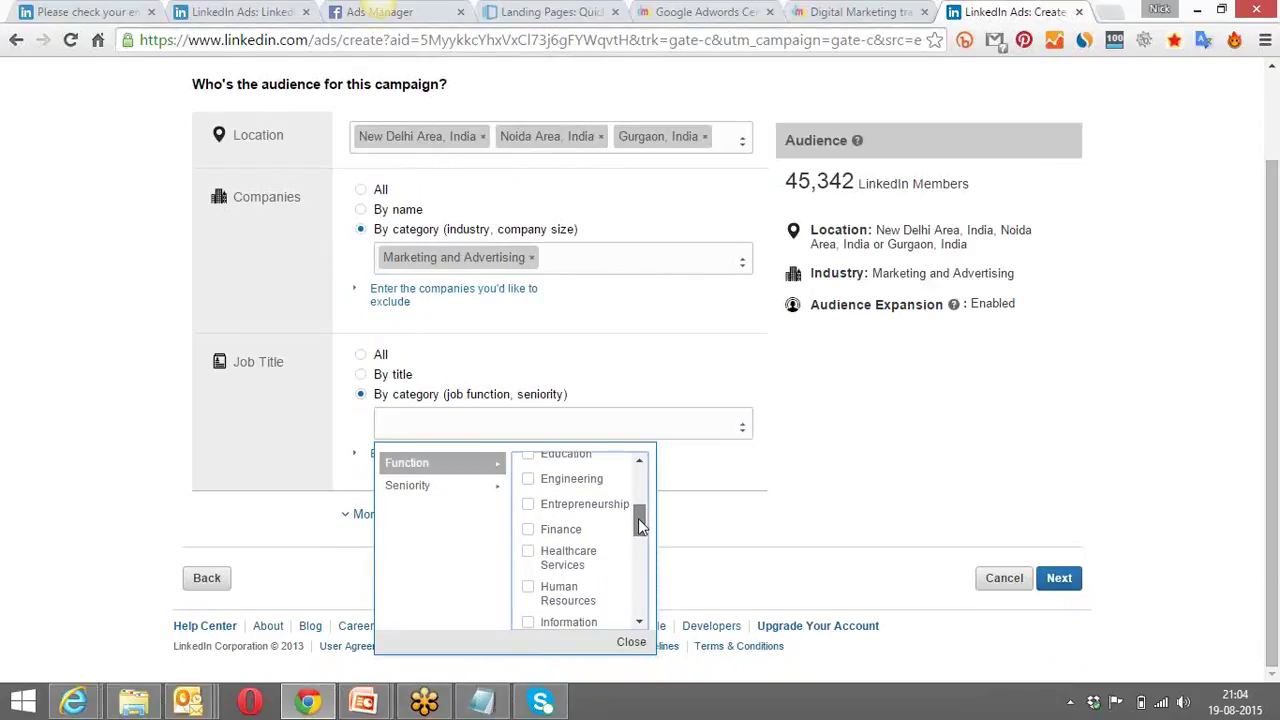
drag(634, 514, 640, 552)
Step: Toggle the Marketing function on and off, leaving no function selected at 45,338 members
click(572, 521)
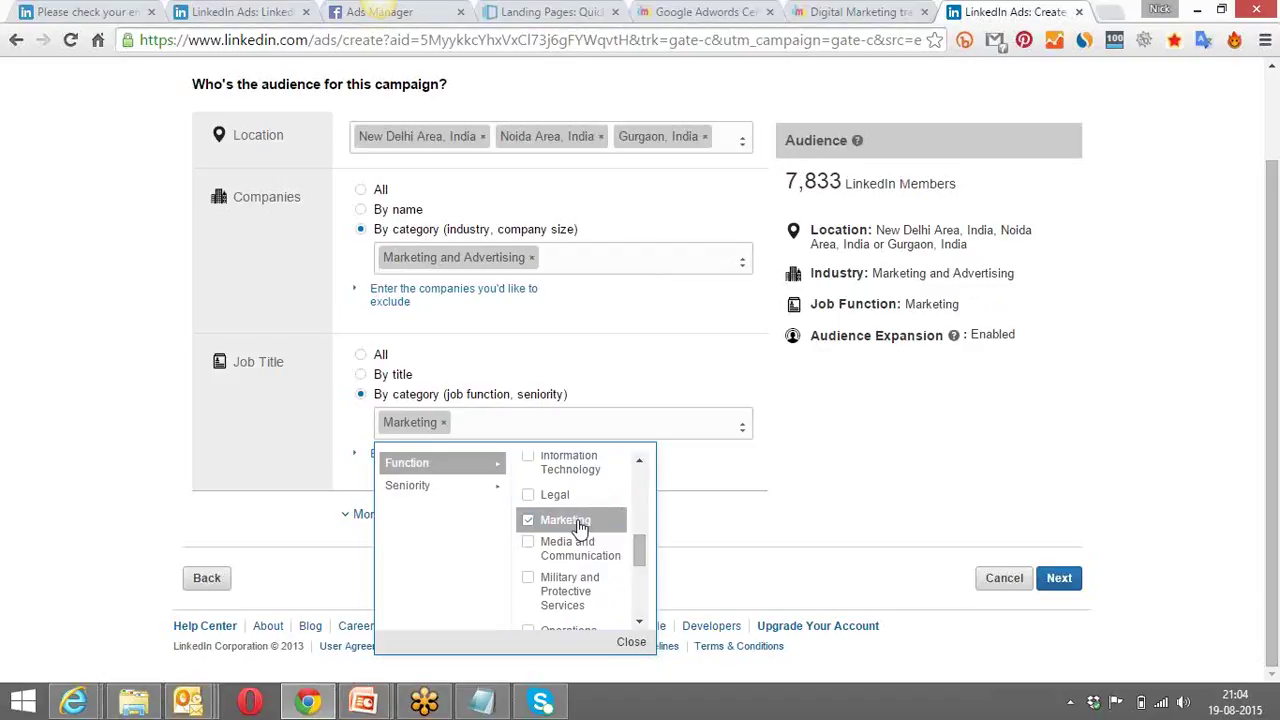
click(529, 521)
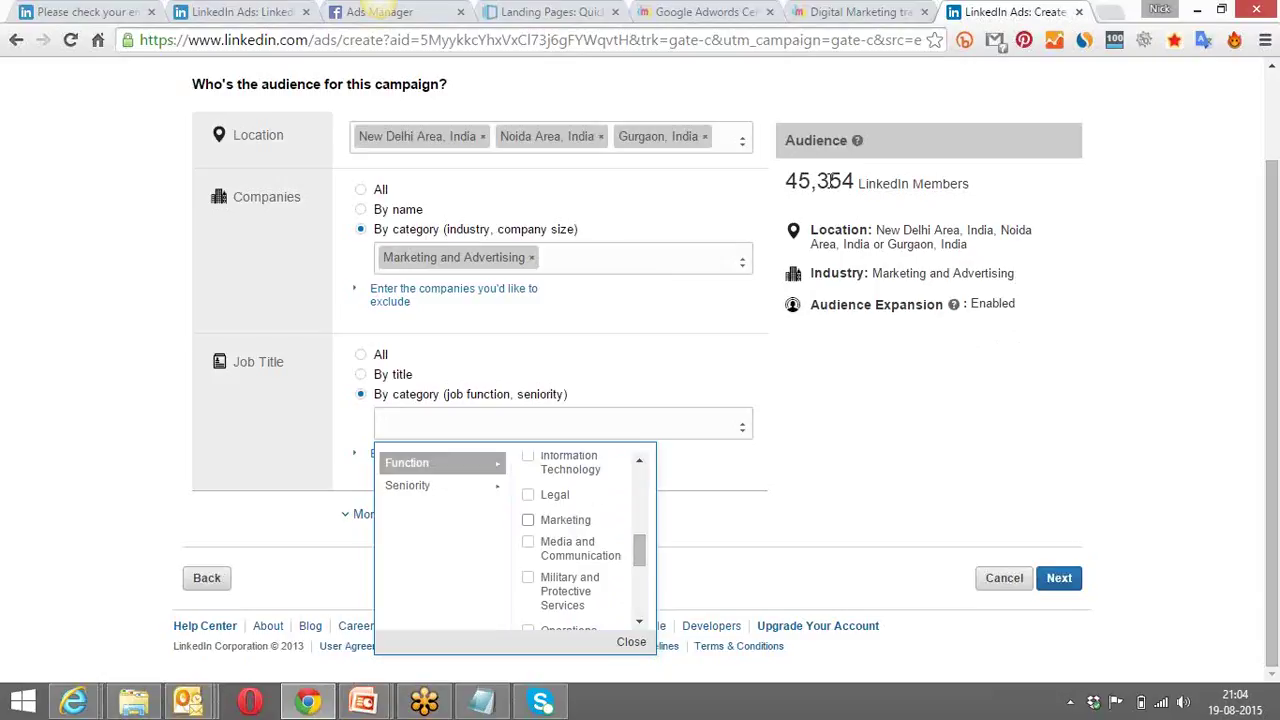
click(637, 546)
drag(637, 546, 637, 549)
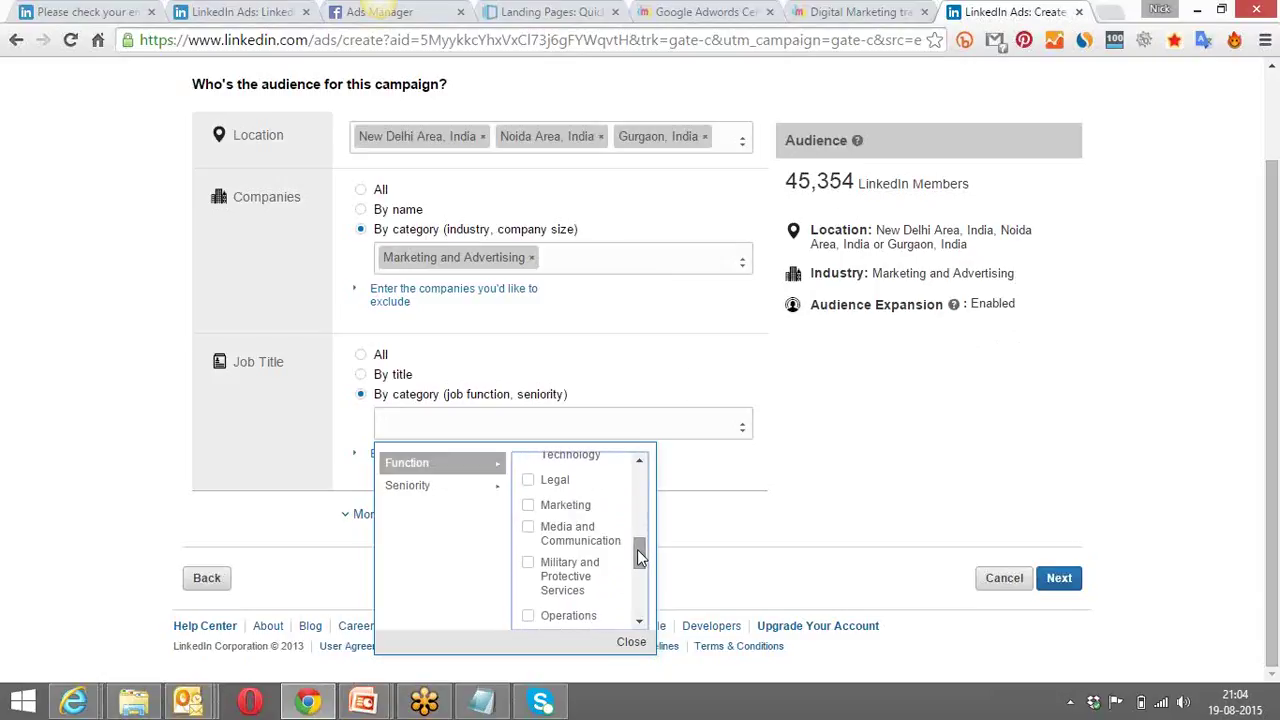
click(530, 508)
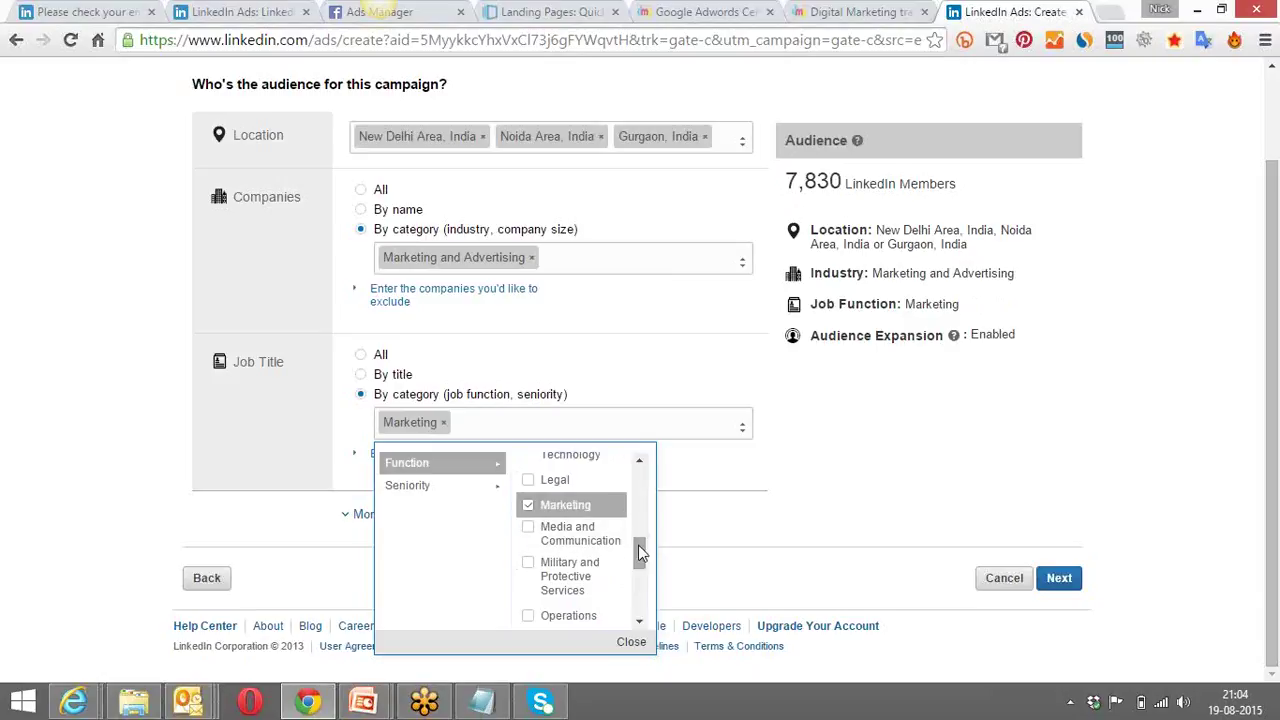
mouse_move(640, 553)
mouse_down()
mouse_move(641, 603)
mouse_move(641, 553)
mouse_up()
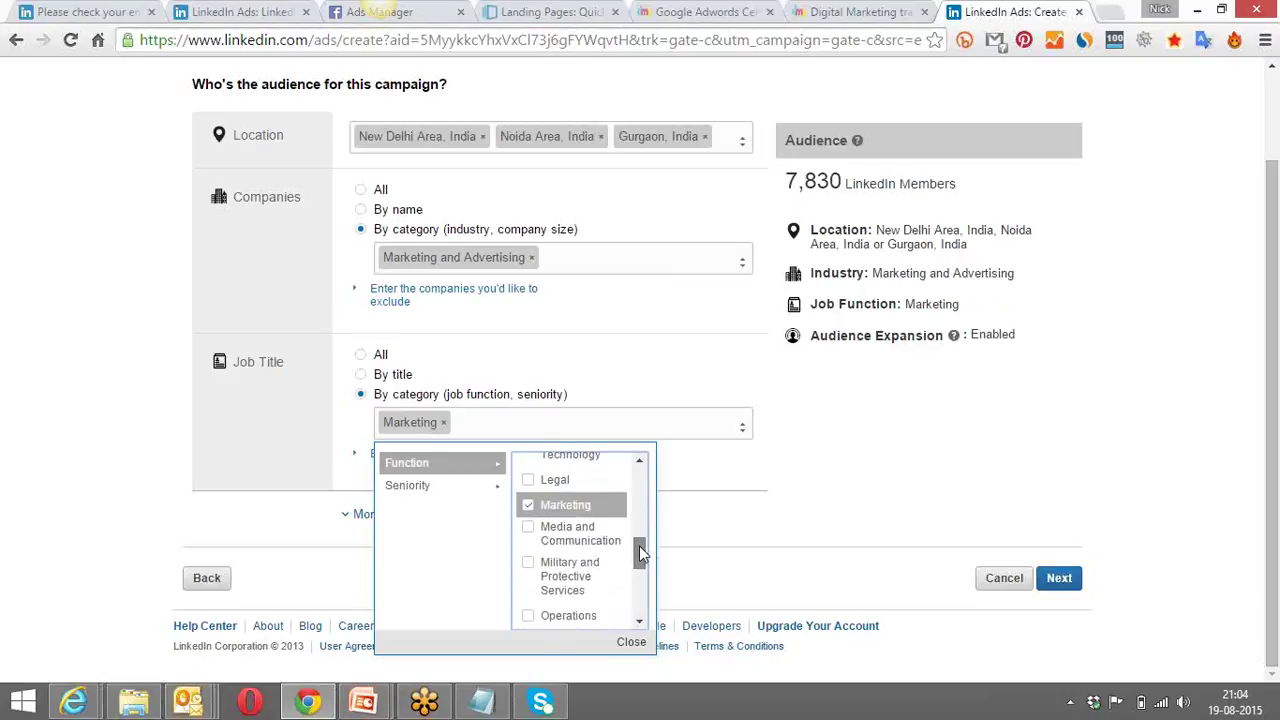
click(528, 506)
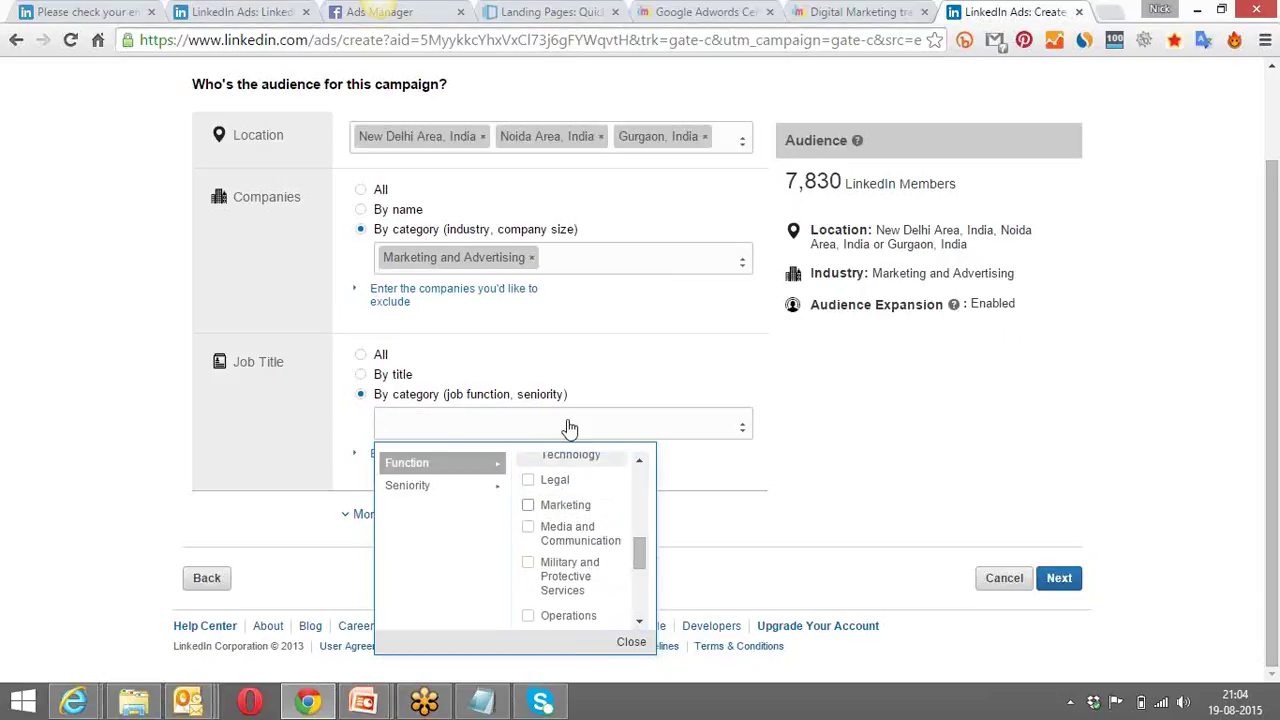
click(777, 375)
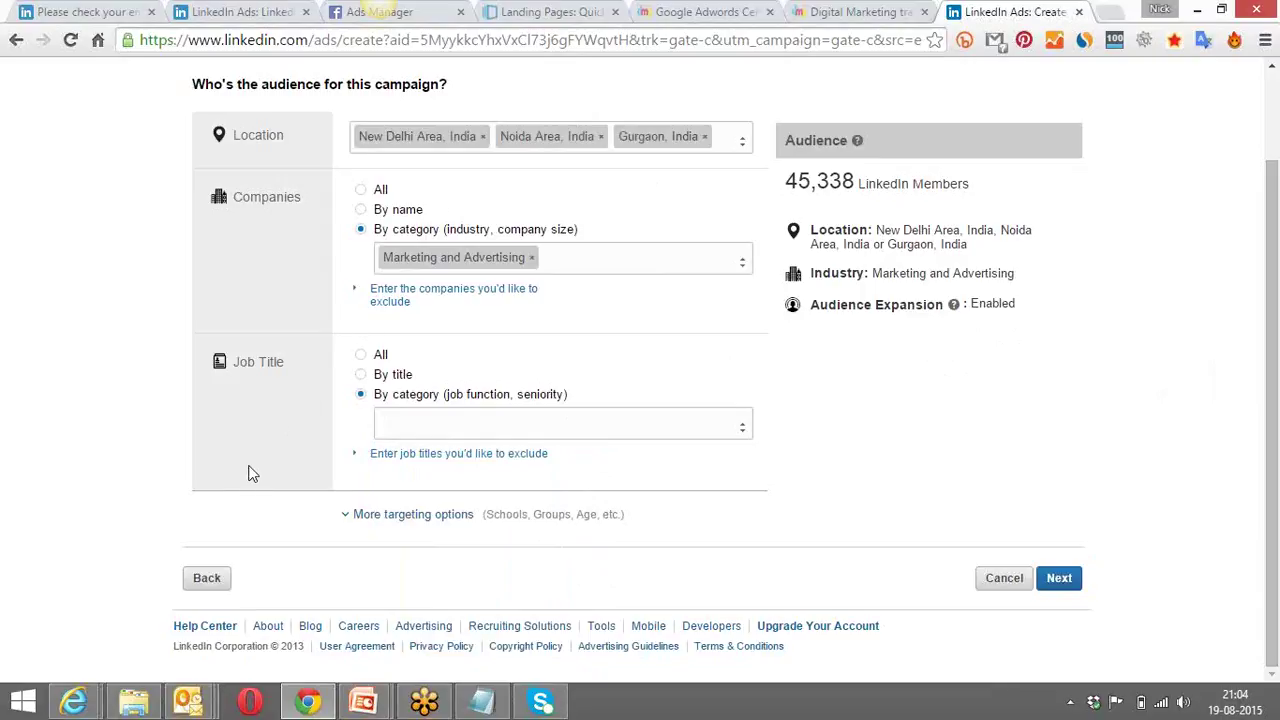
Step: Return to By title targeting and drop the Marketing and Advertising company category, reaching 12,371 members
click(361, 375)
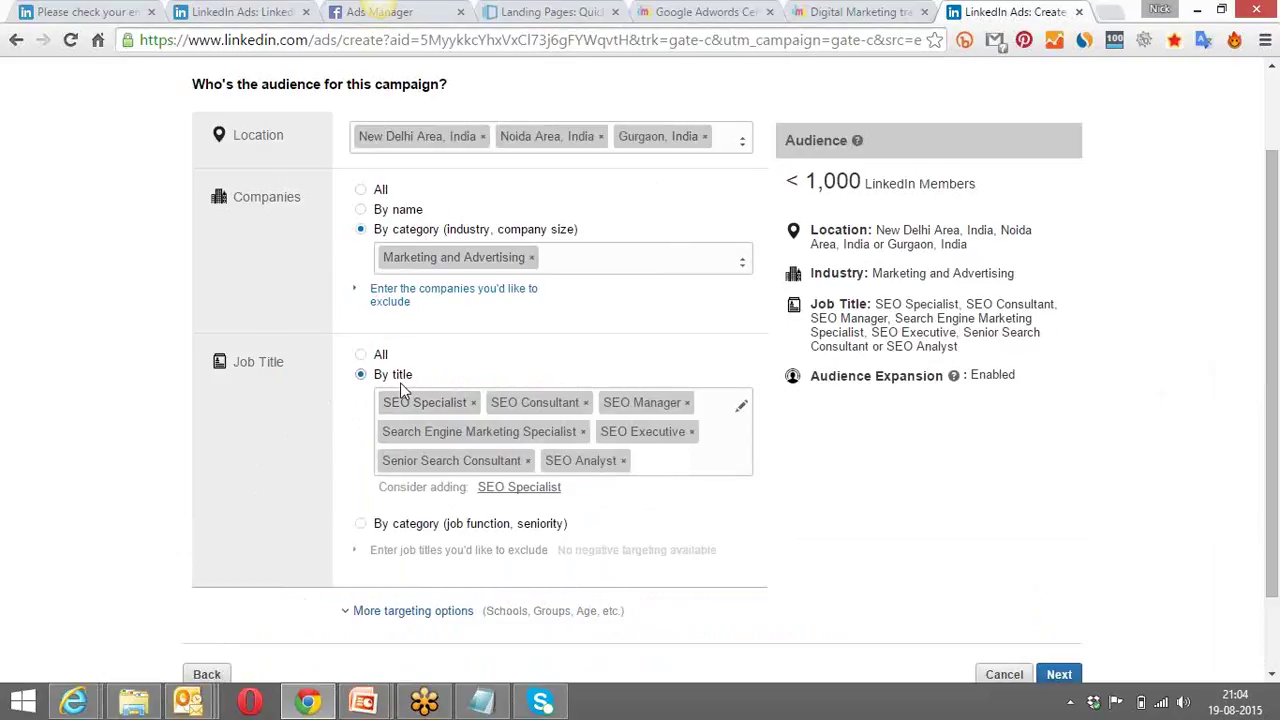
click(535, 262)
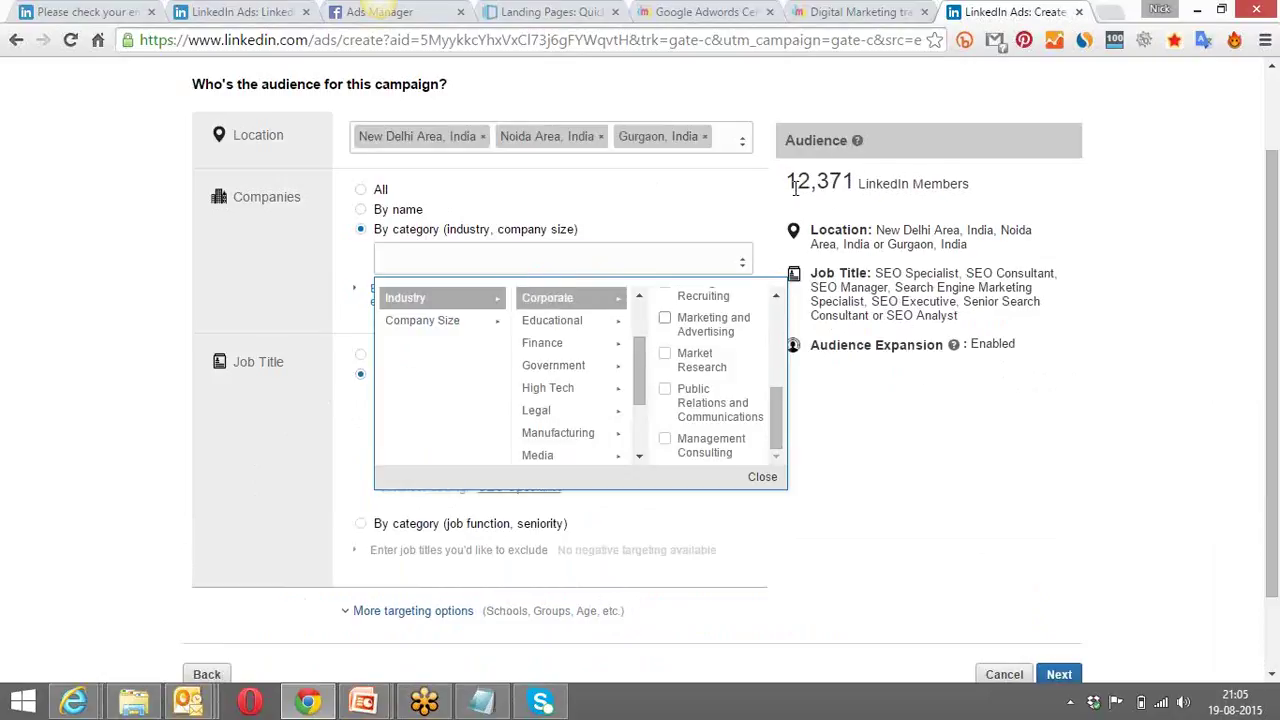
click(835, 457)
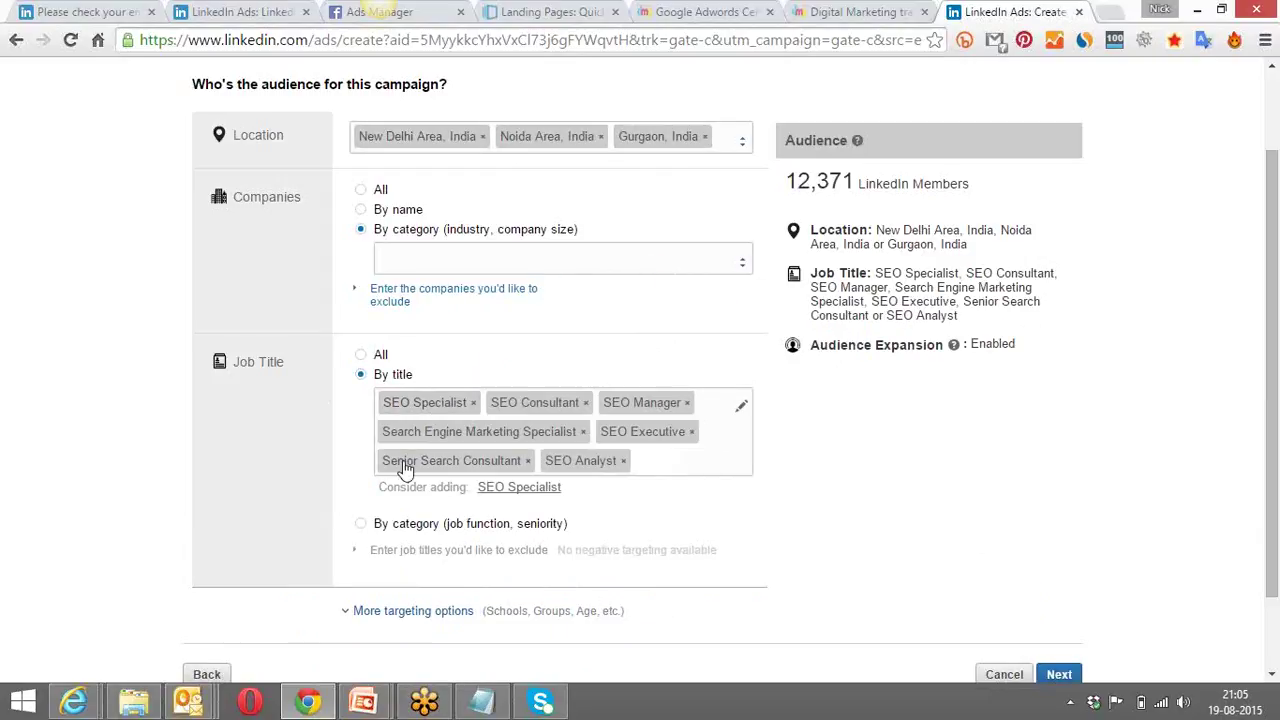
drag(858, 182, 786, 181)
click(810, 527)
scroll(812, 528, down, 1)
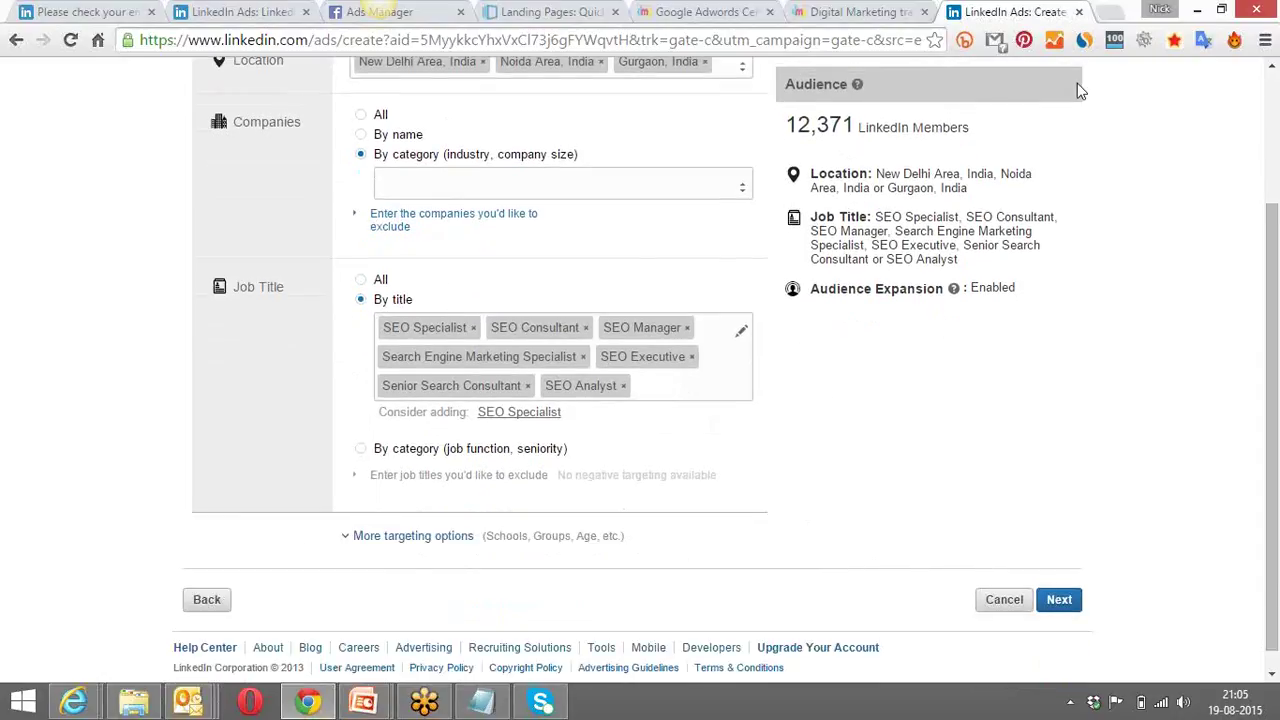
Step: Reveal more targeting options and set School targeting to By school name
click(398, 537)
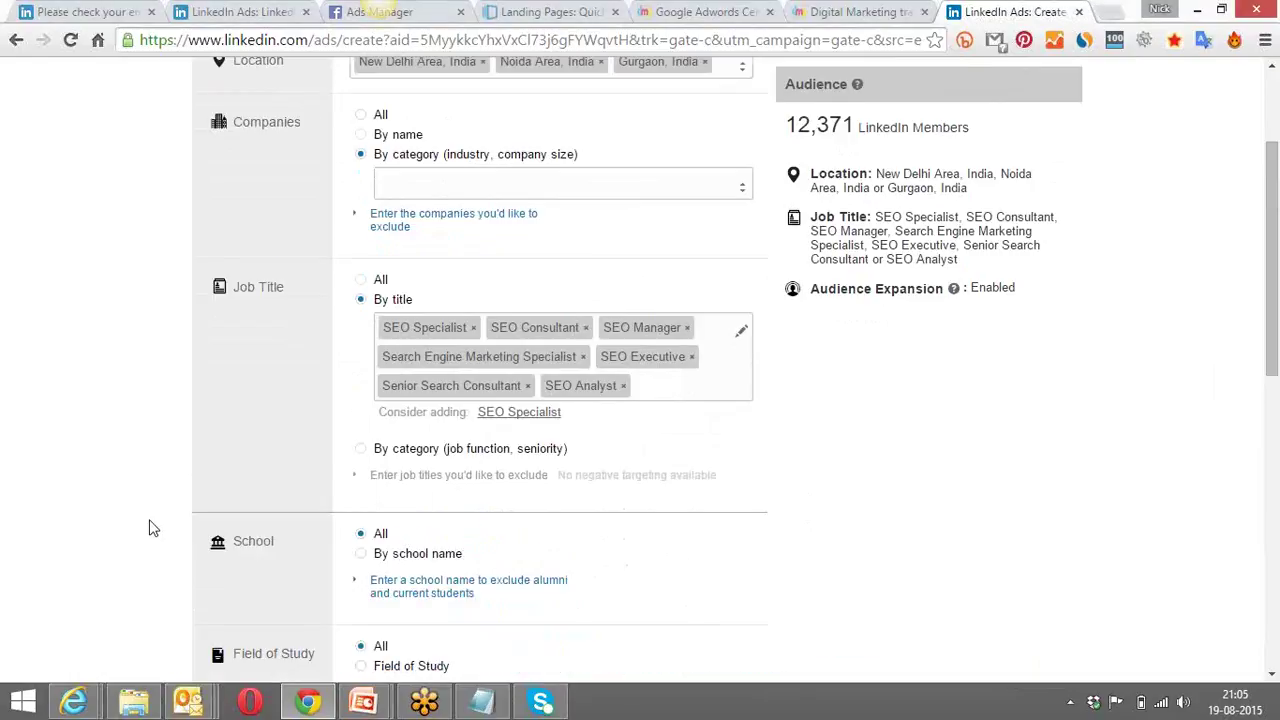
scroll(150, 528, down, 1)
scroll(150, 528, down, 3)
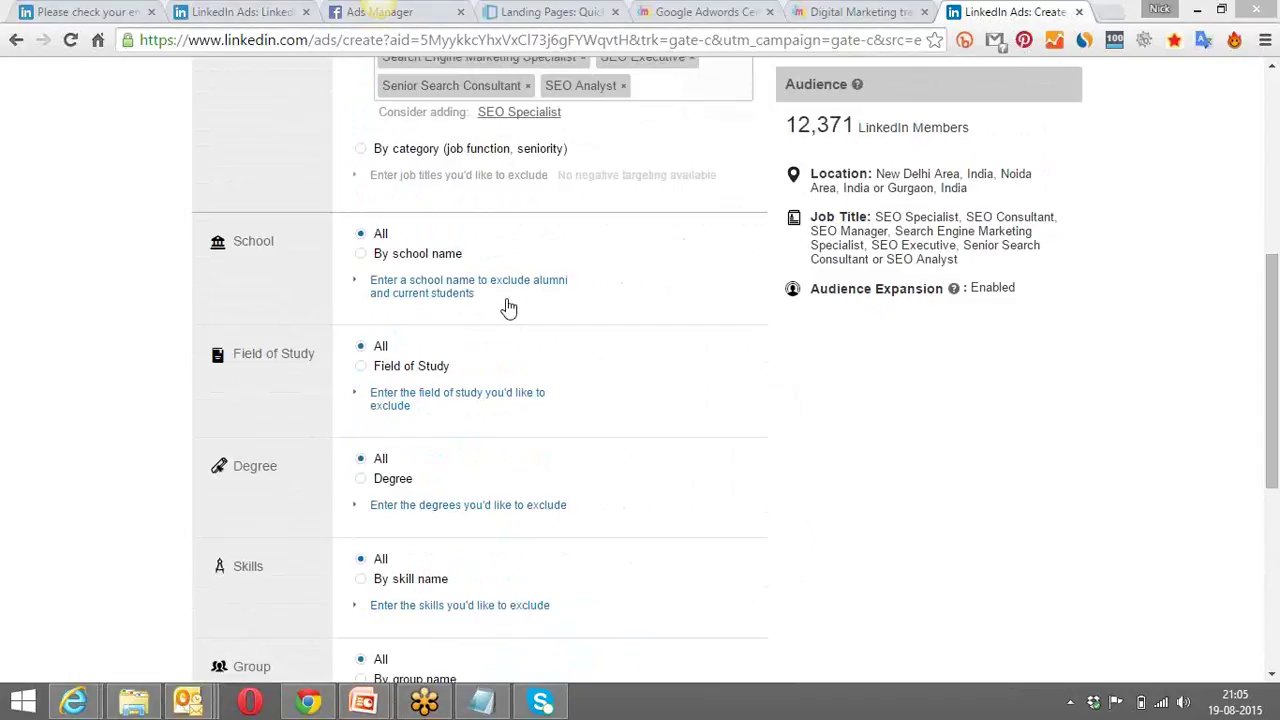
click(363, 258)
Step: Try school-name searches like 'kend' and 'moder', then clear the school box
click(439, 279)
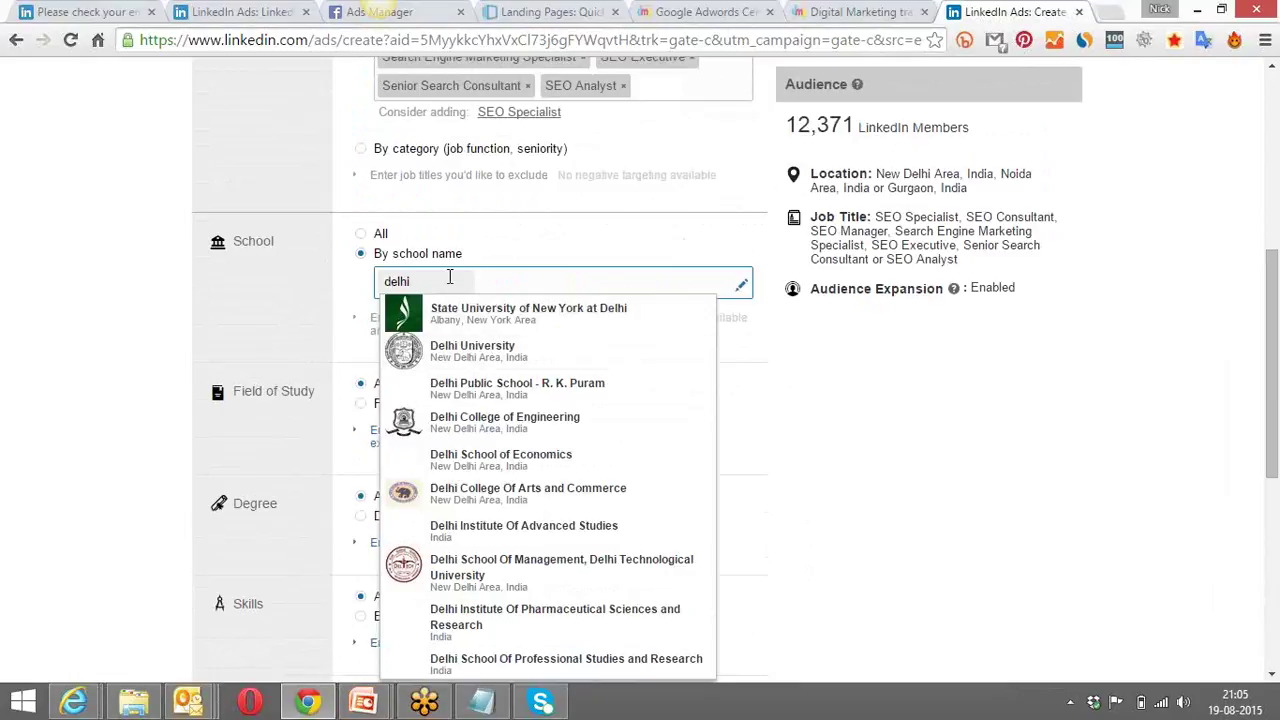
key(BackSpace)
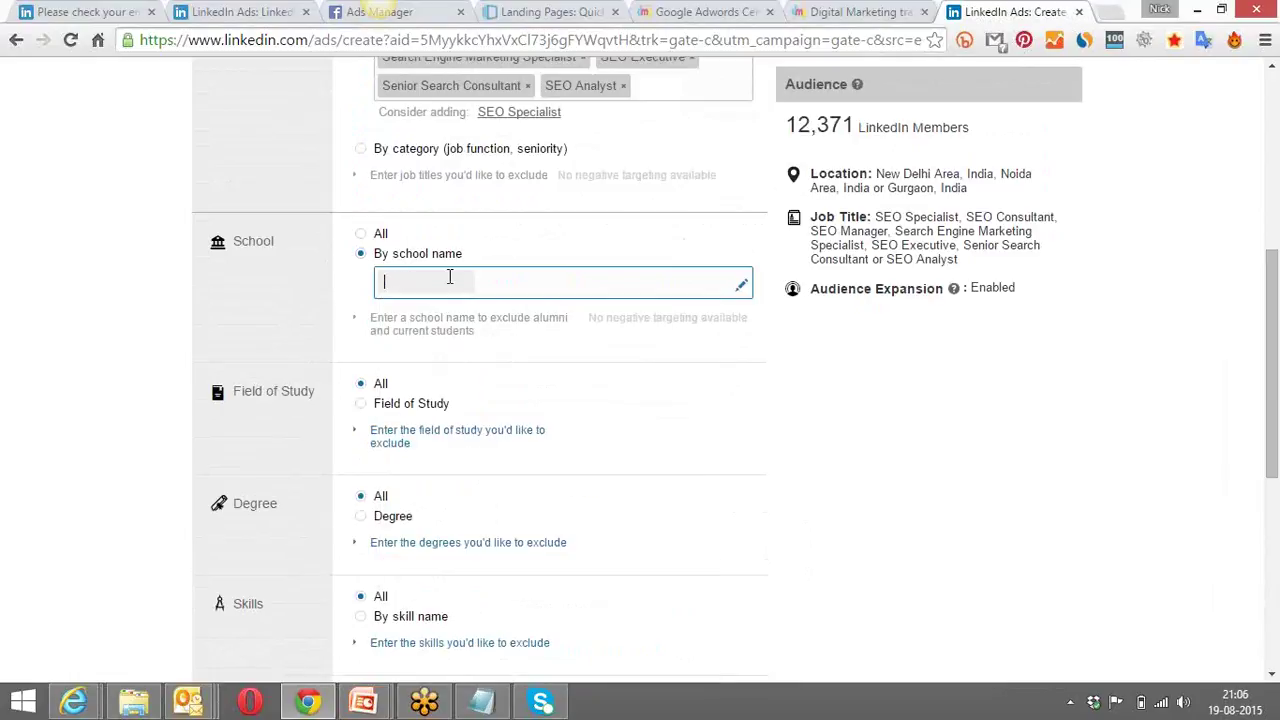
text(j)
key(BackSpace)
text(kend)
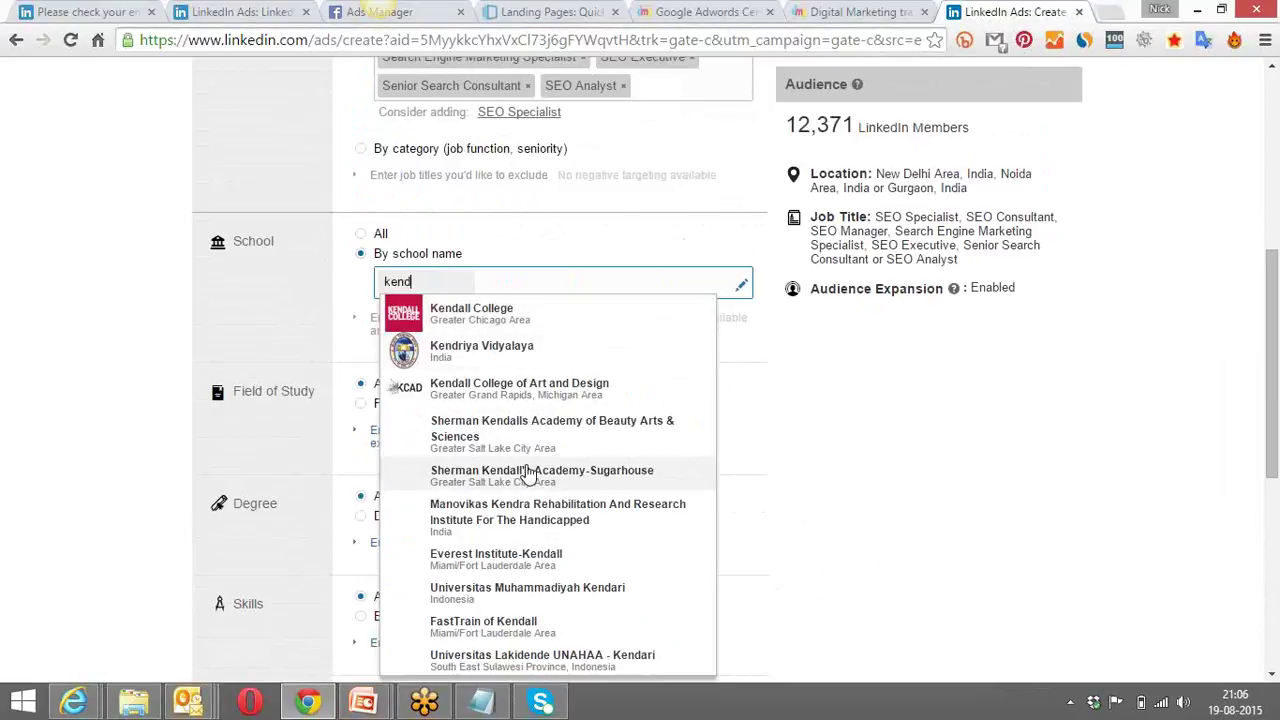
text(m)
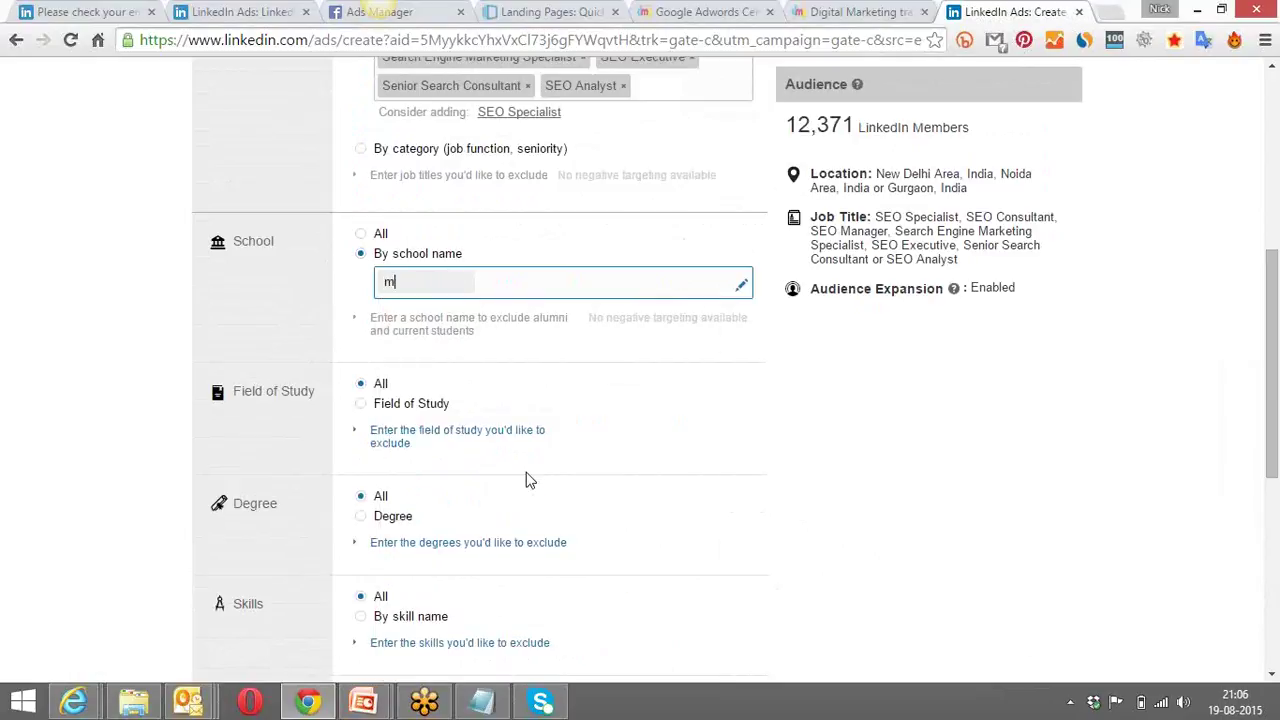
text(oder)
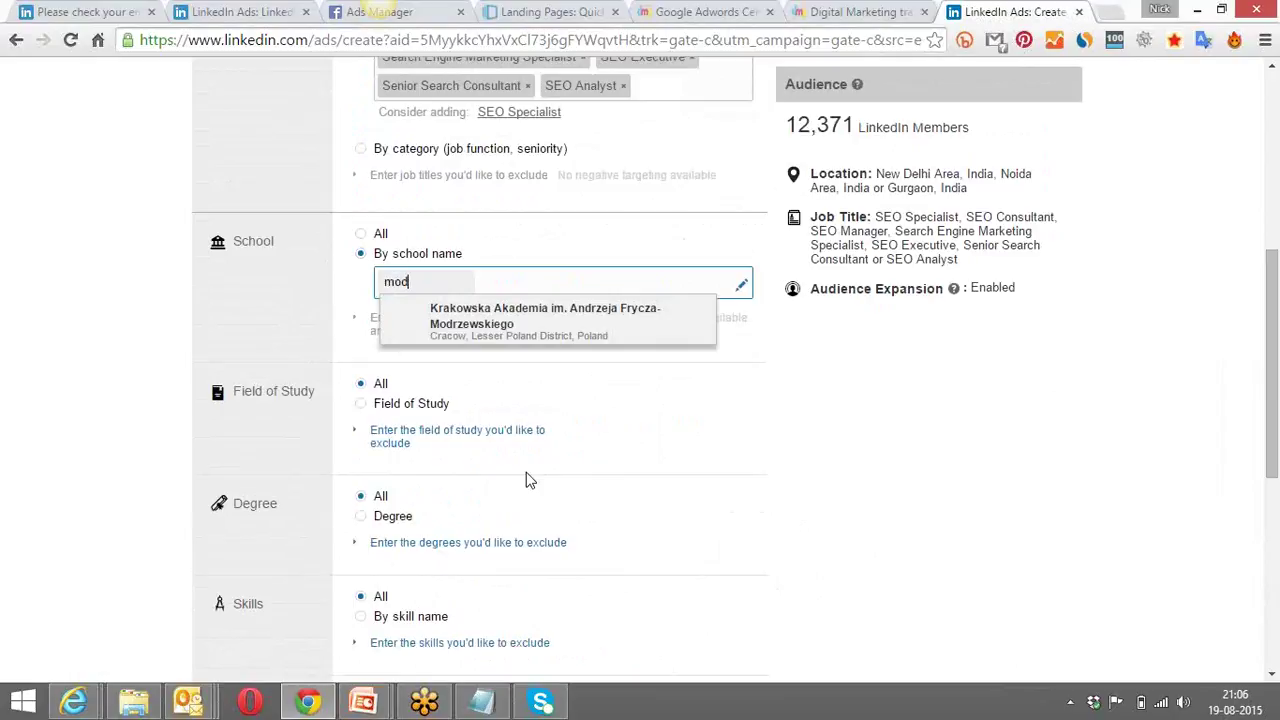
key(BackSpace)
text(er)
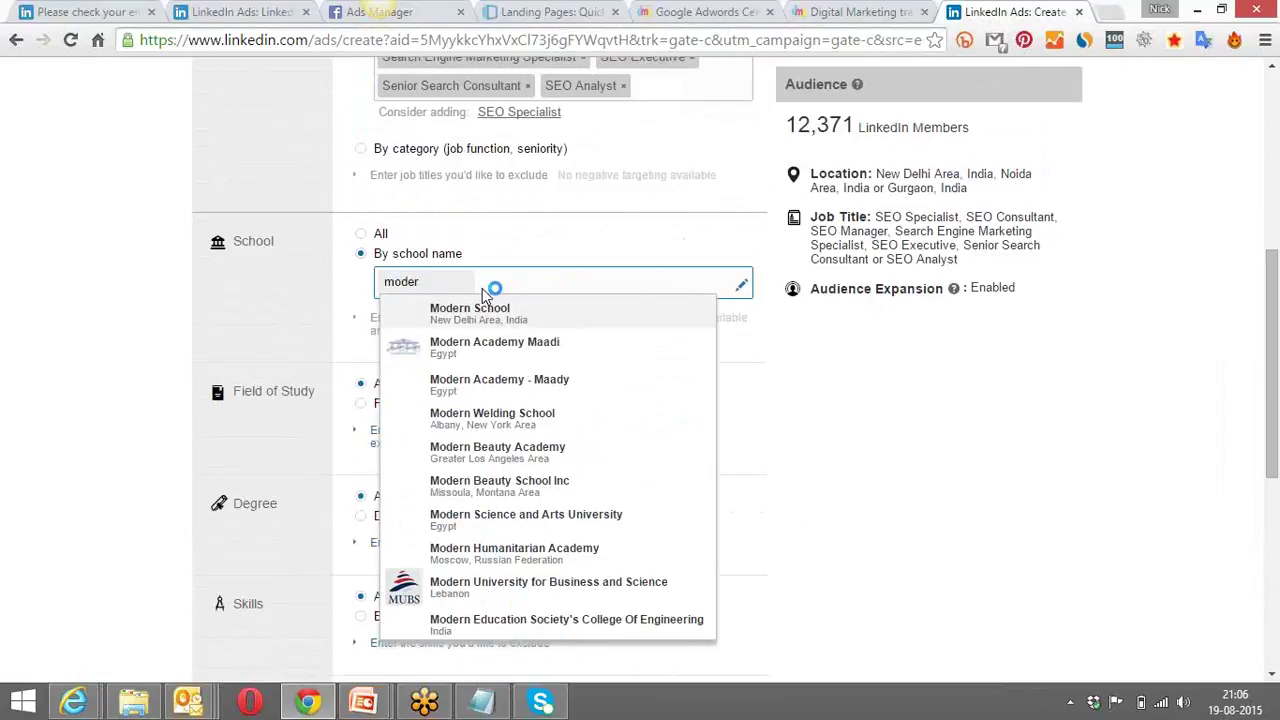
click(591, 246)
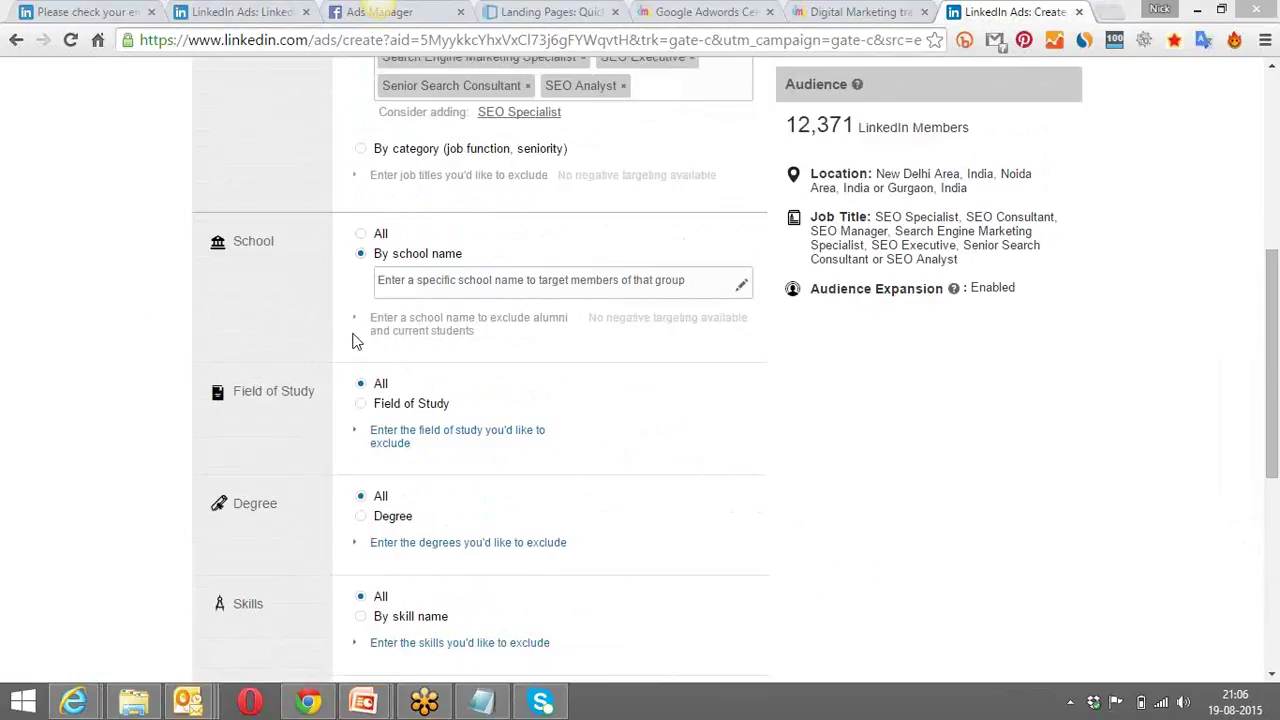
scroll(118, 305, down, 3)
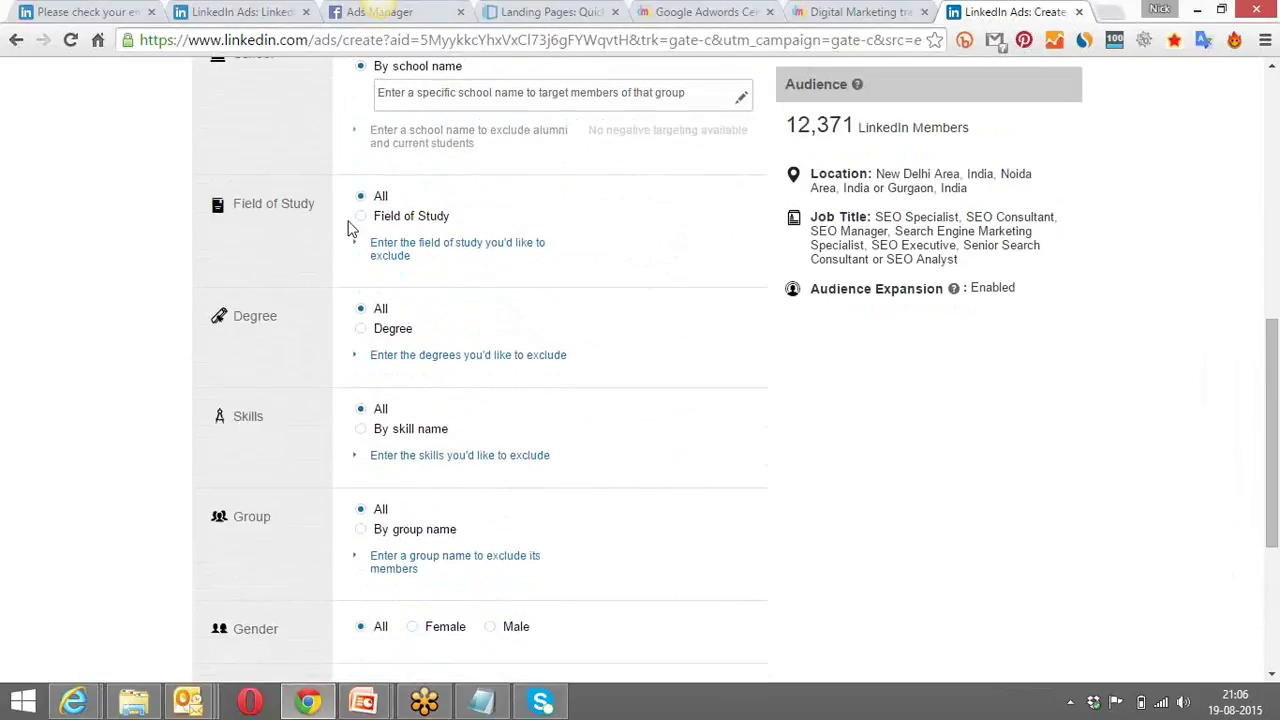
Step: Set Field of Study to specific fields, trying 'mar' and 'ac' before clearing it
click(362, 217)
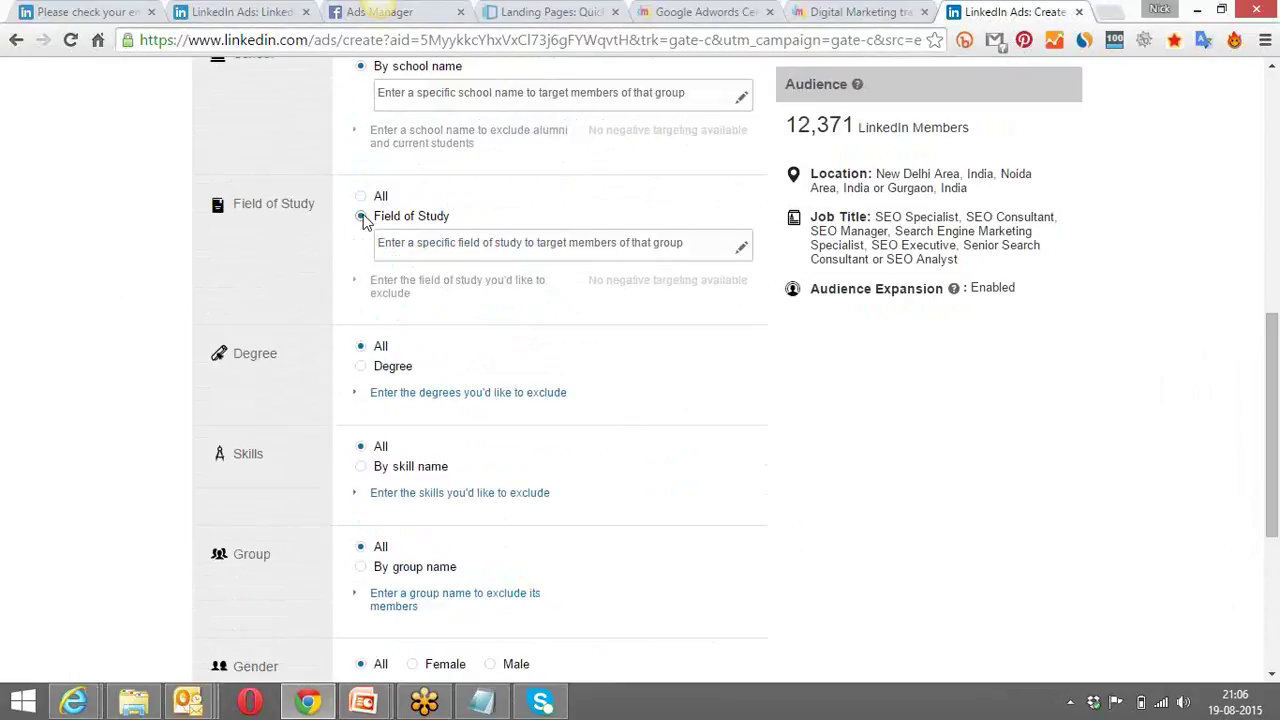
click(420, 242)
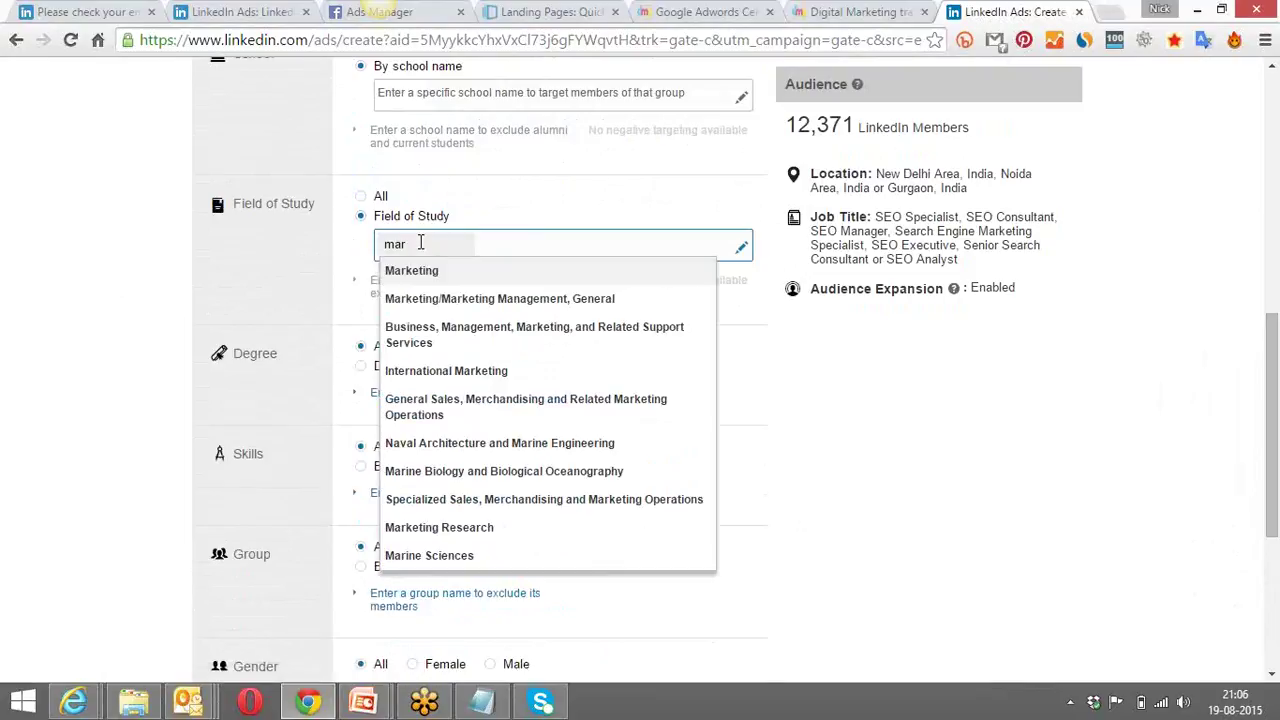
text(mar)
key(BackSpace)
key(BackSpace)
key(BackSpace)
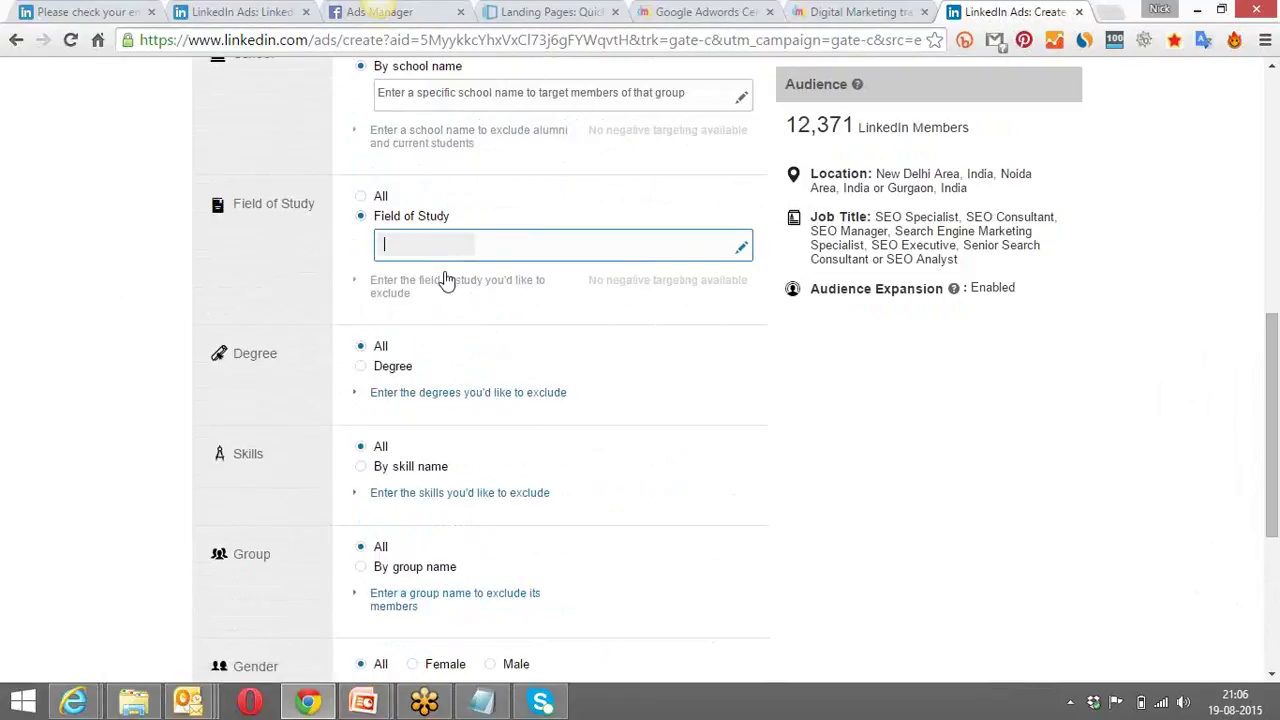
text(acc)
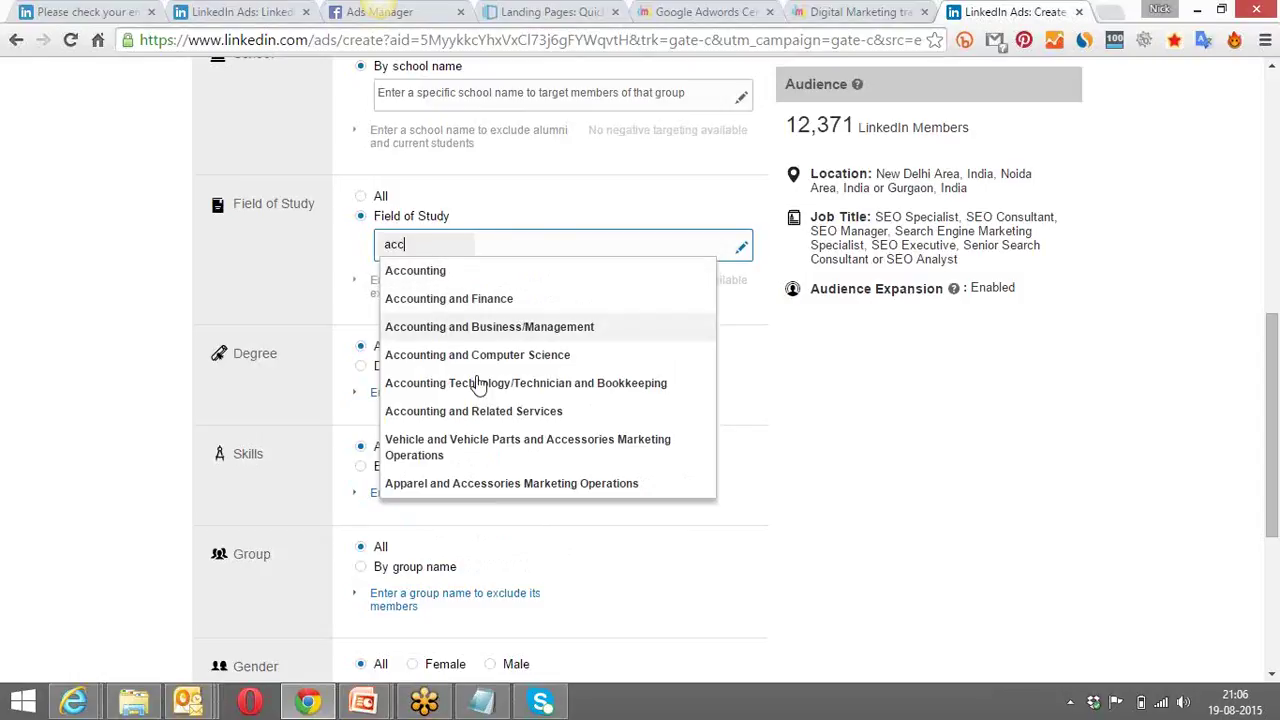
key(BackSpace)
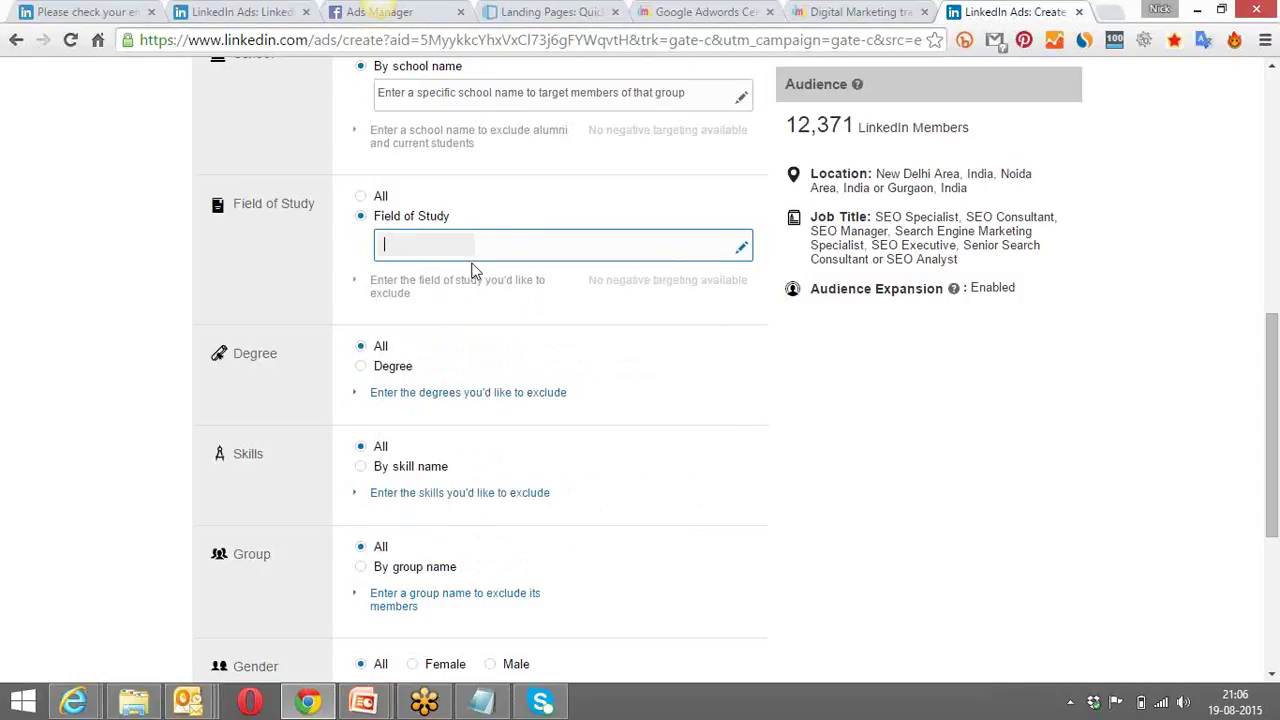
click(155, 270)
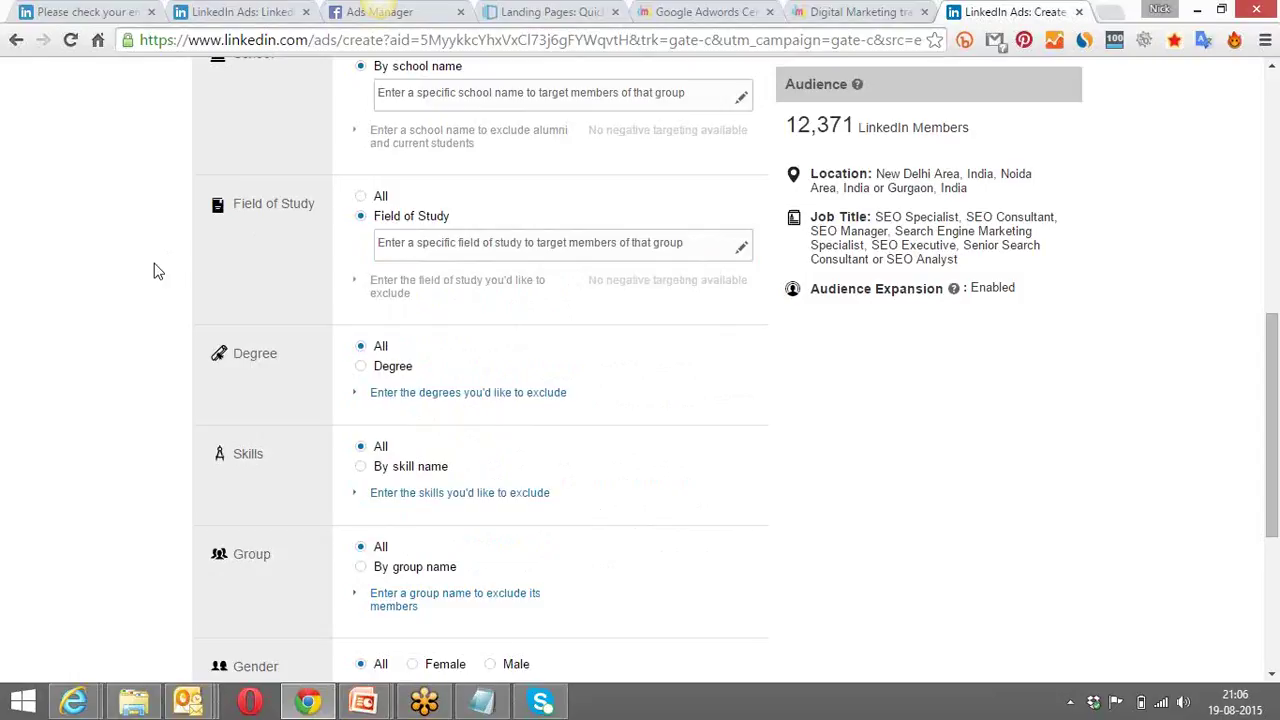
Step: Set Degree targeting to specific degrees
scroll(155, 270, up, 1)
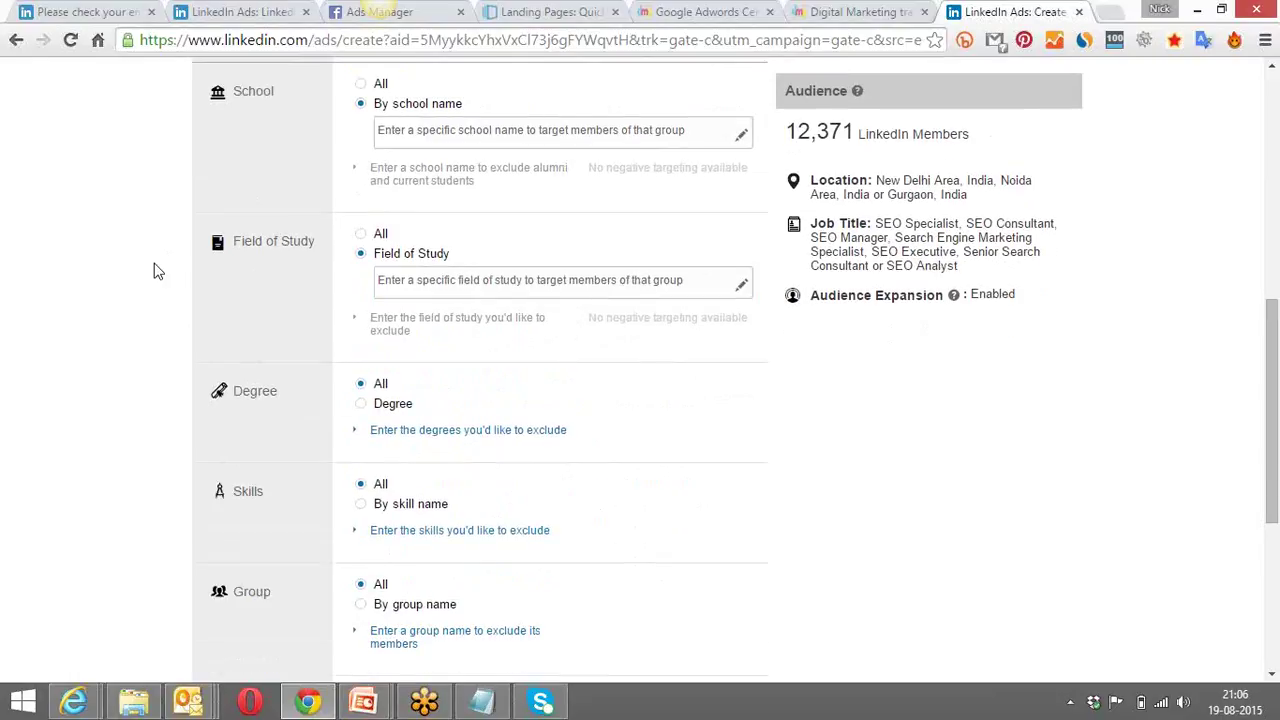
scroll(155, 270, down, 2)
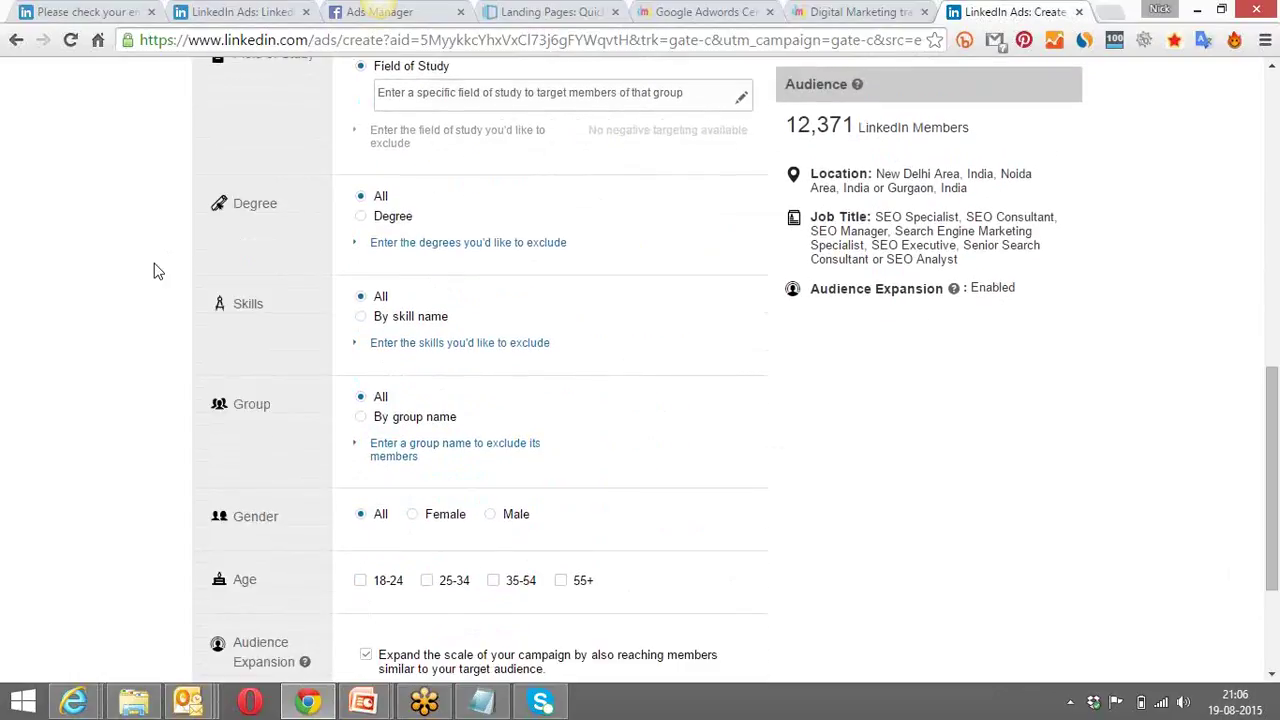
click(361, 217)
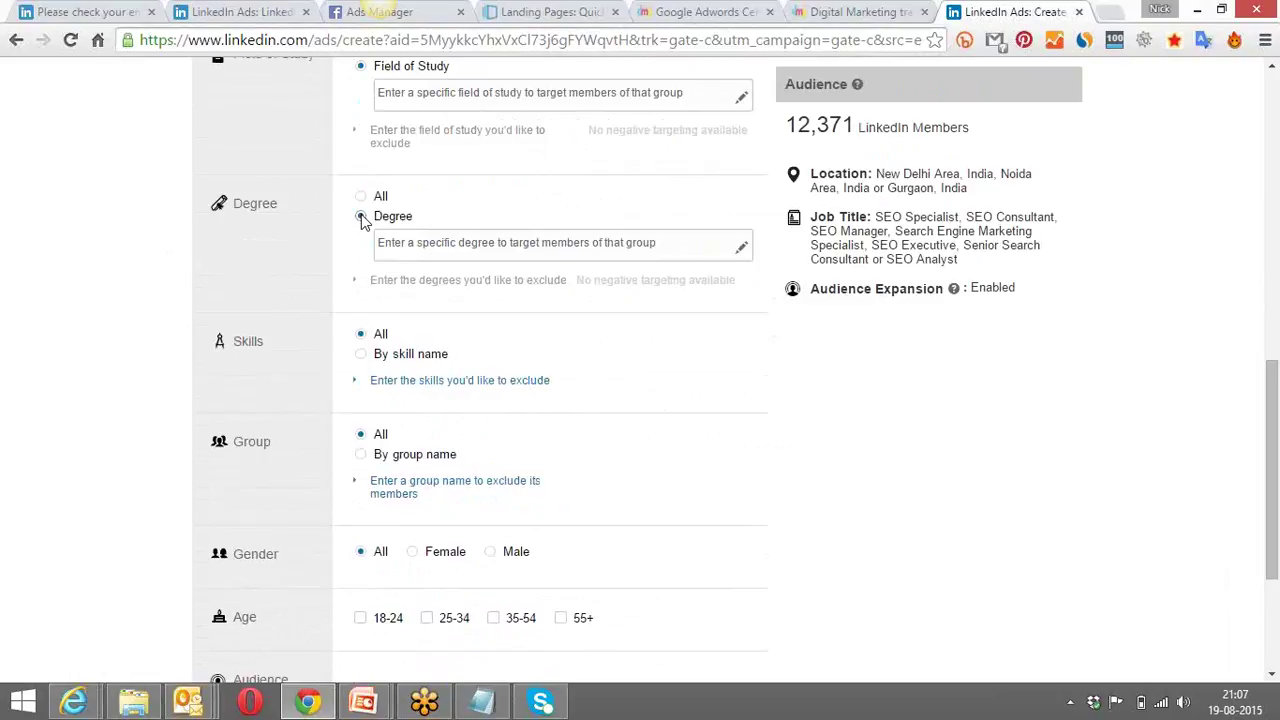
Step: Keep the specific-degree option and set Skills targeting to By skill name
click(361, 217)
click(362, 355)
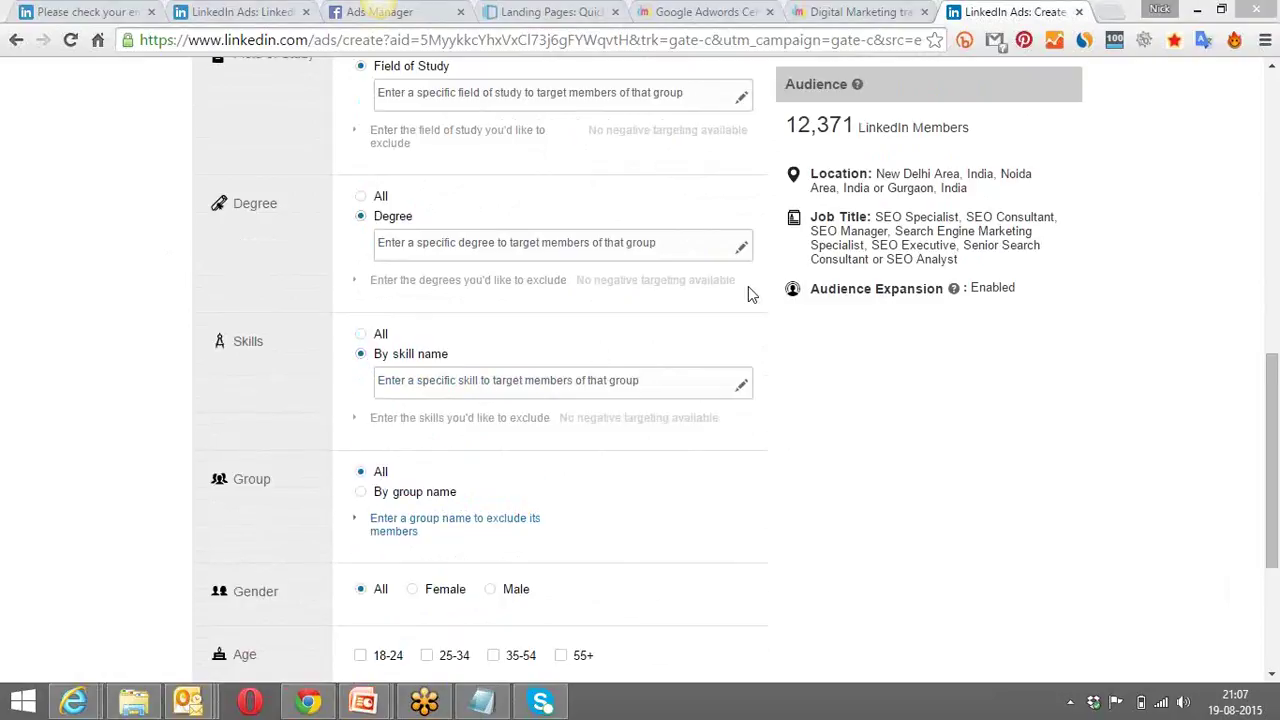
click(432, 375)
text(seo)
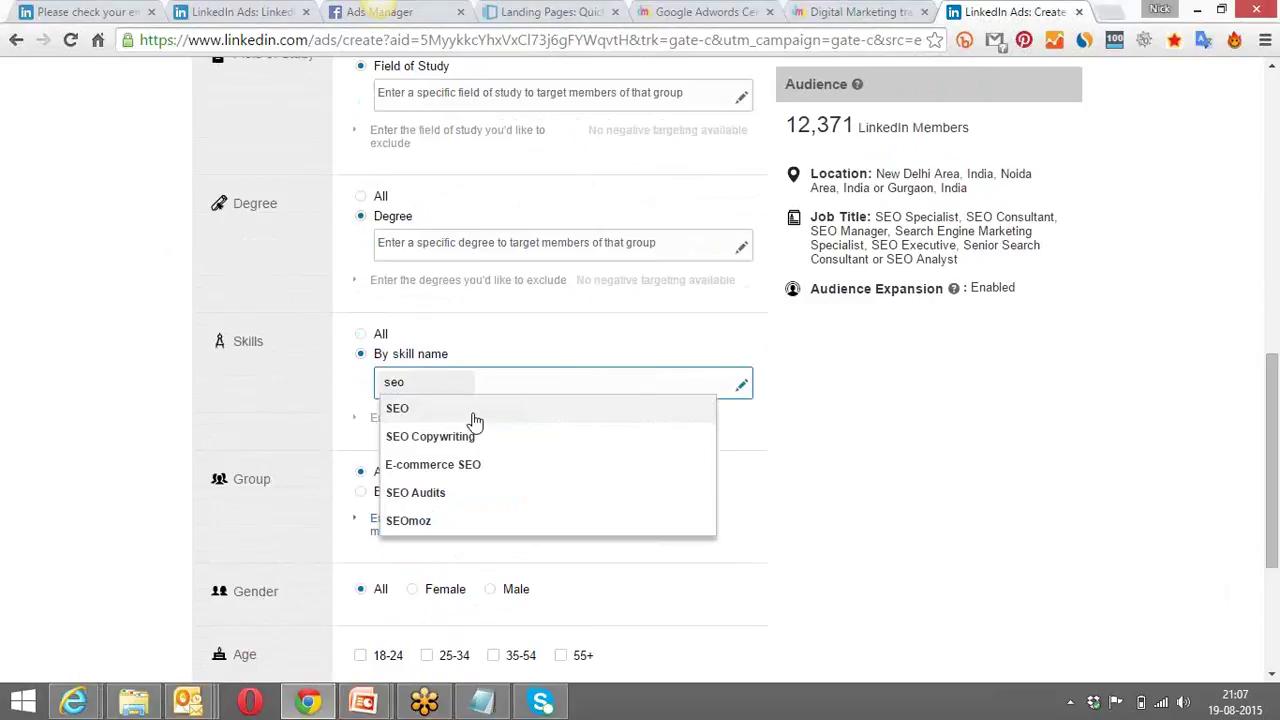
click(474, 416)
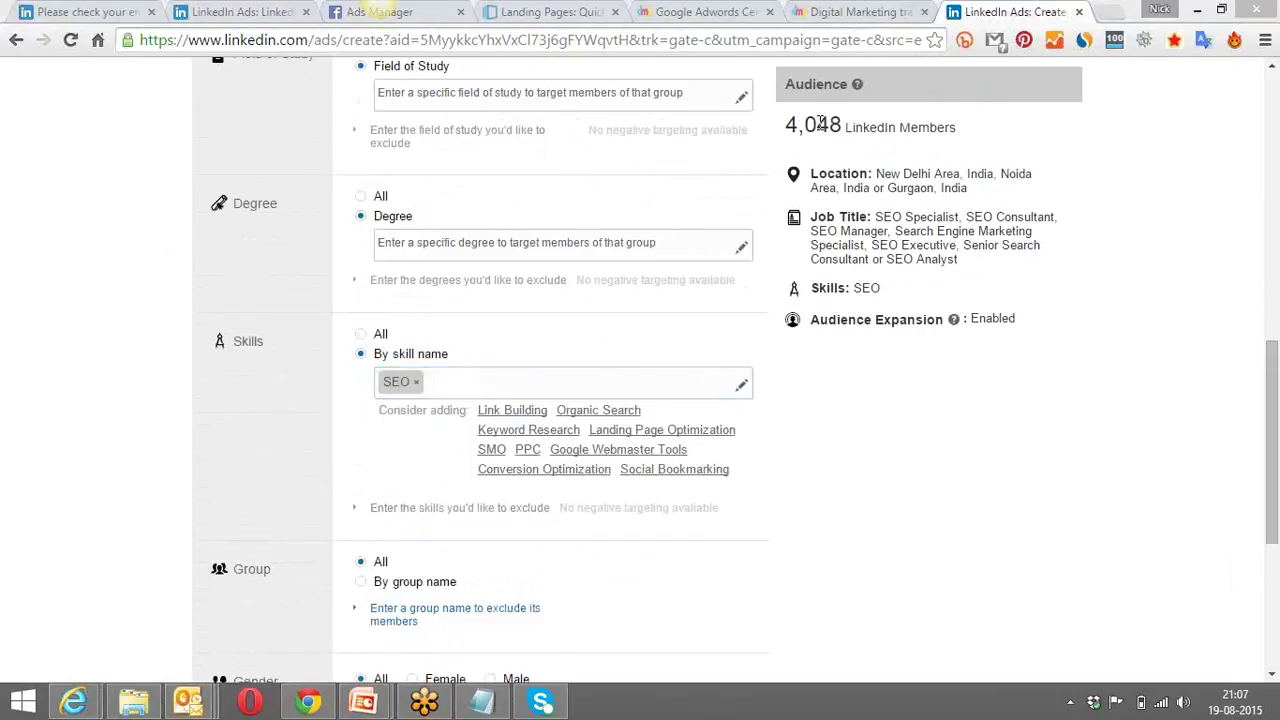
click(514, 409)
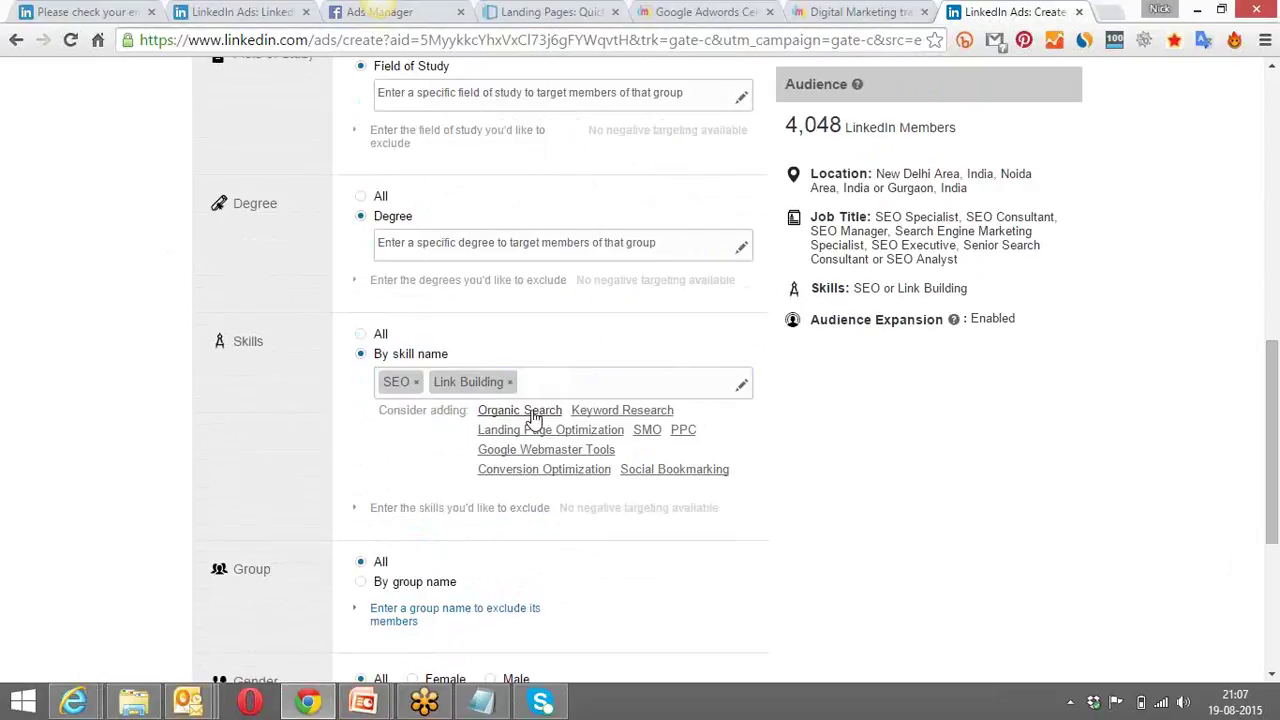
click(531, 418)
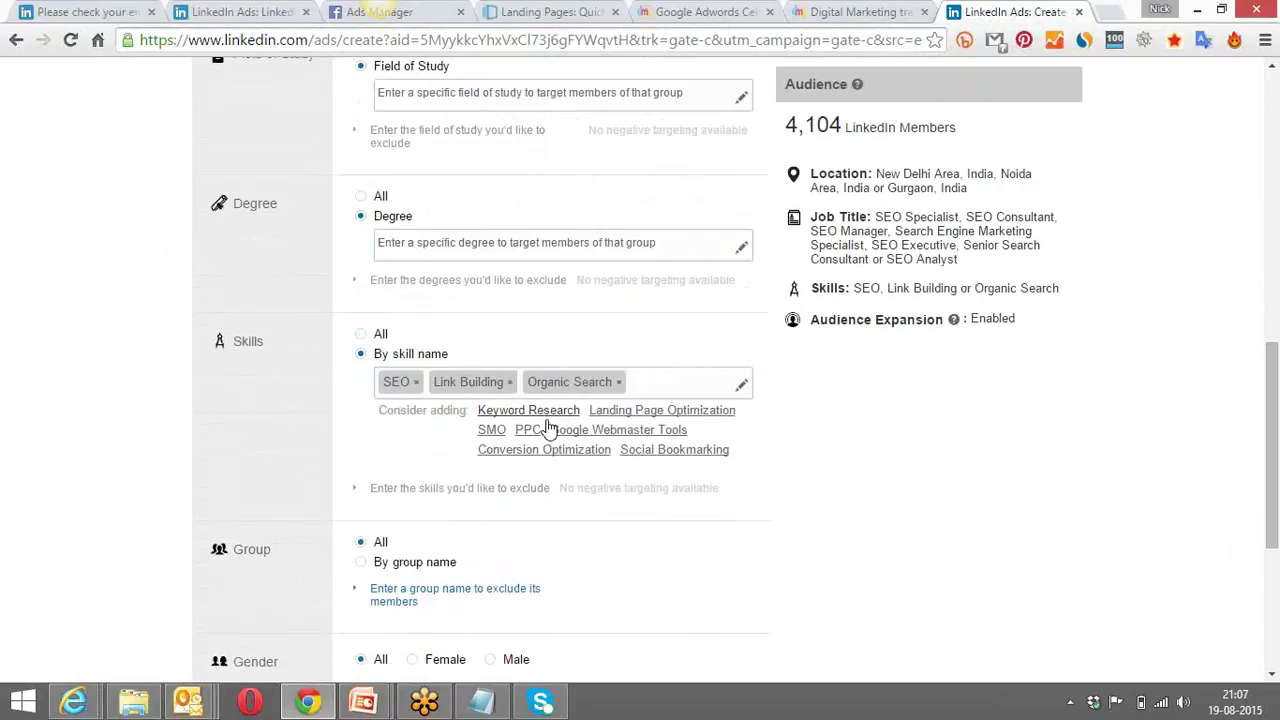
click(556, 416)
click(562, 437)
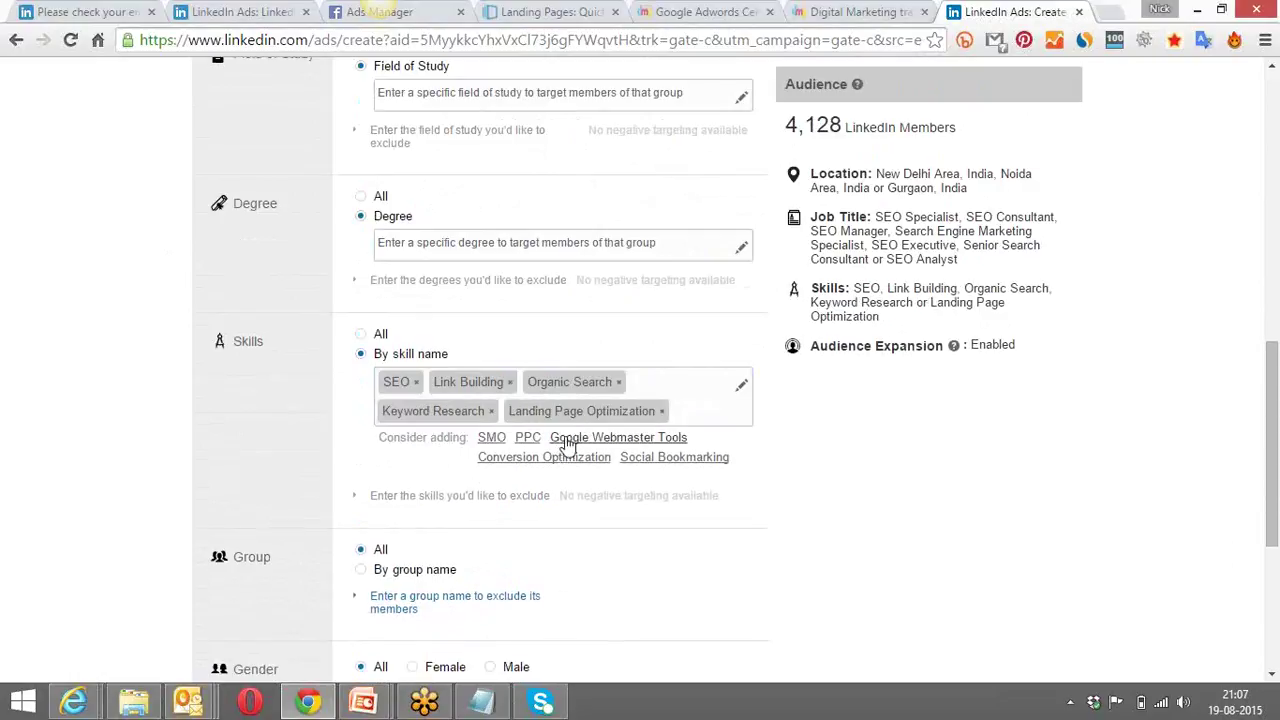
click(497, 437)
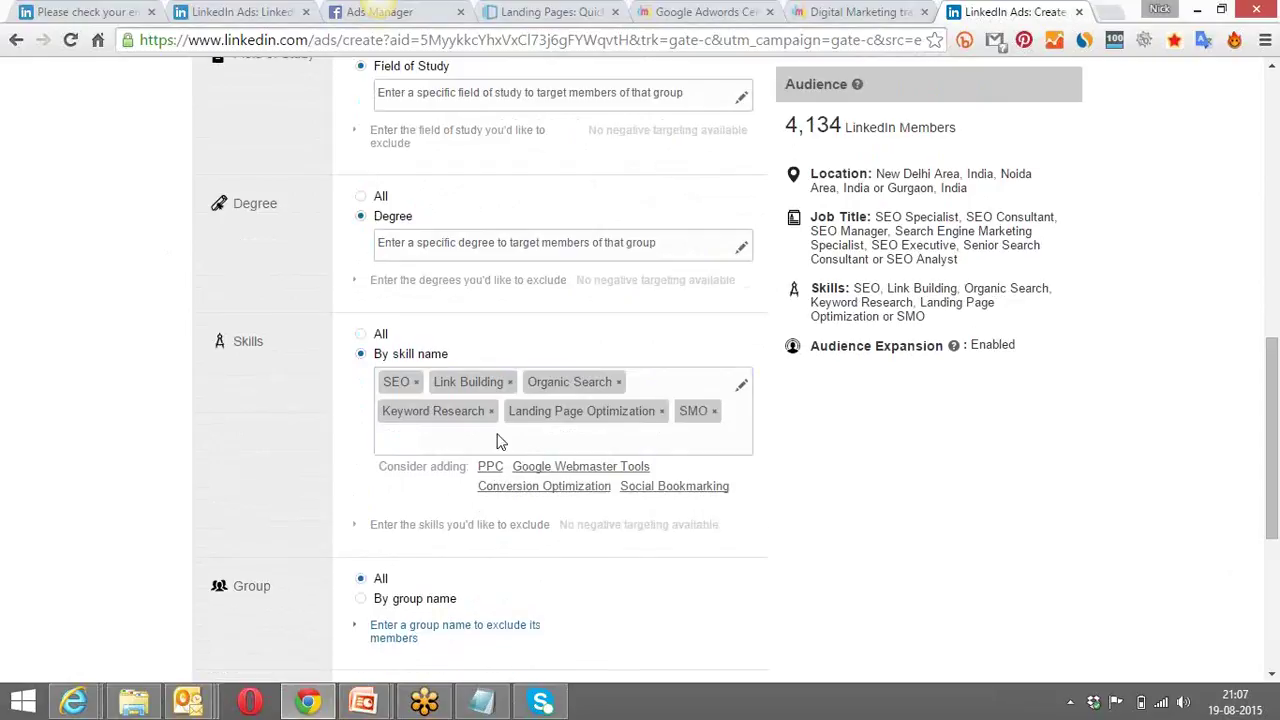
click(545, 488)
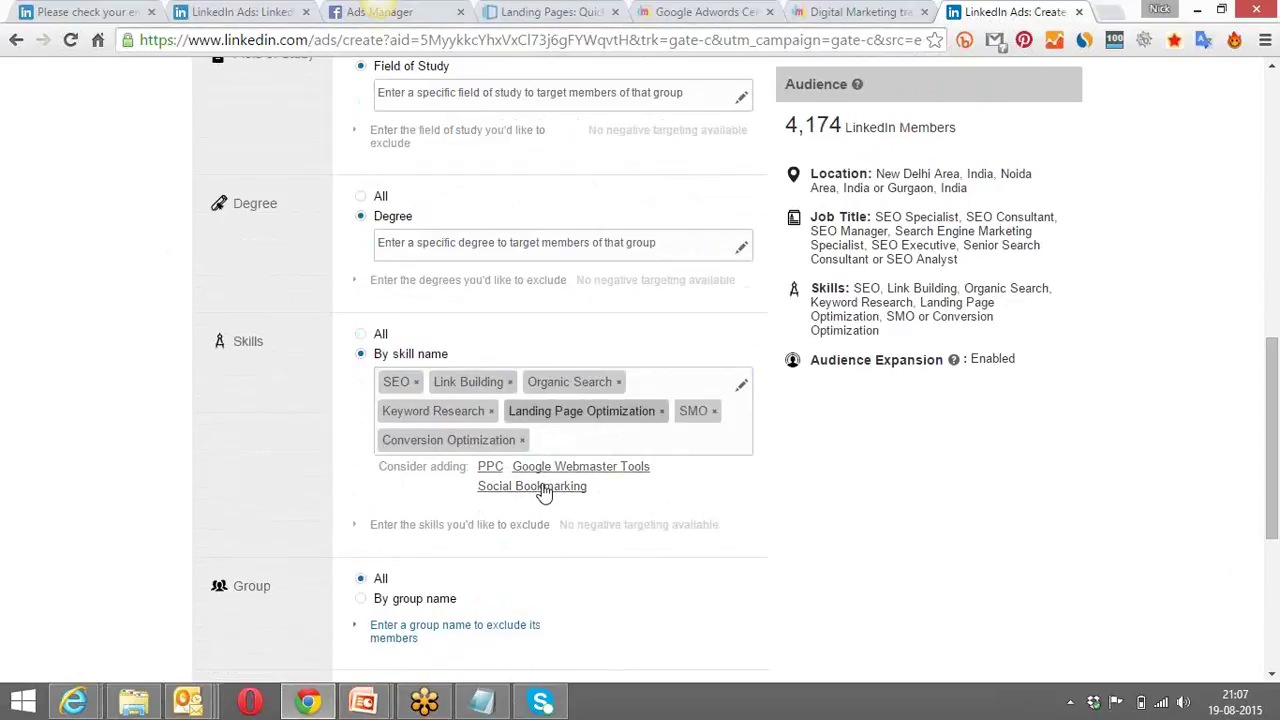
click(521, 441)
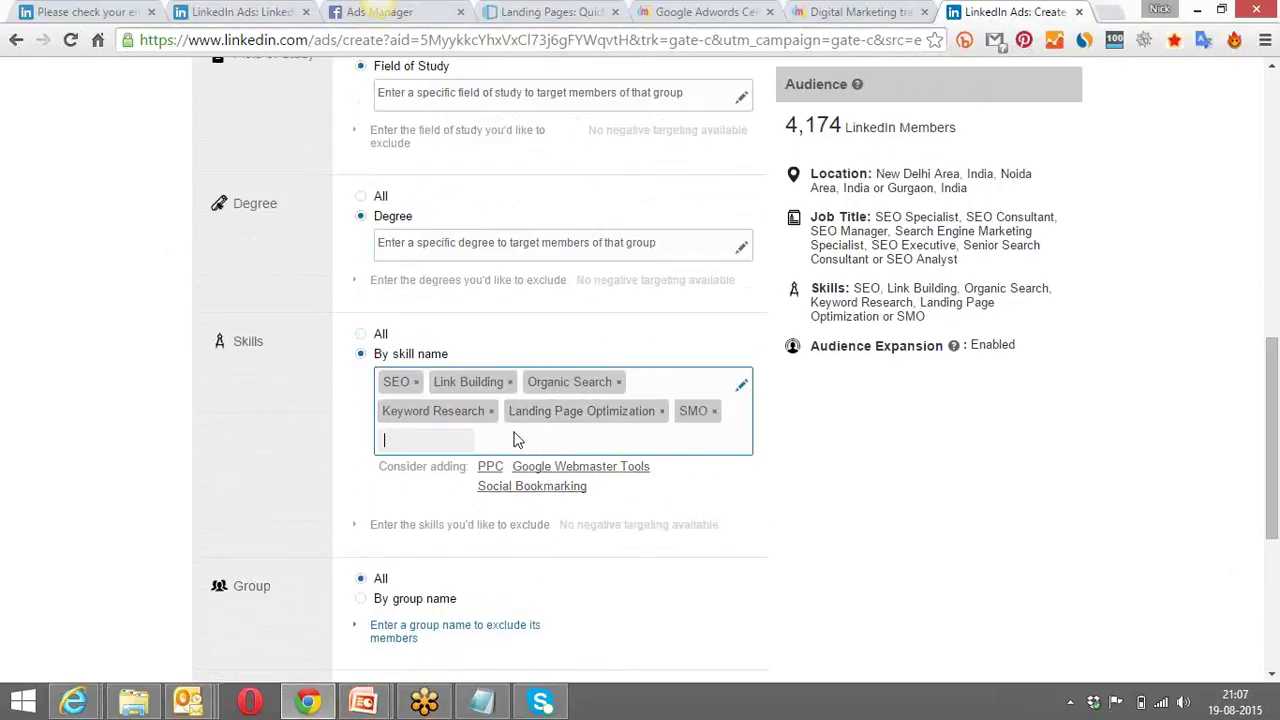
click(491, 411)
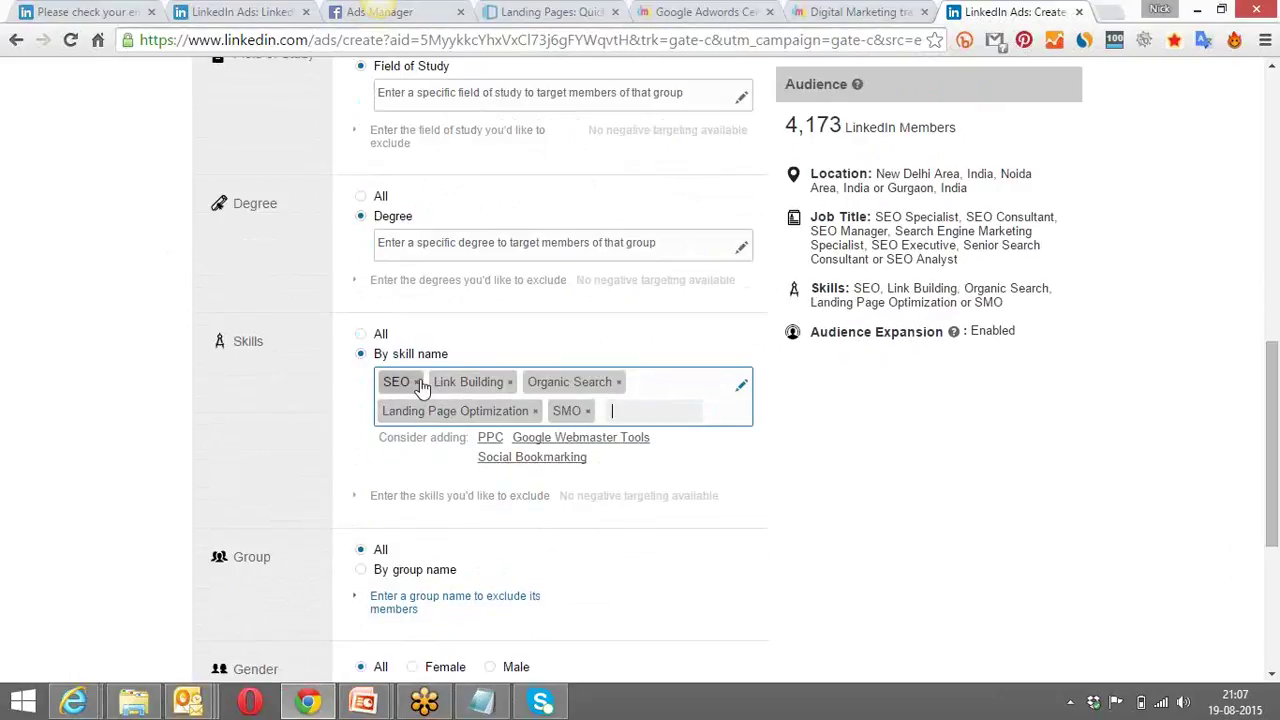
click(417, 384)
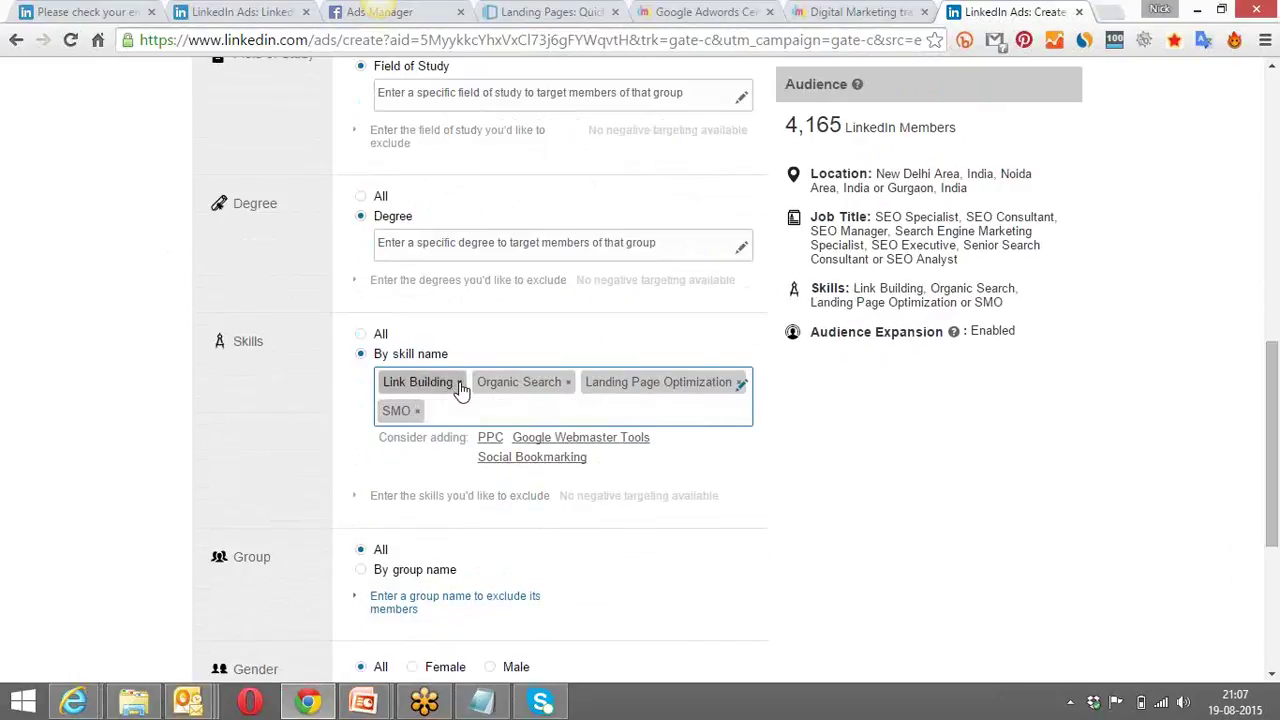
click(458, 388)
click(477, 388)
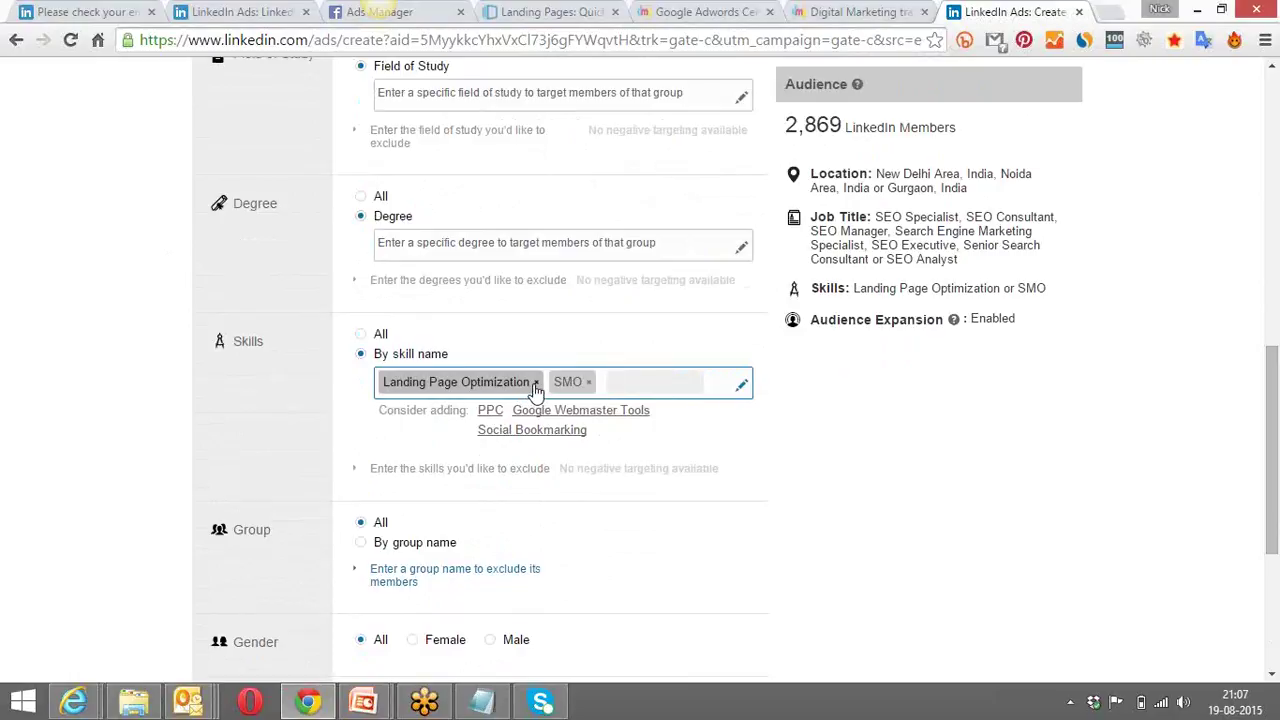
click(535, 383)
click(418, 382)
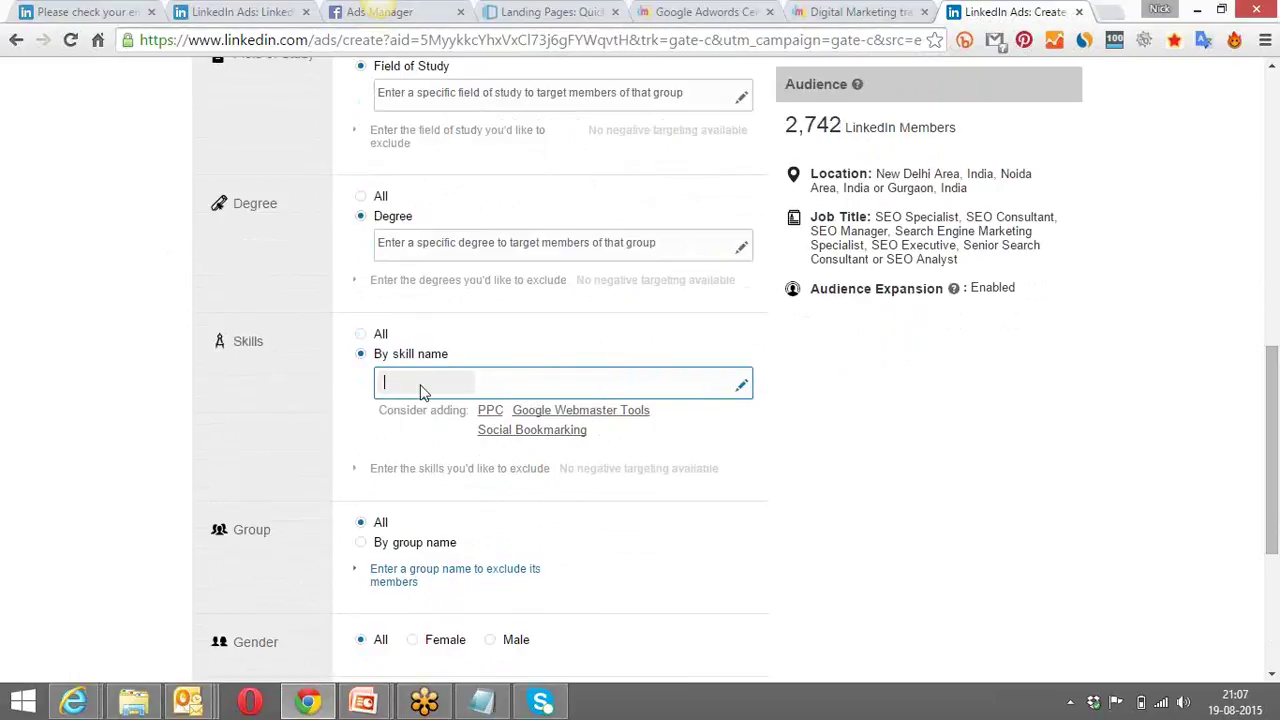
scroll(137, 455, down, 1)
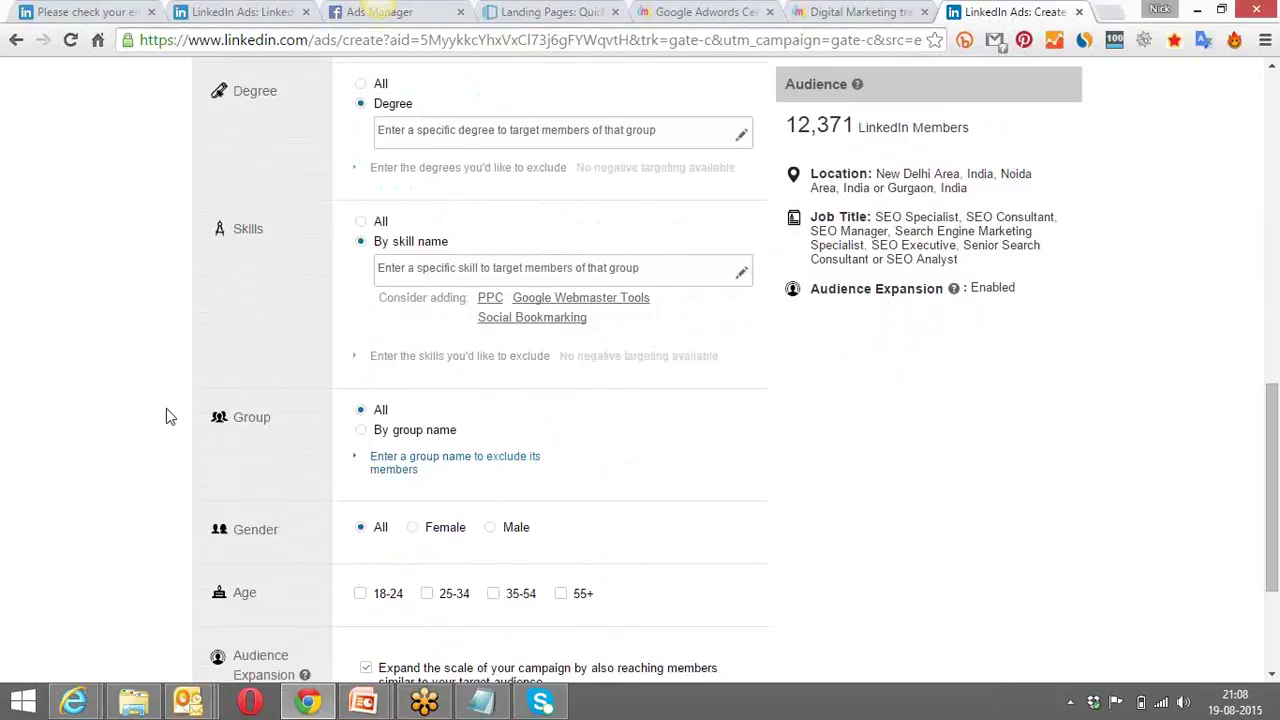
click(362, 431)
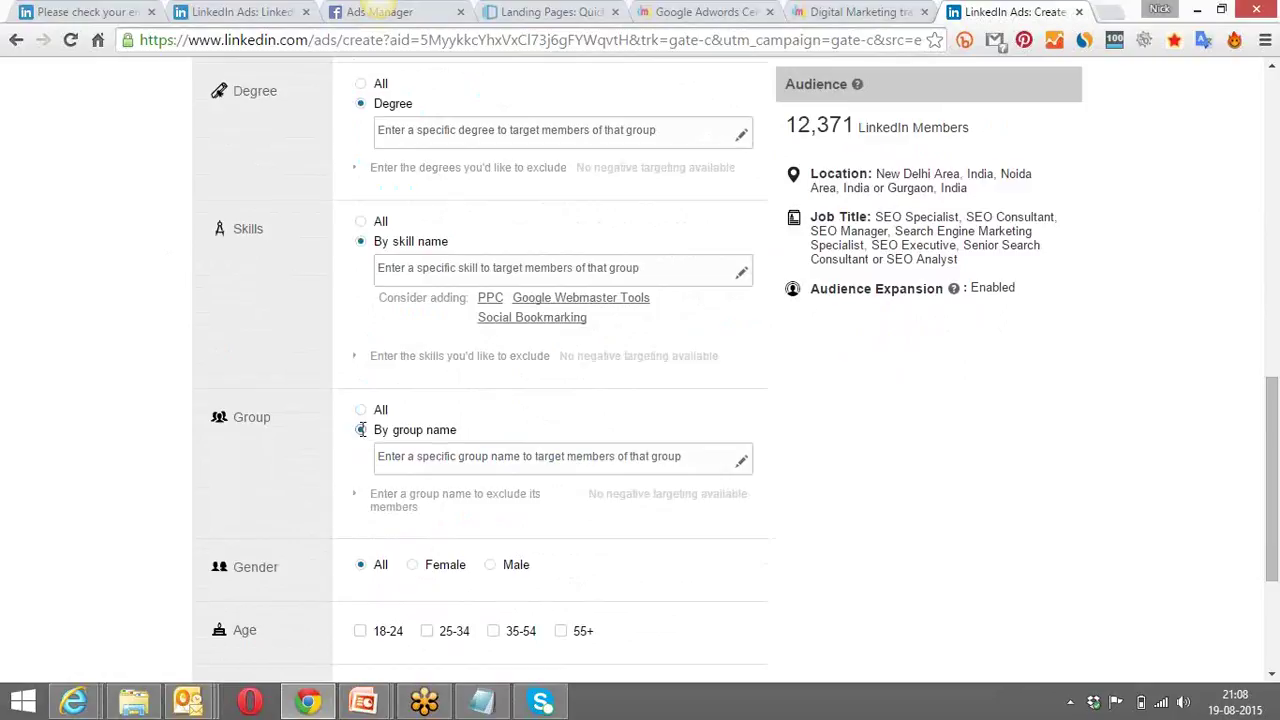
click(429, 458)
text(se)
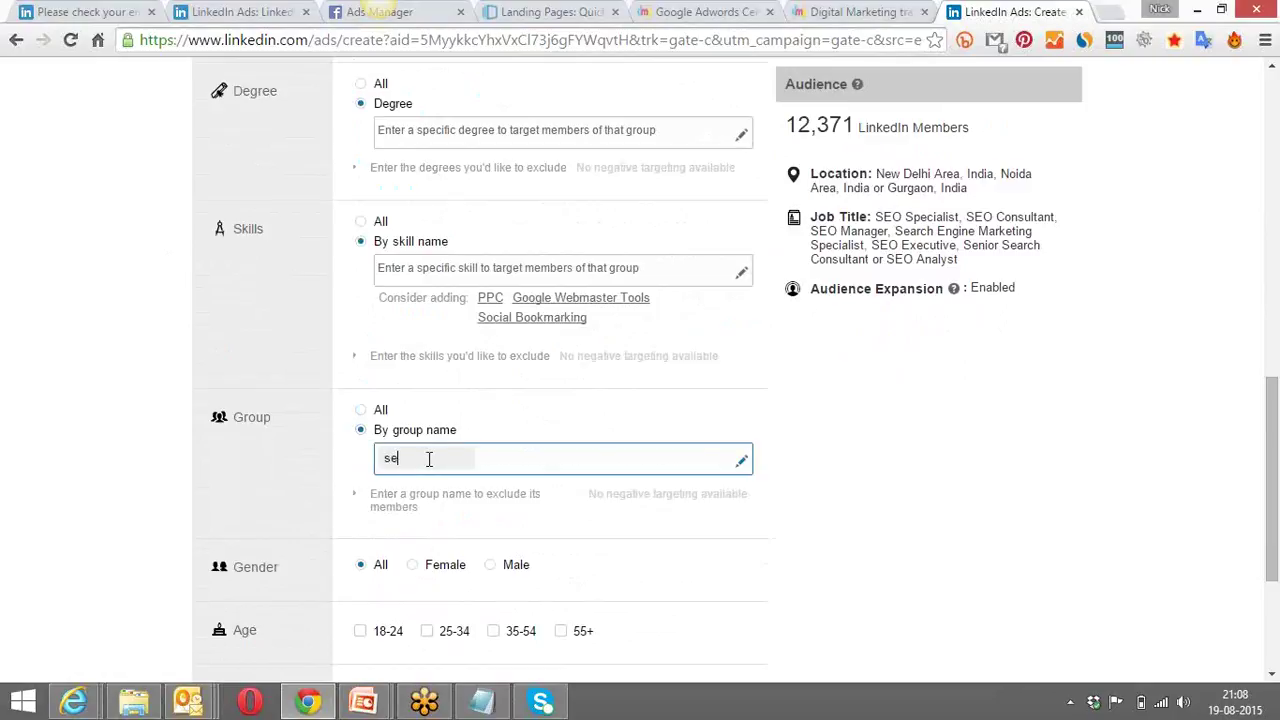
text(o)
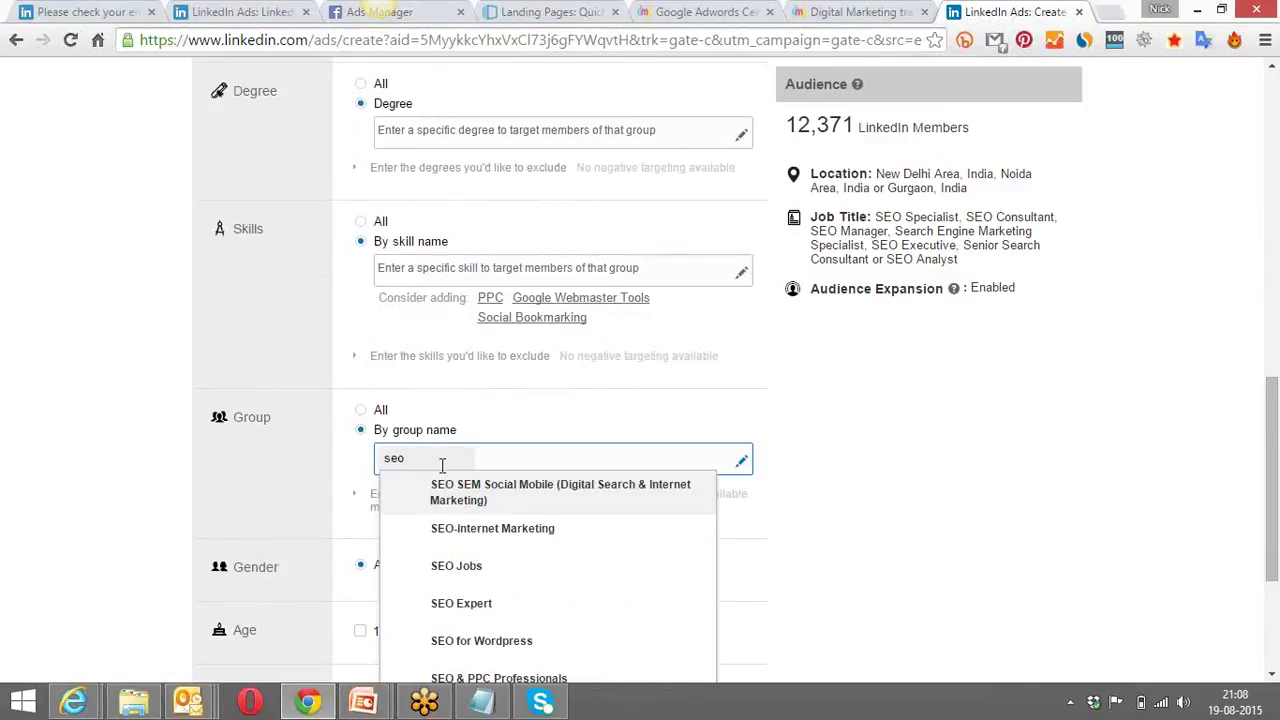
click(482, 493)
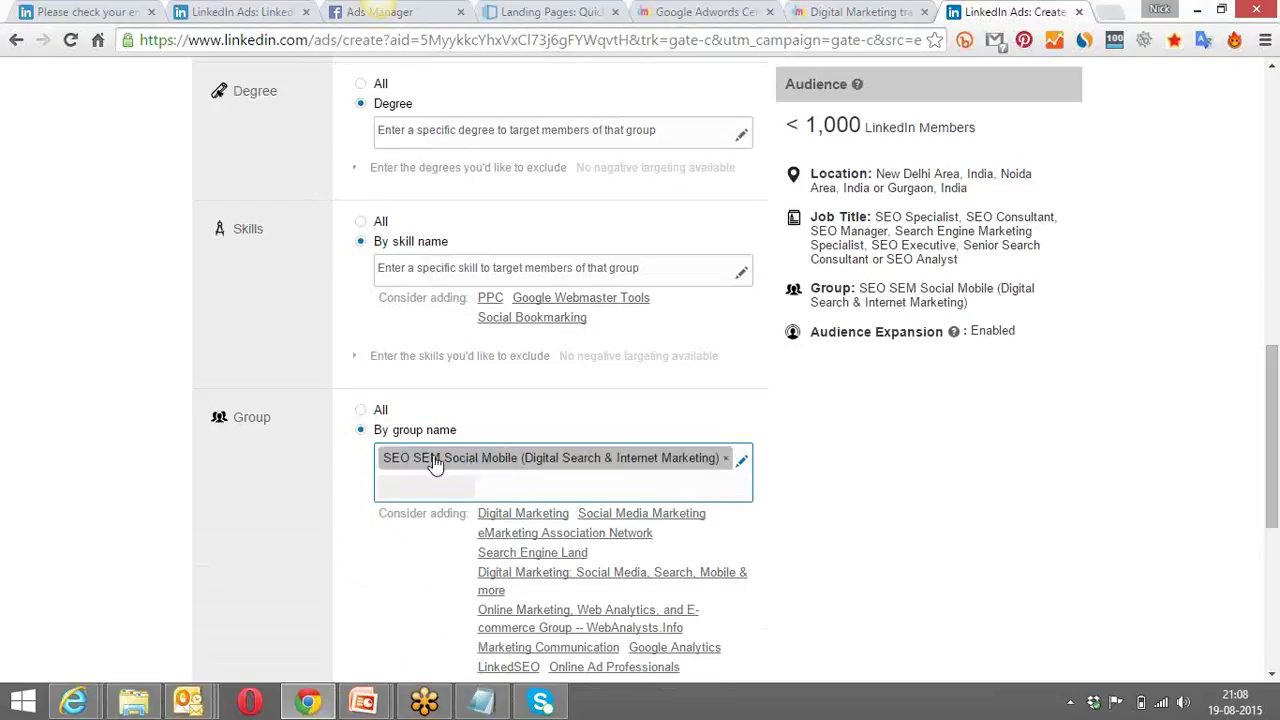
click(726, 460)
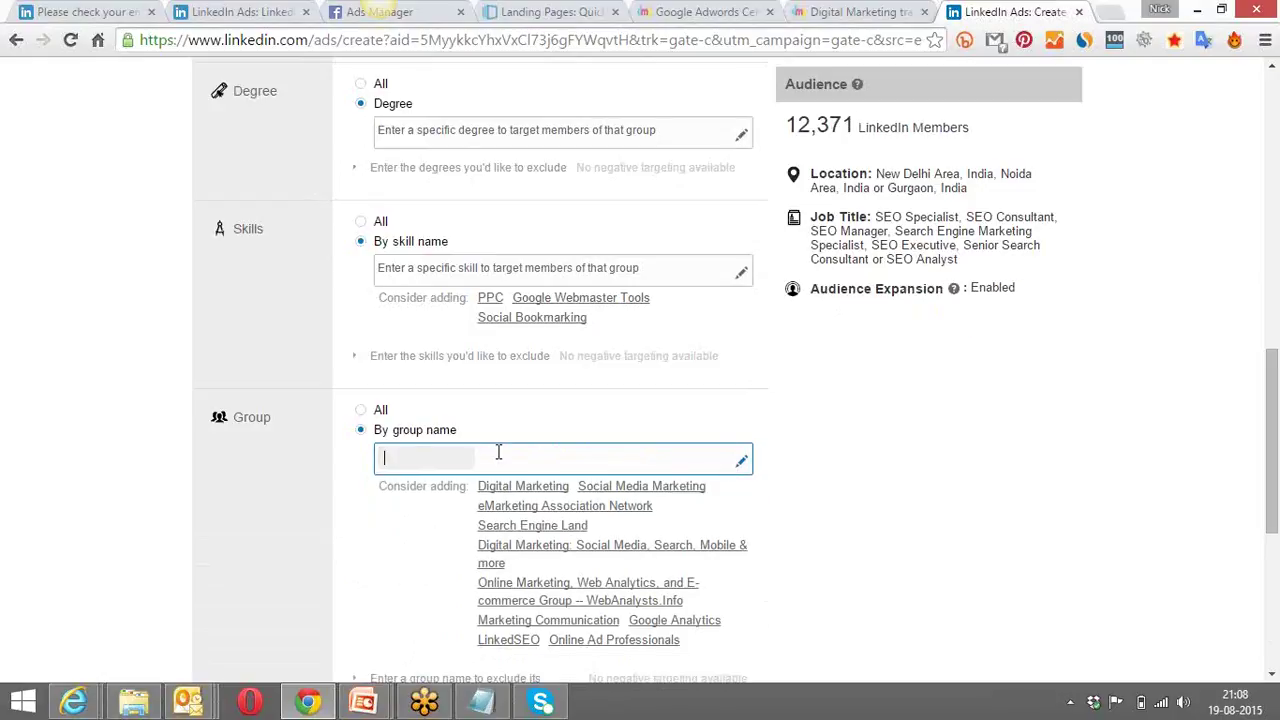
click(360, 411)
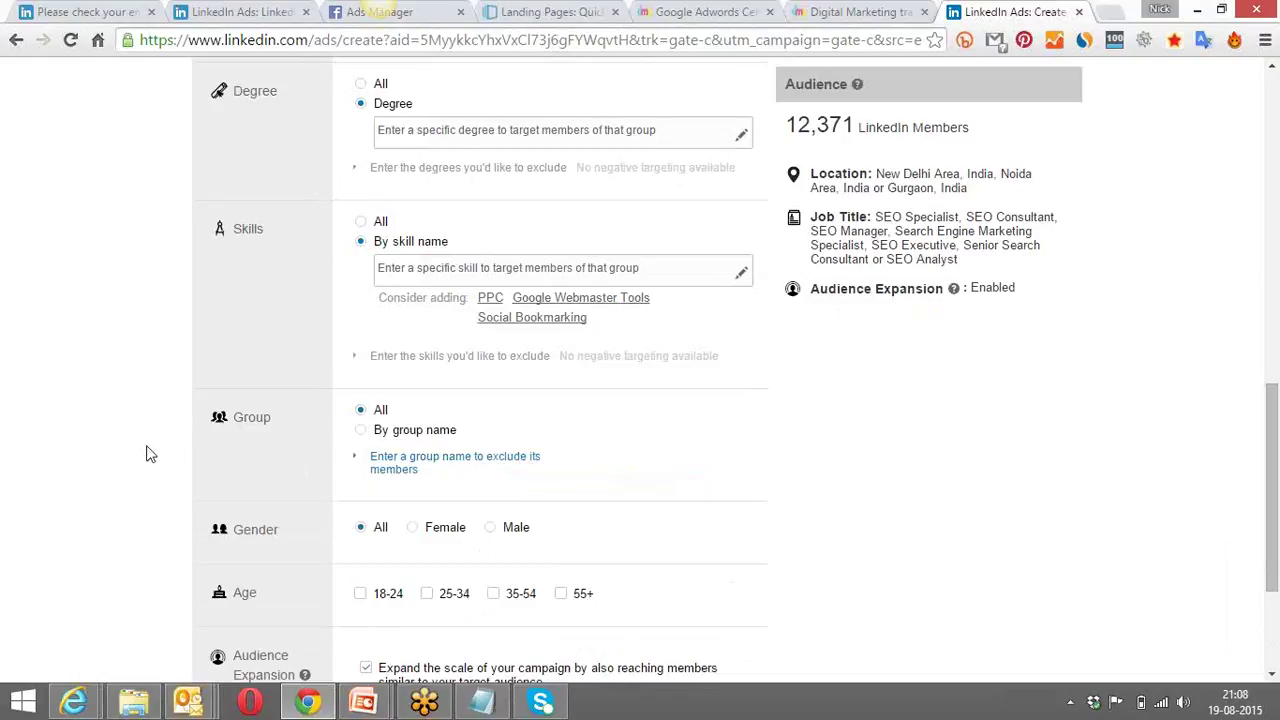
scroll(146, 454, down, 1)
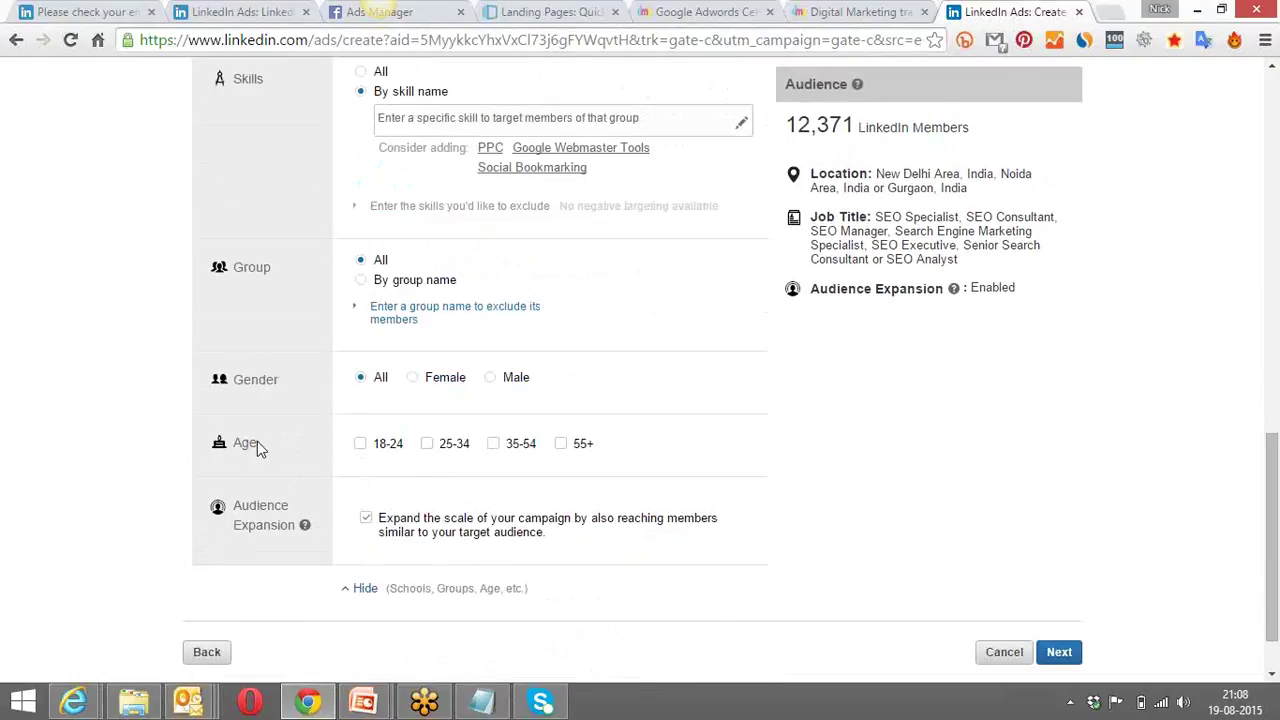
click(361, 446)
click(427, 446)
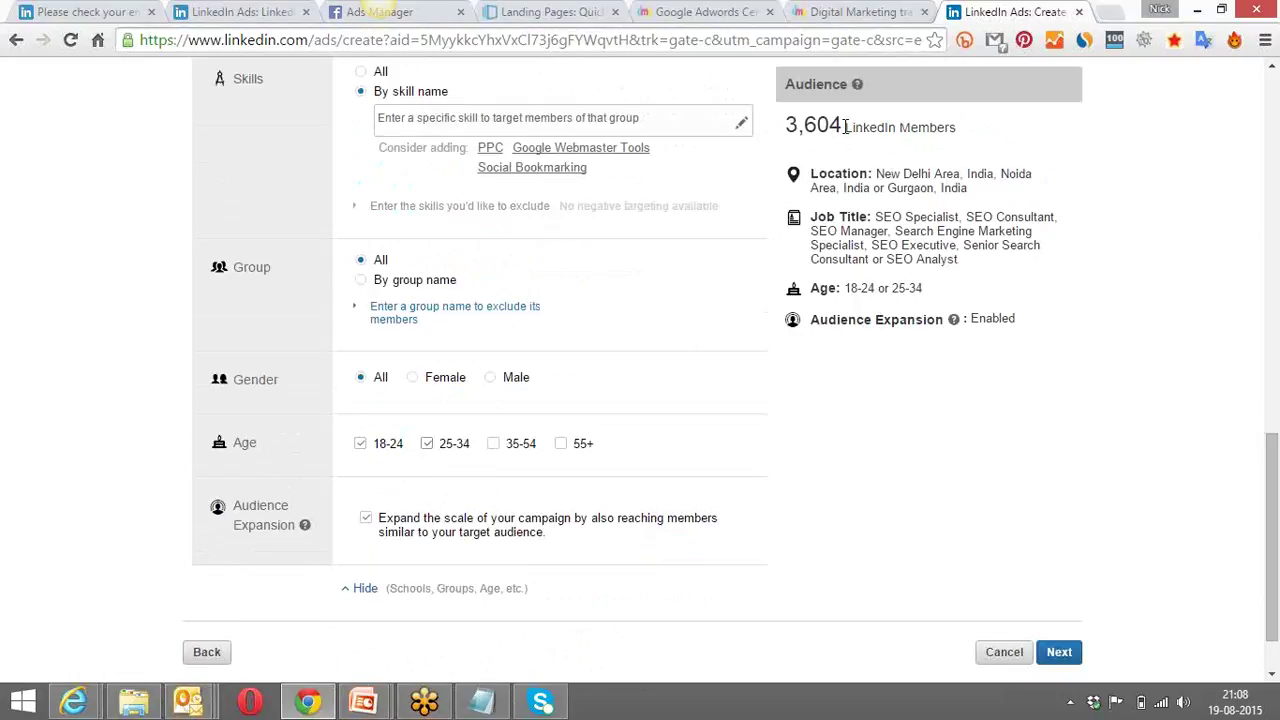
drag(843, 126, 786, 126)
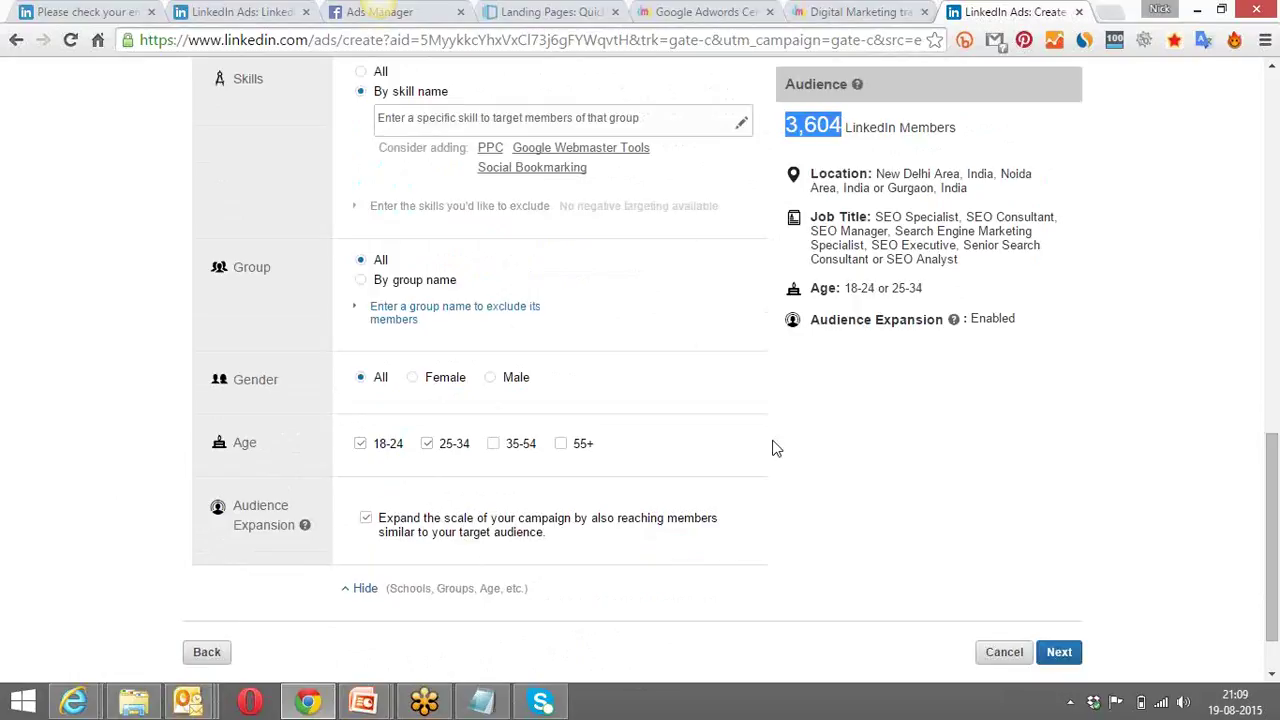
click(826, 458)
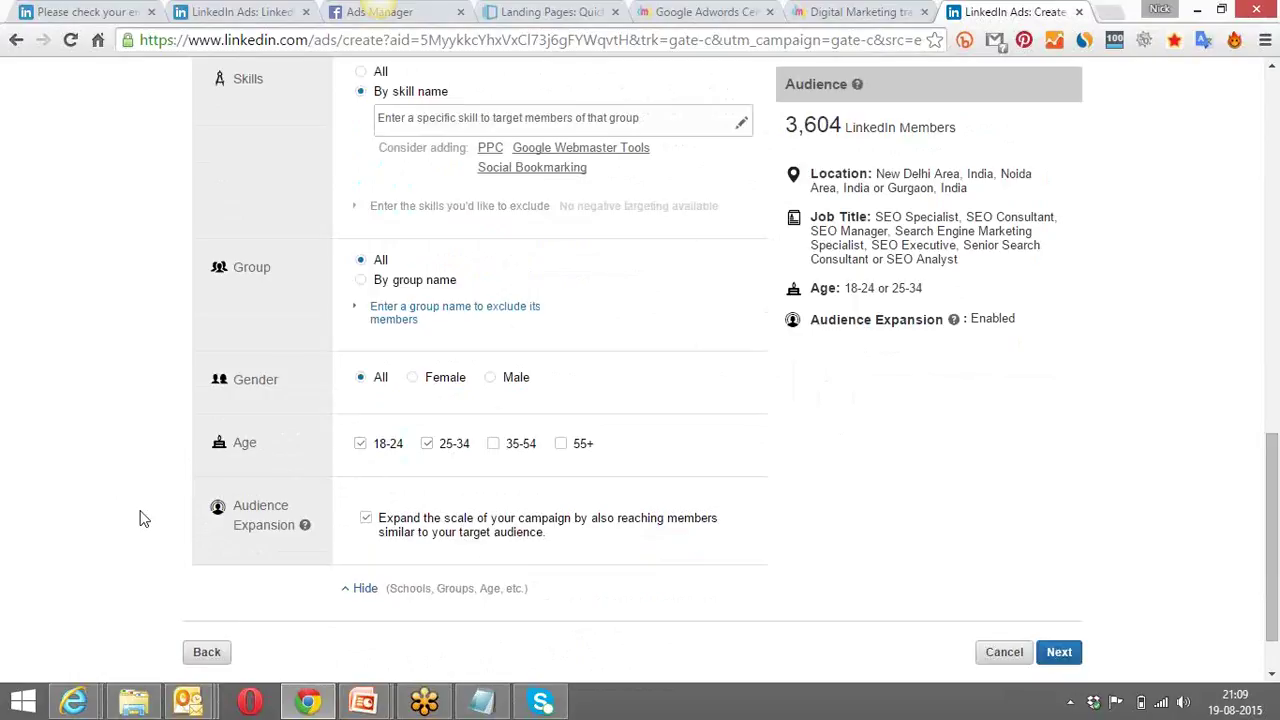
scroll(140, 518, down, 2)
mouse_move(240, 452)
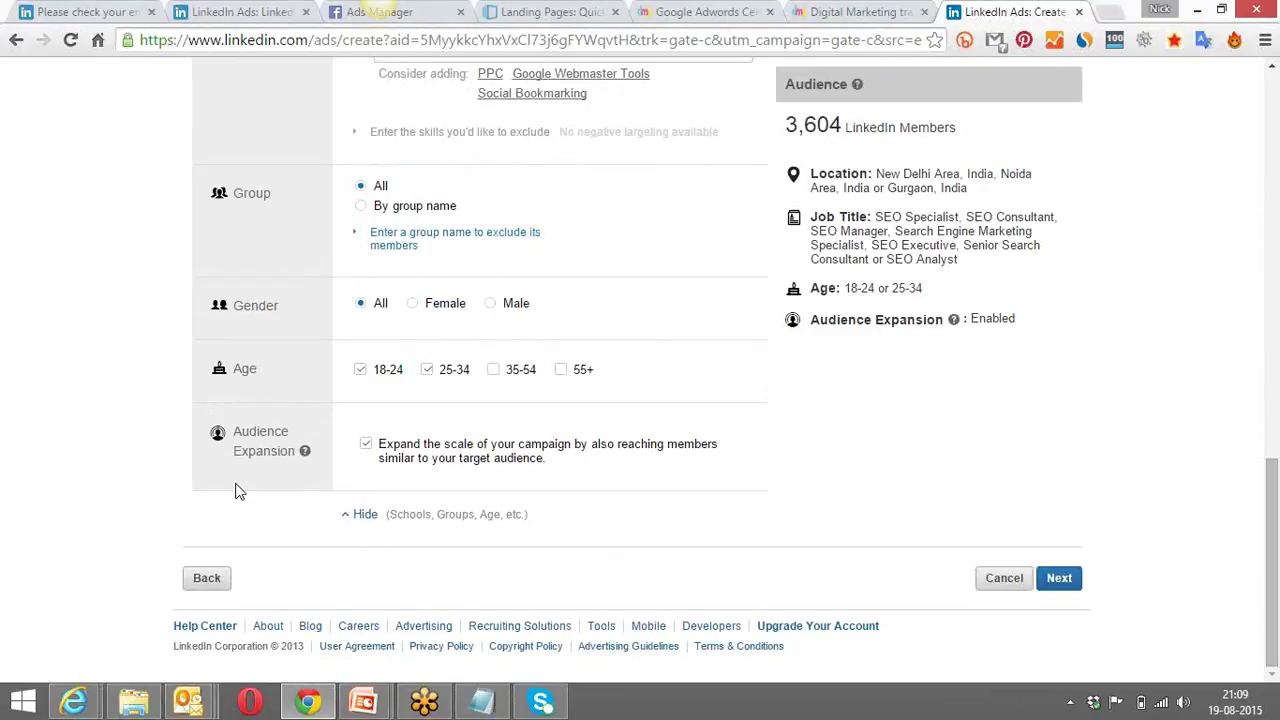
click(366, 446)
click(366, 445)
scroll(128, 412, up, 1)
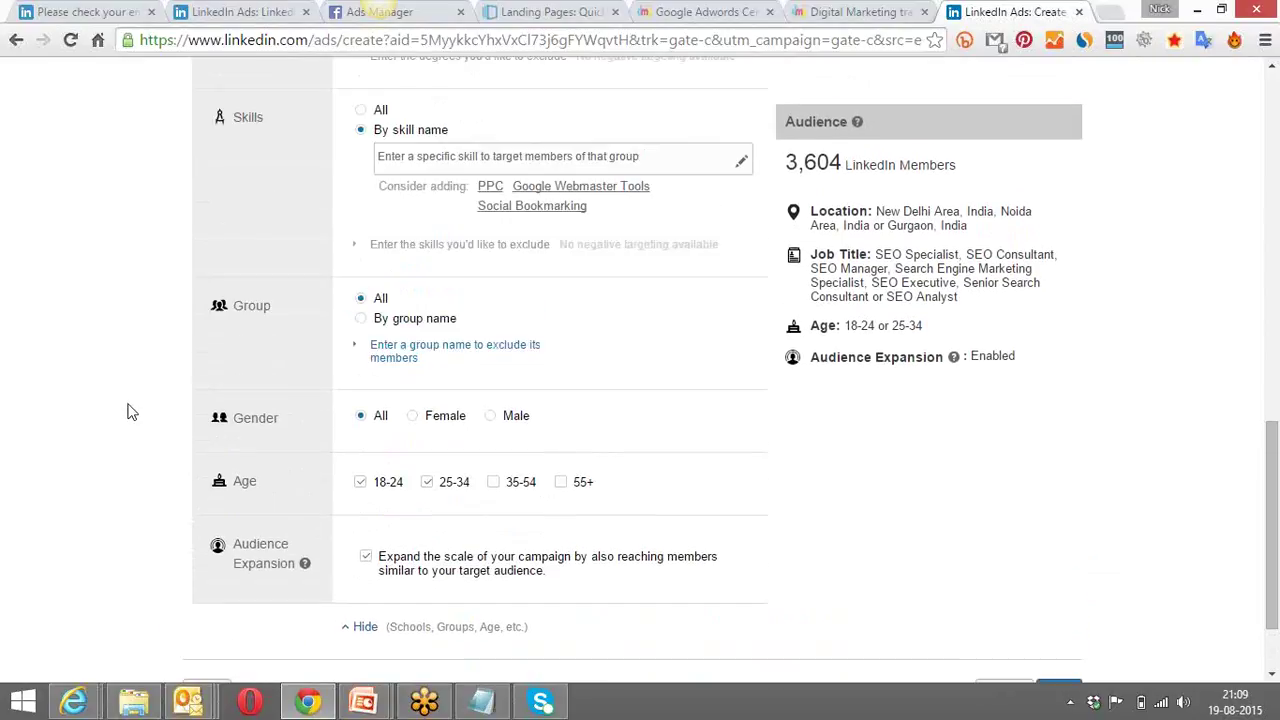
scroll(128, 412, up, 3)
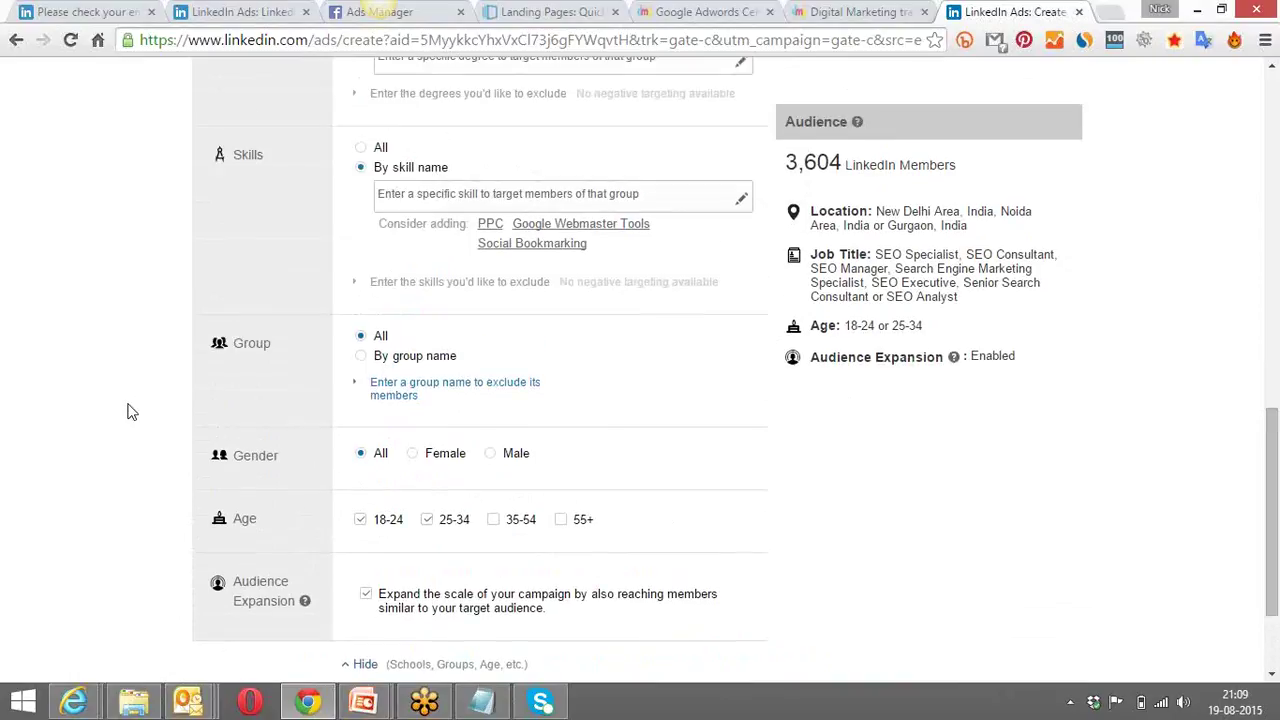
scroll(128, 412, up, 3)
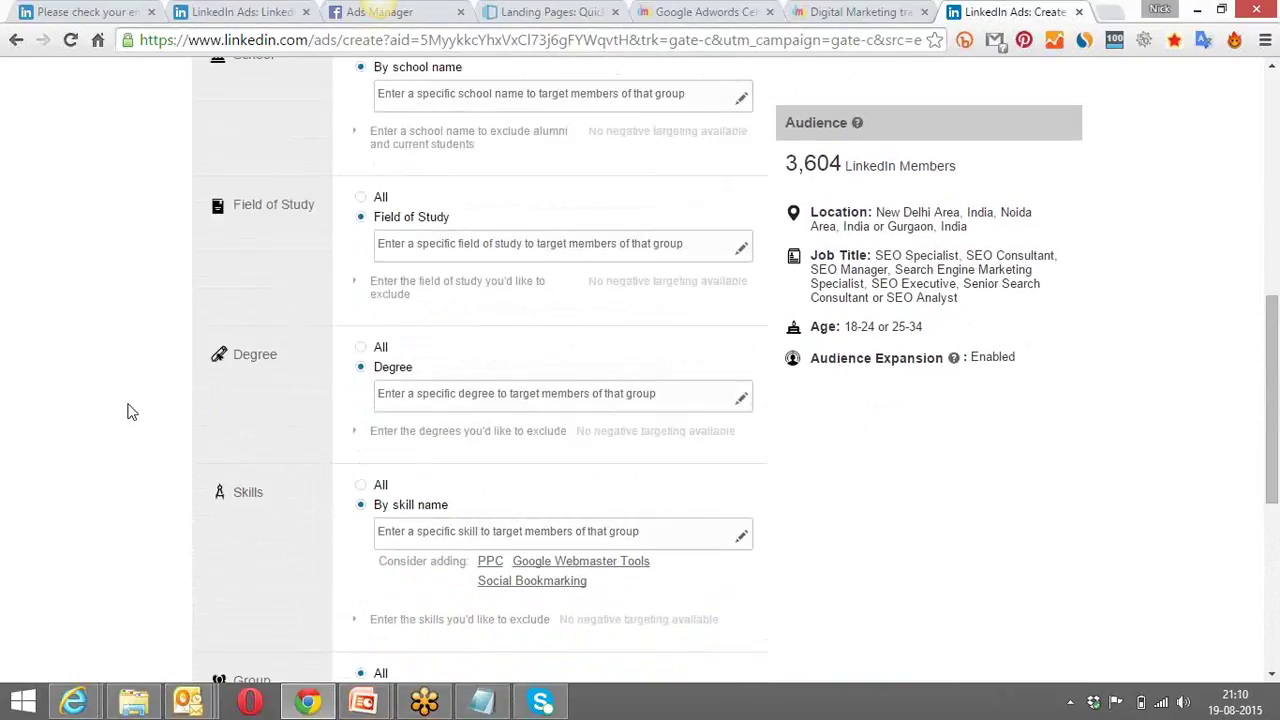
scroll(128, 412, up, 3)
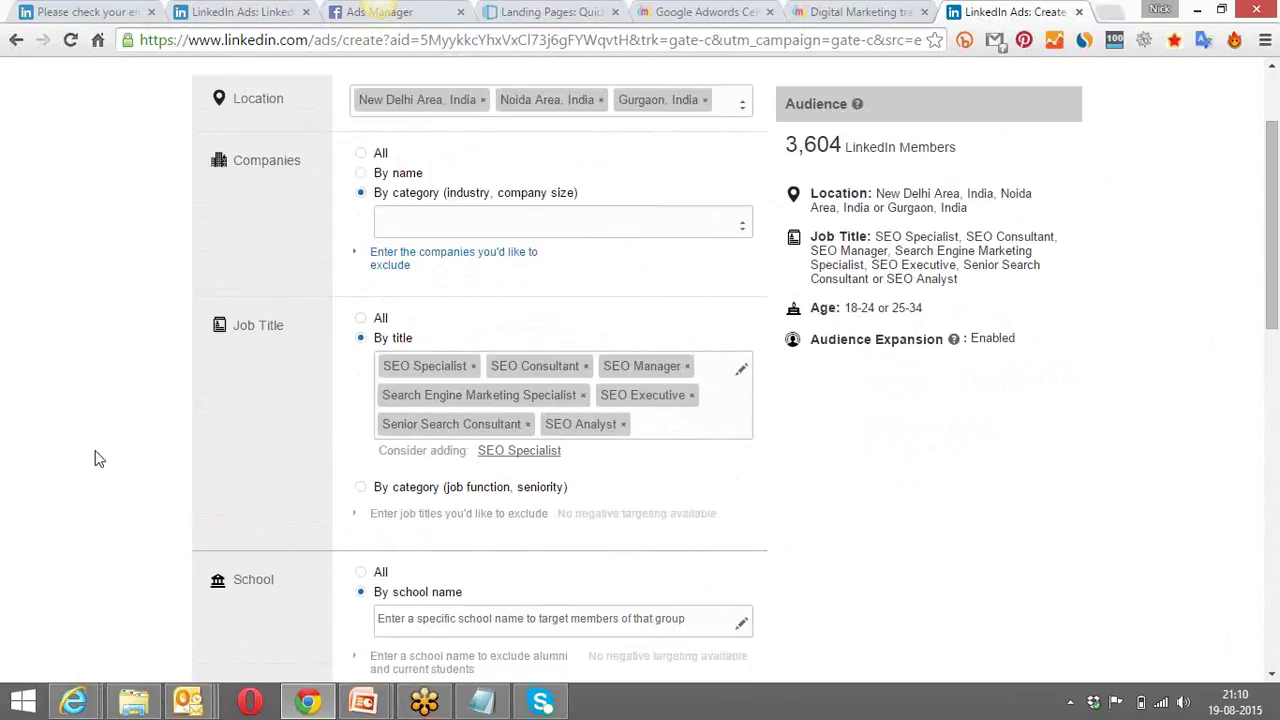
scroll(98, 458, down, 8)
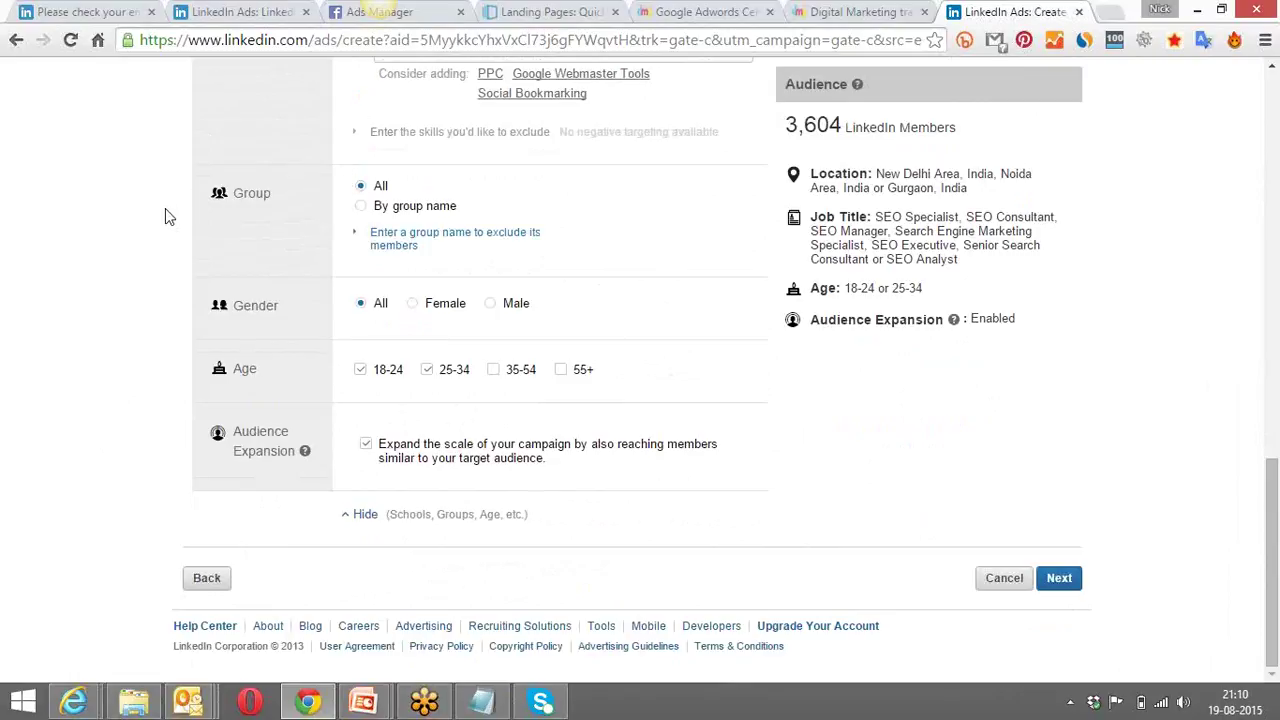
scroll(166, 212, up, 3)
scroll(167, 214, up, 5)
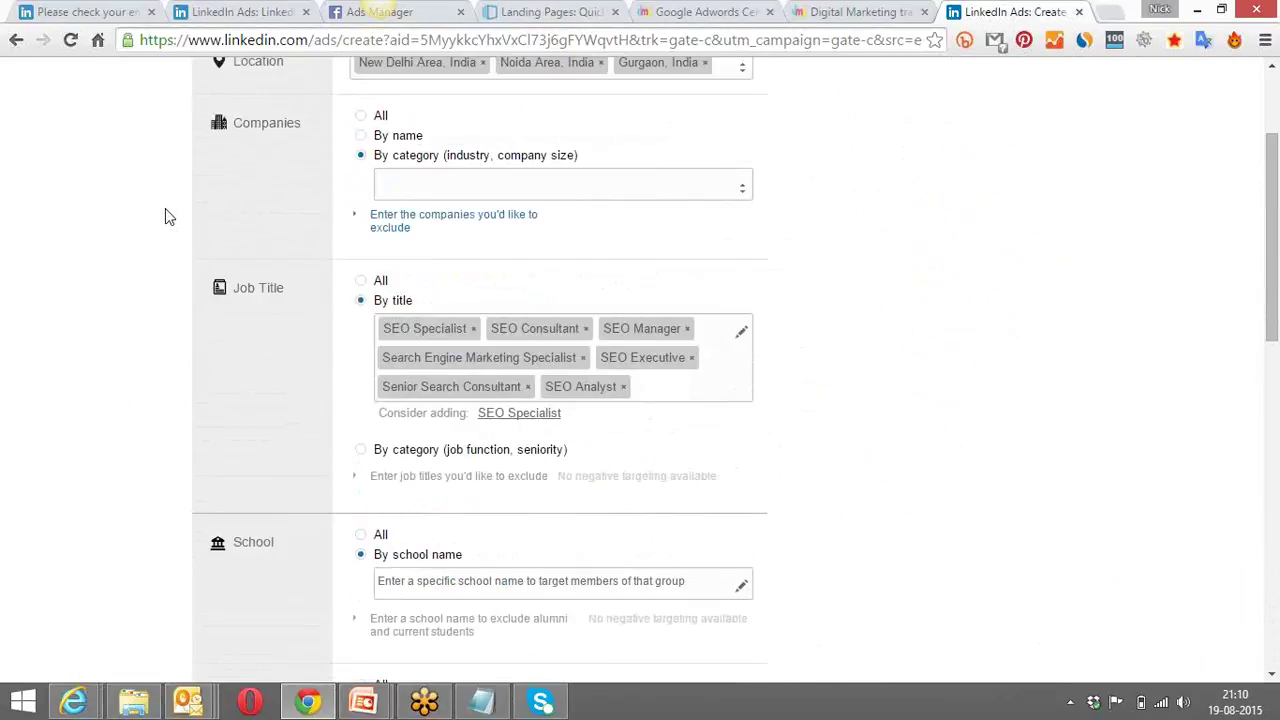
scroll(167, 214, down, 2)
scroll(167, 214, down, 7)
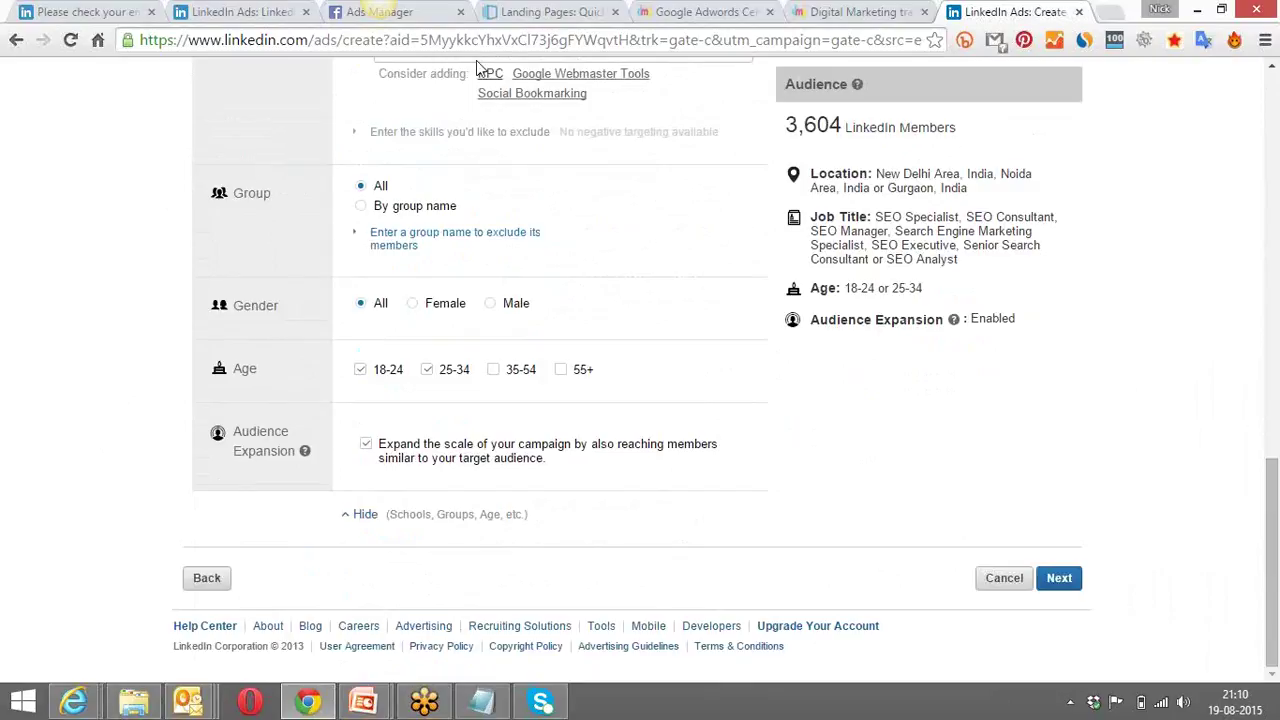
Step: Continue to Campaign Options and highlight the minimum bid and suggested bid range
mouse_move(772, 123)
click(1063, 584)
click(1063, 584)
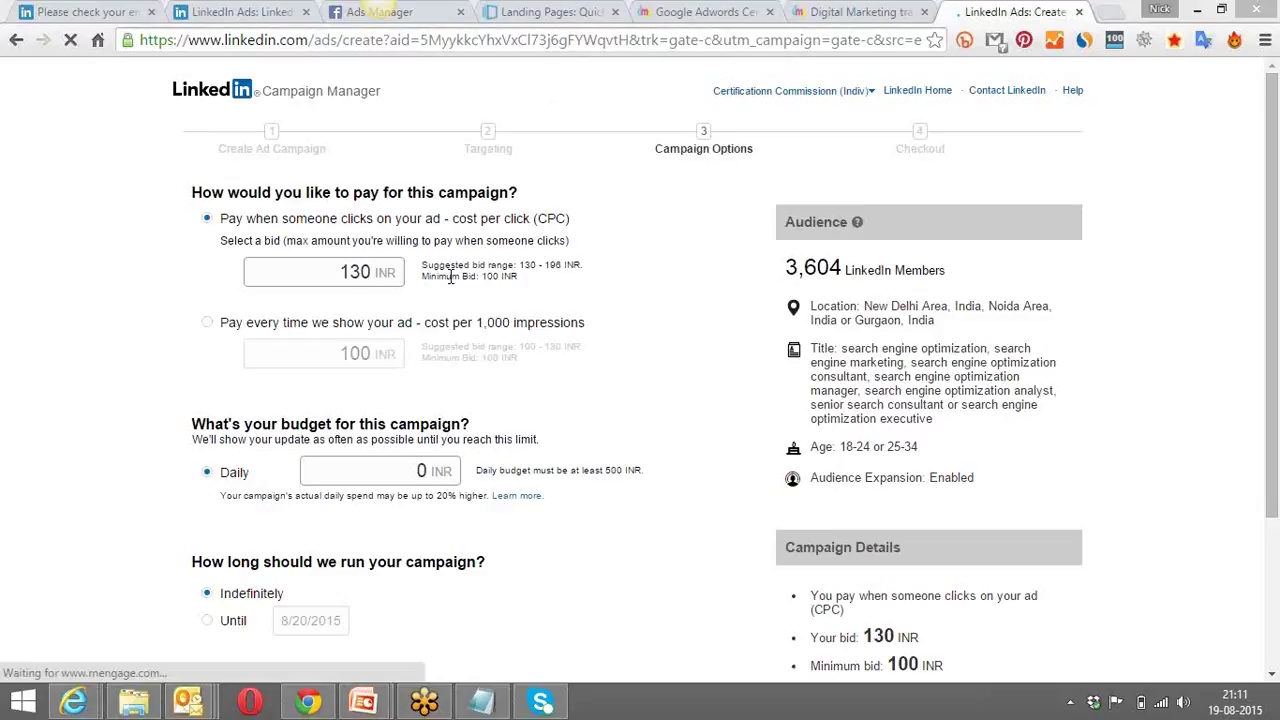
drag(526, 277, 479, 281)
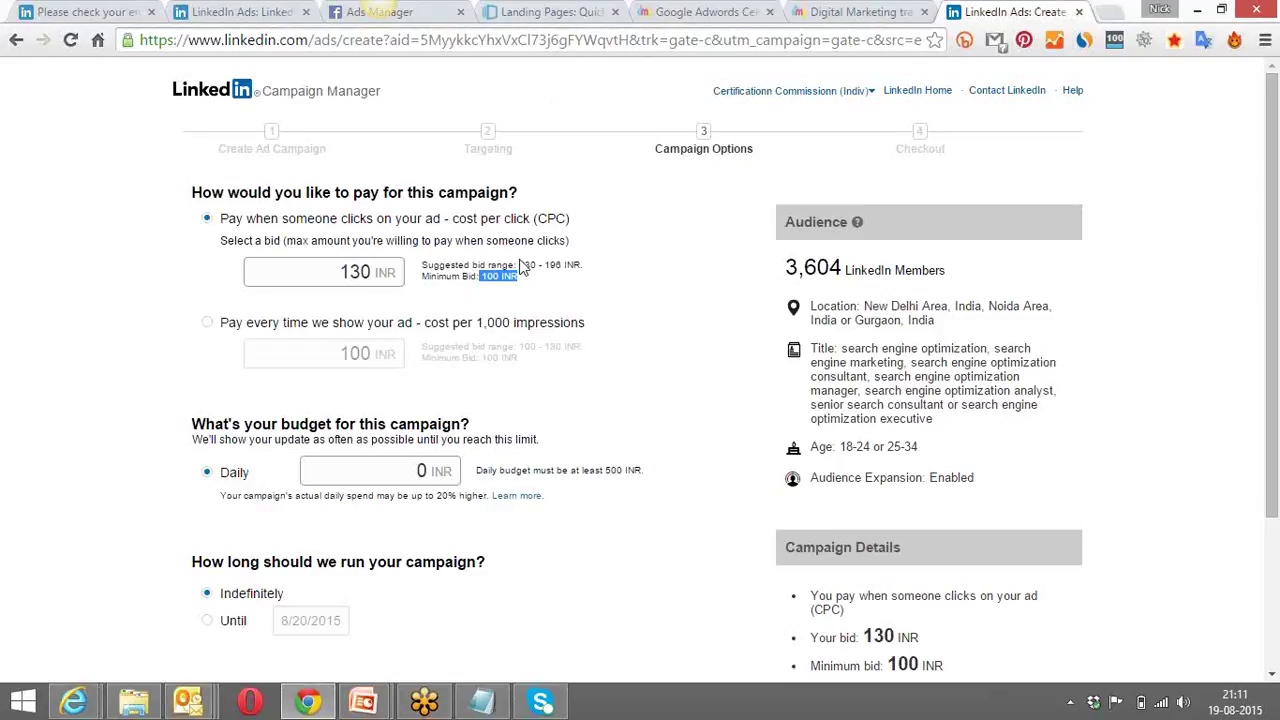
drag(518, 264, 560, 265)
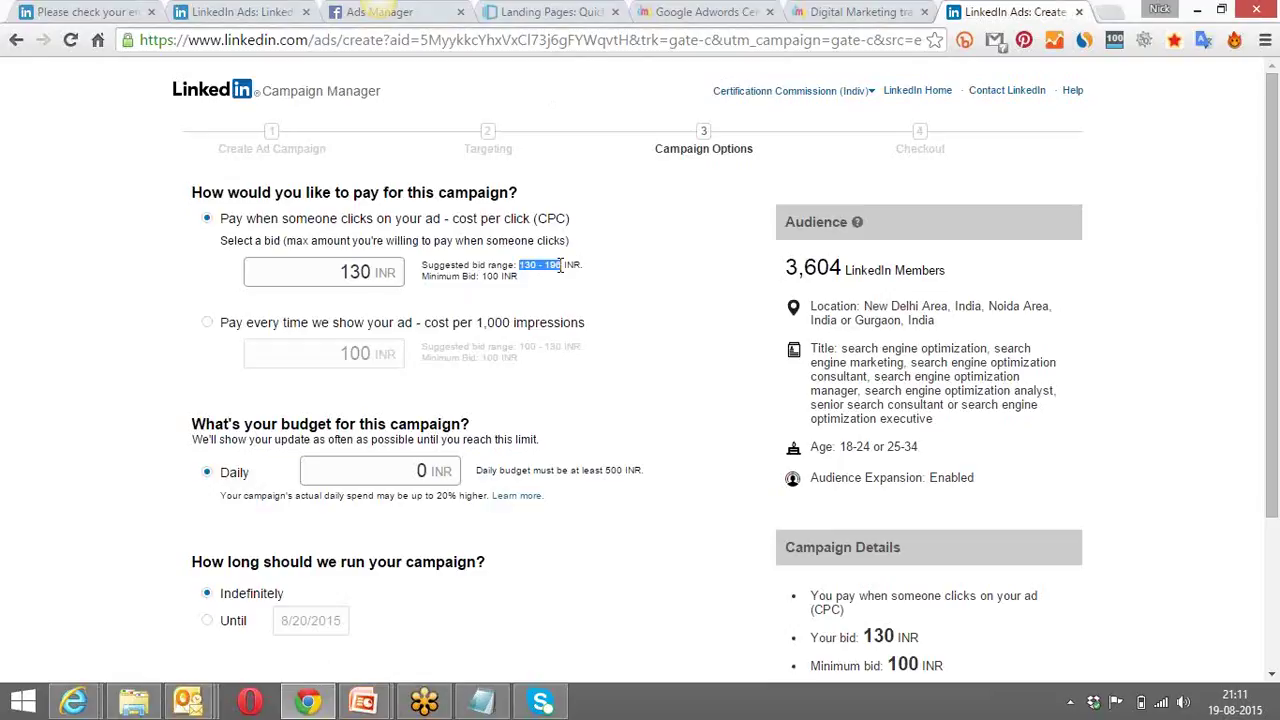
click(143, 276)
Step: Enter a daily budget of 1,000.00 INR
scroll(127, 420, down, 3)
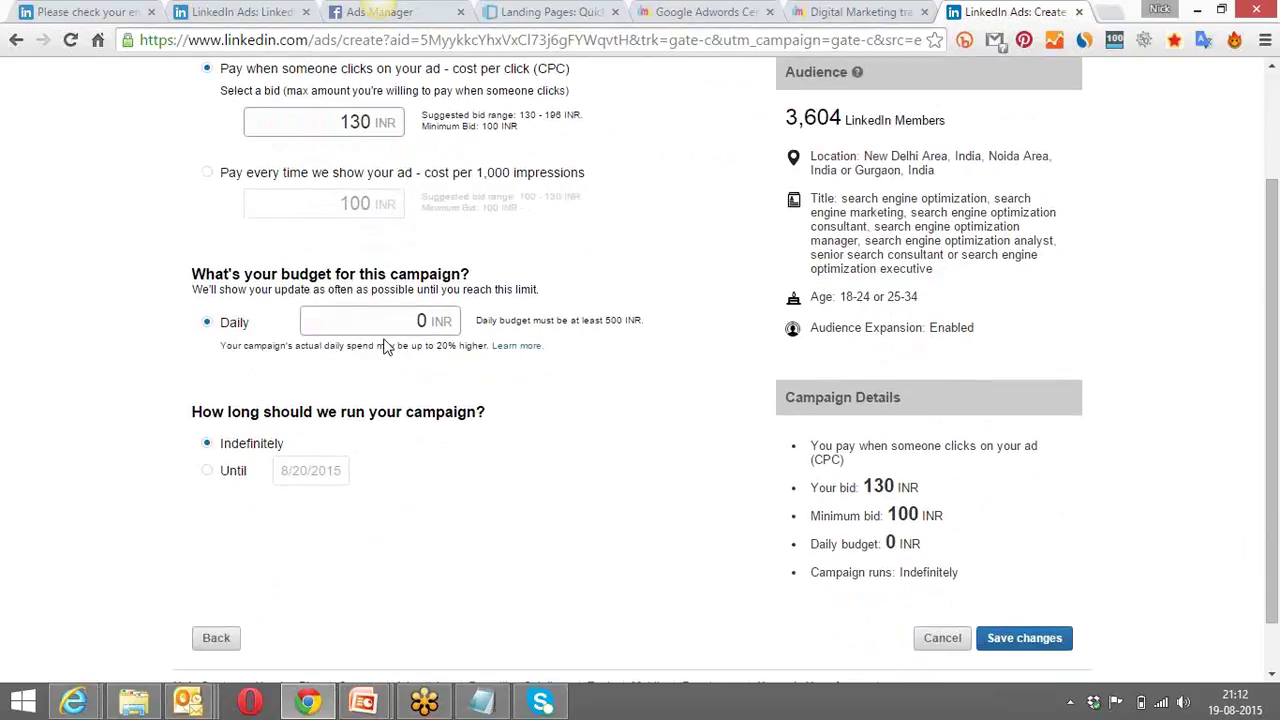
click(415, 321)
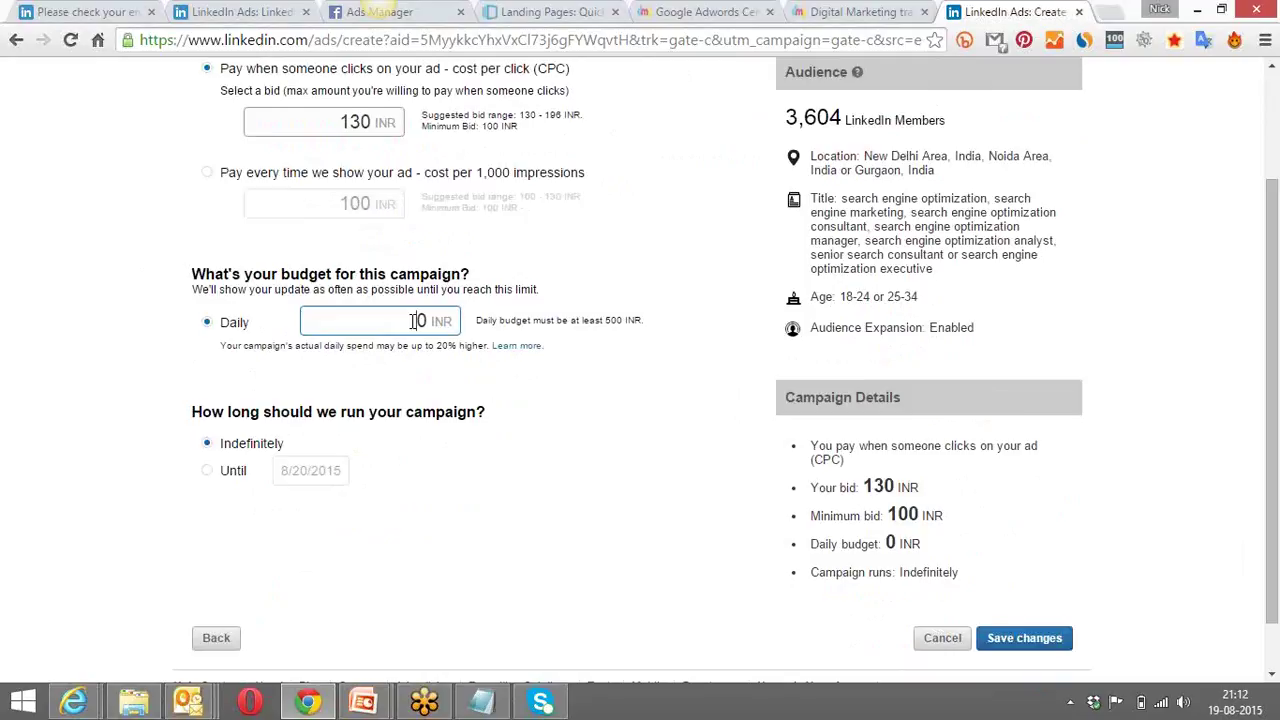
text(100.00)
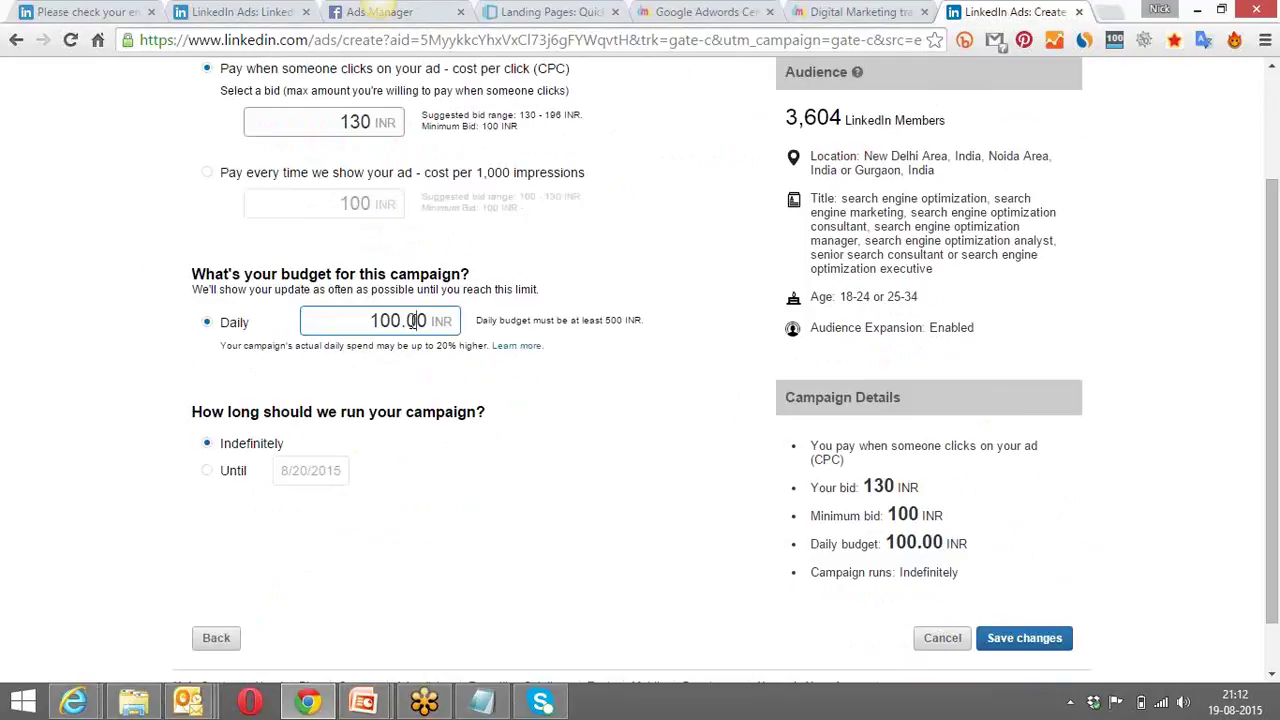
key(BackSpace)
key(BackSpace)
key(BackSpace)
key(BackSpace)
key(BackSpace)
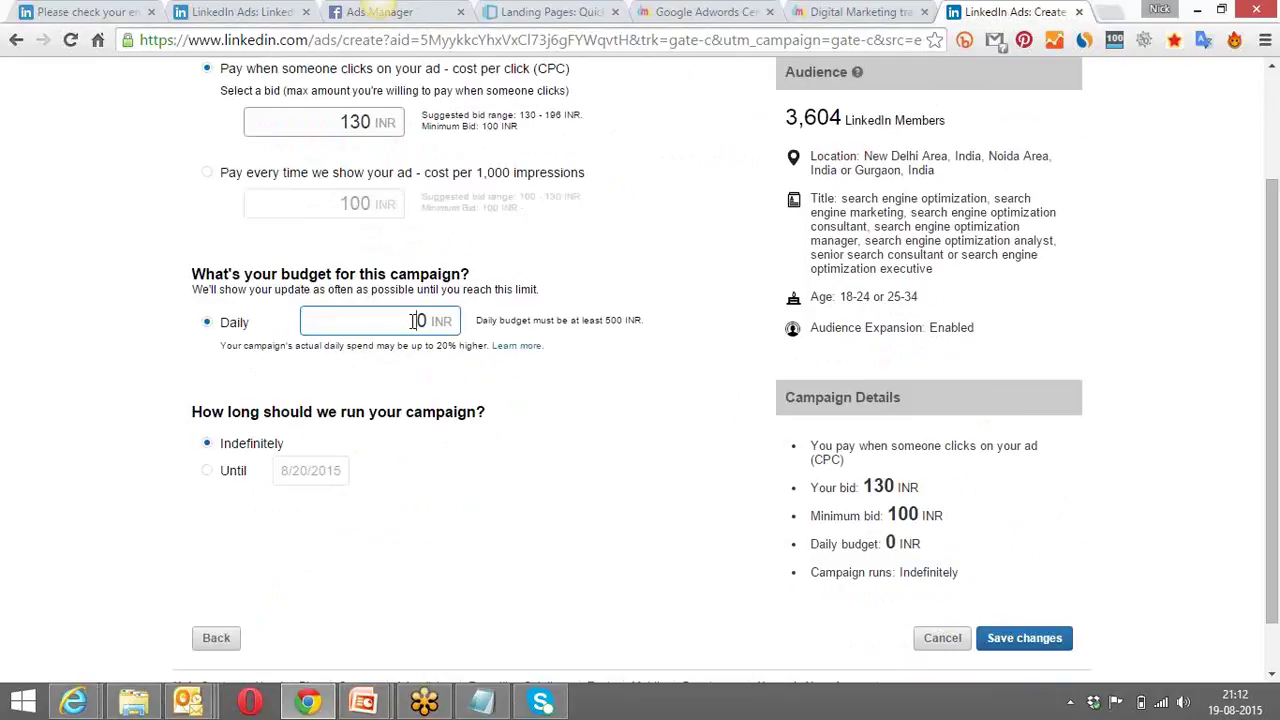
text(100)
click(205, 471)
Step: Set the campaign end date to 8/24/2015 and highlight the 3,604-member audience estimate
click(305, 480)
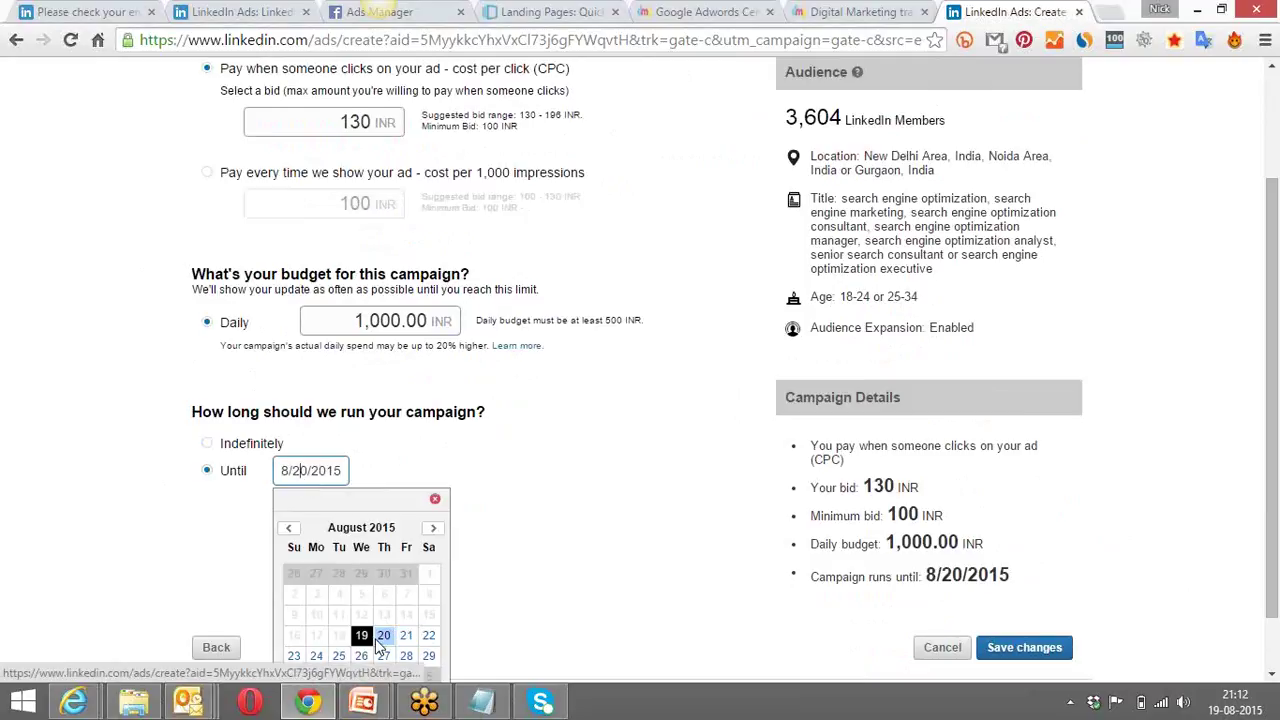
click(316, 656)
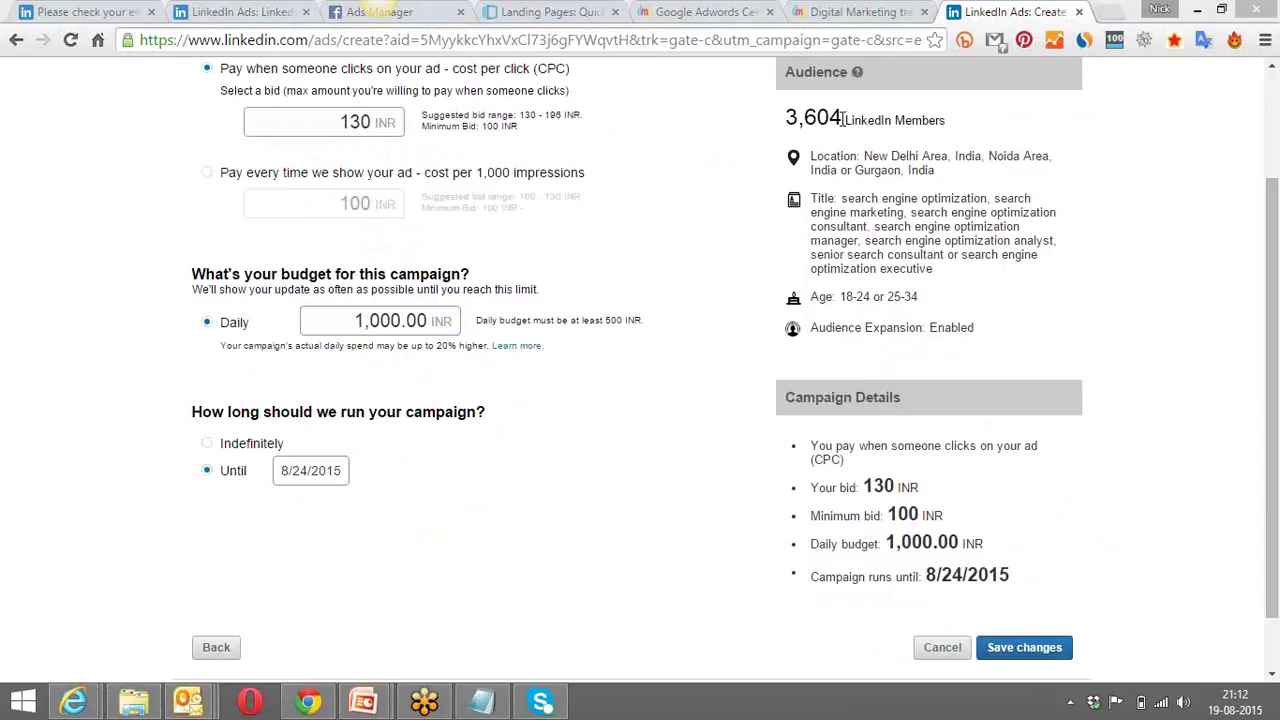
drag(842, 118, 789, 120)
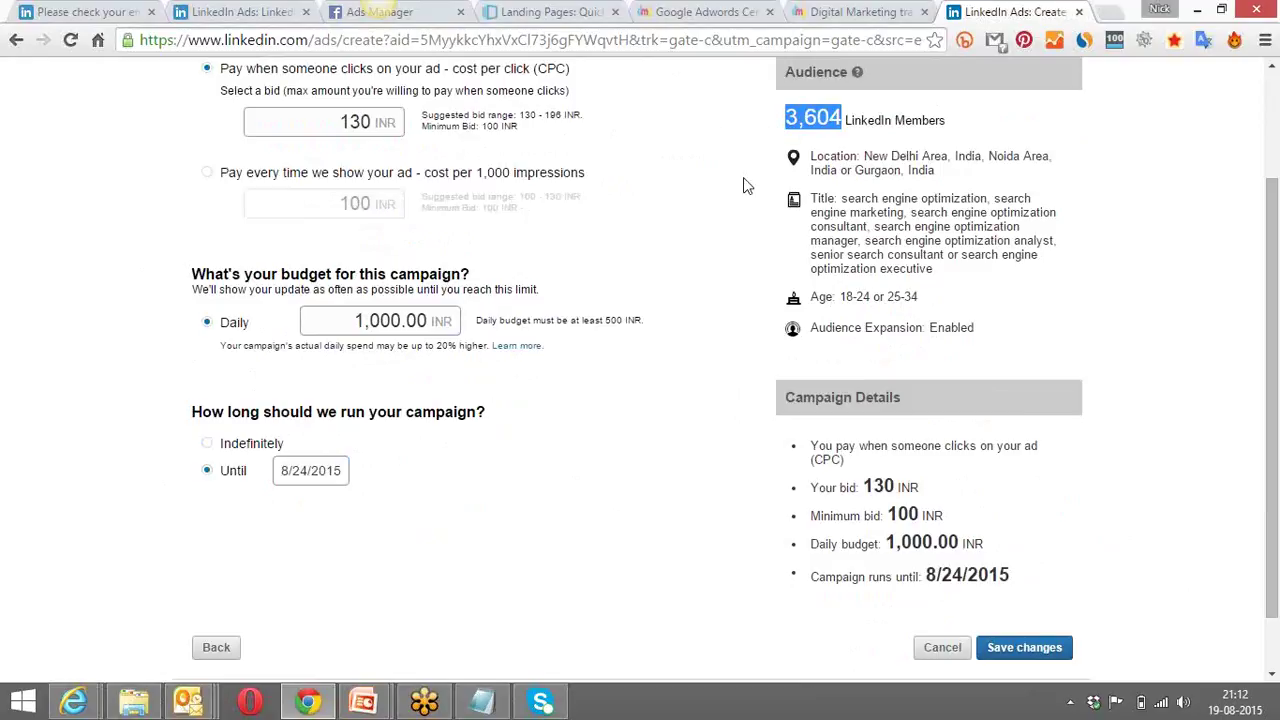
click(760, 160)
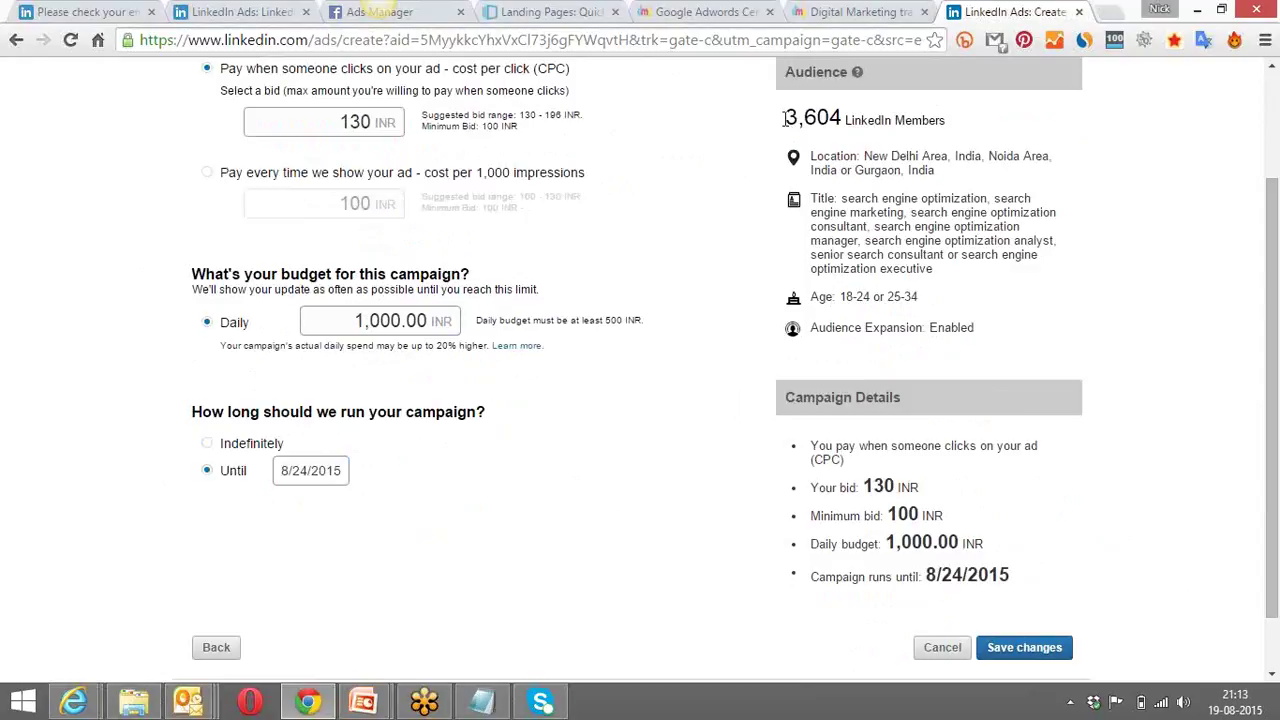
drag(786, 122, 842, 119)
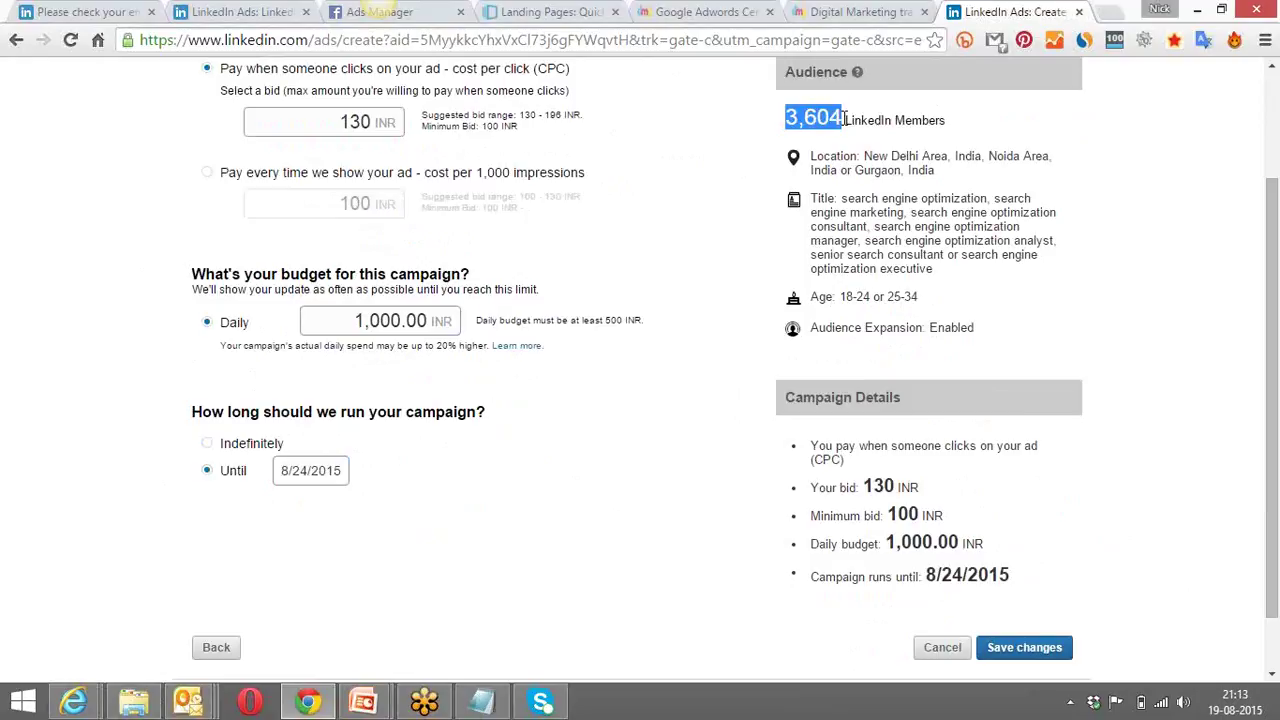
click(844, 119)
drag(844, 119, 787, 122)
click(632, 497)
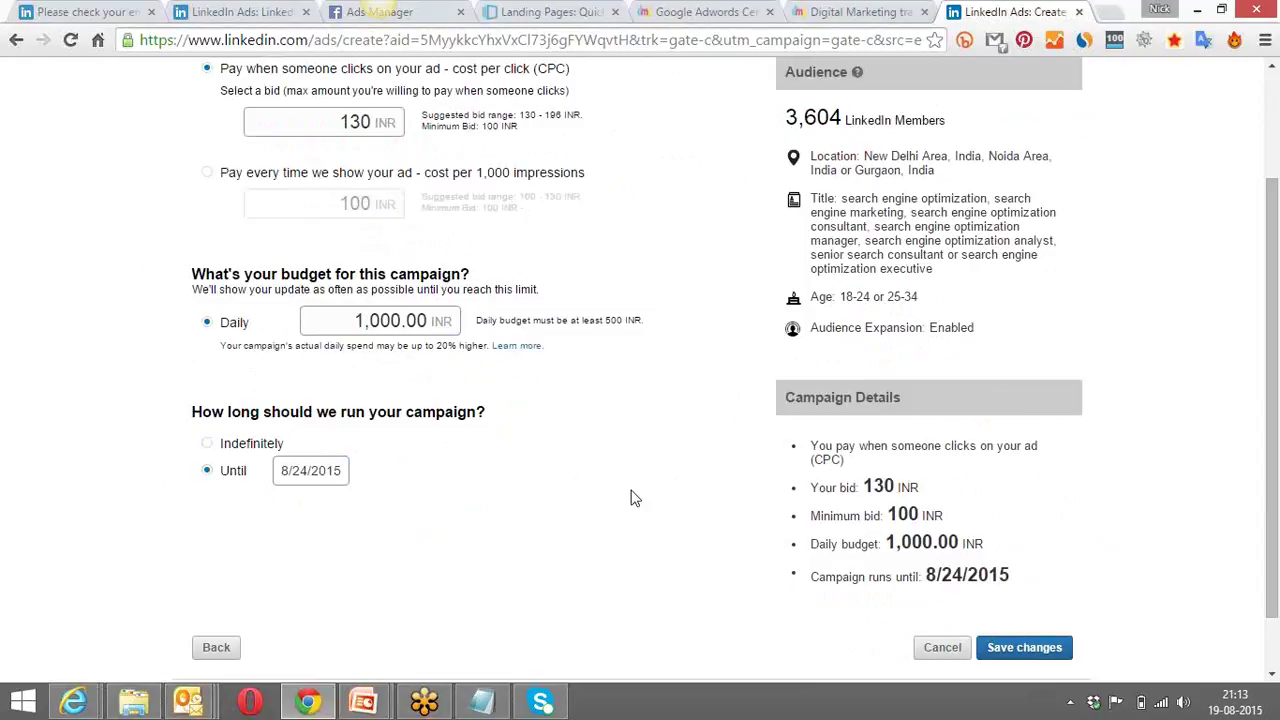
scroll(631, 497, down, 1)
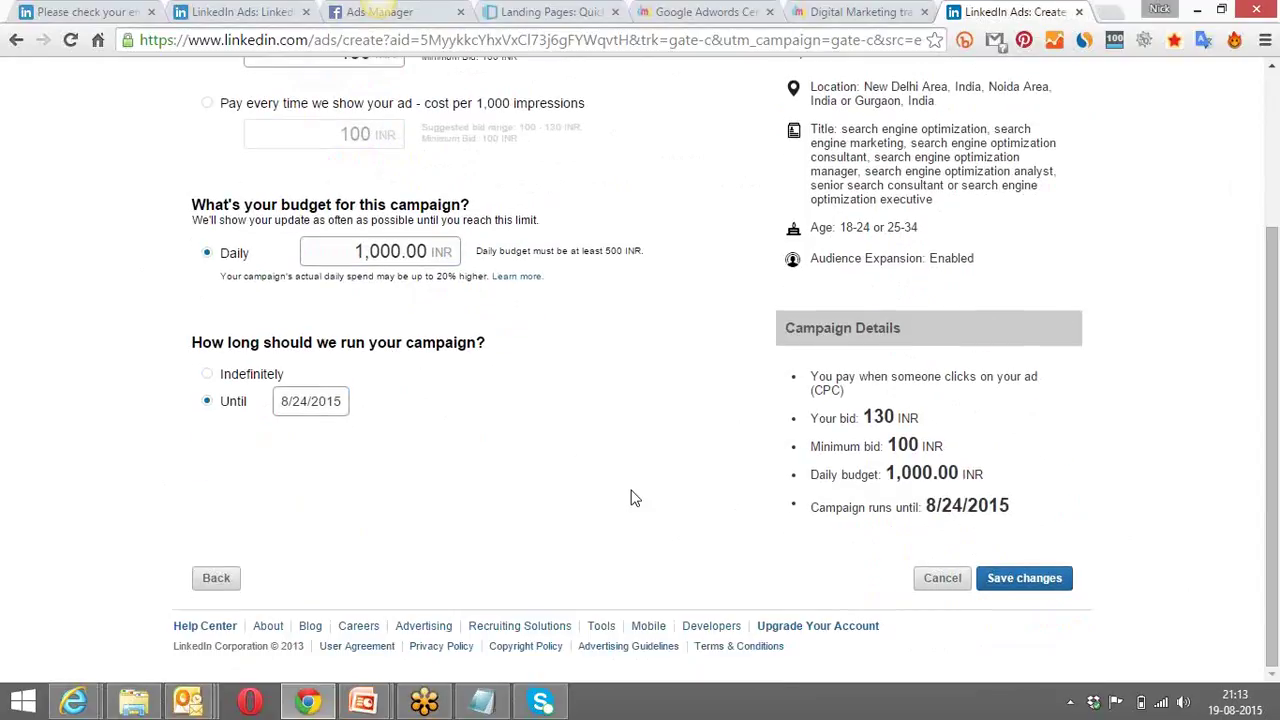
Step: Save the campaign options and sign back in with the account password
click(1040, 590)
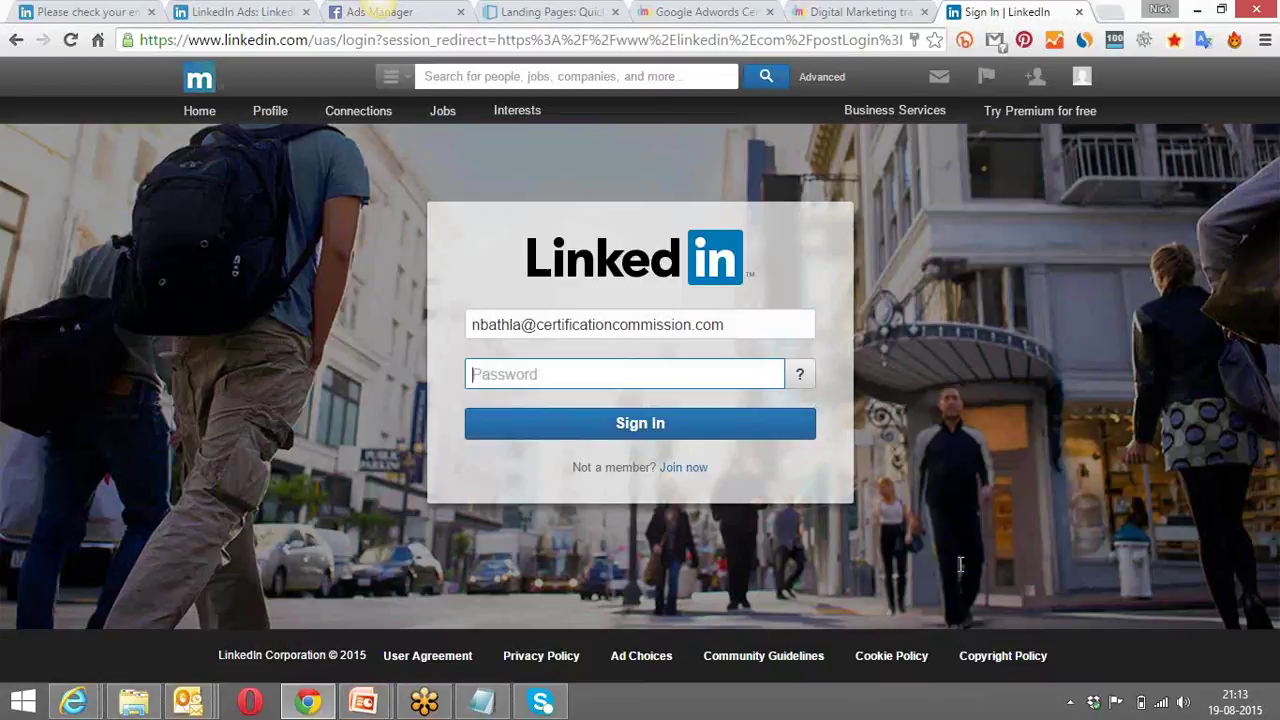
text(*****)
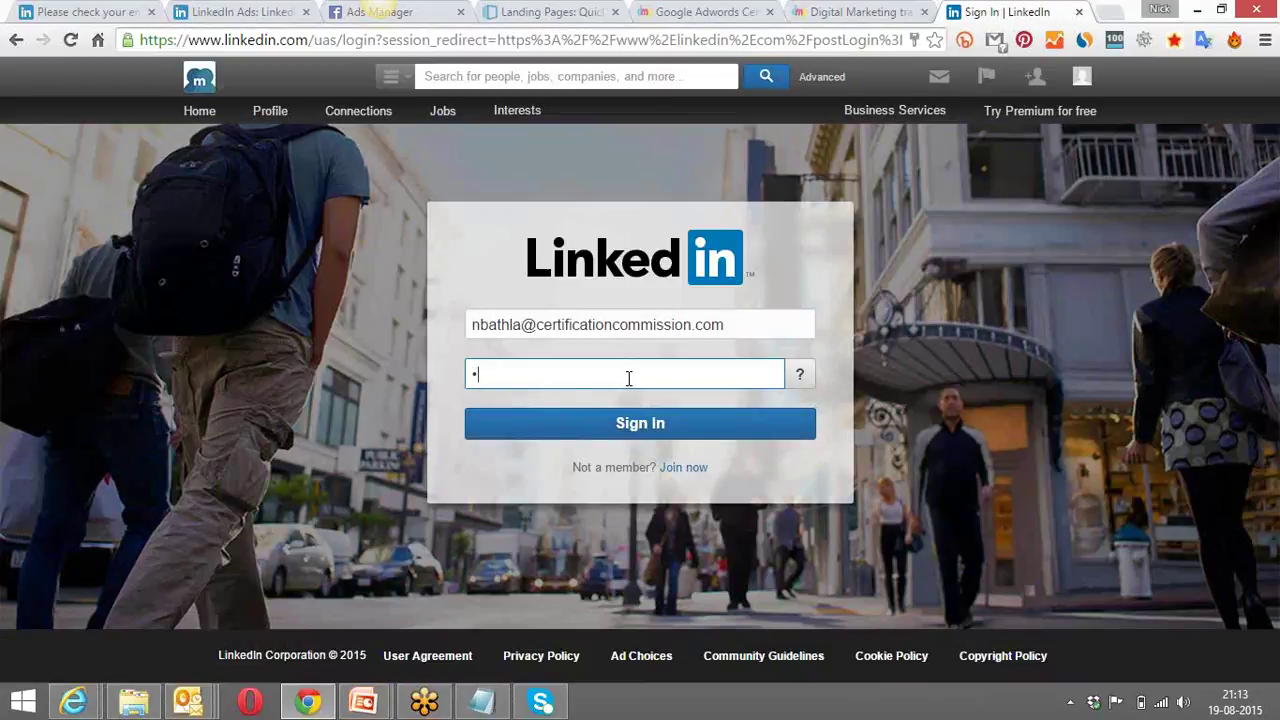
text(***)
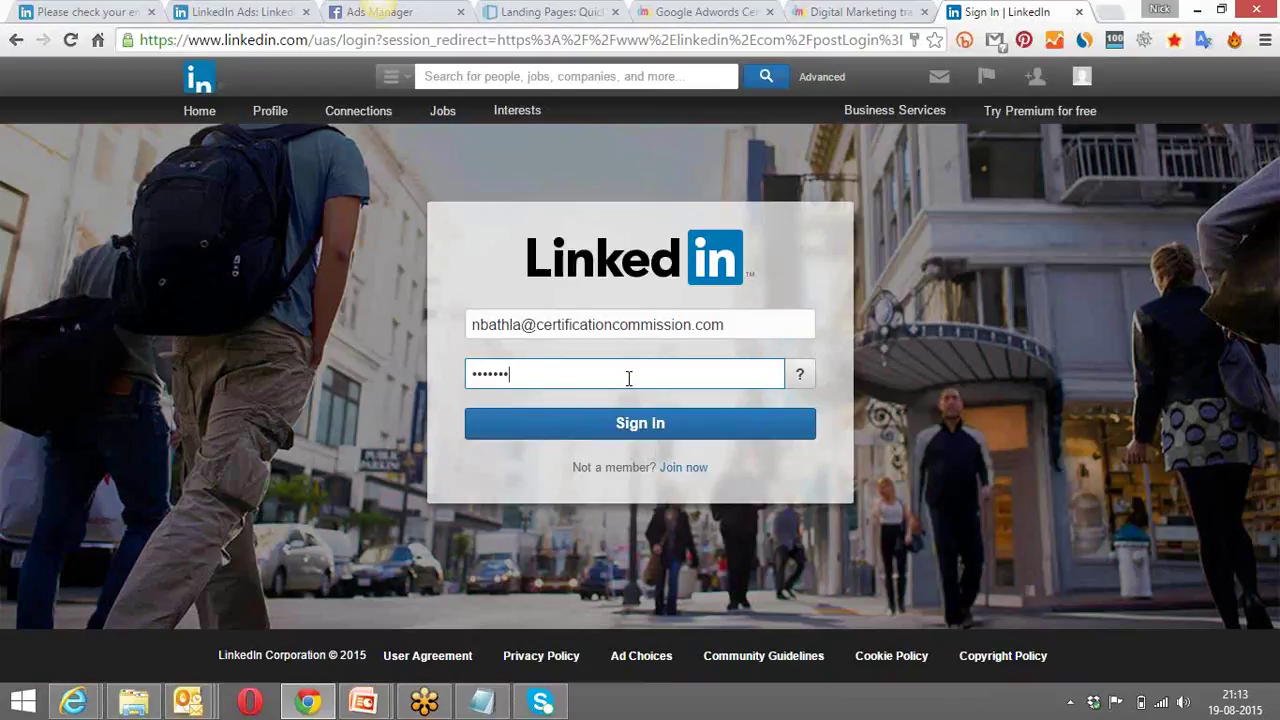
click(620, 430)
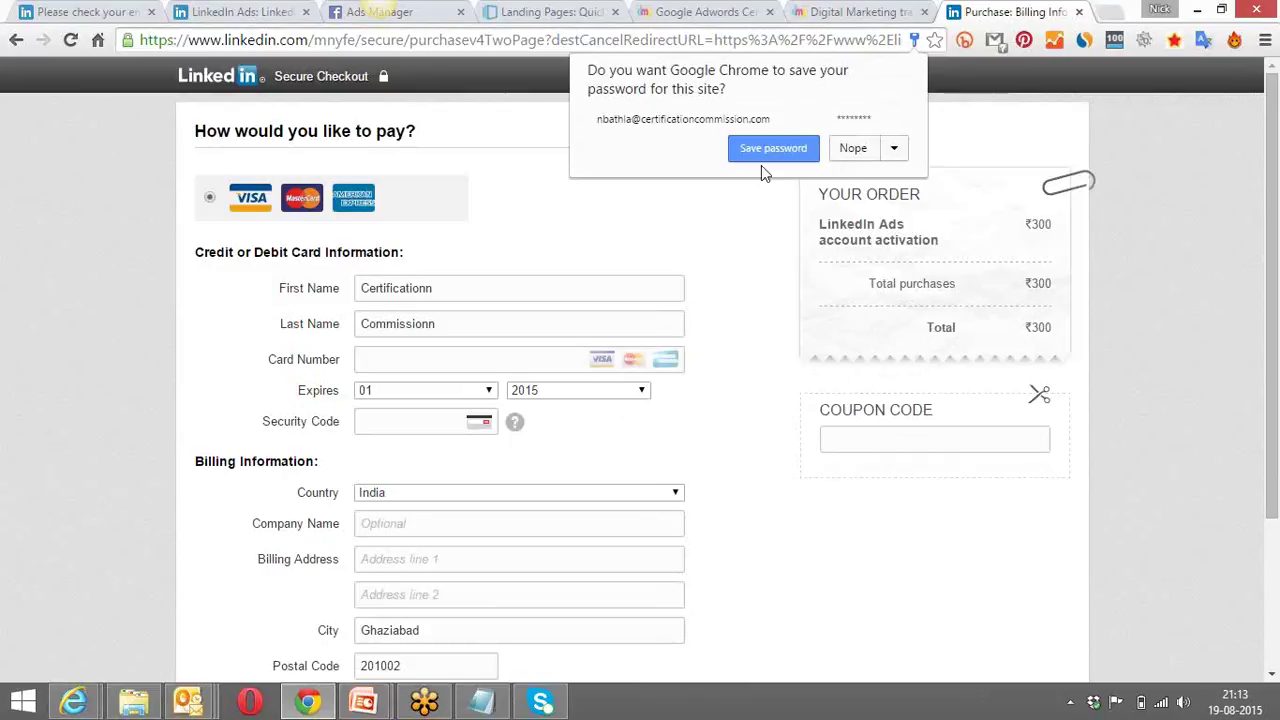
Step: Save the login password and paste the coupon code from the notes into the checkout
click(766, 150)
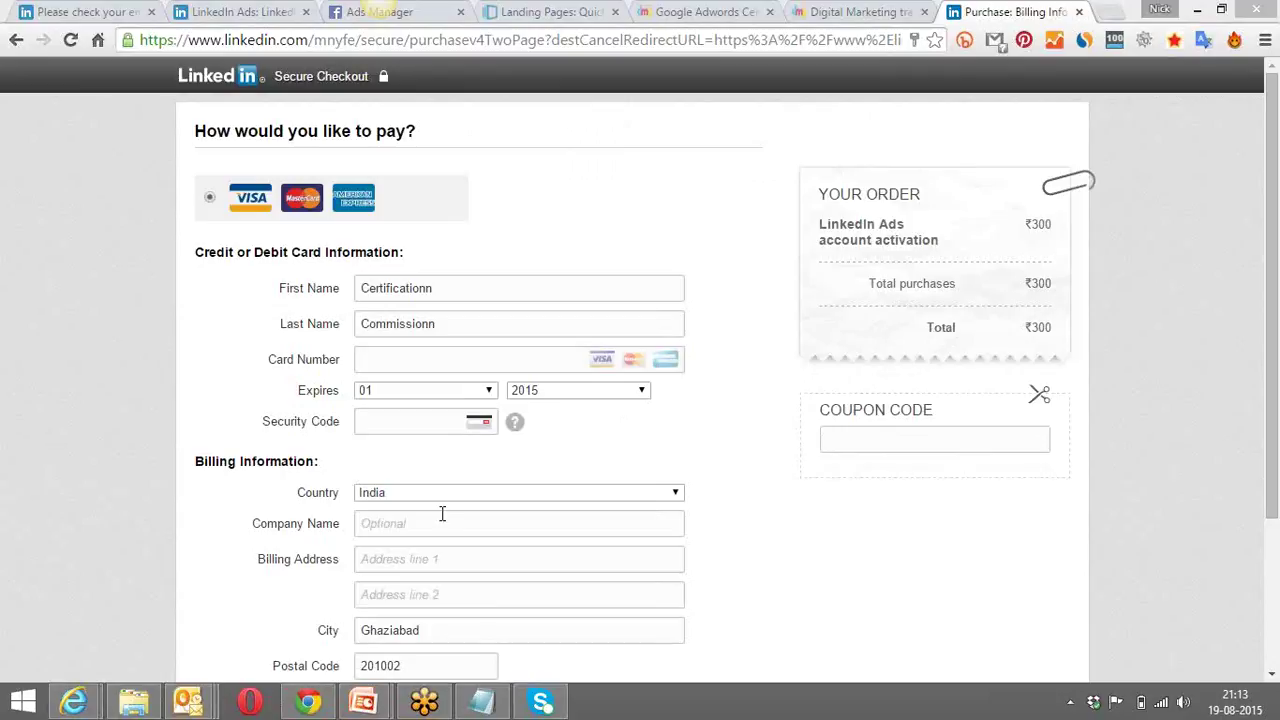
click(482, 701)
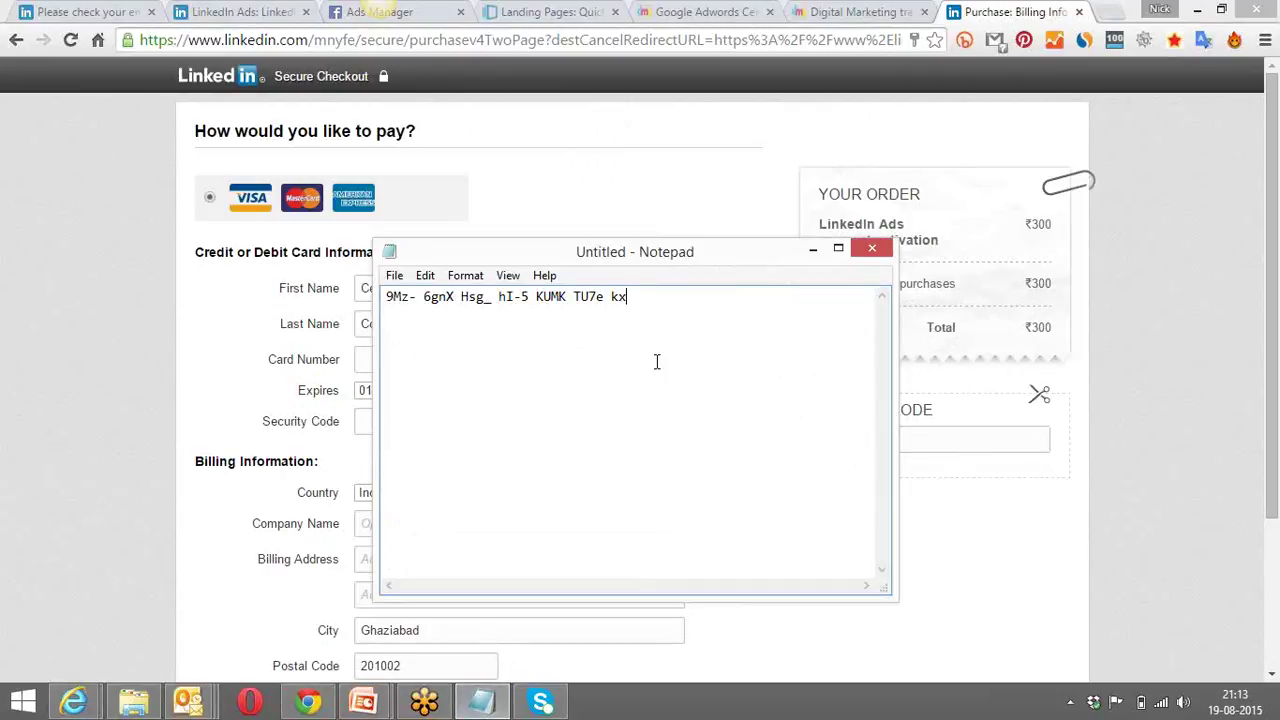
key(ctrl+a)
click(968, 490)
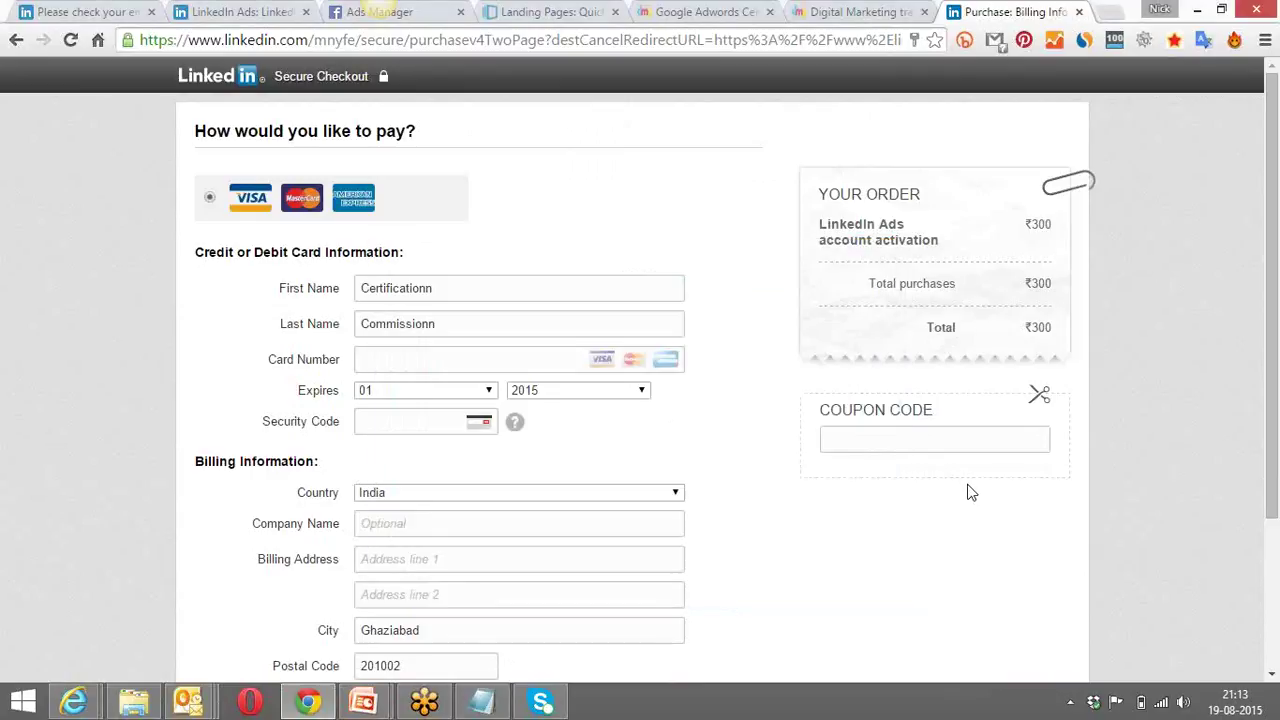
click(933, 438)
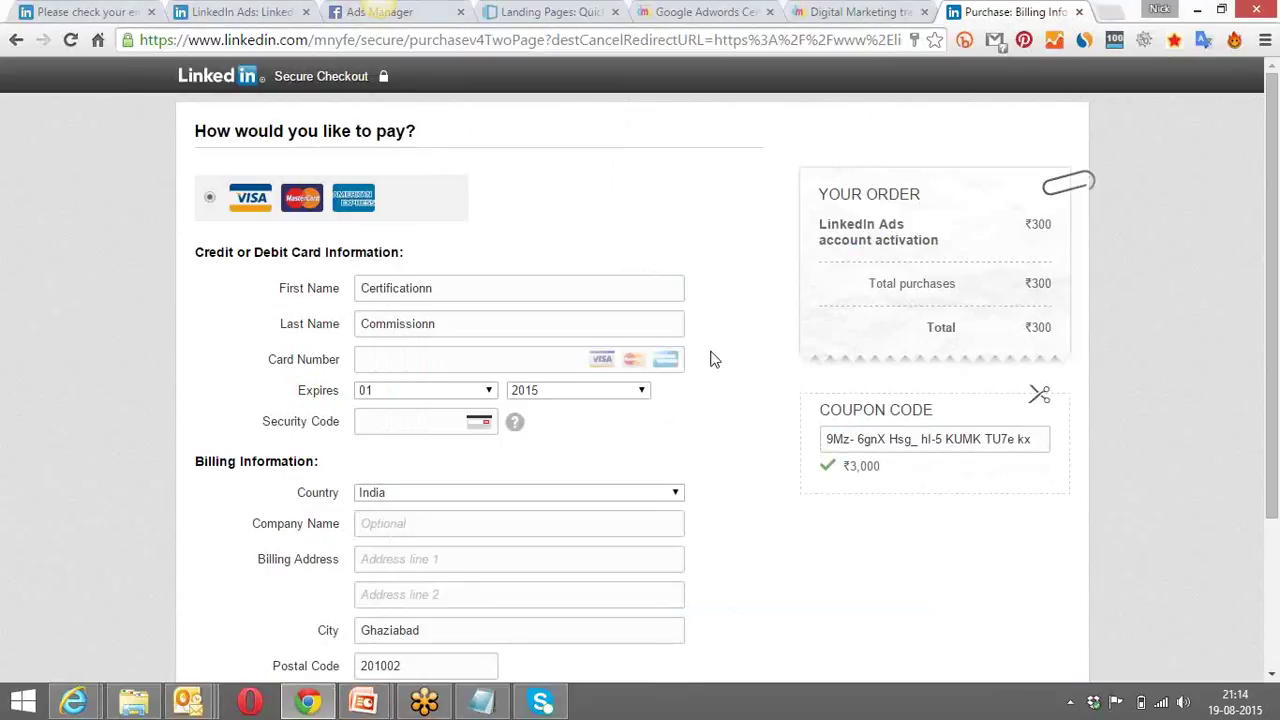
Step: Select the cardholder's first name and move on to the Card Number field
click(452, 285)
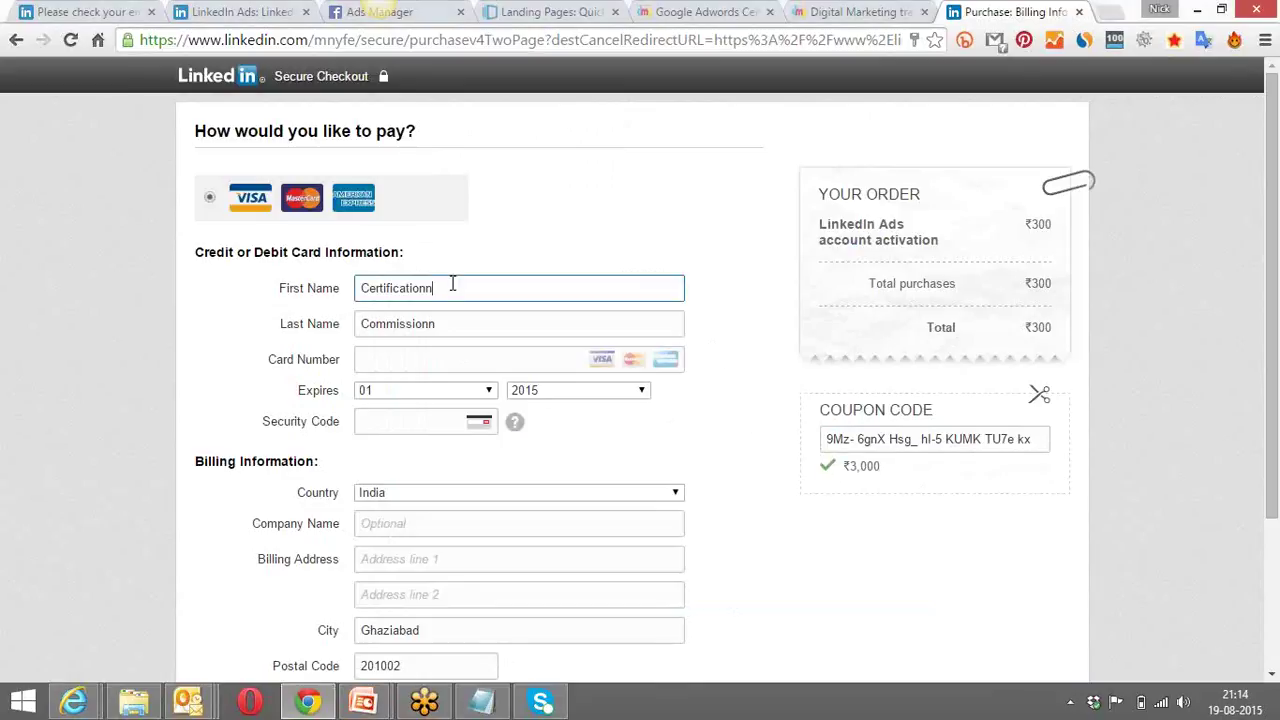
shift+click(378, 287)
shift+click(358, 288)
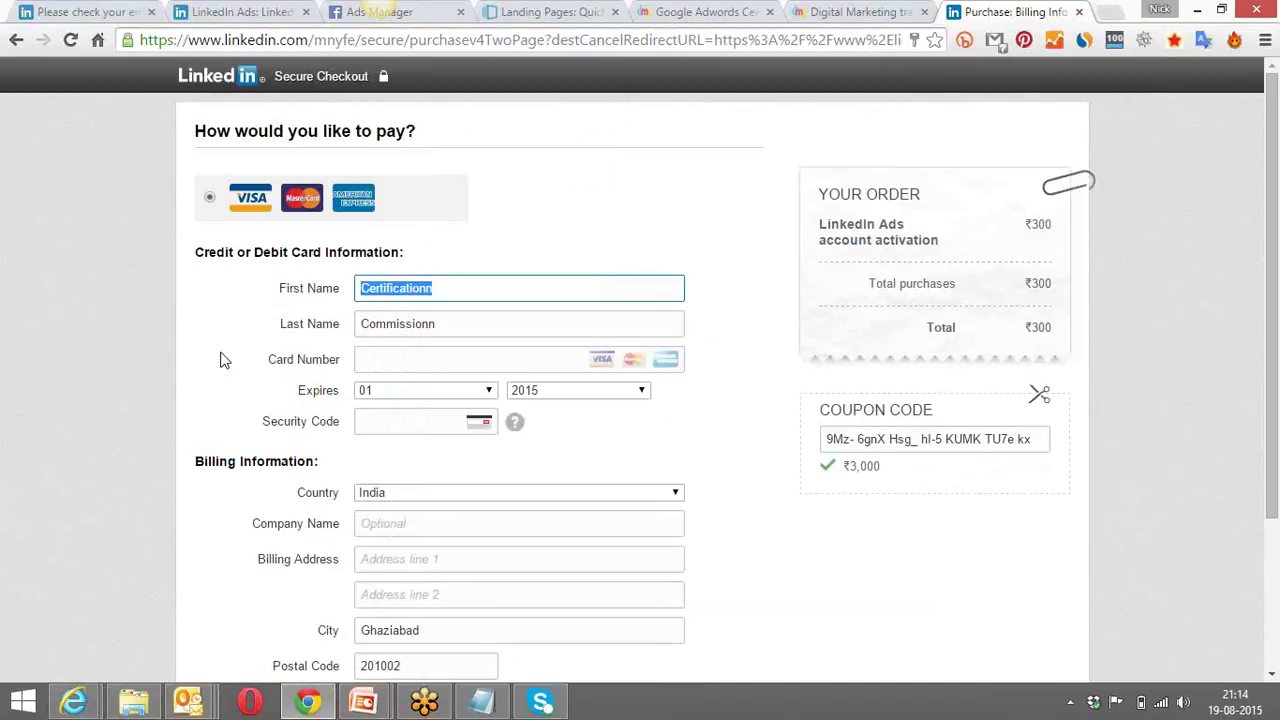
key(Tab)
key(Tab)
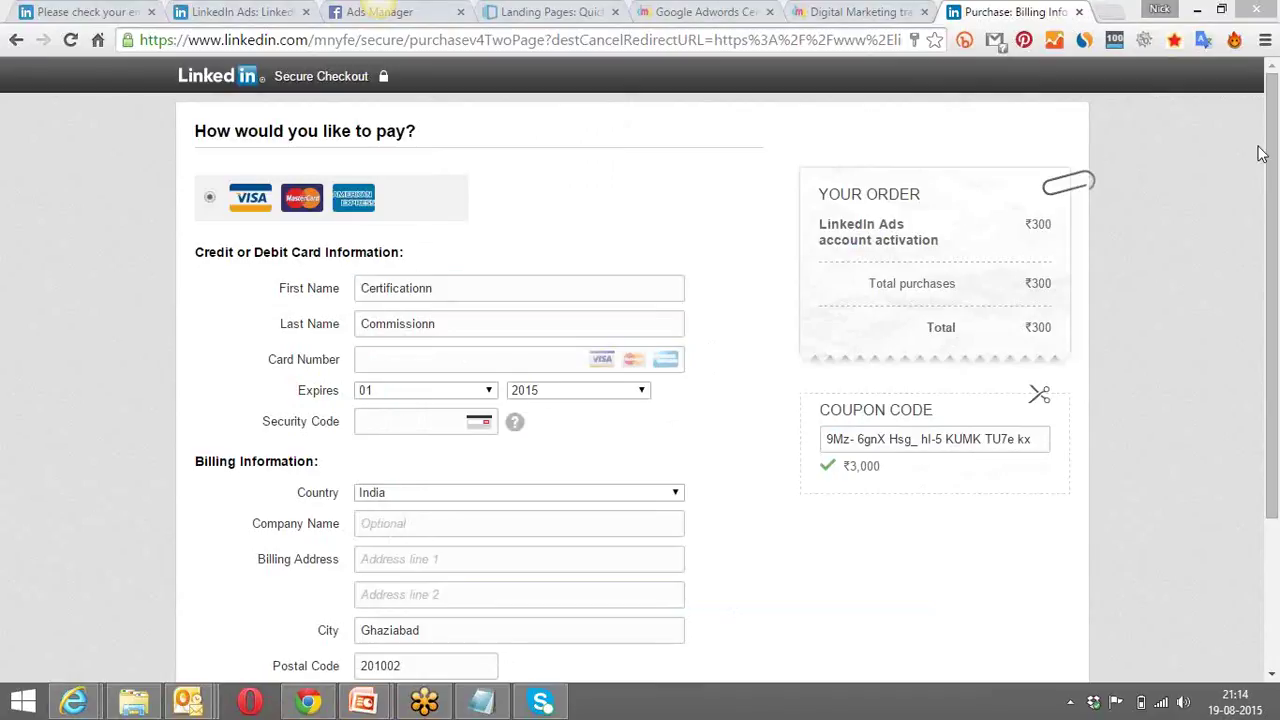
mouse_move(1276, 153)
mouse_down()
mouse_move(1276, 301)
mouse_move(1276, 153)
mouse_up()
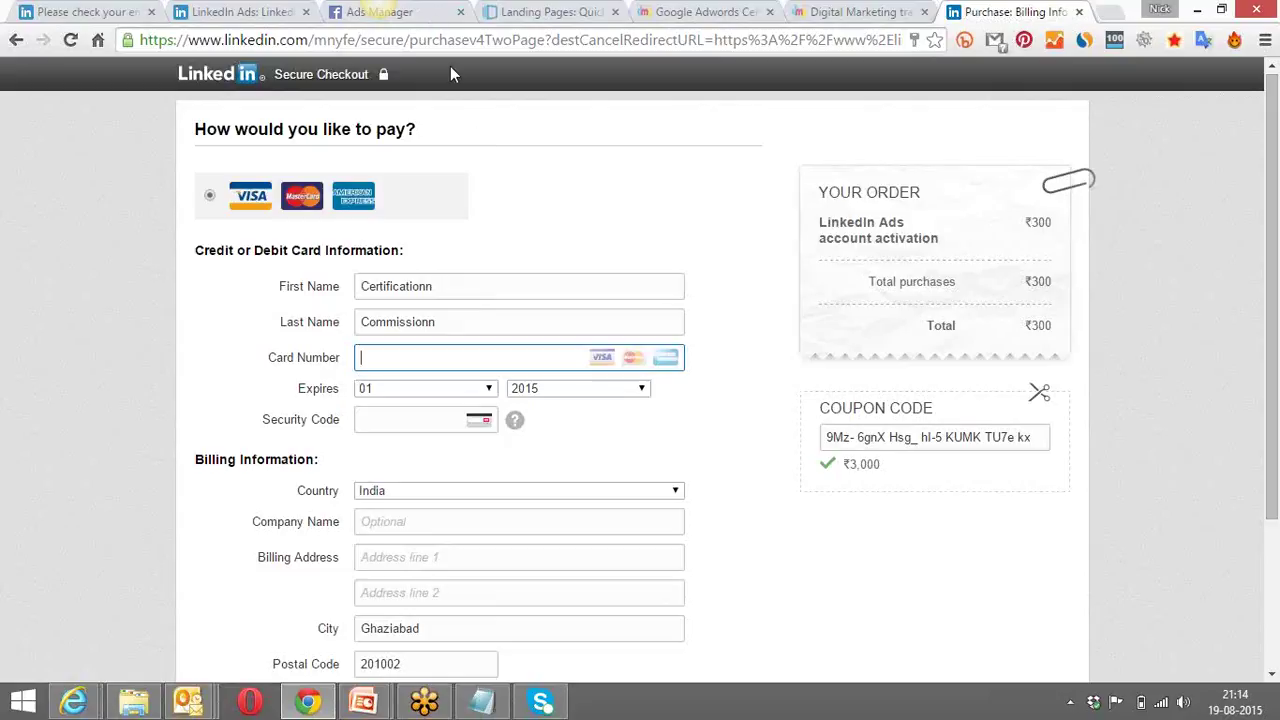
Step: Switch to the Ads Manager campaigns list showing nine campaigns and $129.62 spent over 7 days
click(433, 20)
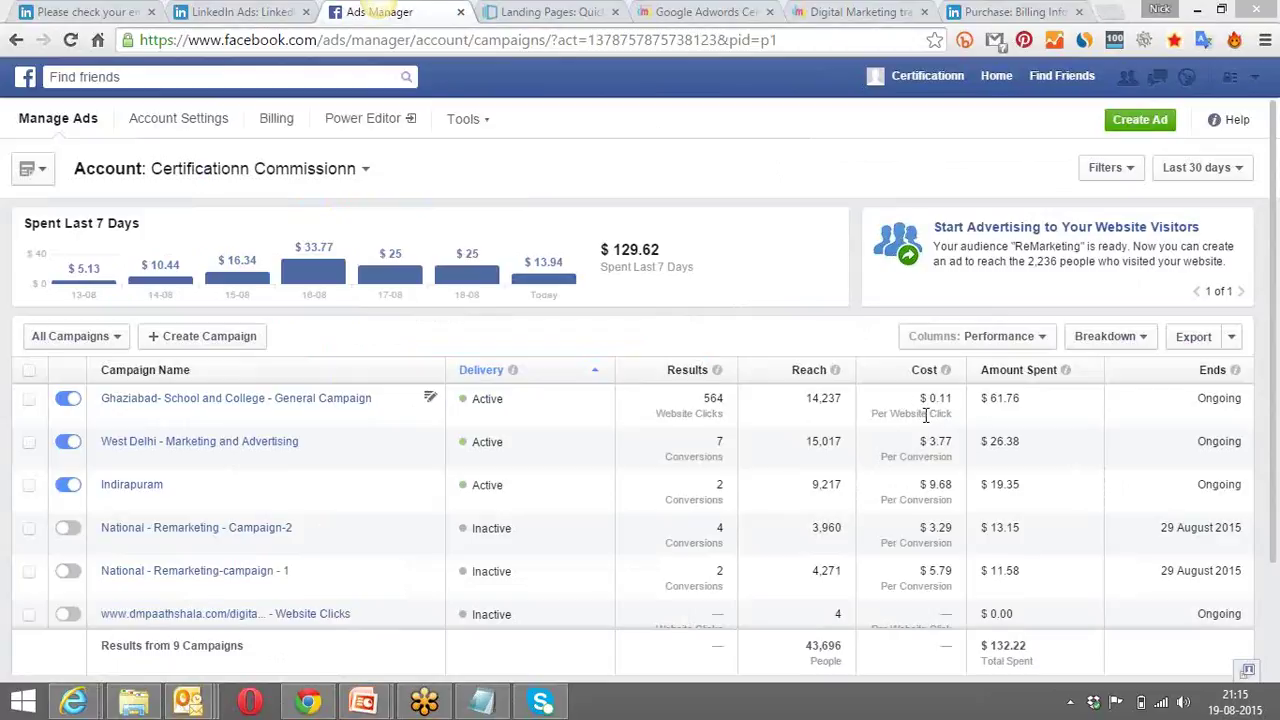
Step: Open the Ghaziabad - School and College - General campaign, then its only ad set
click(289, 400)
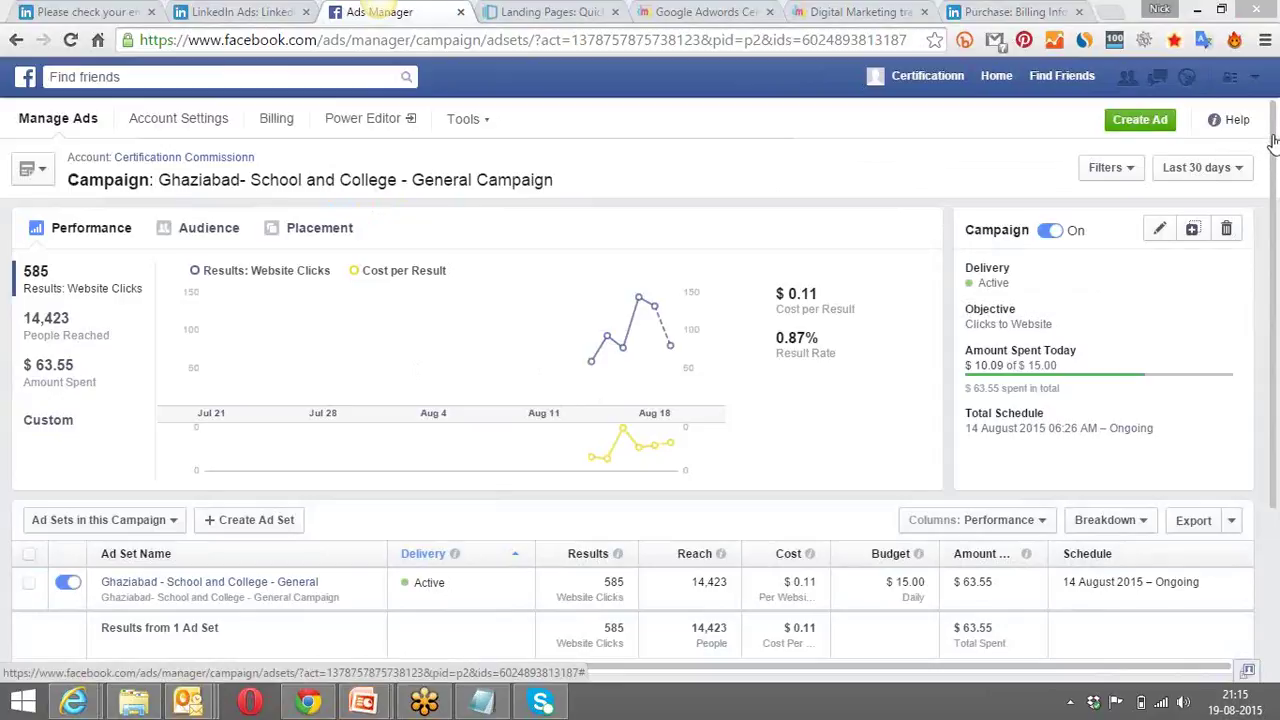
drag(1273, 145, 1275, 243)
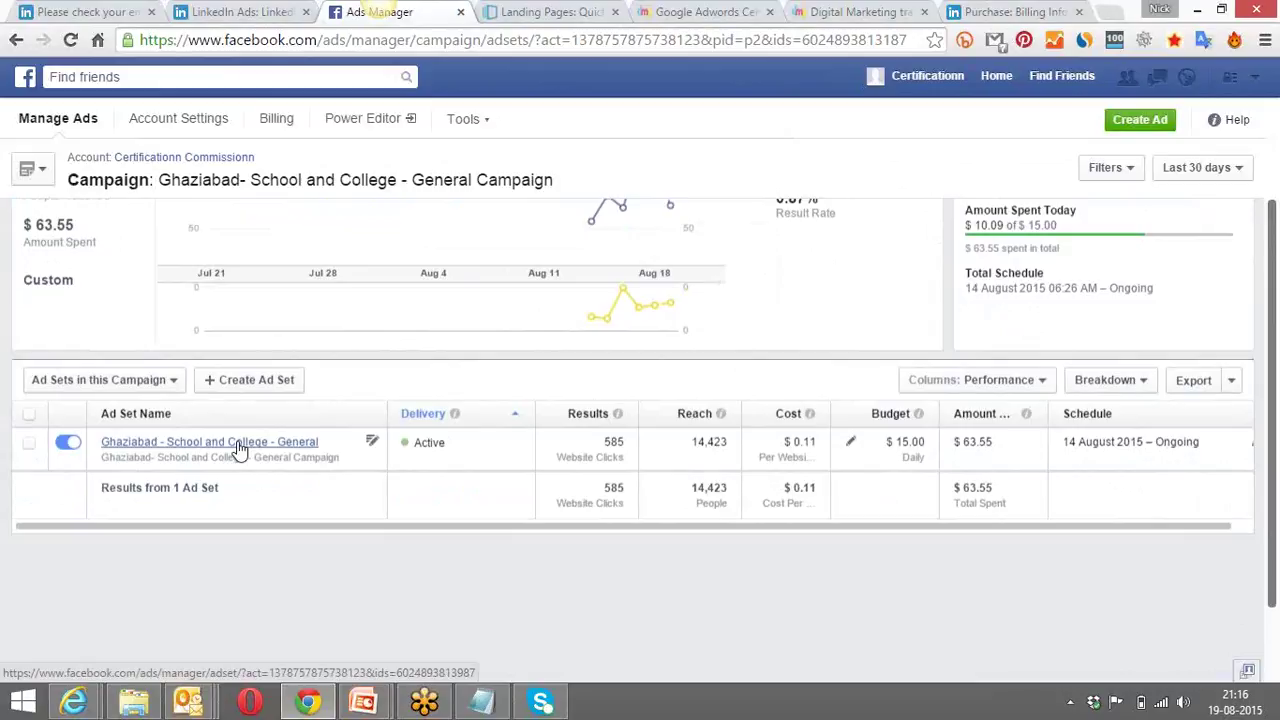
click(240, 449)
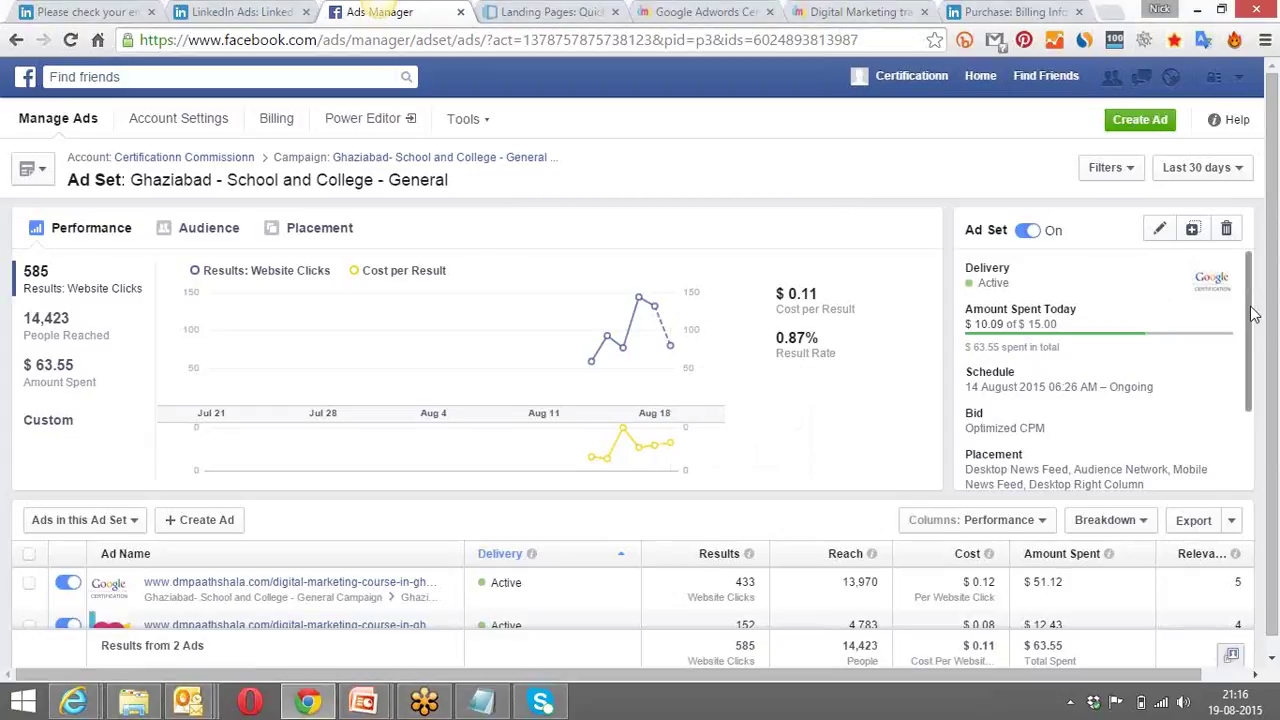
Step: Expand the targeting details and highlight the Sahibabad and Modinagar locations and first targeted schools
scroll(1250, 325, down, 1)
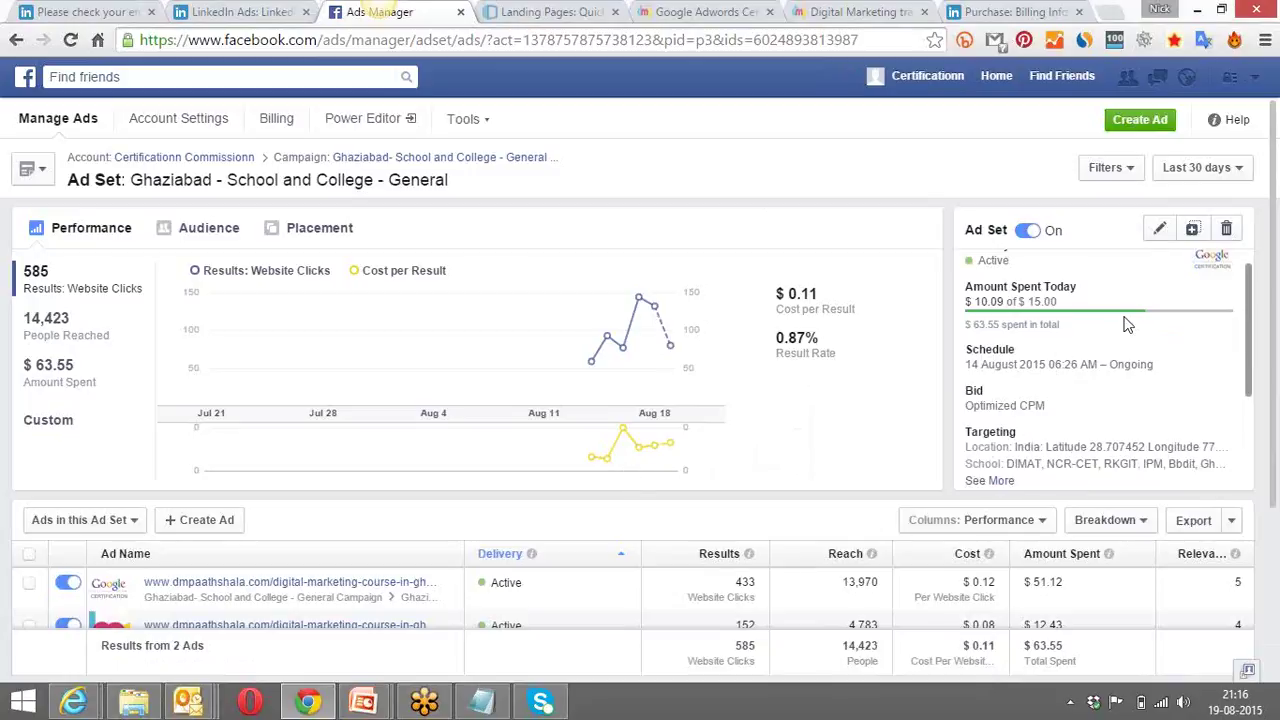
drag(1275, 235, 1275, 260)
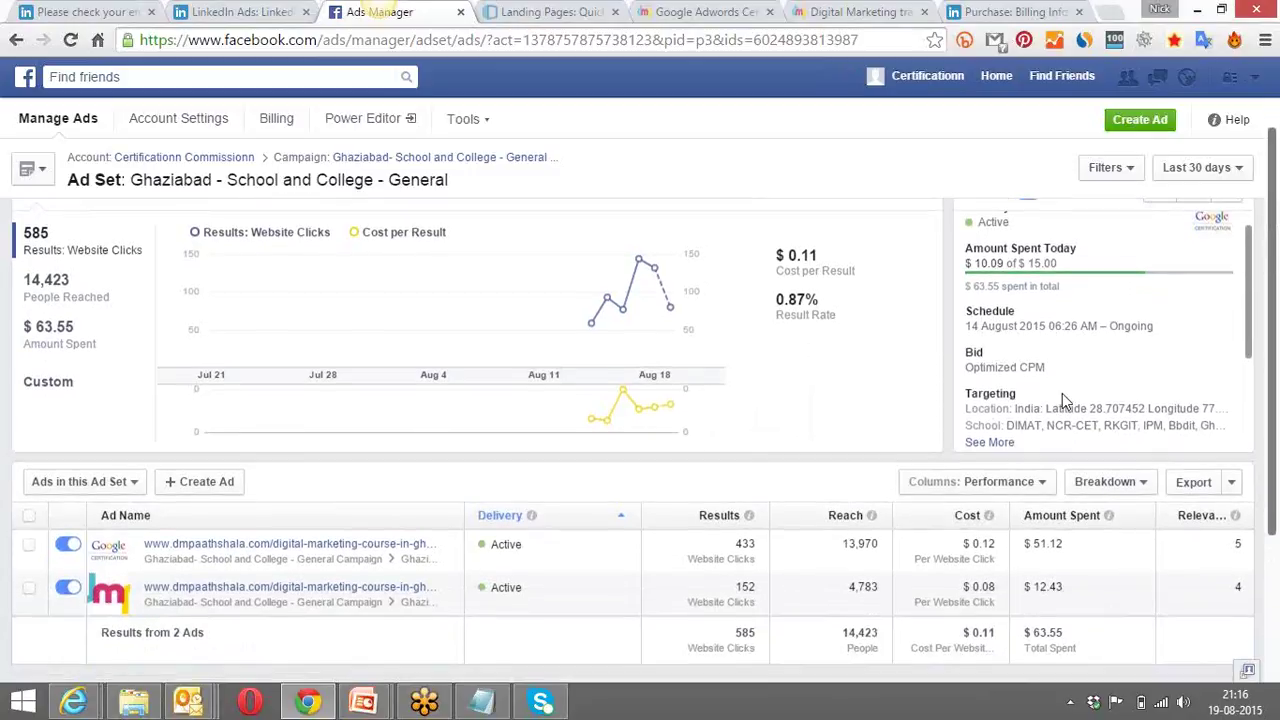
click(990, 443)
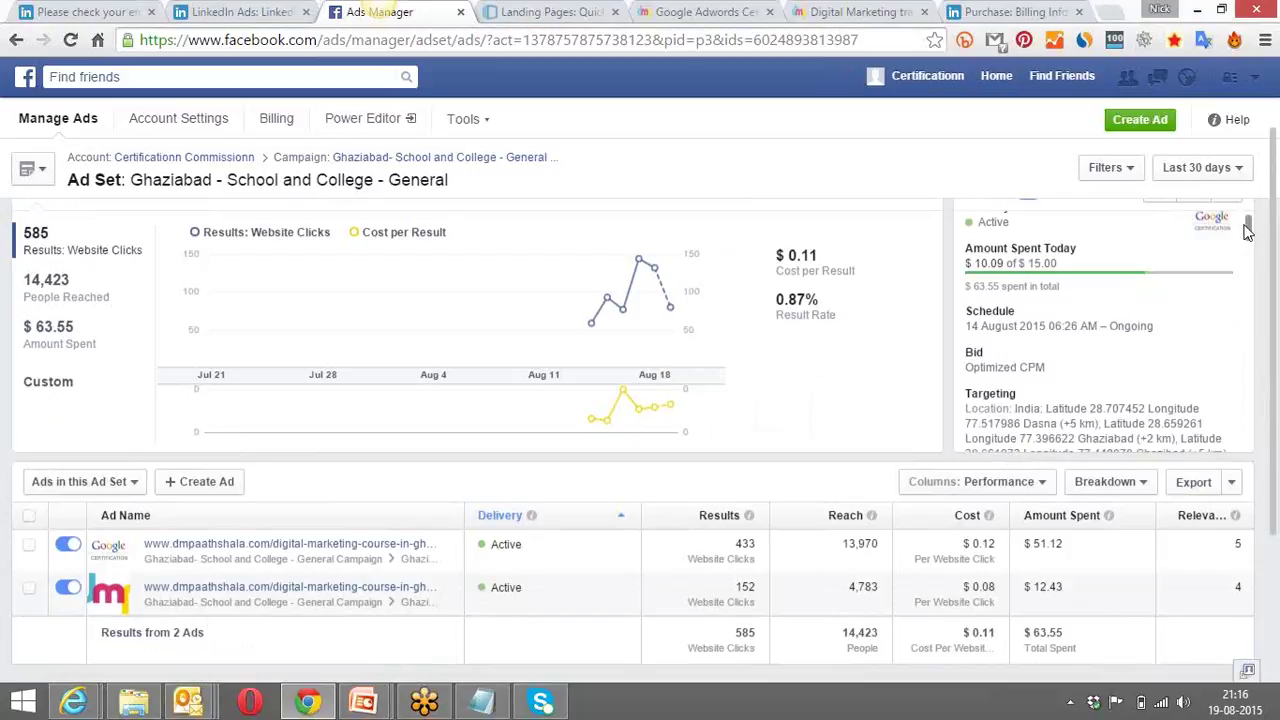
drag(1247, 231, 1259, 260)
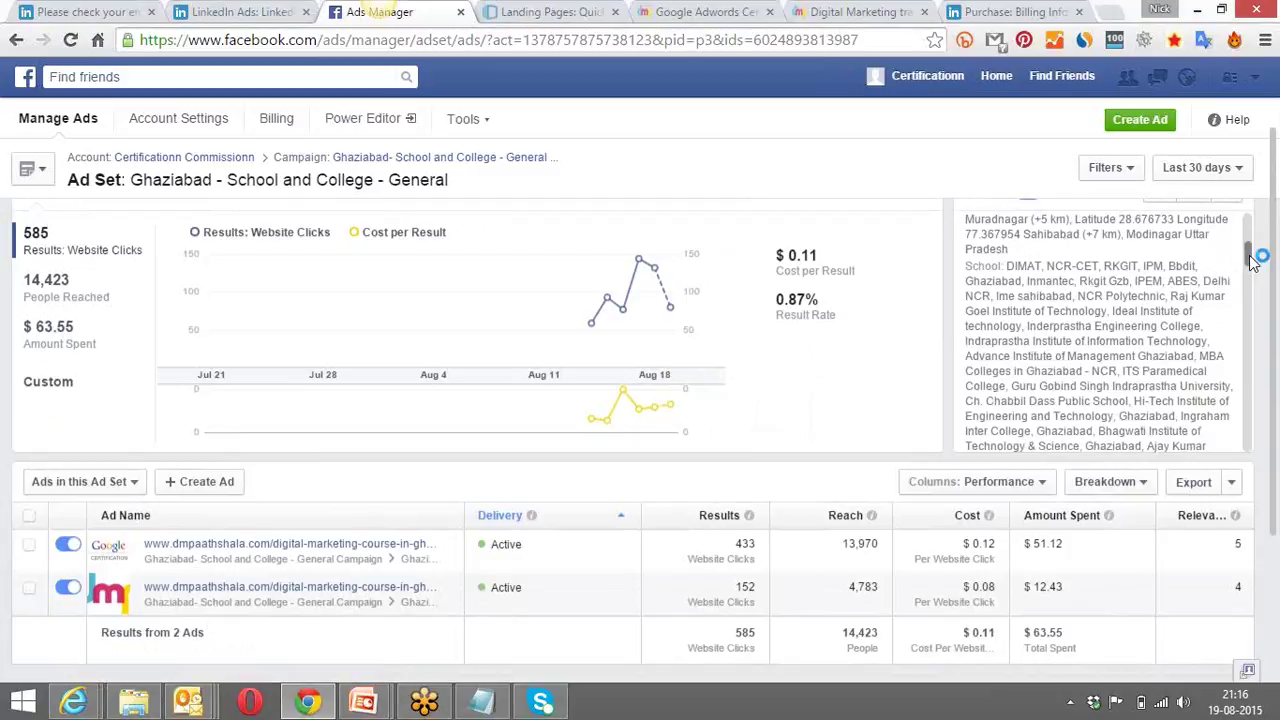
drag(1248, 261, 1252, 257)
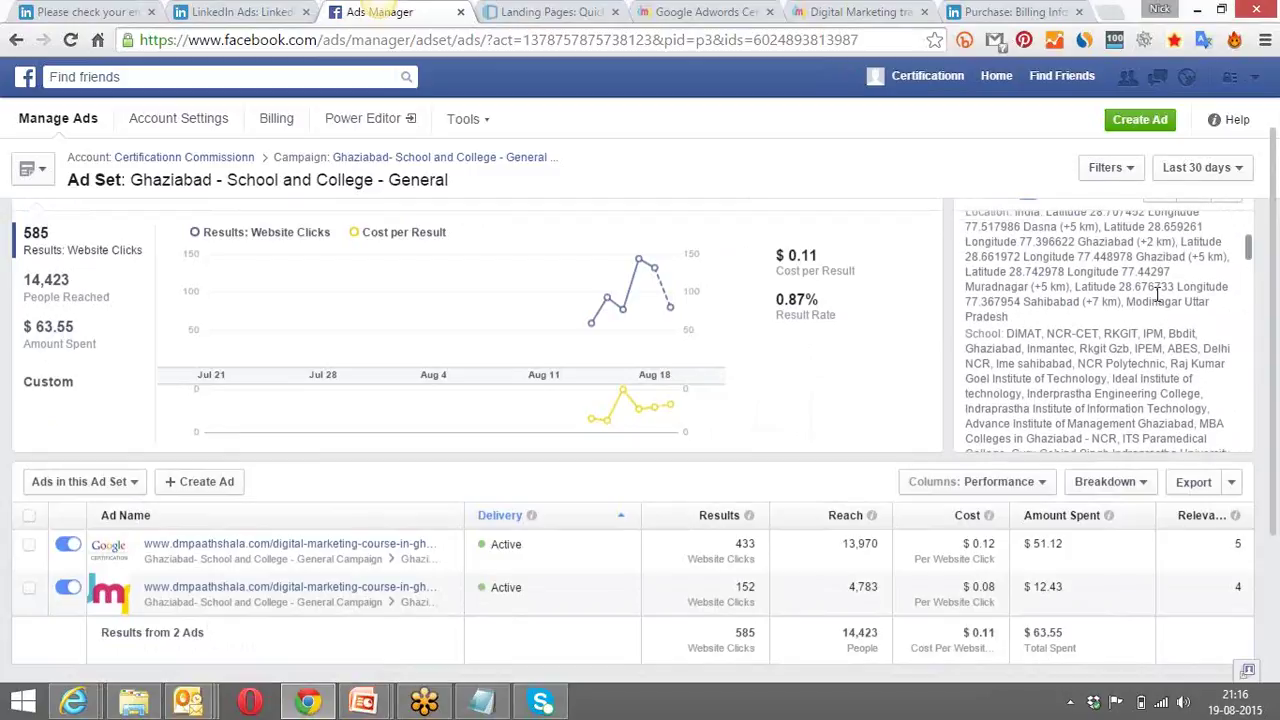
drag(1208, 303, 993, 287)
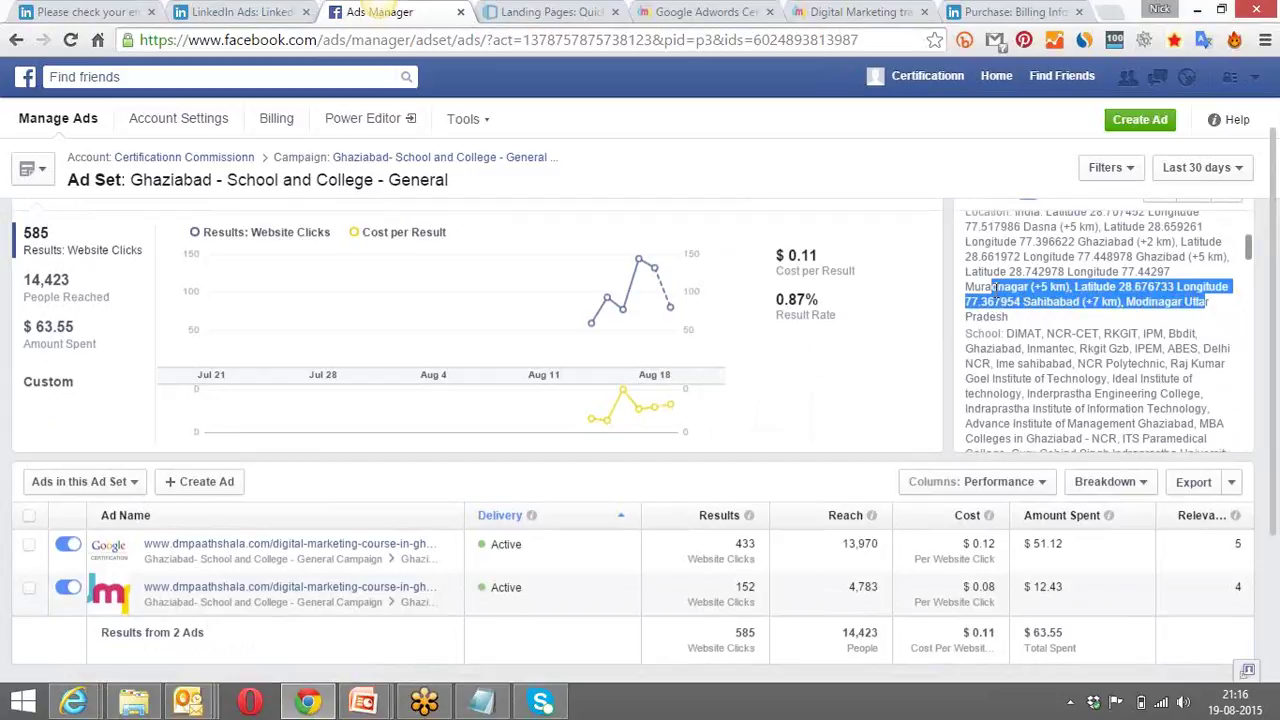
click(1005, 334)
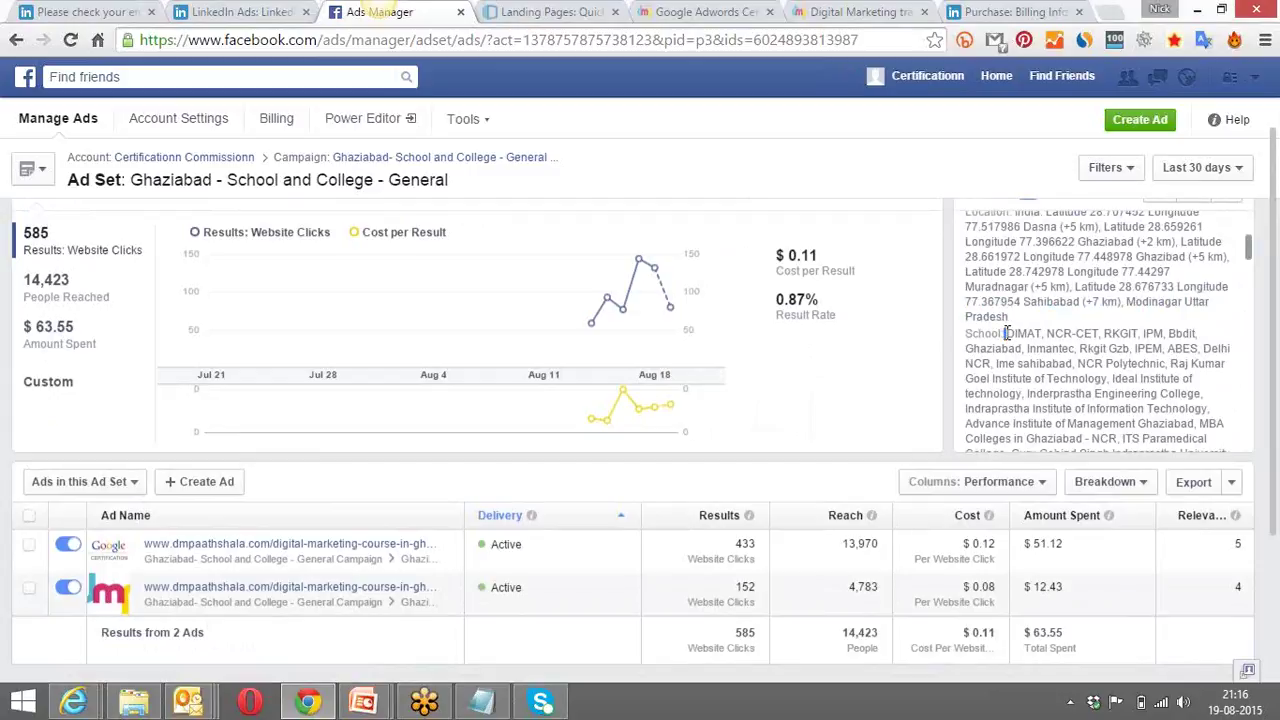
drag(1164, 336, 1127, 338)
click(1104, 366)
drag(1057, 379, 1106, 381)
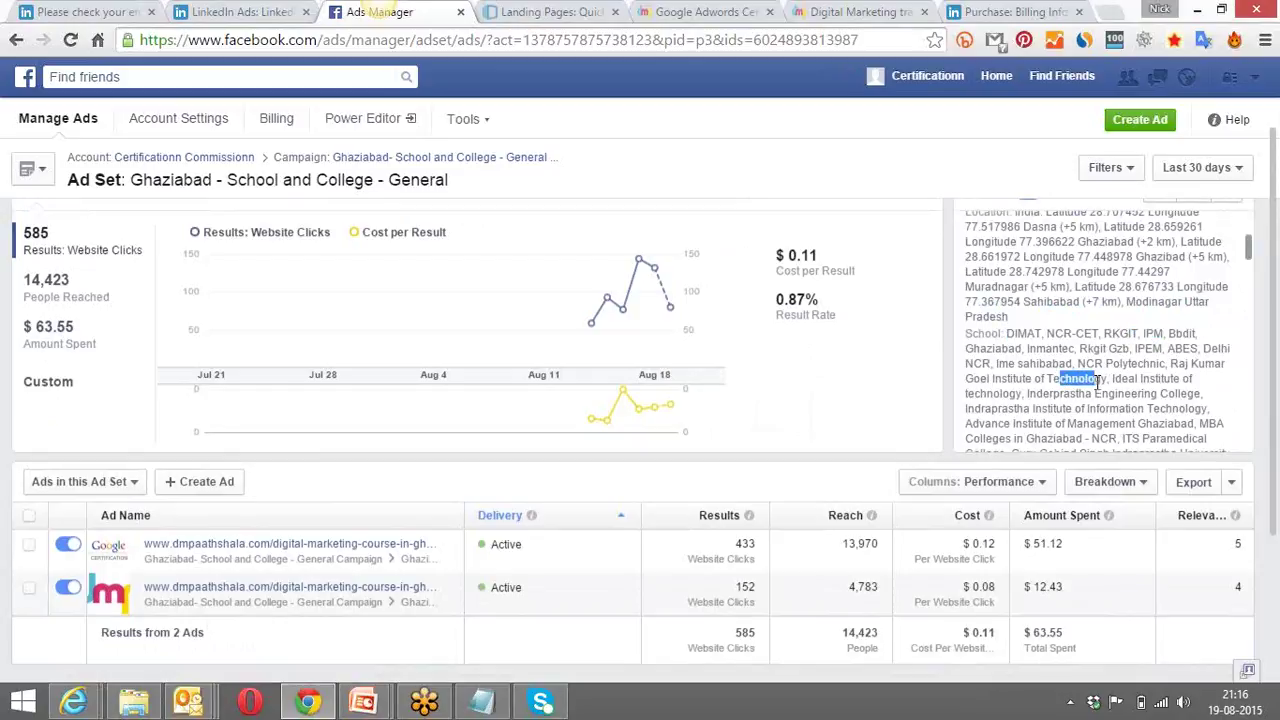
drag(1014, 364, 1111, 347)
click(1079, 348)
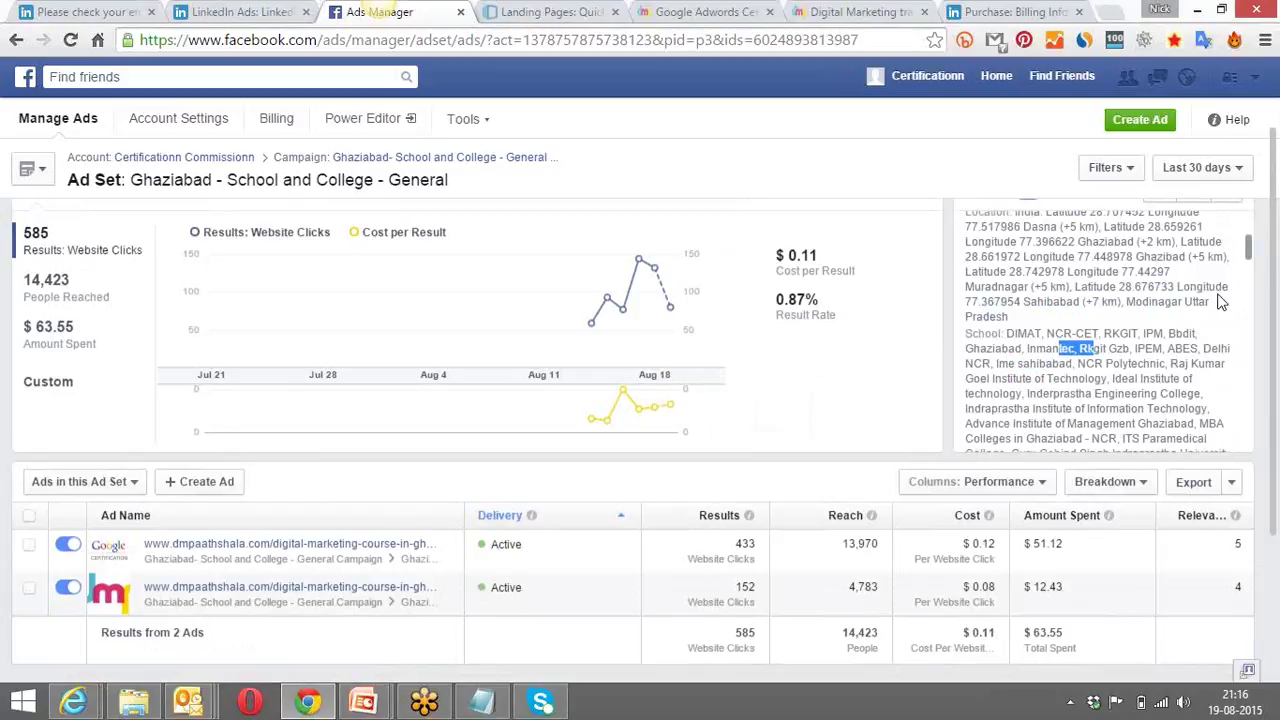
Step: Scroll the school list, highlighting Guru Gobind Singh Indraprastha University and the Delhi NCR colleges
drag(1248, 244, 1250, 255)
scroll(1250, 255, down, 3)
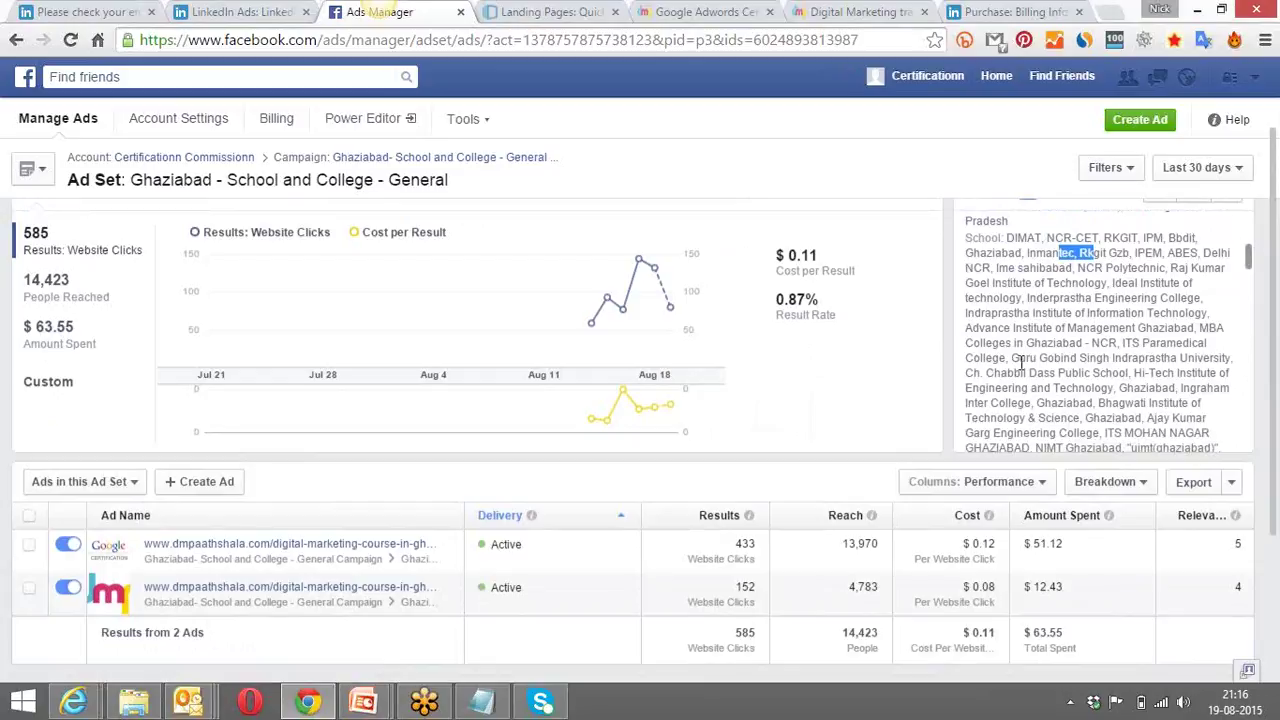
drag(1009, 373, 1157, 436)
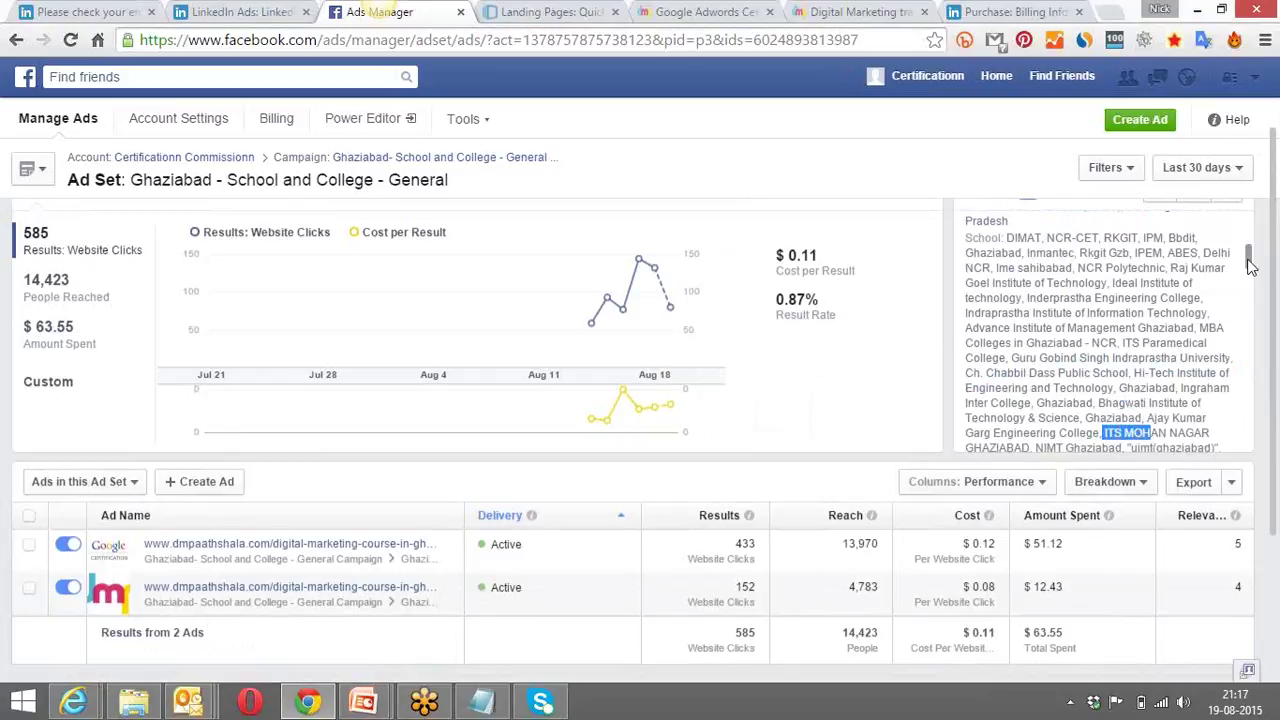
scroll(1254, 280, down, 3)
drag(1254, 280, 1259, 297)
scroll(1259, 297, down, 2)
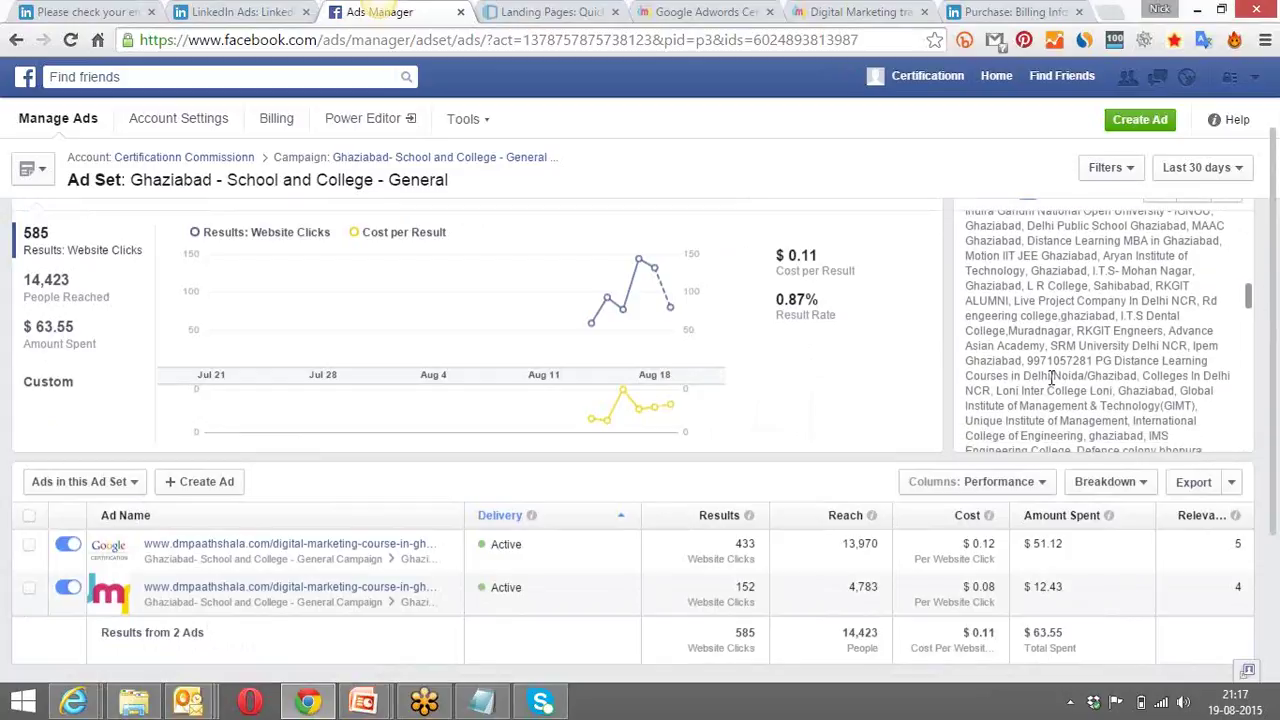
drag(1055, 380, 1092, 408)
drag(1255, 302, 1264, 417)
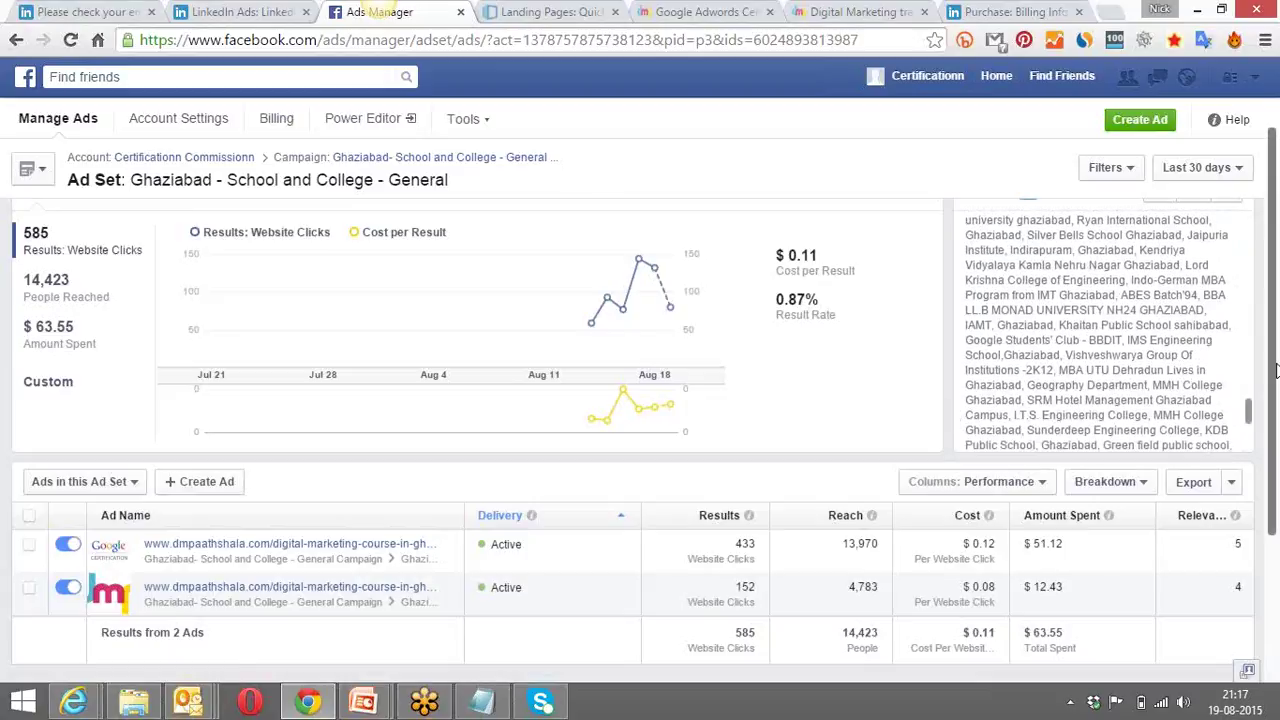
drag(1276, 371, 1276, 435)
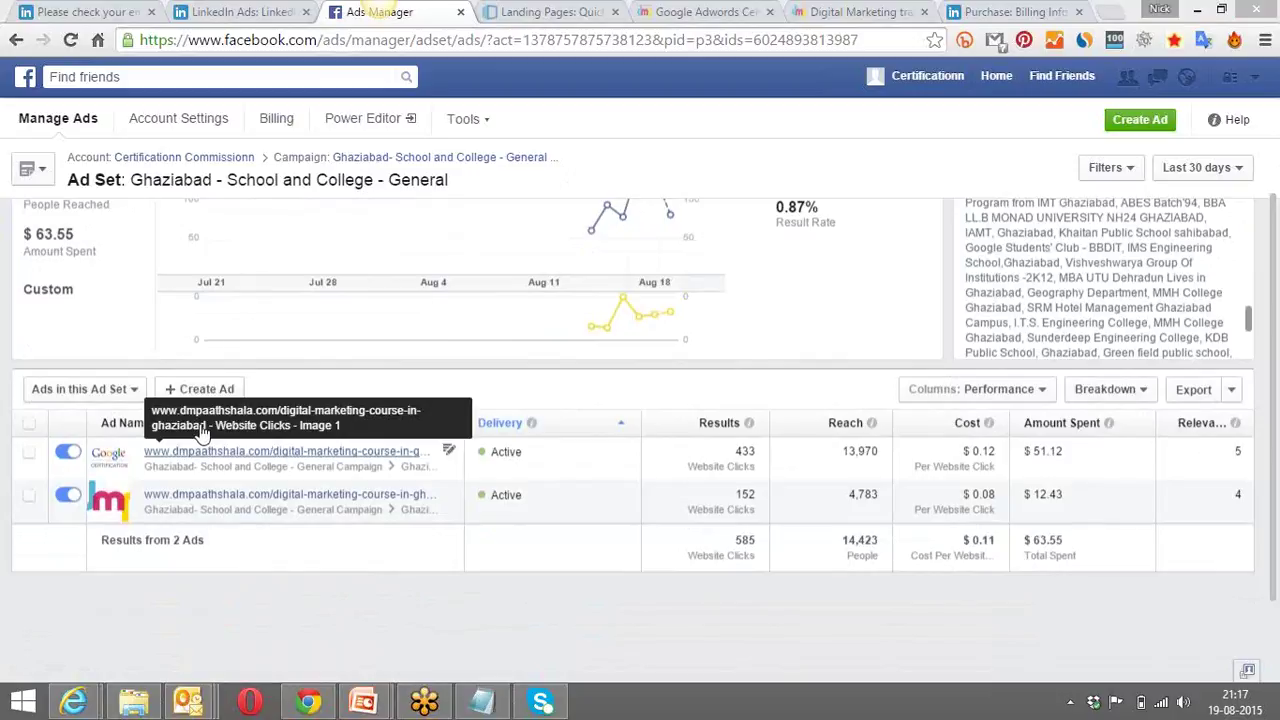
Step: Open the Image 1 ad and review its 433 website clicks, reach and preview
click(277, 455)
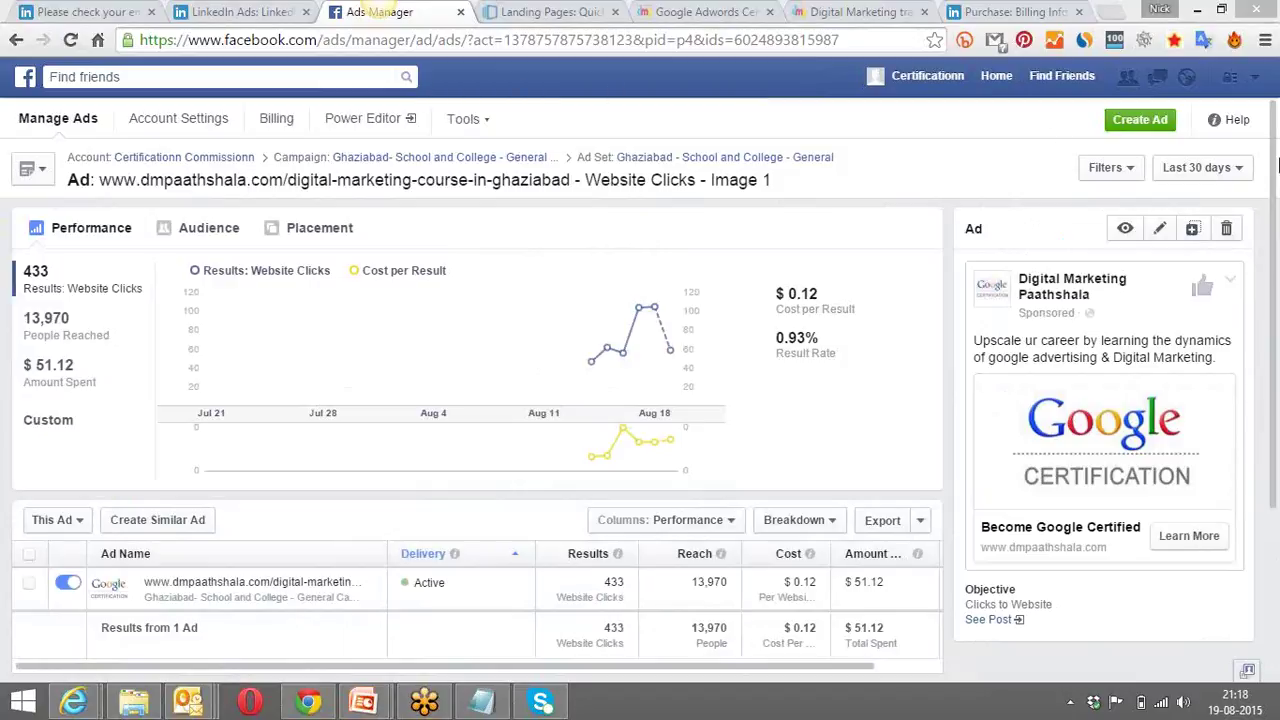
drag(1273, 152, 1270, 182)
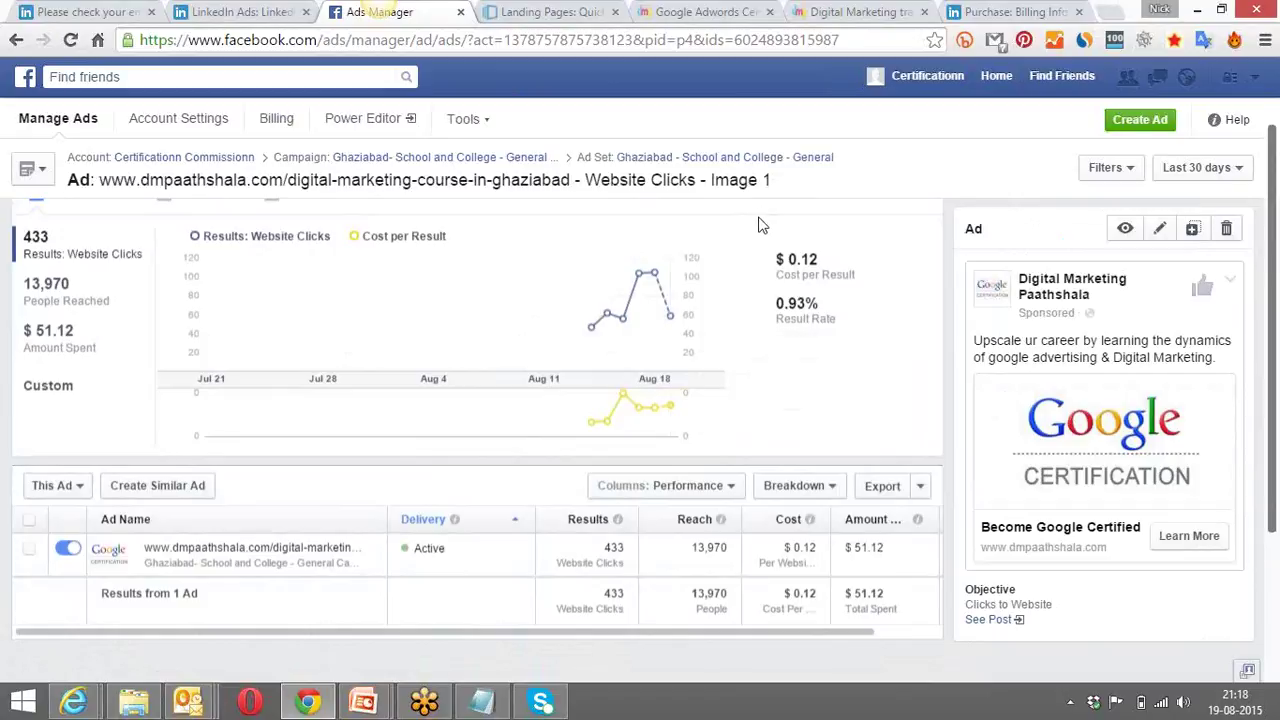
scroll(1273, 240, down, 1)
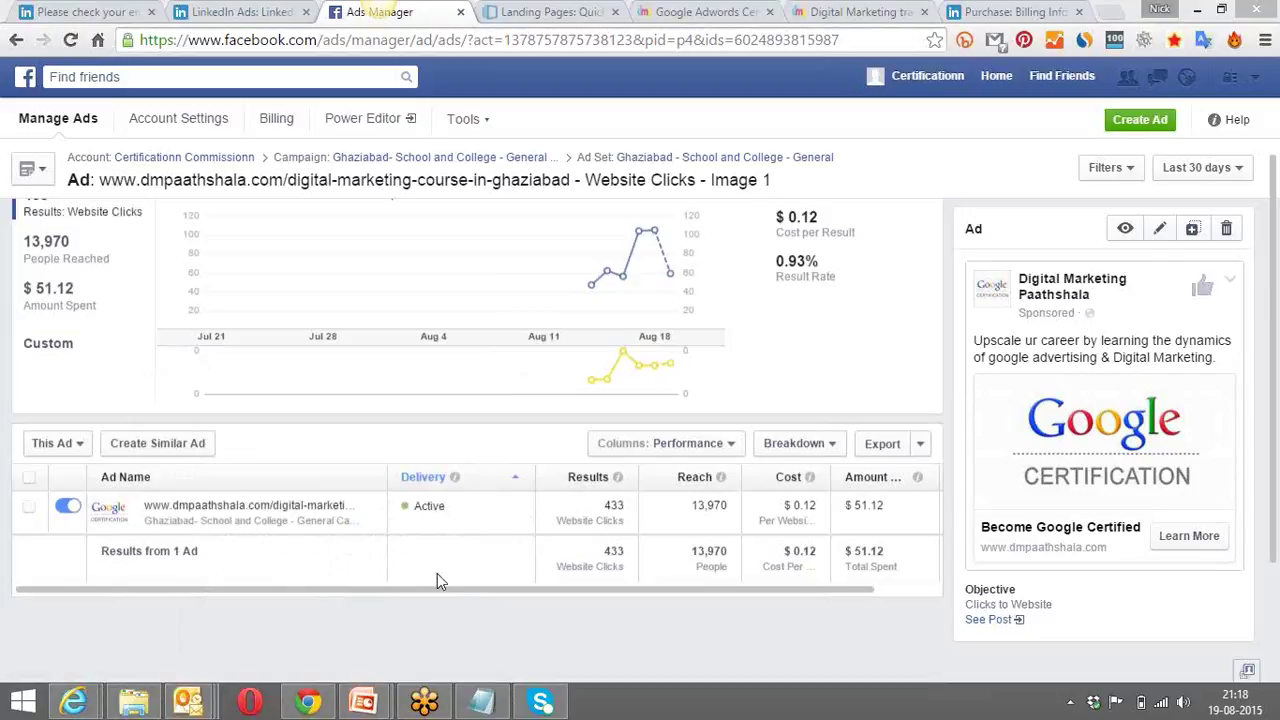
drag(471, 594, 483, 592)
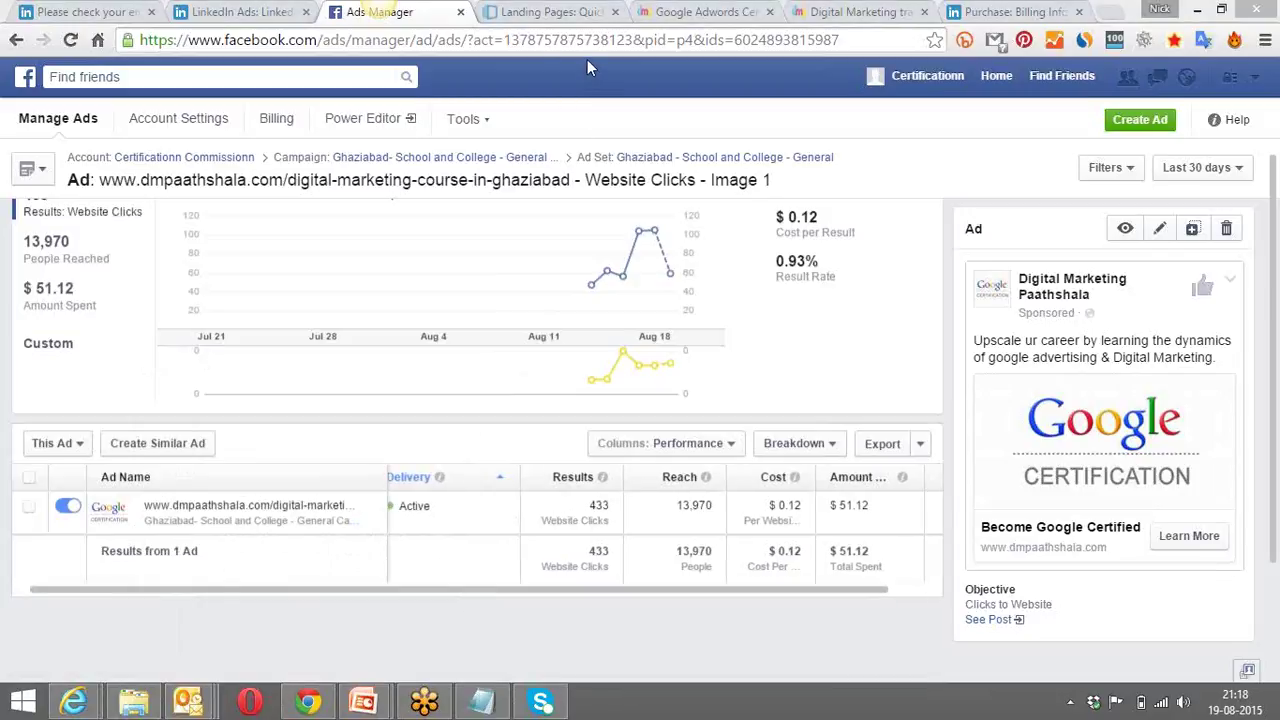
Step: Switch the ad's table columns to the Performance and Clicks preset
click(728, 447)
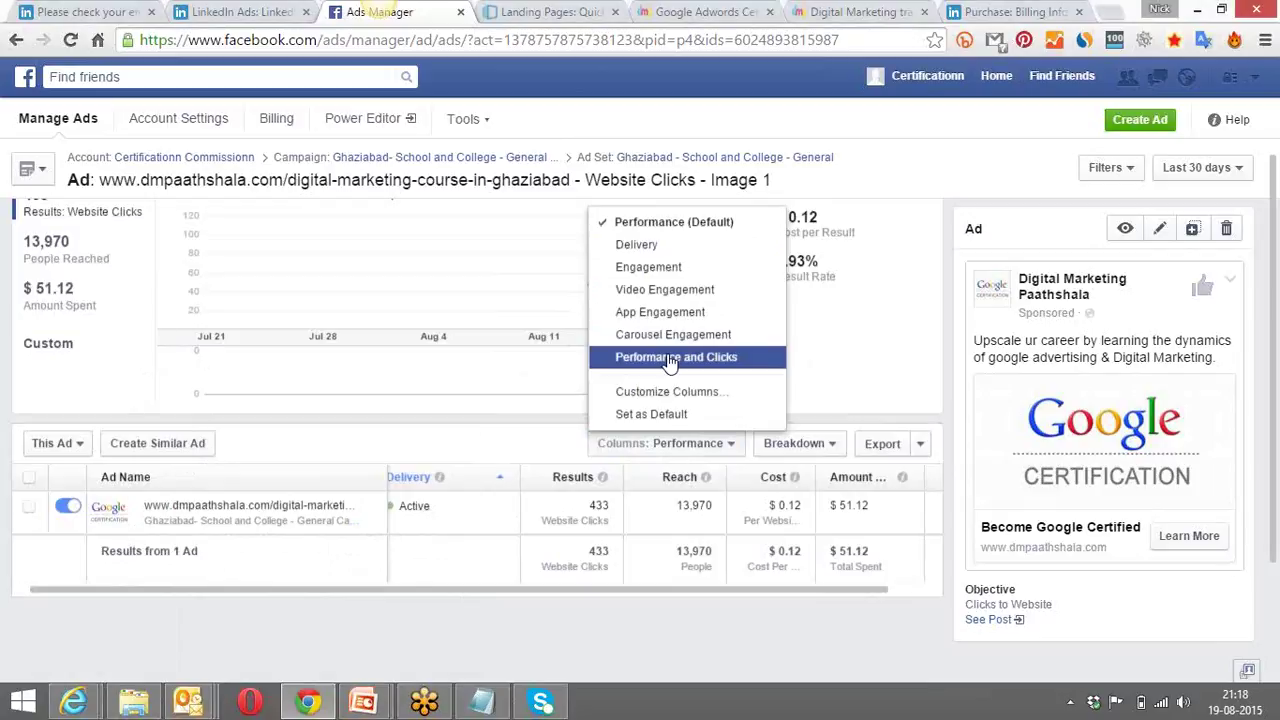
click(670, 358)
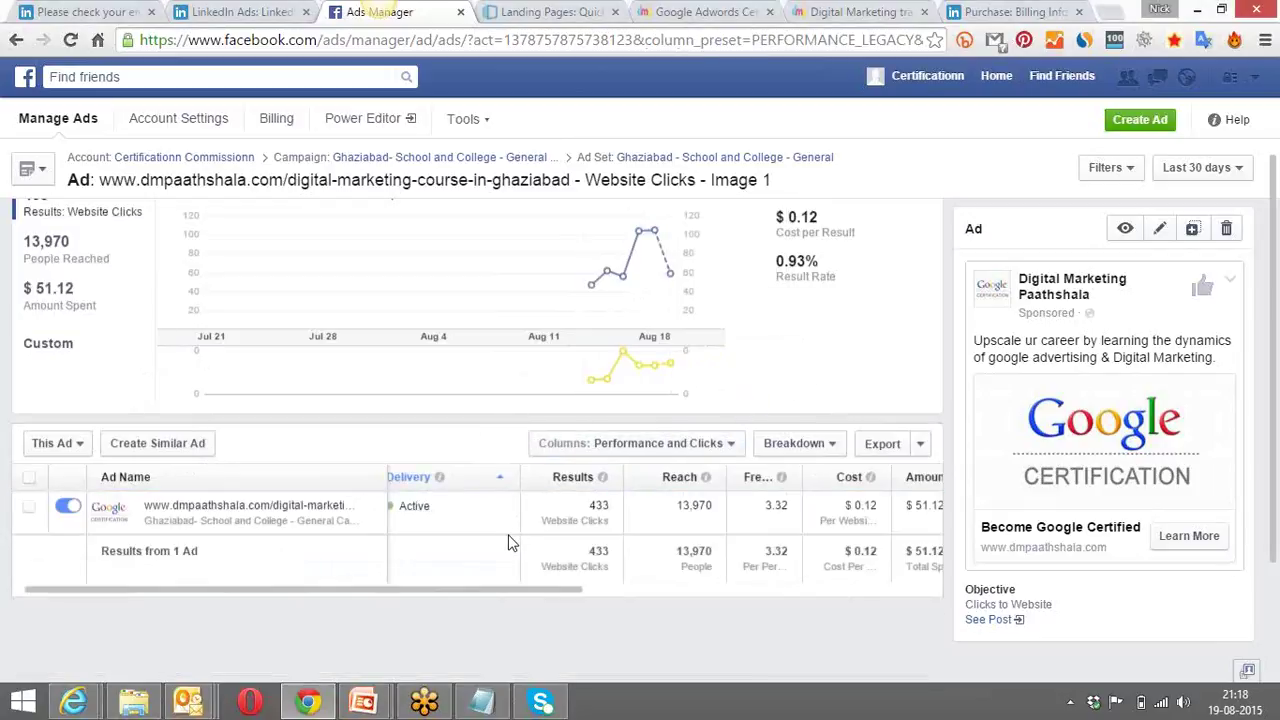
Step: Scroll the table to show frequency 3.32, relevance score 5, 592 clicks, 1.28% CTR and $0.09 CPC
drag(208, 590, 248, 590)
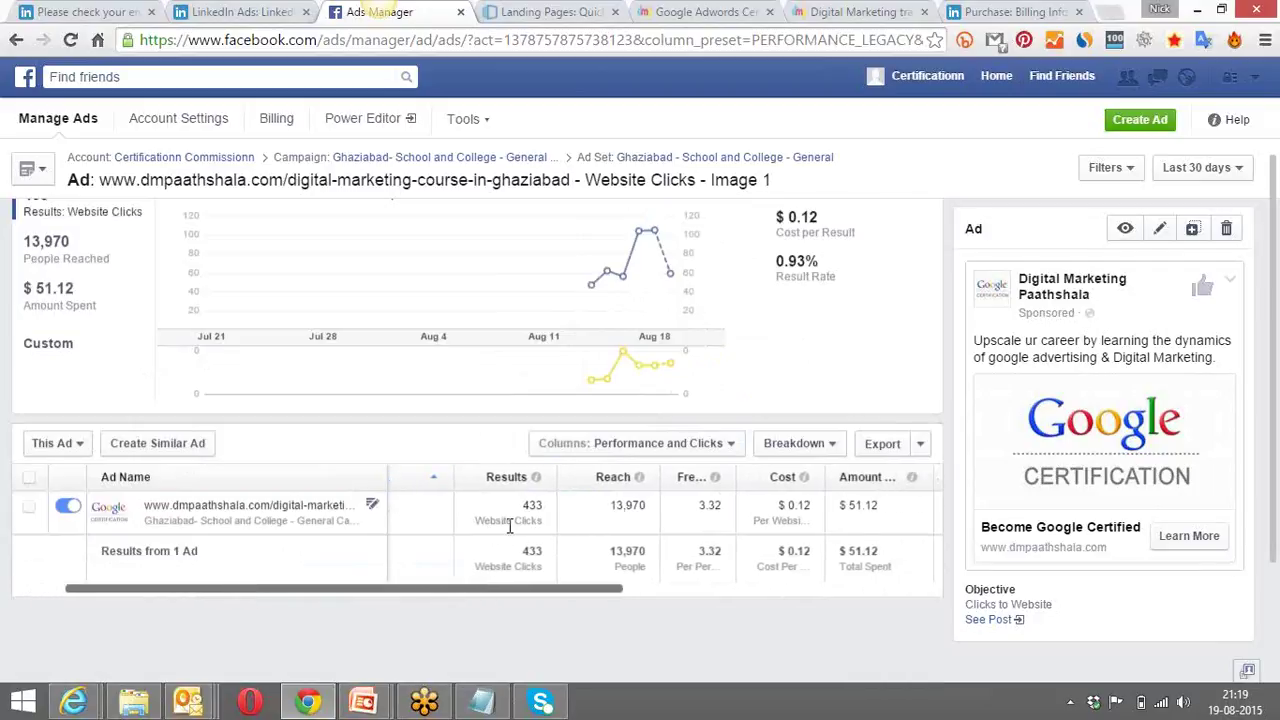
mouse_move(108, 508)
mouse_move(1274, 276)
mouse_down()
mouse_move(1278, 330)
mouse_move(1272, 256)
mouse_up()
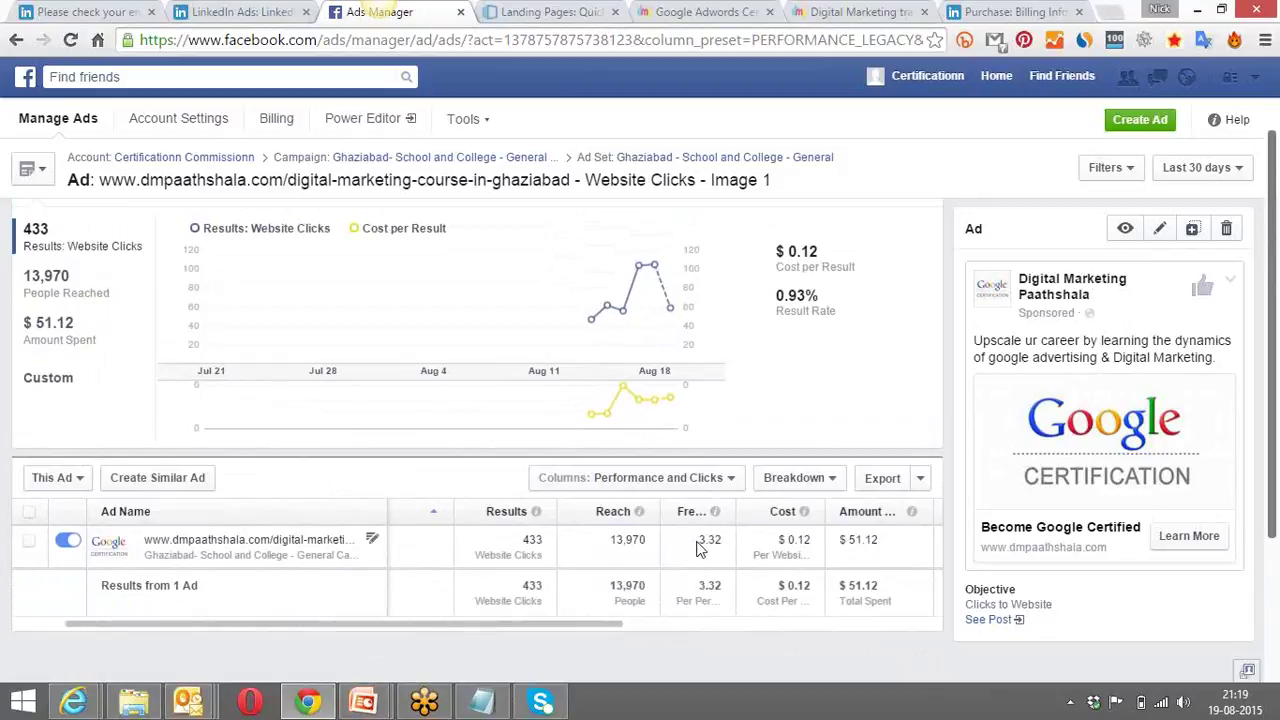
drag(699, 540, 613, 543)
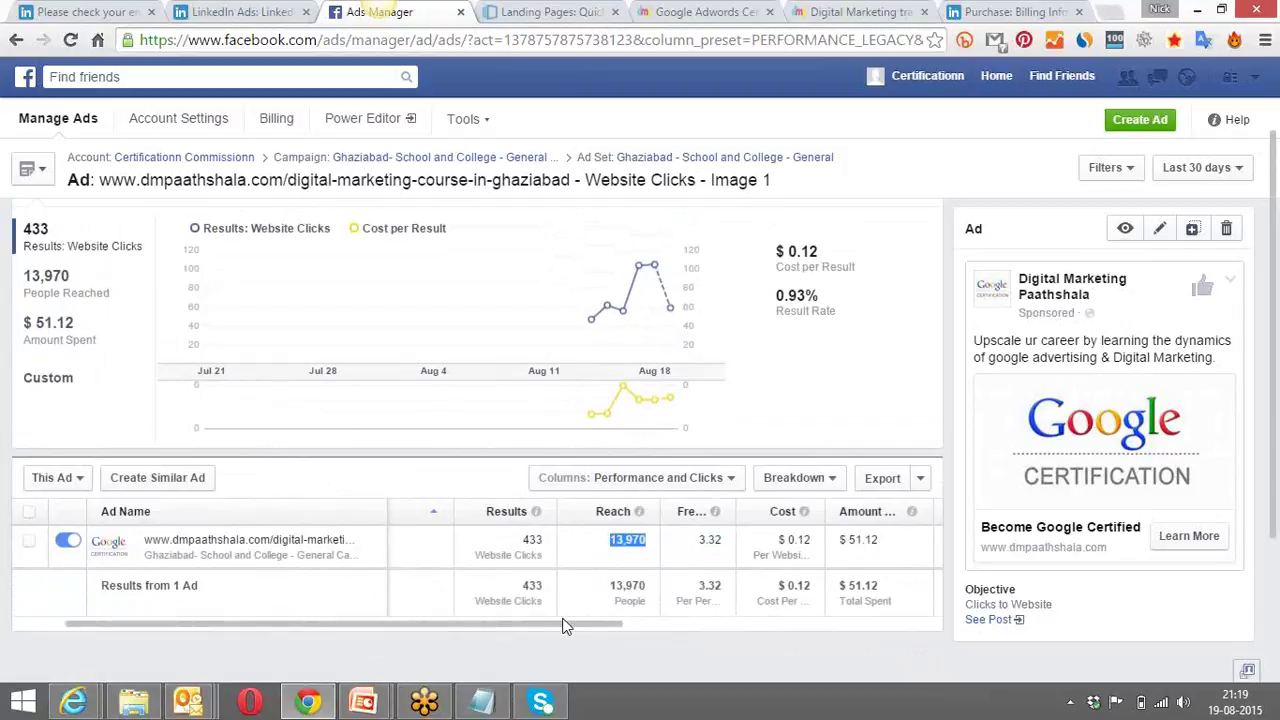
drag(568, 628, 656, 630)
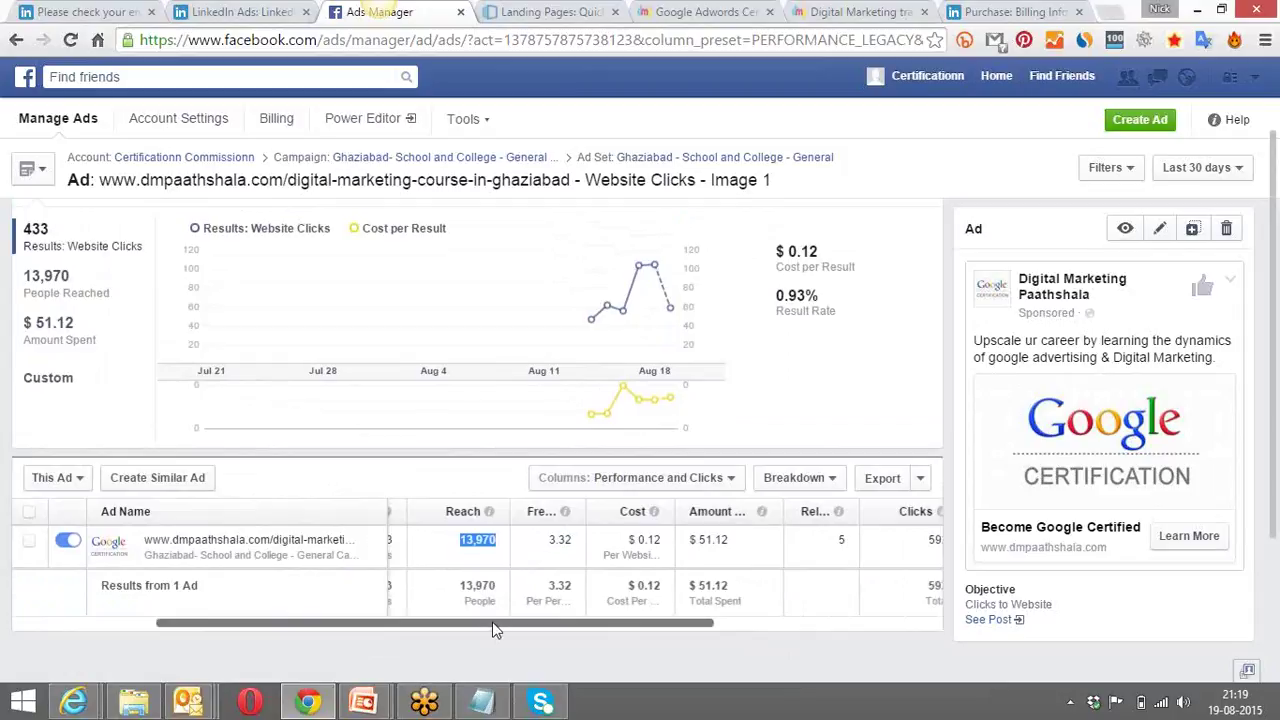
drag(493, 630, 387, 626)
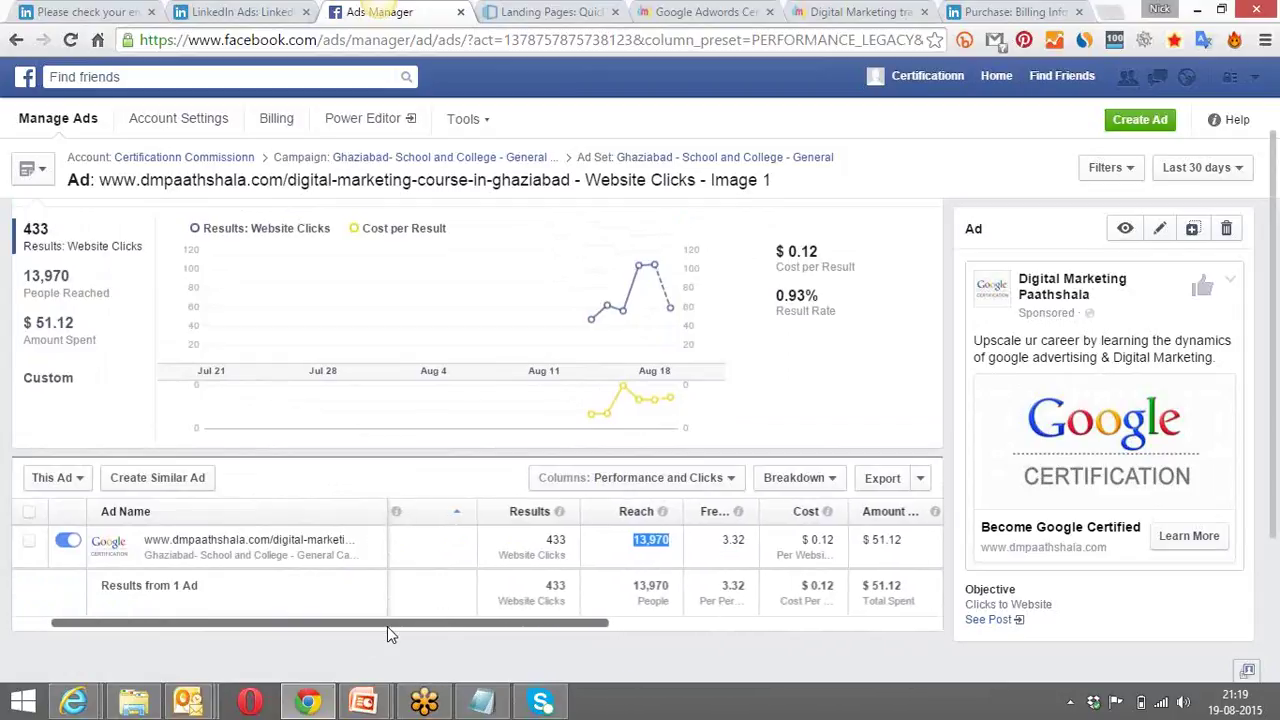
click(666, 548)
drag(563, 631, 601, 627)
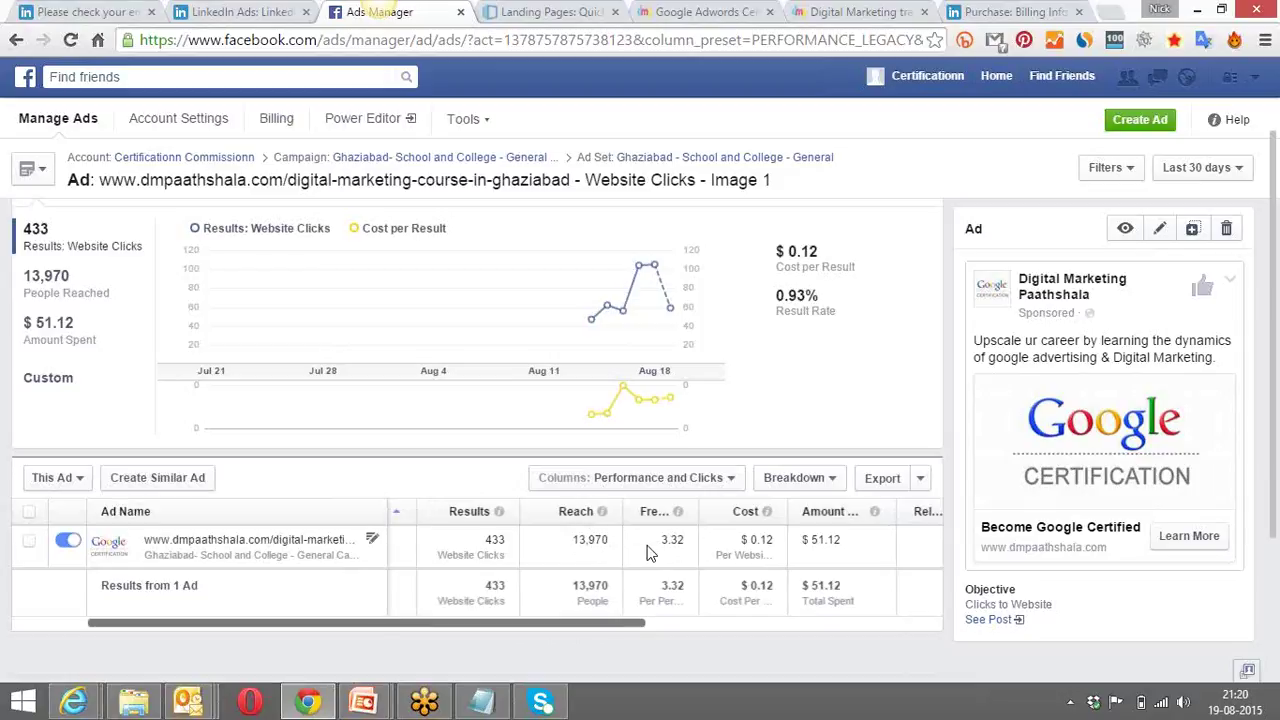
drag(598, 620, 670, 615)
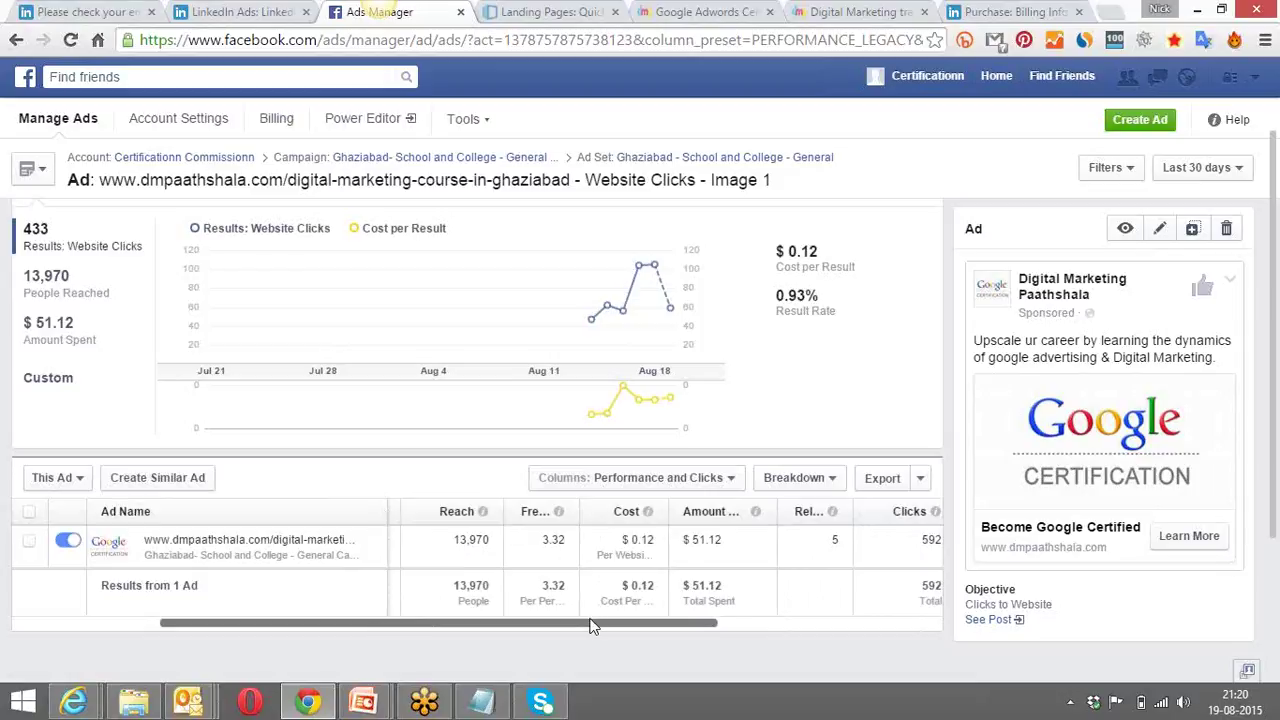
drag(590, 625, 620, 624)
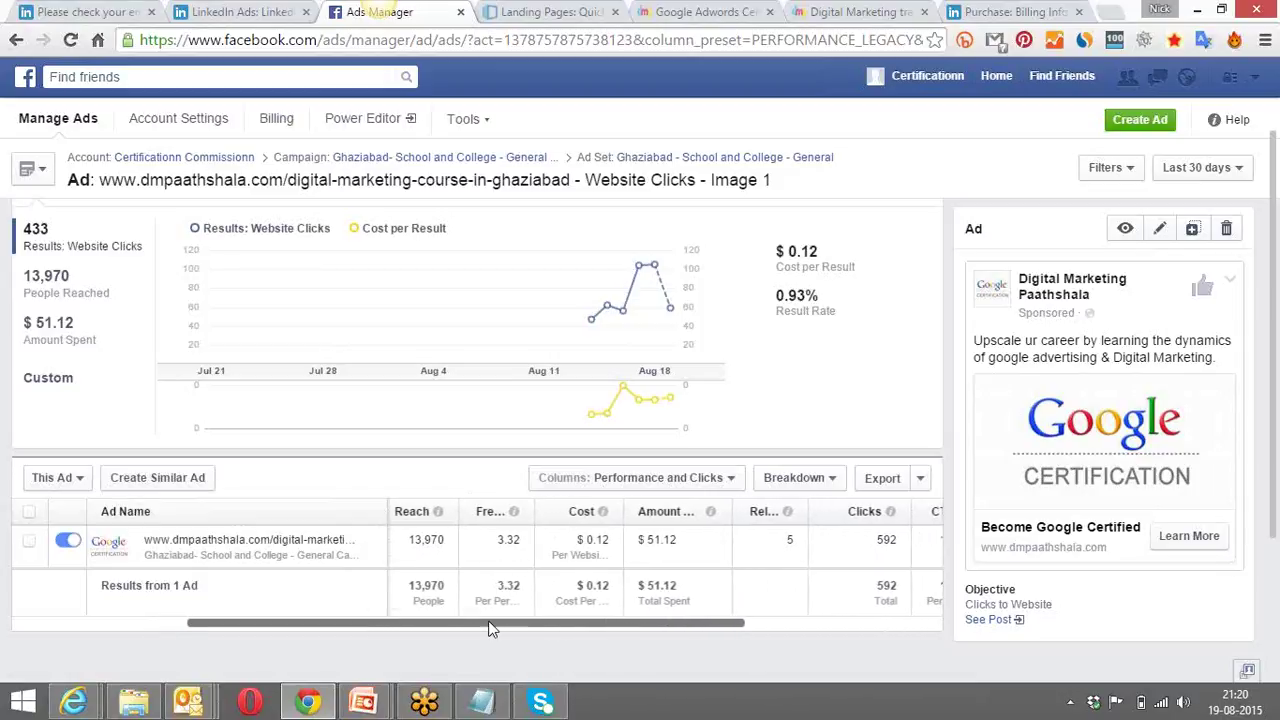
drag(490, 628, 563, 626)
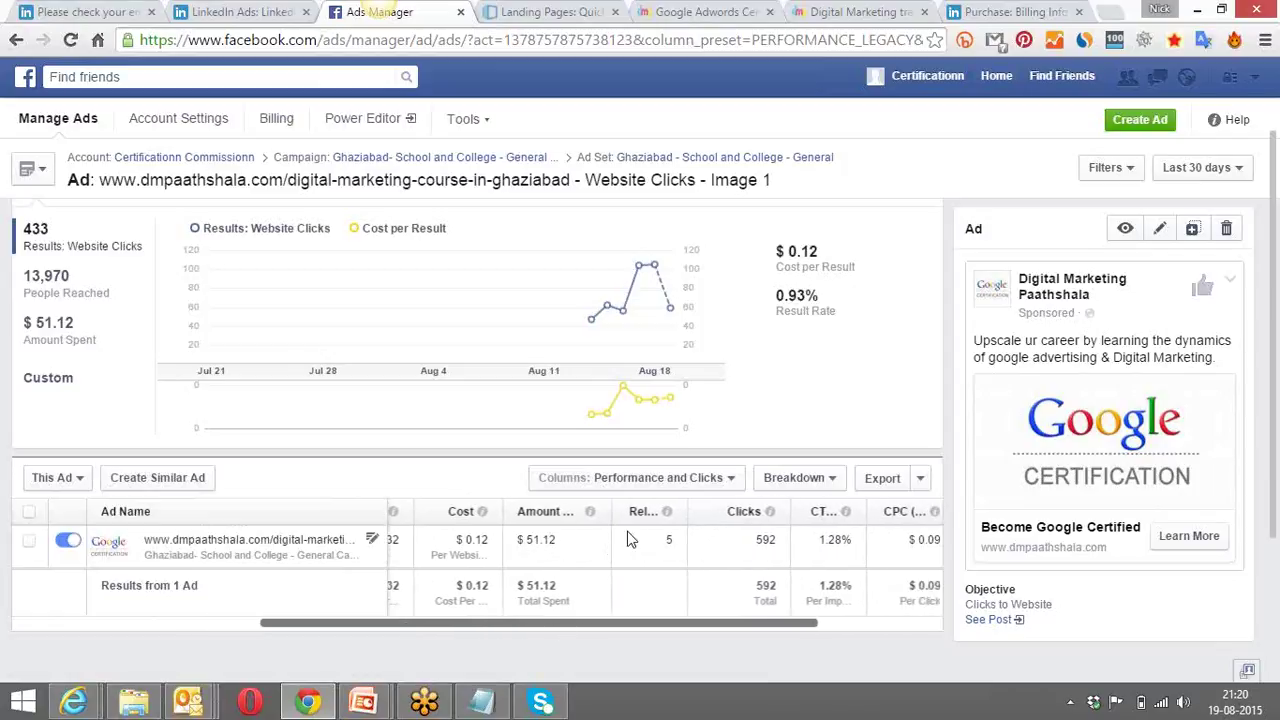
Step: Scroll the table to the Impressions and CPM columns, then back to delivery, results and reach
mouse_move(667, 514)
drag(643, 623, 714, 628)
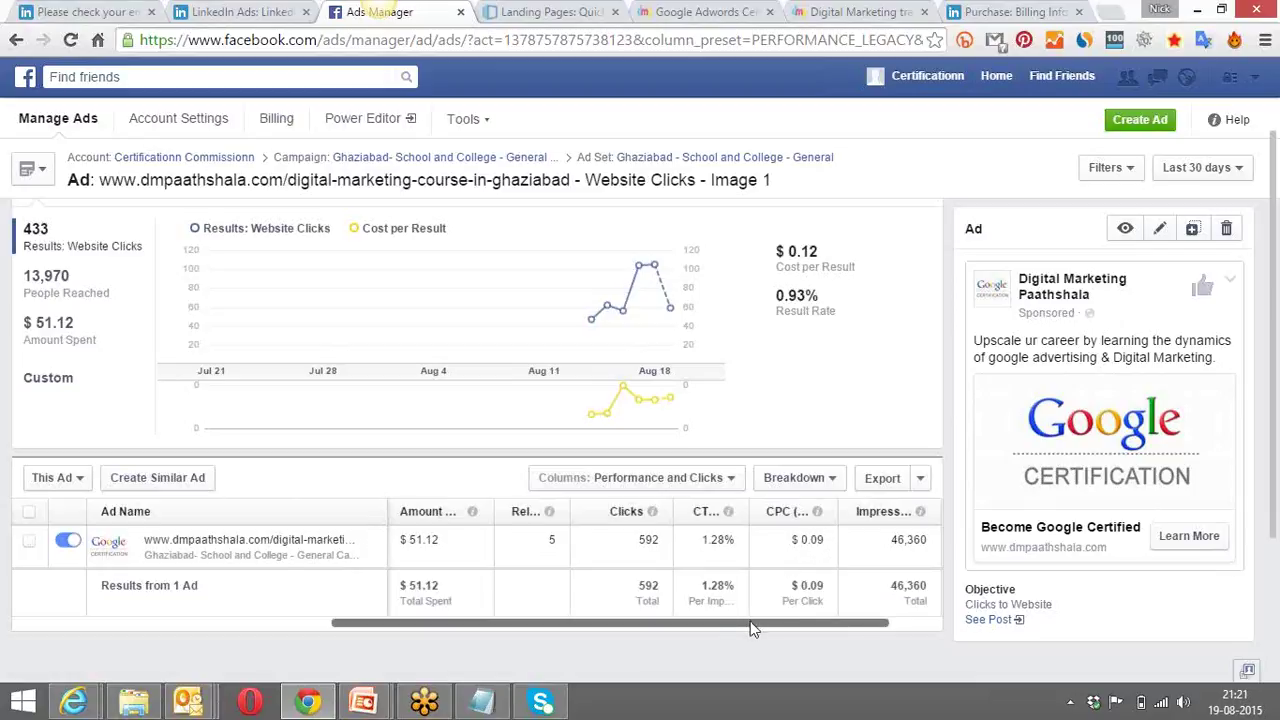
drag(753, 625, 671, 633)
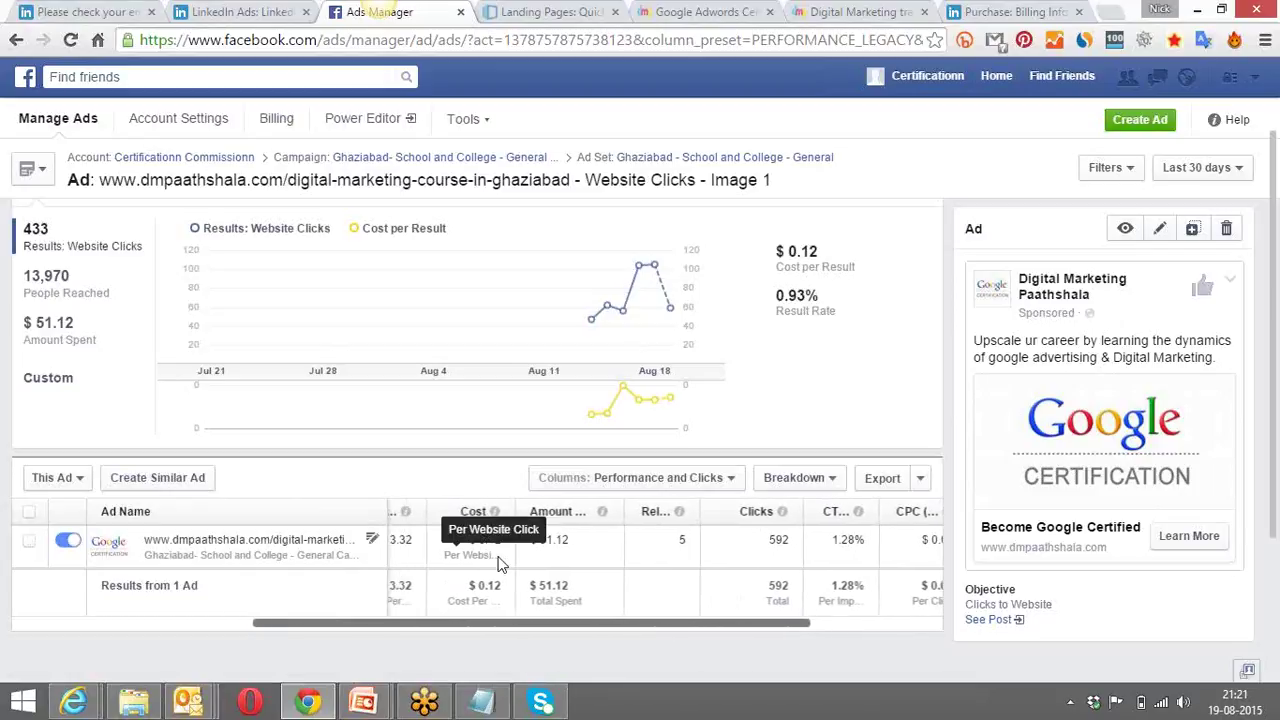
drag(545, 624, 656, 625)
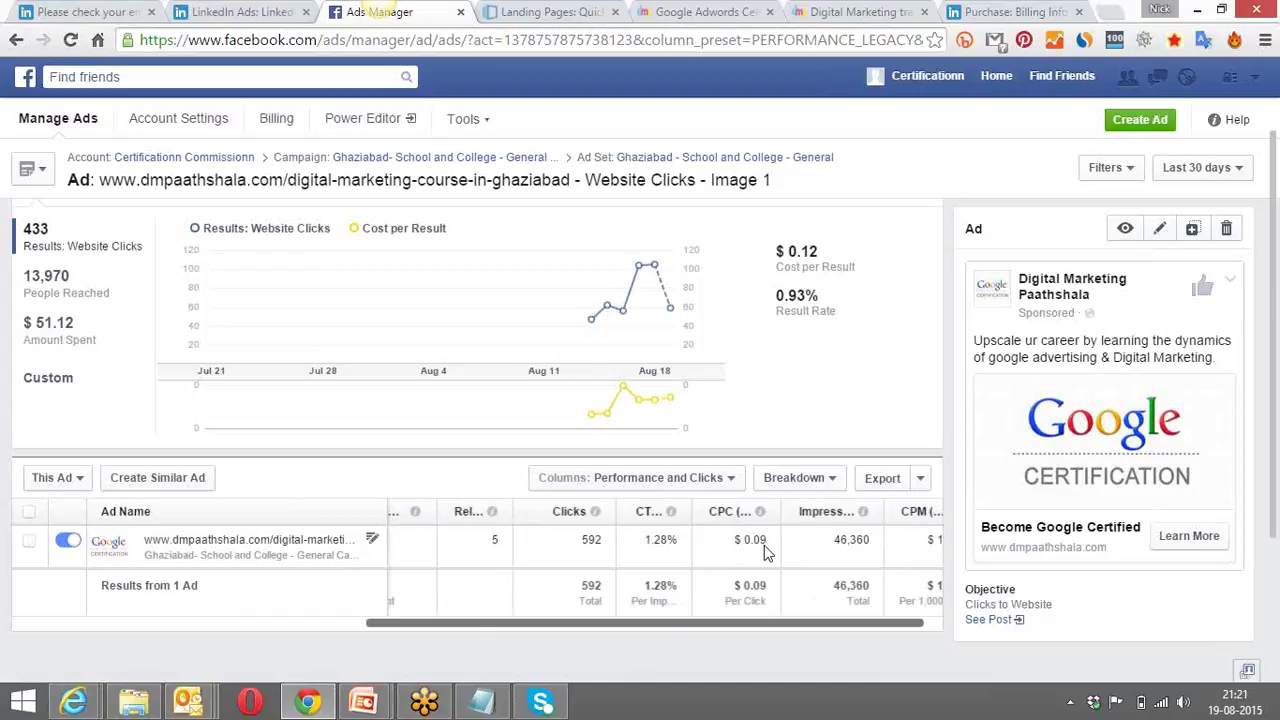
drag(686, 620, 744, 625)
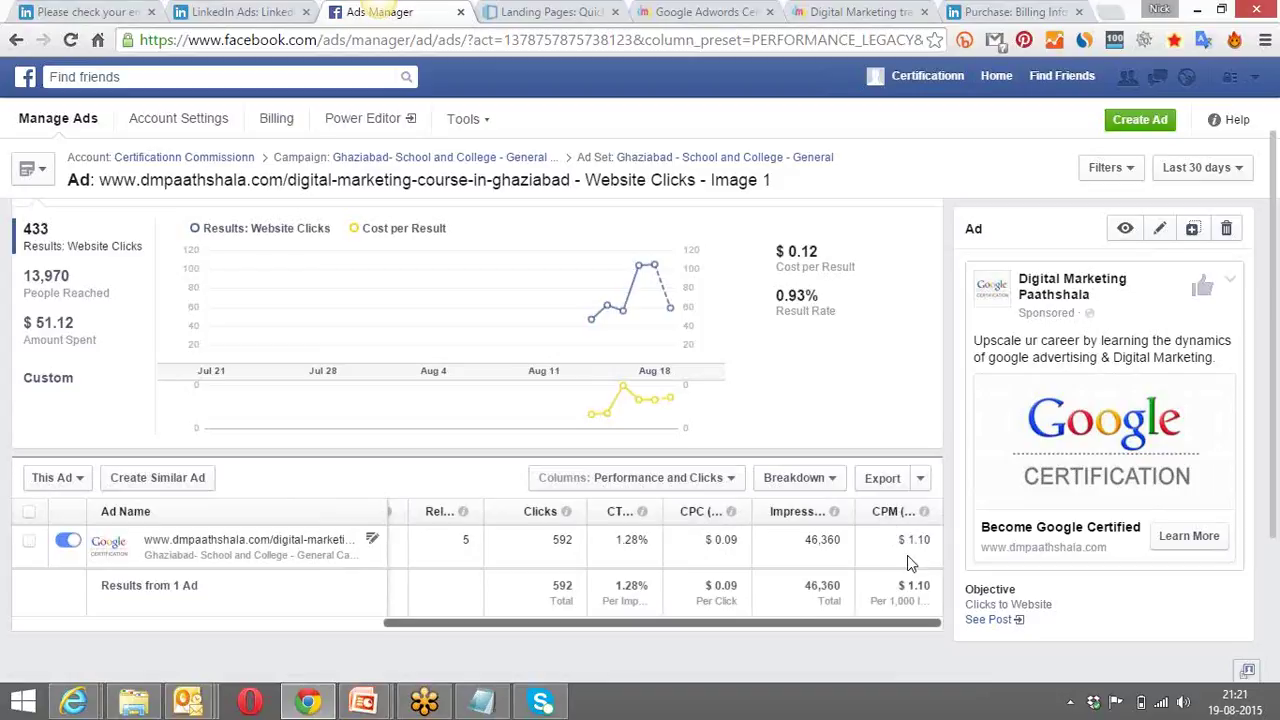
drag(791, 629, 818, 625)
drag(710, 628, 694, 630)
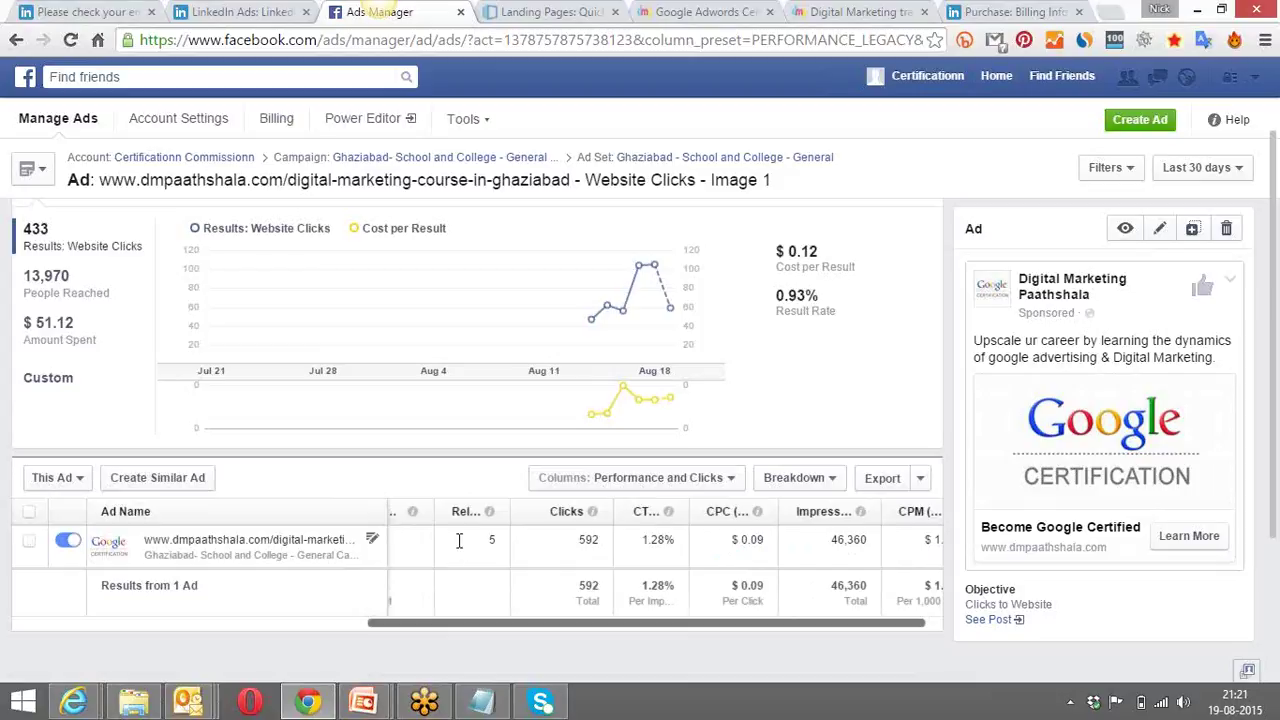
mouse_move(490, 518)
drag(800, 630, 876, 630)
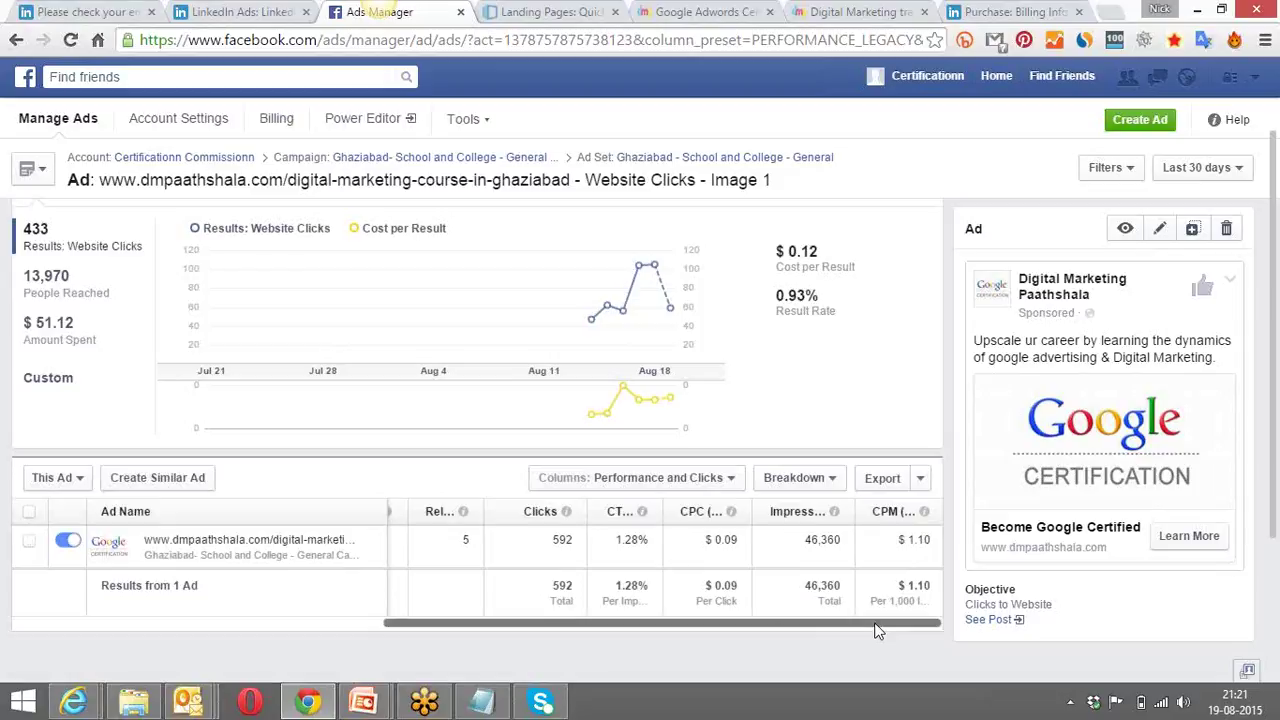
drag(671, 623, 288, 631)
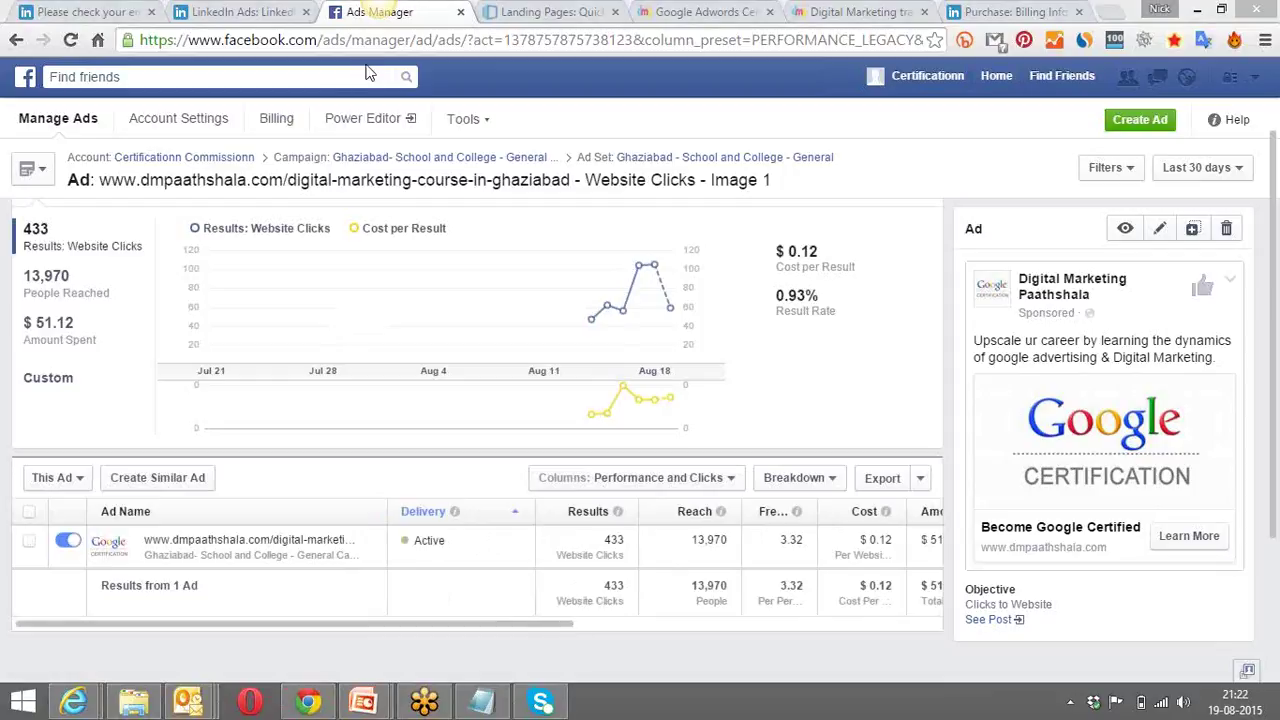
mouse_move(583, 346)
click(30, 168)
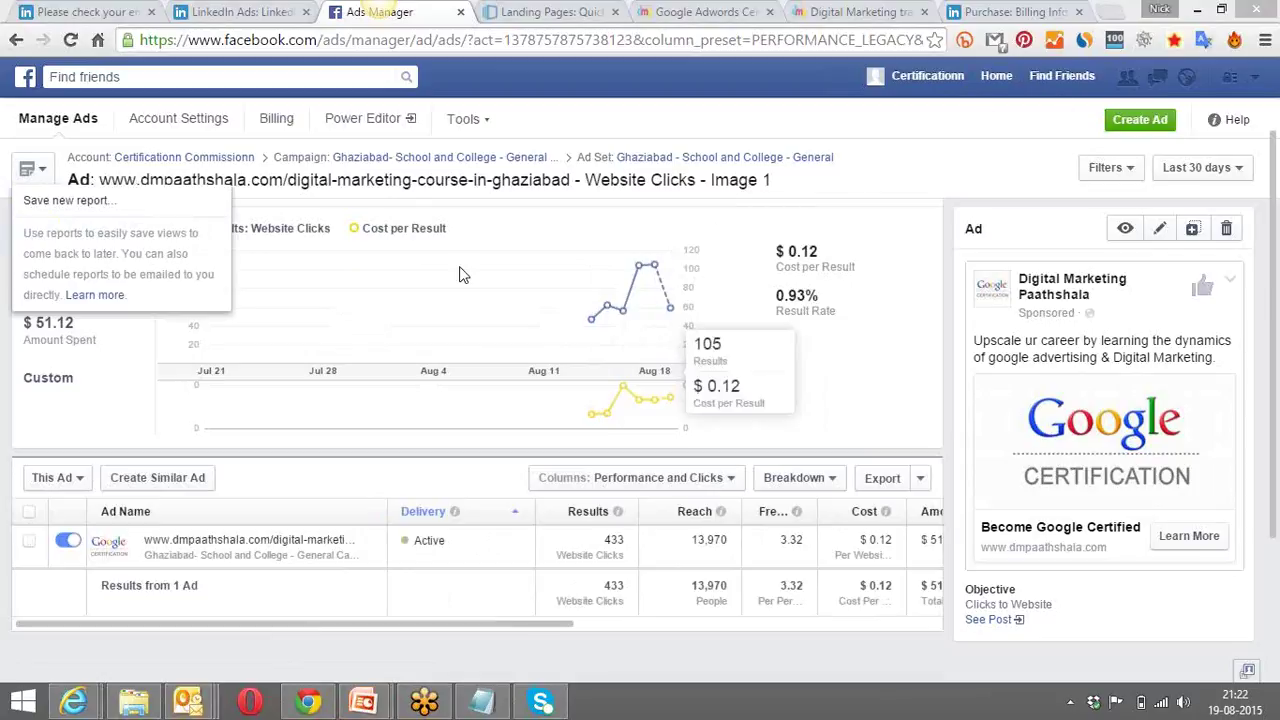
click(416, 237)
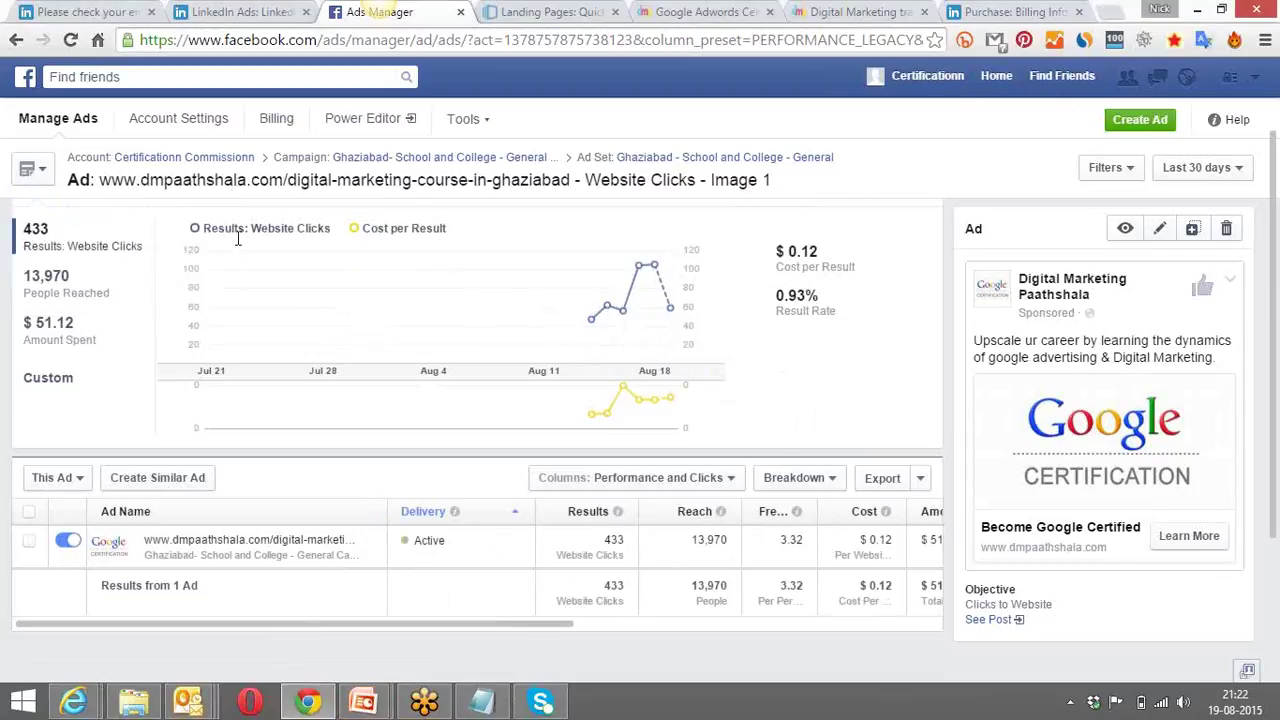
Step: Chart People Reached, then switch to the Custom chart of Actions versus cumulative Impressions
click(76, 290)
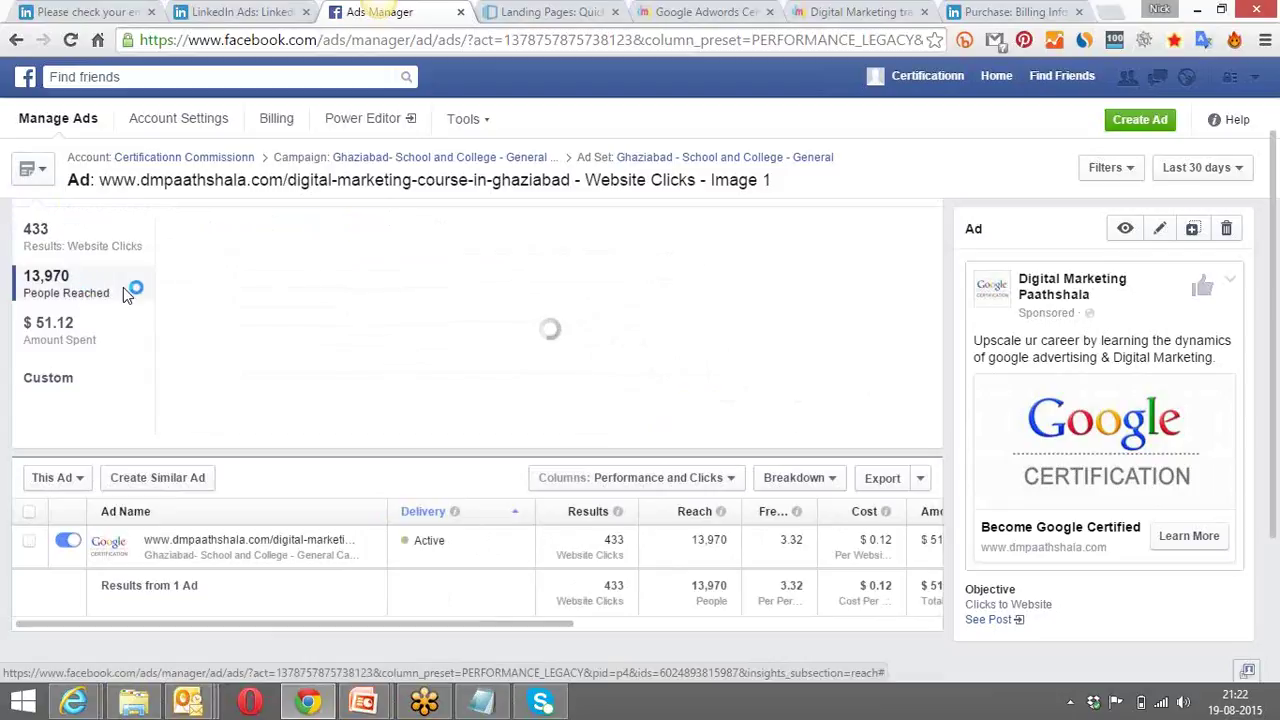
click(6, 400)
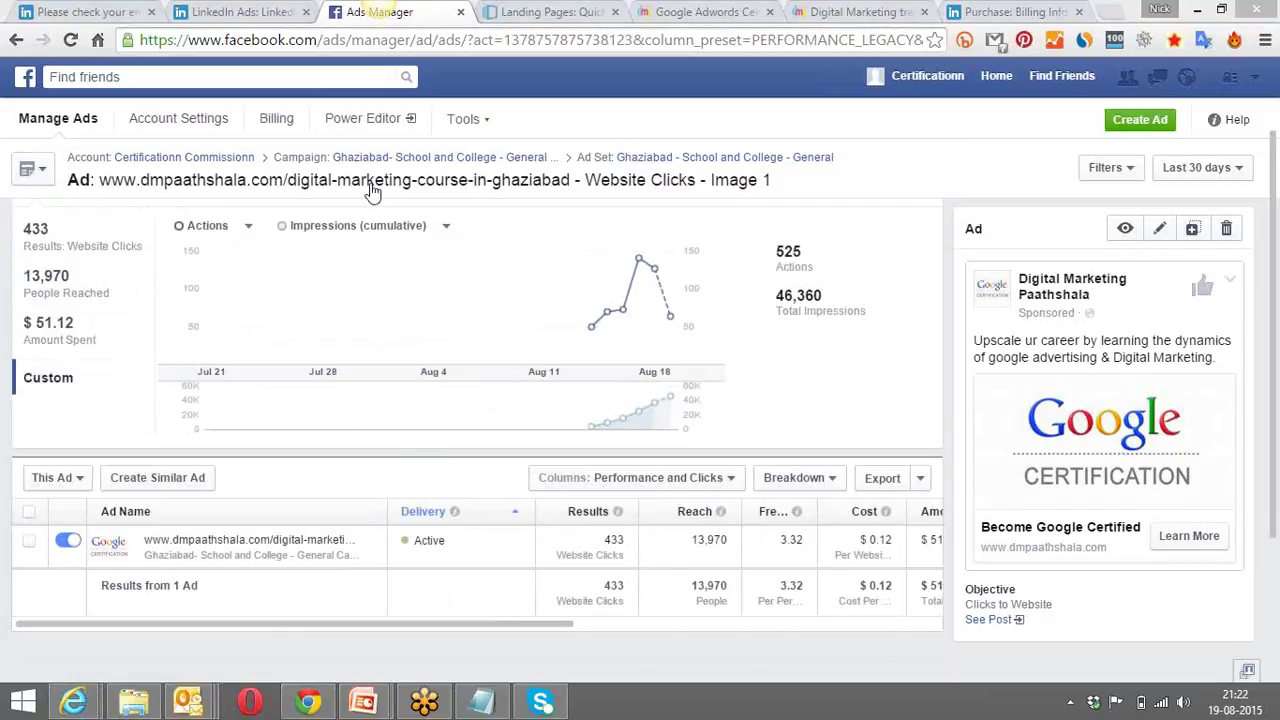
Step: Set the chart's second metric to Cost per Result, try Frequency, then return to Cost per Result
click(447, 228)
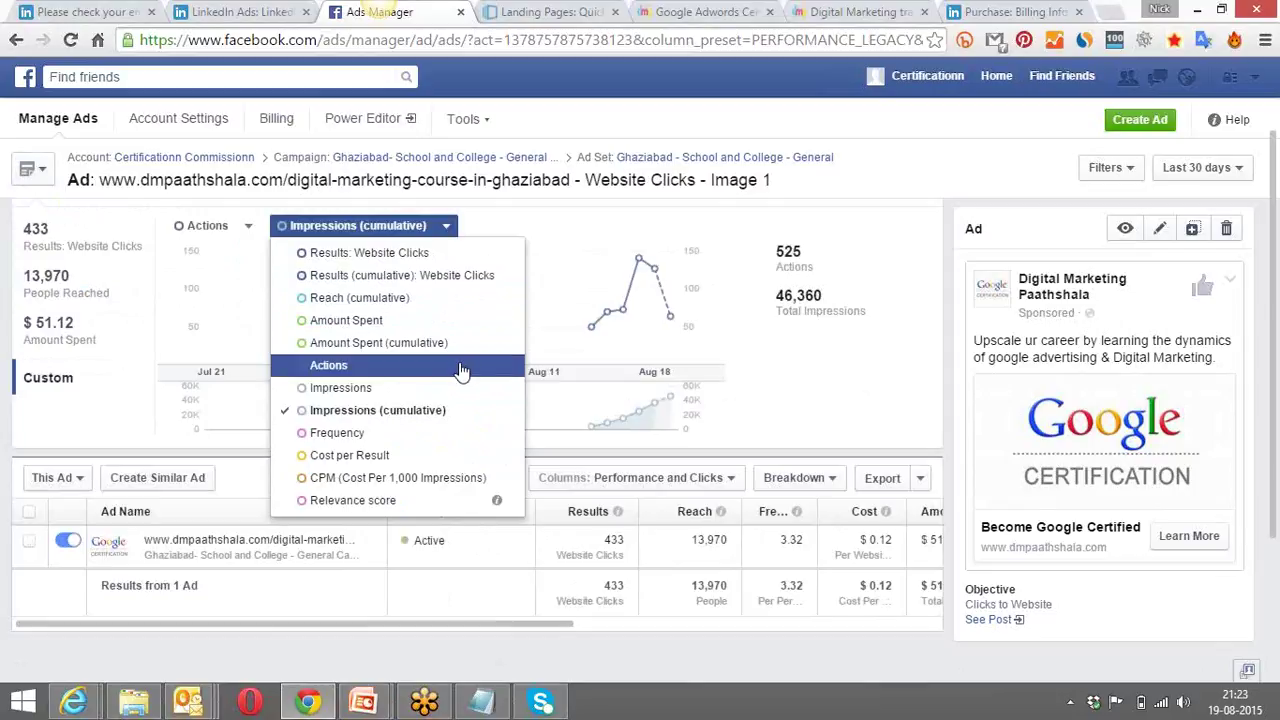
click(438, 462)
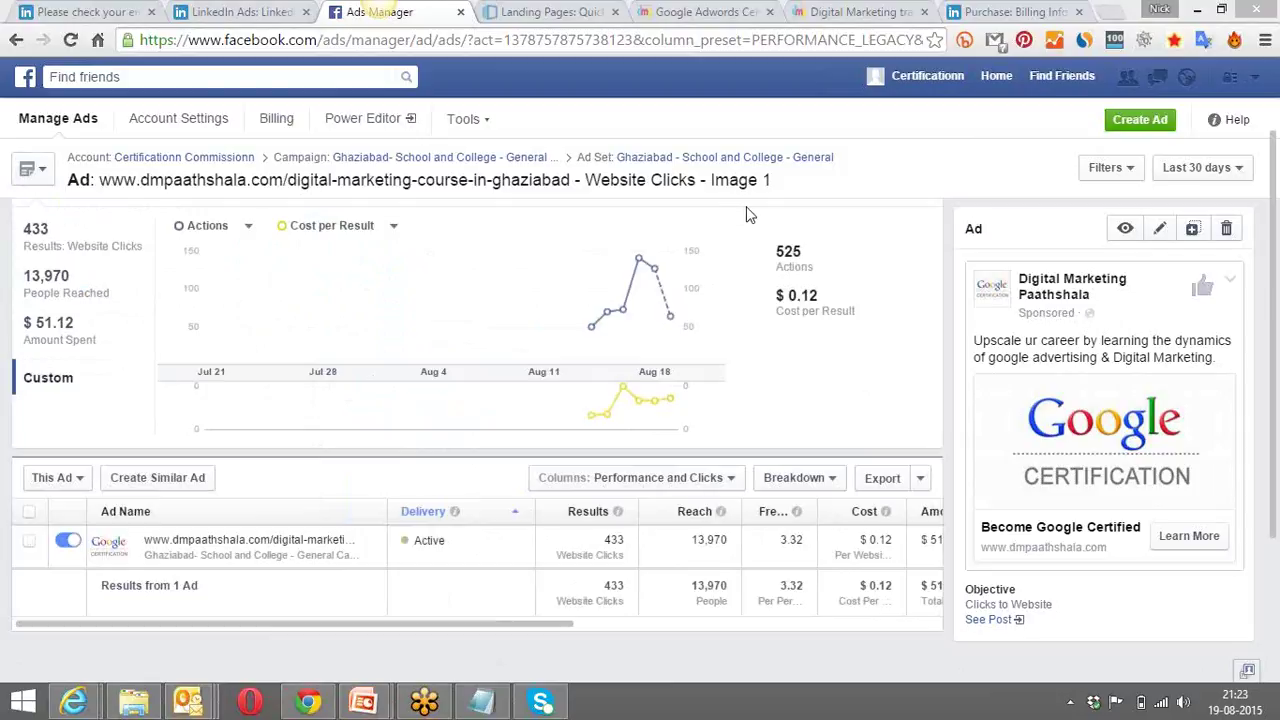
click(357, 237)
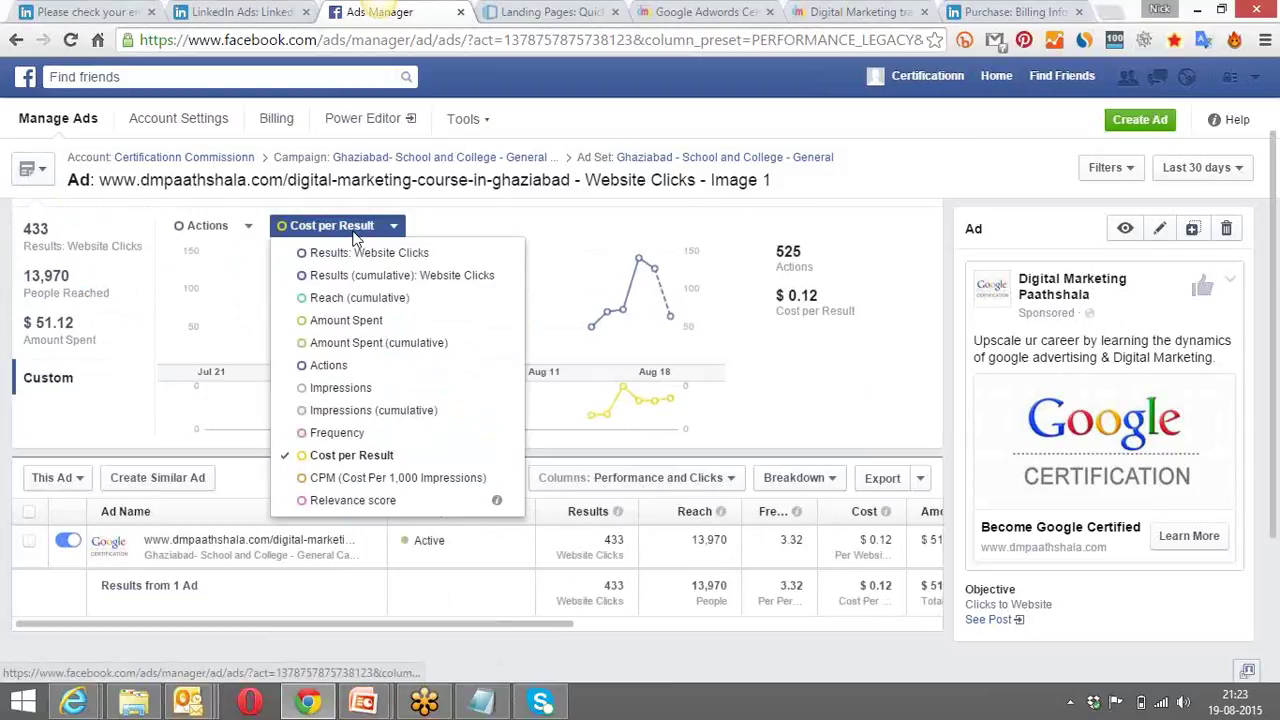
click(400, 433)
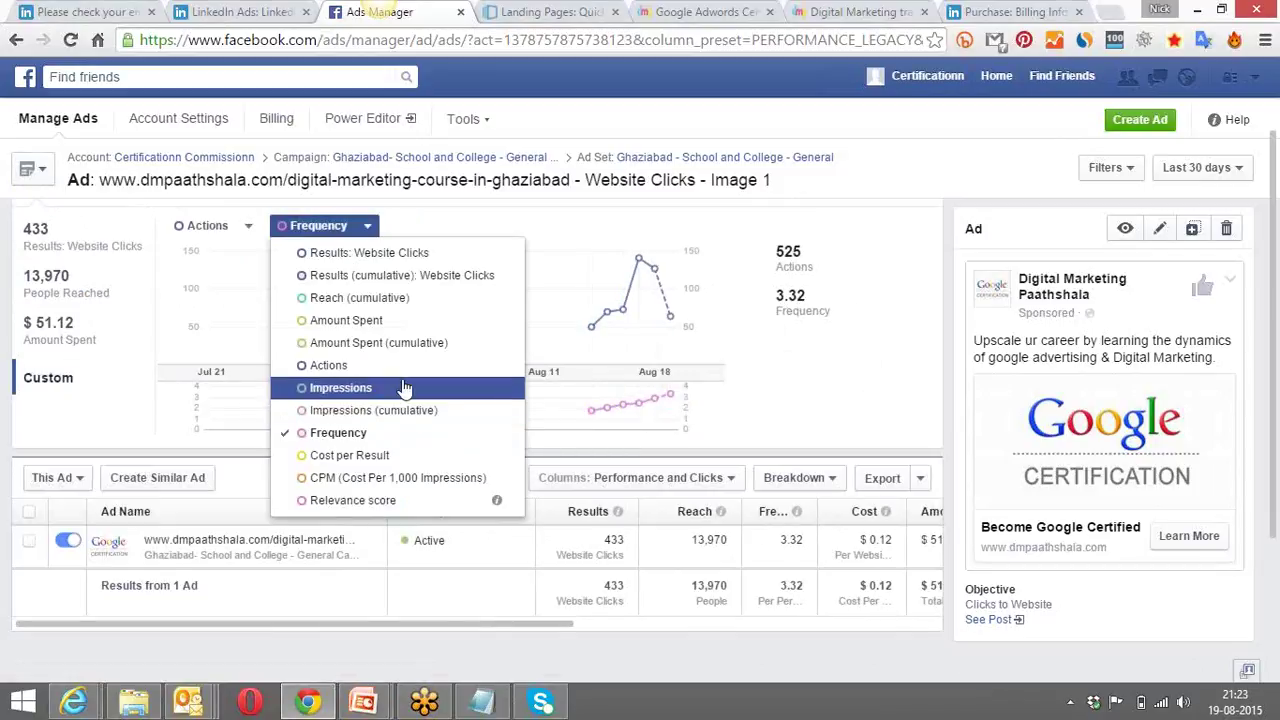
click(394, 455)
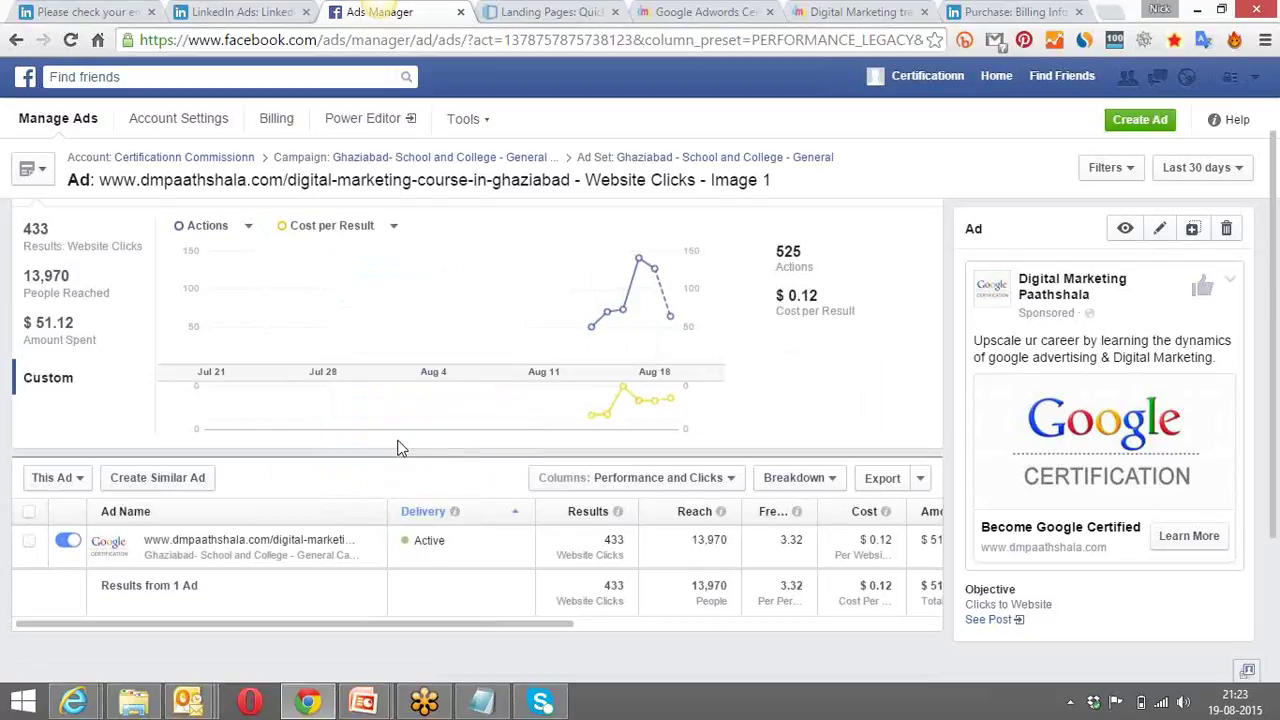
Step: Chart Actions against Results (cumulative): Website Clicks, totalling 433, then return to the campaign list
mouse_move(640, 272)
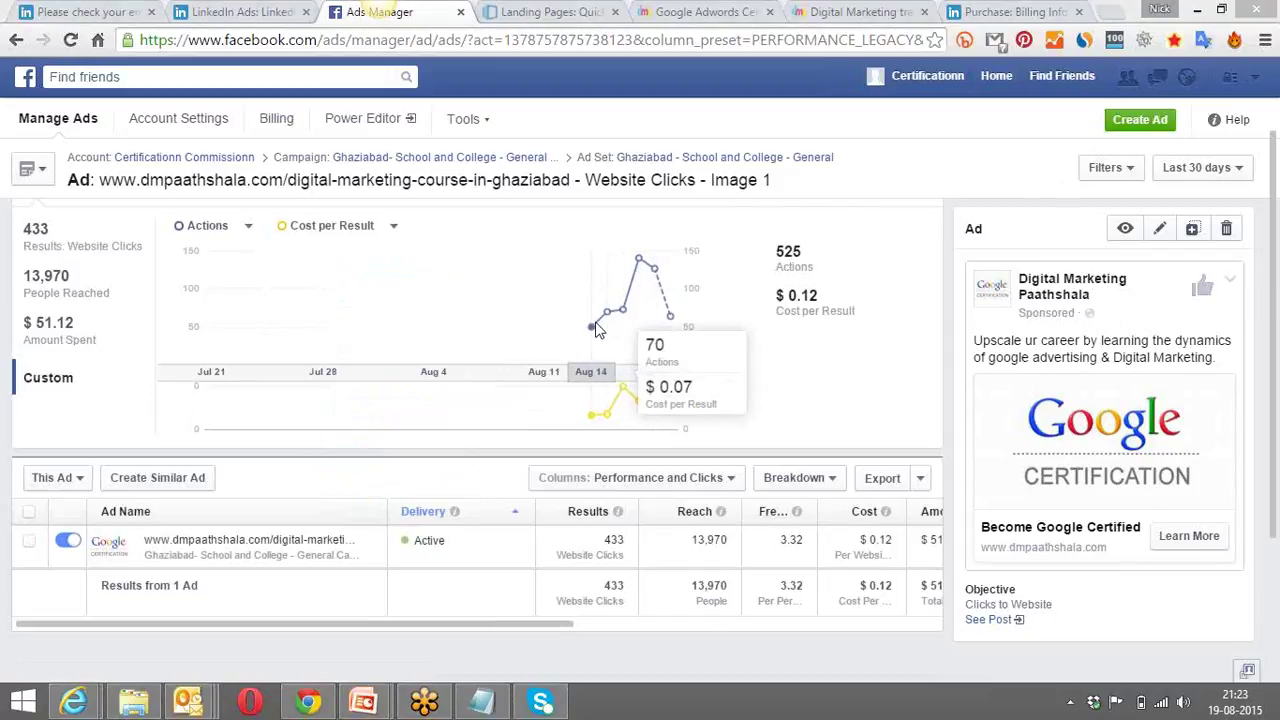
mouse_move(594, 330)
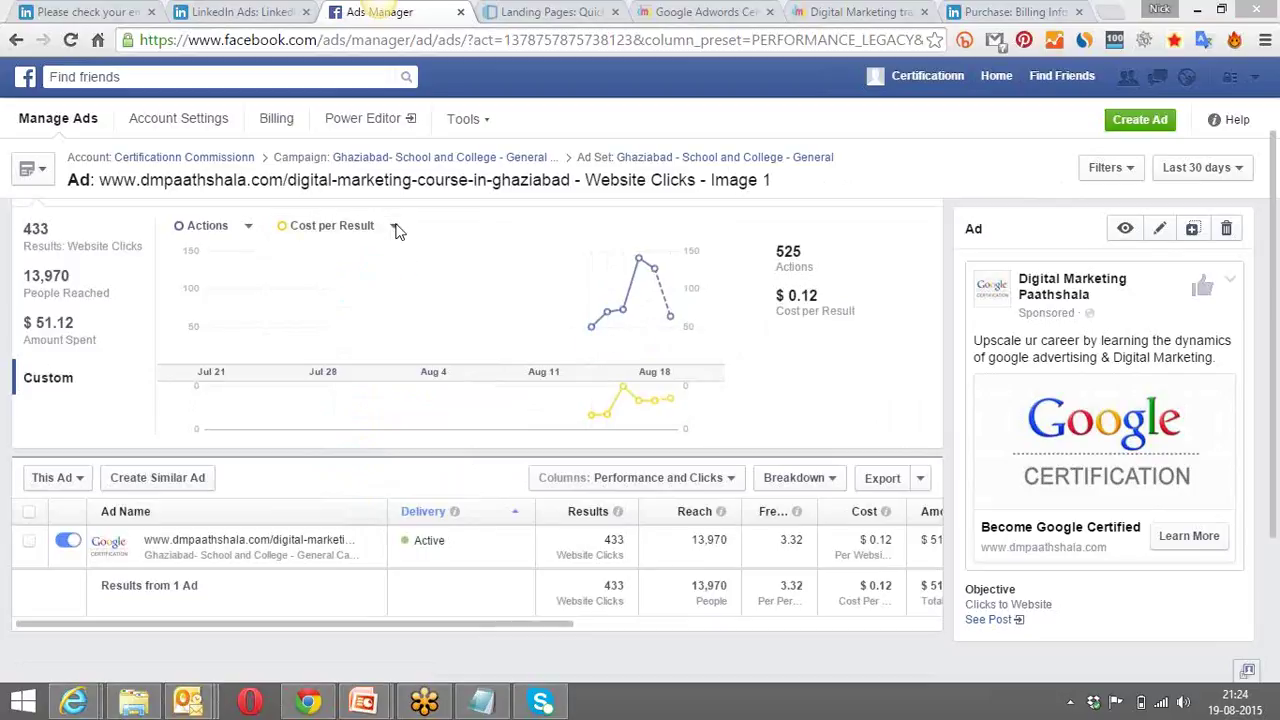
mouse_move(648, 267)
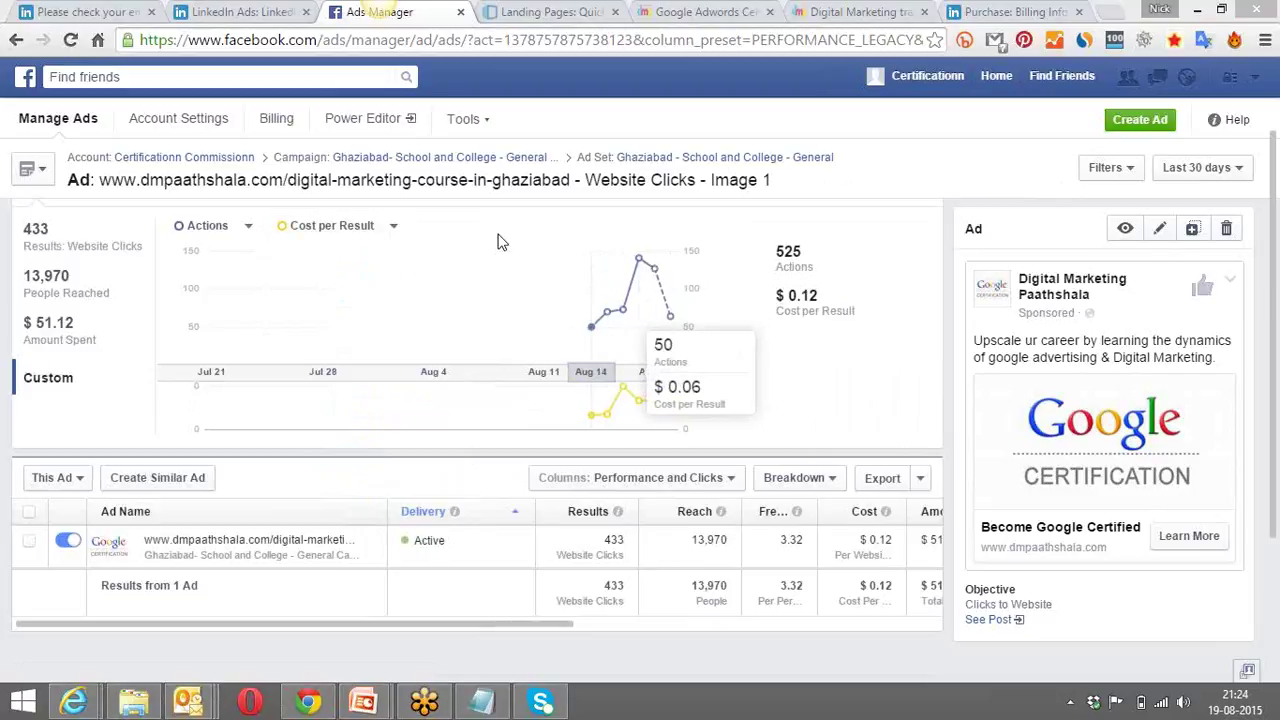
click(394, 228)
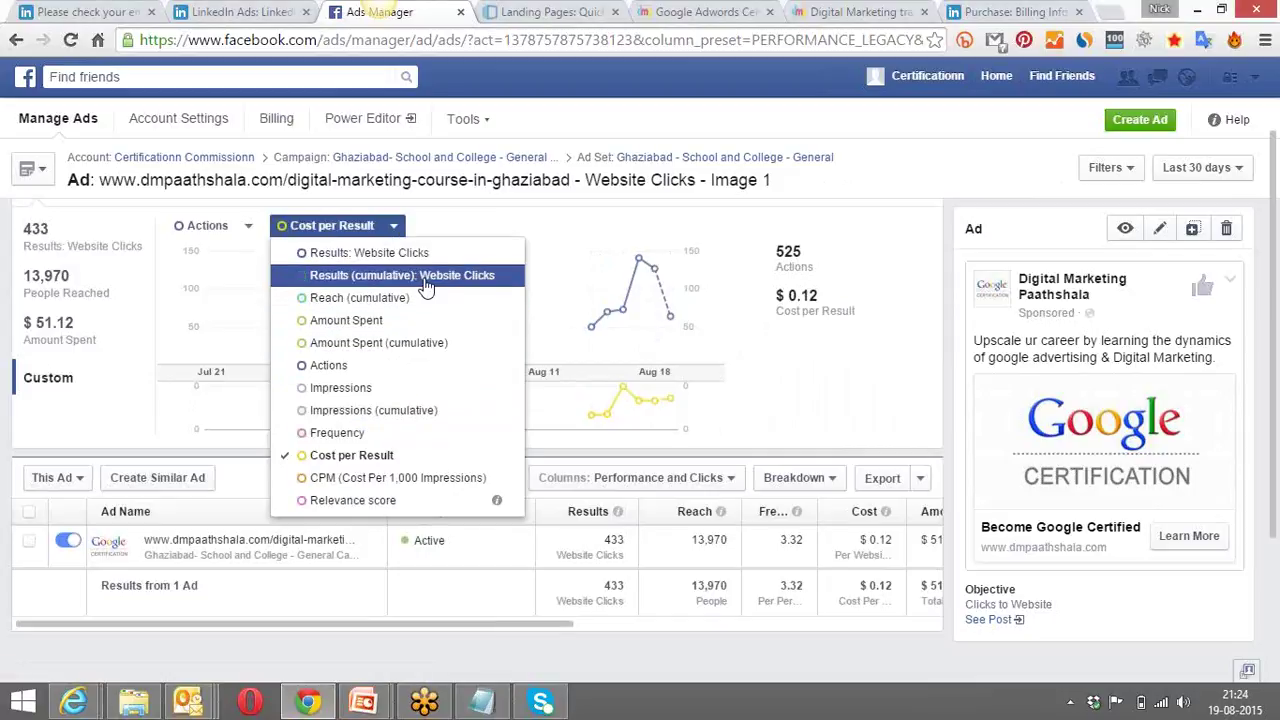
click(425, 285)
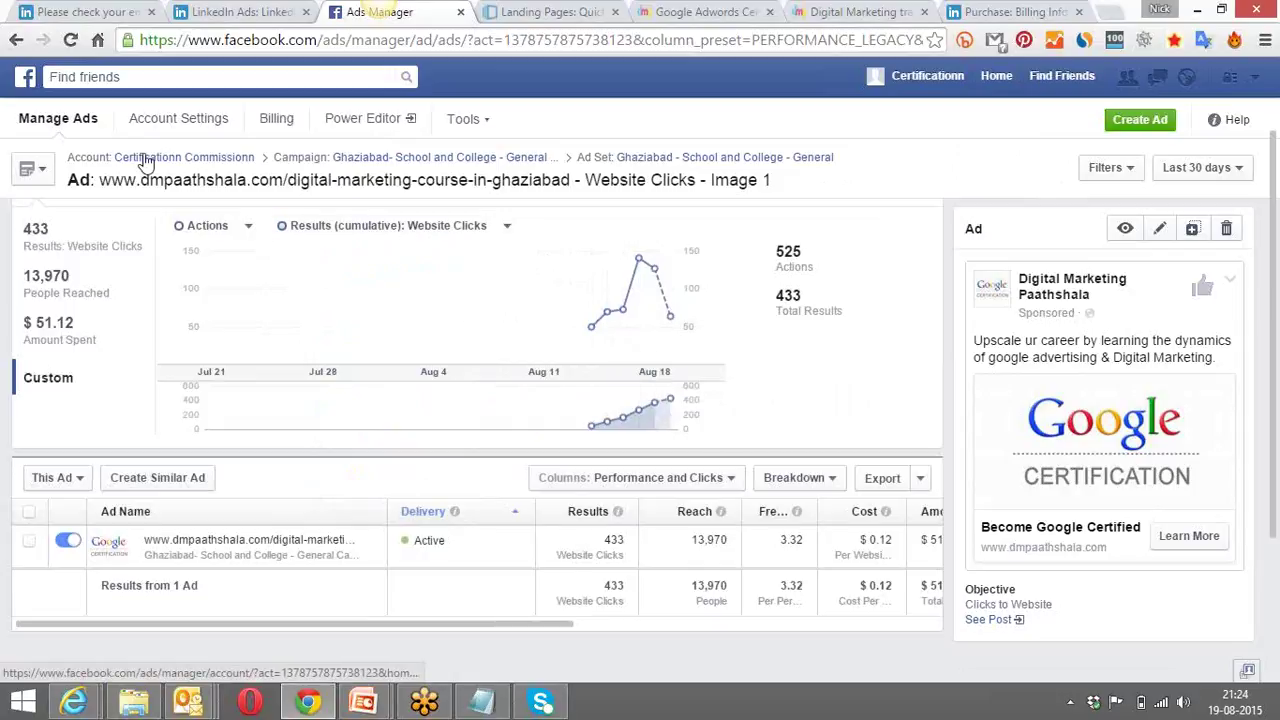
click(63, 119)
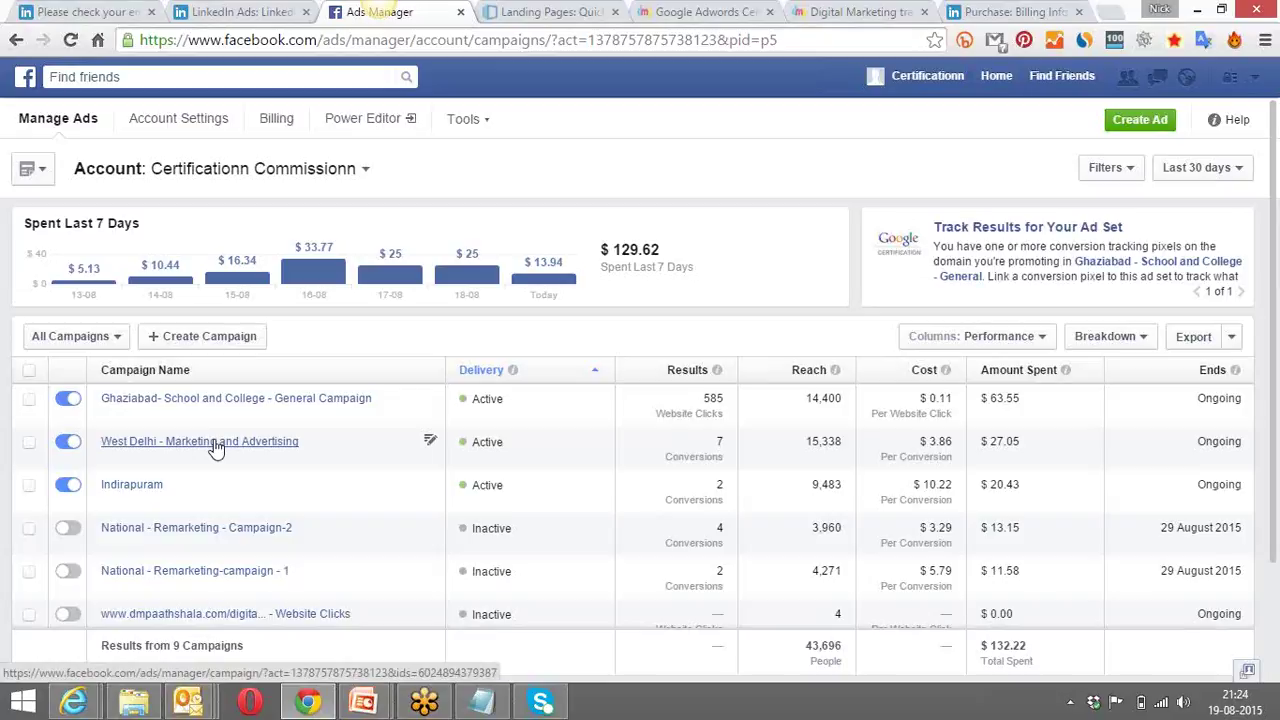
Step: Open the West Delhi - Marketing and Advertising campaign and view its dmpaathshala.com Delhi course landing page
click(215, 443)
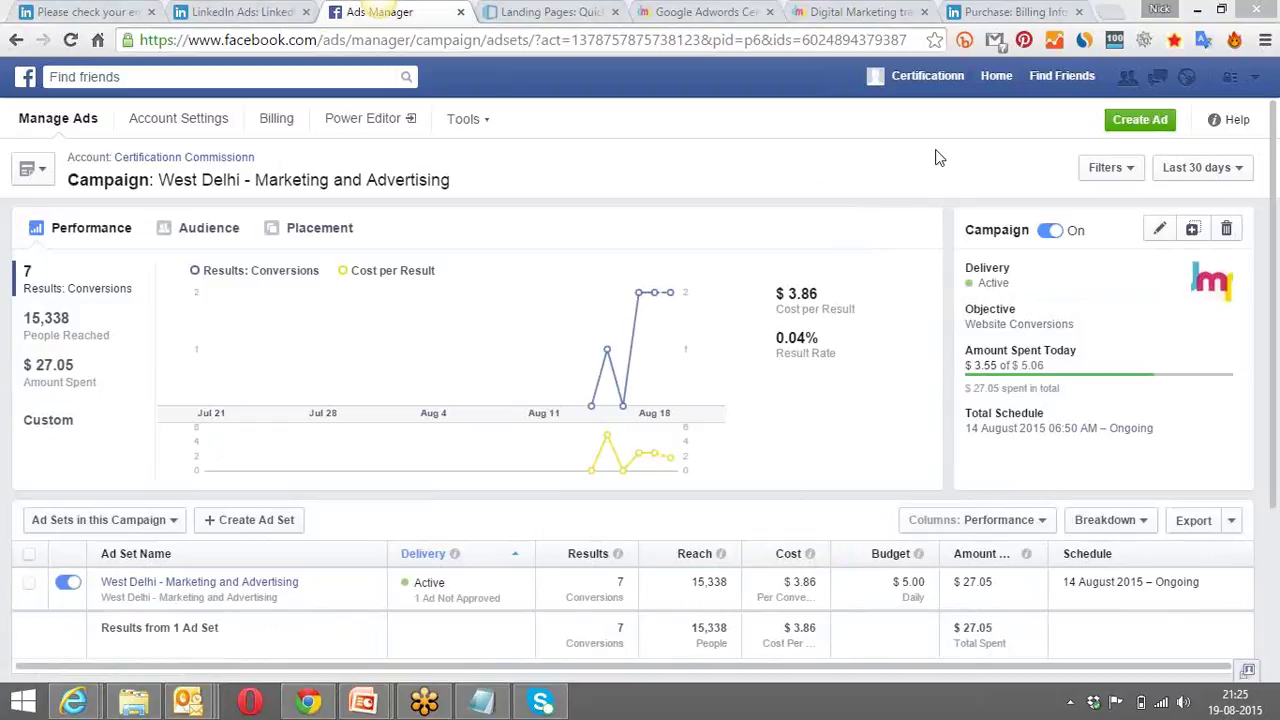
click(838, 11)
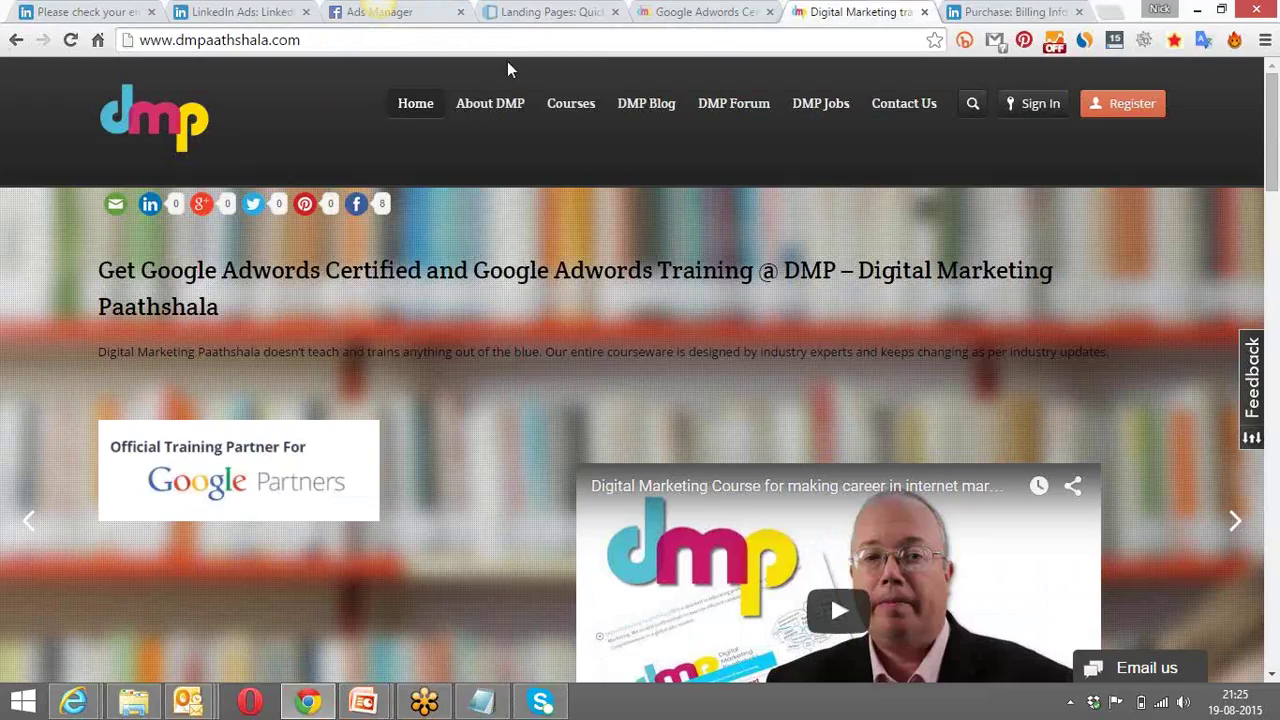
click(678, 10)
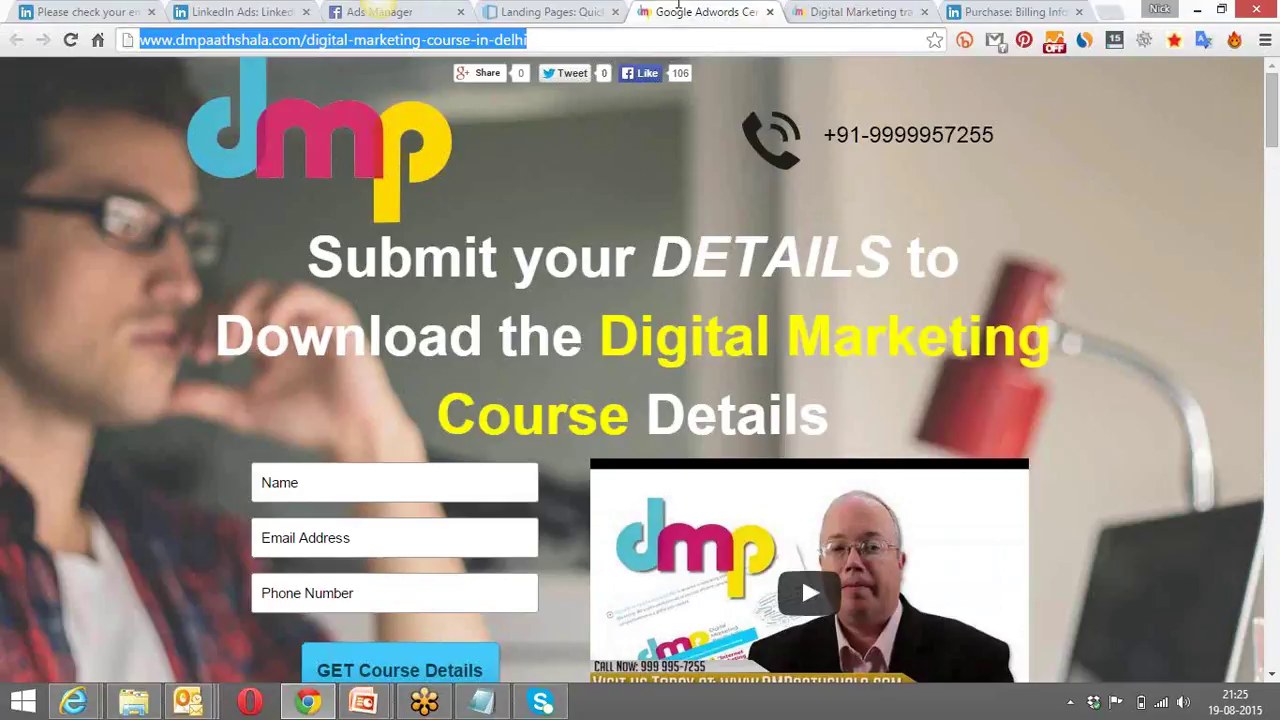
click(552, 37)
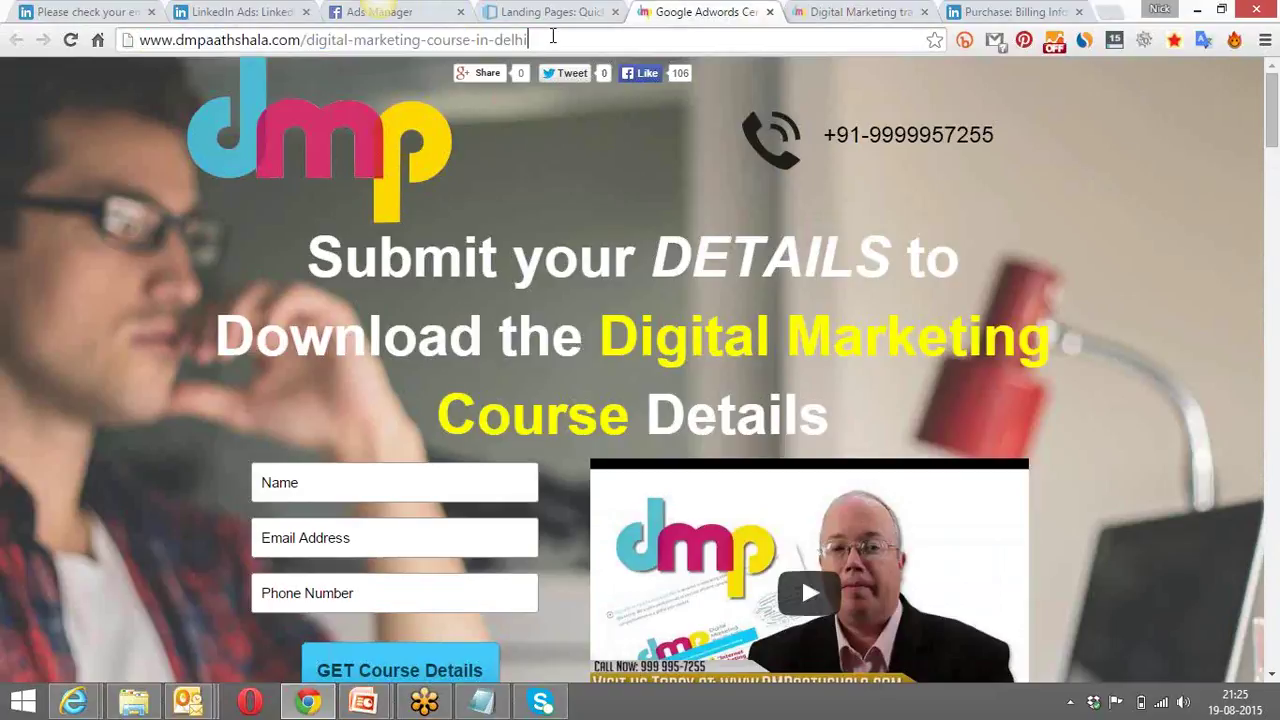
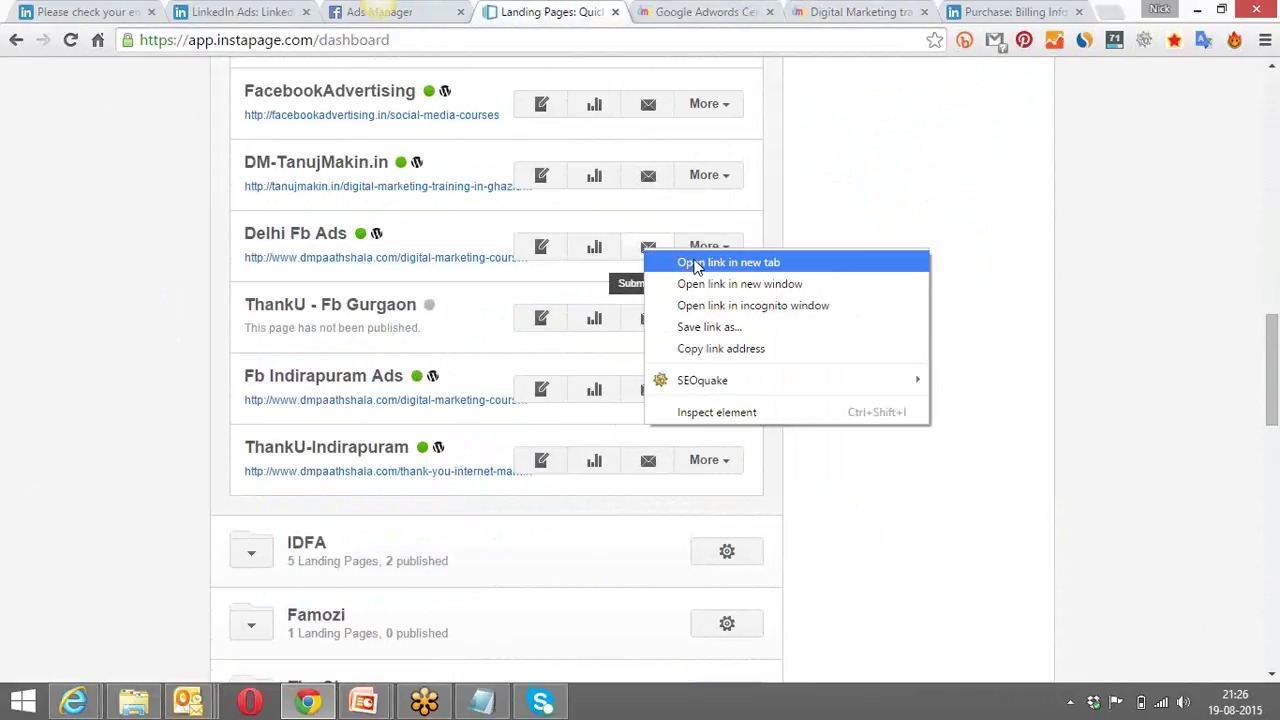
Step: Open the Delhi Fb Ads stats in a new tab, showing variation A's 46 visitors and 14 conversions
click(697, 265)
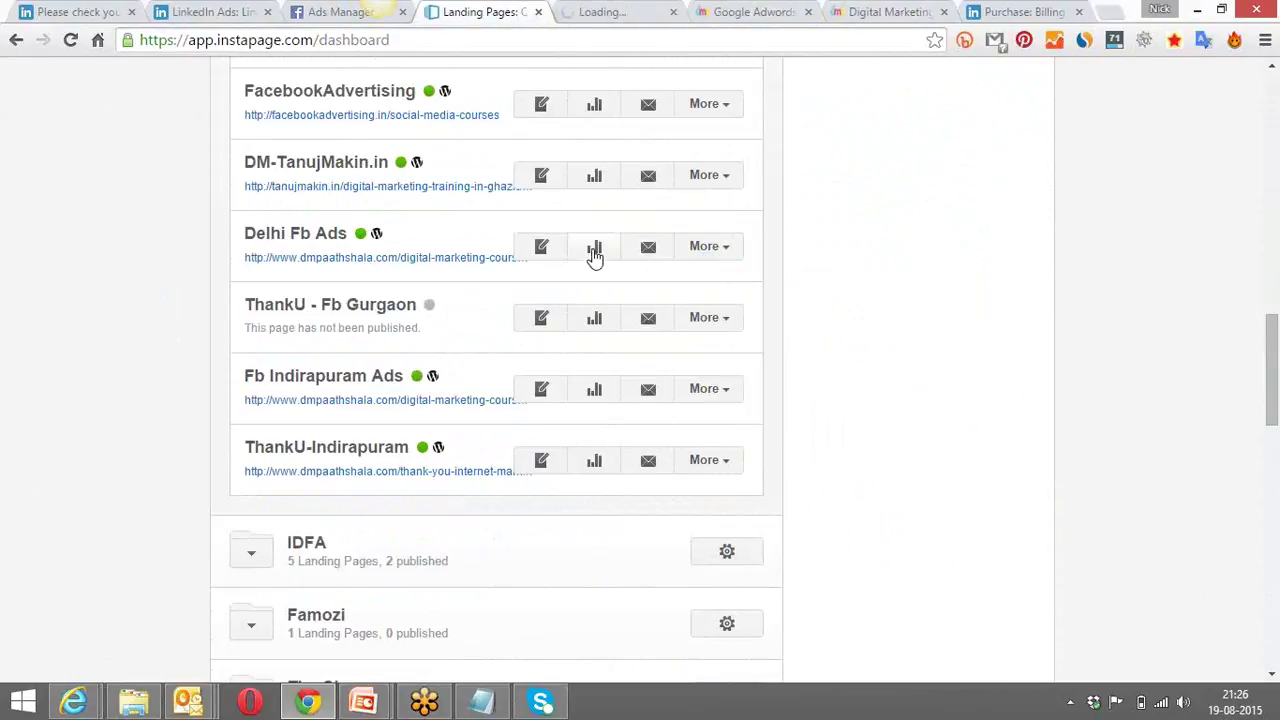
right_click(594, 249)
click(648, 265)
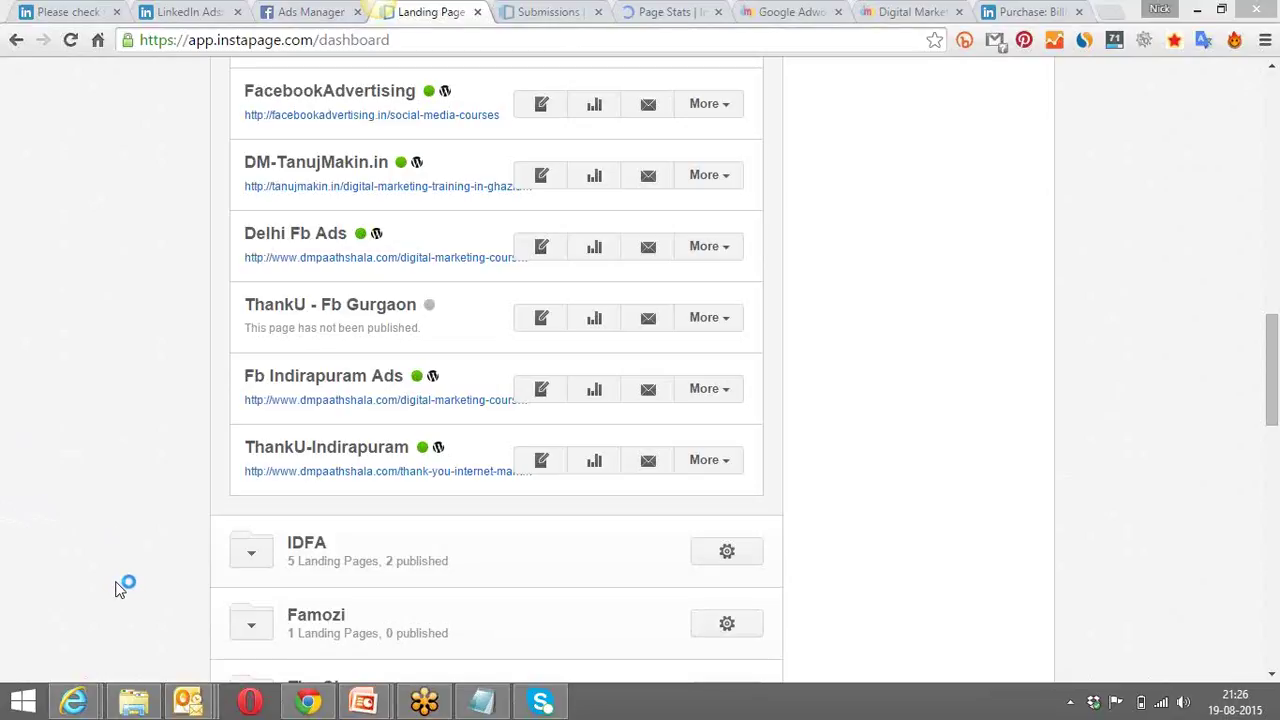
key(ctrl+Tab)
key(ctrl+Tab)
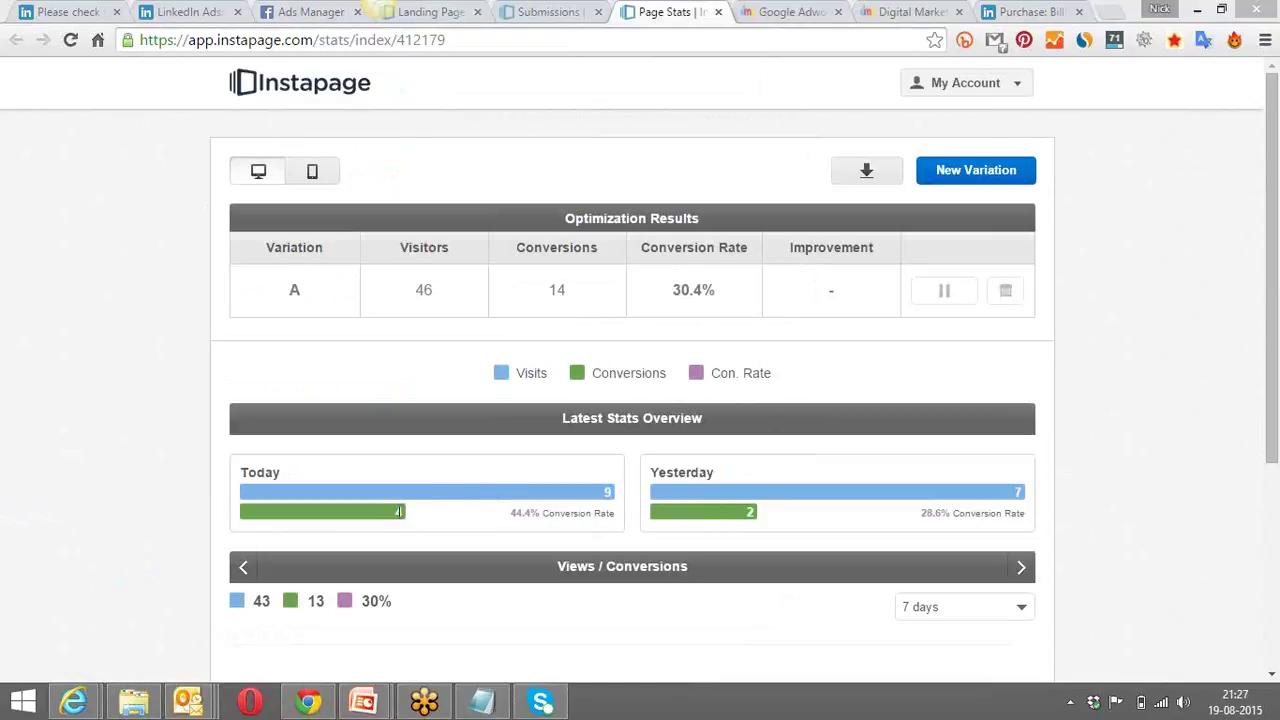
double_click(430, 290)
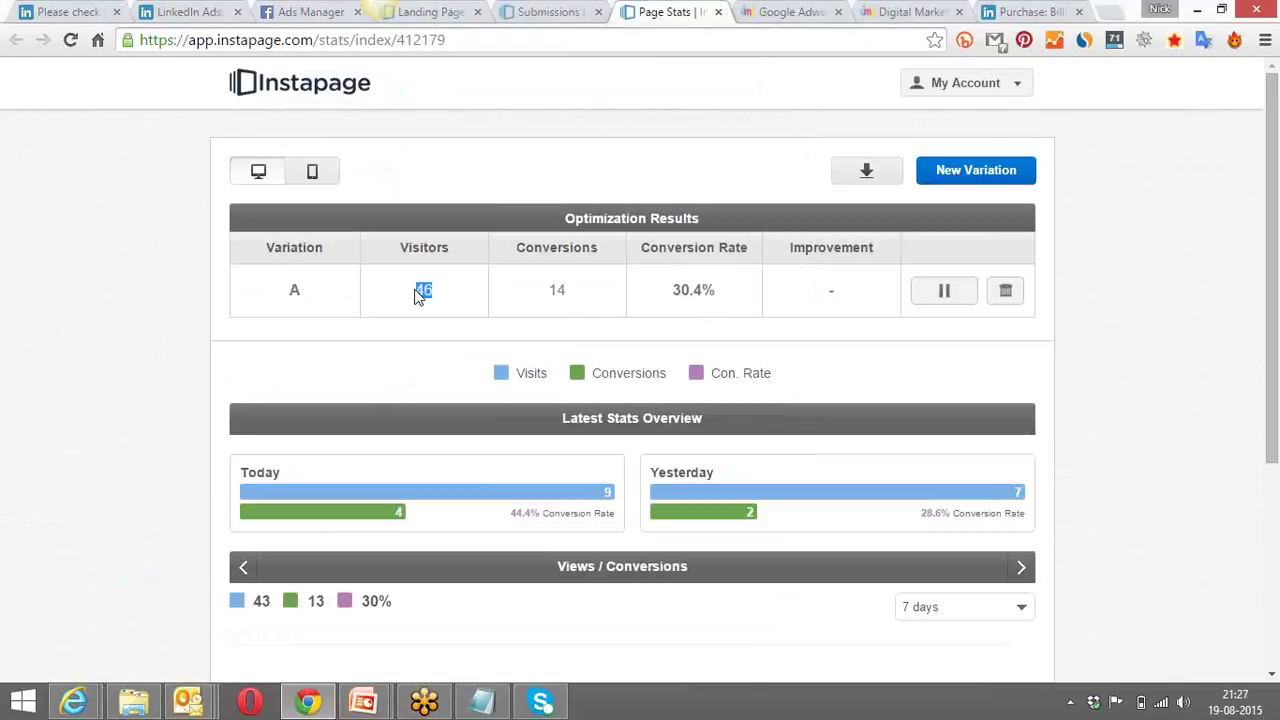
double_click(552, 290)
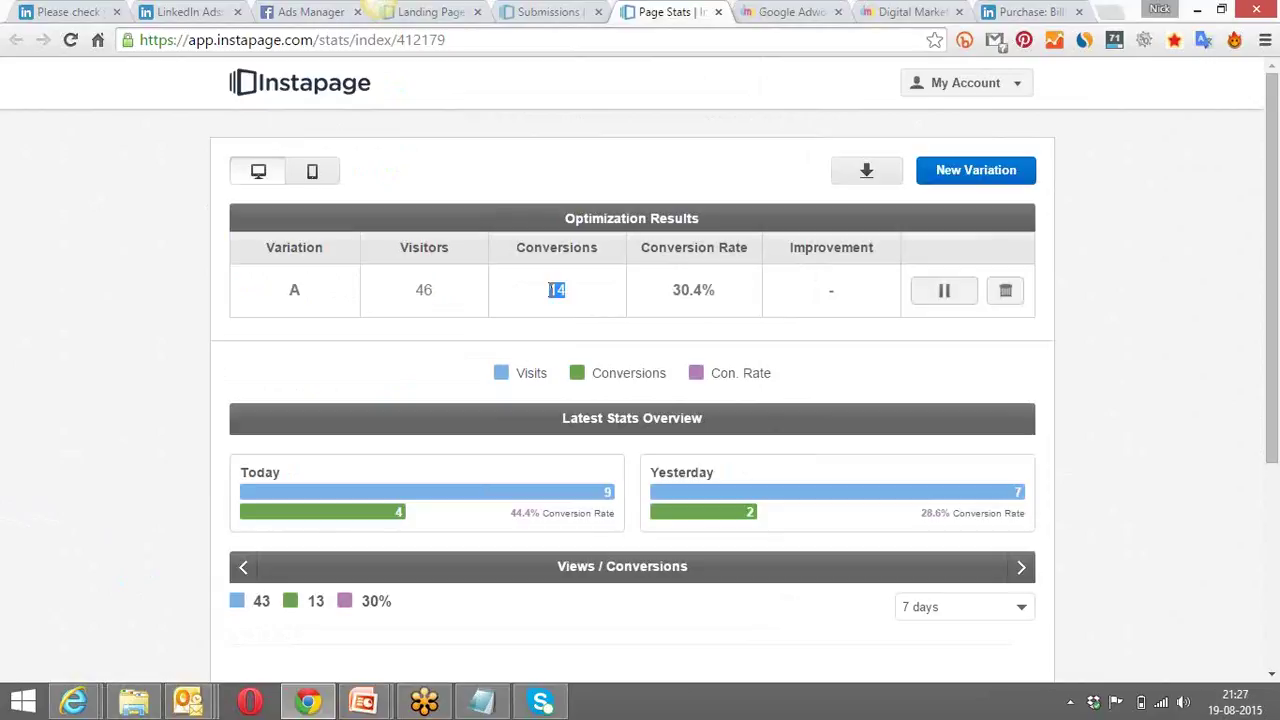
double_click(421, 290)
double_click(557, 290)
click(725, 298)
drag(720, 292, 672, 290)
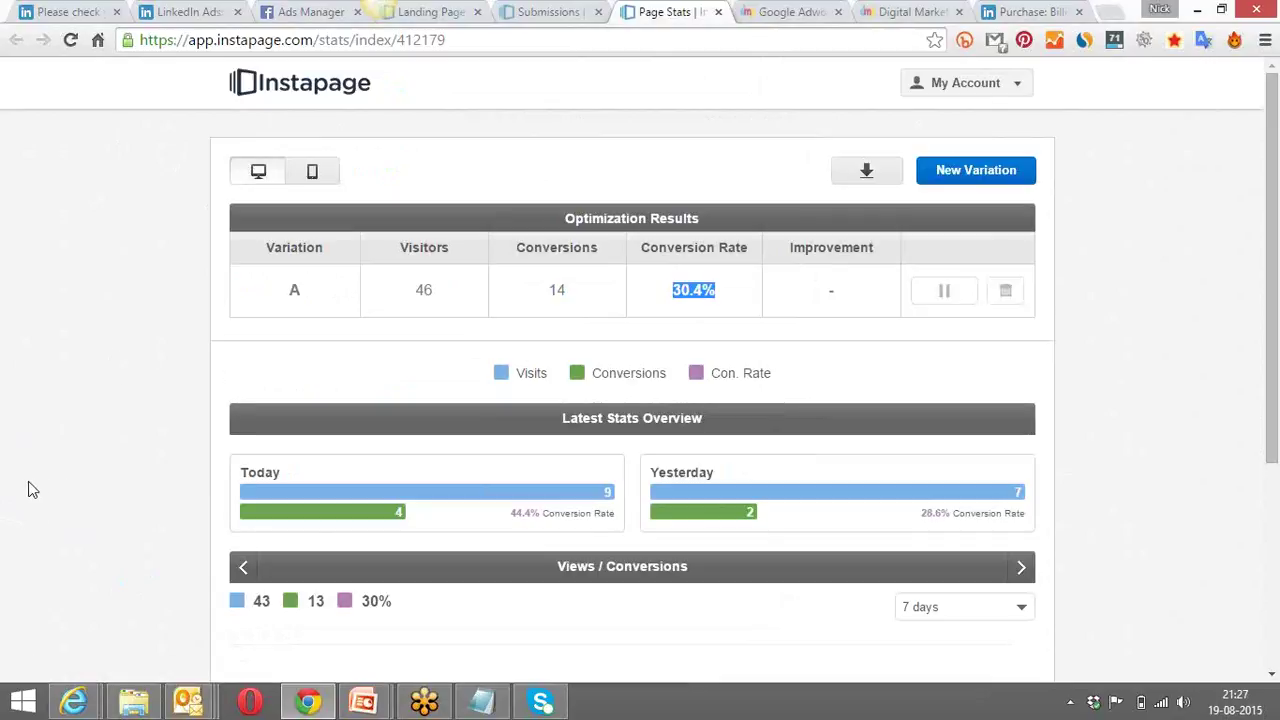
click(104, 254)
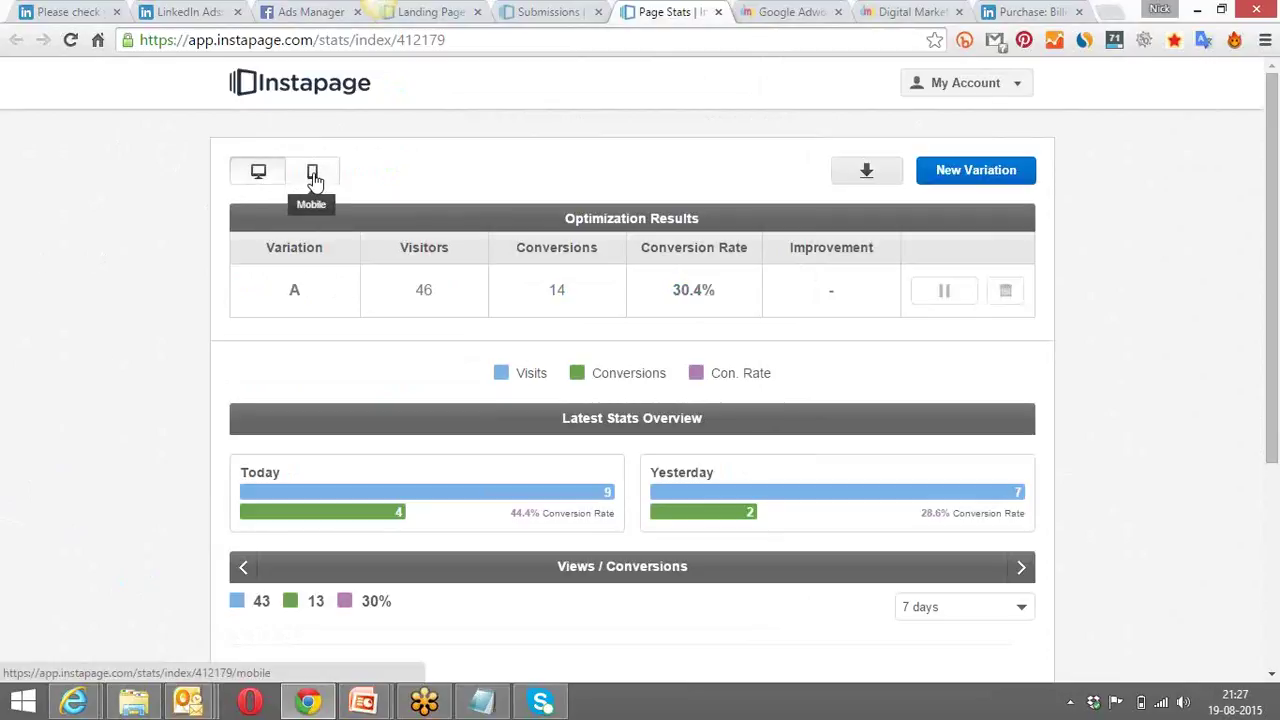
Step: View mobile stats, highlighting 135 visitors and 30 conversions, then switch to the live course landing page
click(313, 173)
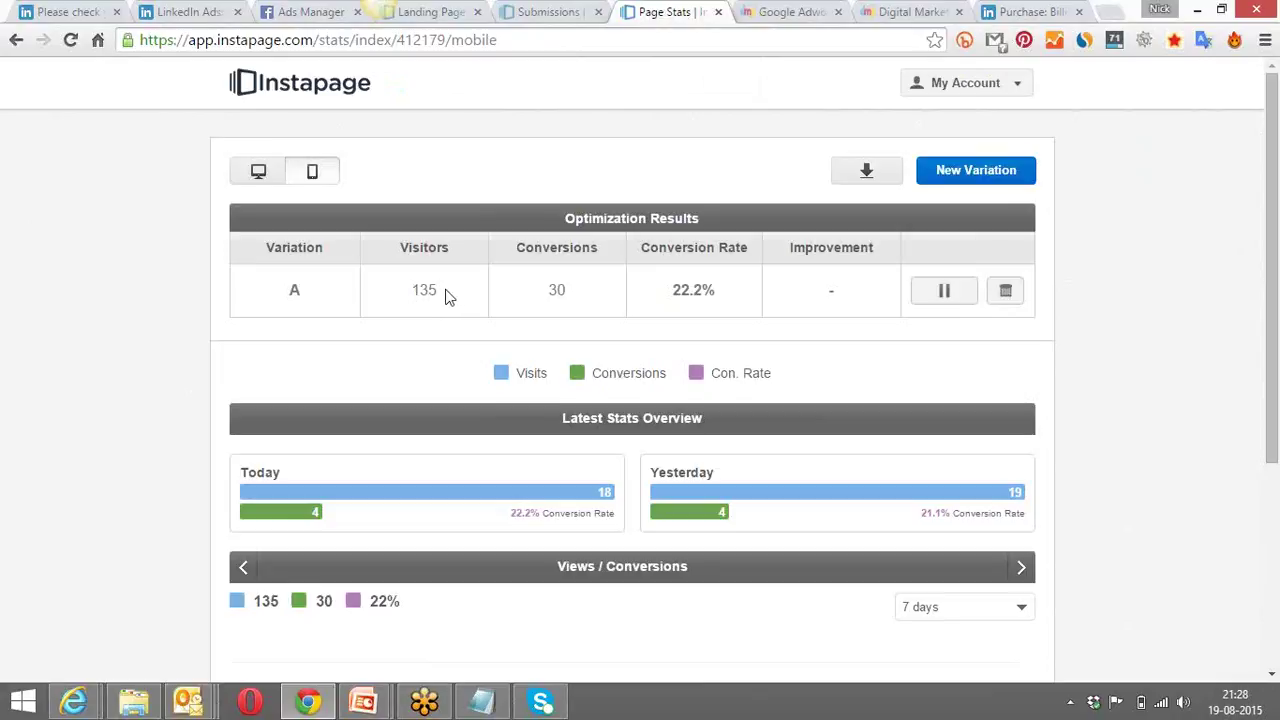
drag(446, 290, 411, 290)
click(566, 298)
drag(564, 289, 551, 285)
click(781, 10)
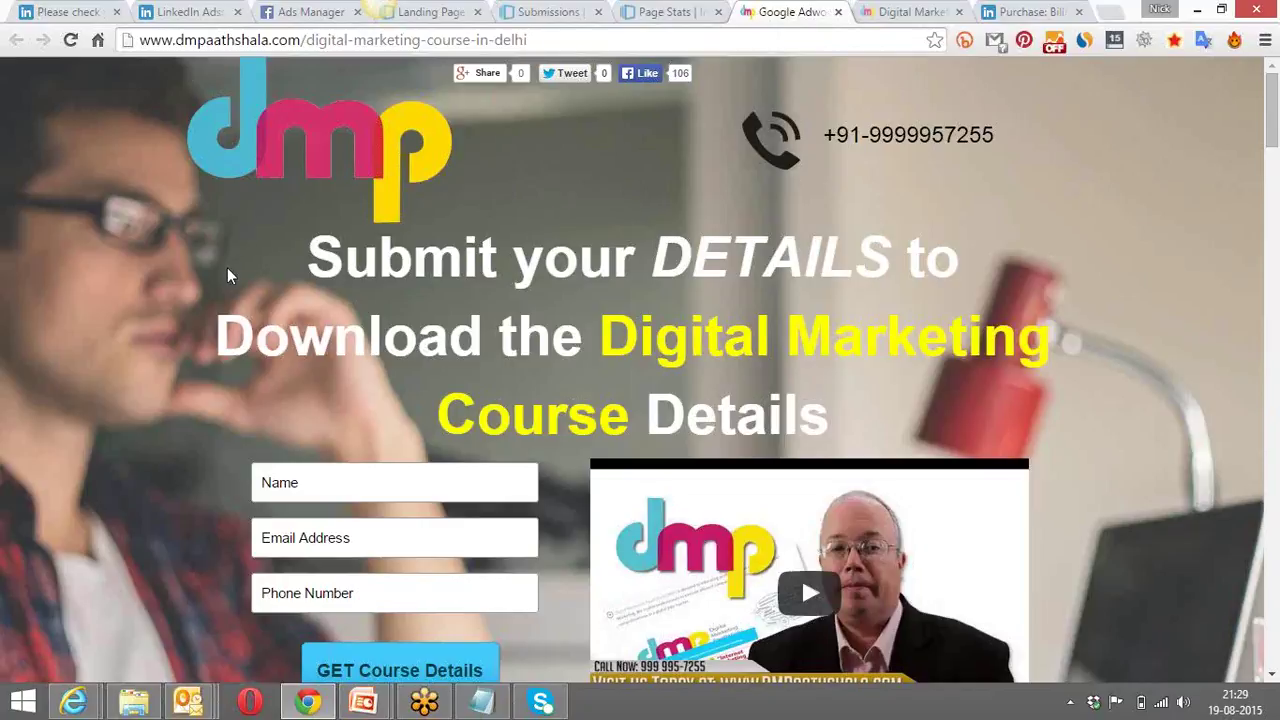
Step: Try the course page's Name, Email Address and Phone Number fields, dismissing the autofill suggestions
scroll(227, 276, down, 3)
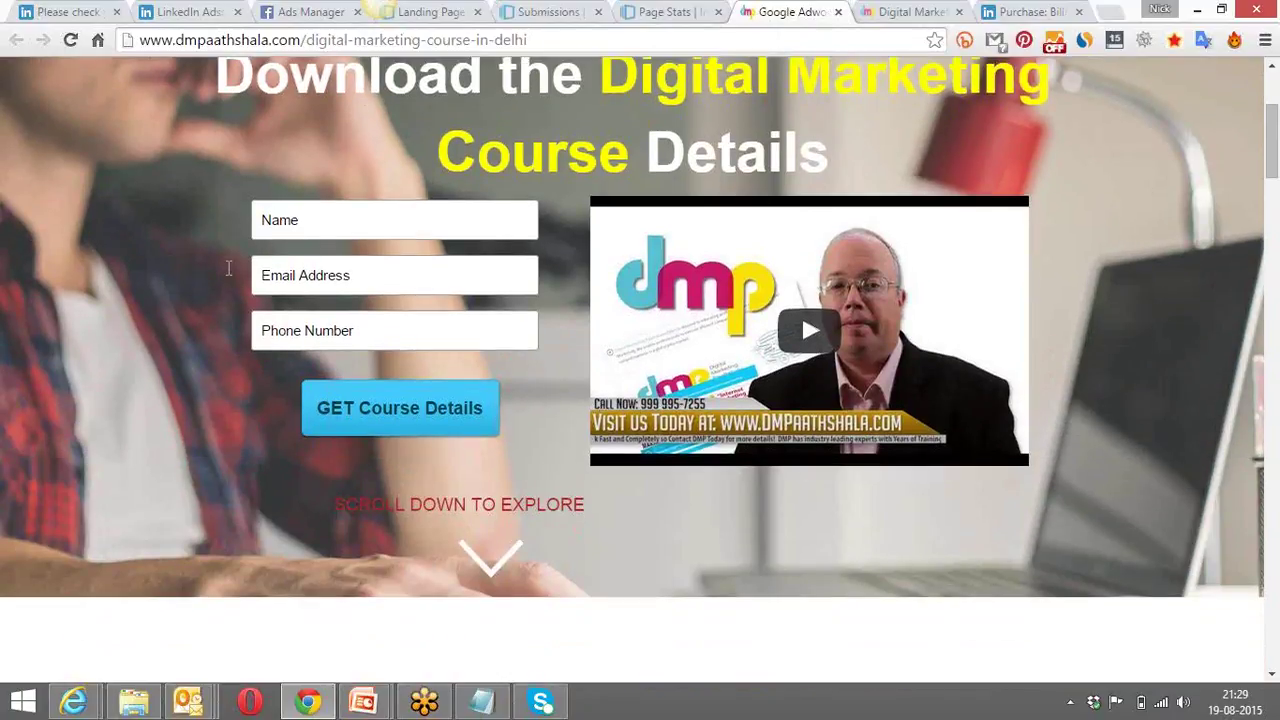
click(326, 223)
click(316, 272)
click(343, 214)
click(318, 332)
click(343, 214)
click(180, 272)
Step: Return to the mobile page stats and highlight the 135 visitors and 30 conversions
key(ctrl+shift+Tab)
drag(441, 291, 404, 288)
drag(565, 291, 549, 296)
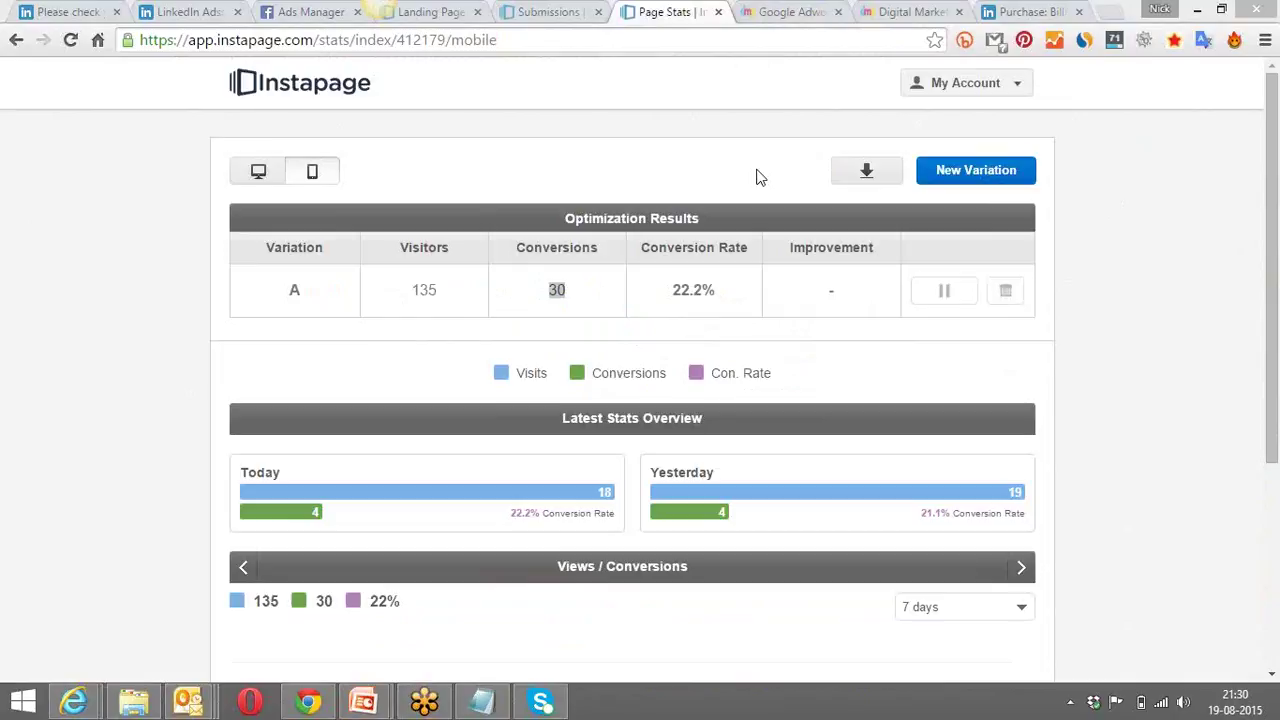
Step: Show the Delhi Fb Ads submissions list with leads dated 8/18–8/19/2015
click(300, 12)
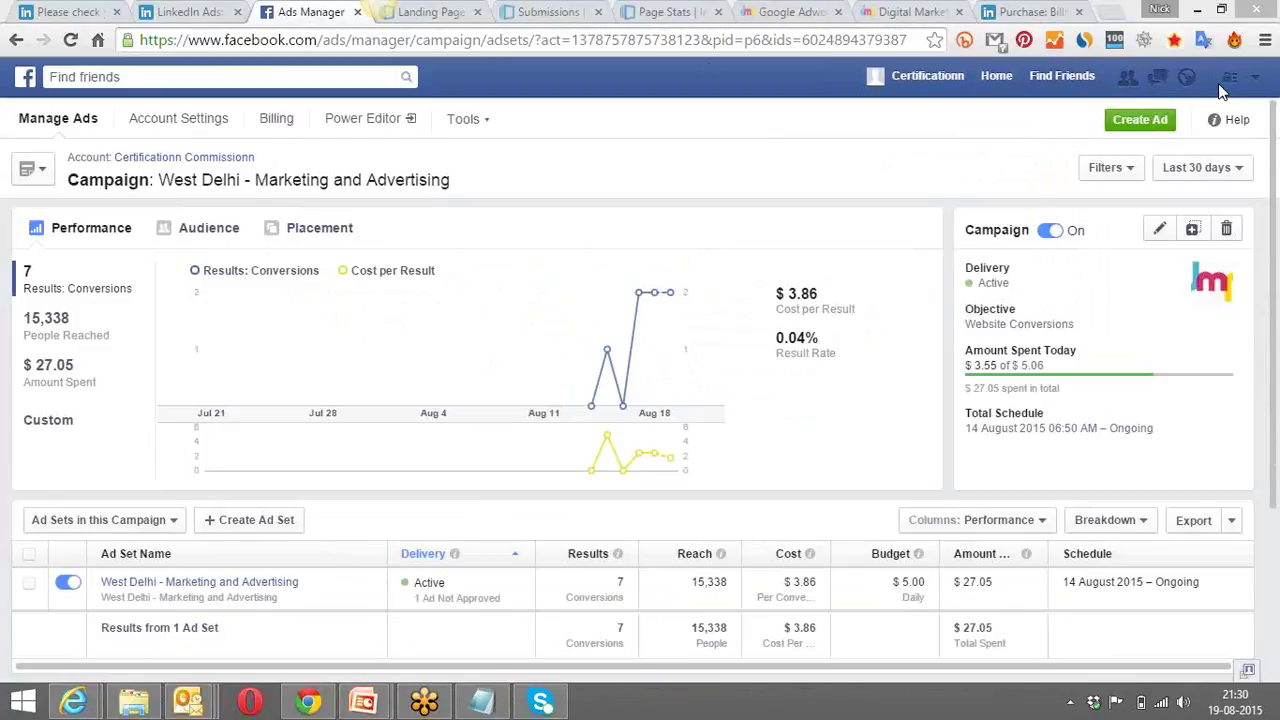
click(540, 10)
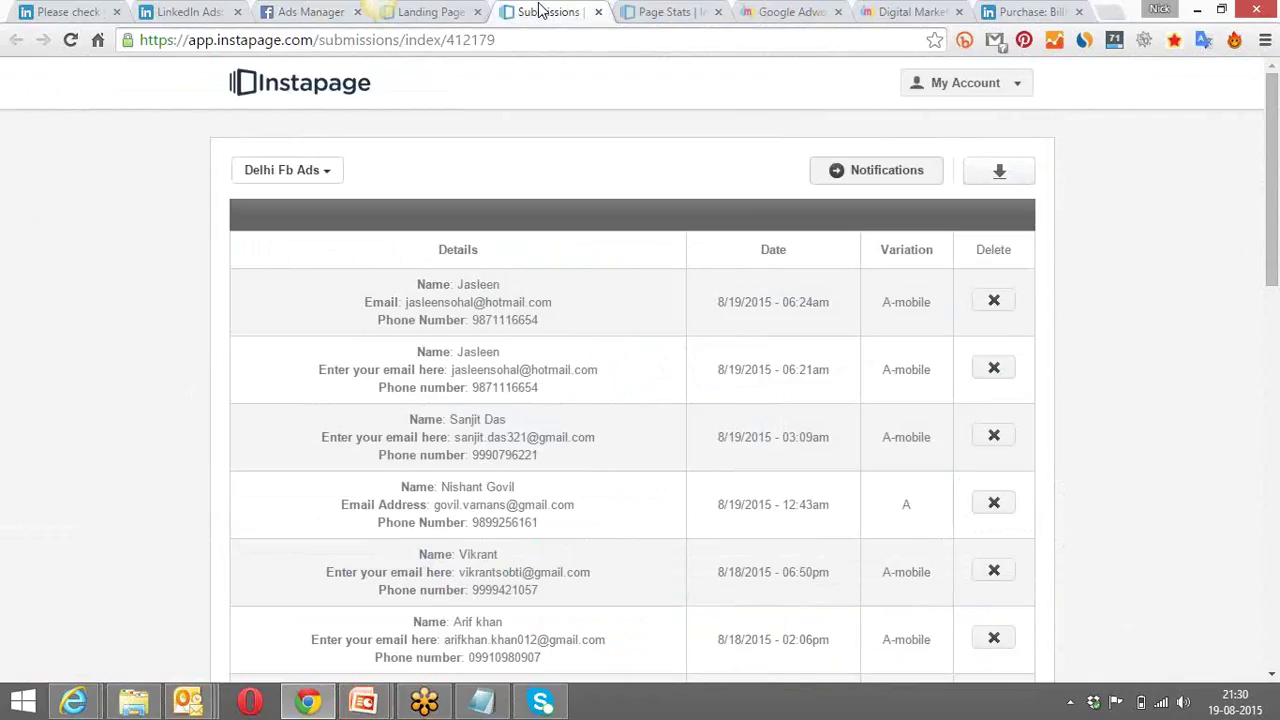
Step: Go back to the Page Stats tab showing 135 mobile visitors and 22.2% conversion
click(645, 10)
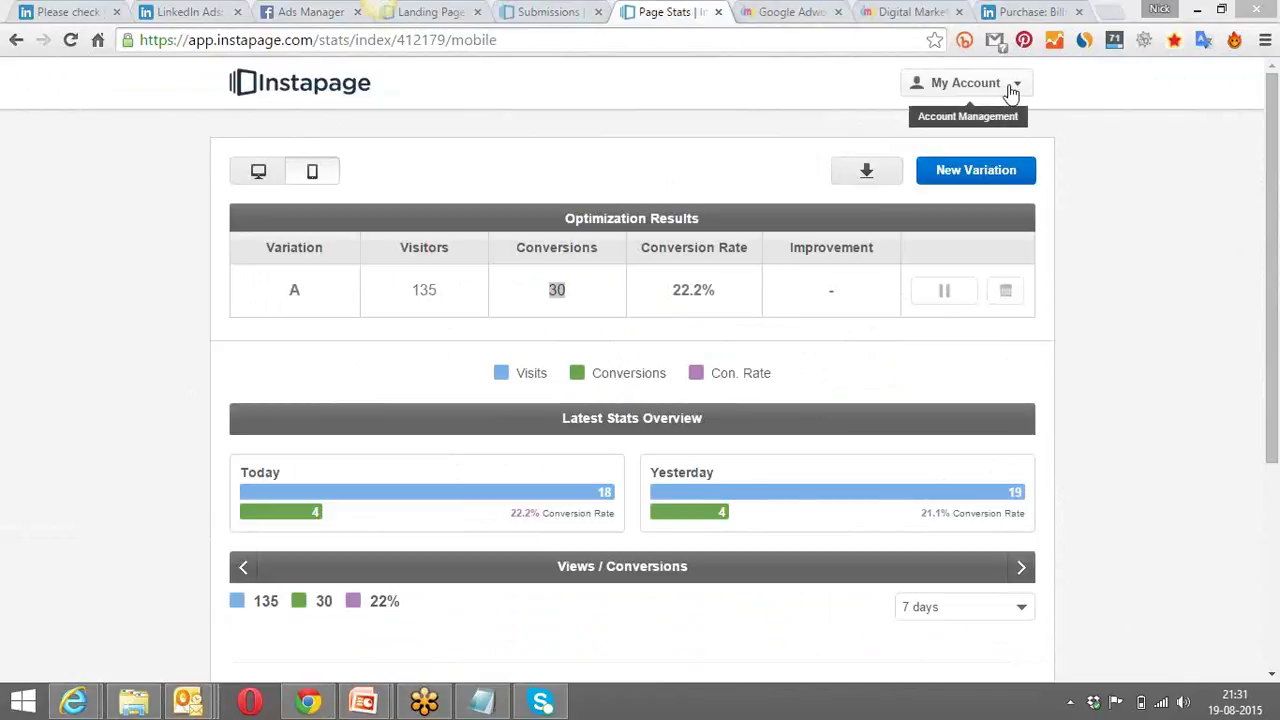
Step: Close the Page Stats, Google AdWords and DMP website tabs and start a blank new tab
click(1008, 86)
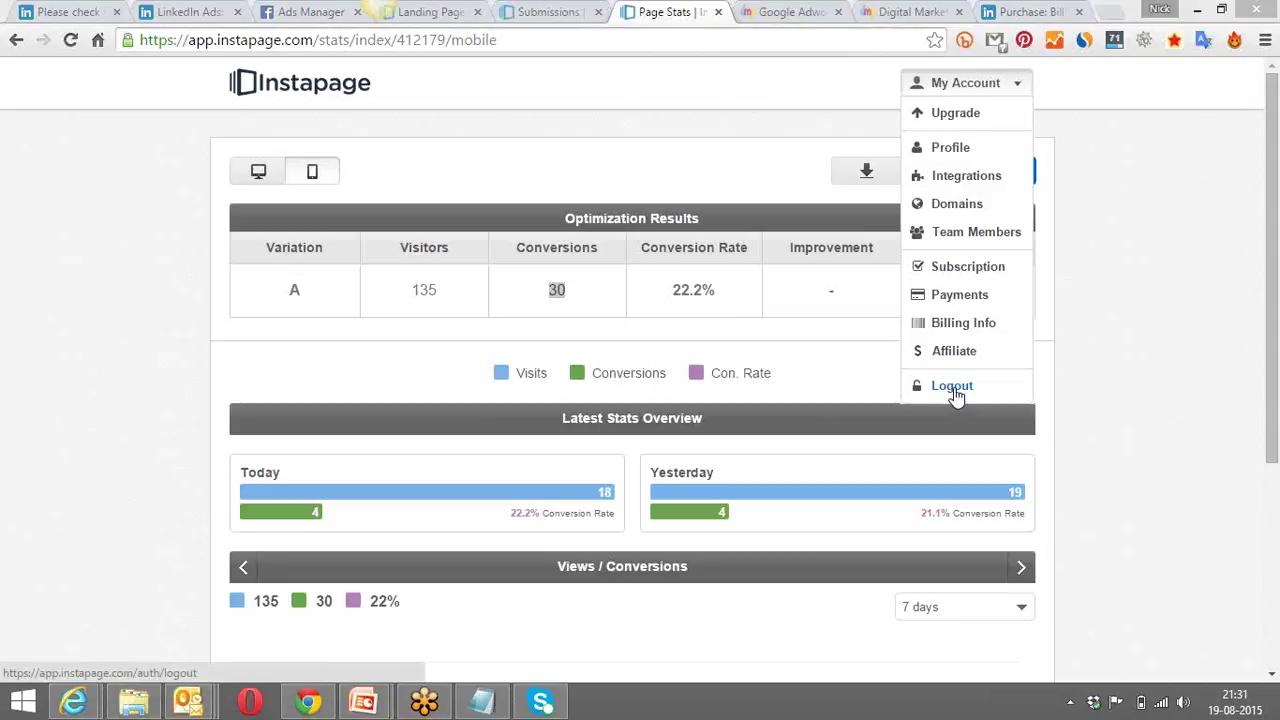
click(718, 12)
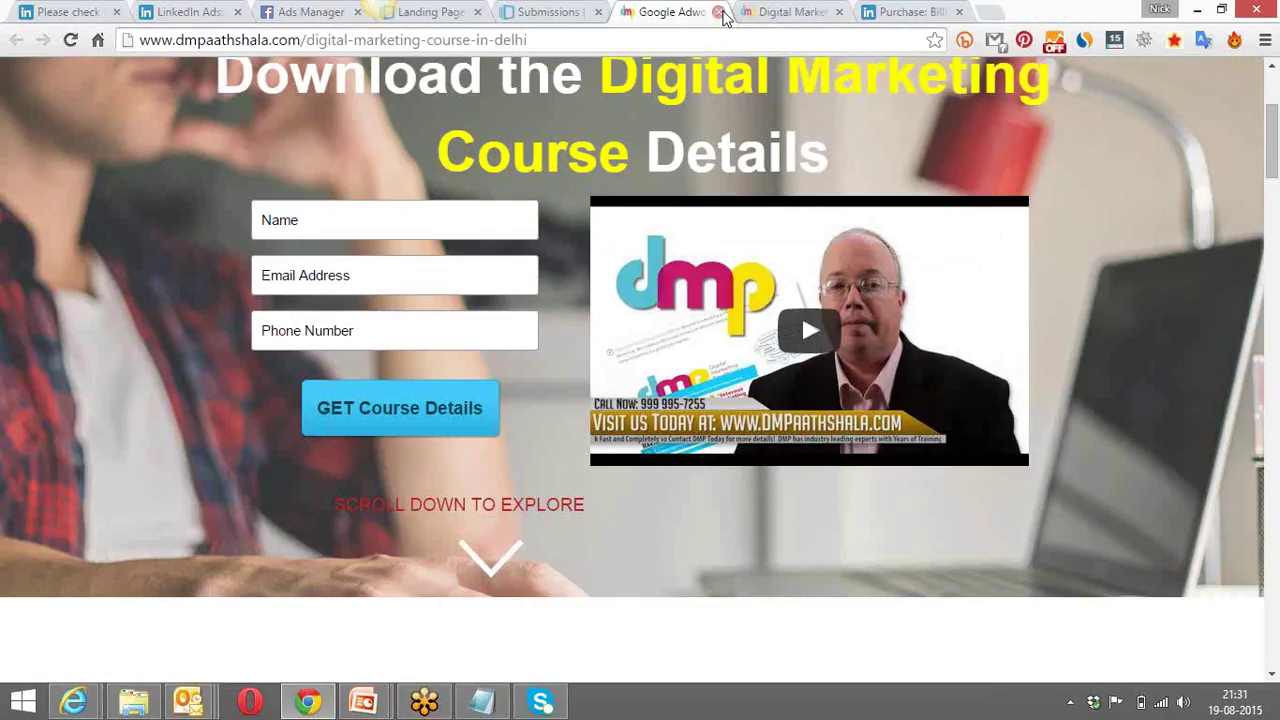
click(718, 12)
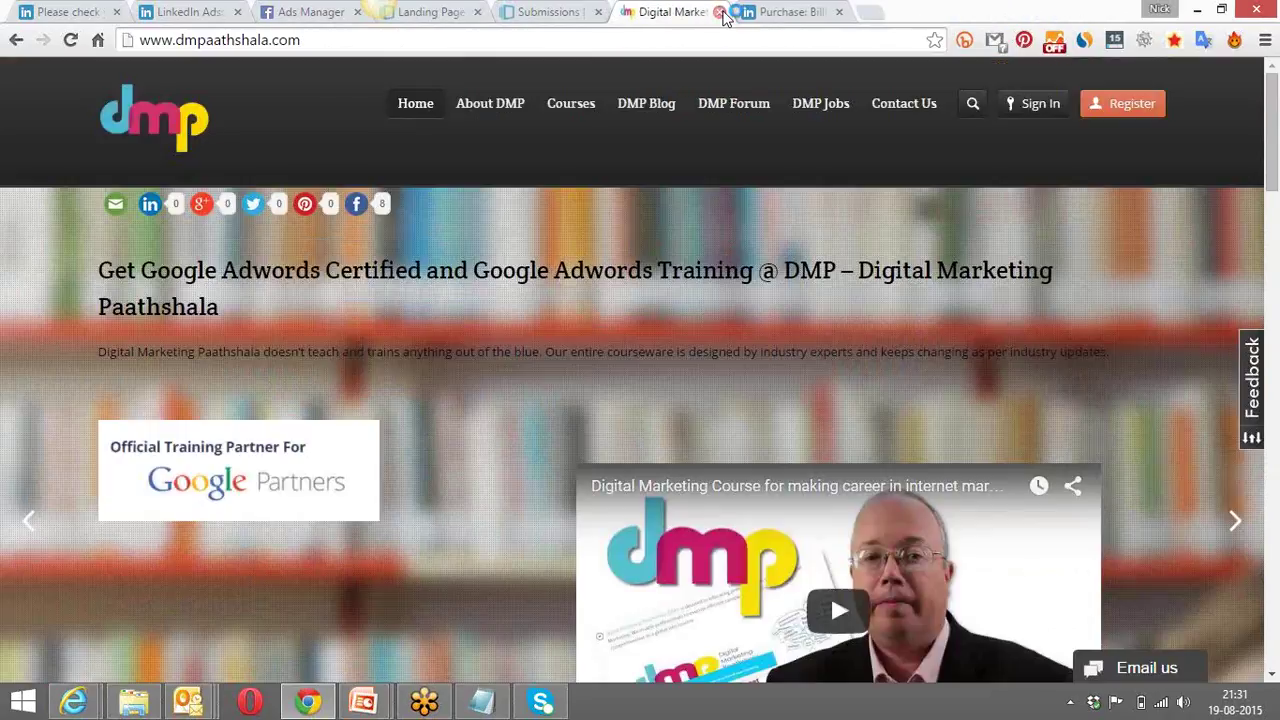
click(719, 12)
key(ctrl+t)
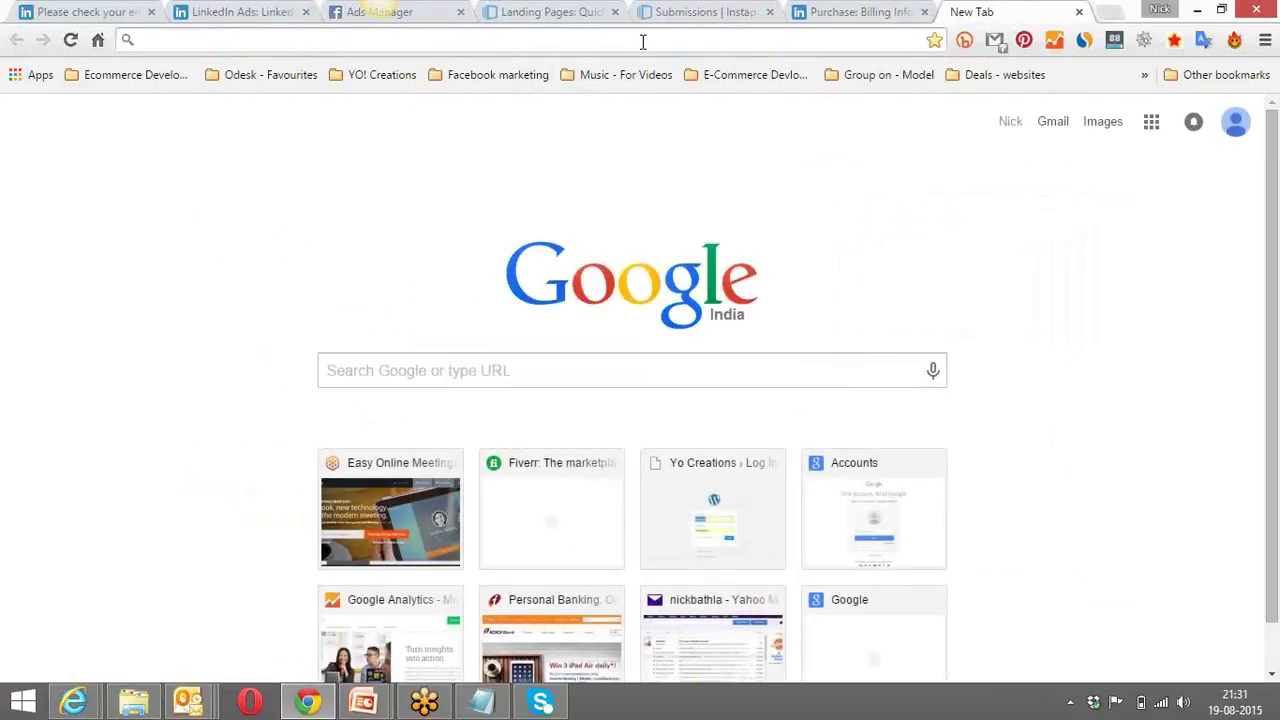
Step: Load instapage.com from the address bar and open another blank tab beside it
text(instapage.com)
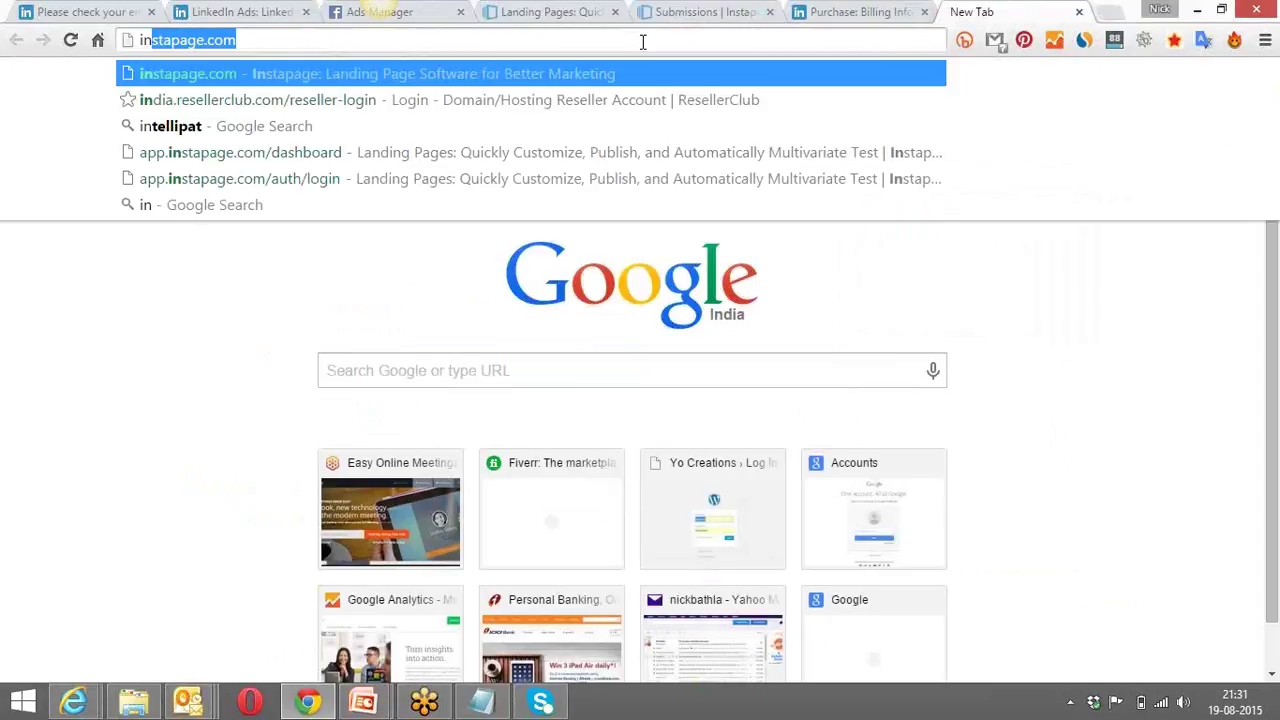
key(Return)
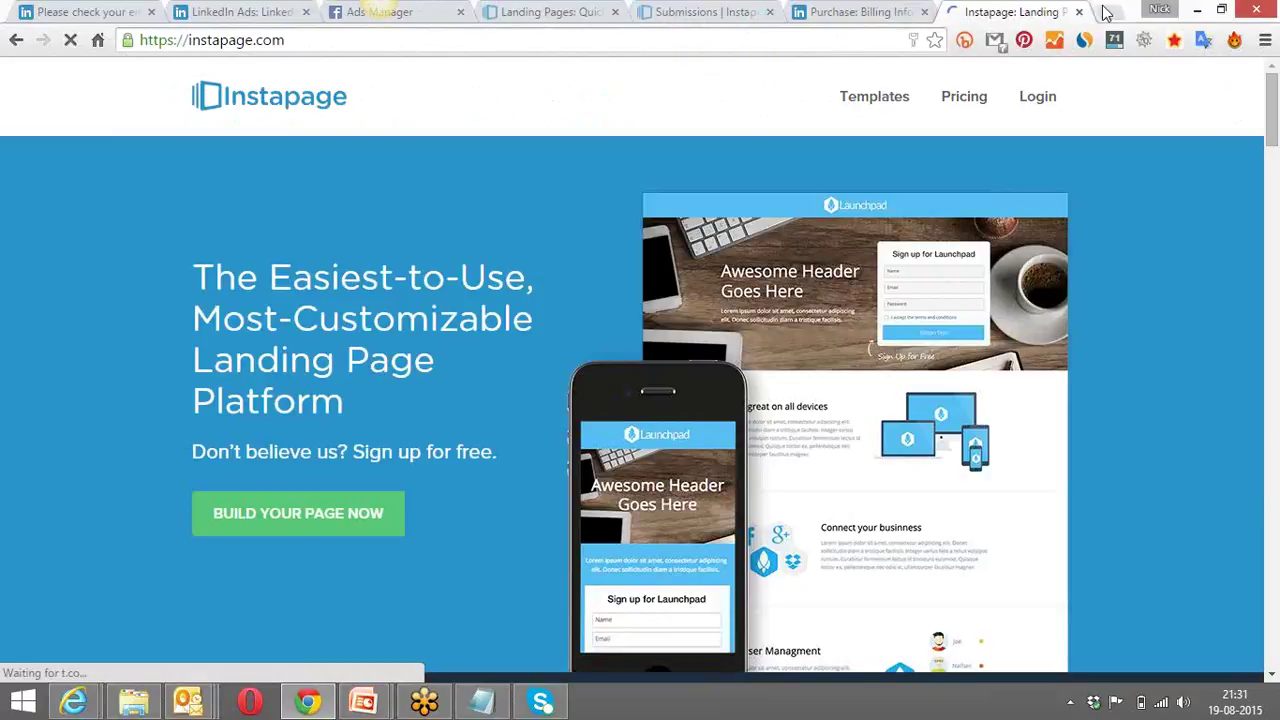
click(1111, 13)
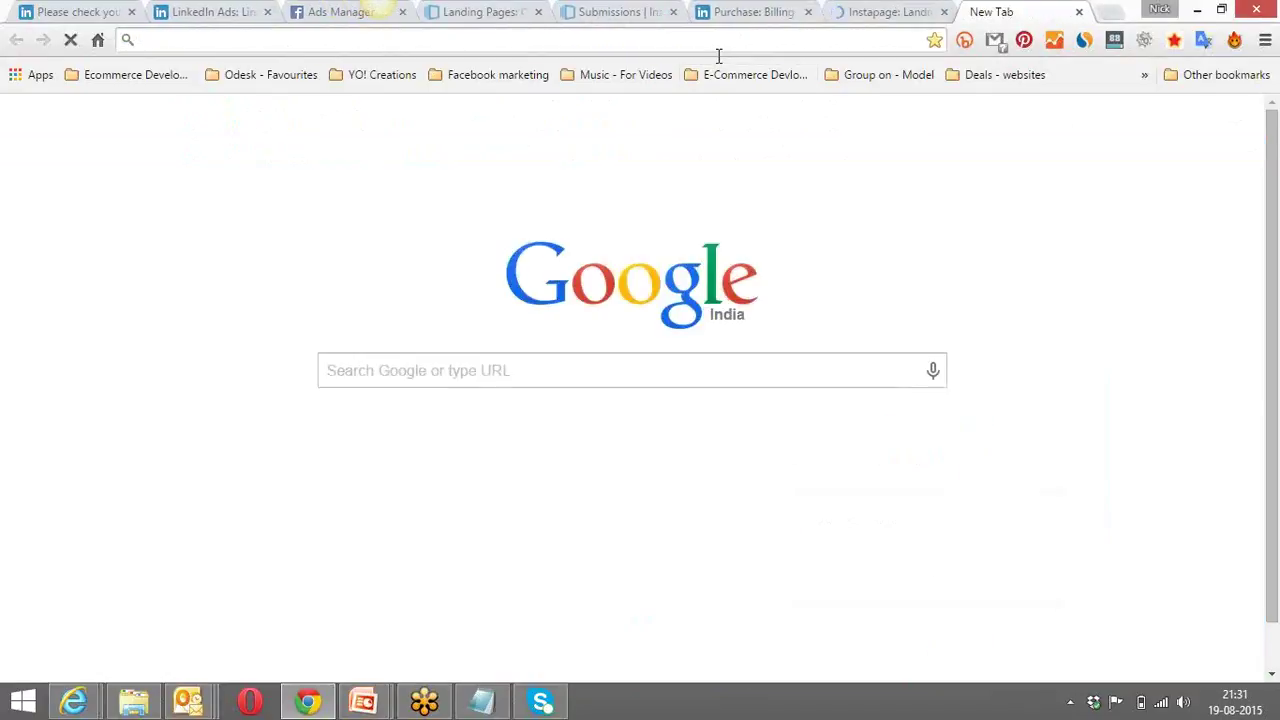
Step: Load the dmpaathshala.com website from the address bar suggestion
text(dmp)
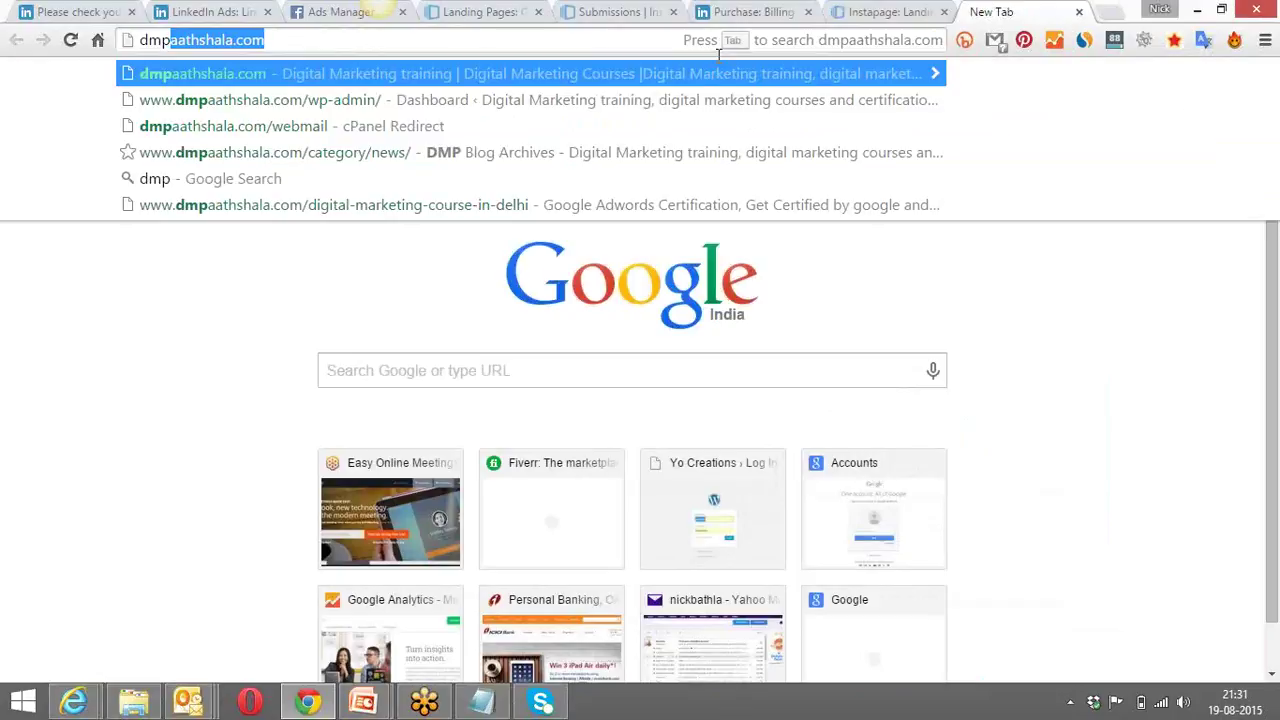
key(Right)
key(Return)
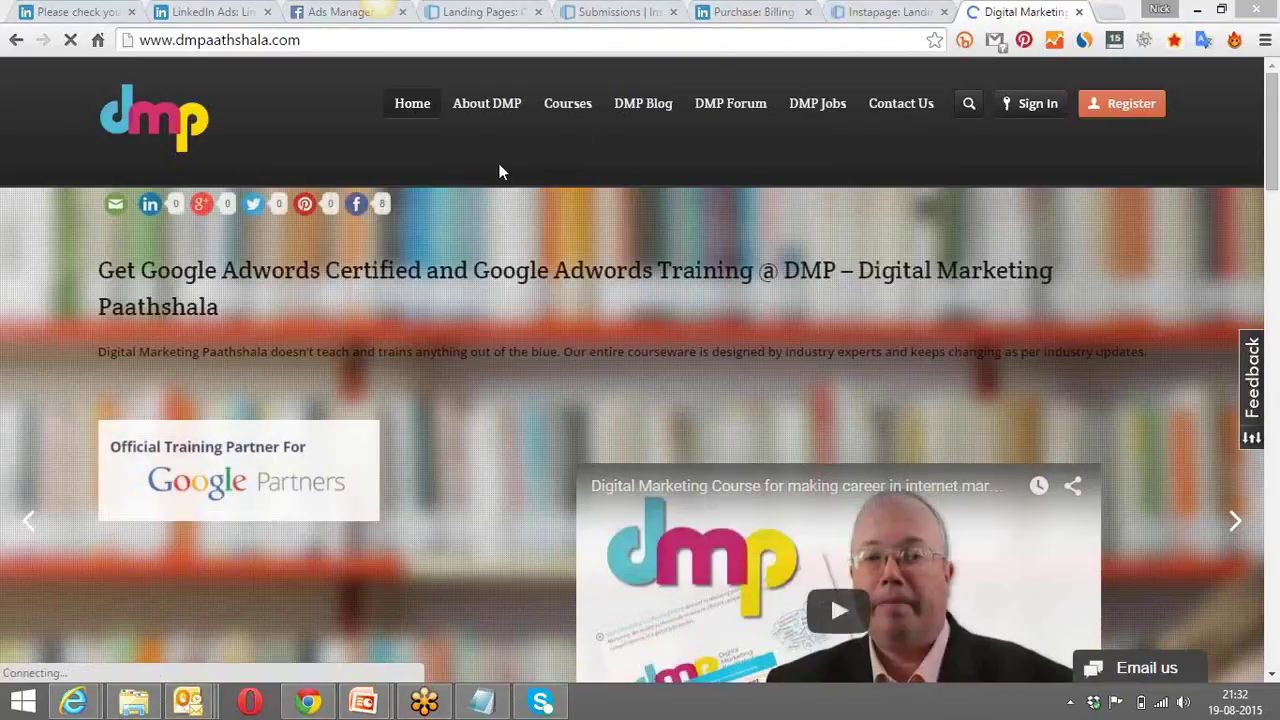
Step: Go to the DMP Forum page and open its 'Test it out' Instapage affiliate banner link
click(726, 104)
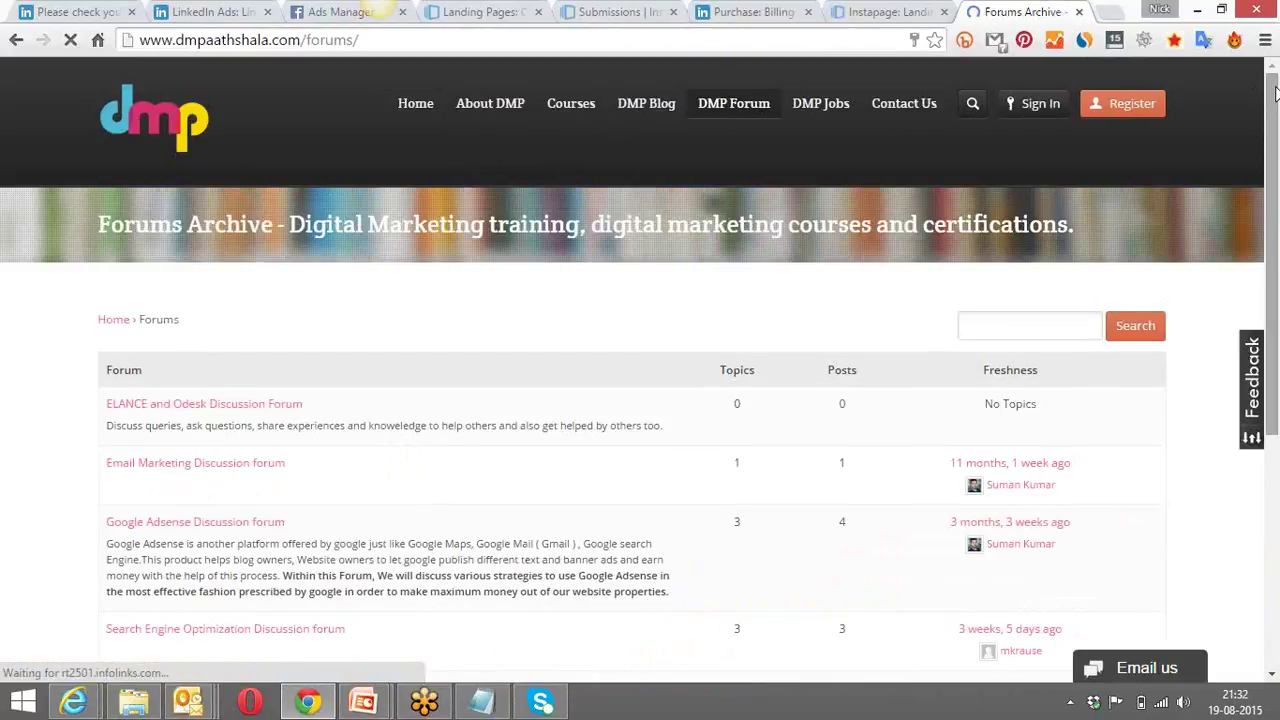
drag(1273, 93, 1274, 322)
click(471, 38)
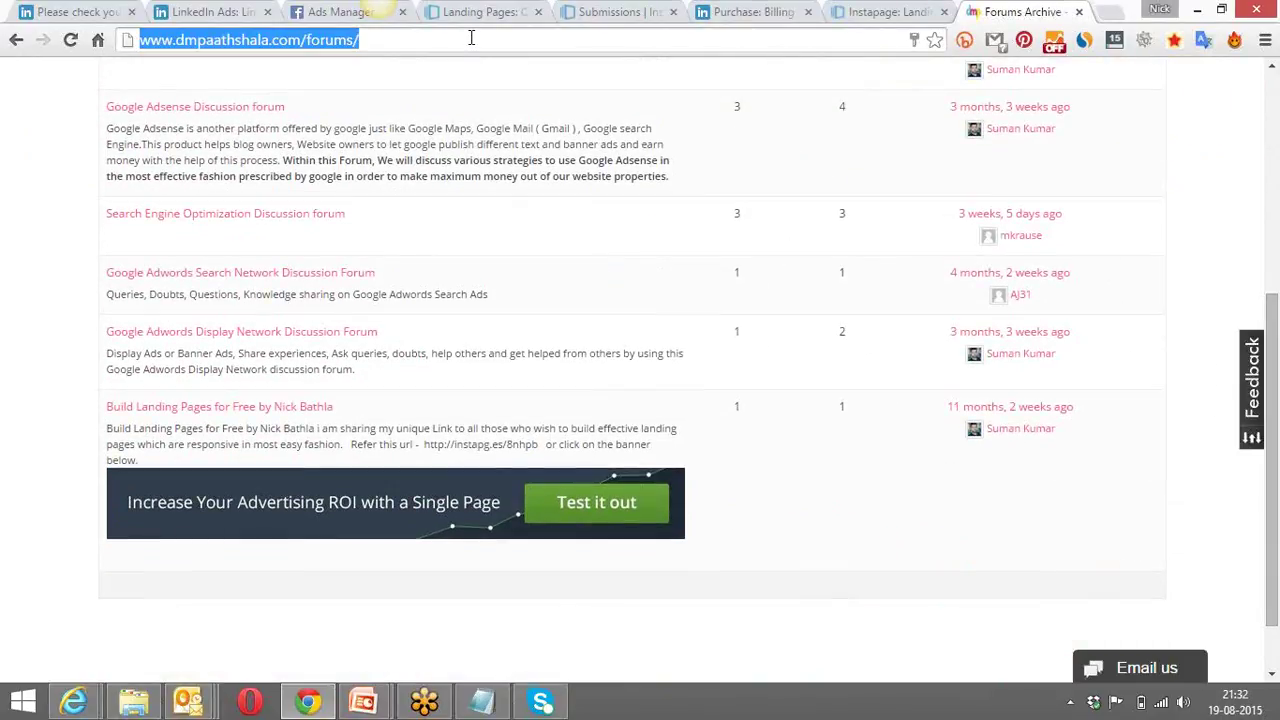
click(493, 522)
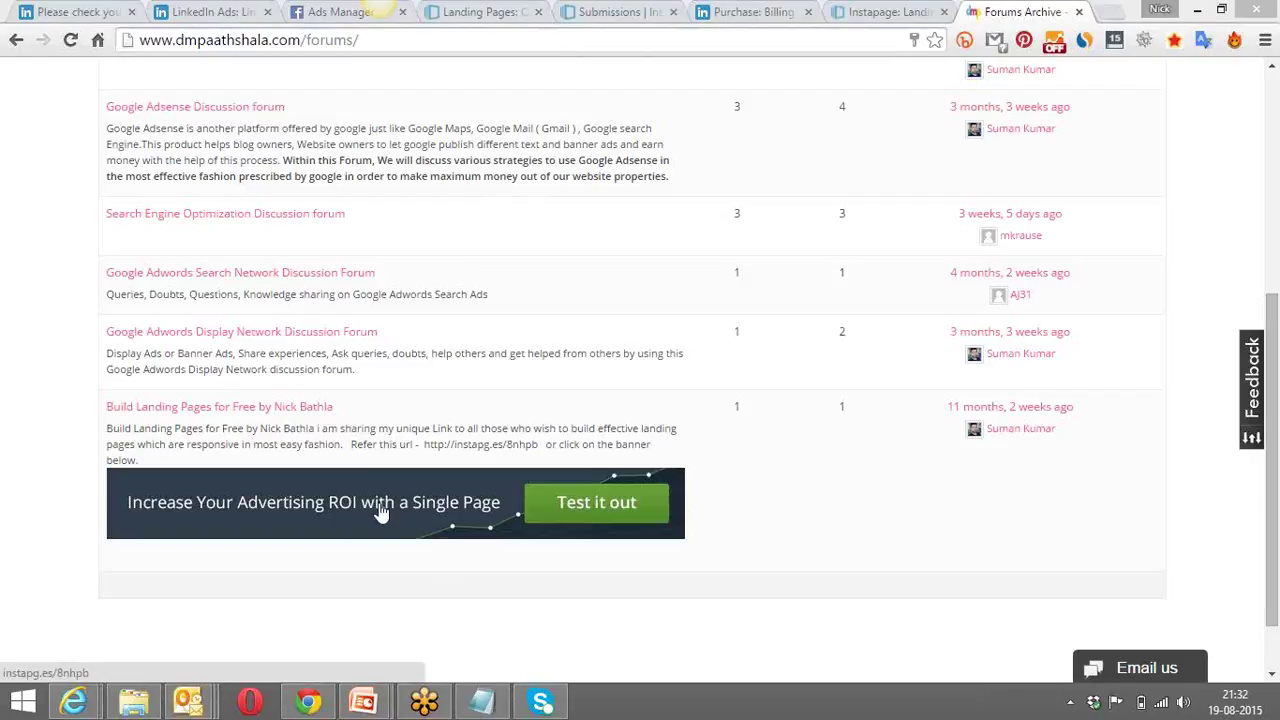
click(435, 508)
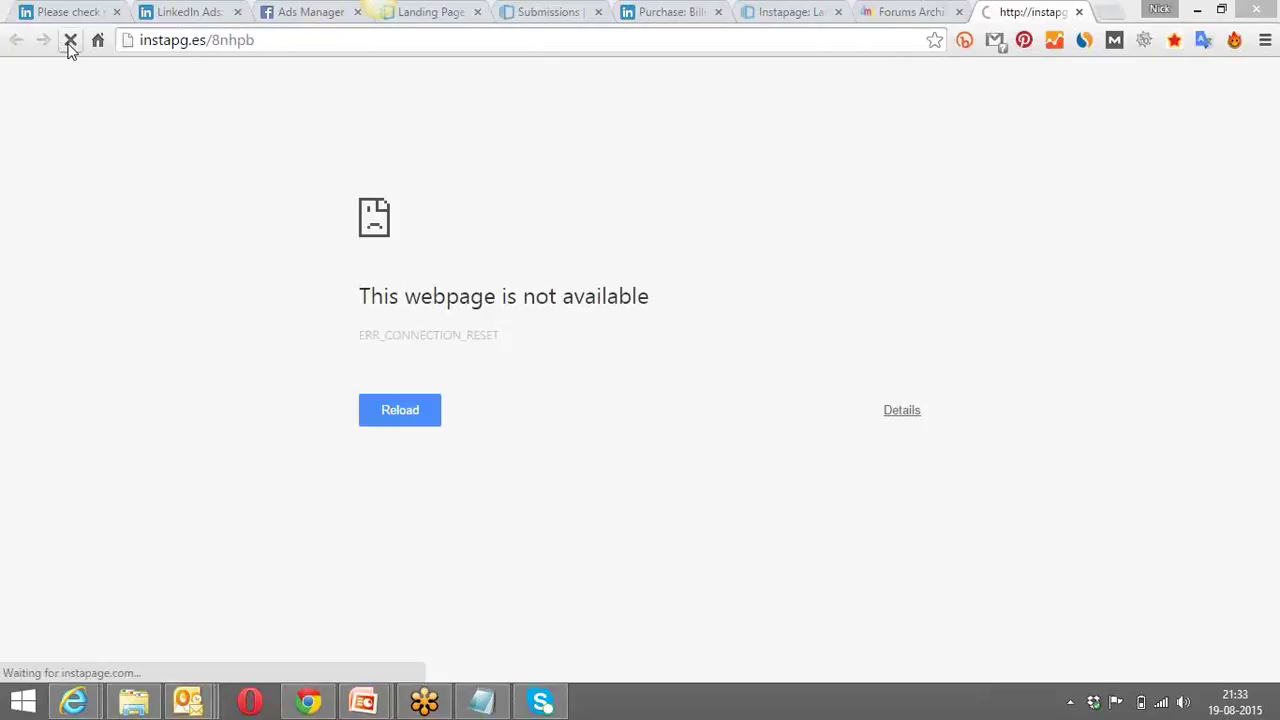
Step: Reload the affiliate page, open the Get Started Now signup modal, then return to the Instapage home tab
click(183, 50)
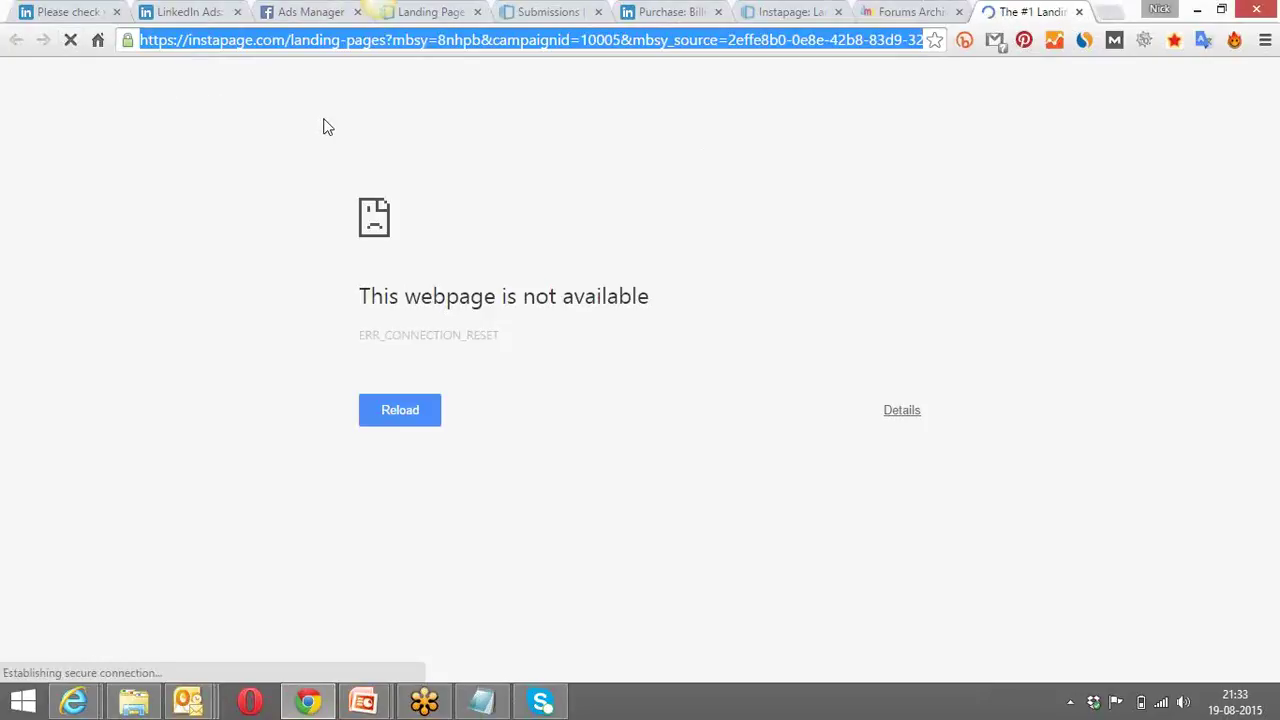
click(612, 38)
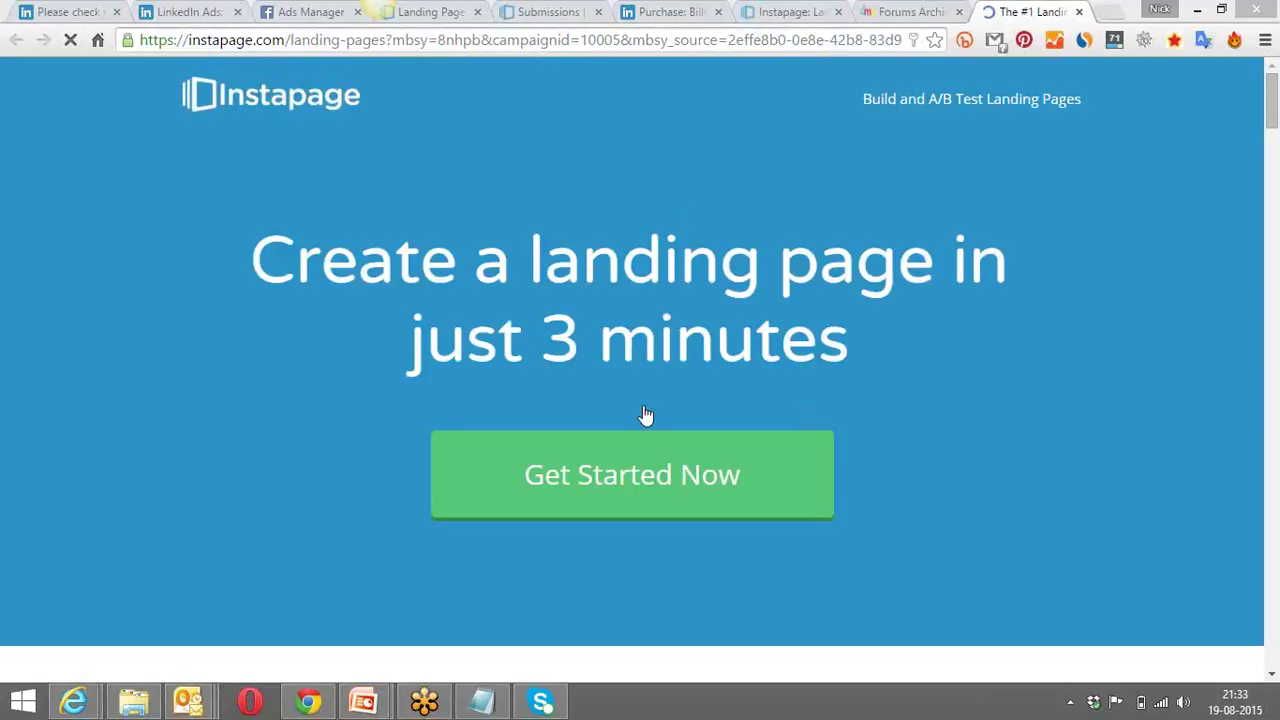
click(622, 474)
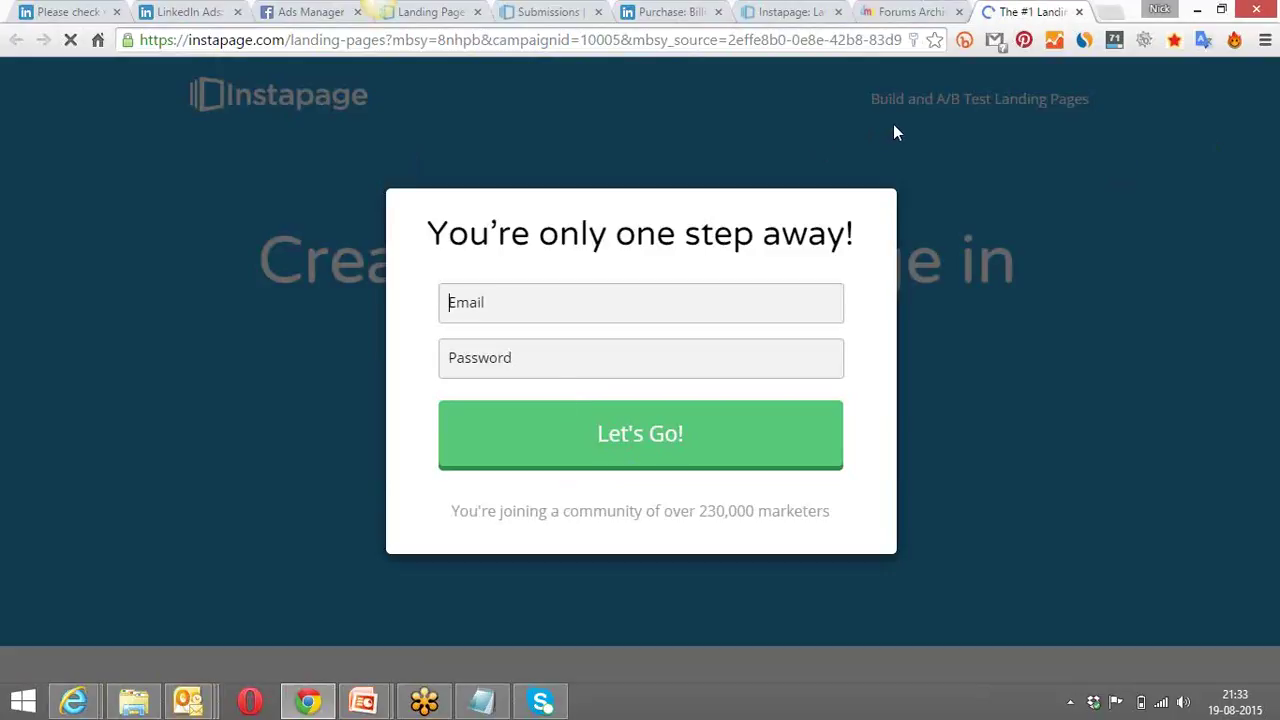
click(783, 12)
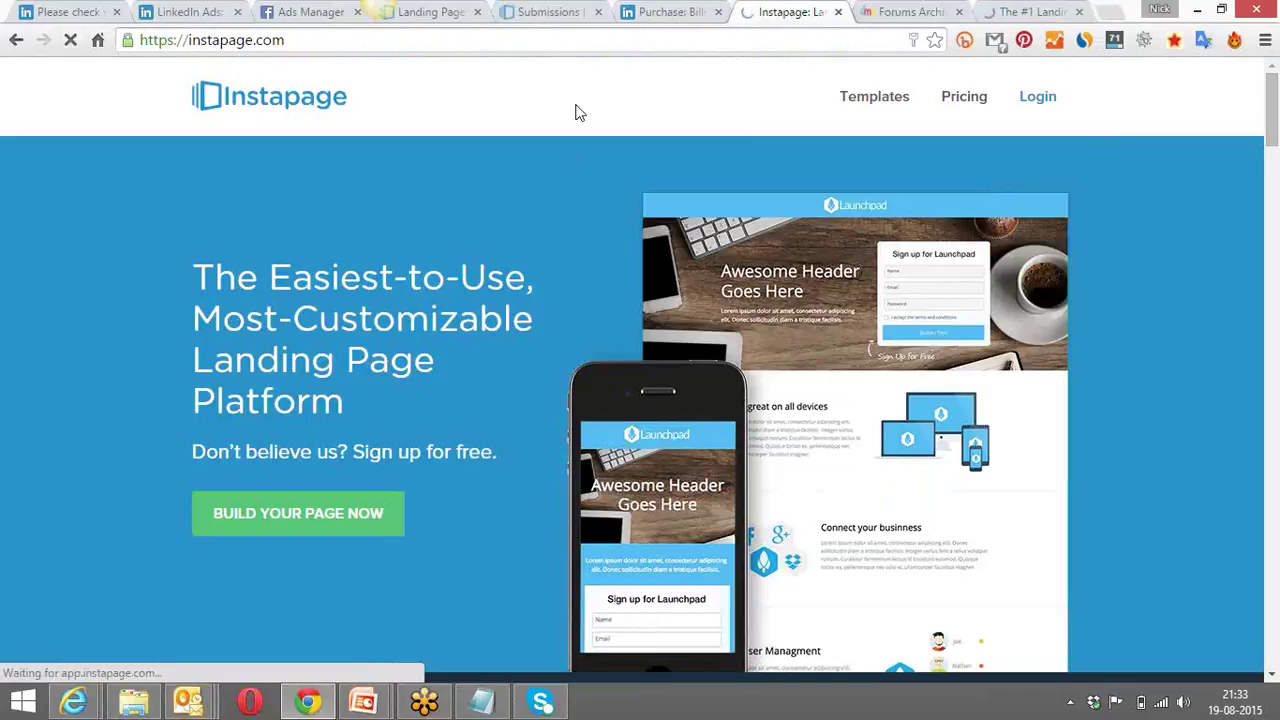
Step: Close the form Submissions tab
click(545, 13)
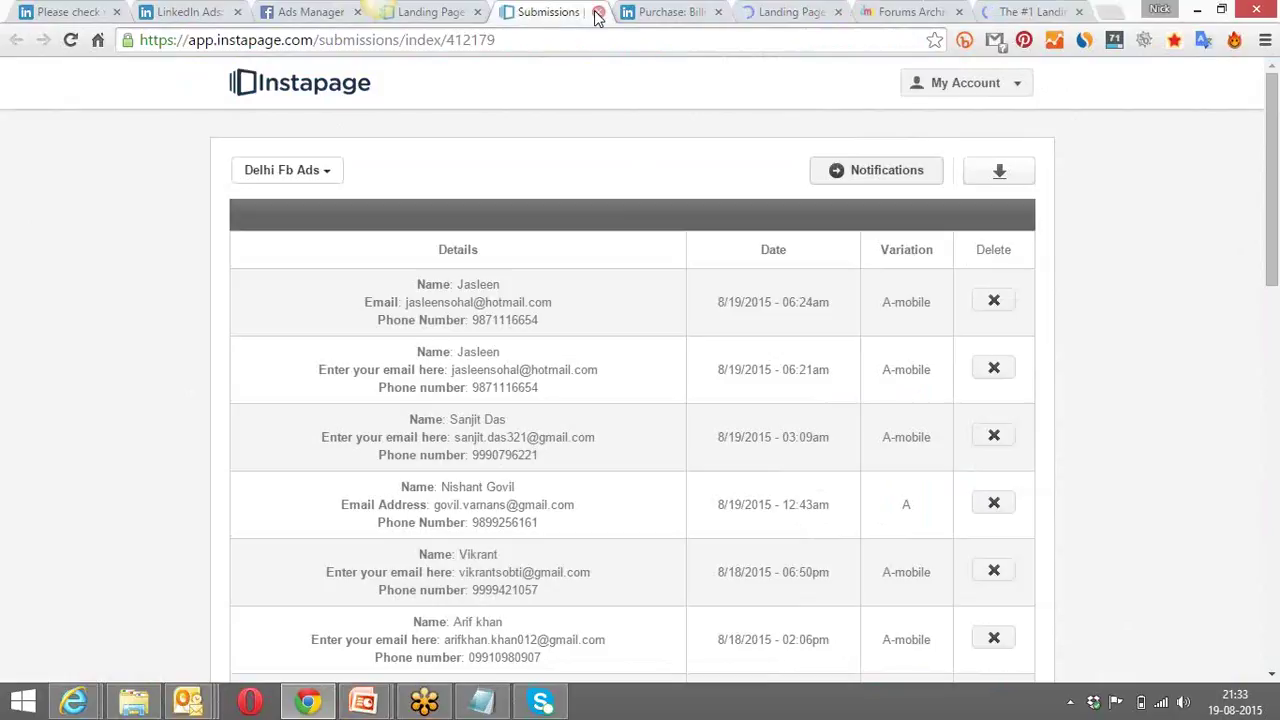
click(598, 12)
click(458, 10)
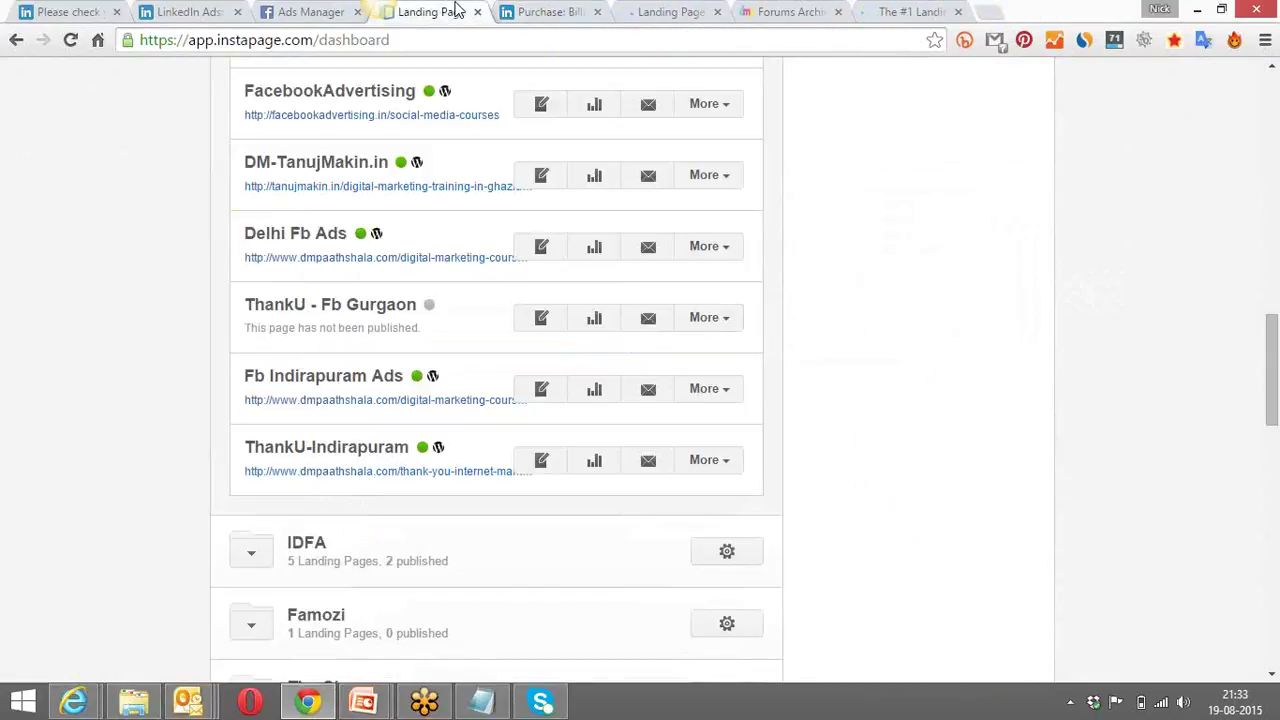
click(477, 12)
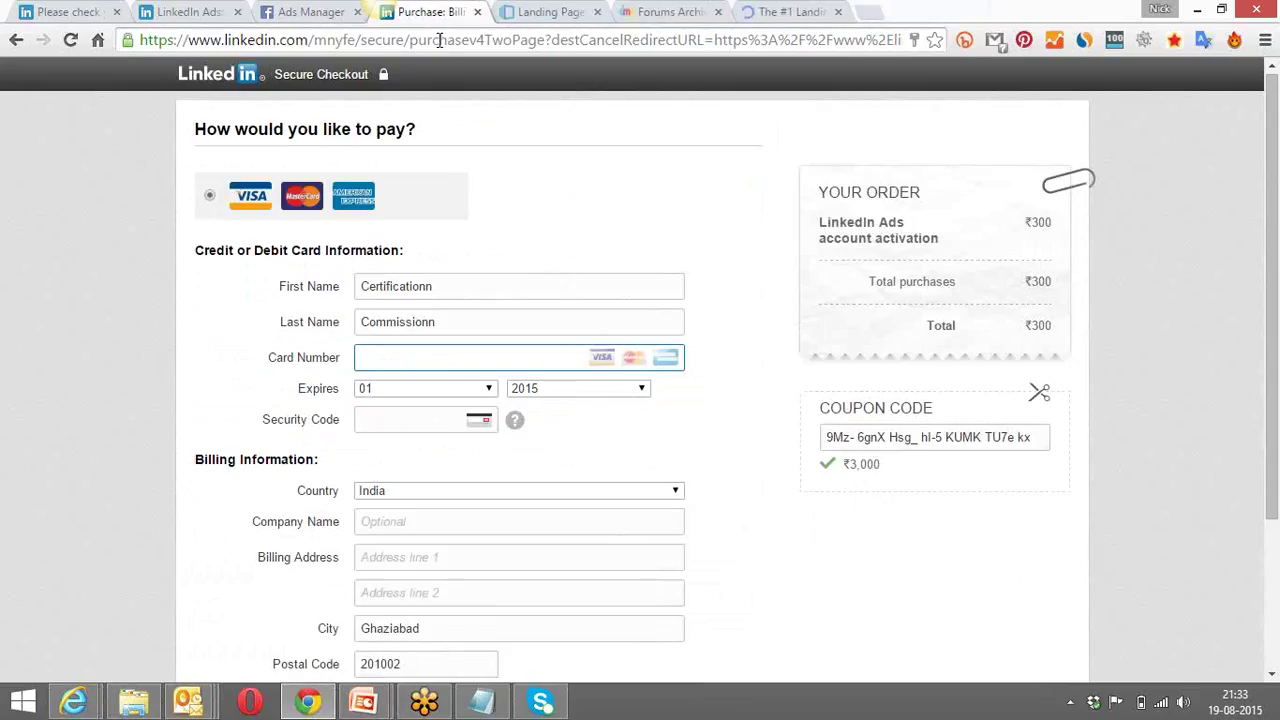
click(549, 11)
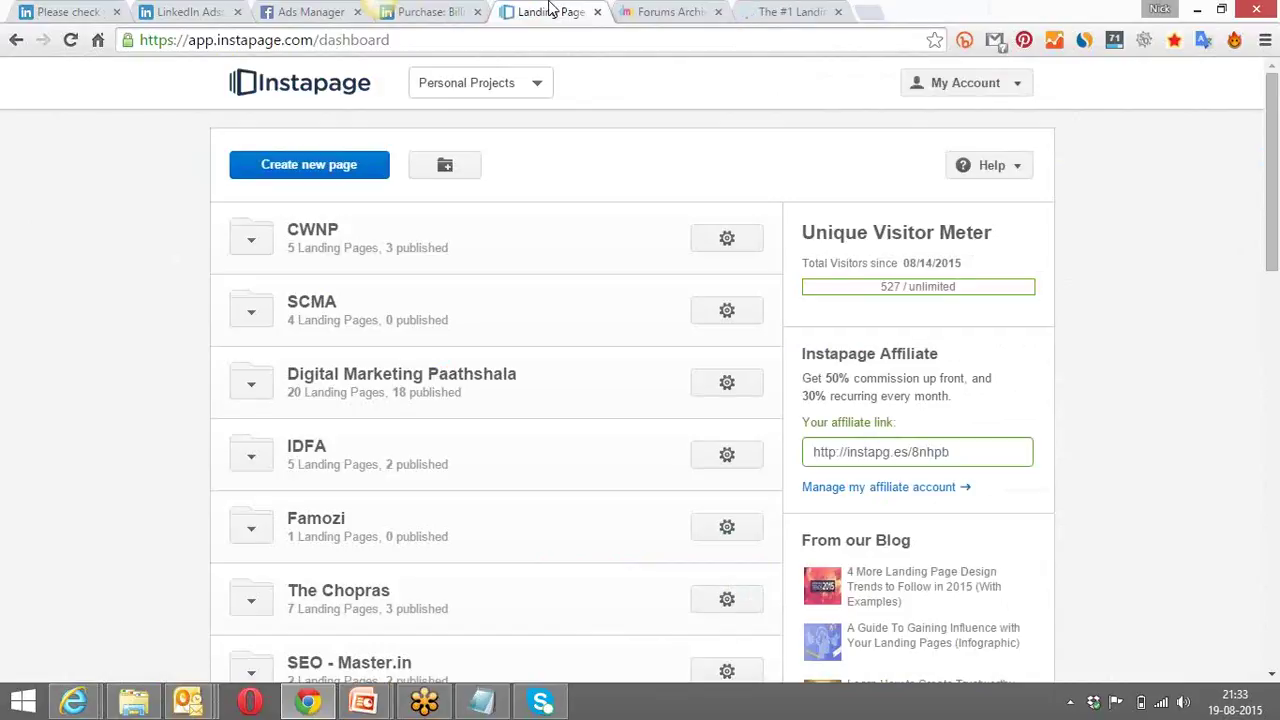
Step: Close the '#1 Landing' signup tab and return to the dashboard listing CWNP, SCMA and DMP folders
click(765, 11)
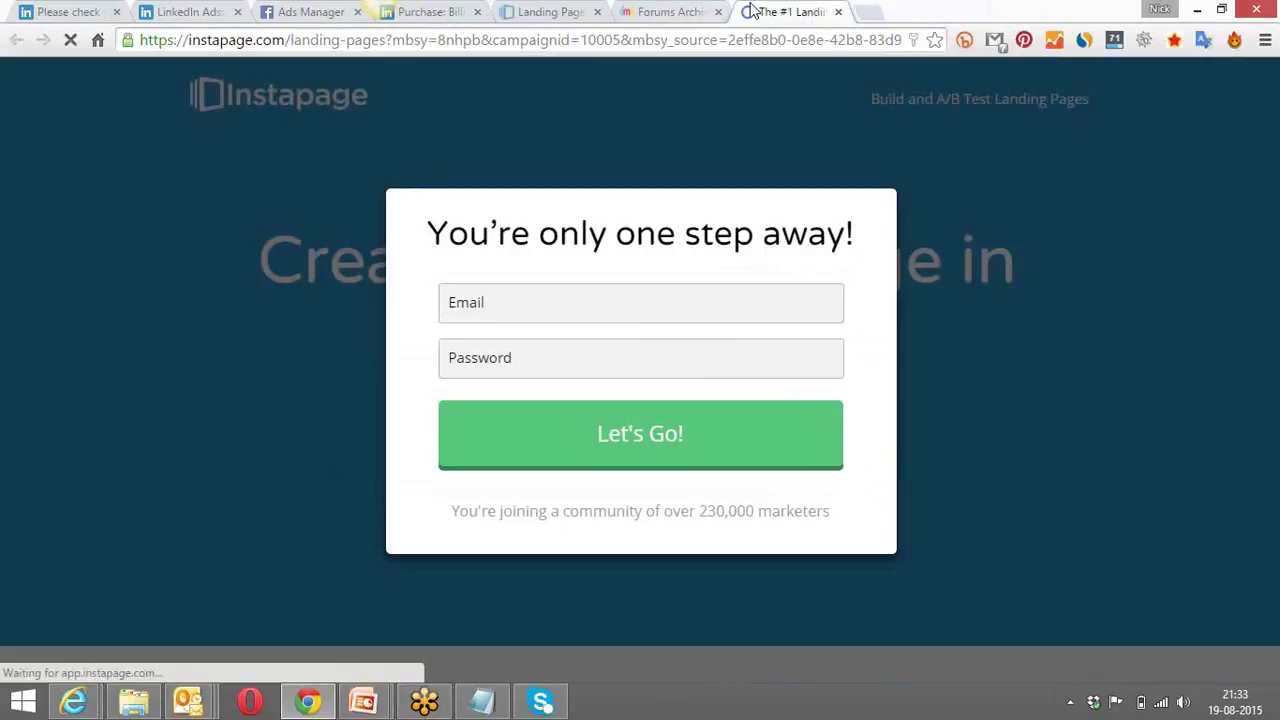
click(838, 12)
click(617, 11)
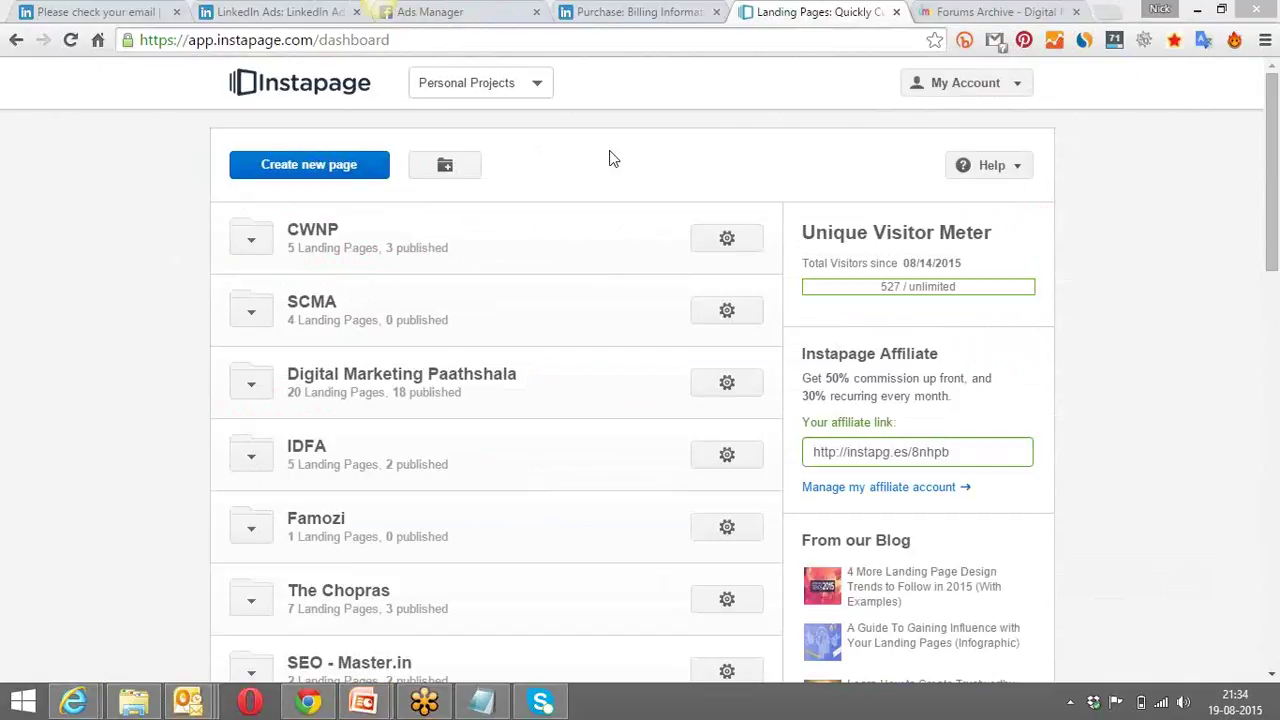
Step: Start a new landing page using the Drag & Drop option to reach the template gallery
click(324, 168)
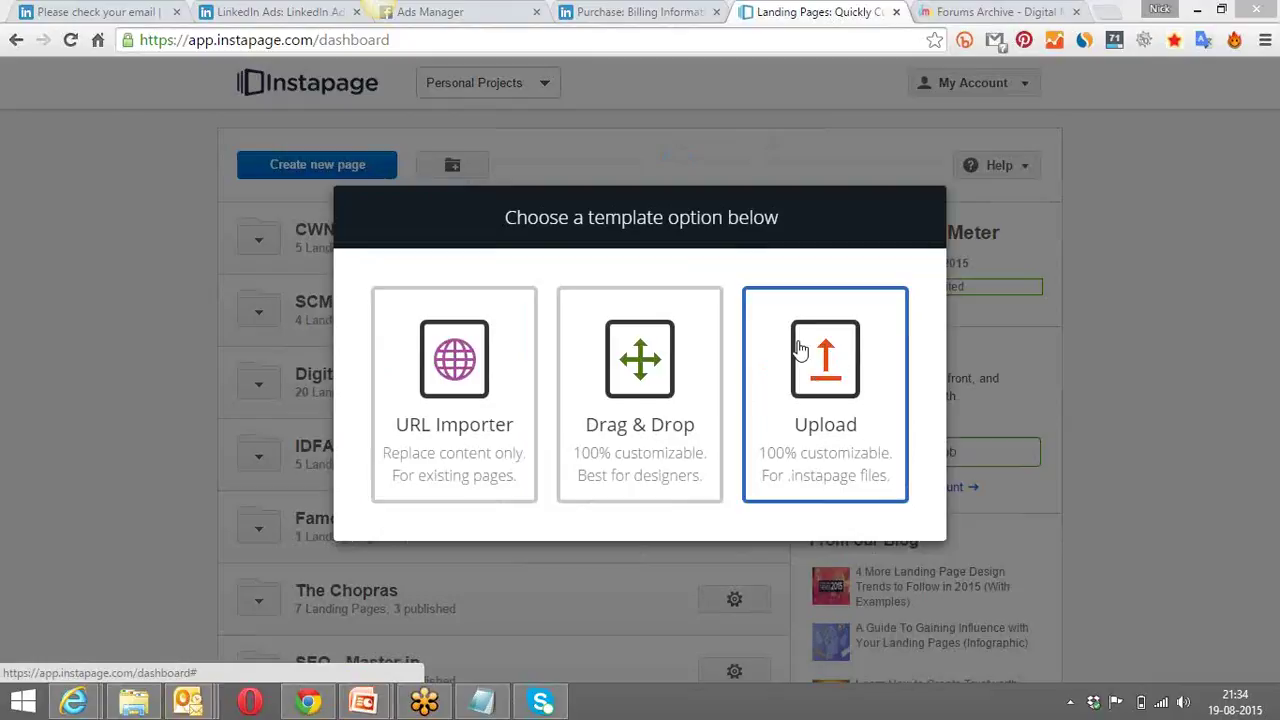
click(632, 368)
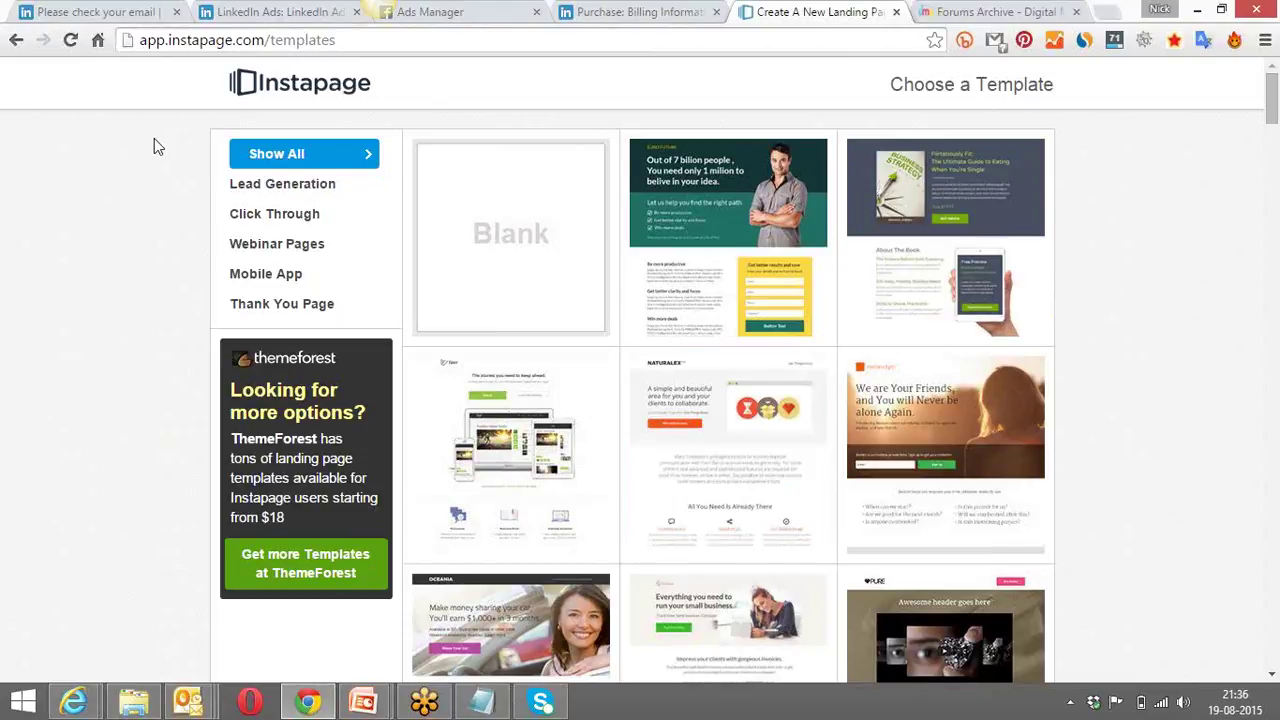
Step: Scroll the template gallery down to the Naturalex 'send and receive money' template
scroll(154, 146, down, 1)
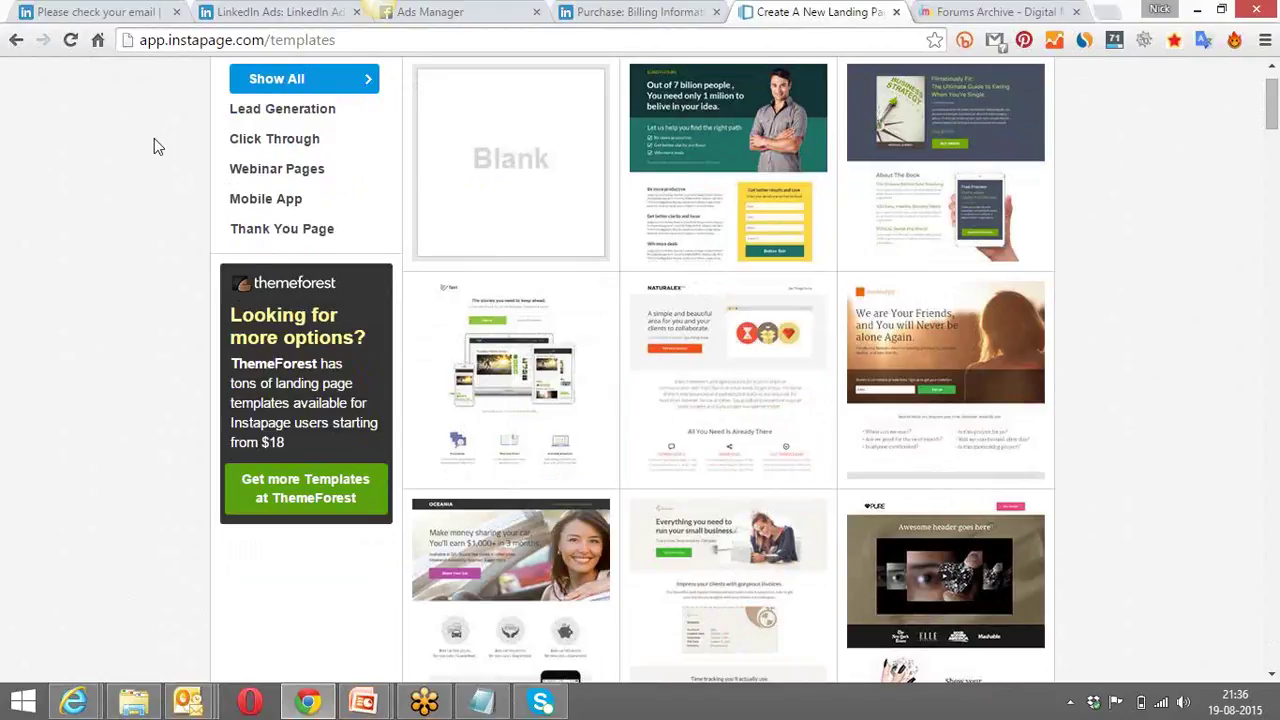
scroll(154, 140, up, 1)
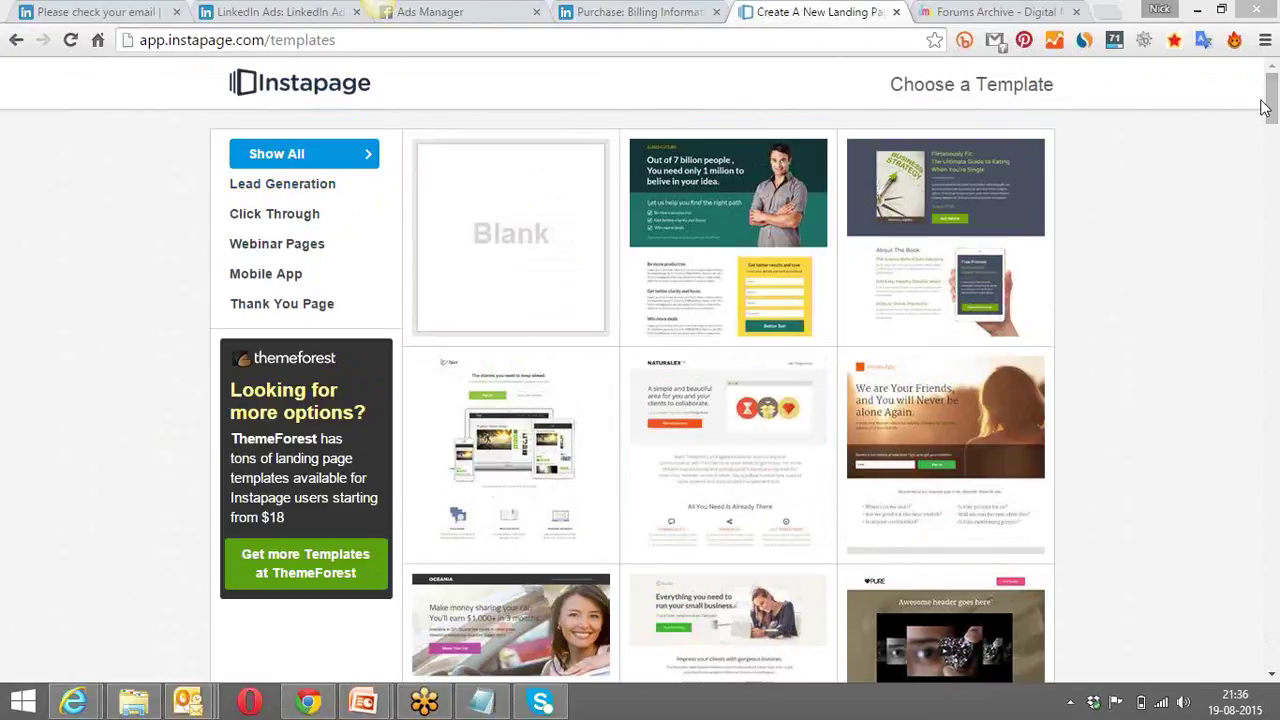
drag(1273, 100, 1273, 132)
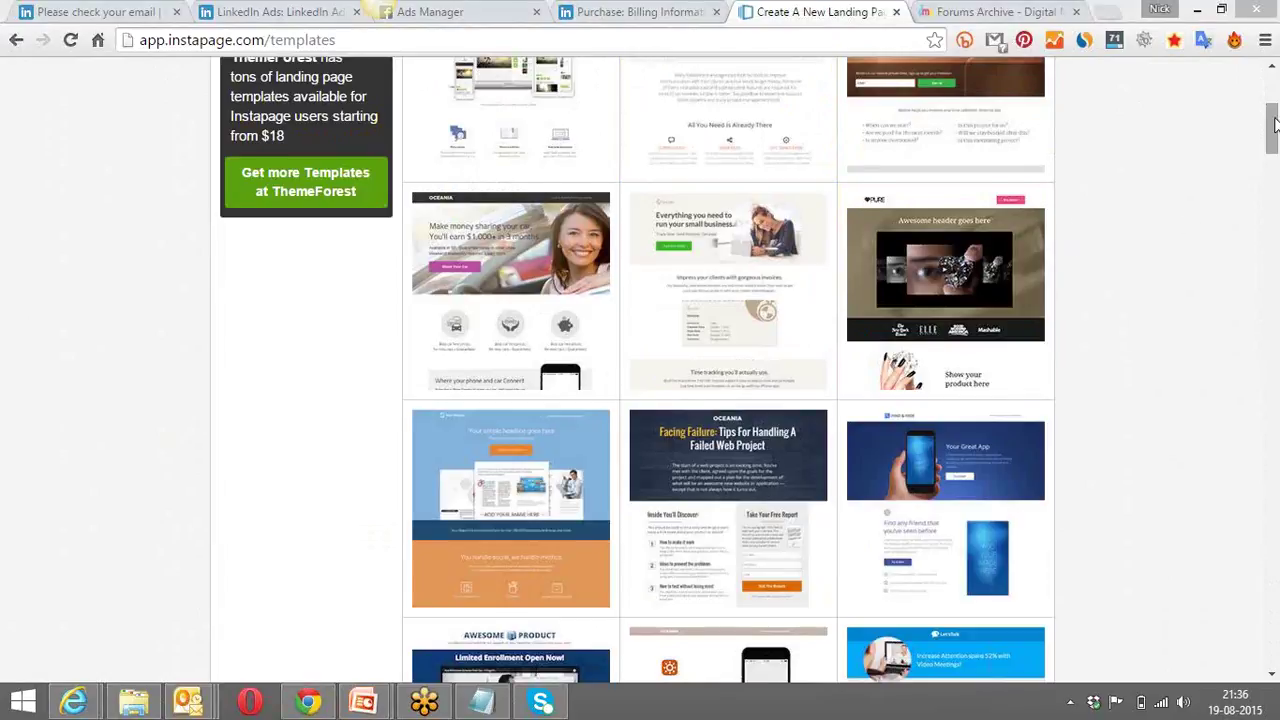
drag(1273, 122, 1273, 150)
drag(1274, 157, 1274, 177)
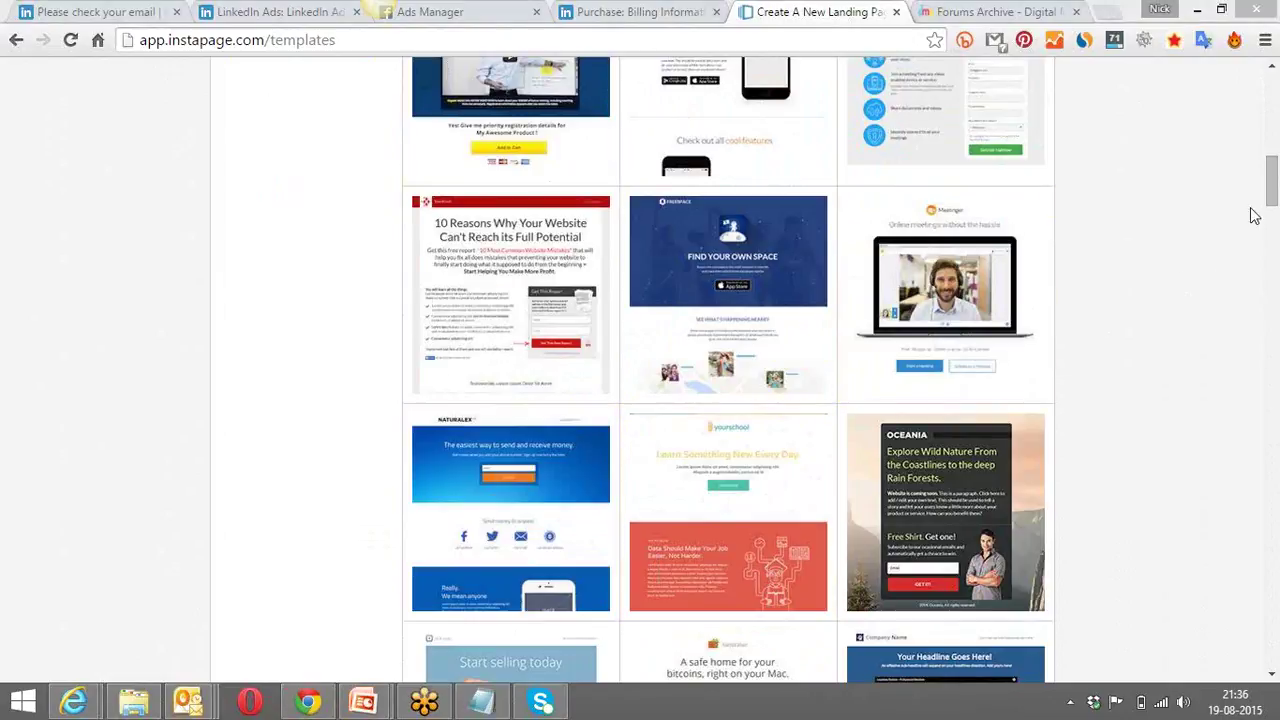
drag(1274, 195, 1275, 205)
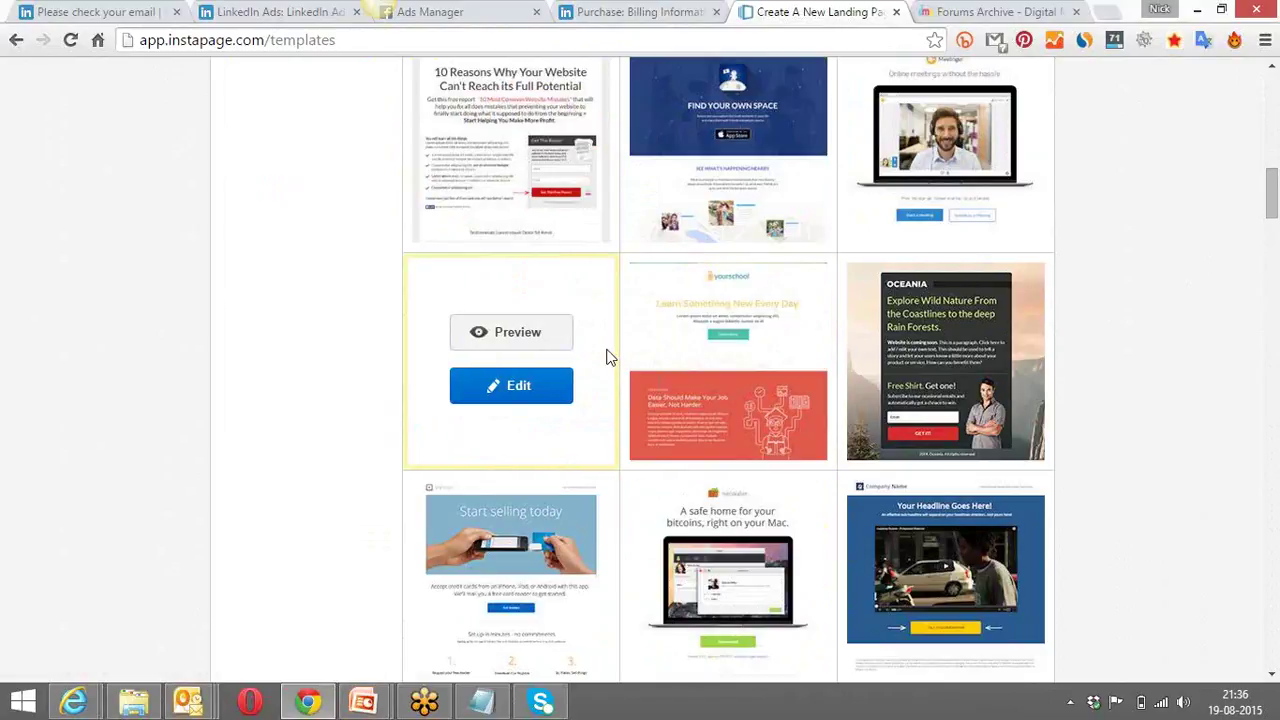
Step: Open the Naturalex template's editor in a new tab and switch to that Instapage - Preview tab
right_click(522, 393)
click(575, 405)
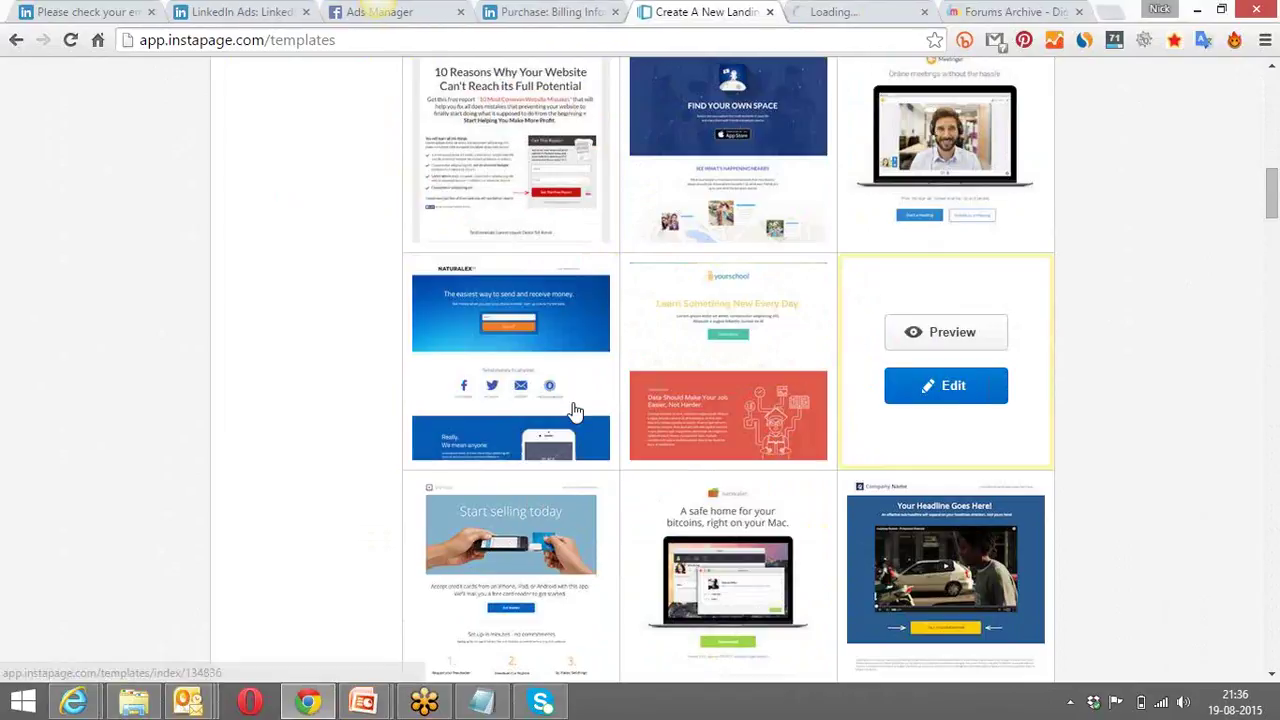
drag(1273, 200, 1272, 254)
mouse_move(945, 170)
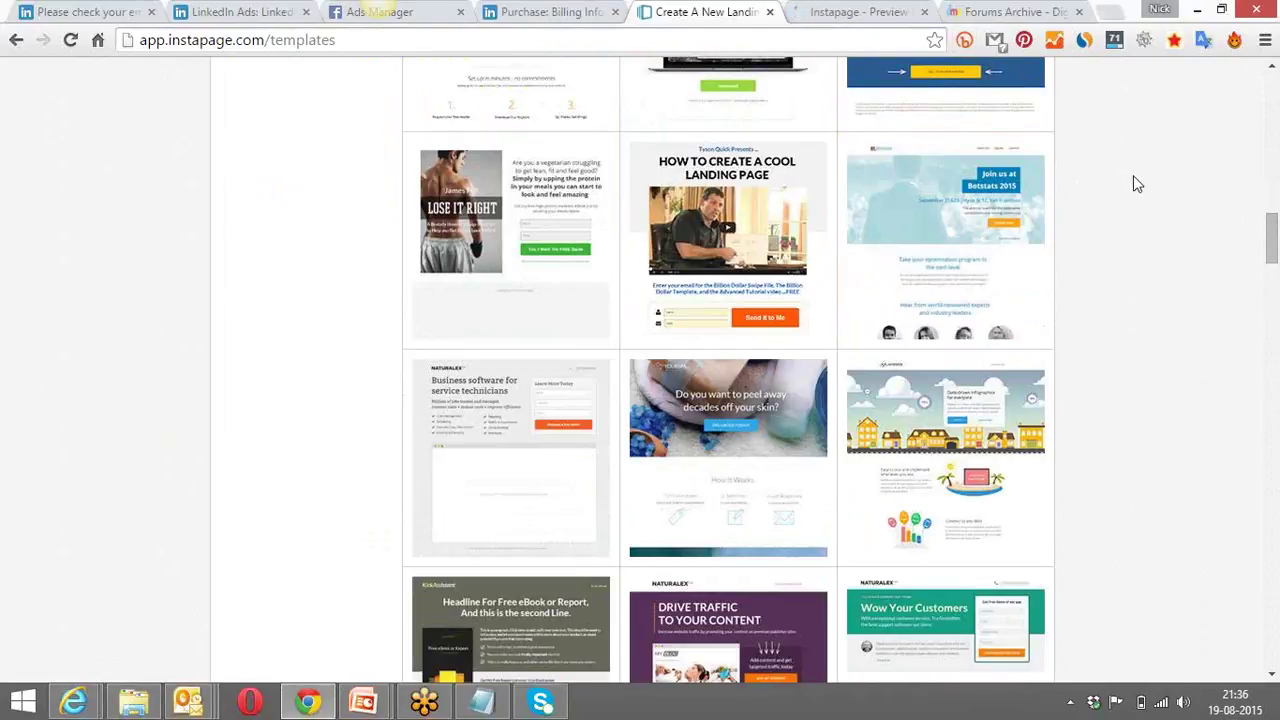
click(830, 11)
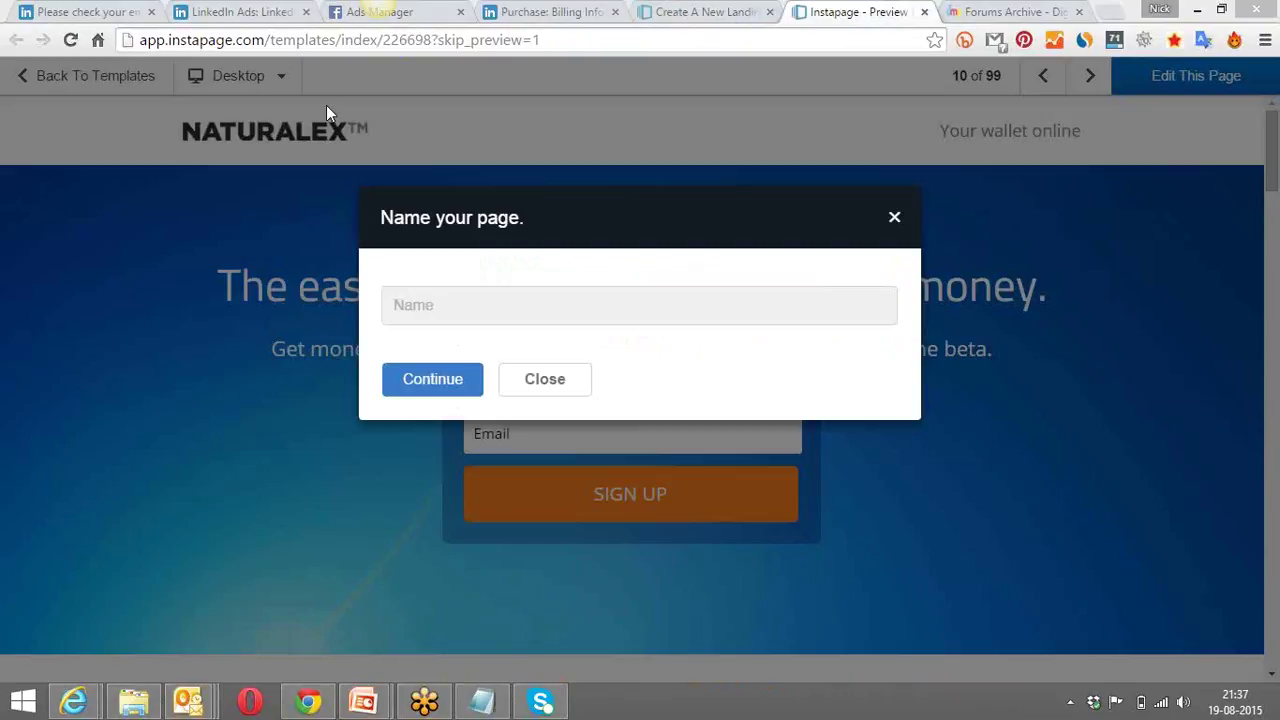
Step: Begin naming the Naturalex page 'DMP - We' in the Name your page field
click(663, 300)
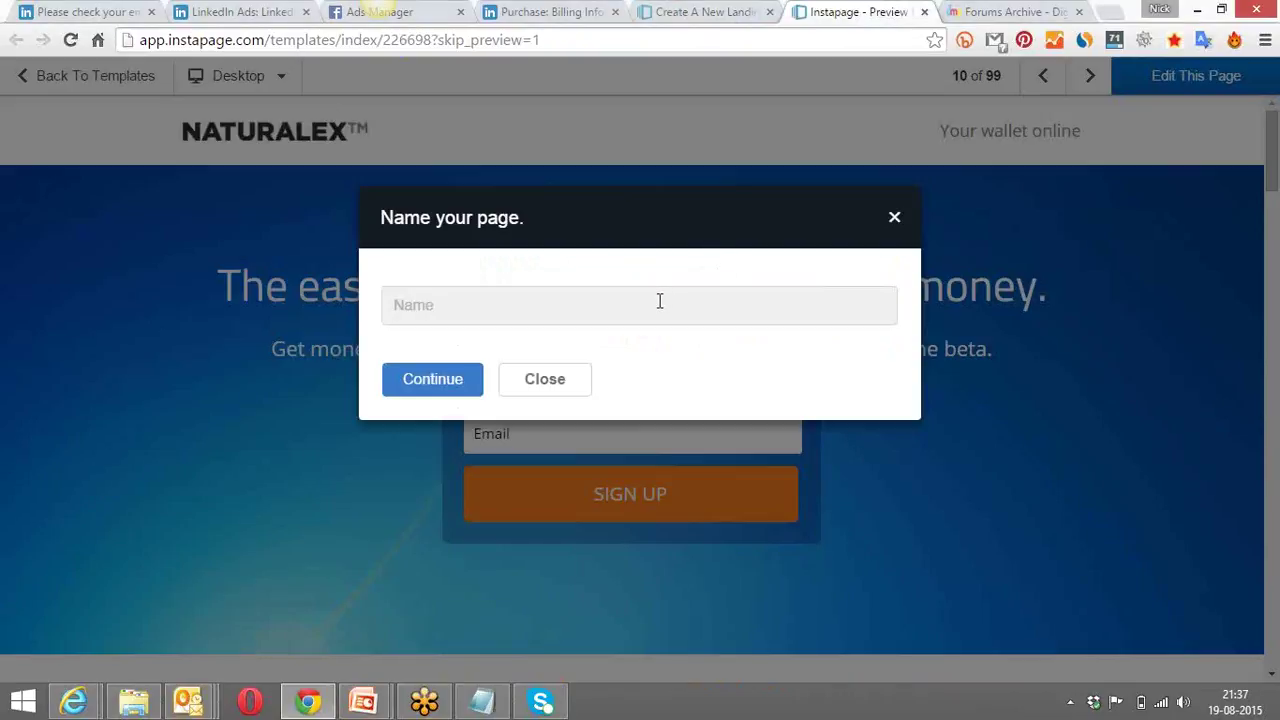
click(660, 301)
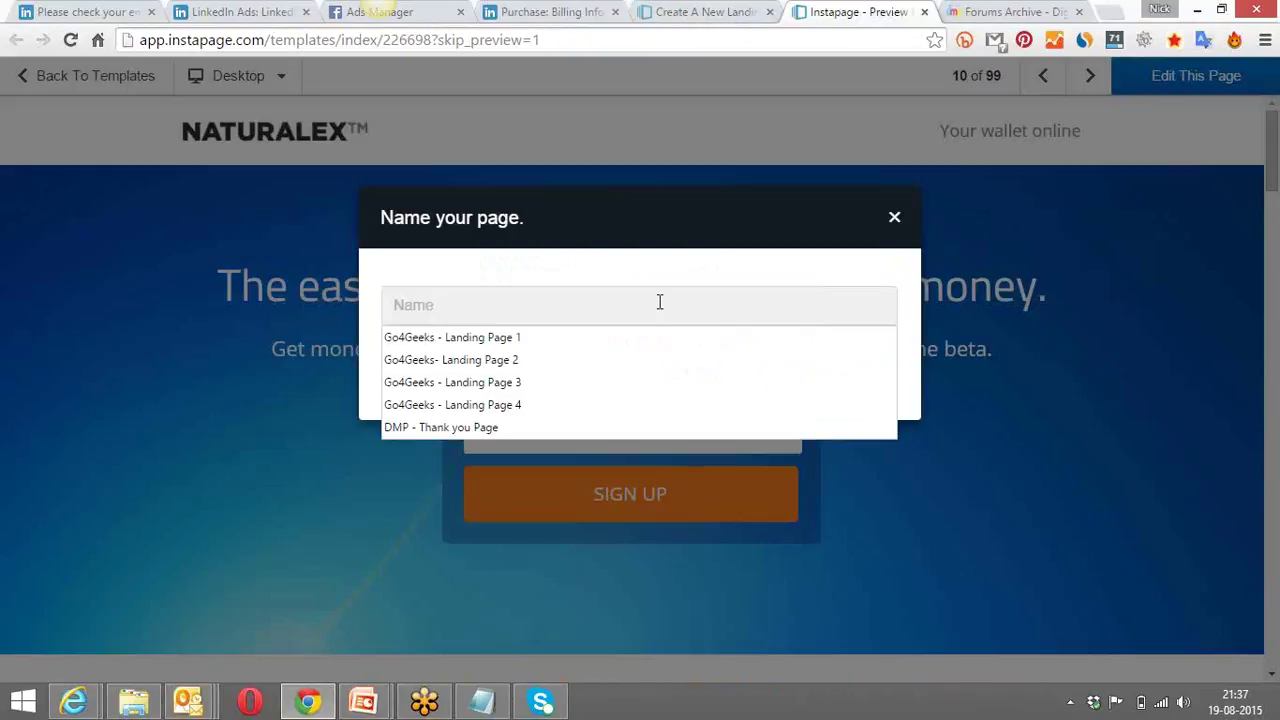
text(DMP)
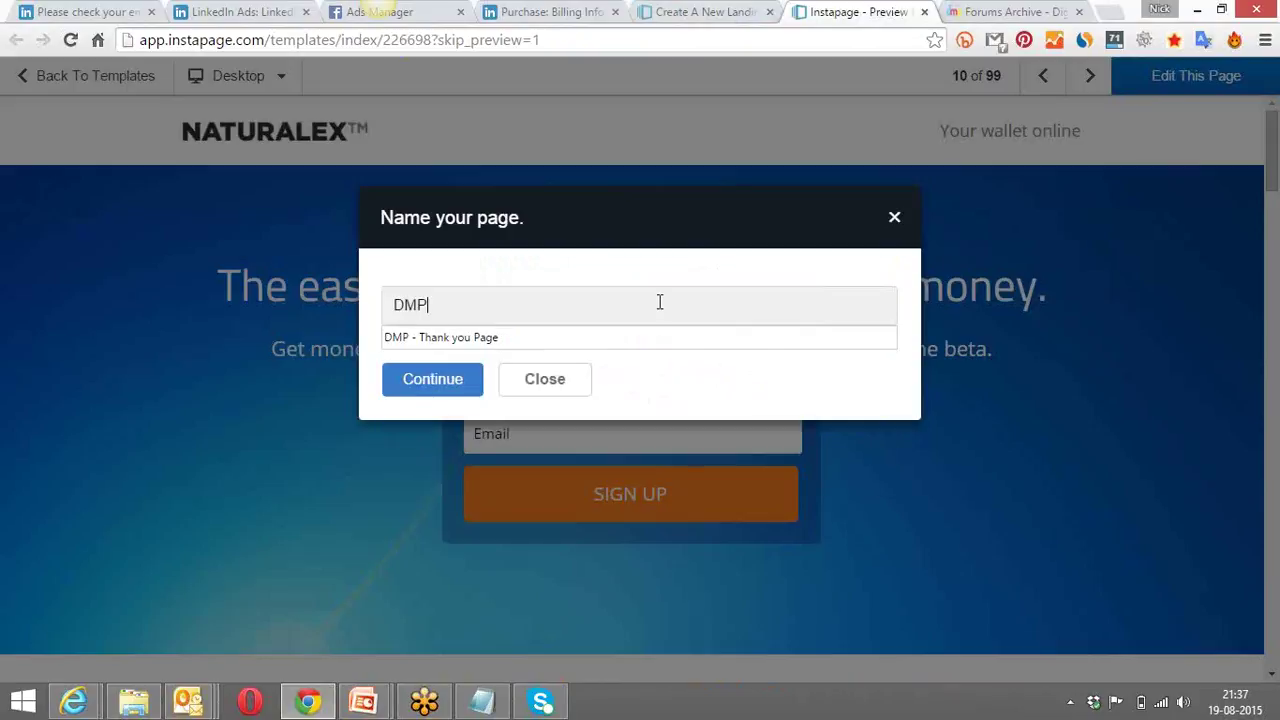
text( - We)
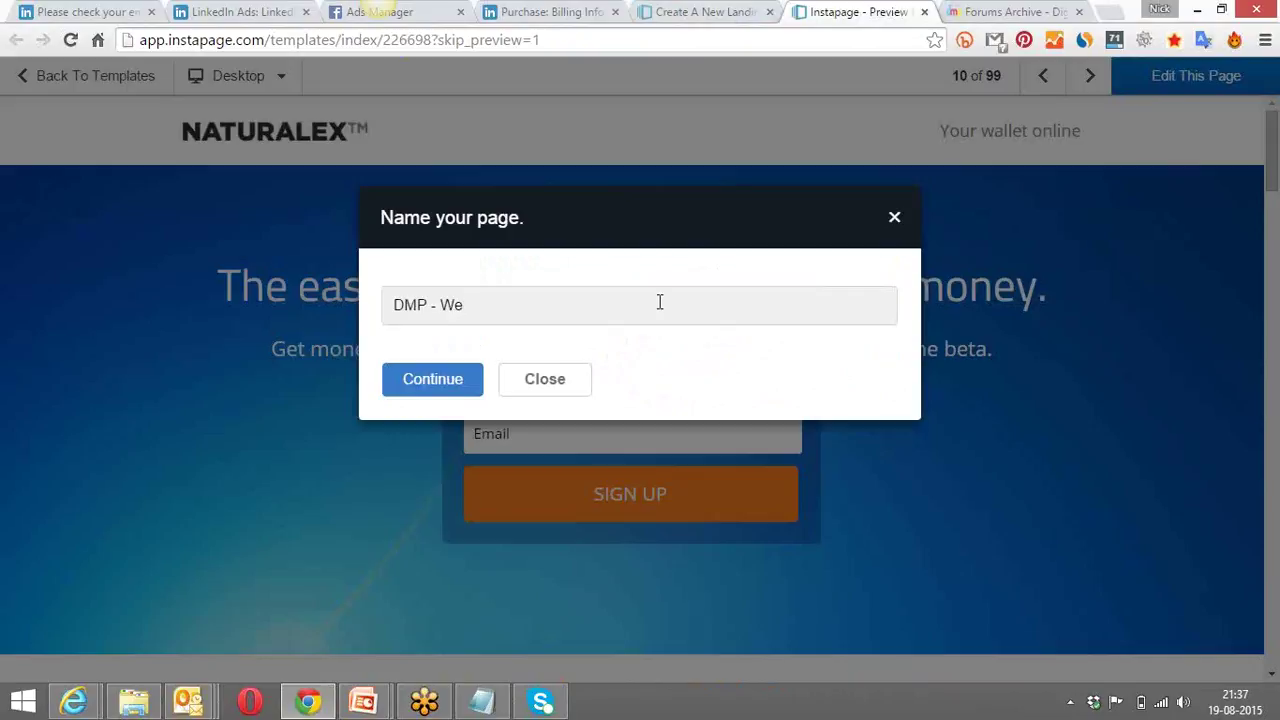
Step: Return to the 'Create A New Landing' gallery tab and scroll back to the top
click(700, 11)
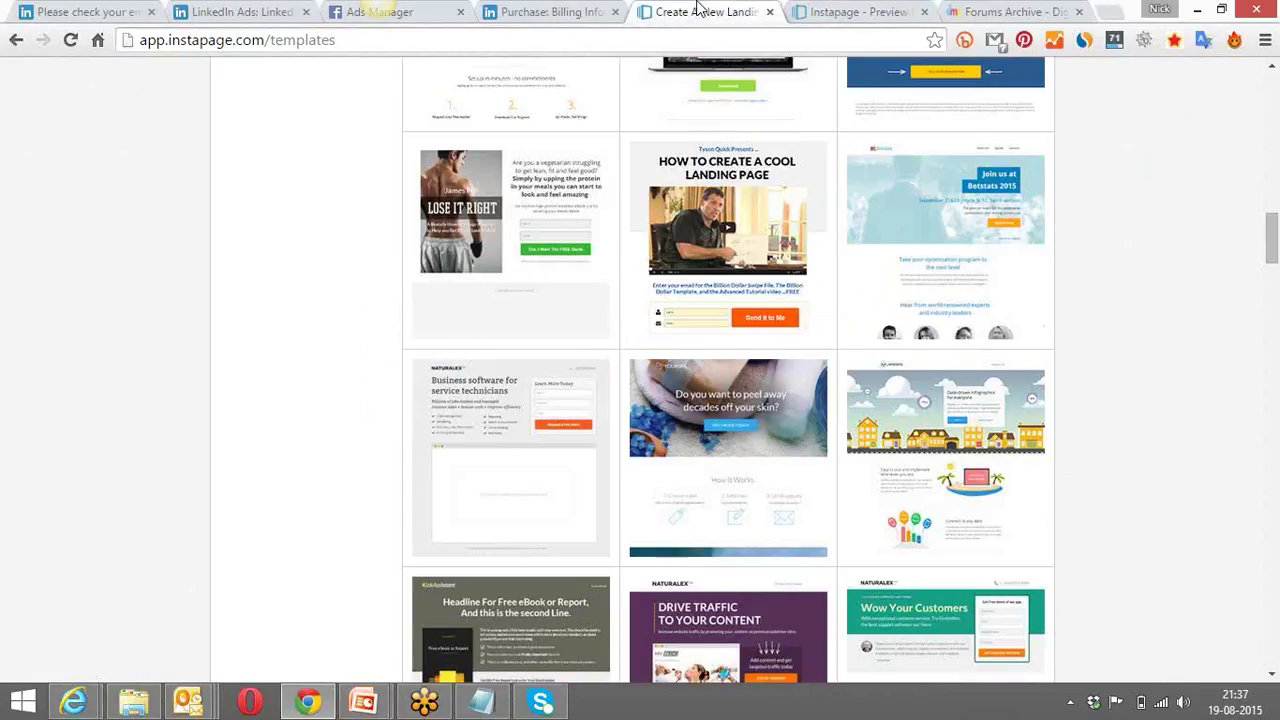
scroll(310, 332, up, 10)
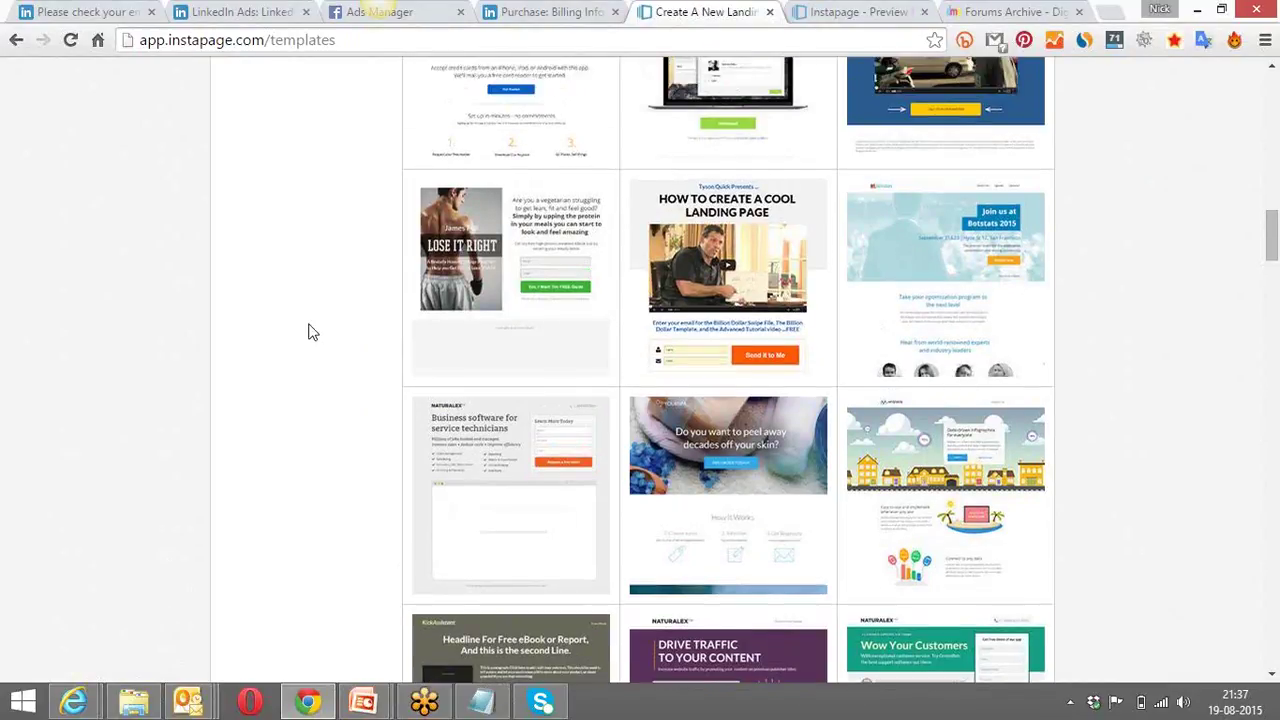
scroll(310, 332, up, 3)
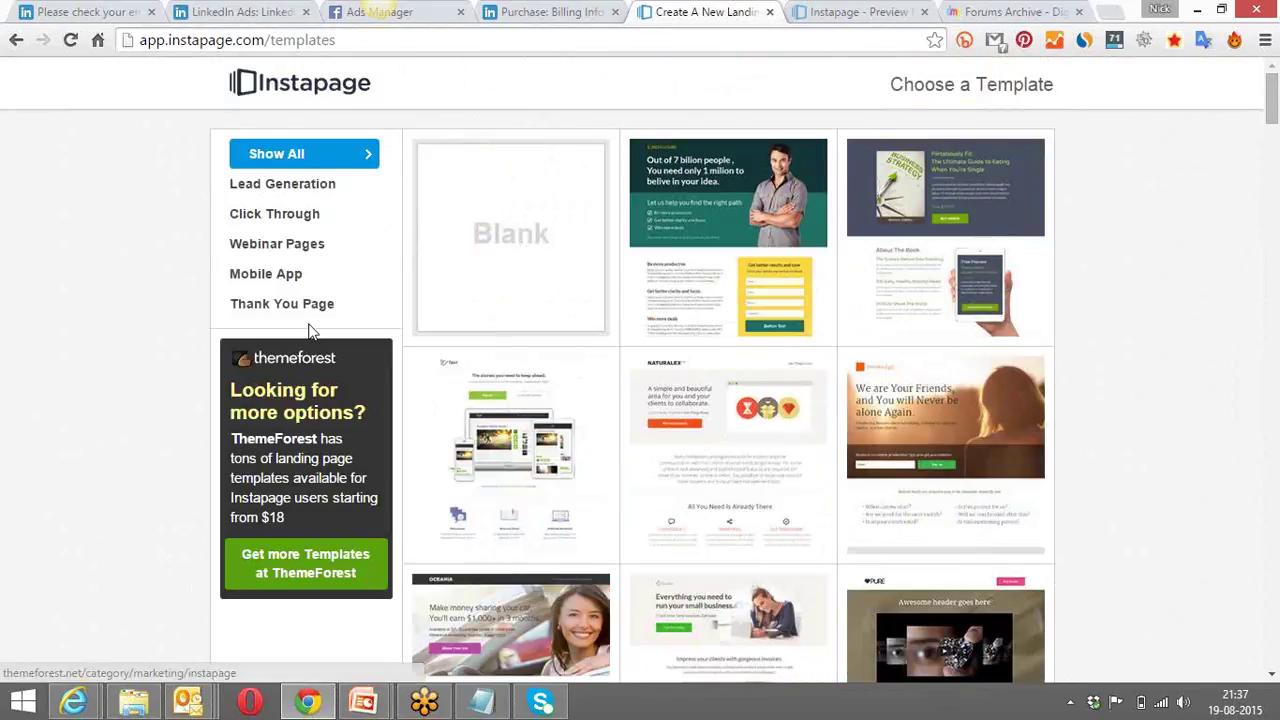
Step: Filter to Webinar Pages, open the Oceania template in a new tab, and close the Naturalex preview
click(295, 248)
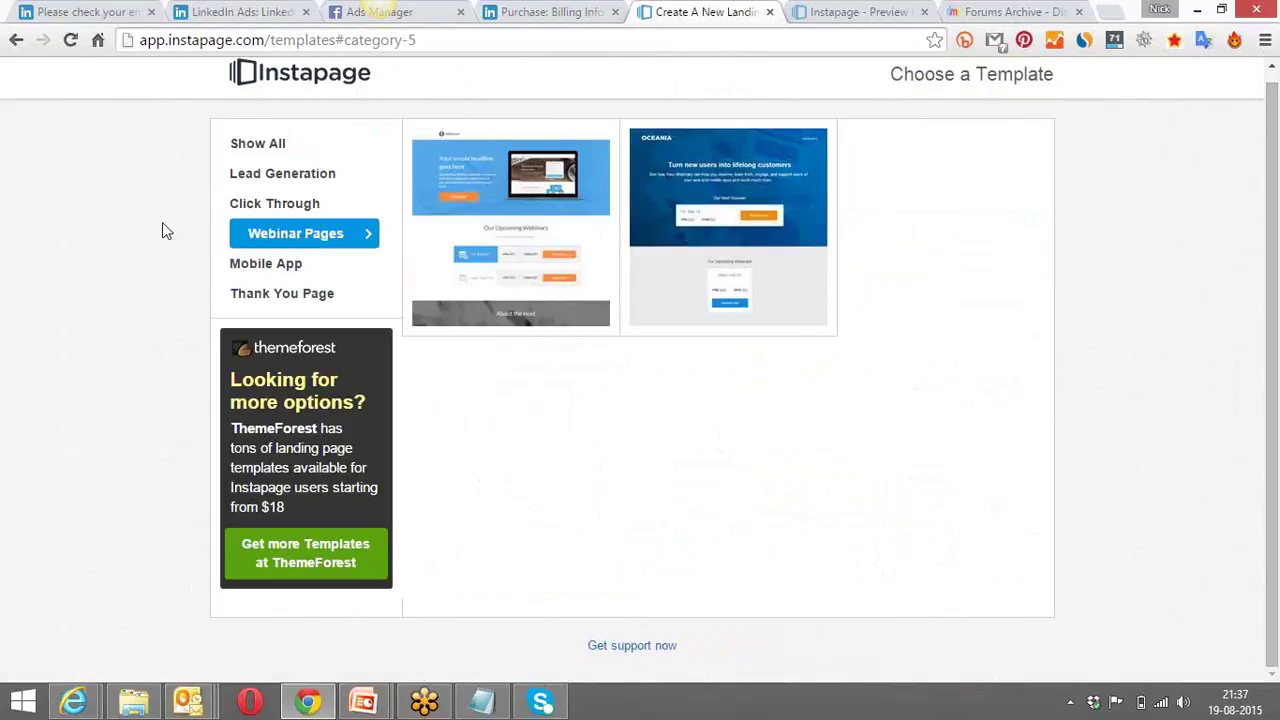
mouse_move(729, 214)
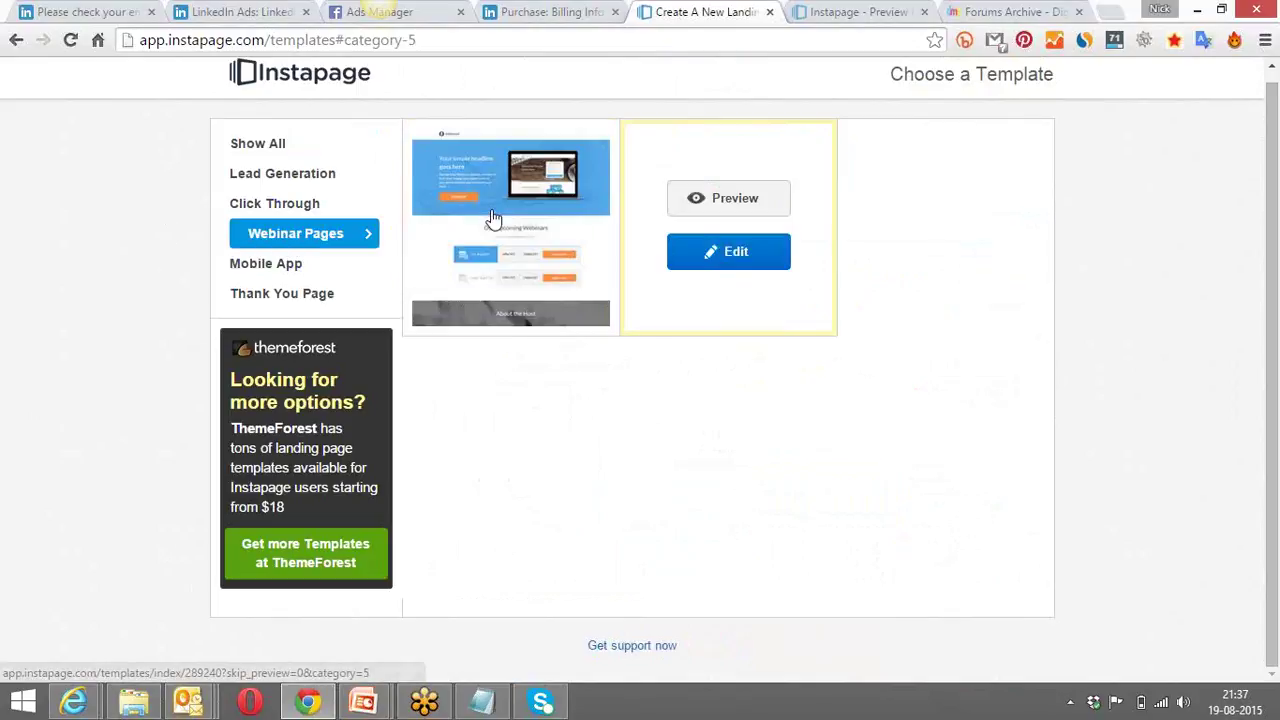
right_click(726, 258)
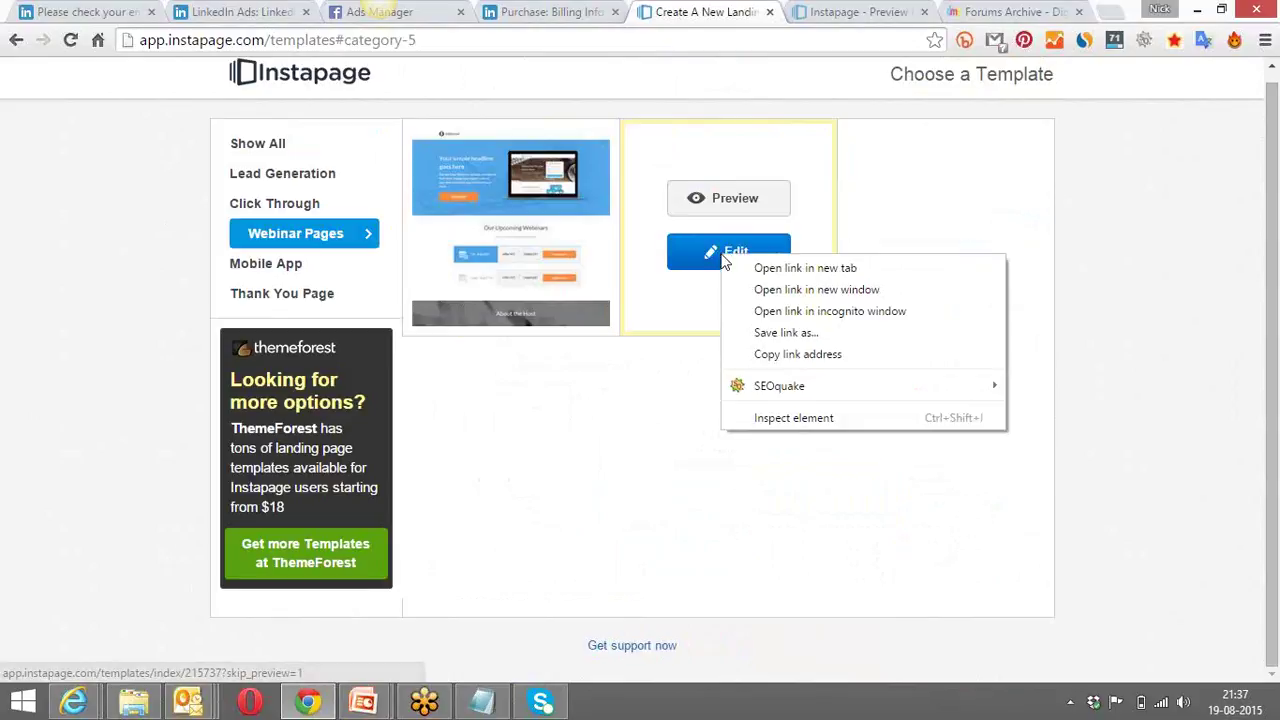
click(769, 272)
click(760, 10)
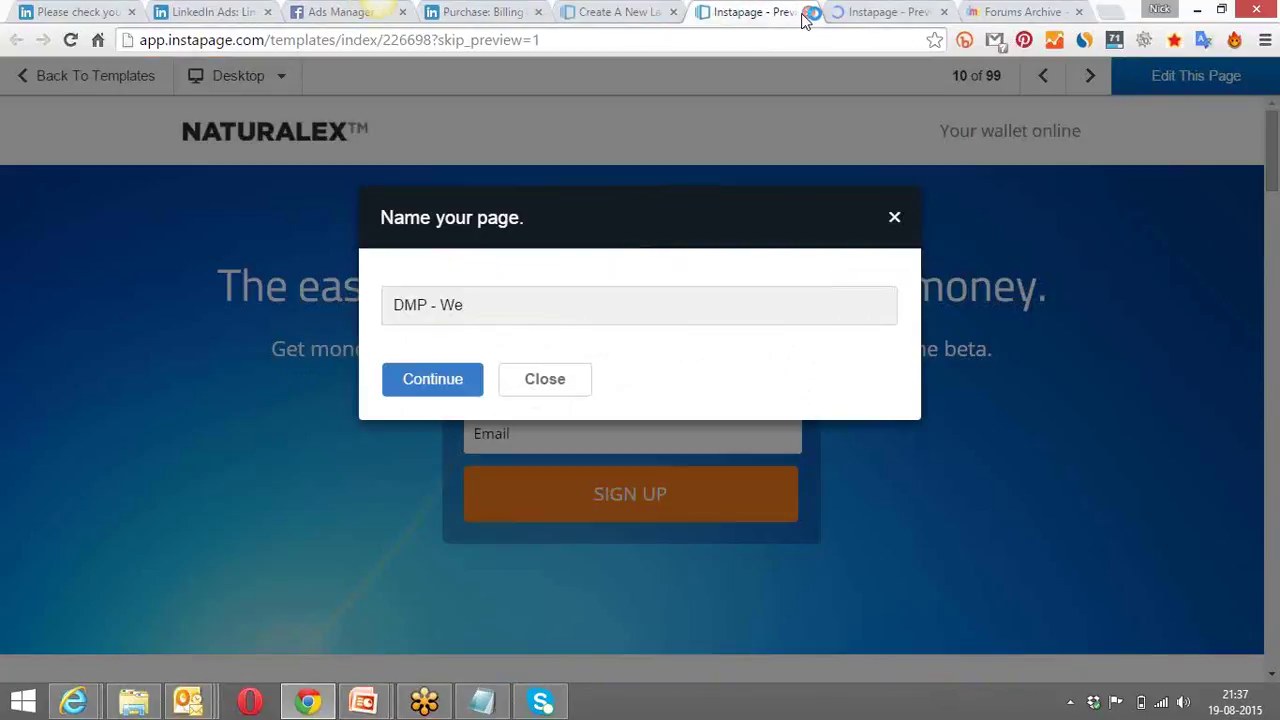
click(808, 12)
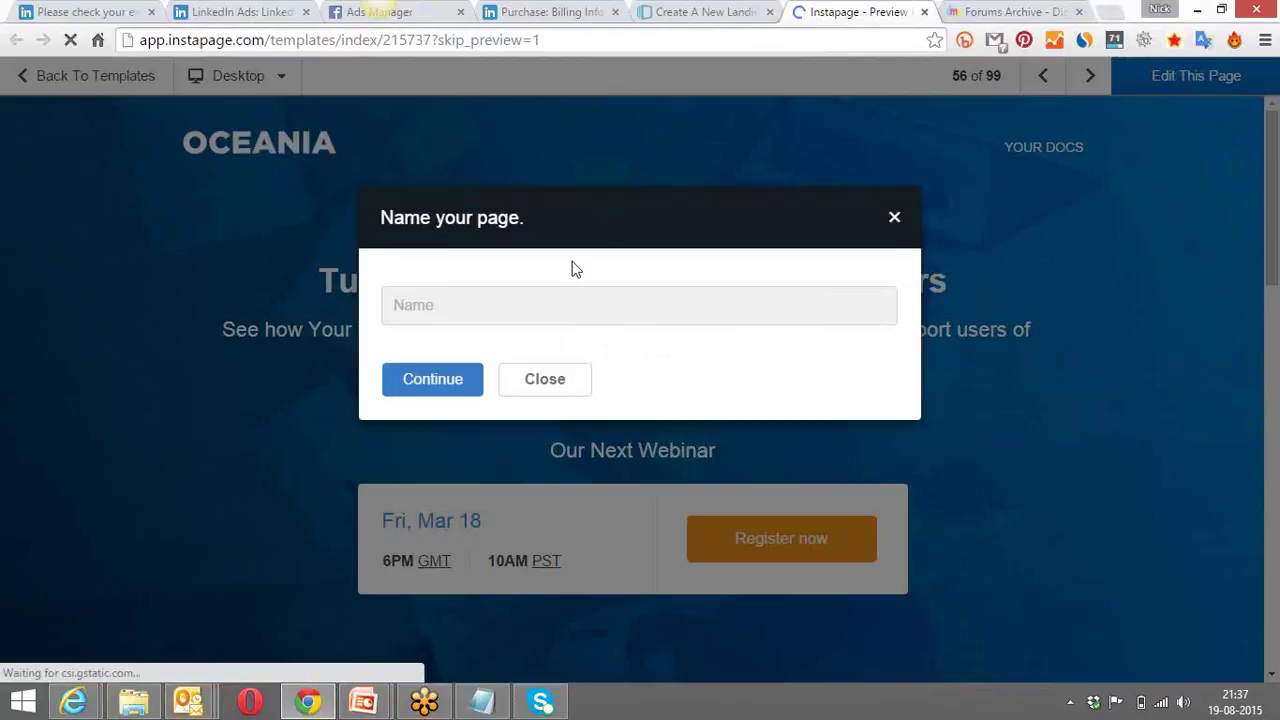
Step: Enter 'DMP -Webinar' as the page name, trim the extra words, and continue
click(565, 304)
text(DMP)
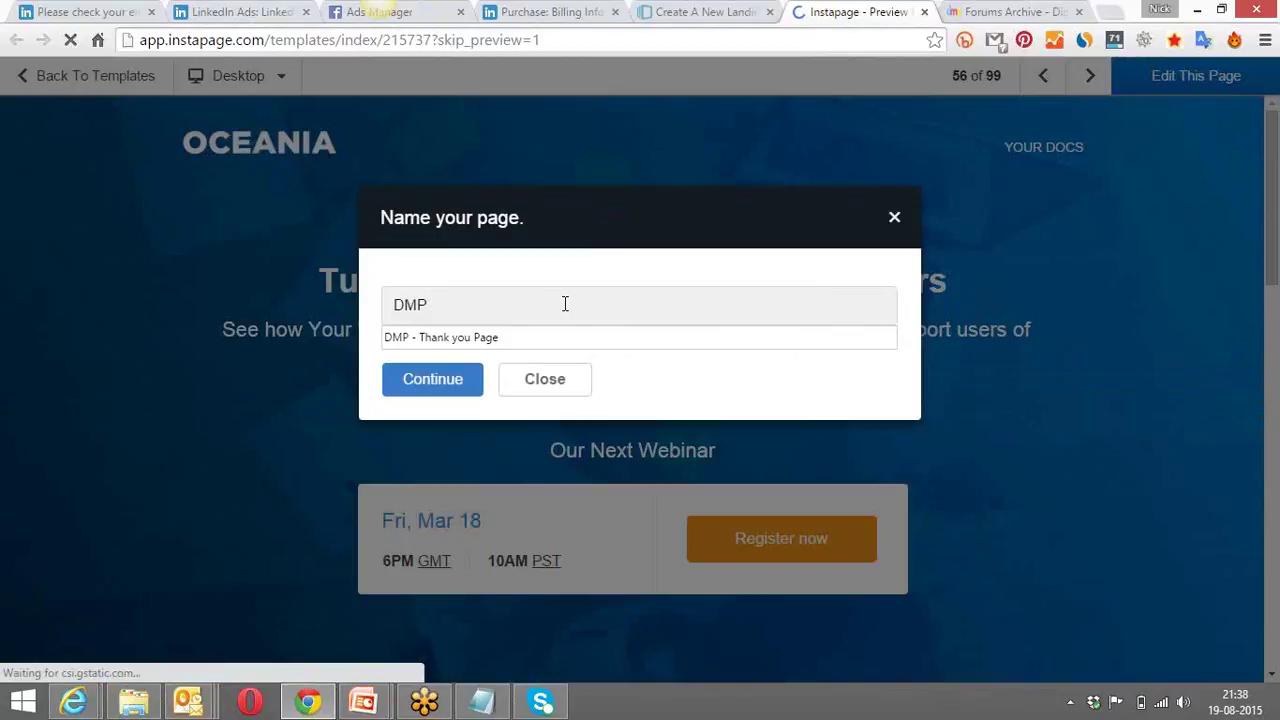
text(-)
text(Webinar )
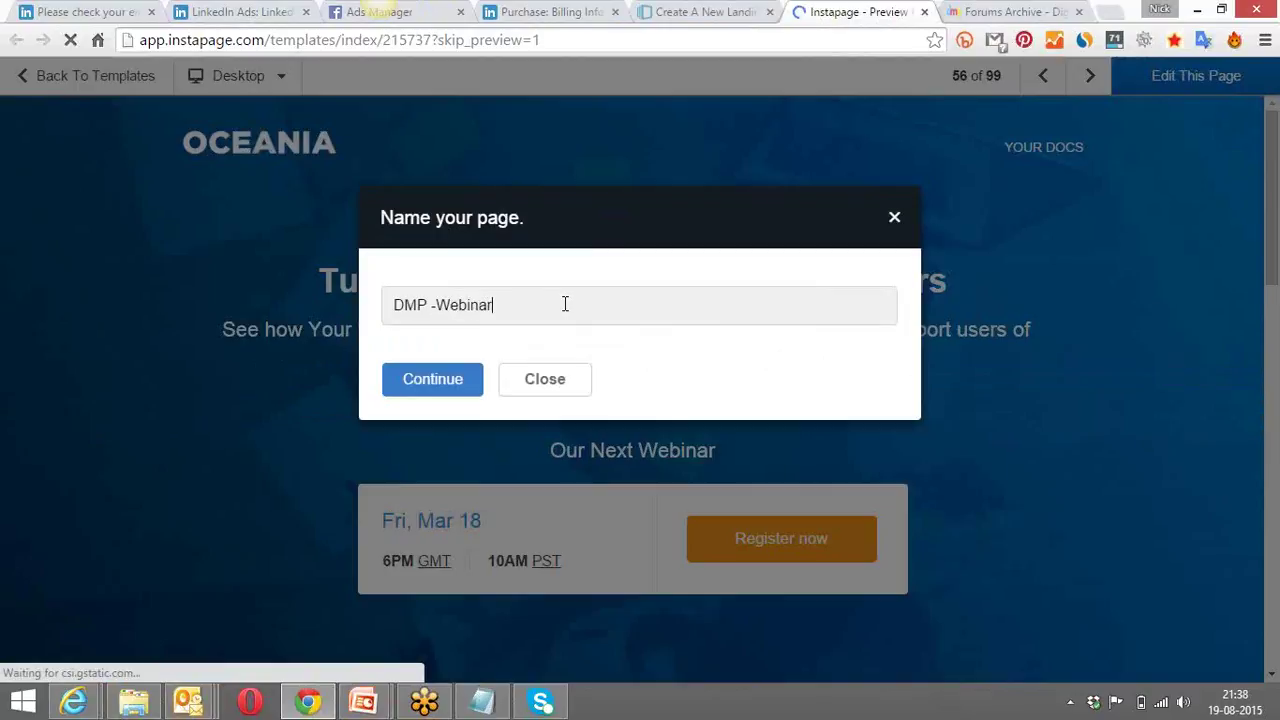
text(- Online)
key(BackSpace)
key(BackSpace)
key(BackSpace)
key(BackSpace)
key(BackSpace)
key(BackSpace)
key(BackSpace)
key(BackSpace)
click(455, 388)
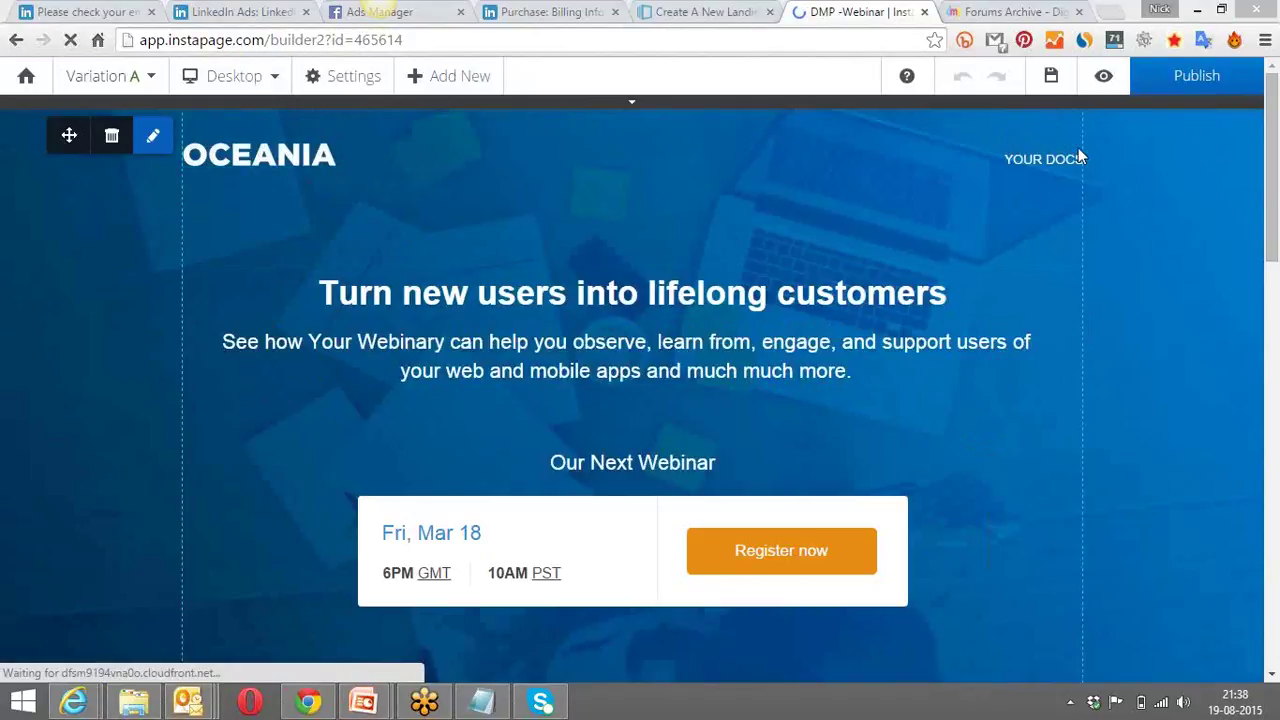
Step: Scroll through the DMP -Webinar page from header to footer and back to the top
scroll(1275, 175, down, 1)
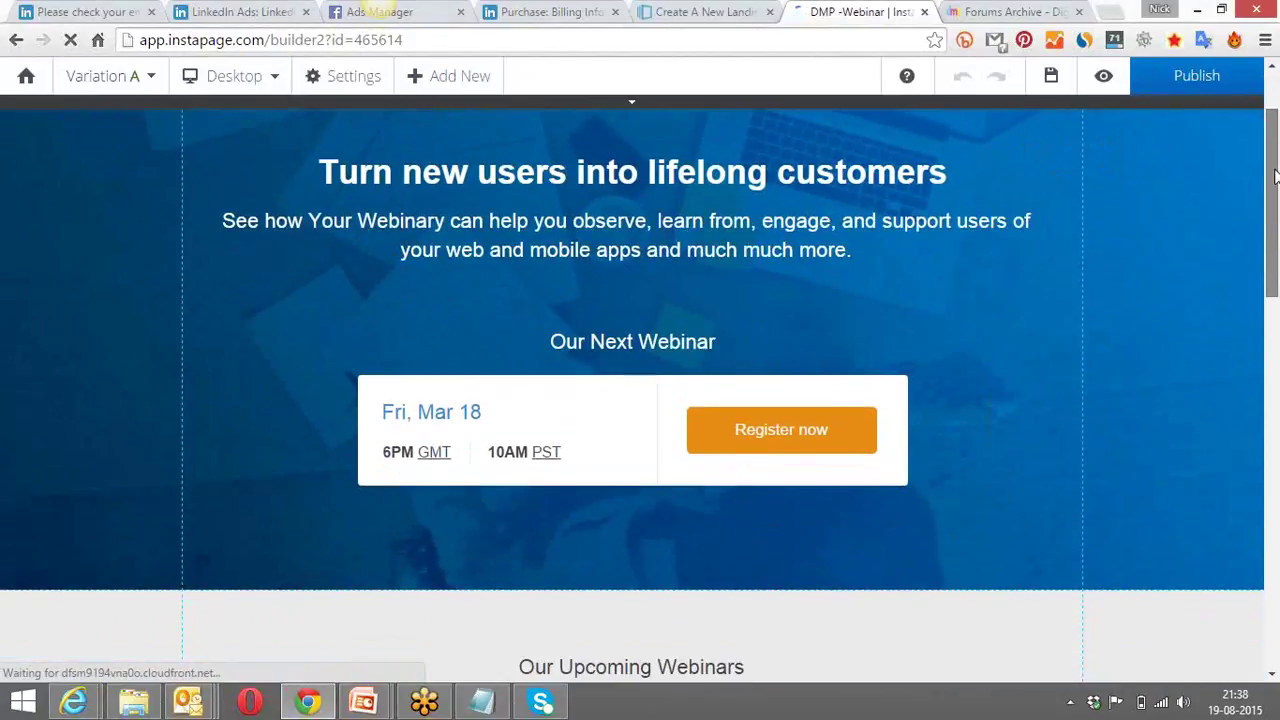
drag(1275, 175, 1275, 548)
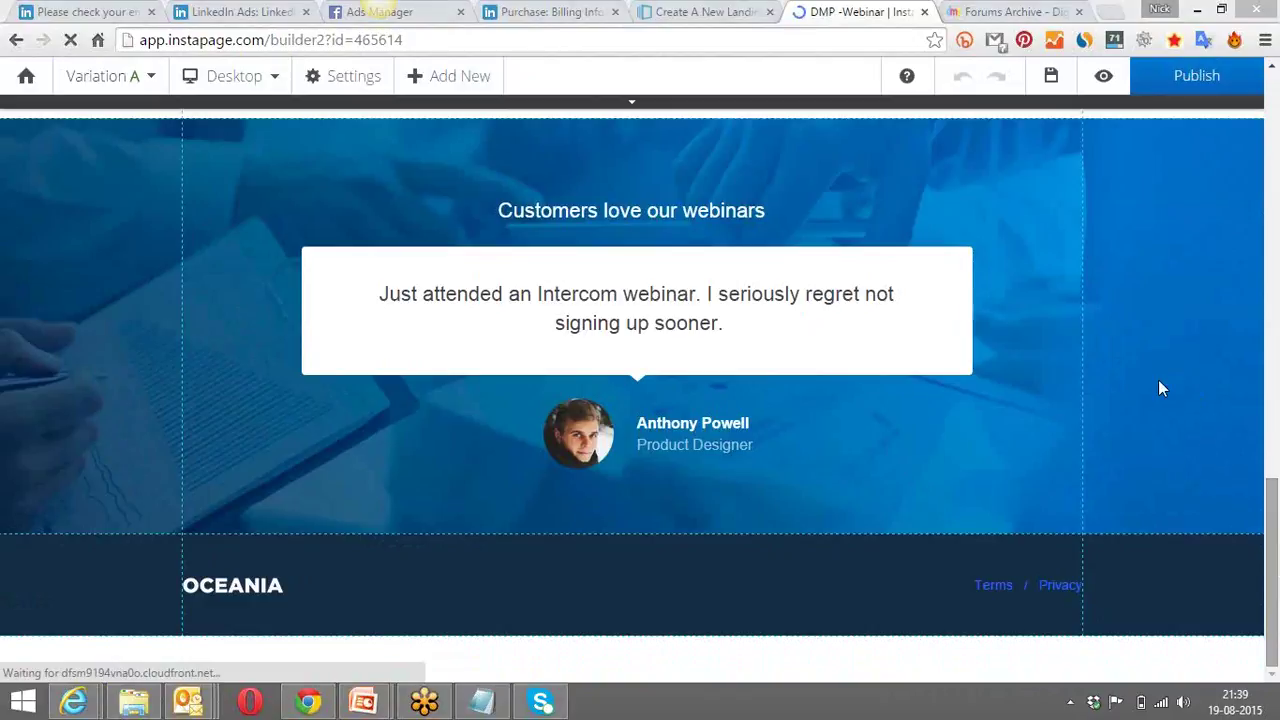
drag(1266, 546, 985, 380)
drag(1272, 505, 1268, 100)
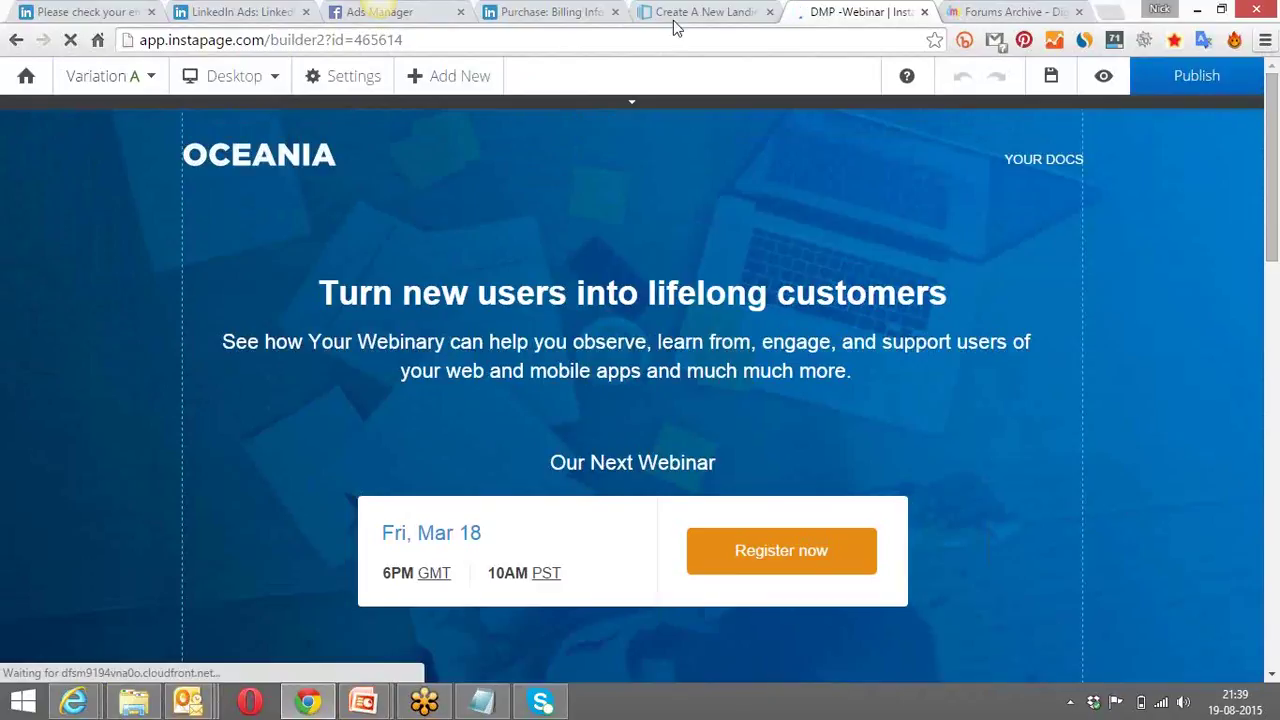
mouse_move(243, 86)
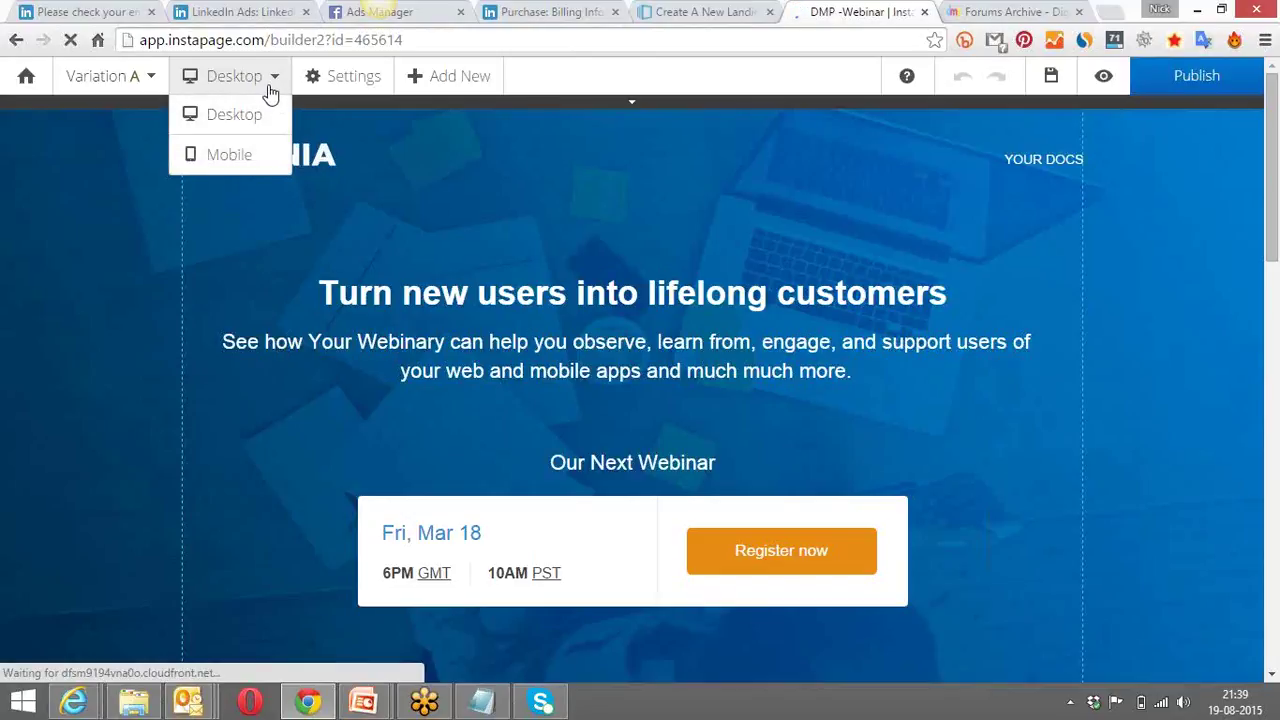
Step: Keep the editor on the Desktop view and select the OCEANIA logo in the header
click(259, 112)
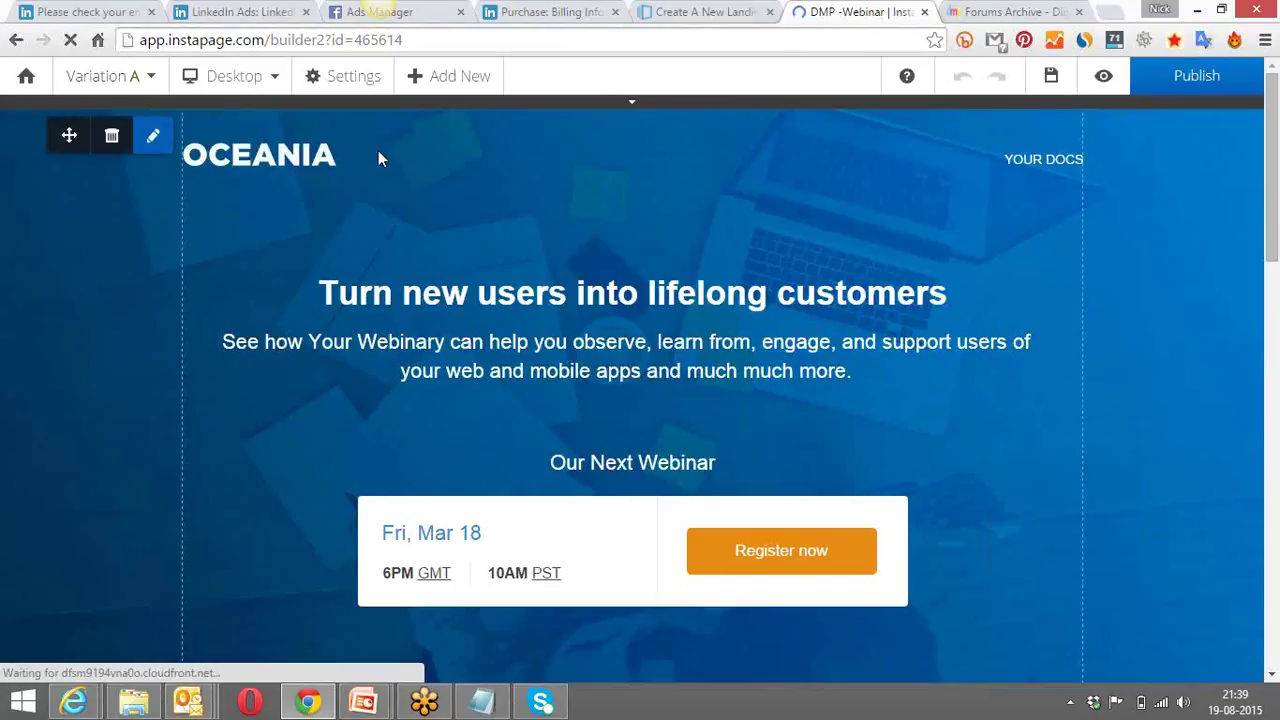
click(292, 156)
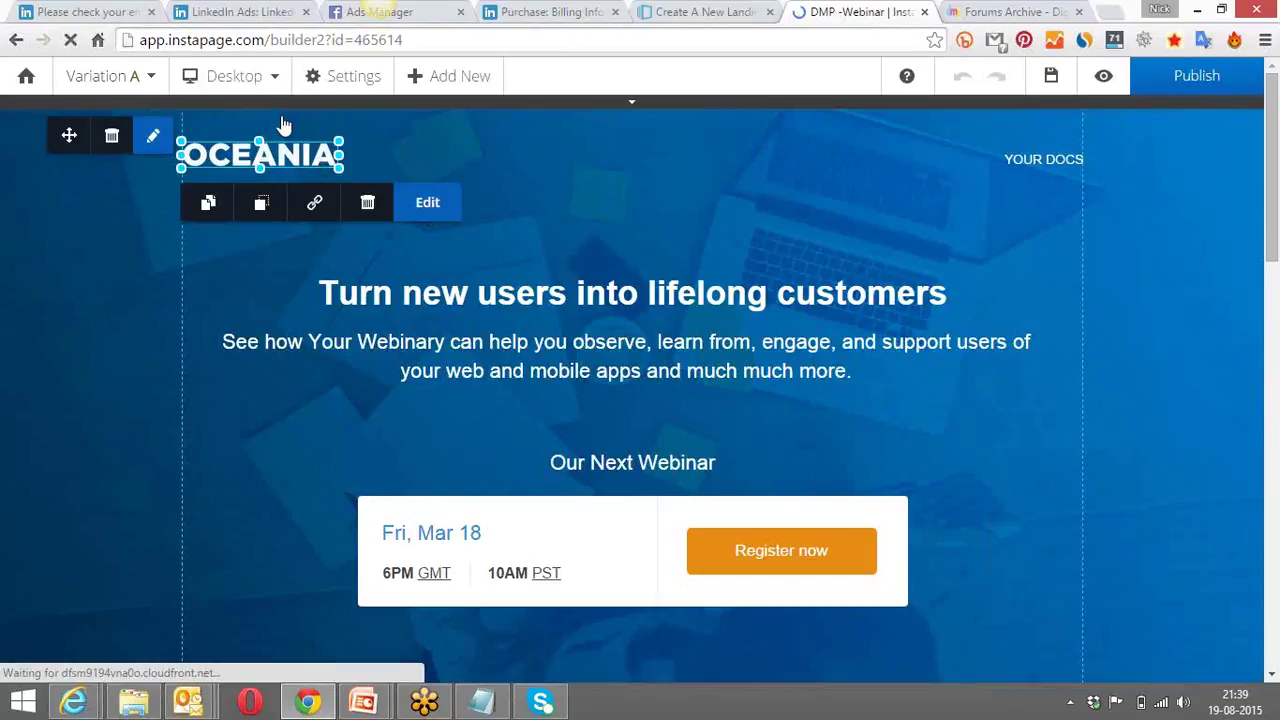
click(274, 82)
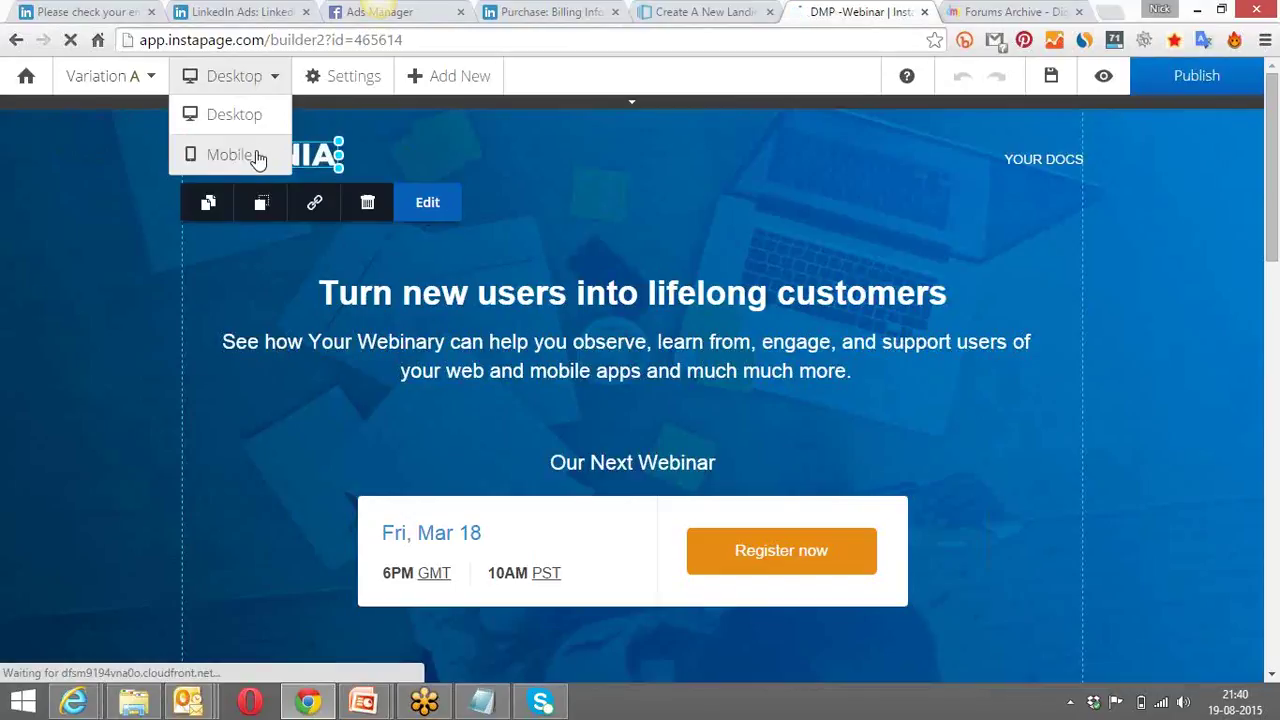
click(259, 124)
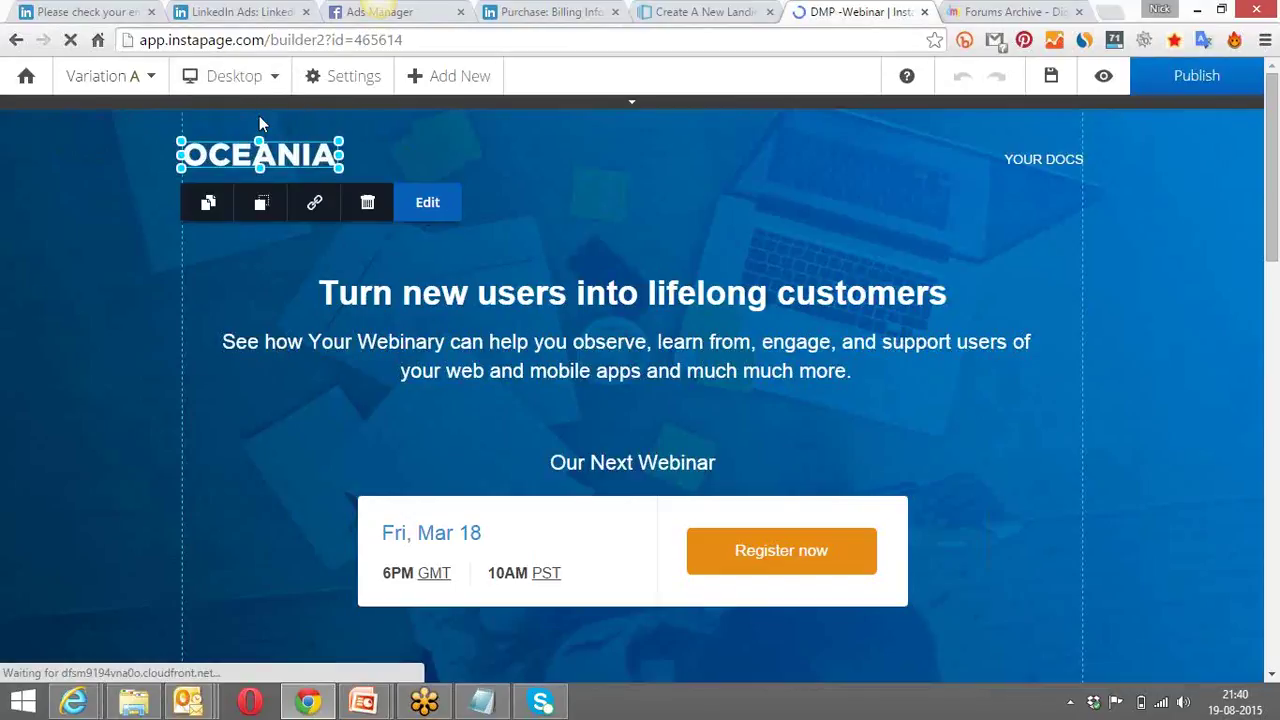
click(254, 88)
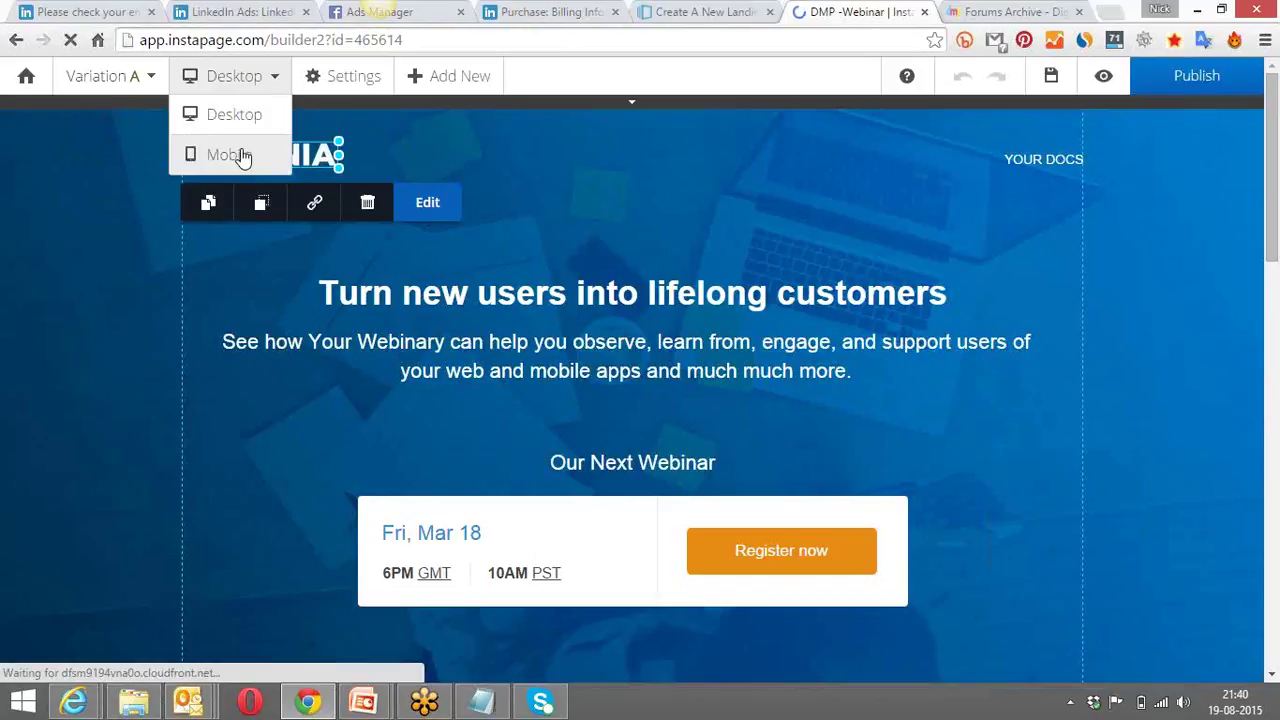
click(261, 91)
click(481, 135)
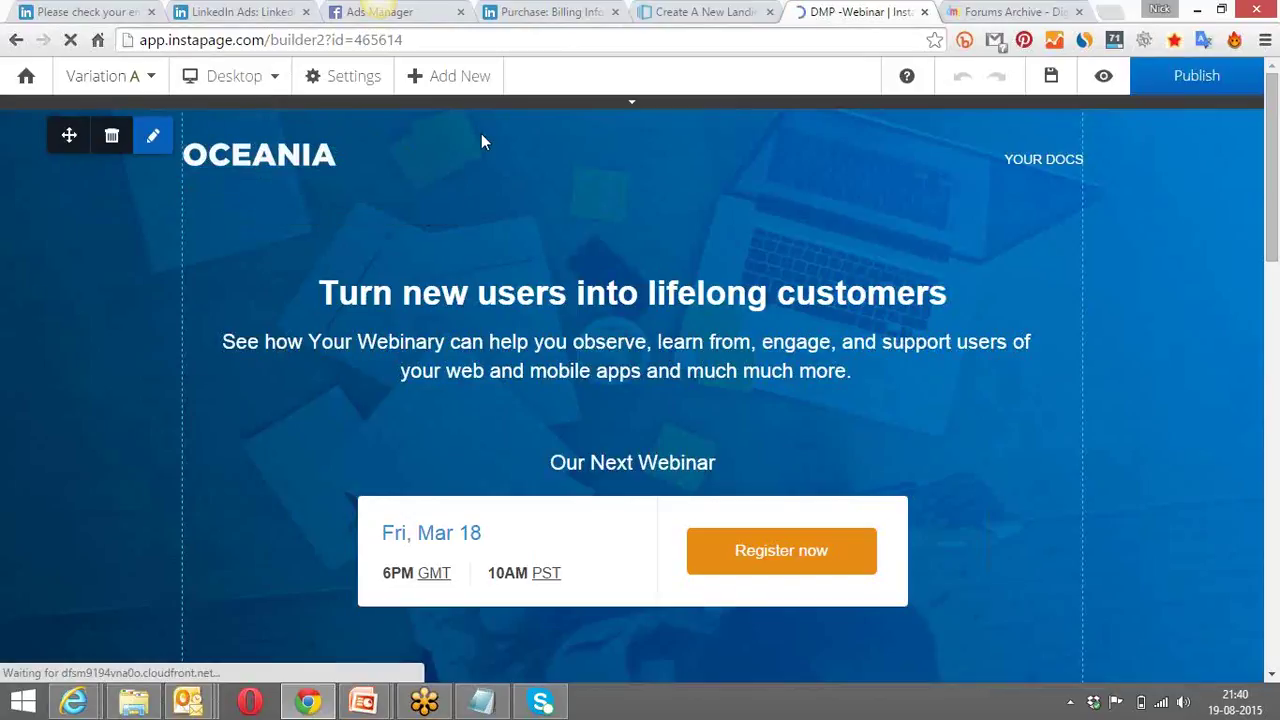
click(302, 158)
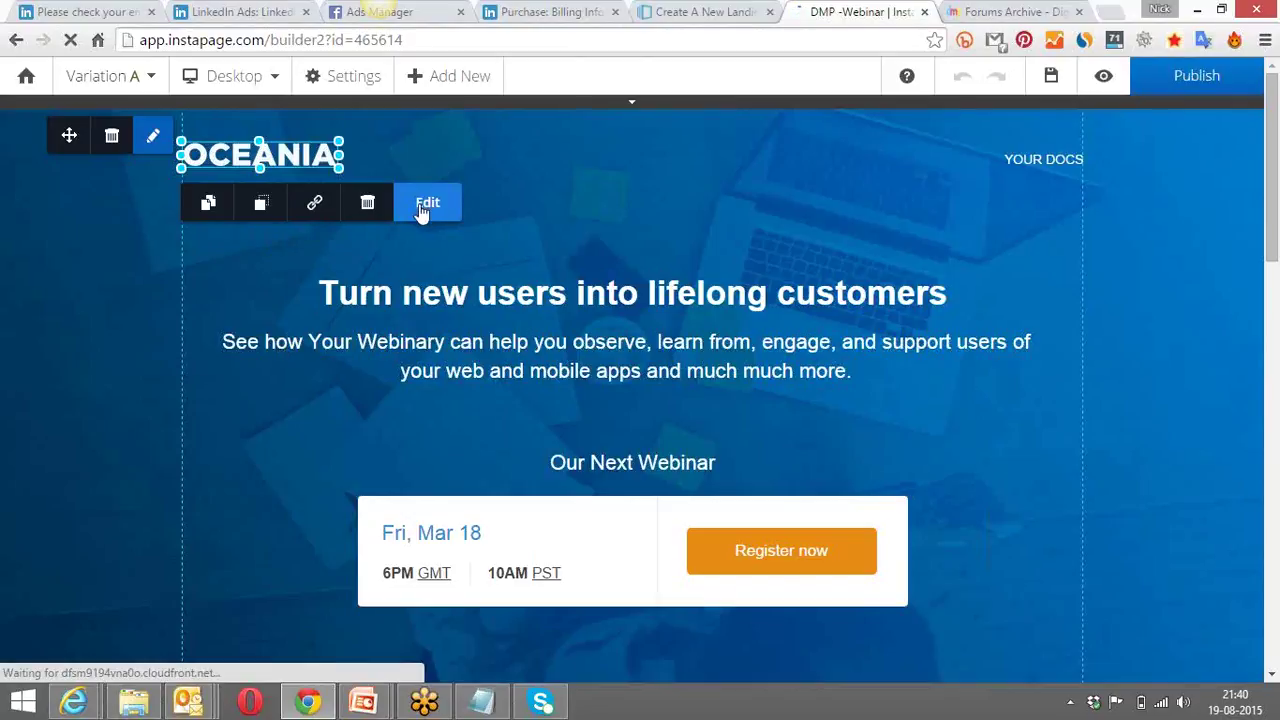
Step: Open the Image Manager from the logo's Edit button and choose Upload
click(426, 204)
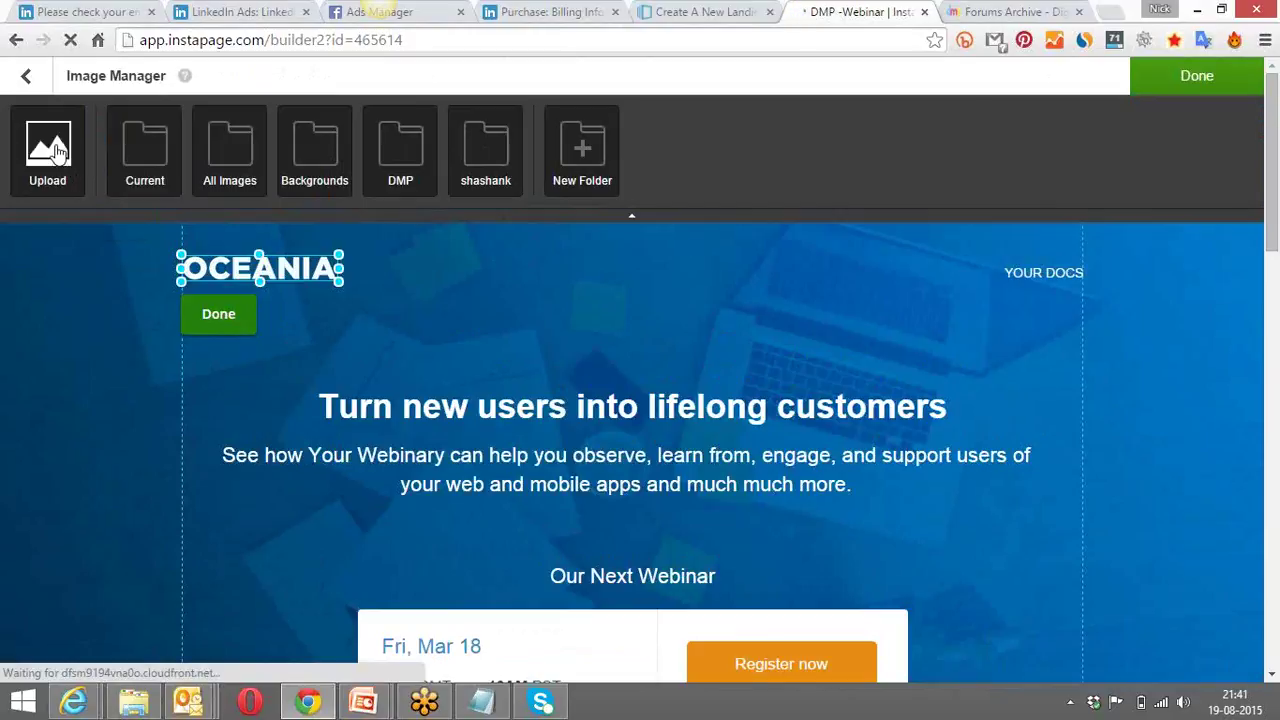
click(57, 150)
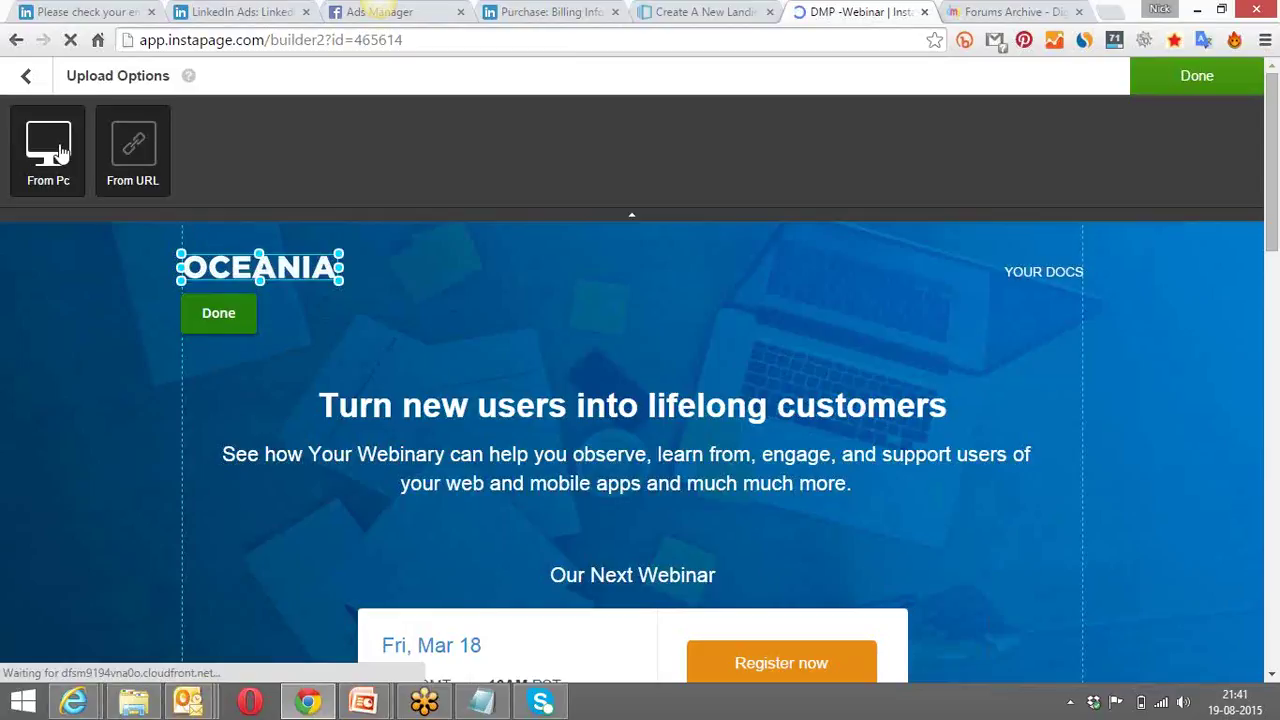
Step: Upload DMP1.png from the PC as the replacement logo image
click(60, 150)
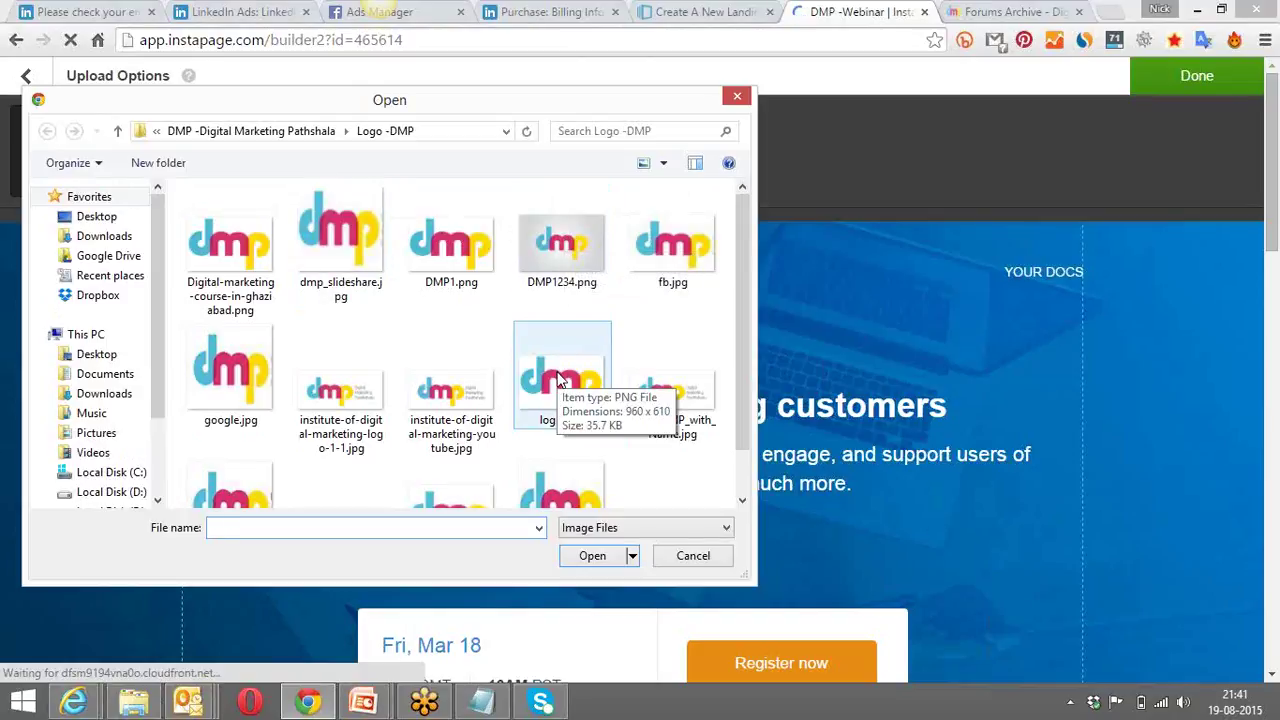
click(485, 270)
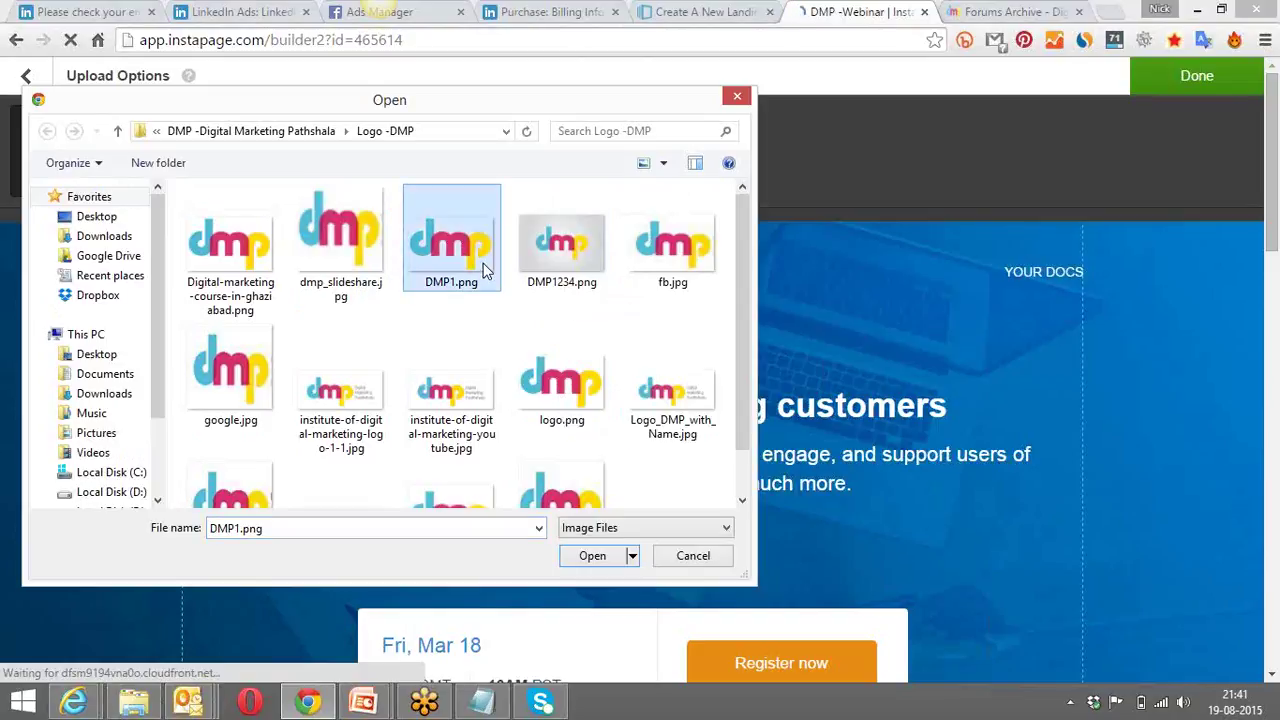
click(585, 557)
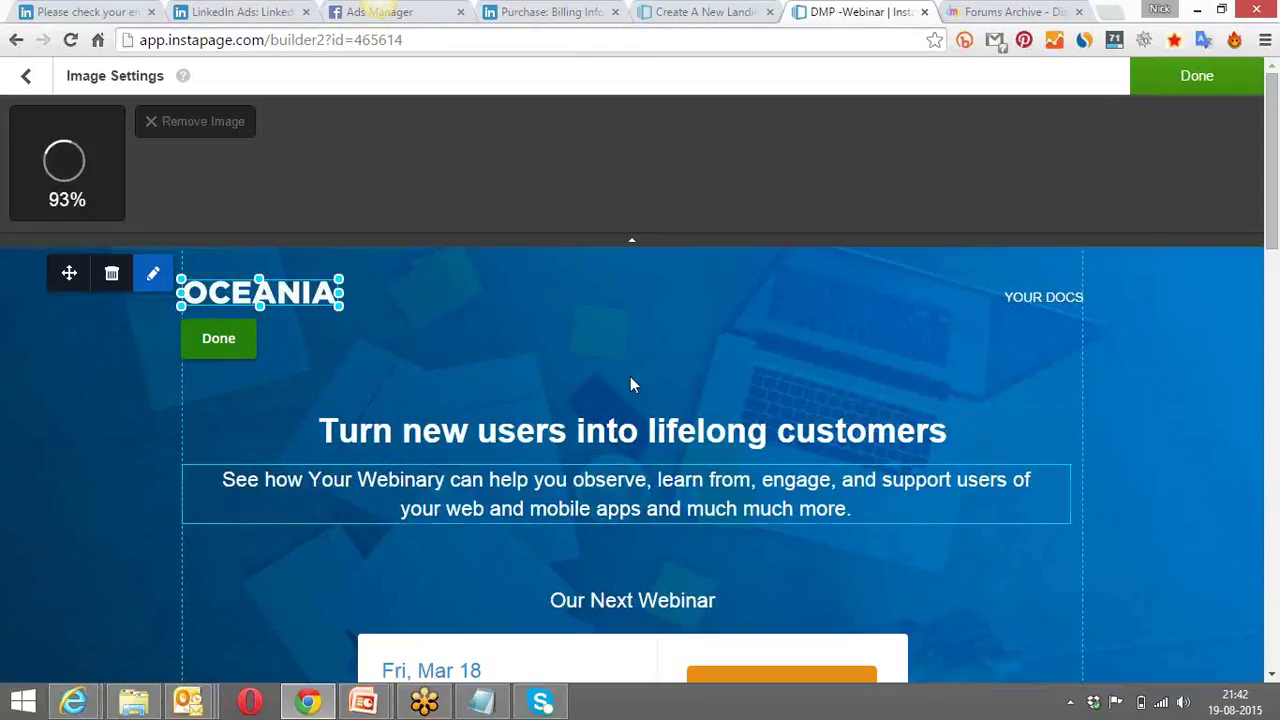
Step: Wait for the DMP1.png upload to reach 100% and show the 'dm' logo preview
mouse_move(1162, 706)
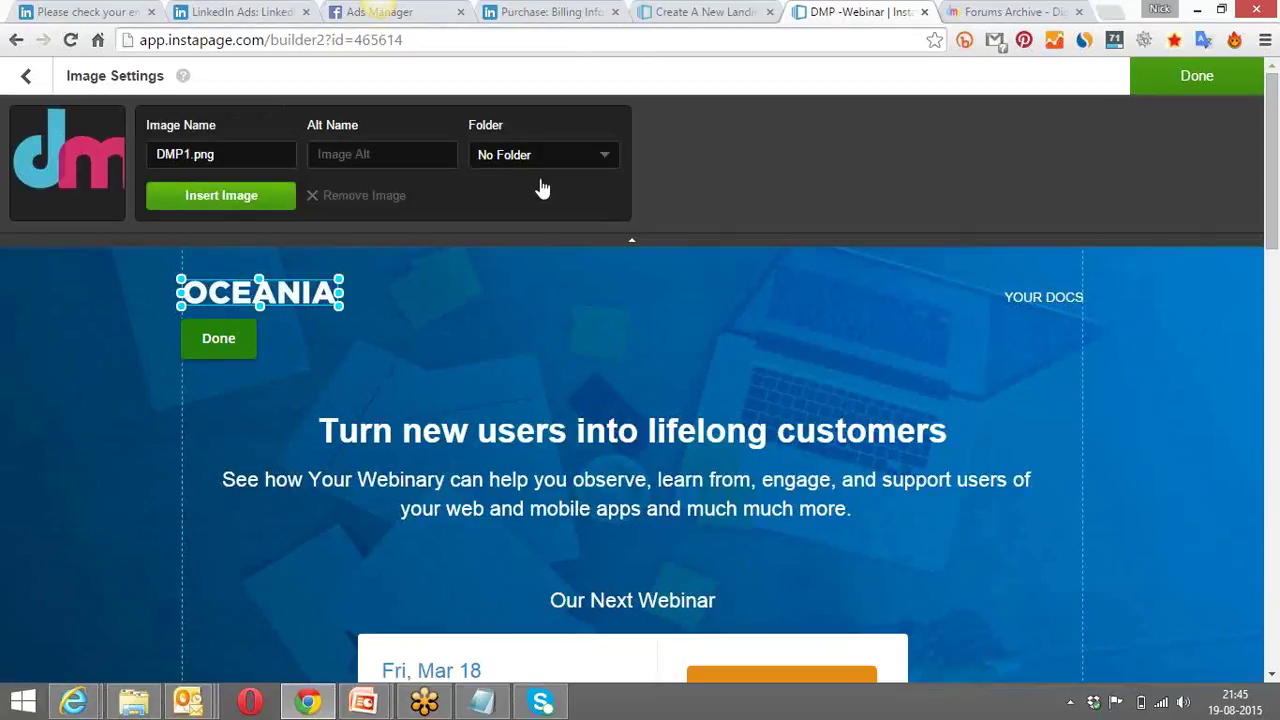
Step: Insert the uploaded dmp logo in place of the OCEANIA logo in the header
click(222, 196)
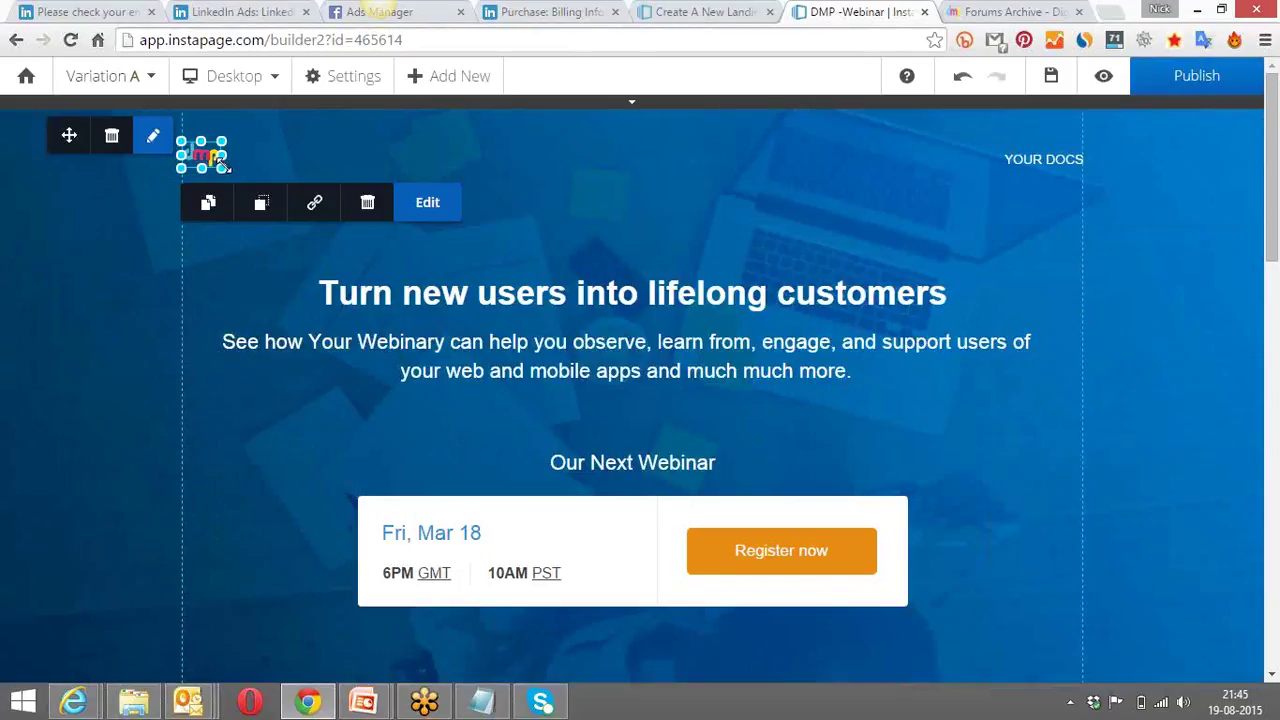
drag(227, 167, 237, 178)
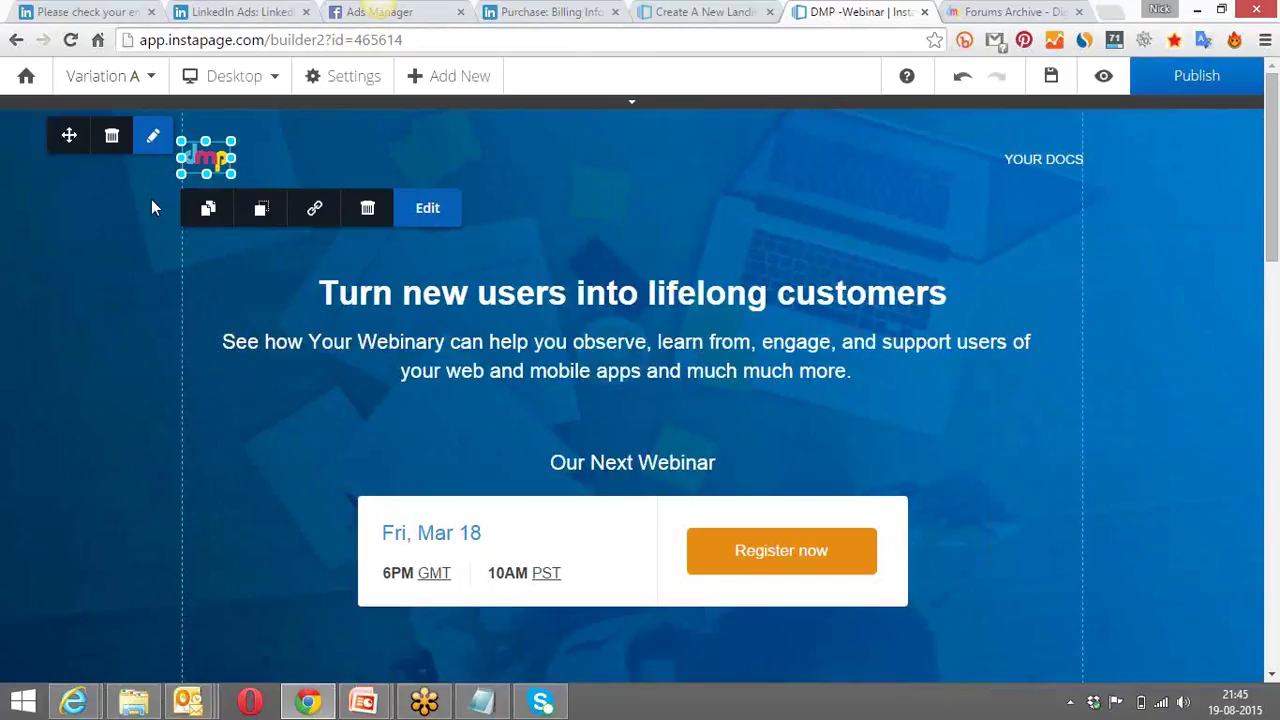
click(152, 200)
Step: Enlarge the dmp logo in stages from 94 x 60 to 204 x 130
click(203, 165)
drag(229, 145, 334, 116)
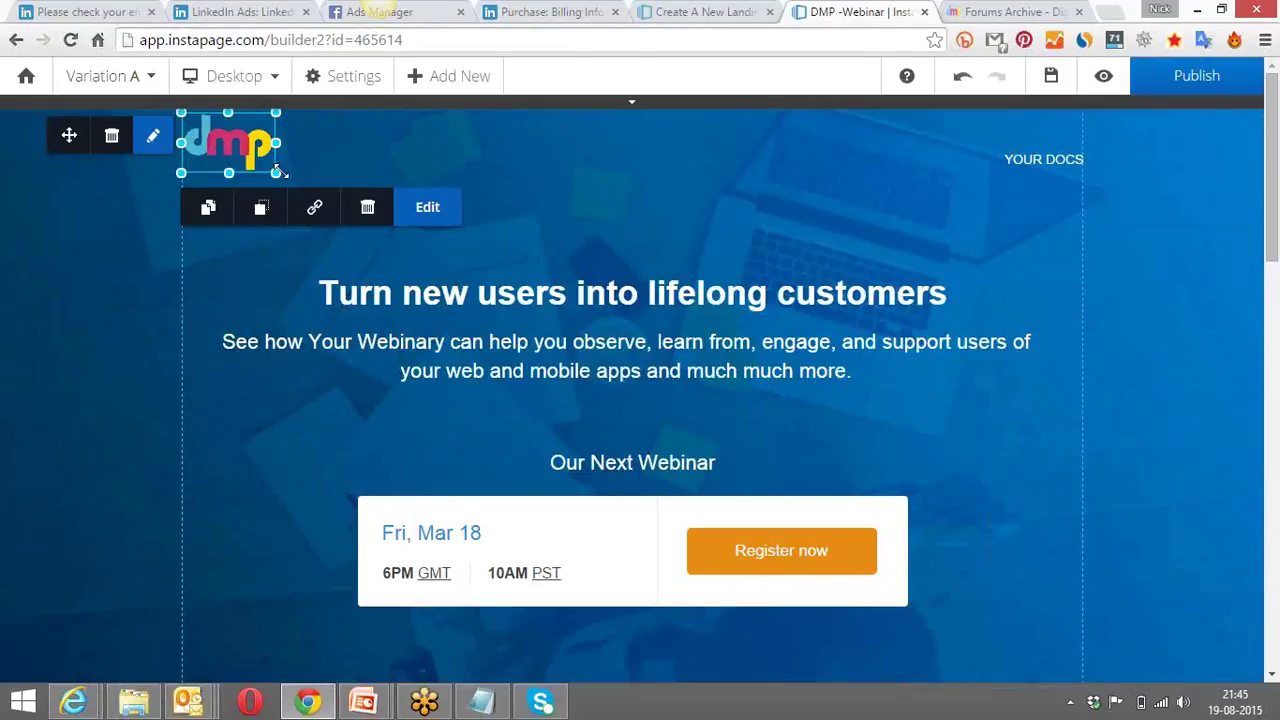
drag(281, 175, 439, 235)
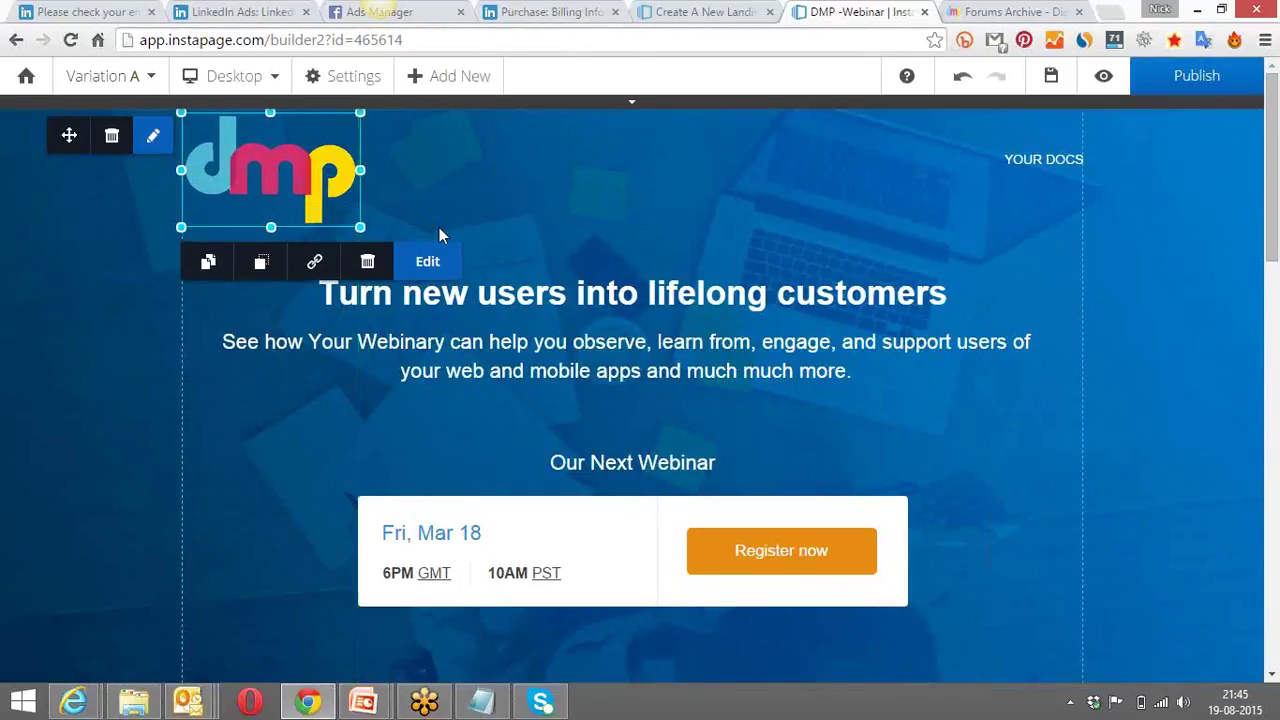
click(142, 217)
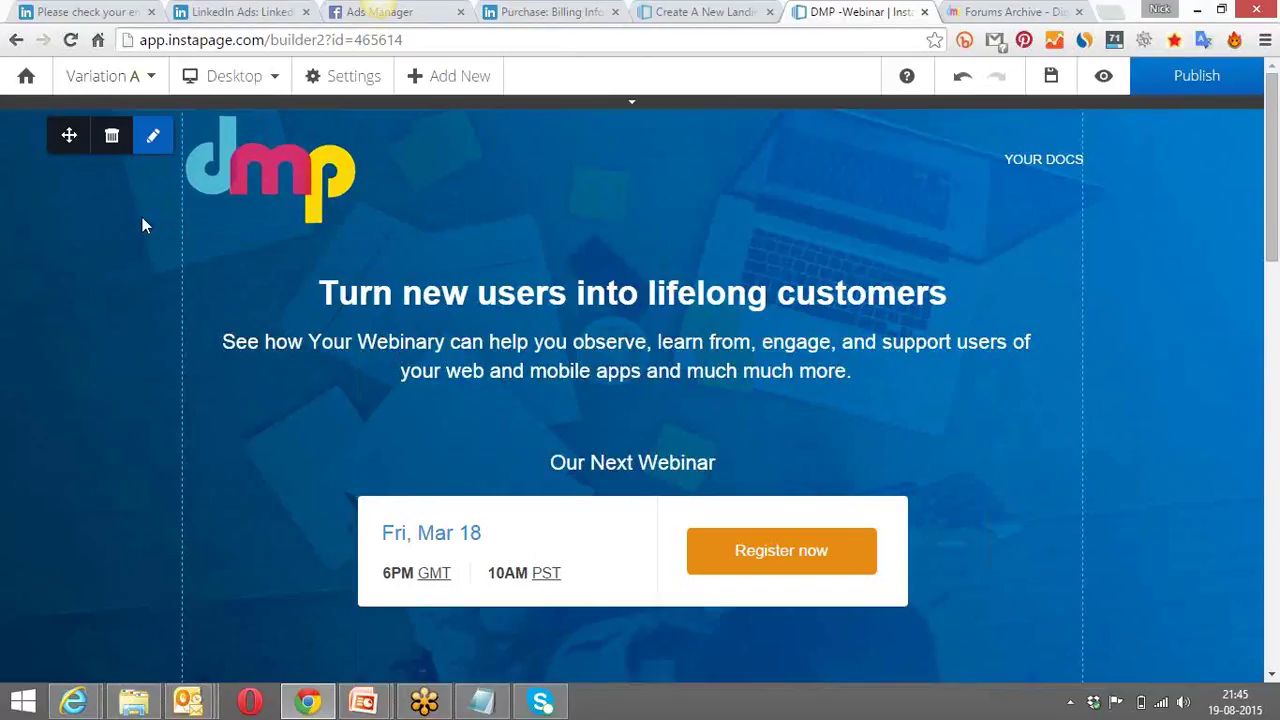
click(310, 160)
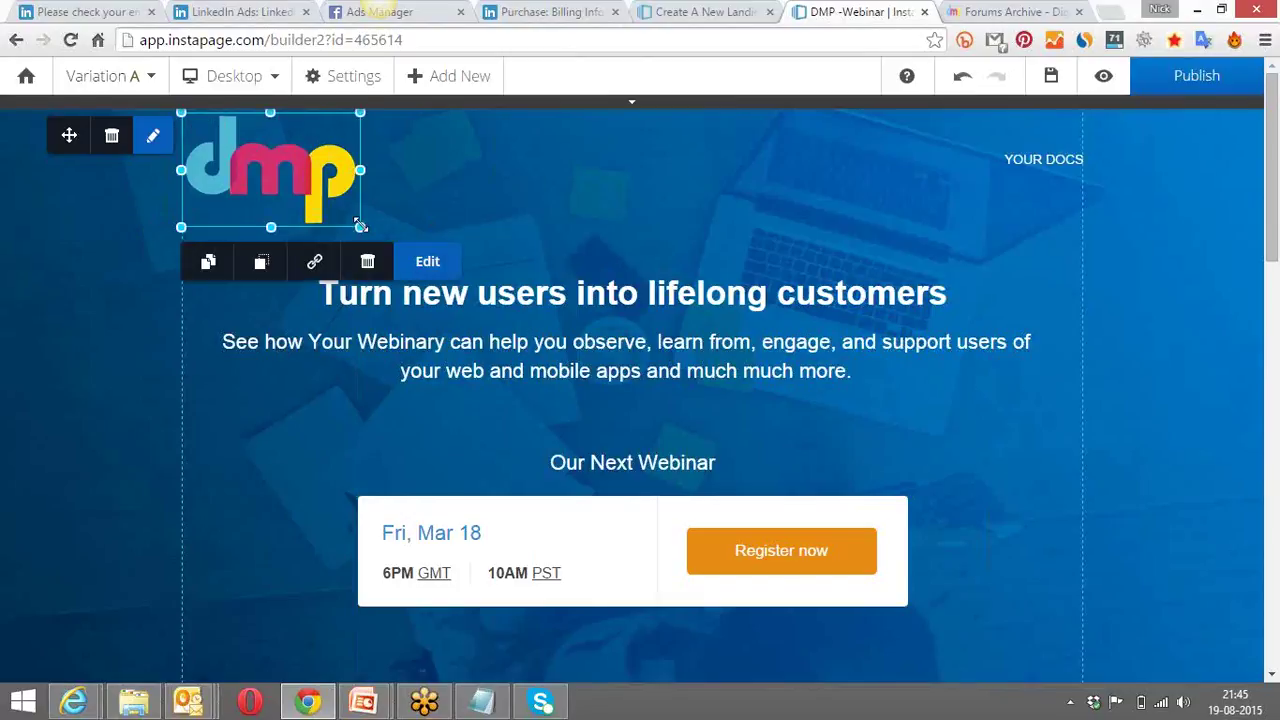
drag(360, 228, 396, 234)
click(128, 206)
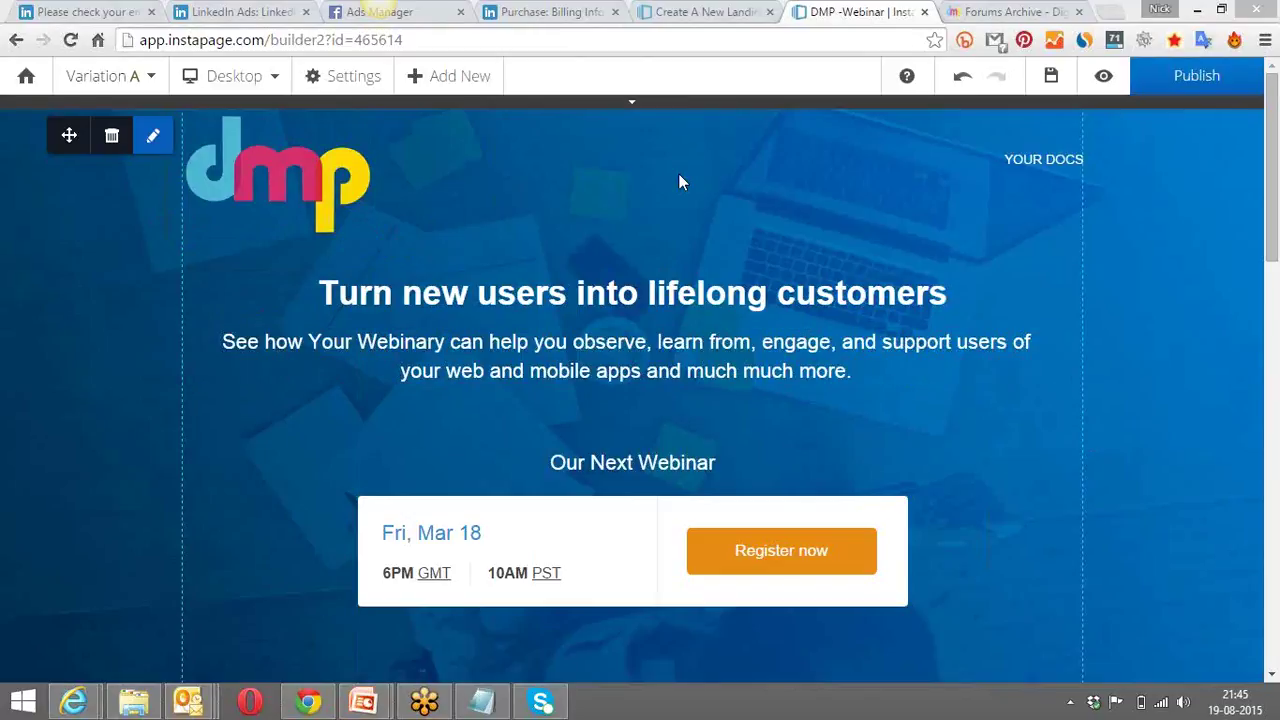
Step: From the Variants bar, add Variation B as a copy of the landing page
click(155, 86)
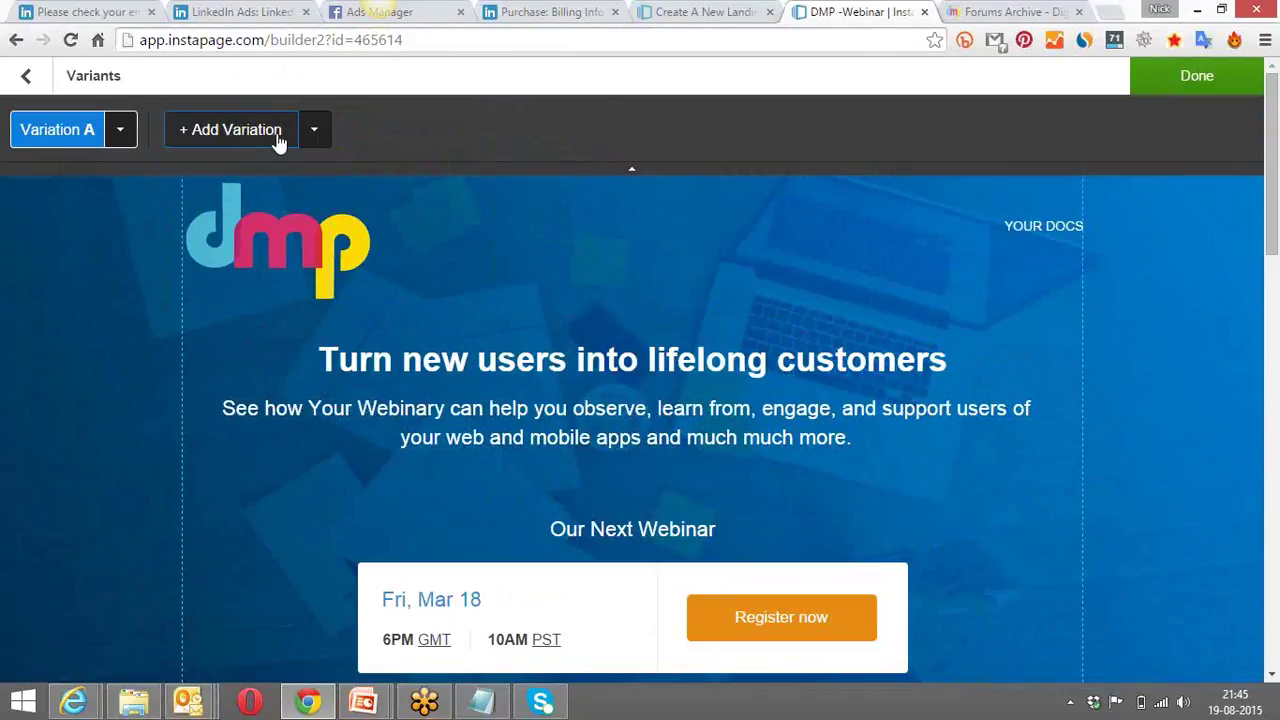
click(131, 132)
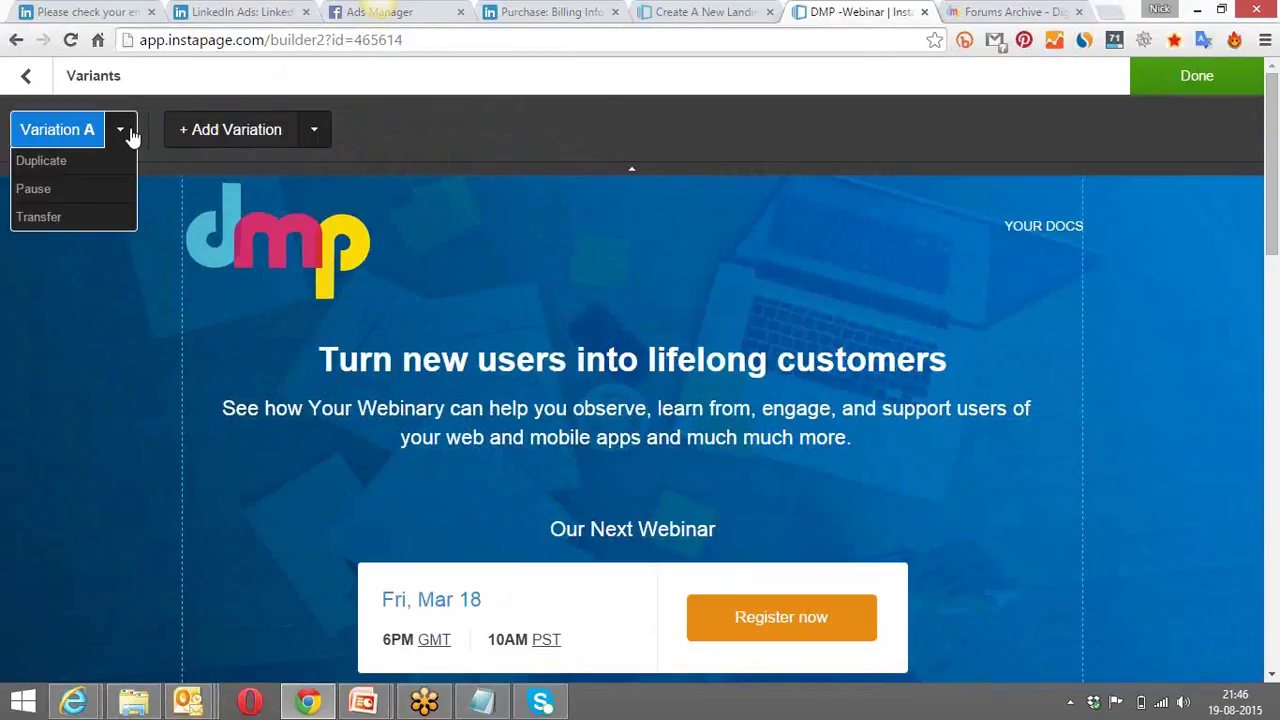
click(131, 132)
mouse_move(382, 247)
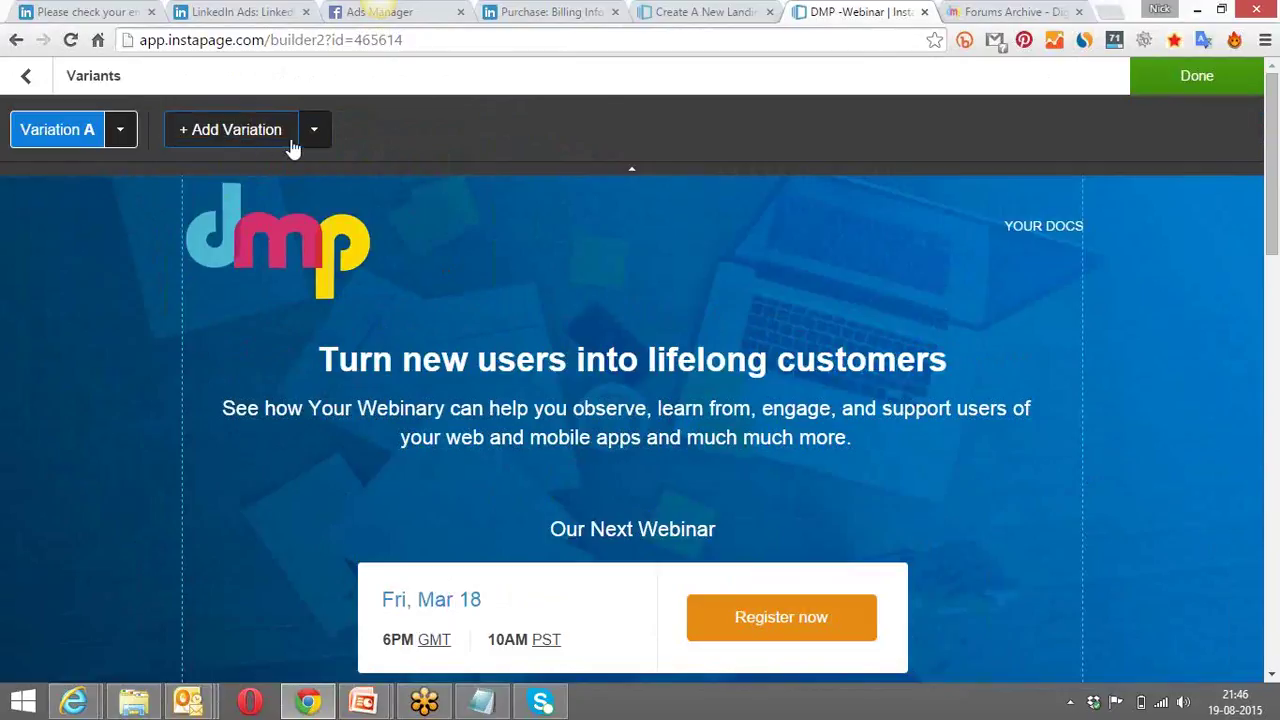
click(238, 138)
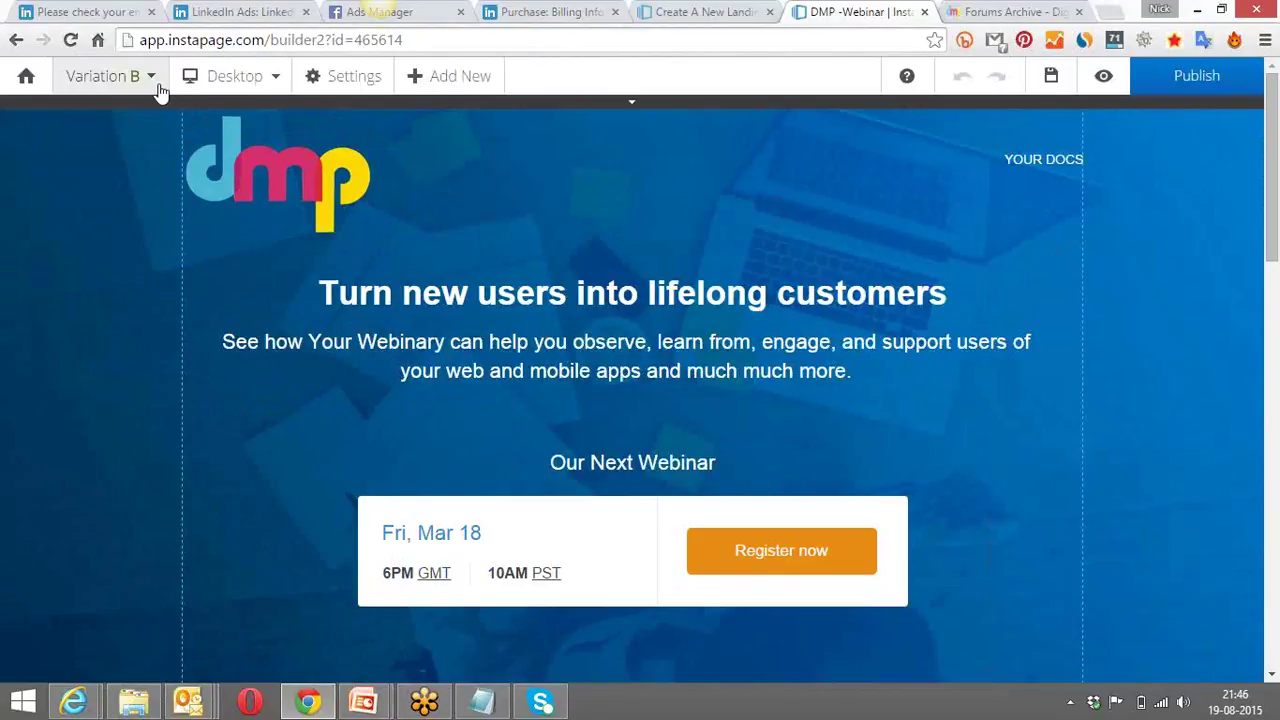
Step: Close the overlay and reopen the Variants bar to list Variation A and Variation B
click(157, 91)
click(975, 250)
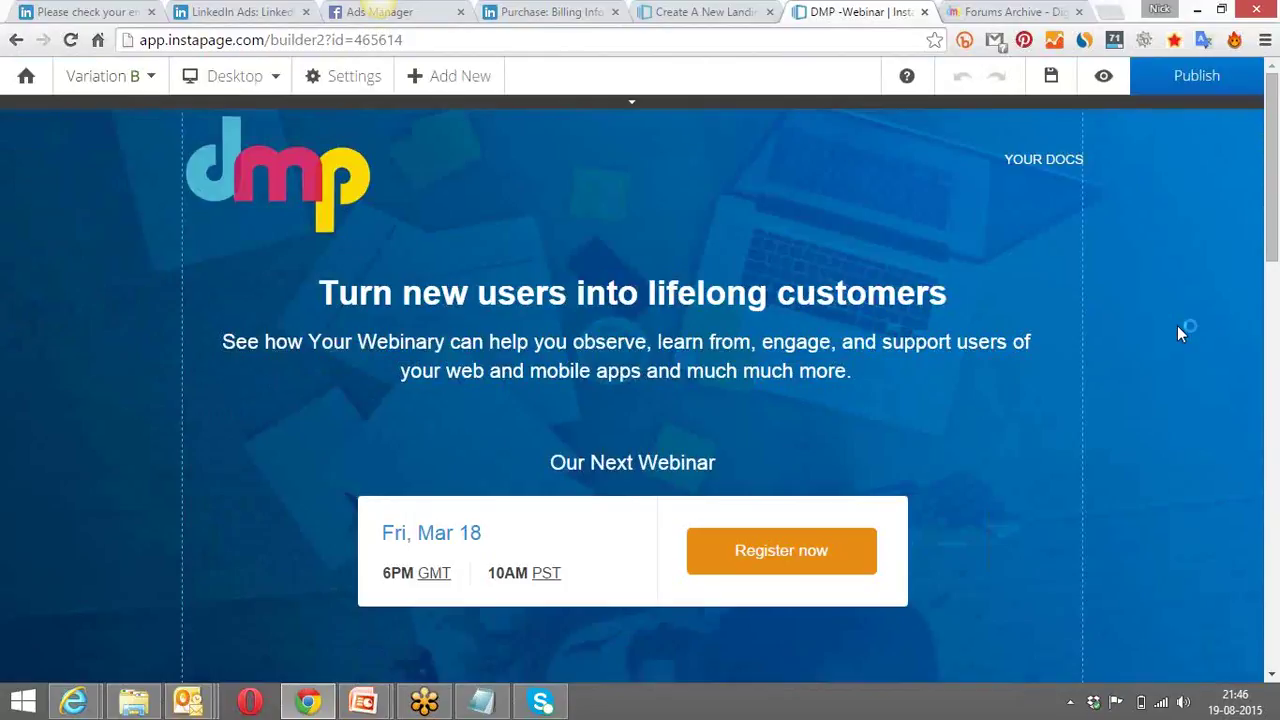
click(148, 89)
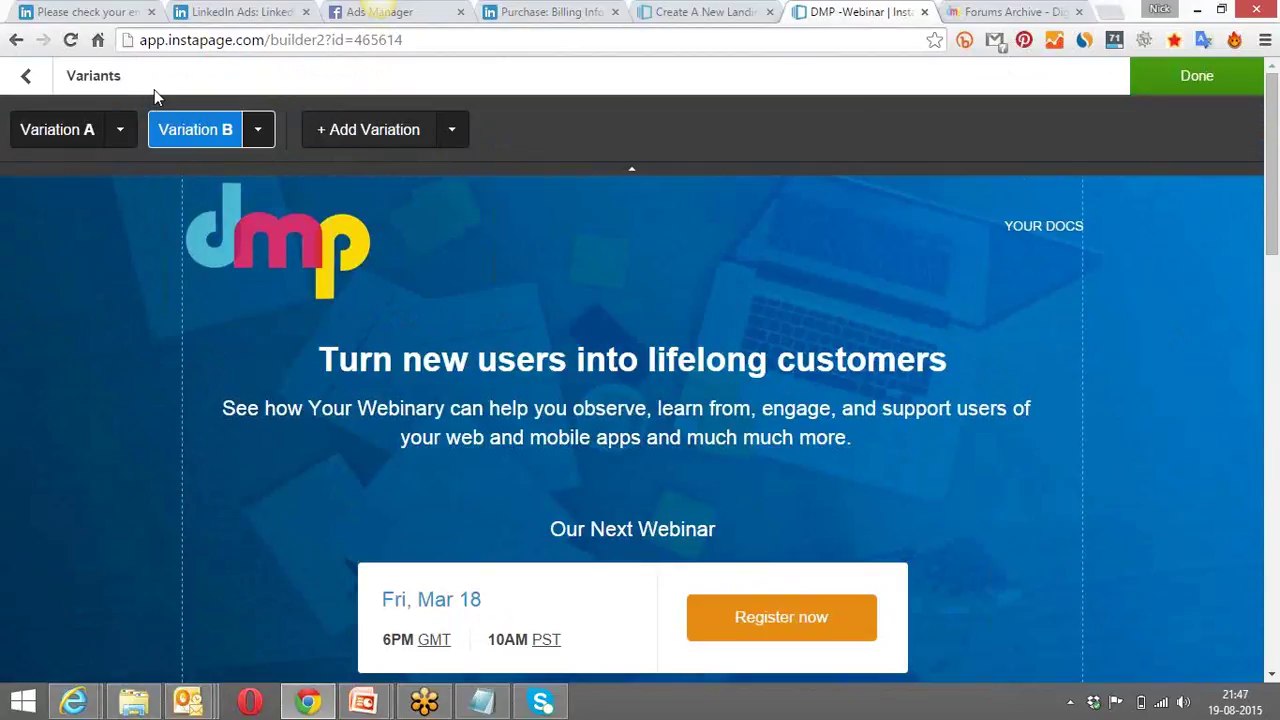
click(451, 134)
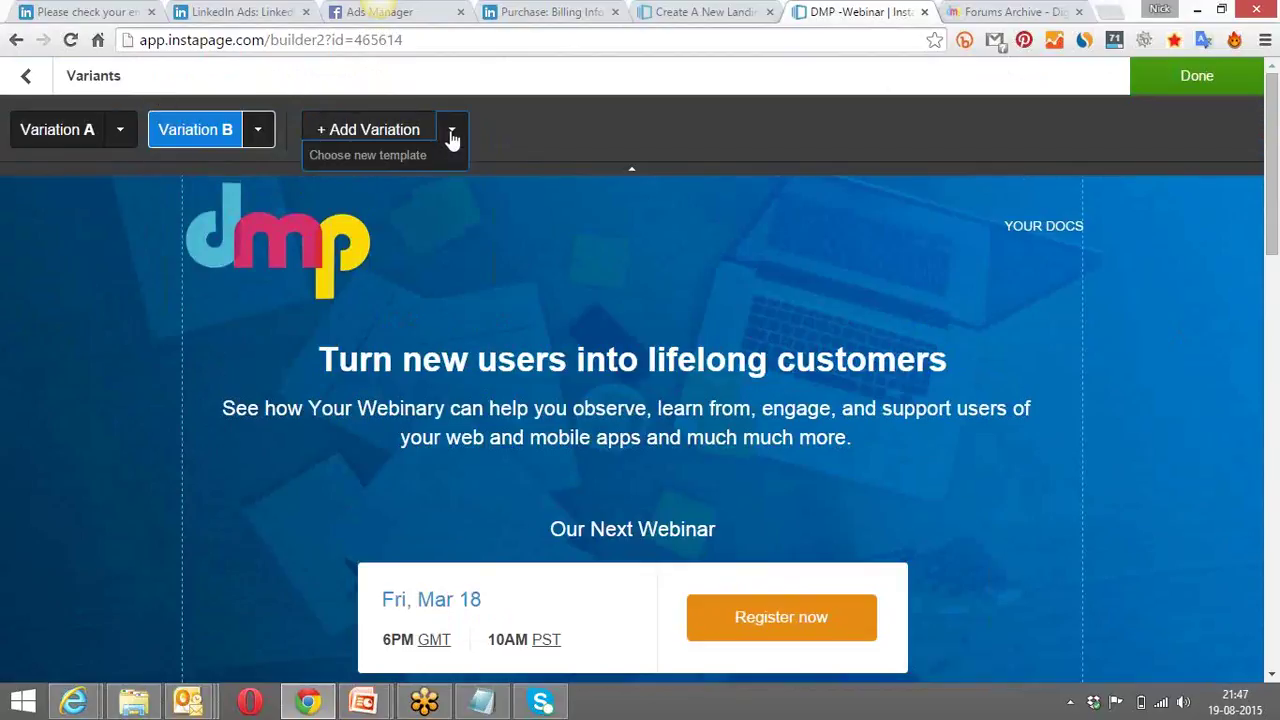
click(368, 142)
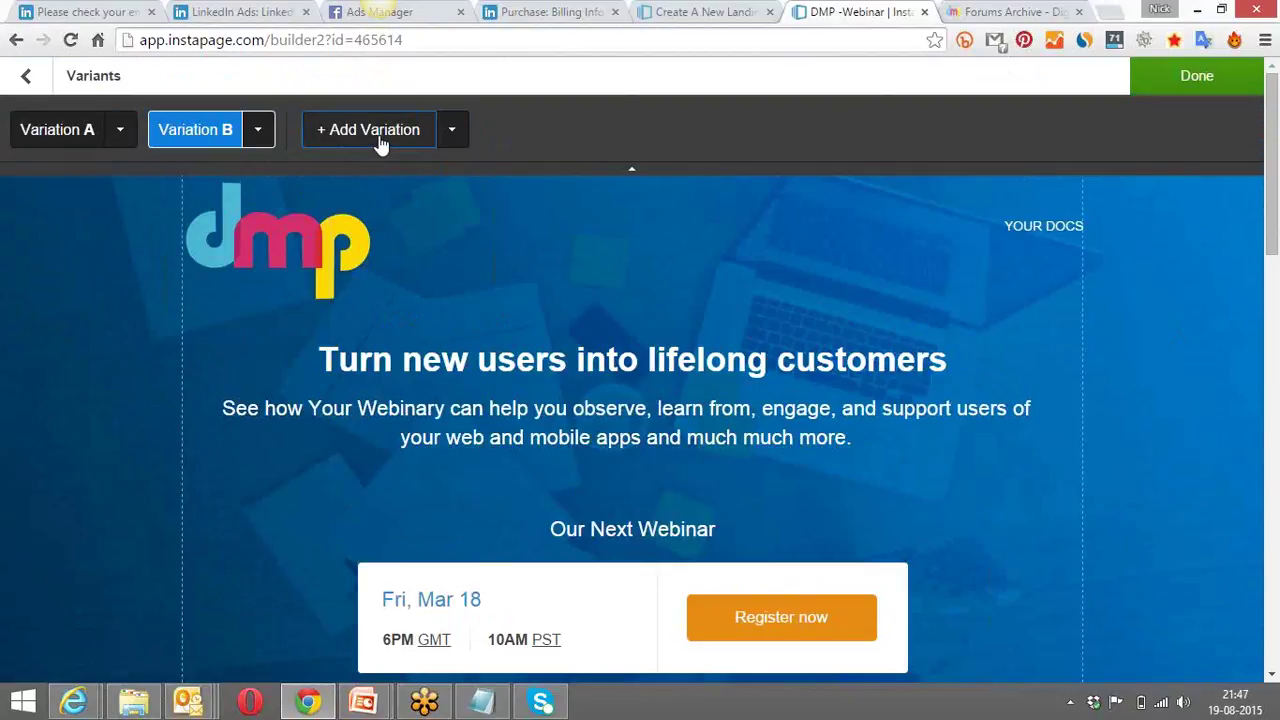
click(445, 138)
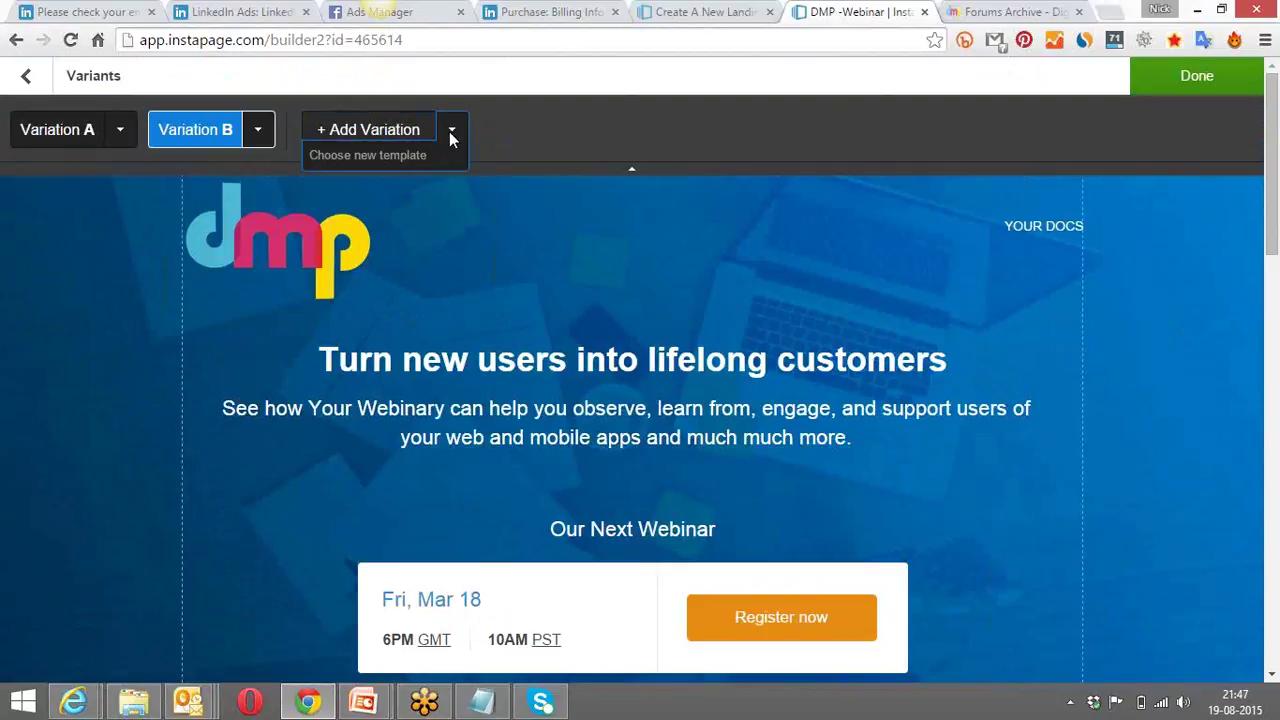
click(548, 137)
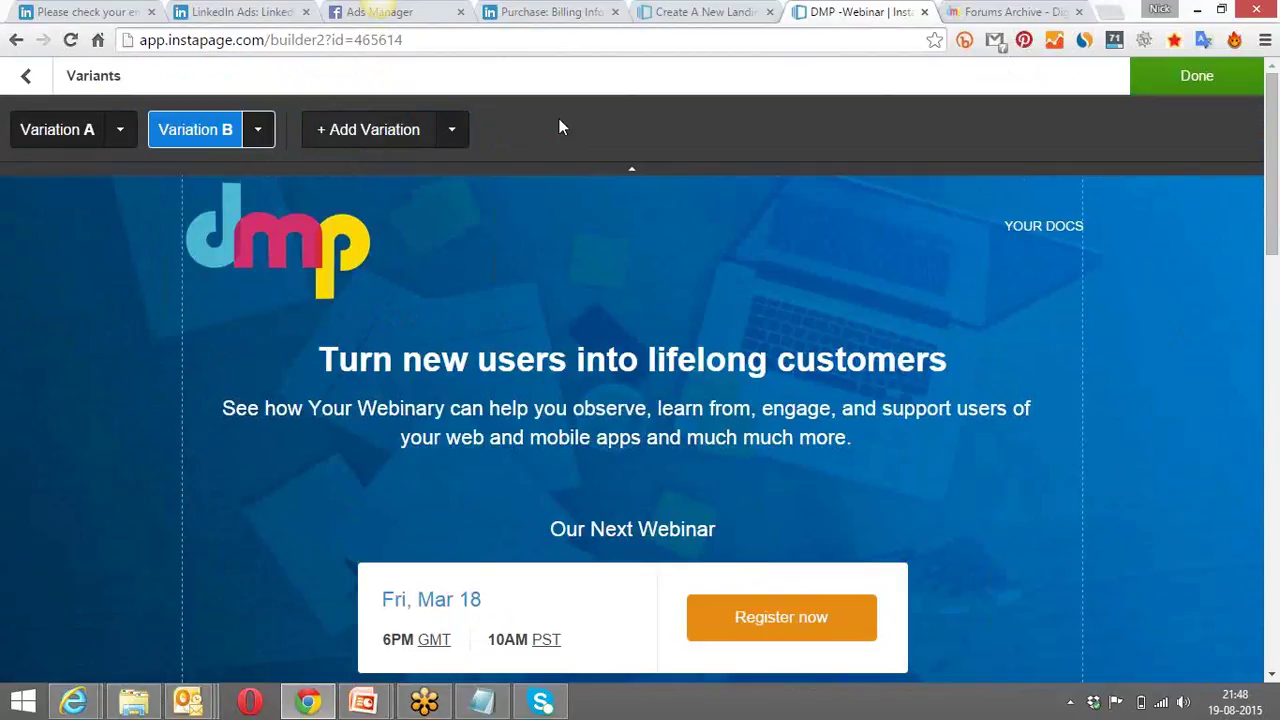
mouse_move(1116, 270)
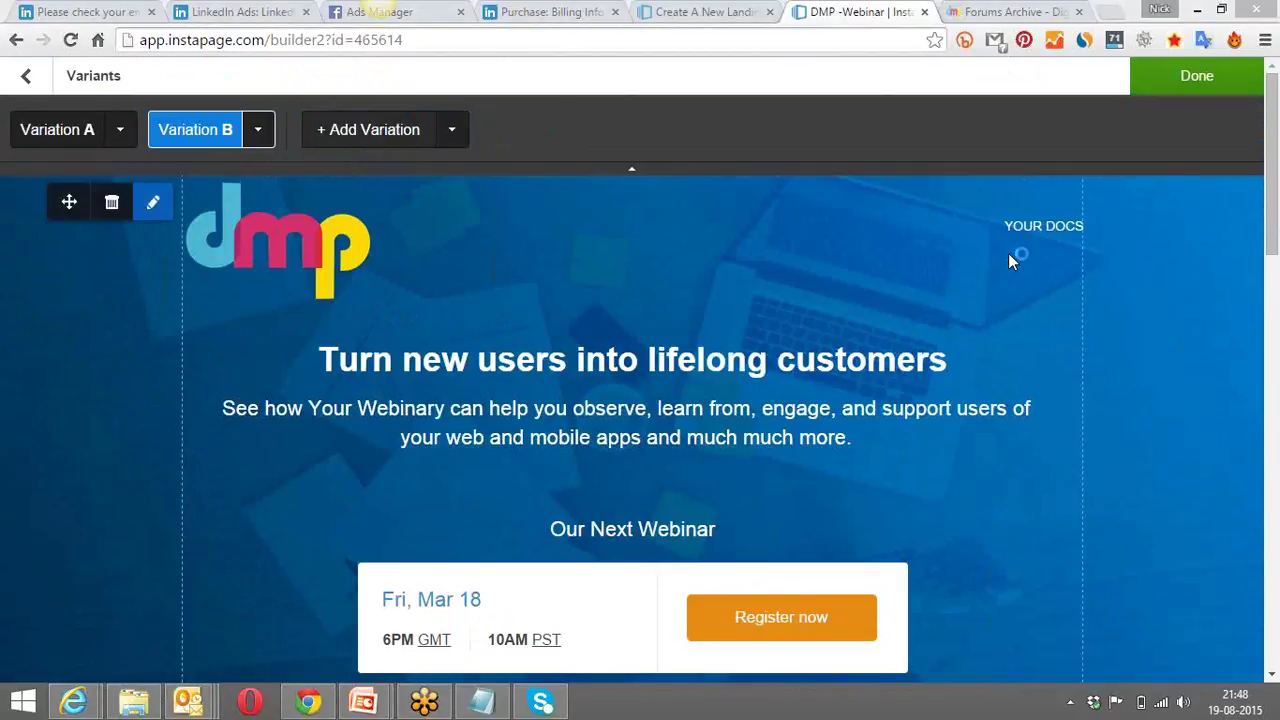
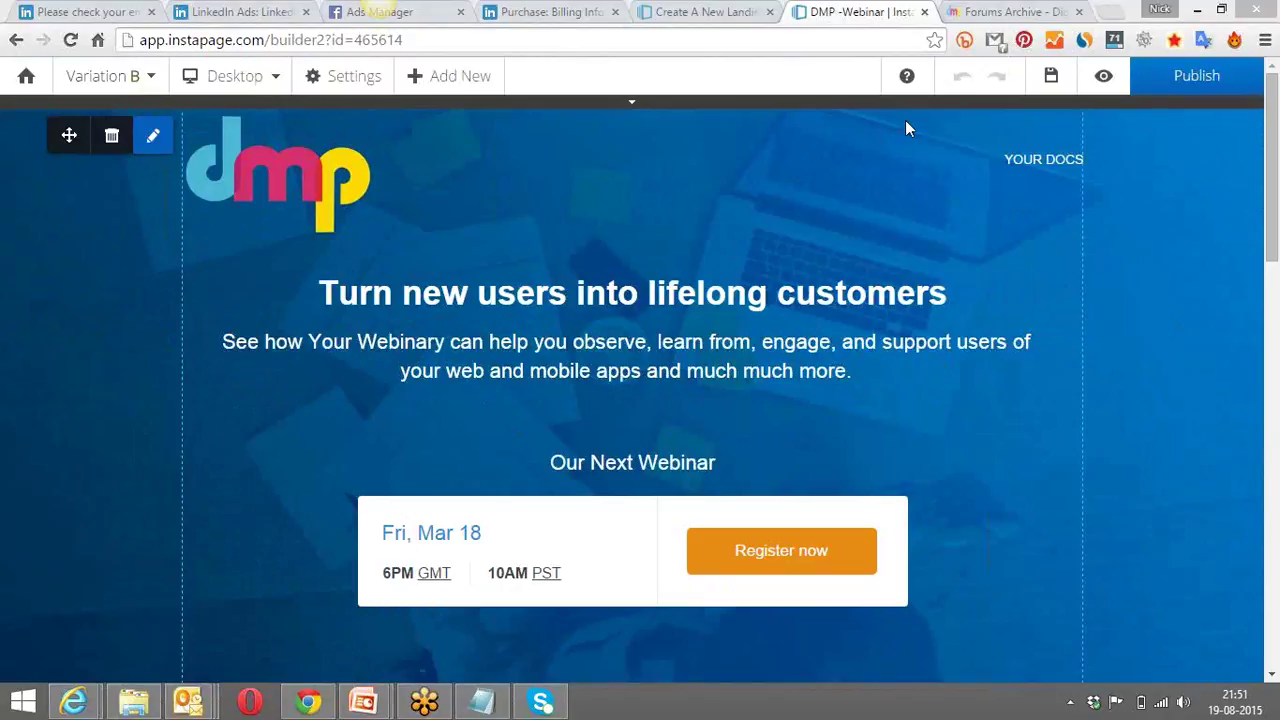
Step: Nudge the webinar date box about 10 pixels lower beneath the headline
click(798, 292)
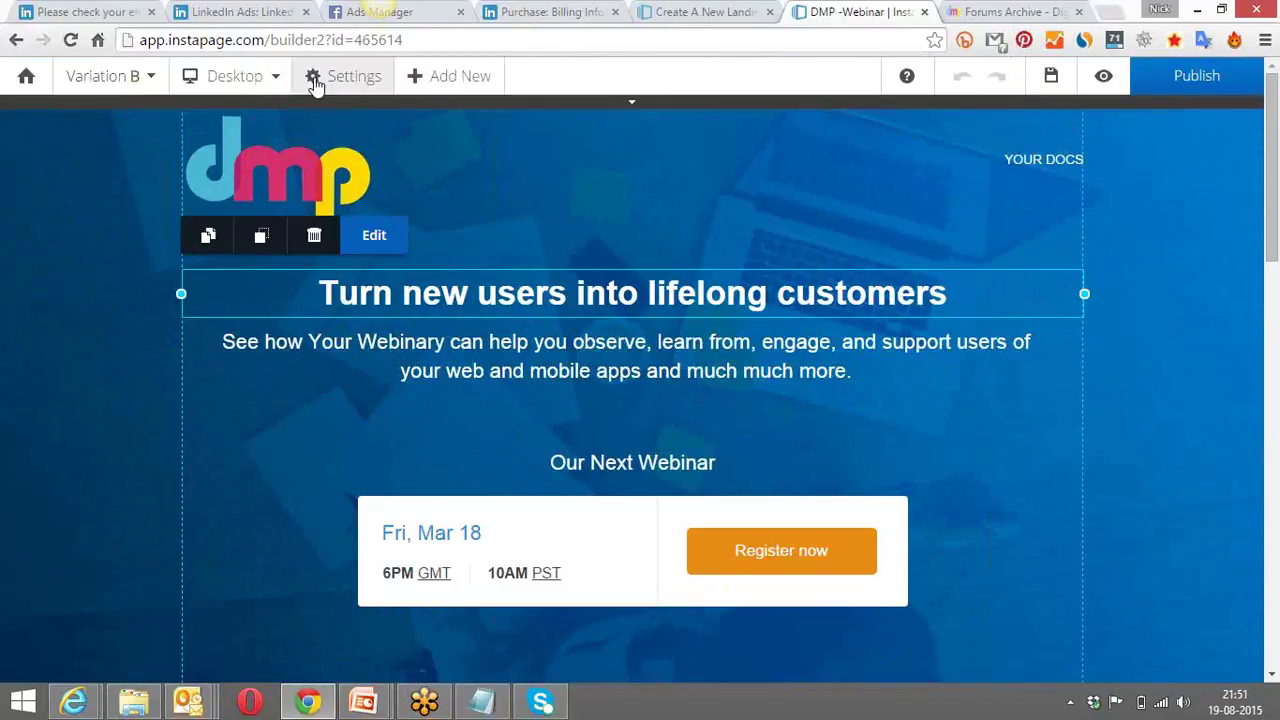
mouse_move(200, 77)
mouse_move(311, 180)
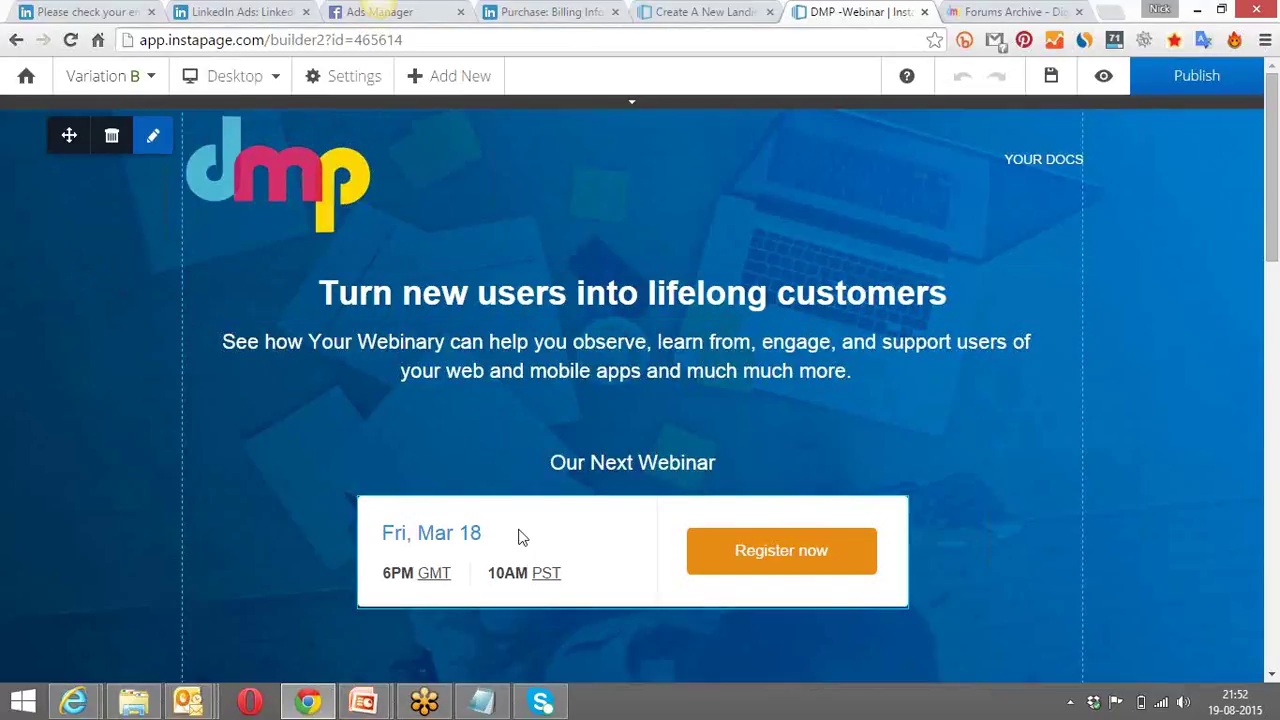
drag(563, 514, 563, 524)
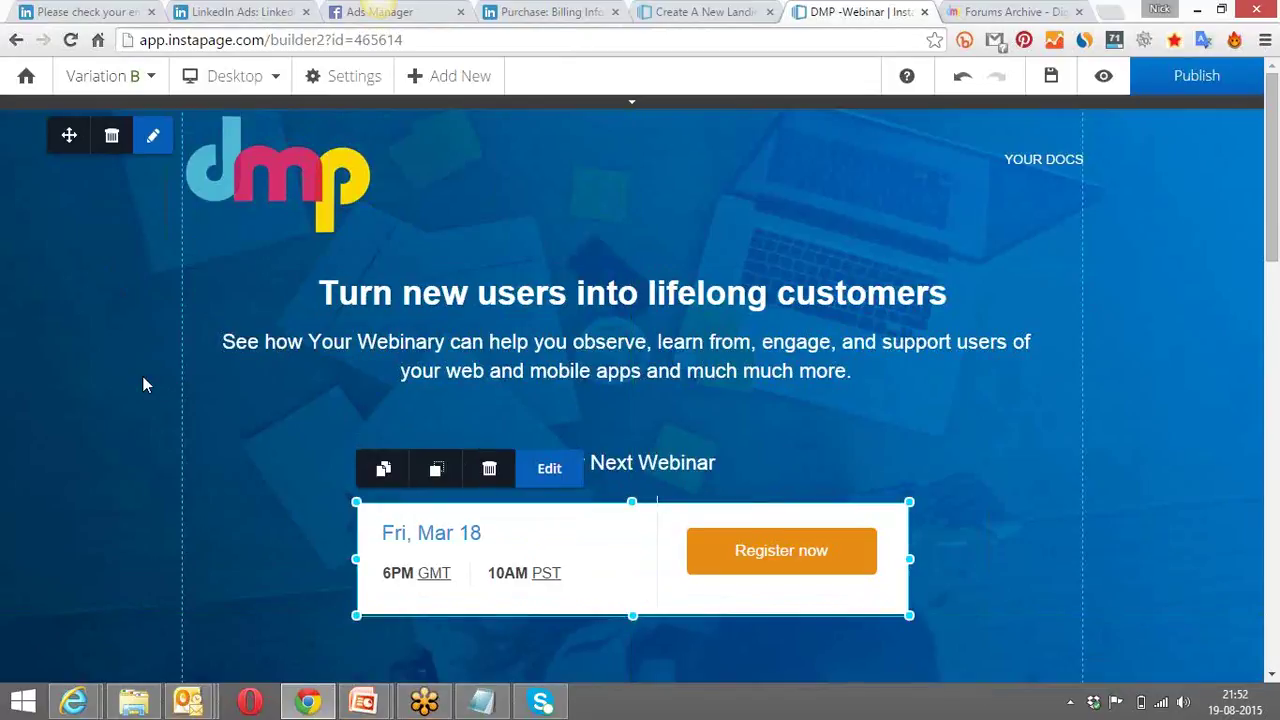
click(143, 385)
scroll(143, 385, down, 3)
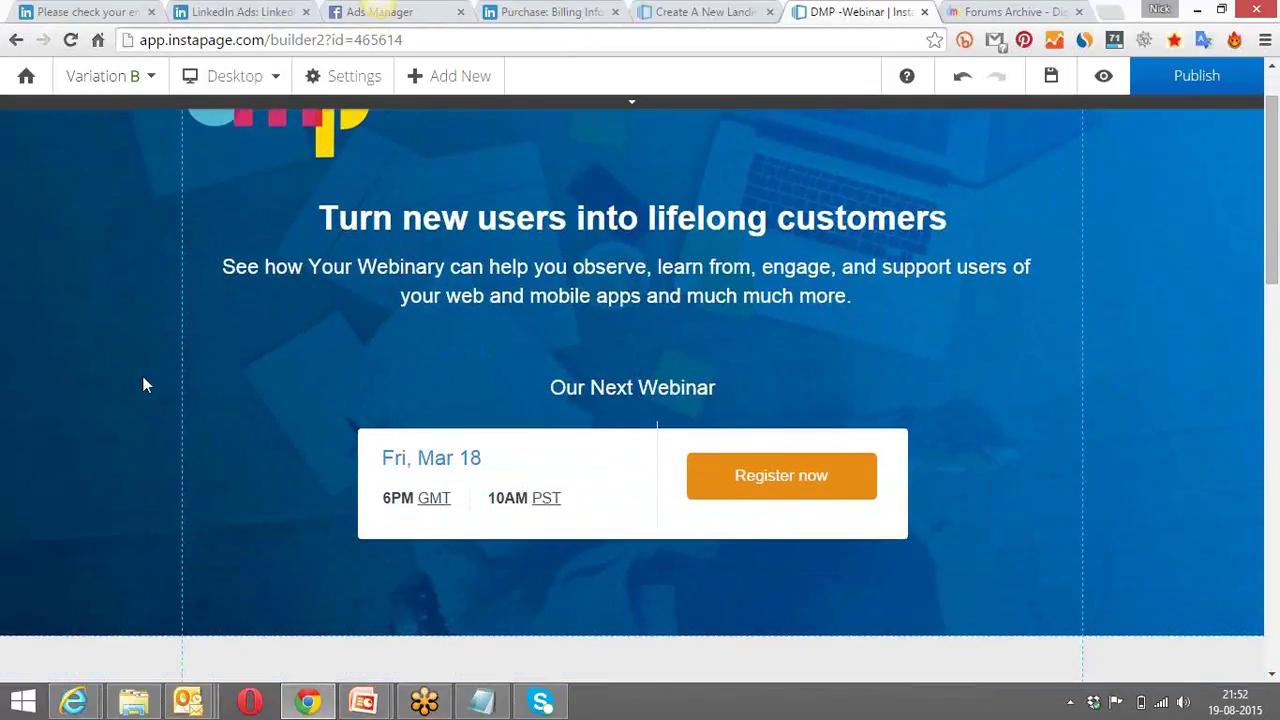
scroll(143, 385, down, 2)
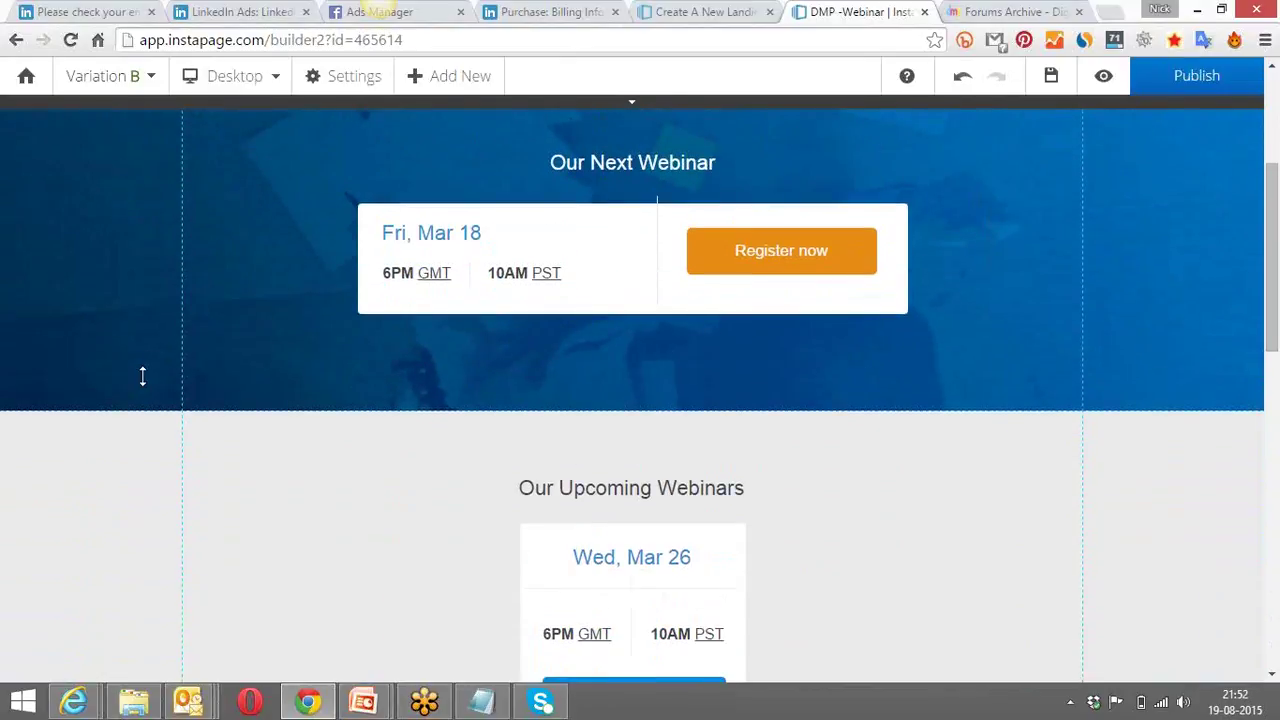
scroll(143, 385, up, 3)
scroll(143, 385, up, 3)
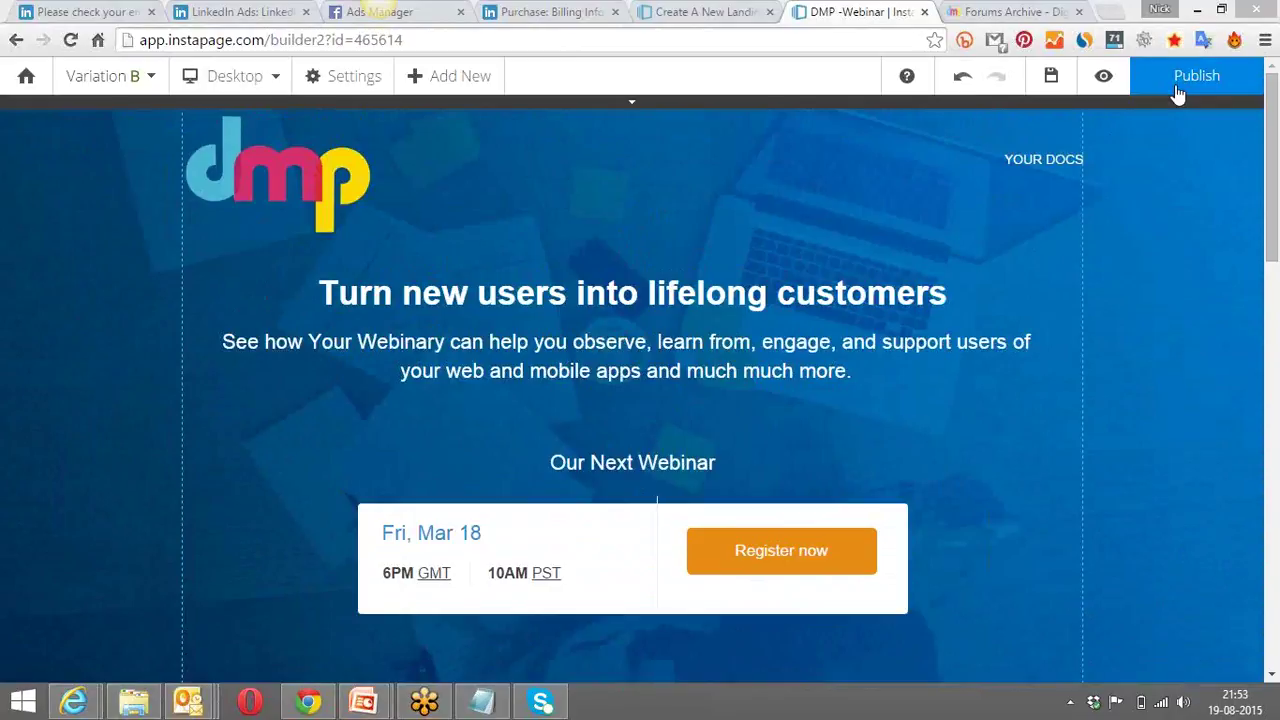
Step: Start publishing the page and continue past the missing mobile and SEO warning
click(1176, 88)
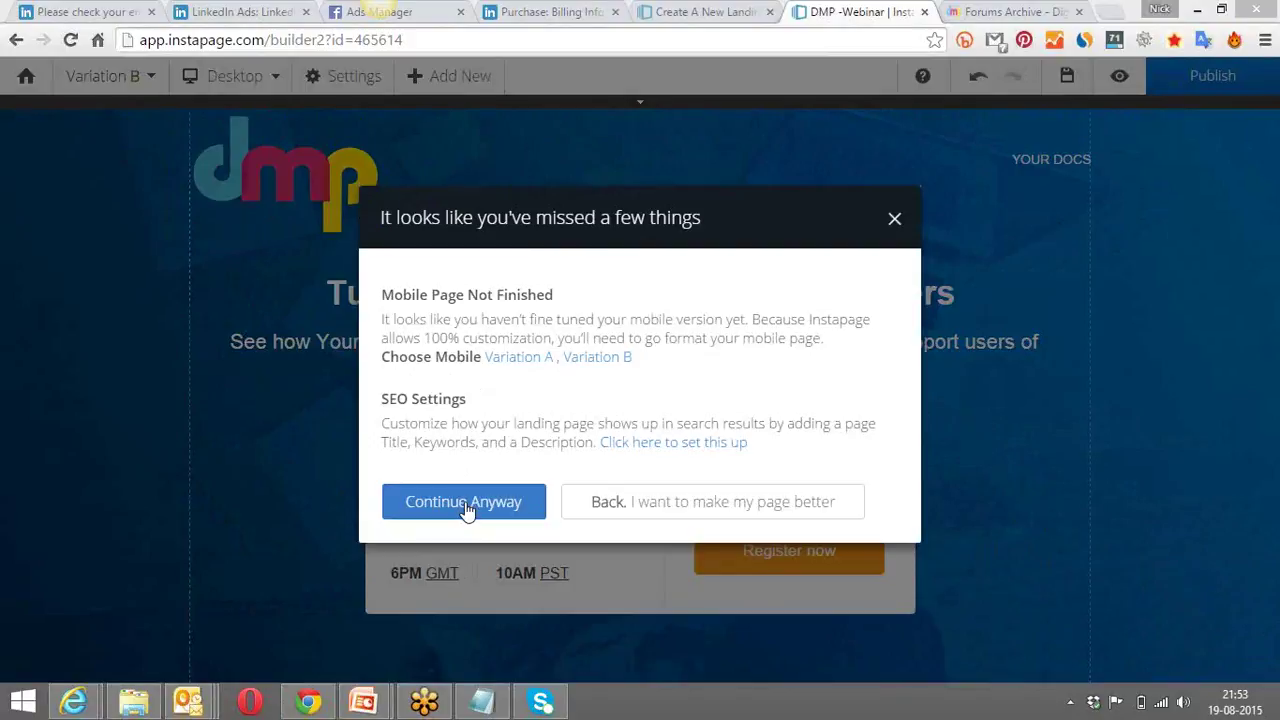
click(466, 507)
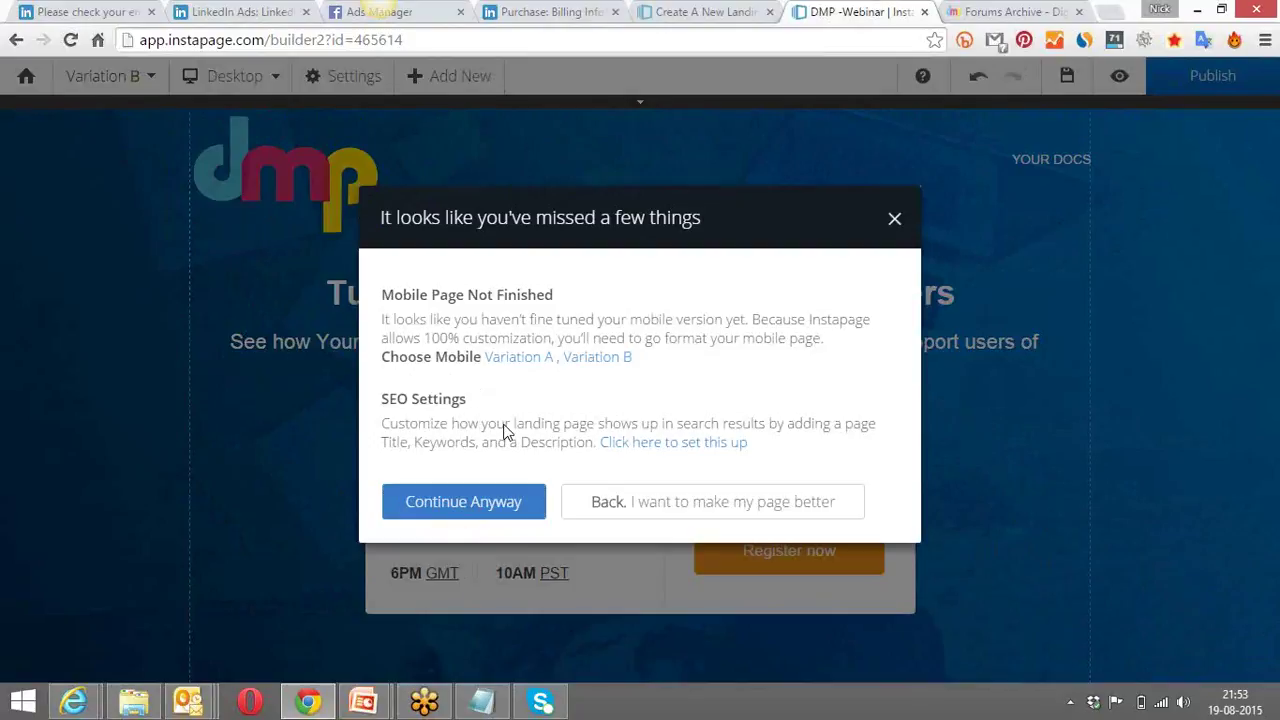
click(472, 510)
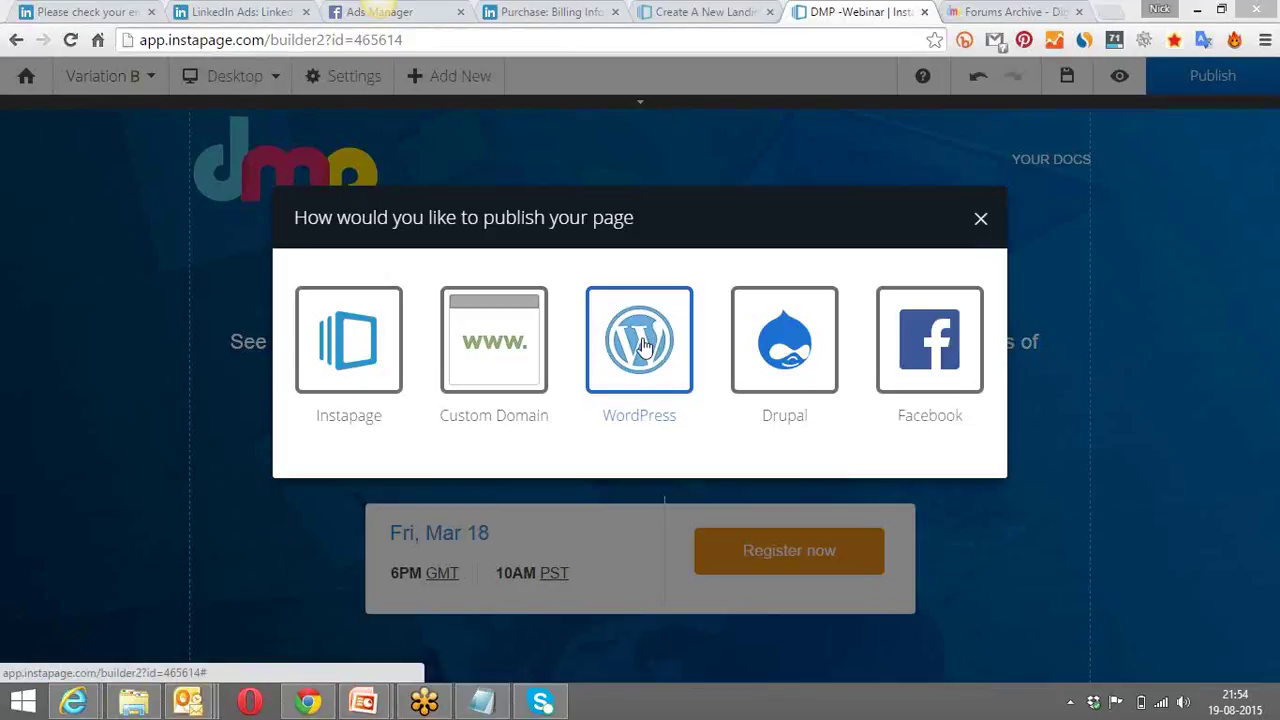
Step: Publish the DMP -Webinar page to WordPress
click(643, 345)
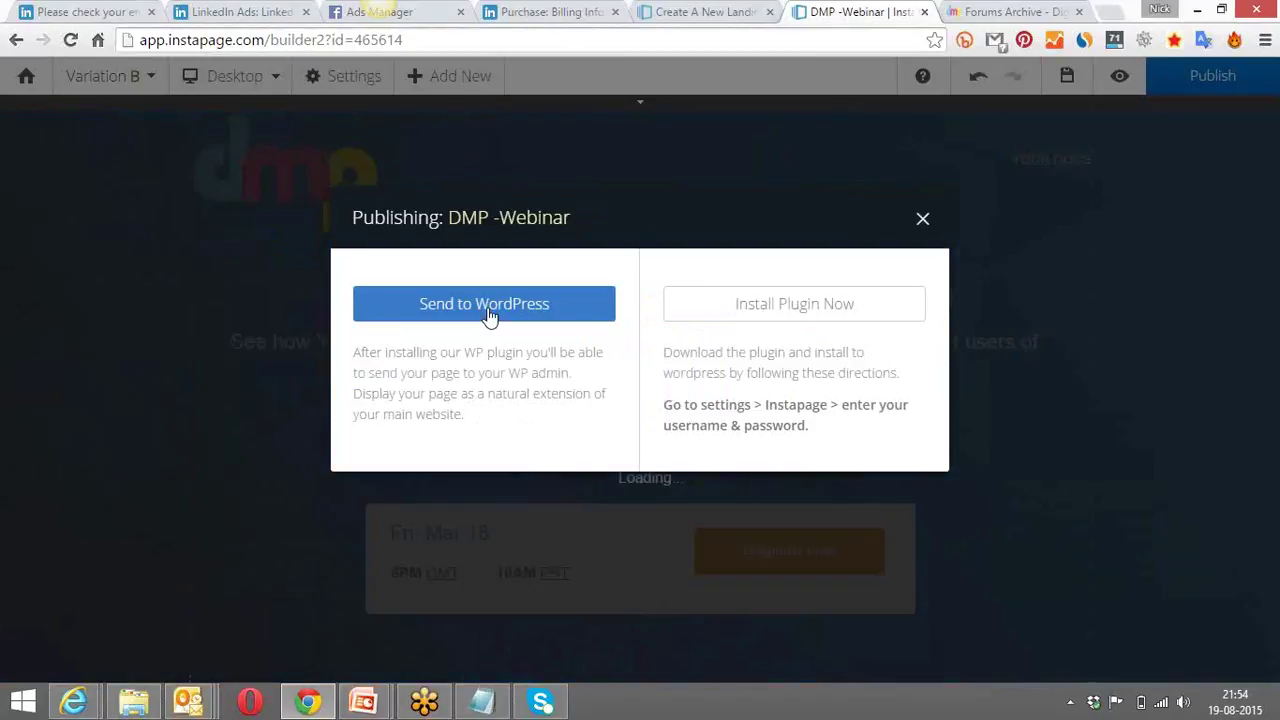
click(489, 315)
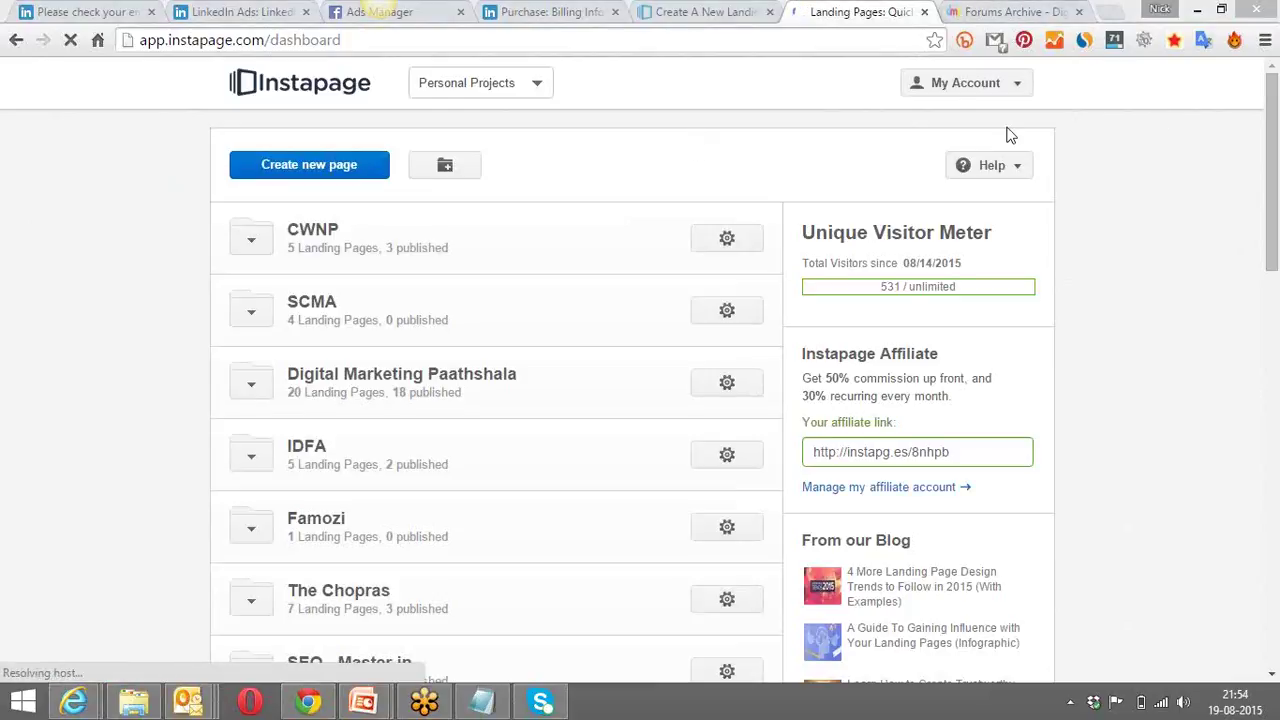
Step: Open dmpaathshala.com's wp-admin login page in a new Chrome tab
click(993, 10)
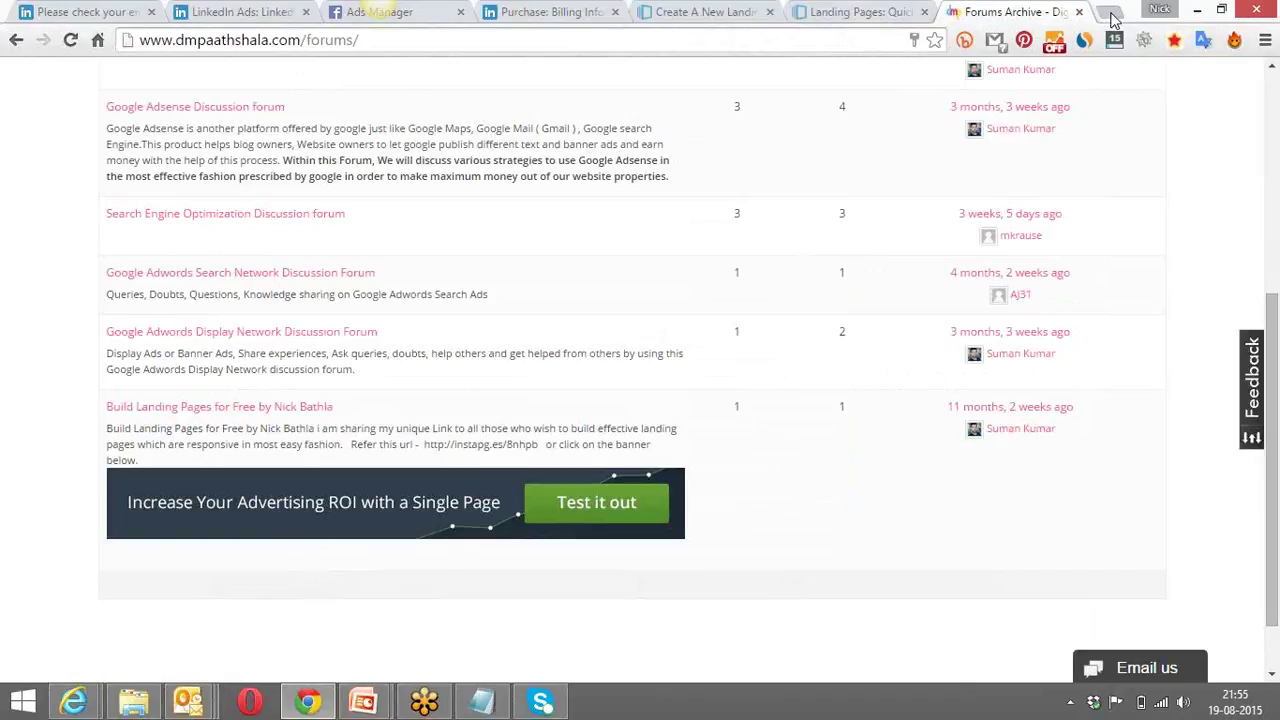
click(1110, 11)
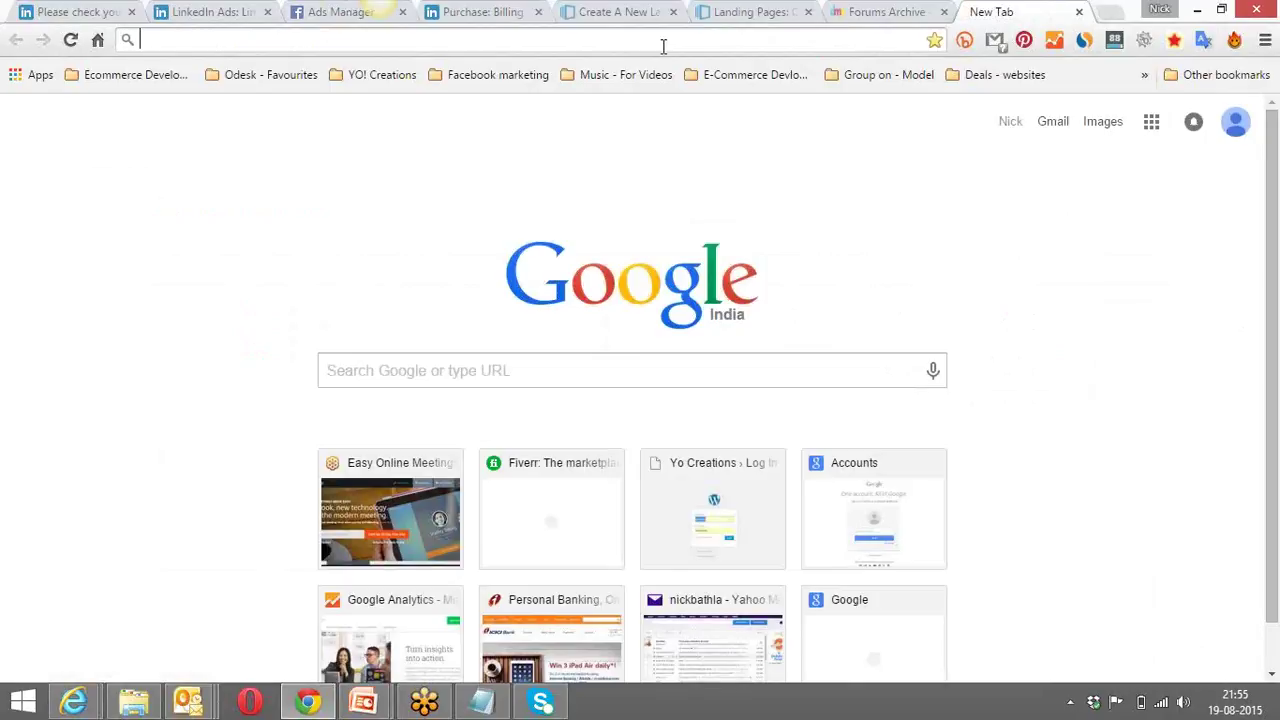
text(dmpaathshala.com)
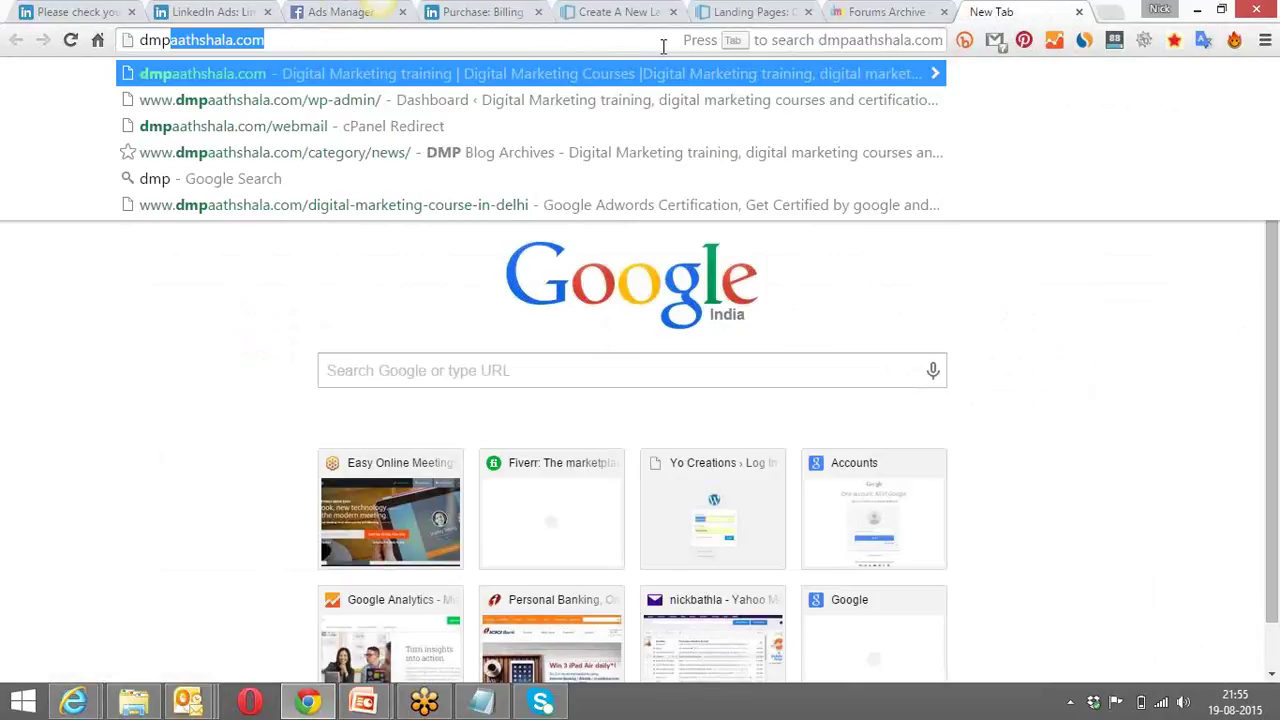
key(End)
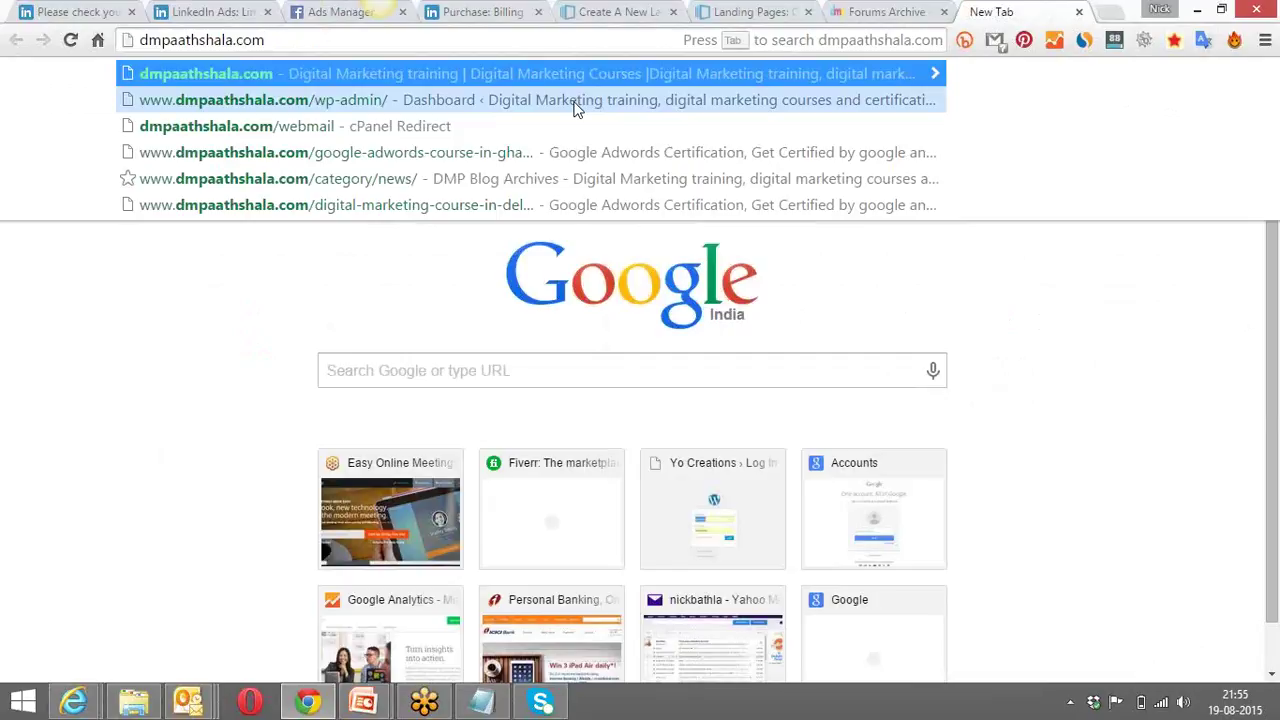
click(575, 108)
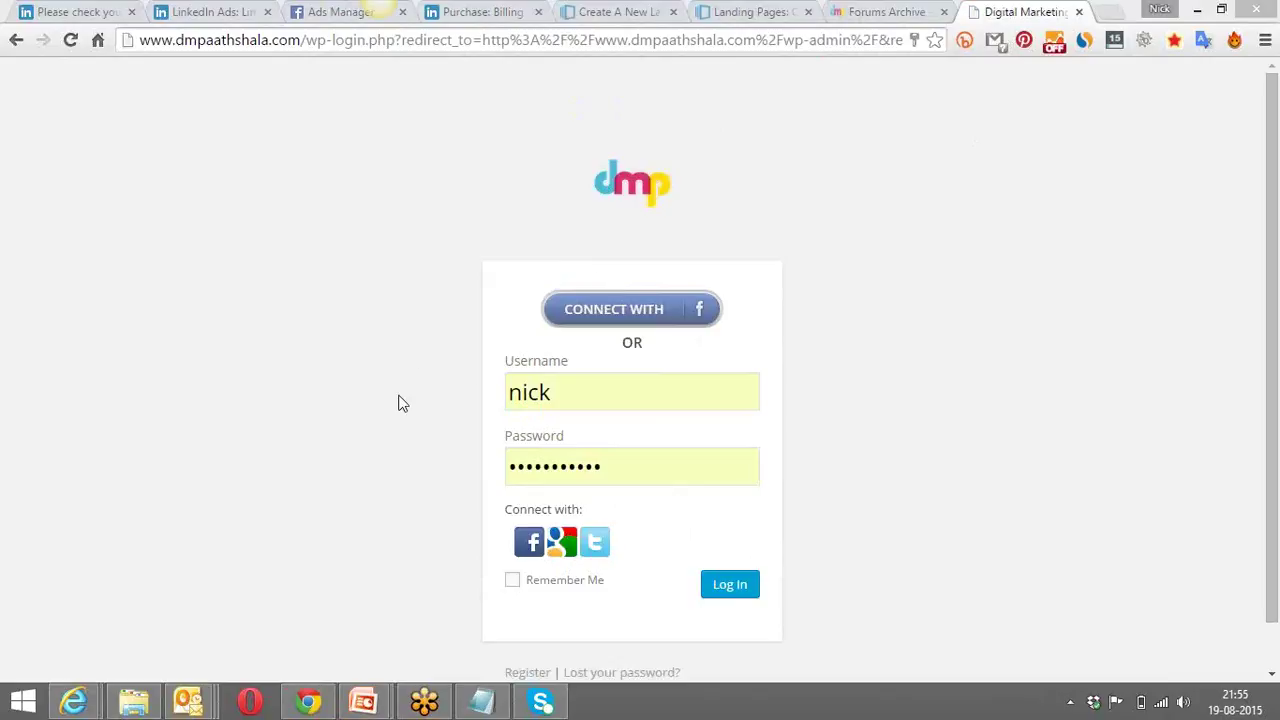
Step: Log in to the dmpaathshala.com WordPress admin dashboard
click(733, 588)
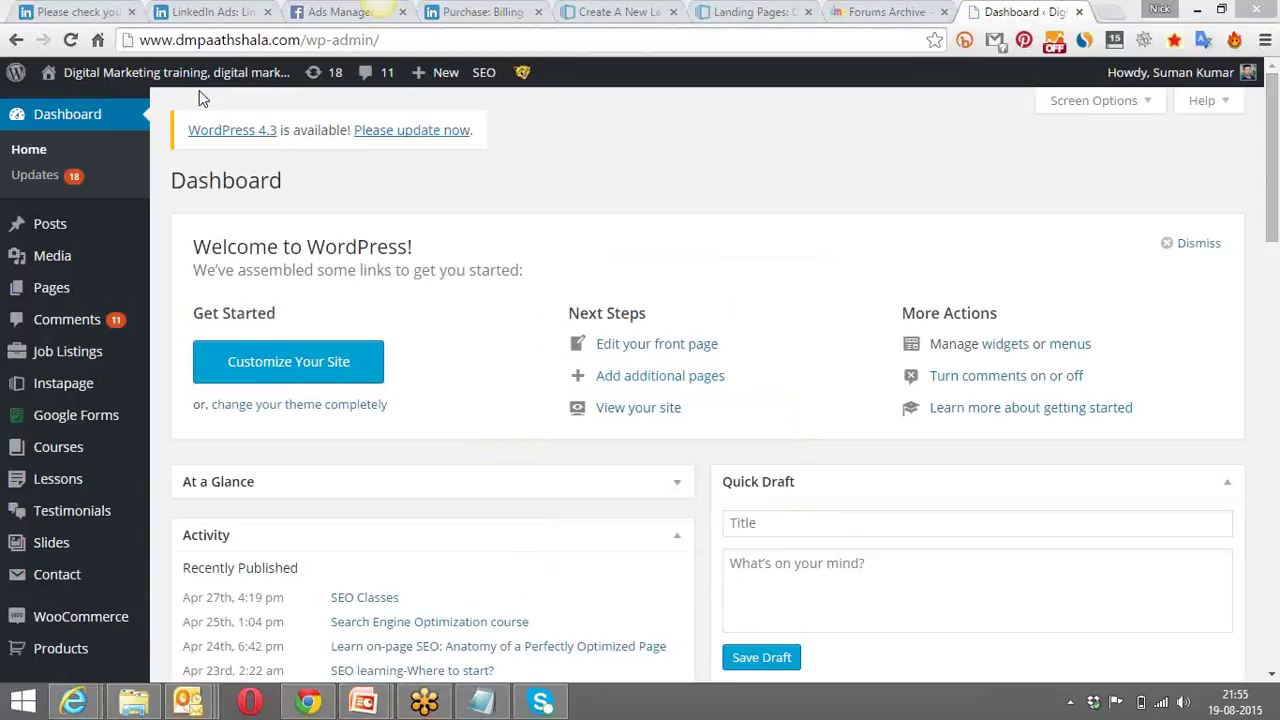
mouse_move(16, 260)
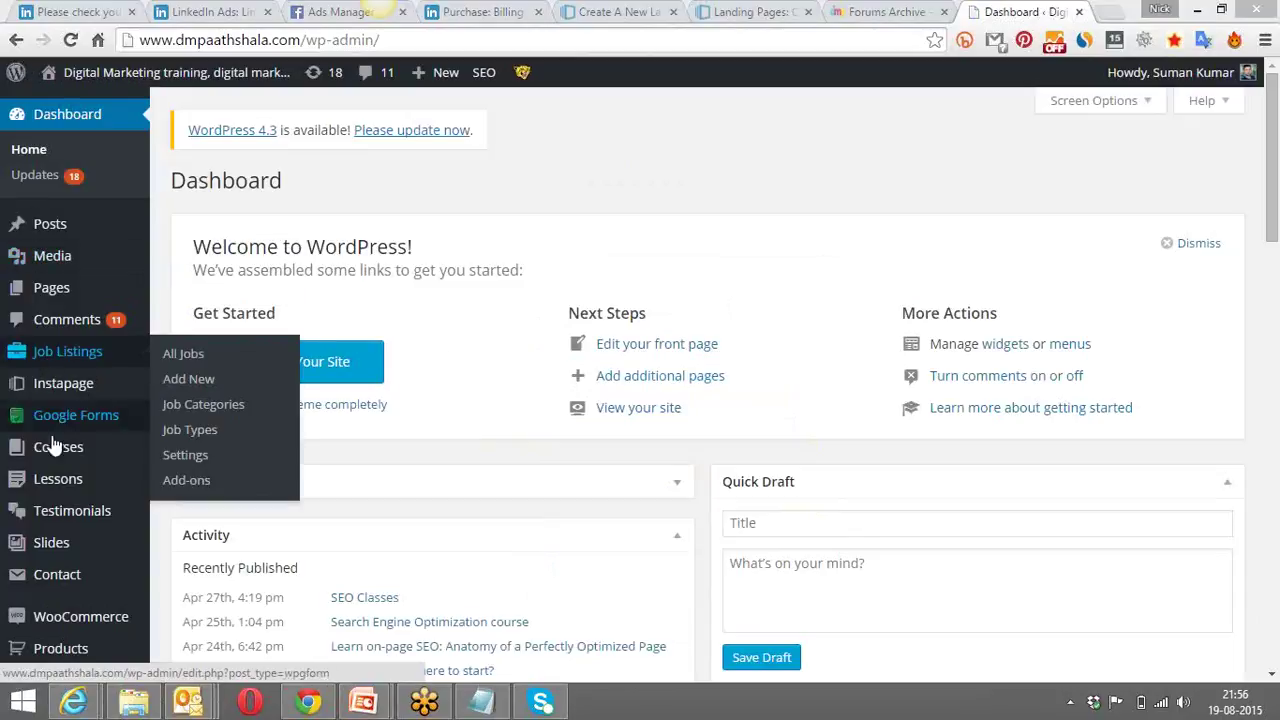
mouse_move(53, 465)
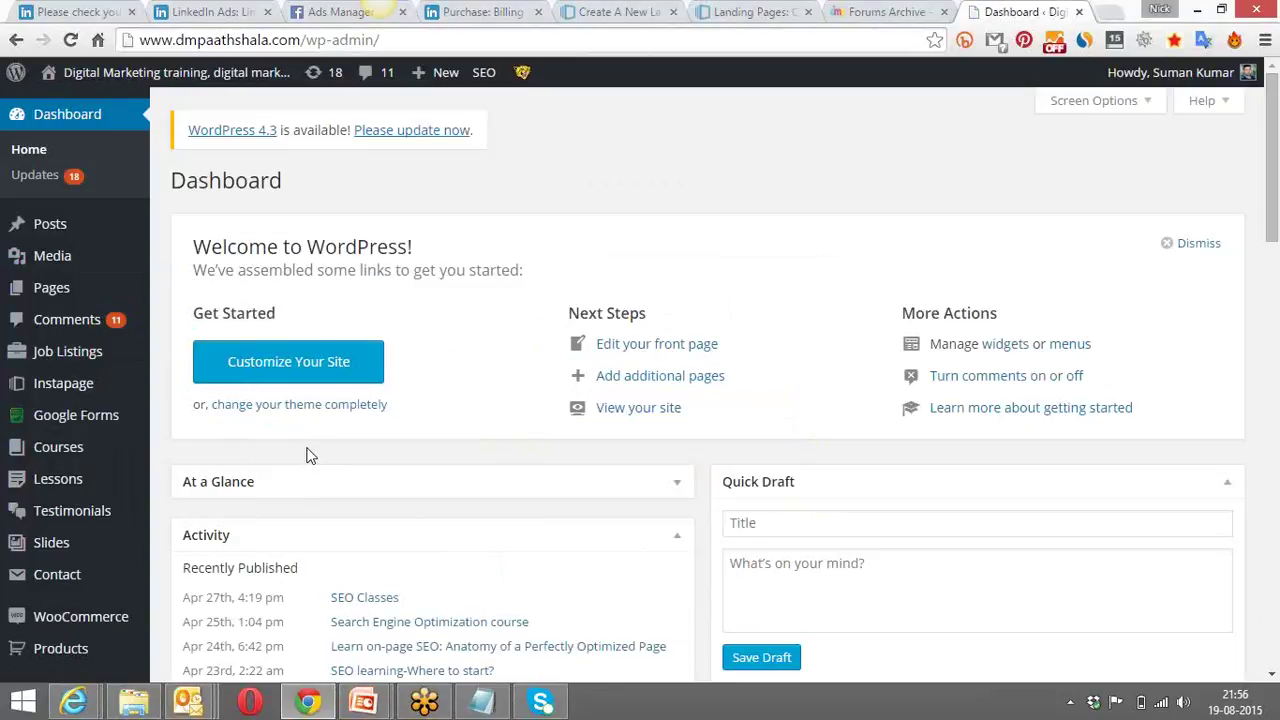
scroll(310, 455, down, 1)
scroll(310, 455, down, 2)
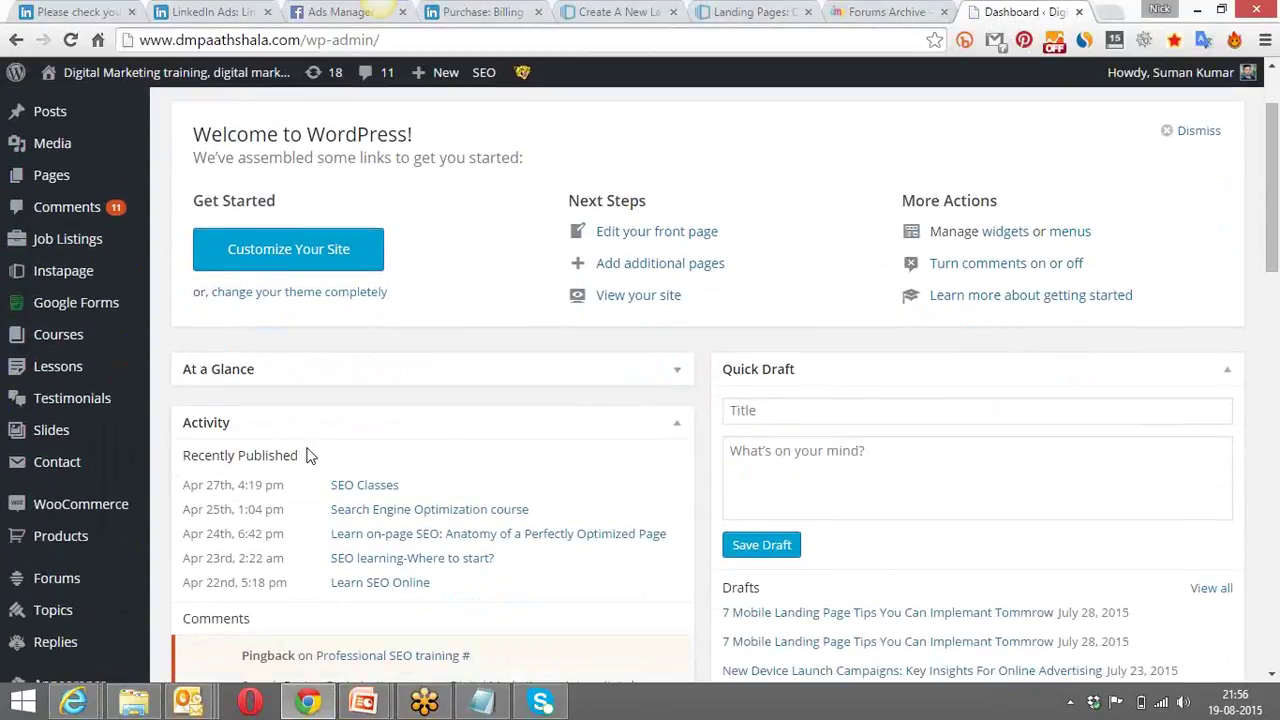
scroll(310, 455, up, 3)
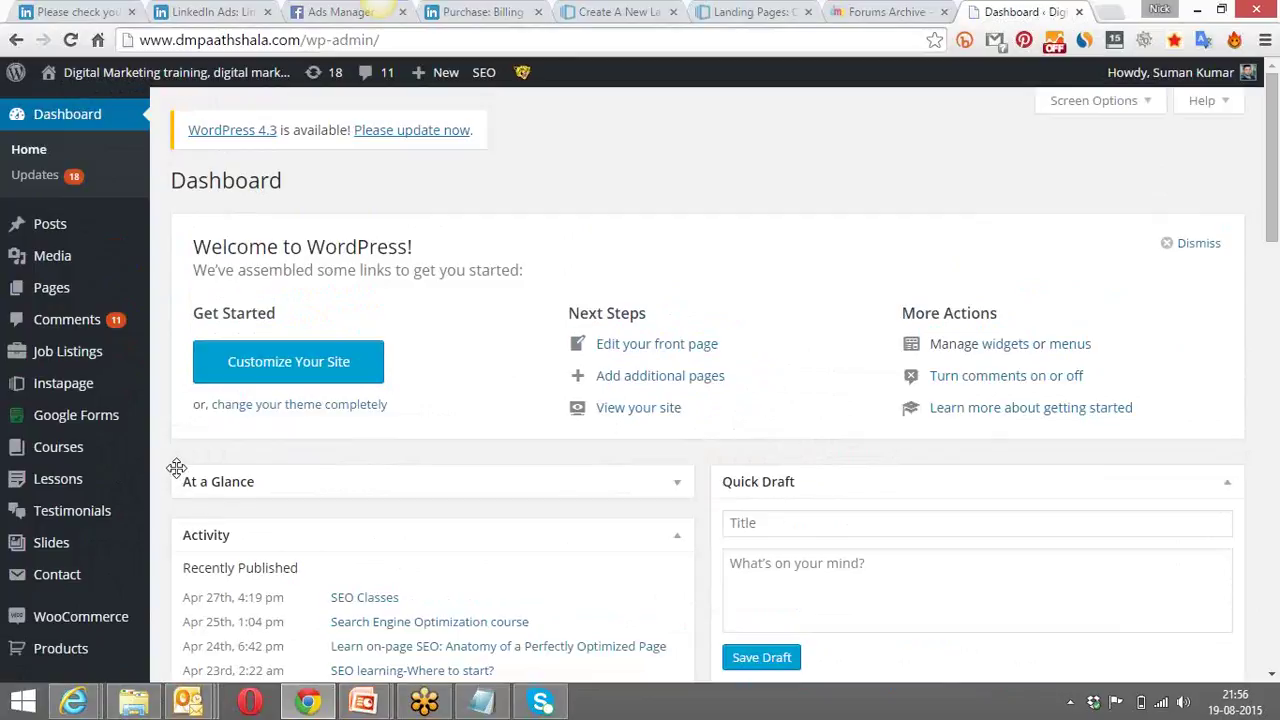
Step: Go to Plugins > Add New in the admin sidebar
mouse_move(134, 385)
scroll(176, 450, down, 3)
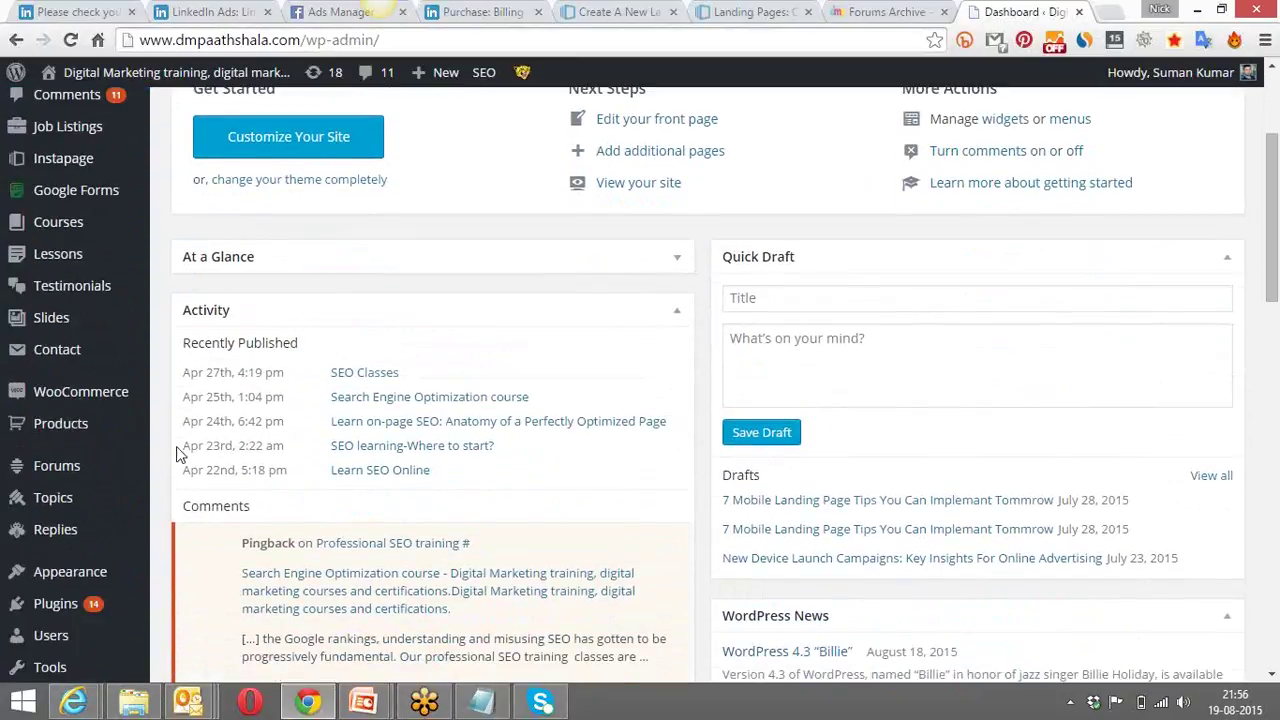
scroll(176, 450, down, 2)
mouse_move(66, 500)
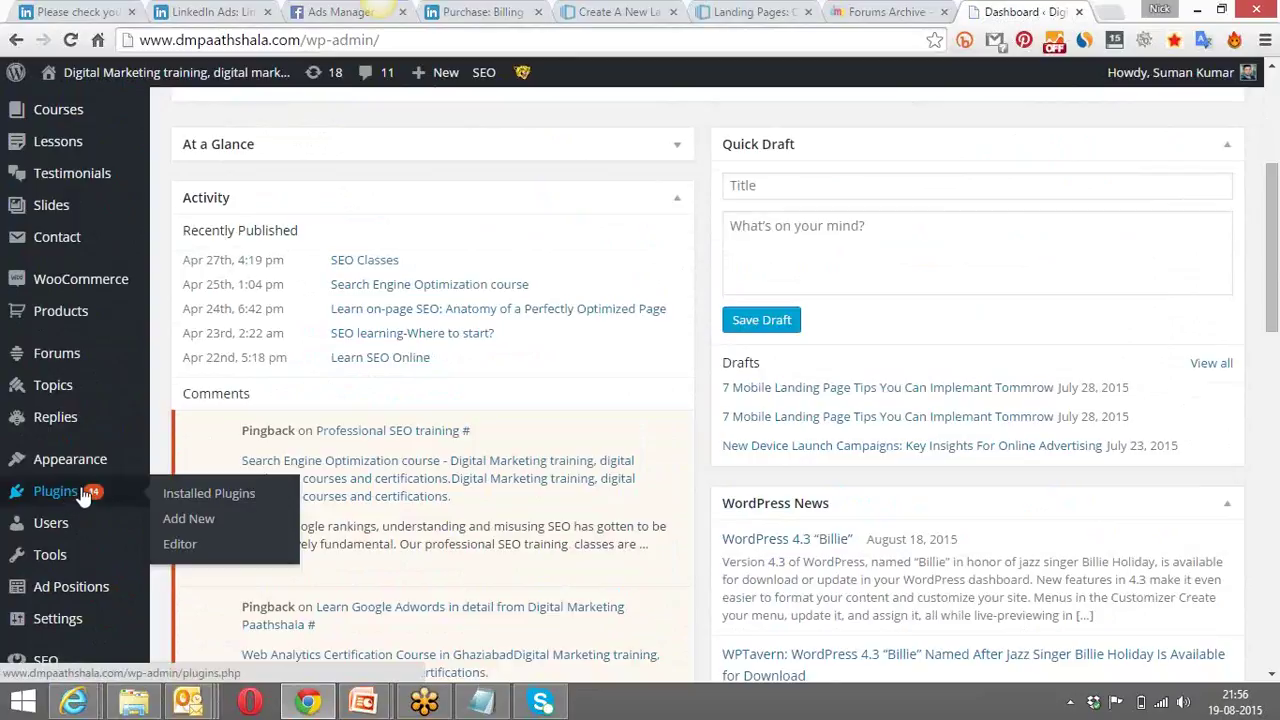
click(207, 518)
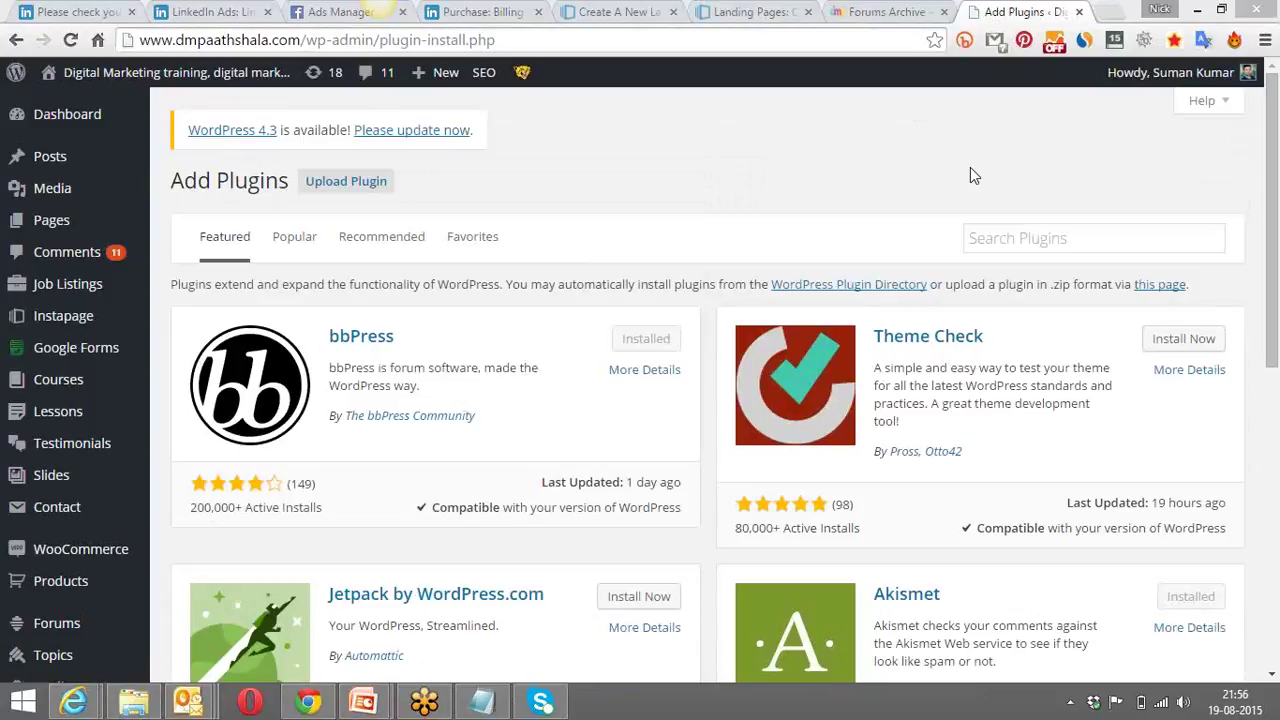
Step: Search the WordPress plugin directory for 'instapage'
click(1014, 240)
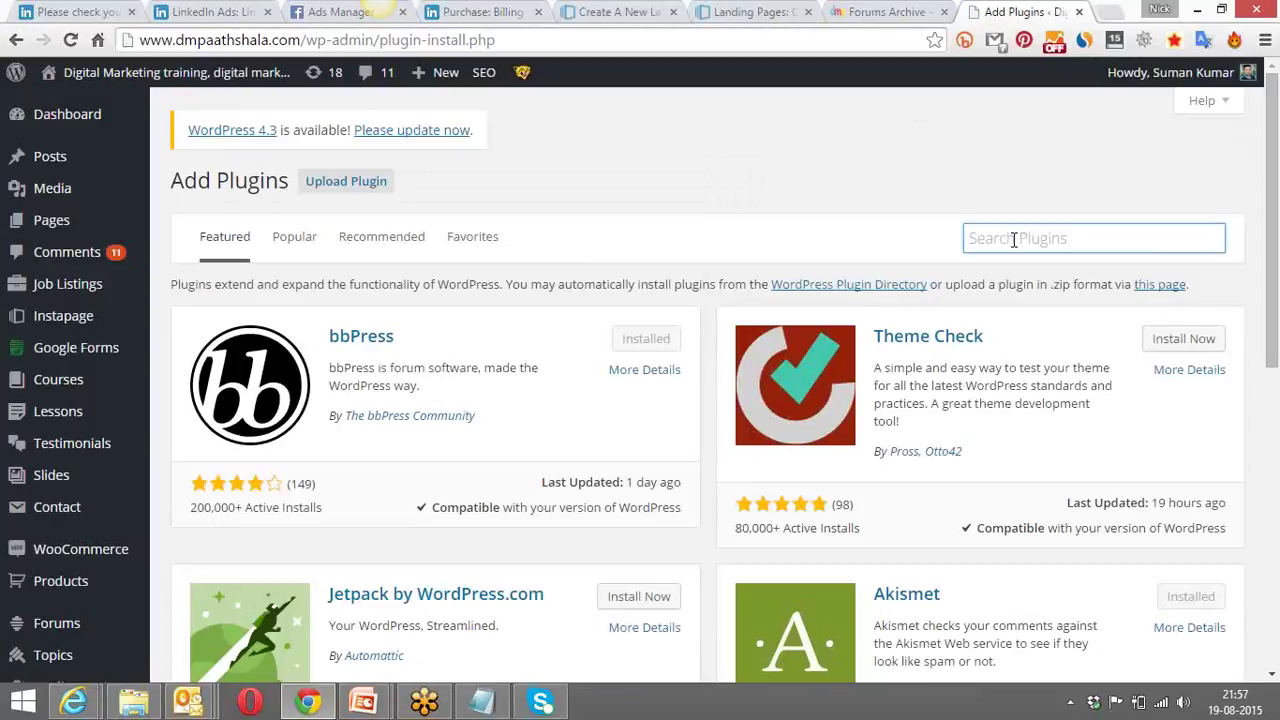
text(instapage)
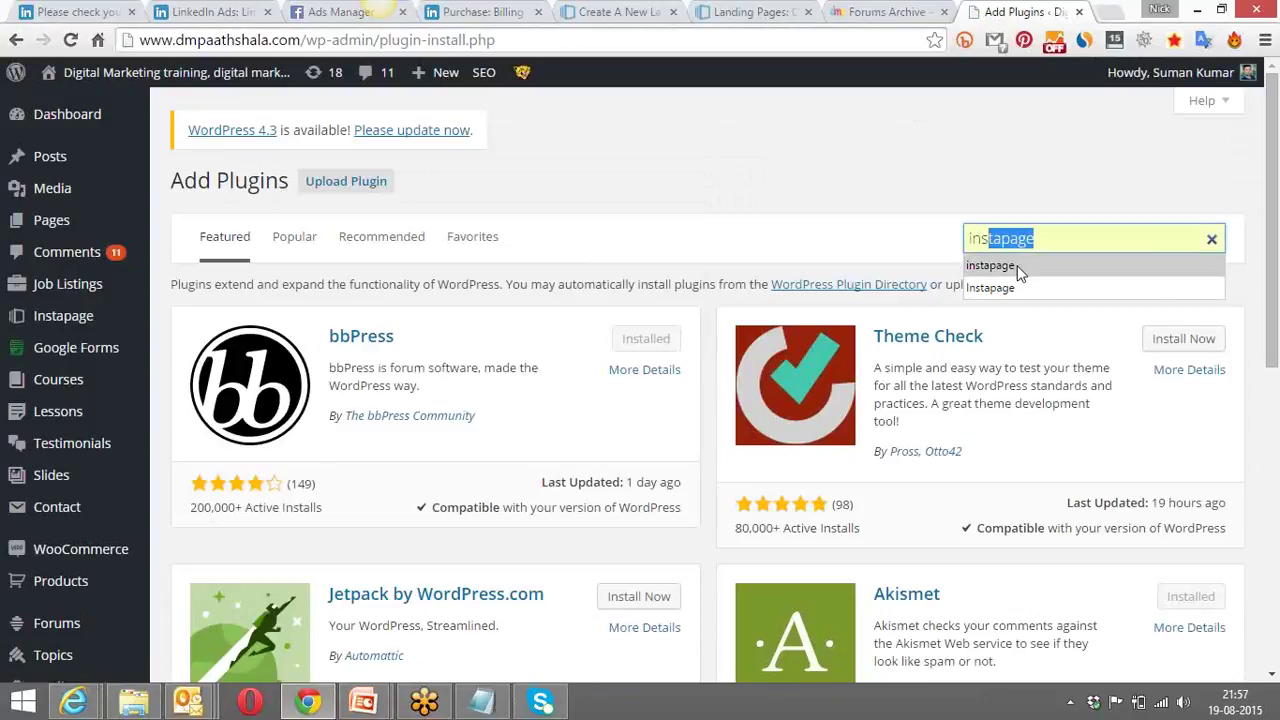
click(1019, 266)
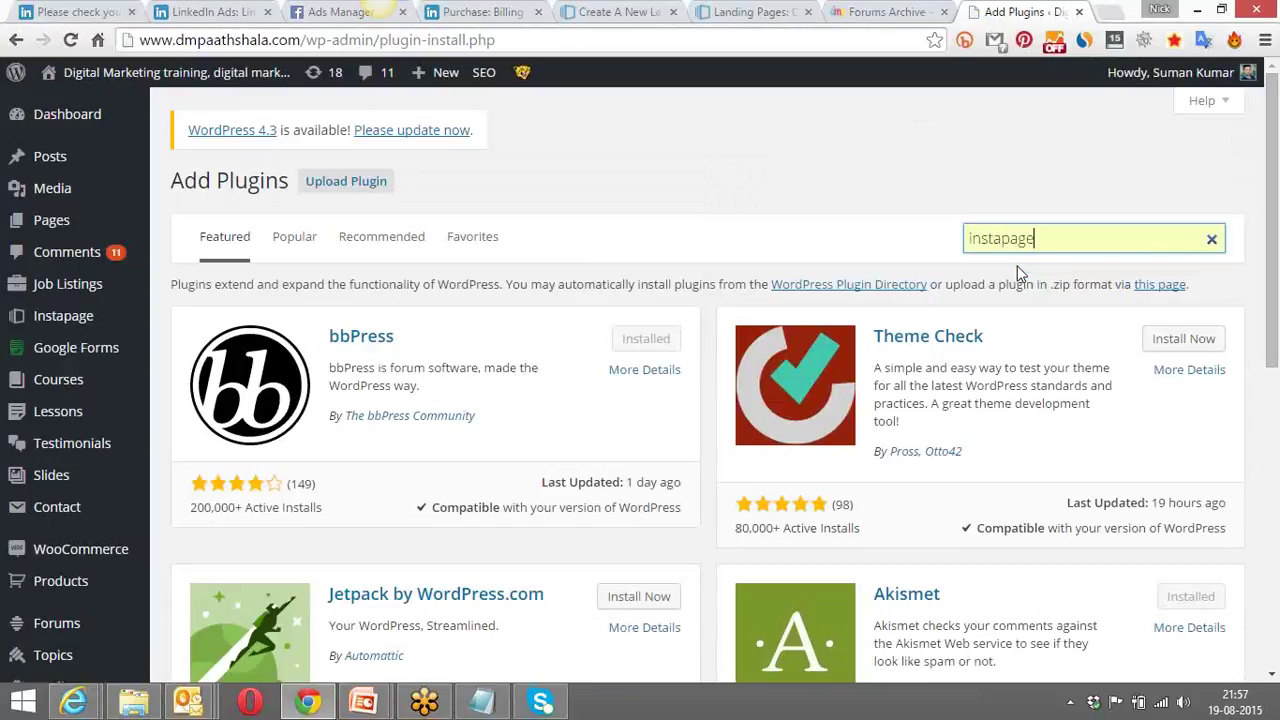
key(Return)
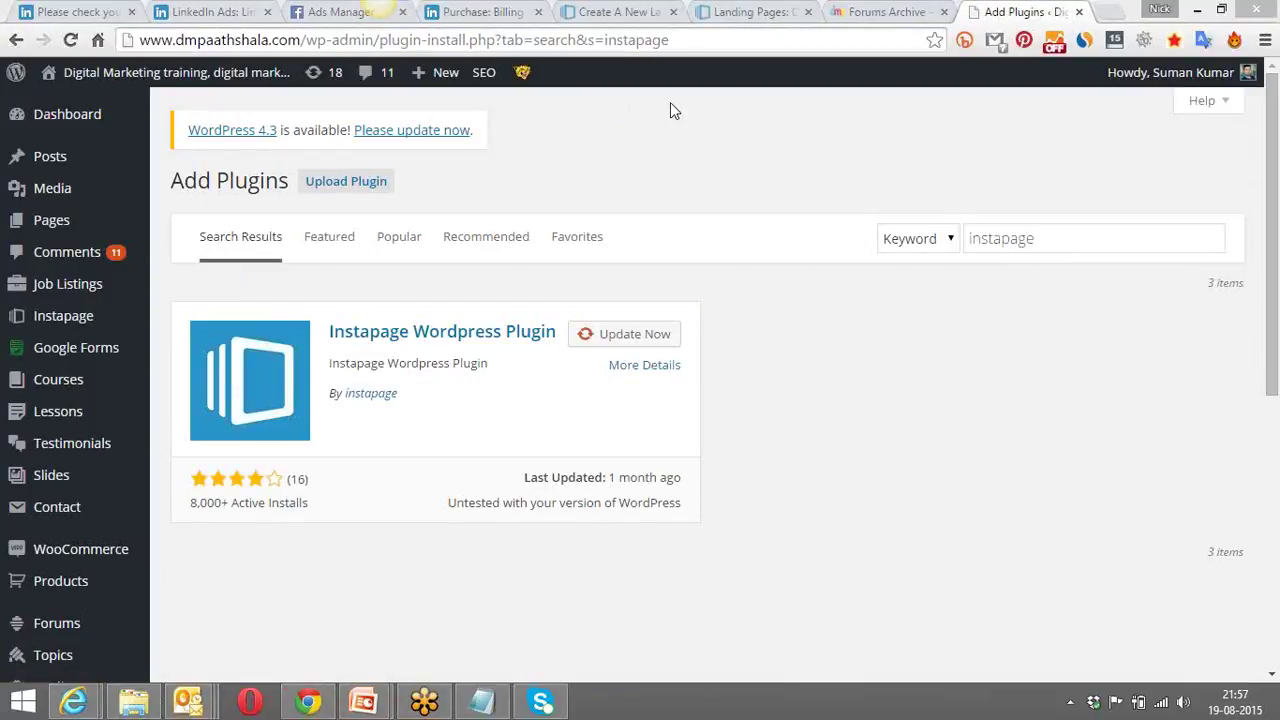
Step: Update the Instapage WordPress Plugin to its latest version
click(593, 340)
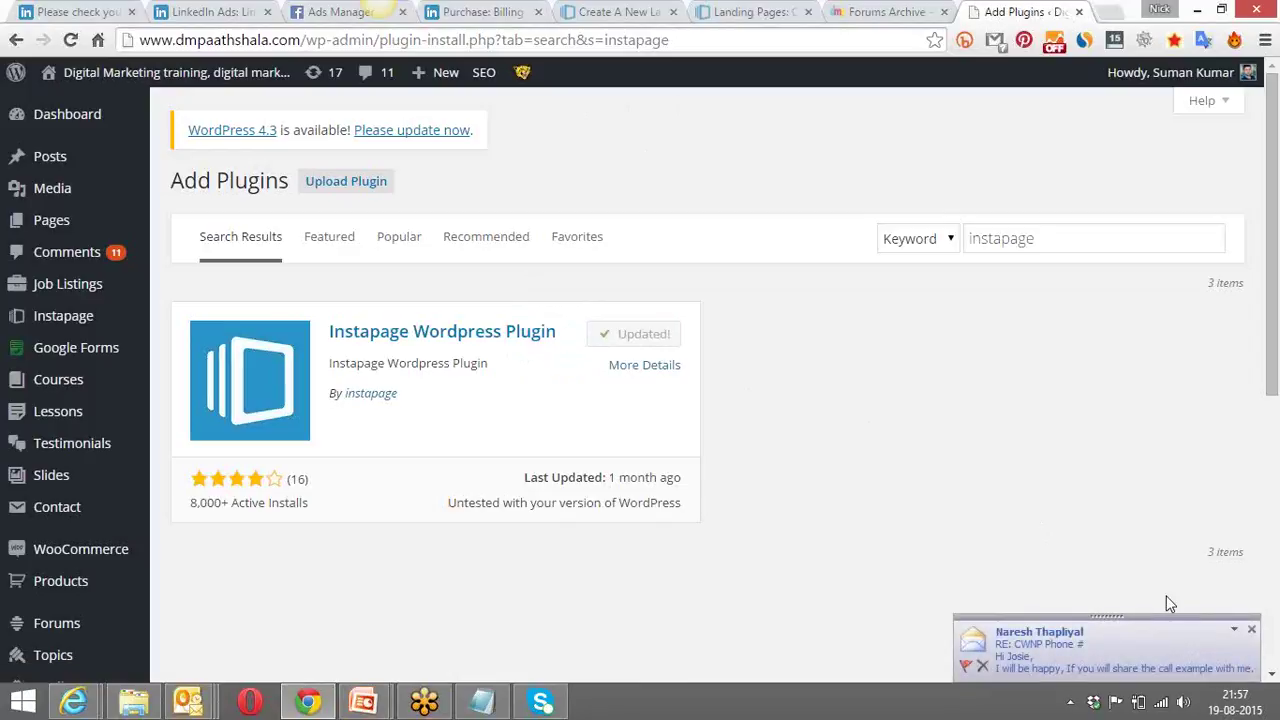
click(1252, 629)
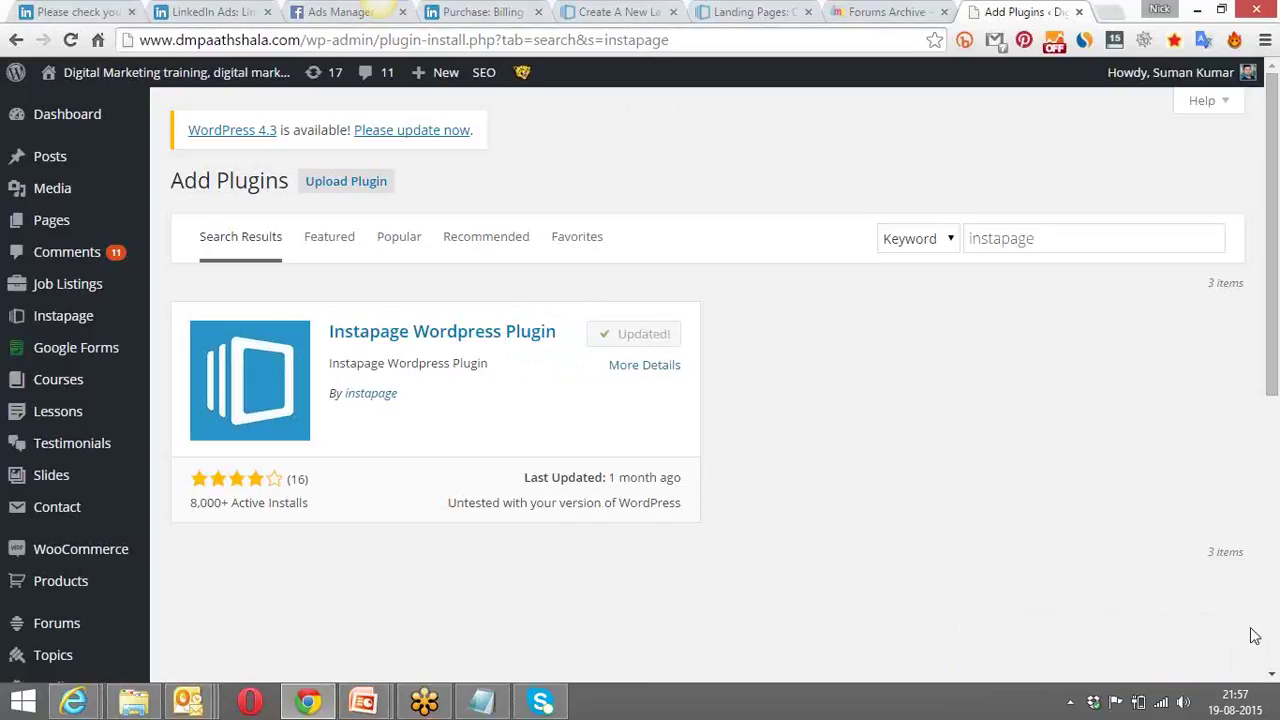
mouse_move(65, 433)
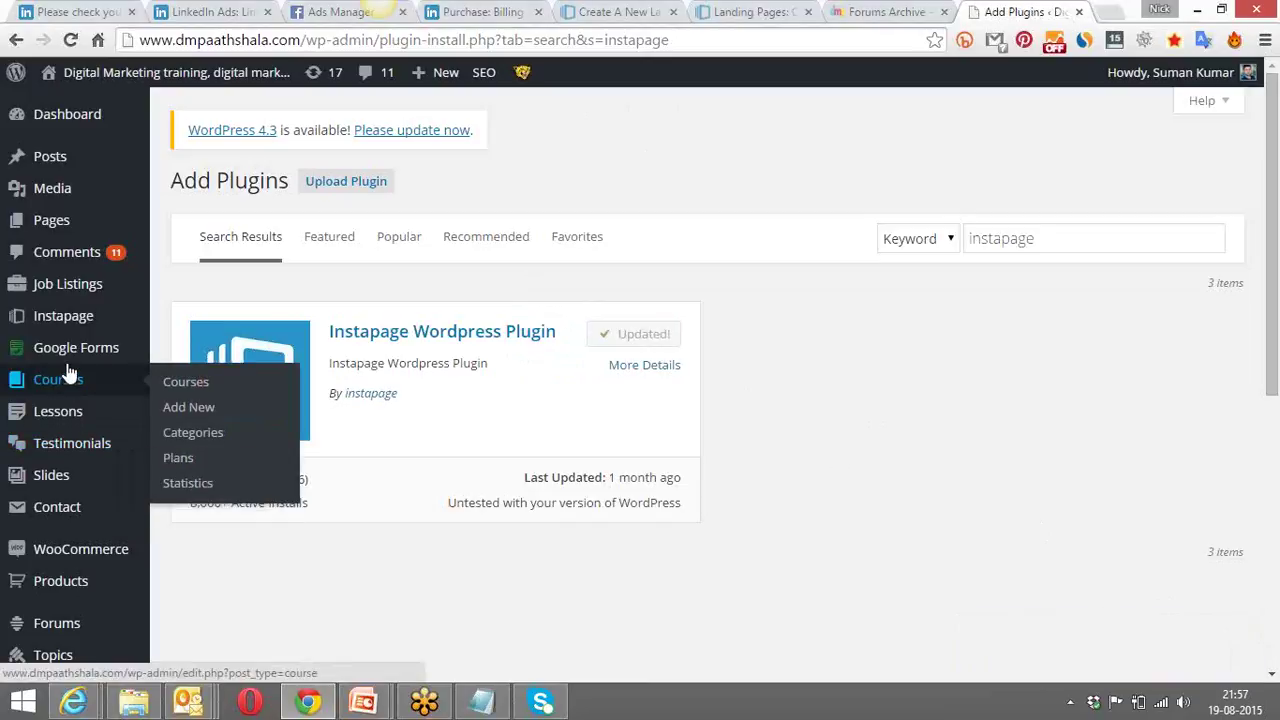
mouse_move(70, 386)
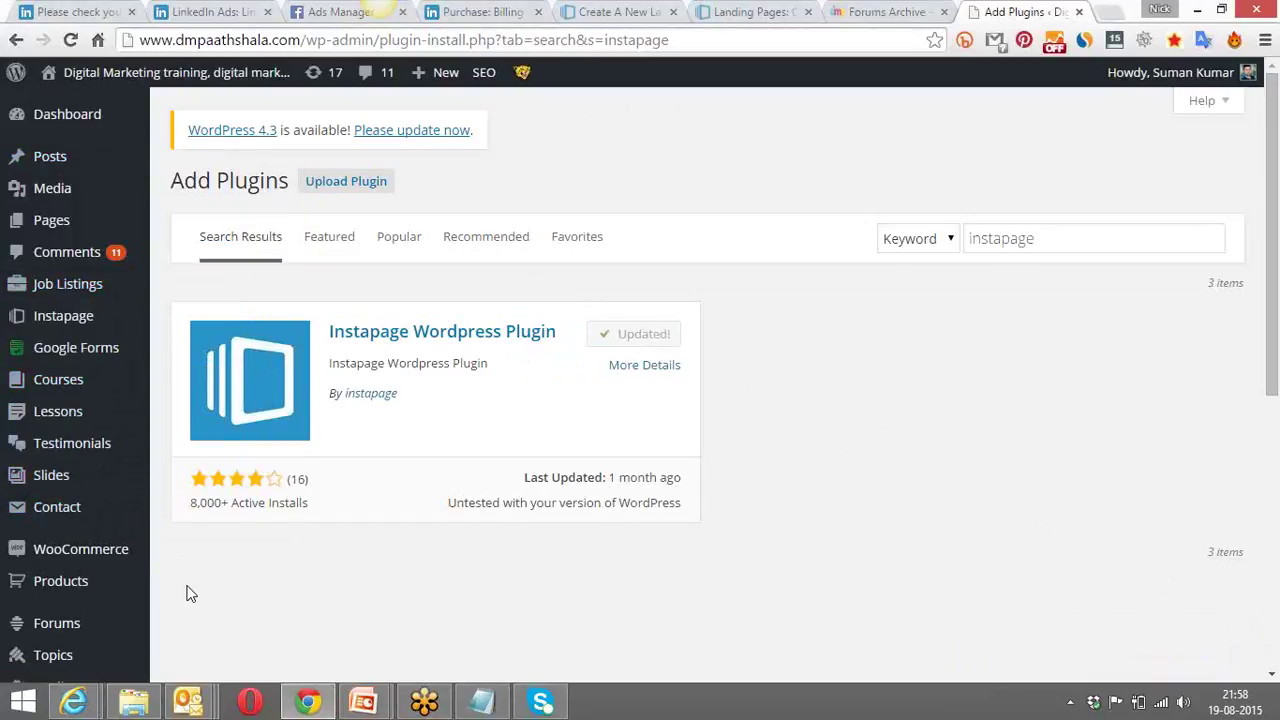
scroll(191, 594, down, 2)
scroll(191, 594, up, 1)
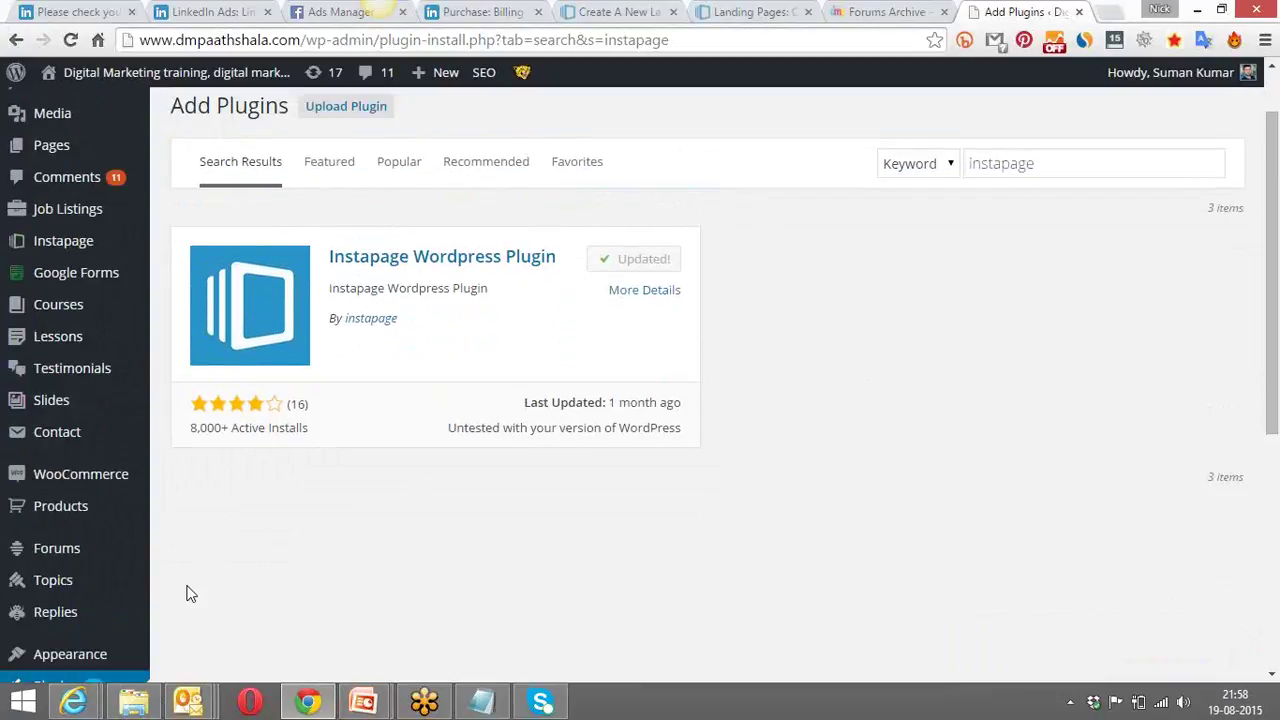
scroll(191, 594, up, 1)
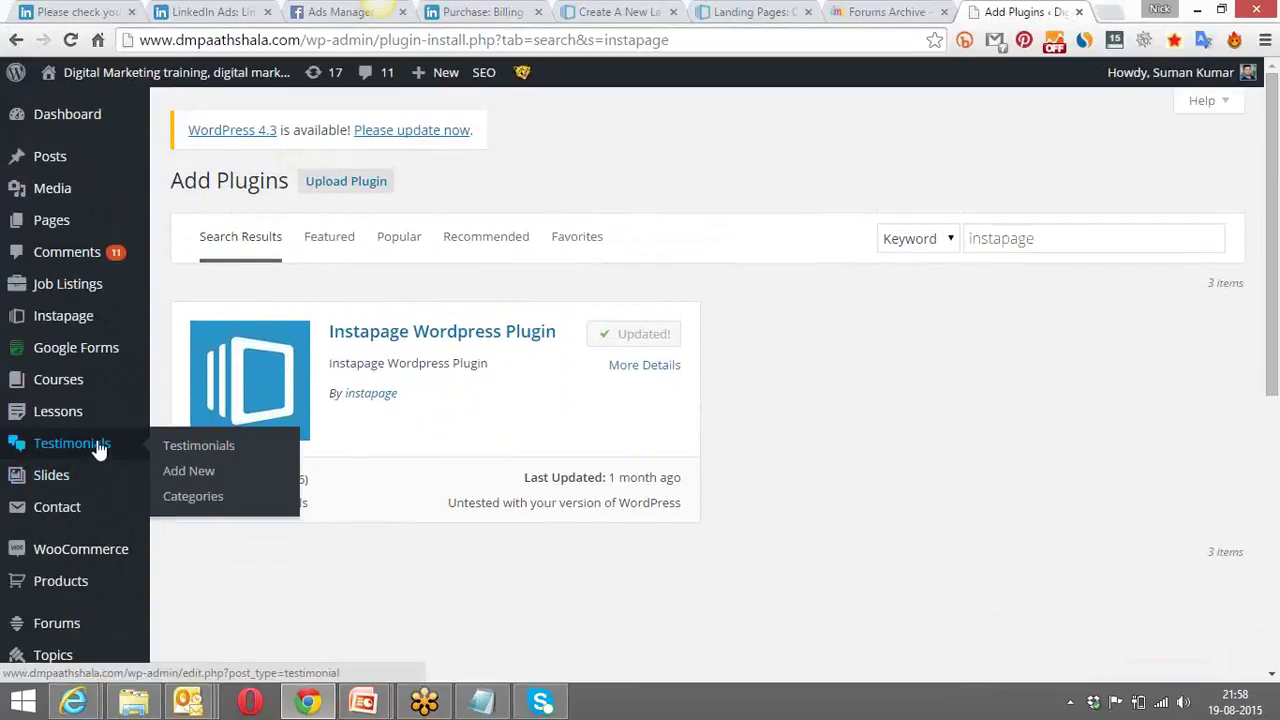
mouse_move(97, 413)
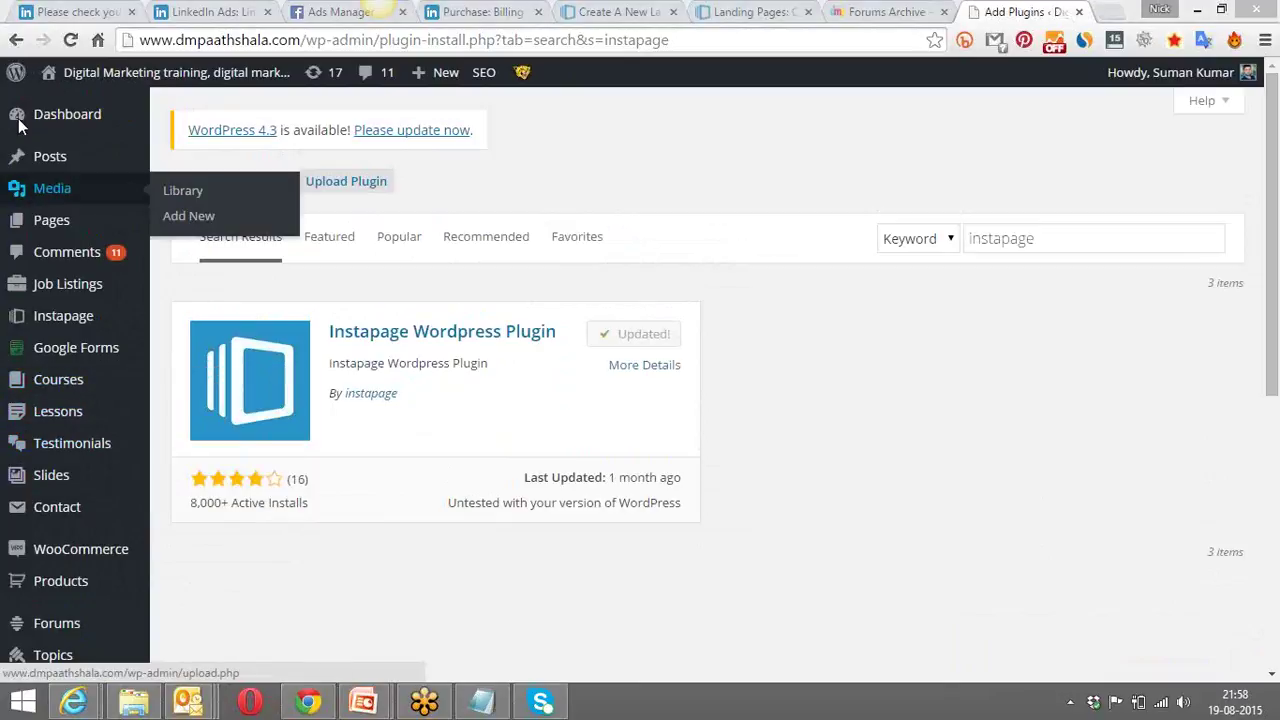
mouse_move(88, 323)
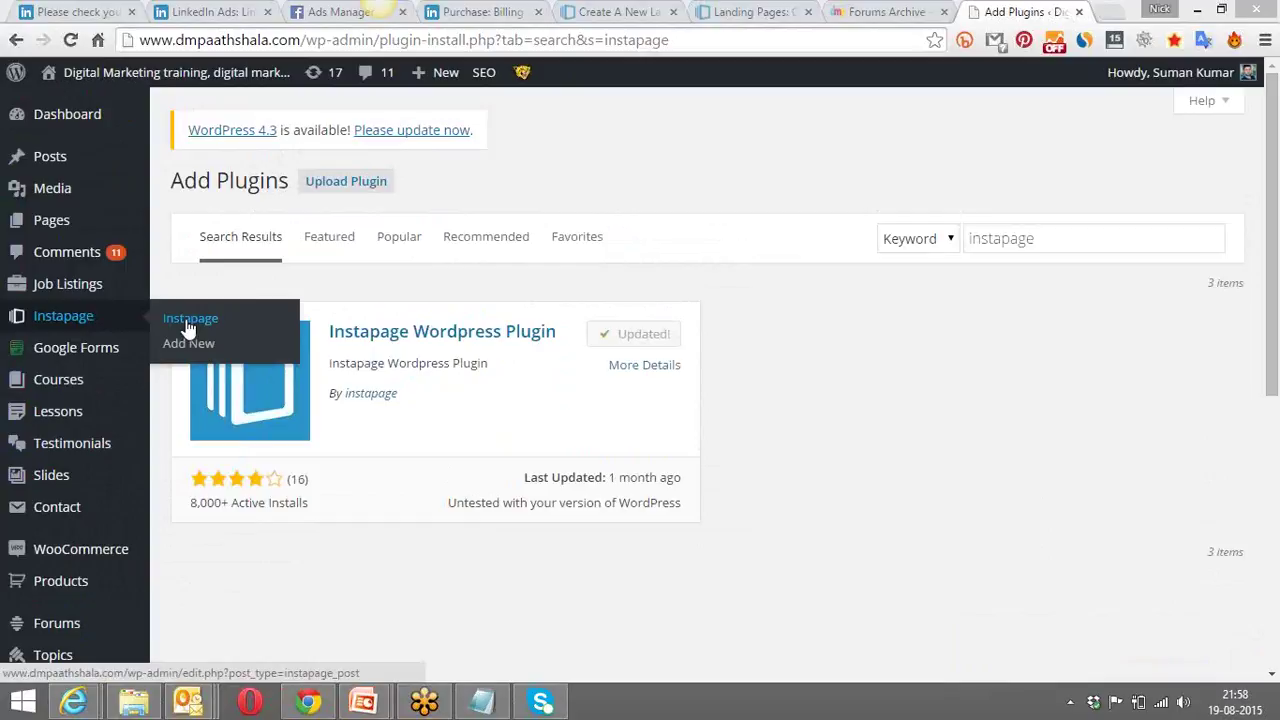
Step: Open the Instapage landing pages list, then Add New under Instapage
click(188, 319)
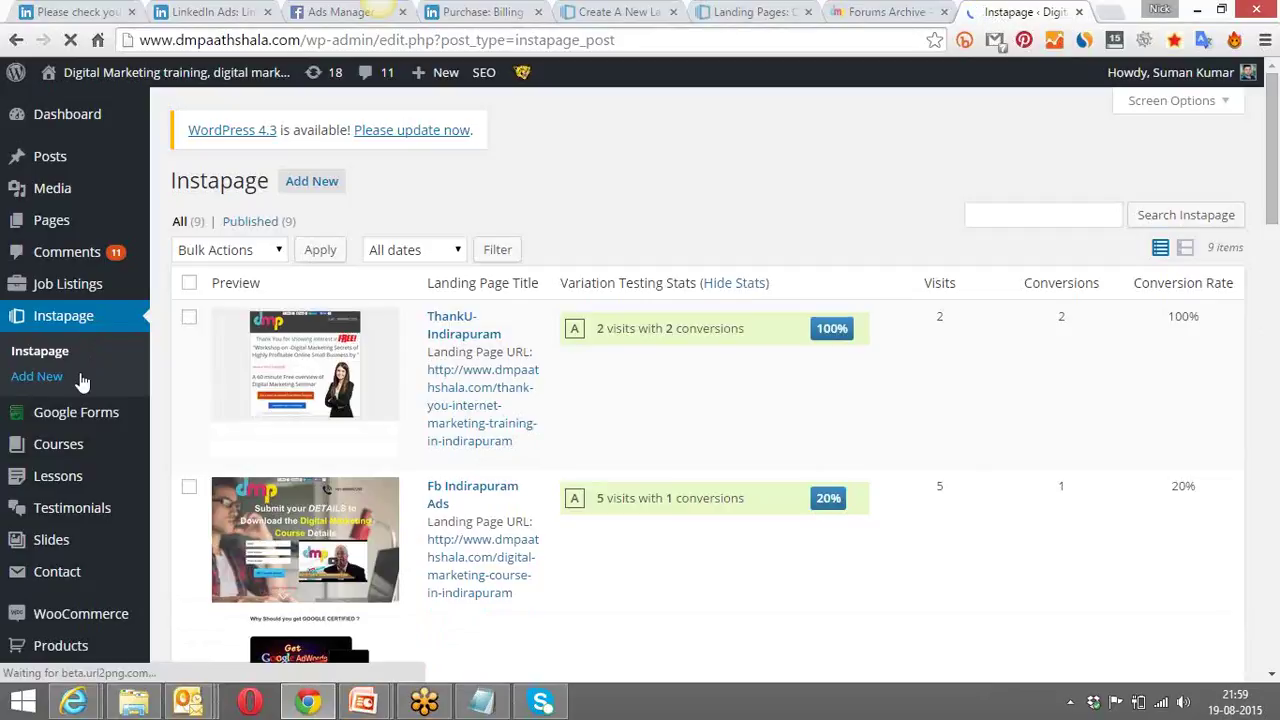
click(81, 377)
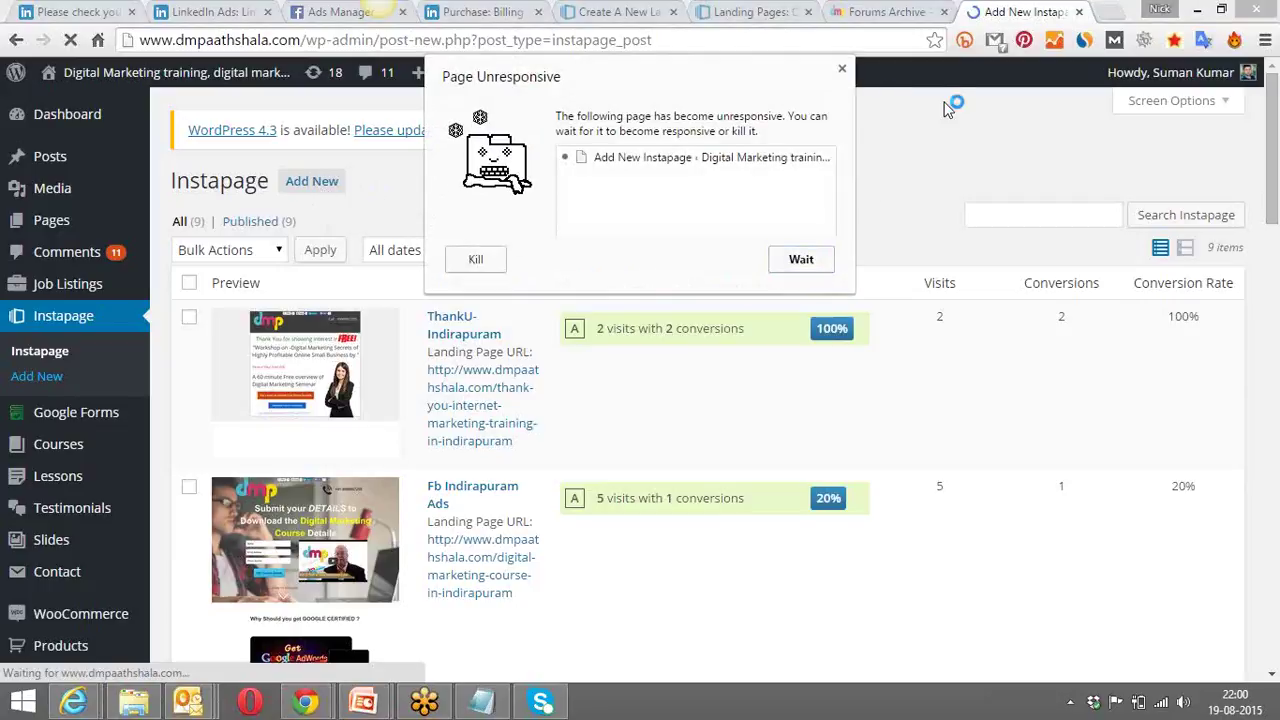
Step: Keep waiting on Chrome's Page Unresponsive dialog until the Add New Instapage form loads
click(803, 260)
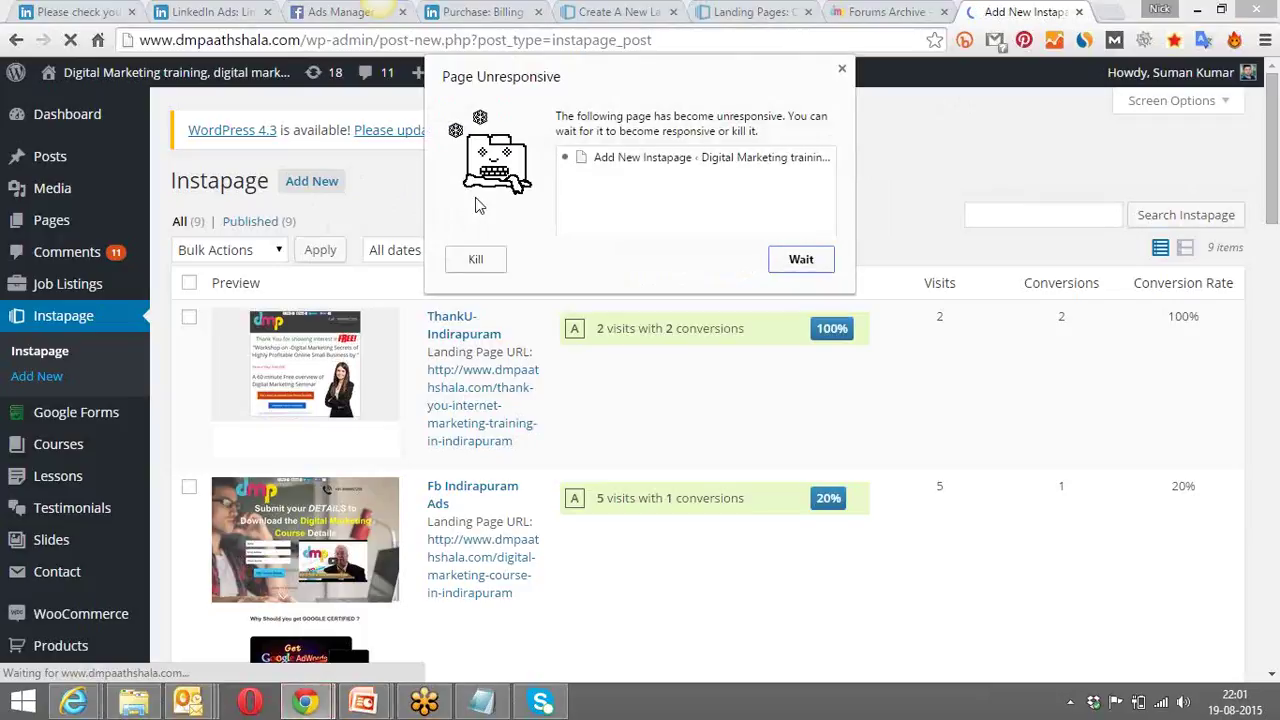
click(800, 262)
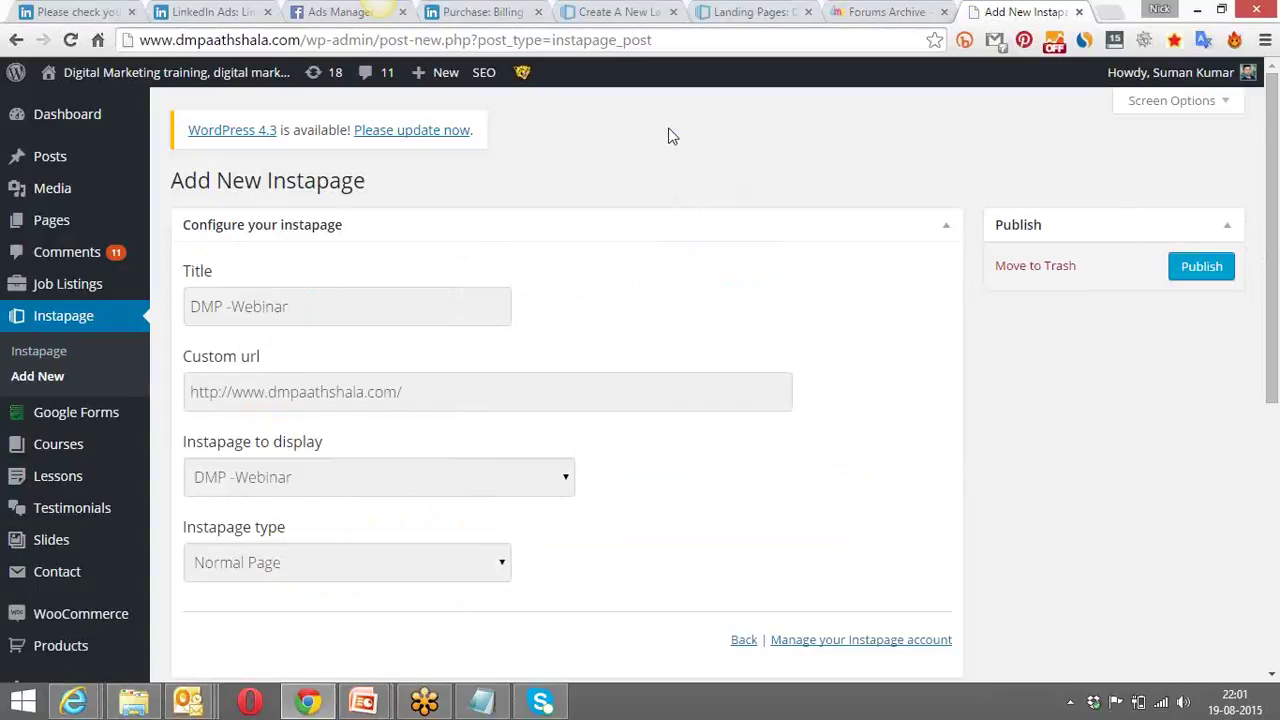
Step: Select the DMP -Webinar title and keep DMP -Webinar as the page to display
scroll(672, 136, down, 2)
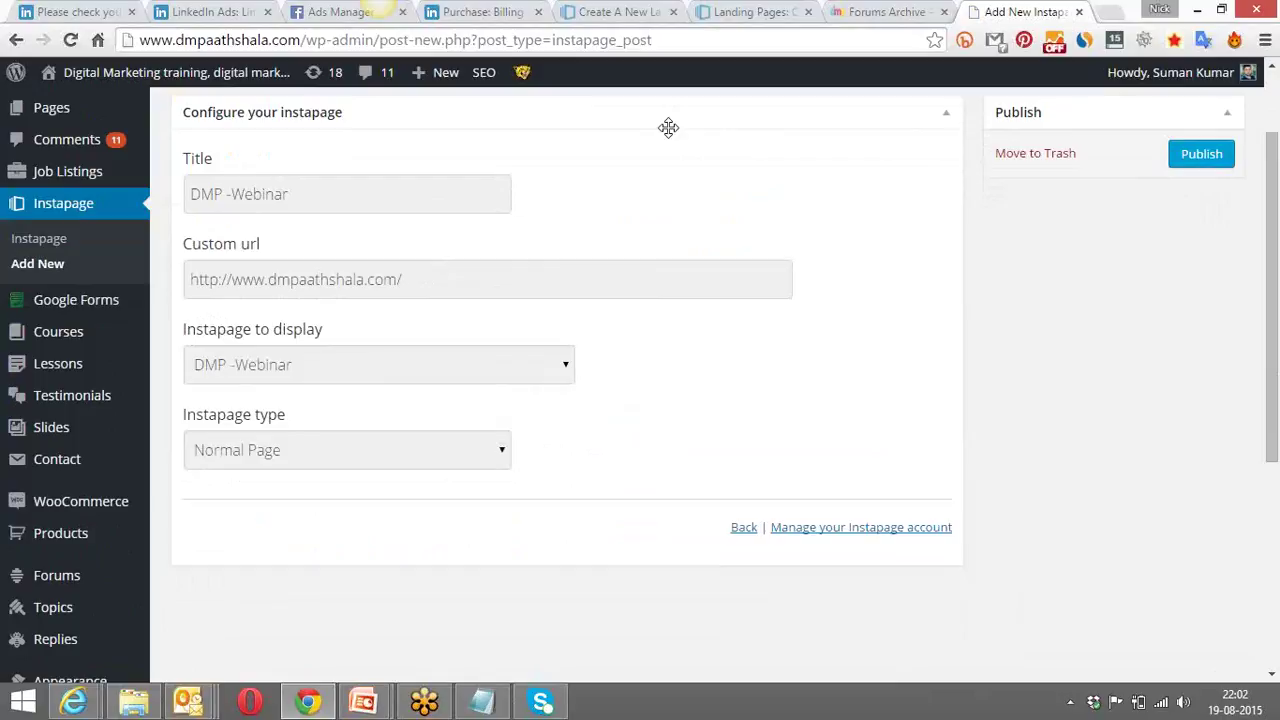
scroll(668, 130, down, 1)
scroll(670, 134, up, 2)
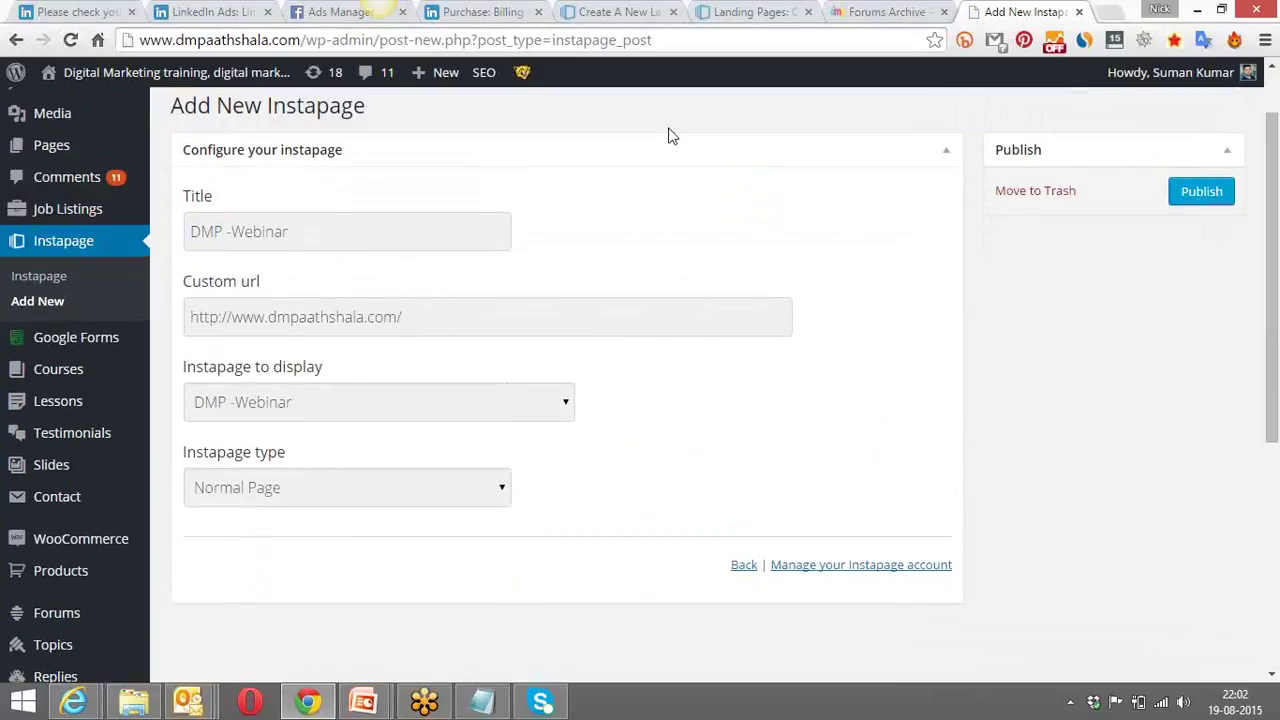
click(351, 233)
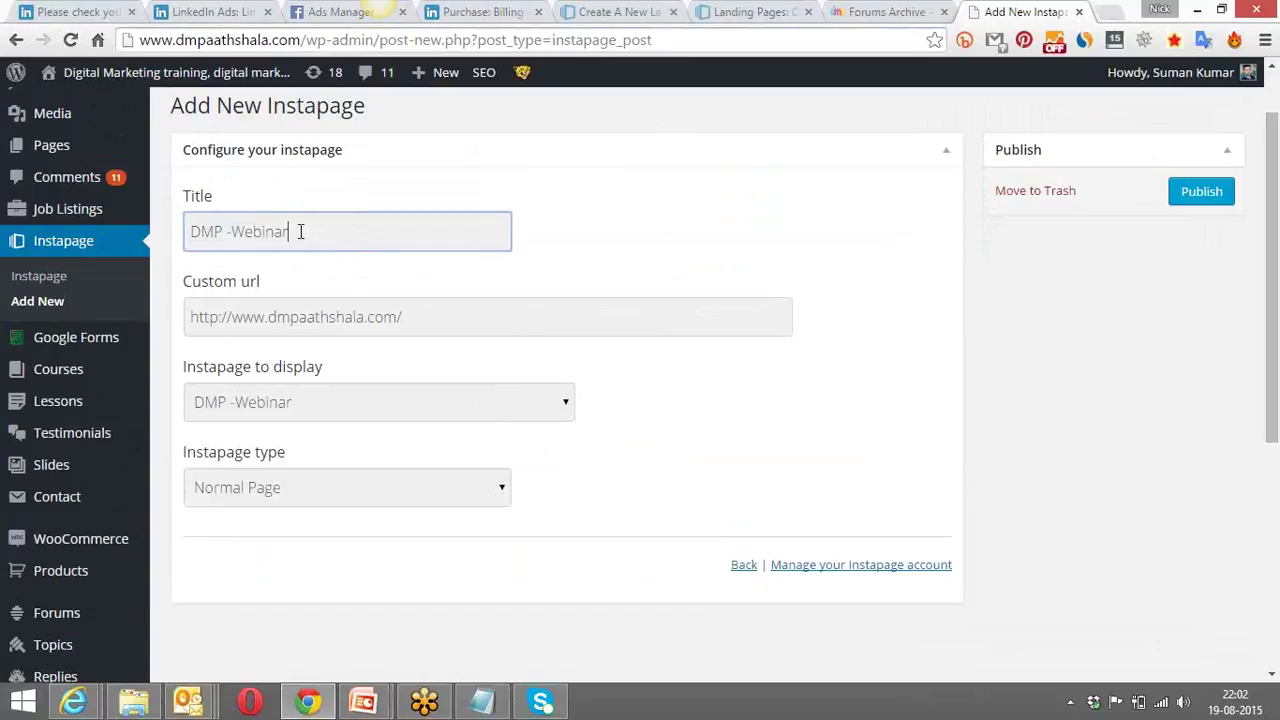
drag(300, 234, 186, 231)
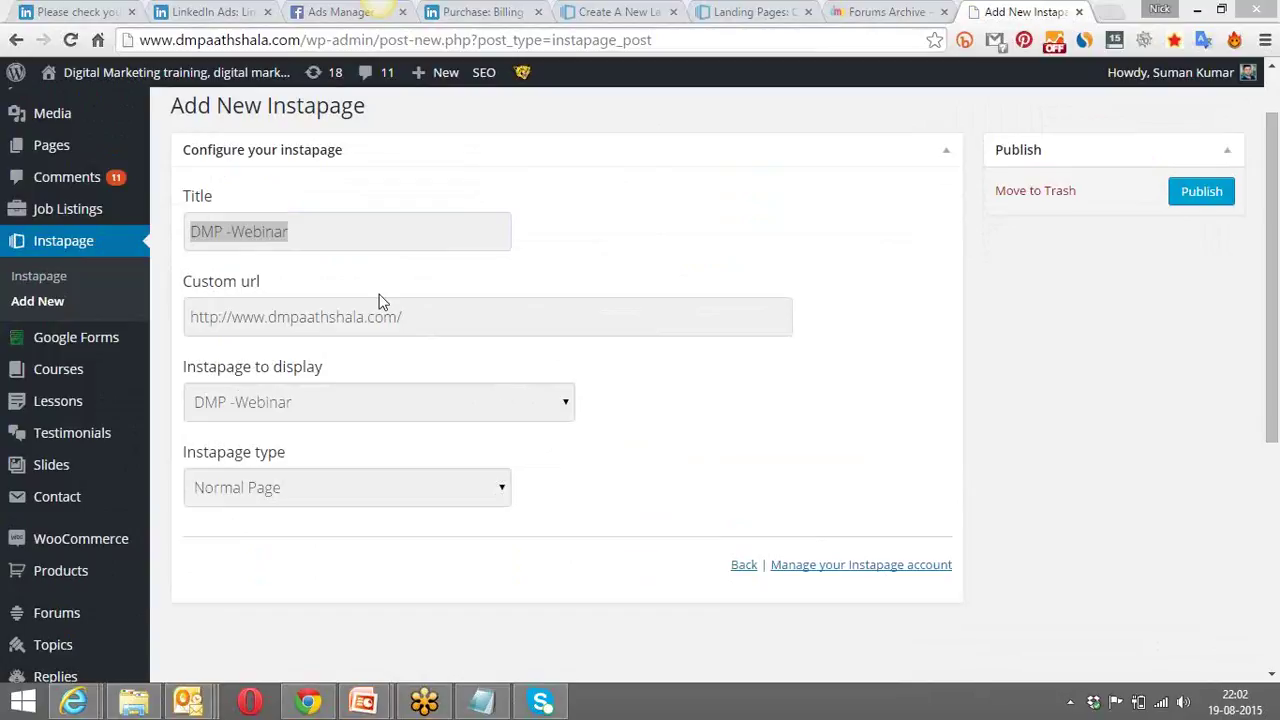
click(305, 232)
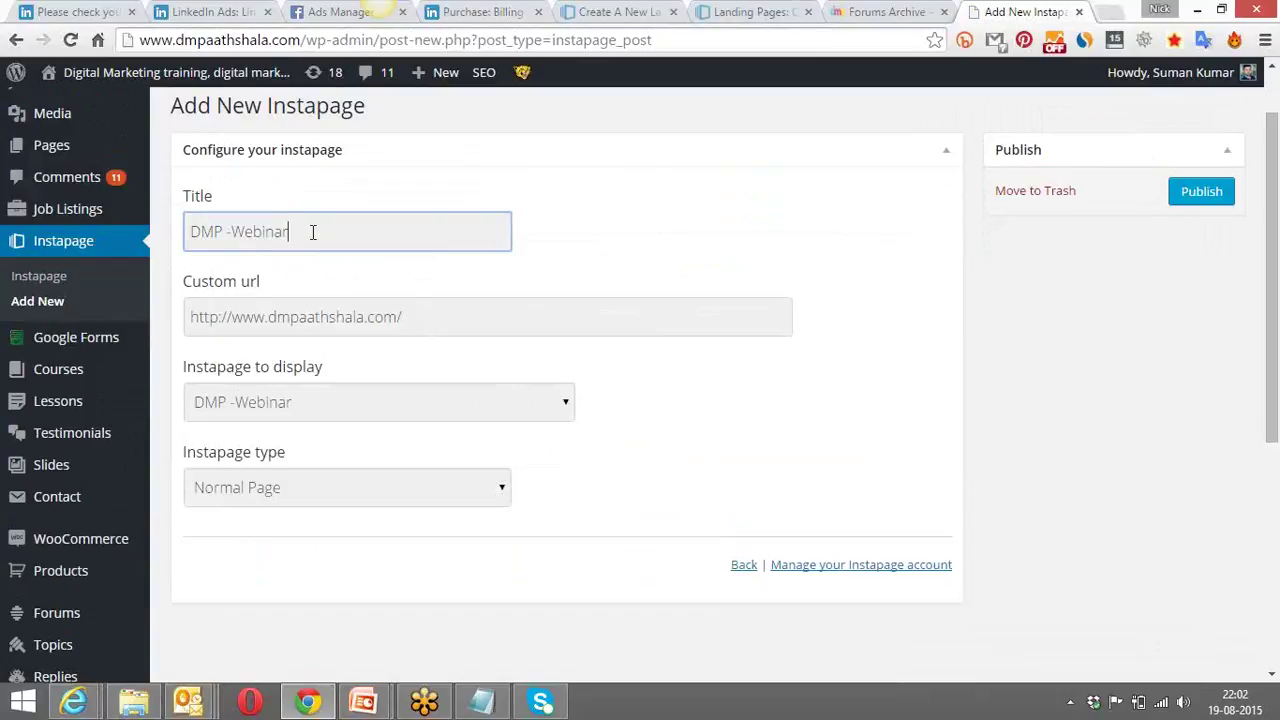
drag(313, 232, 183, 228)
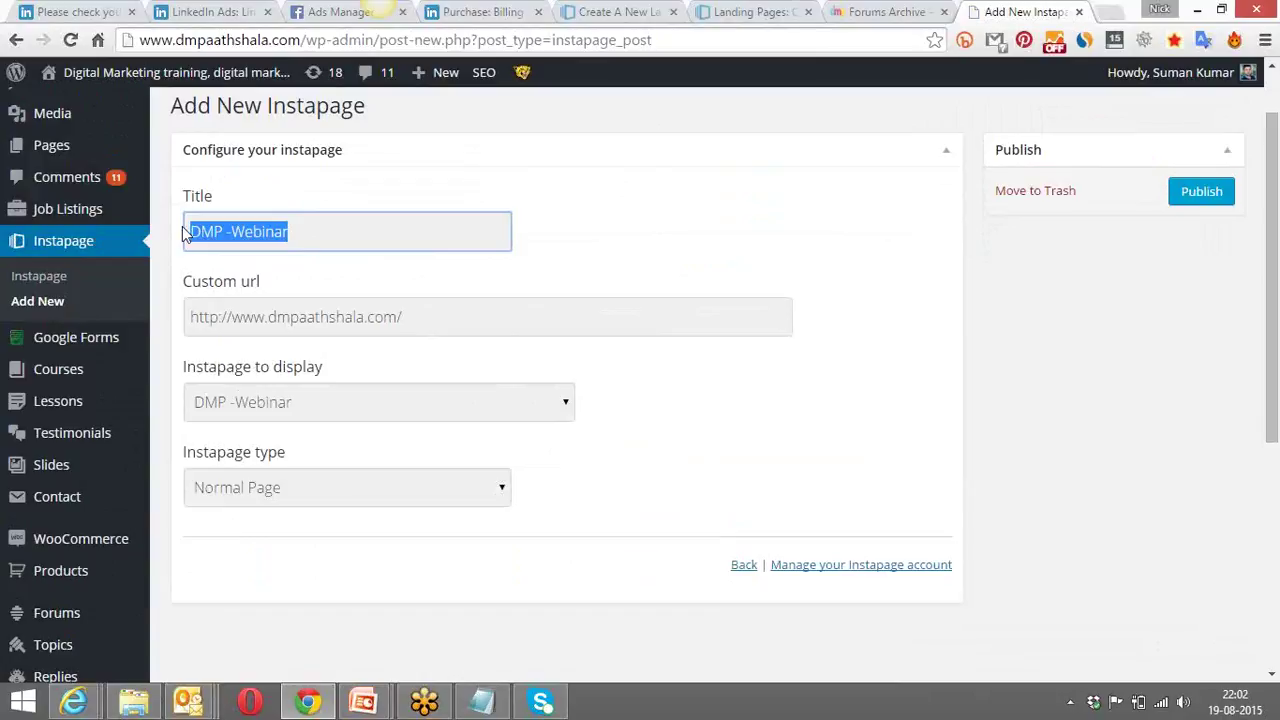
click(398, 408)
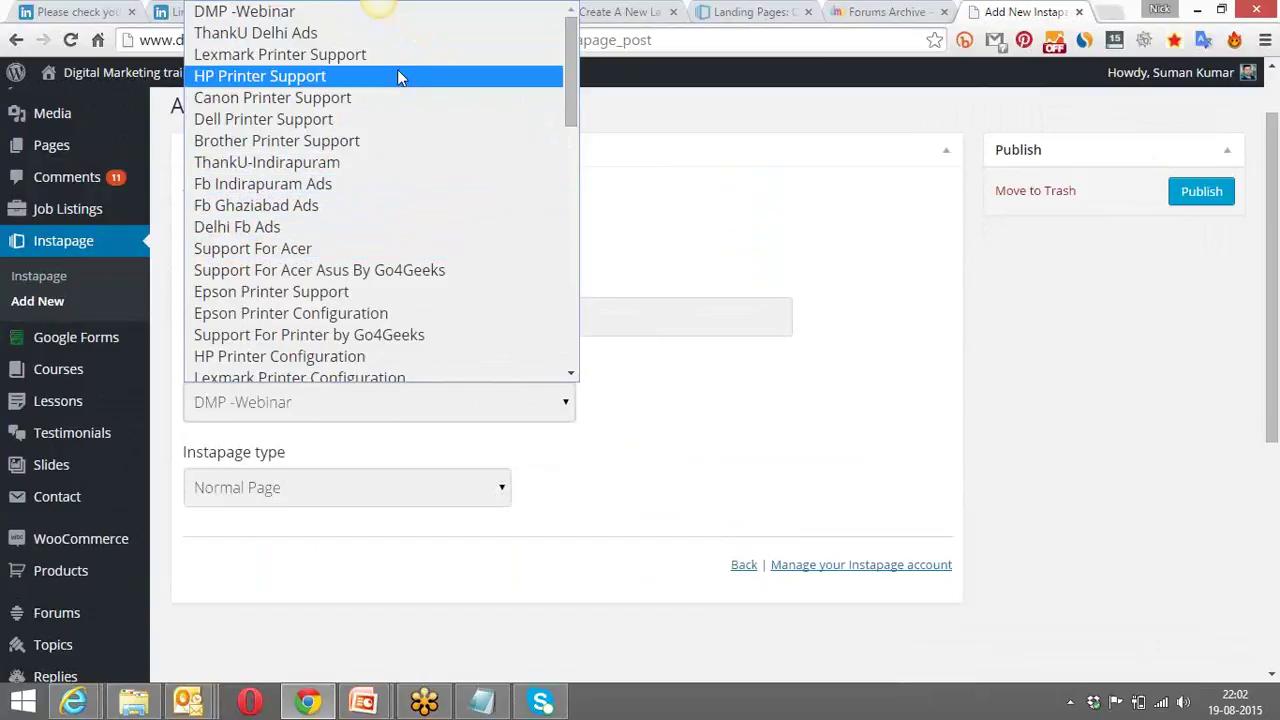
click(300, 13)
Step: Enter the custom URL slug 'online-webinar-on-digit-marketing'
click(438, 318)
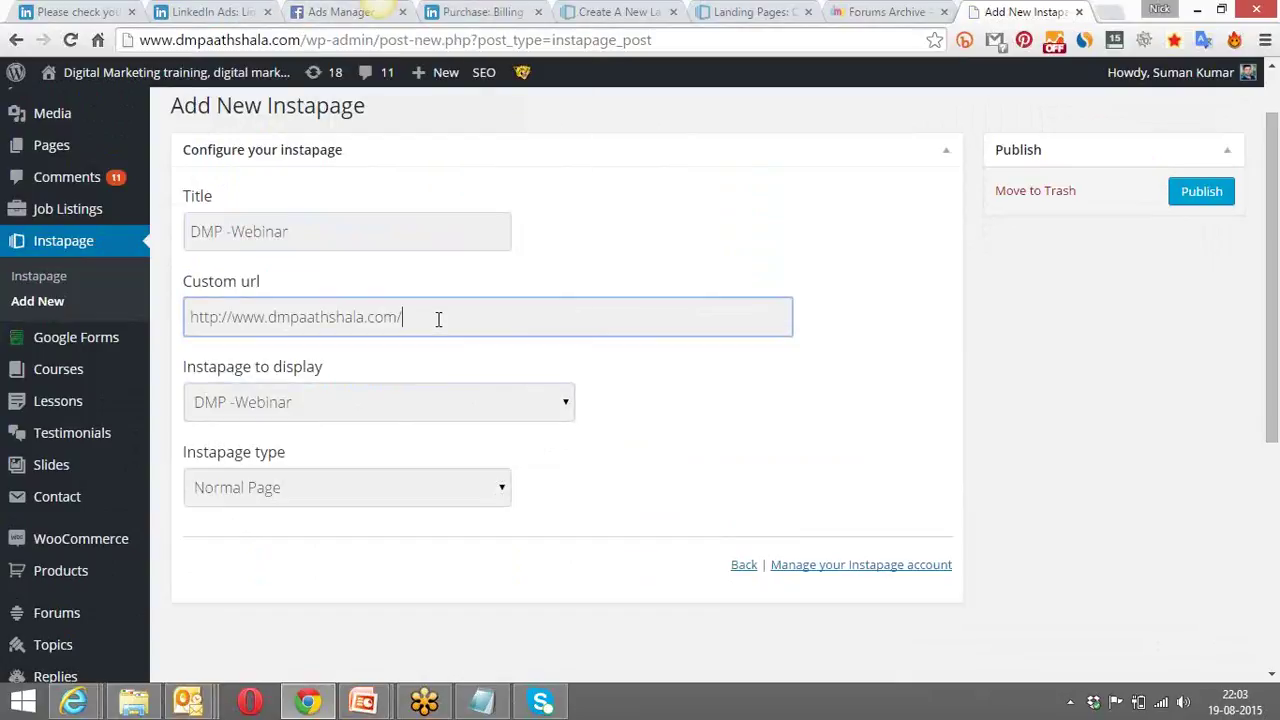
text(online-webinar-on-digit)
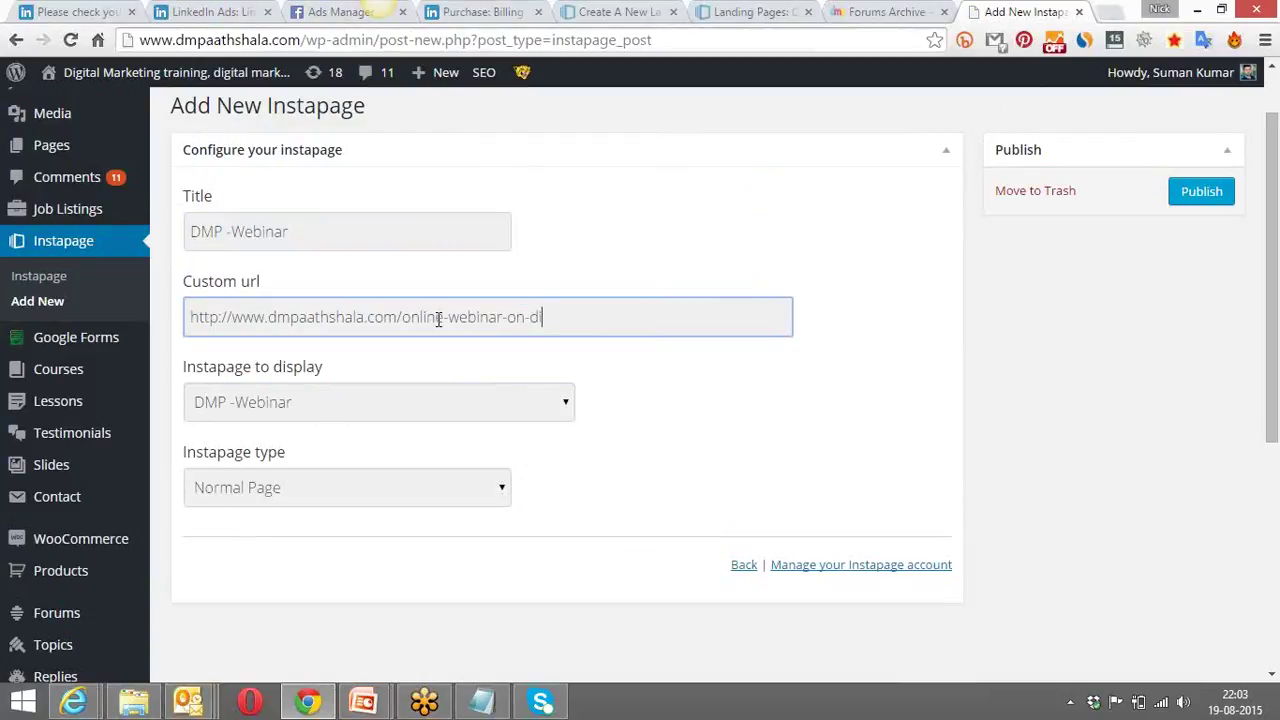
text(-marketing)
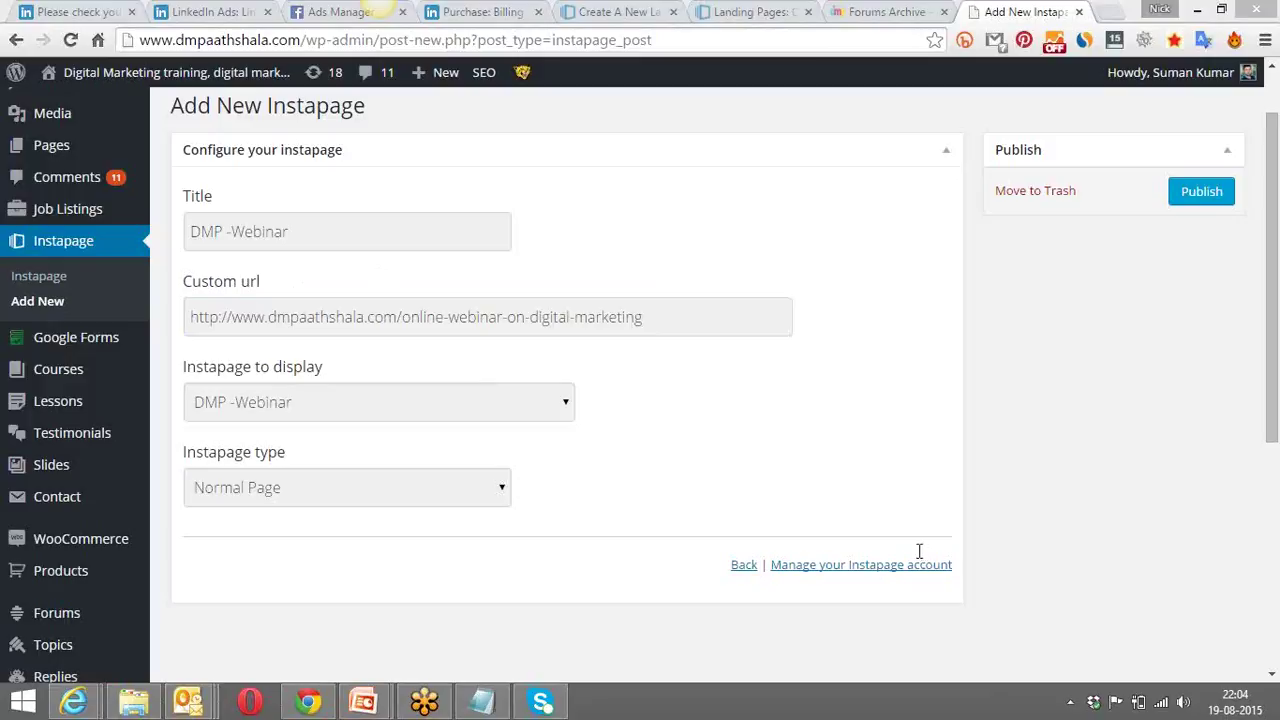
Step: Replace the title with 'Digital Marketing Webinar by Digital Marketing Paathshala'
click(582, 345)
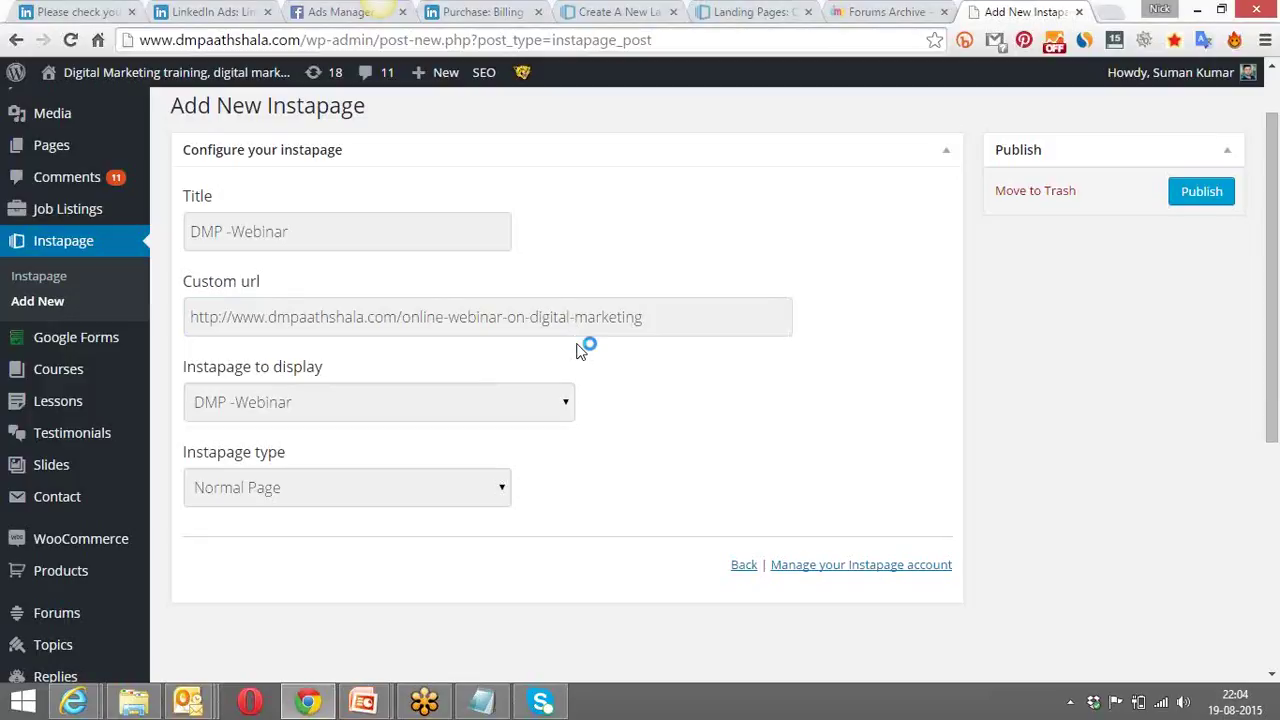
click(330, 235)
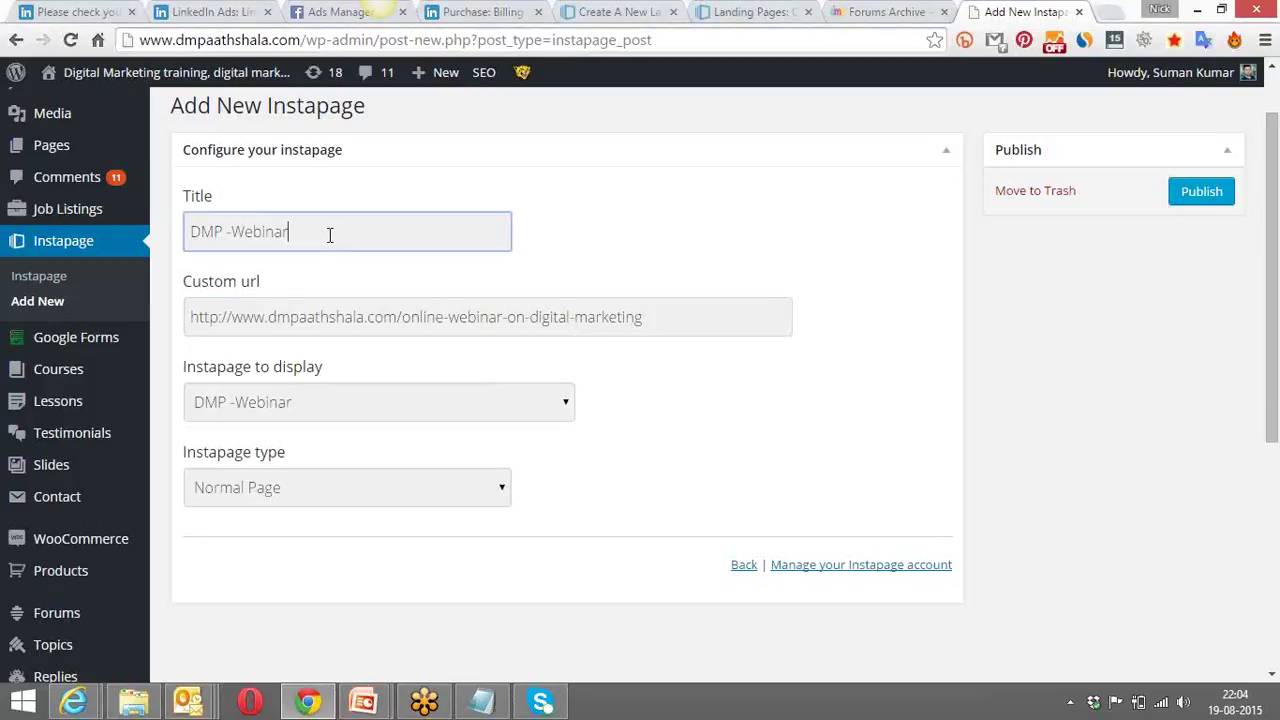
drag(309, 237, 181, 230)
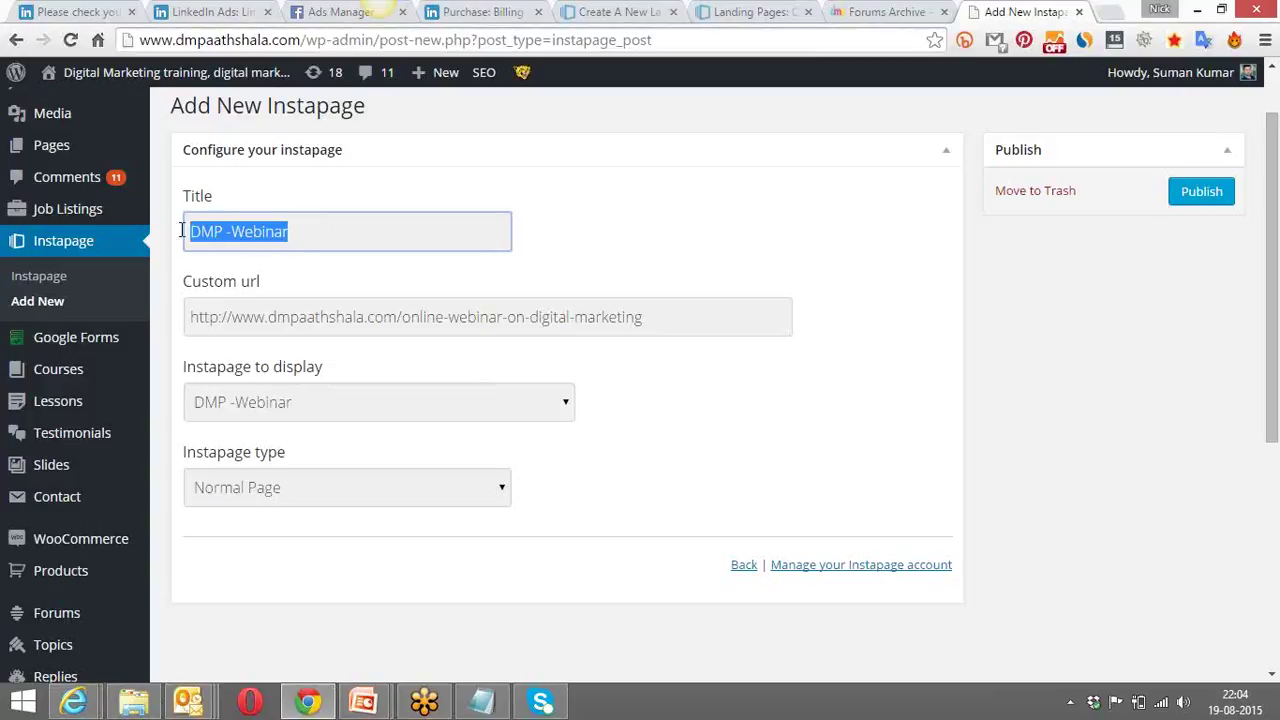
text(Digital)
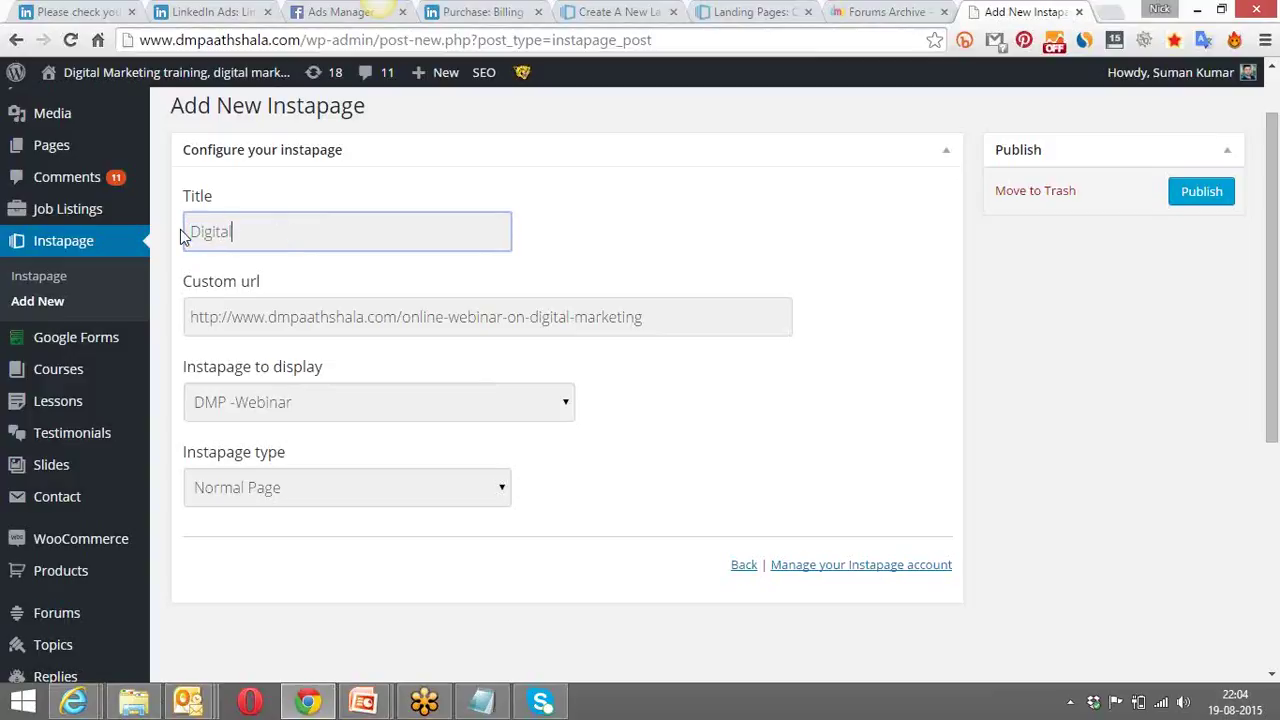
text( Marketing Webinar by )
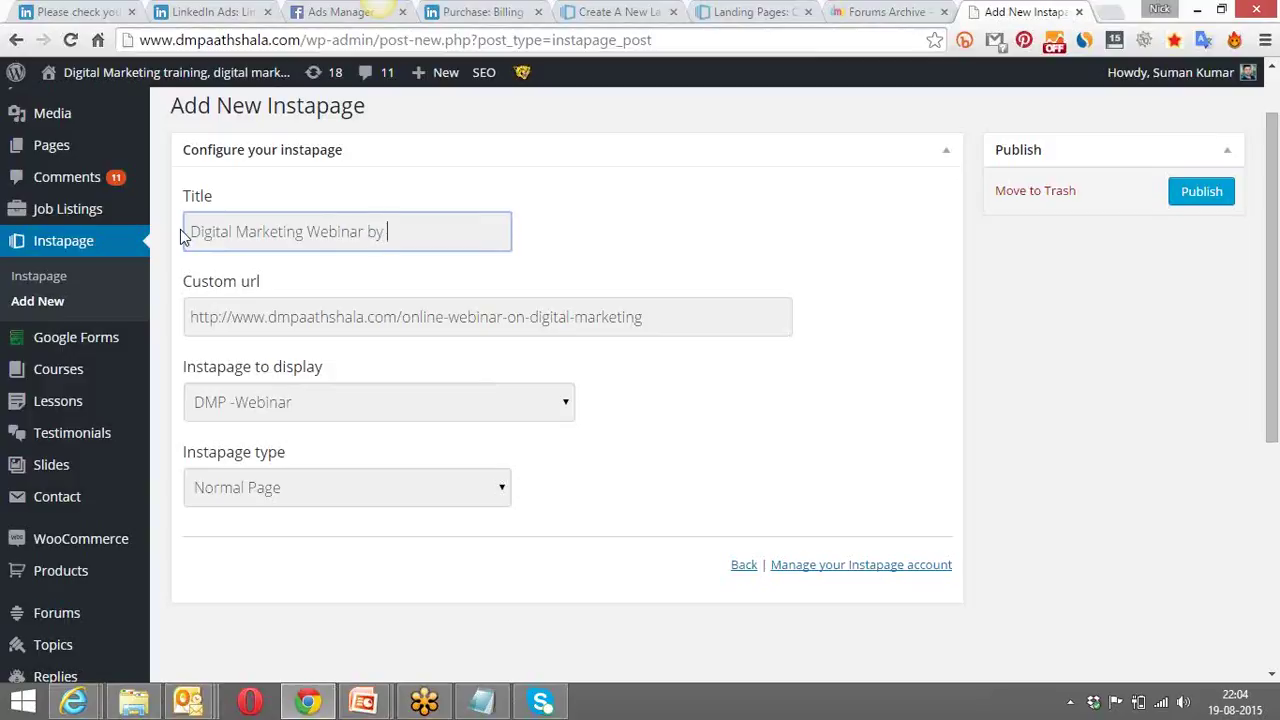
text(Digi)
text(tal Marketin)
text(g Of)
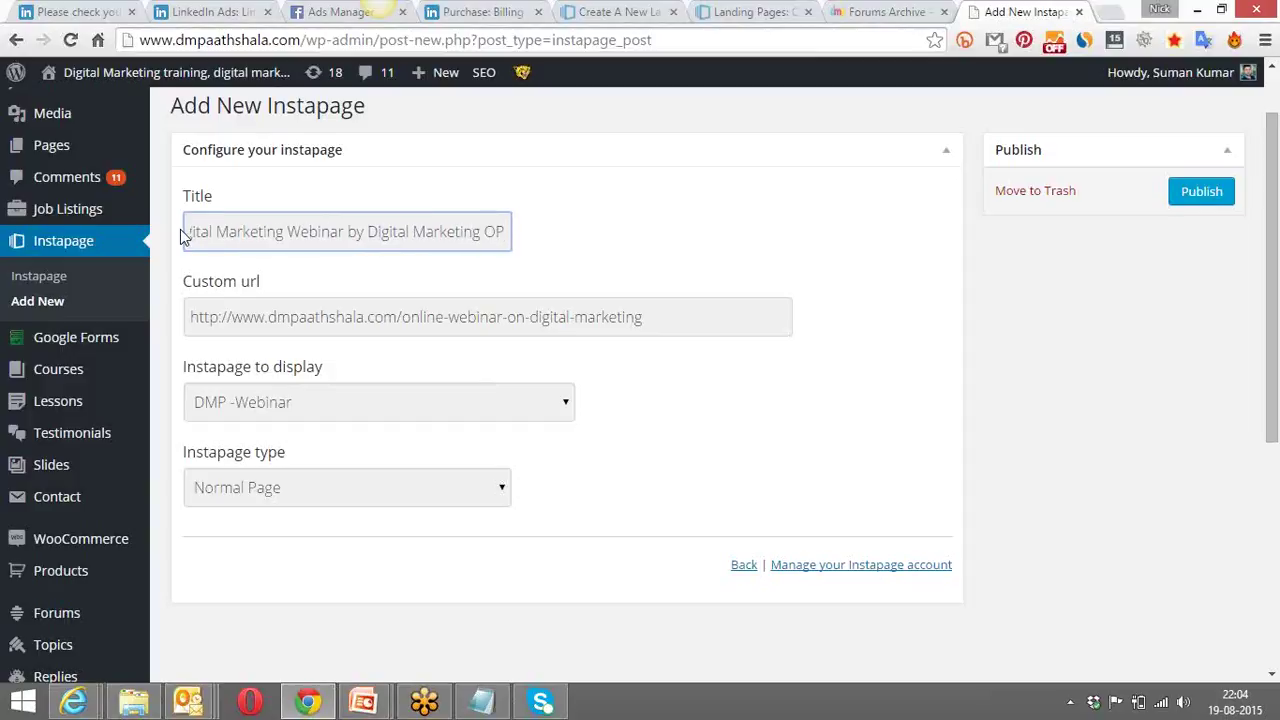
key(BackSpace)
key(BackSpace)
text(Faathshala)
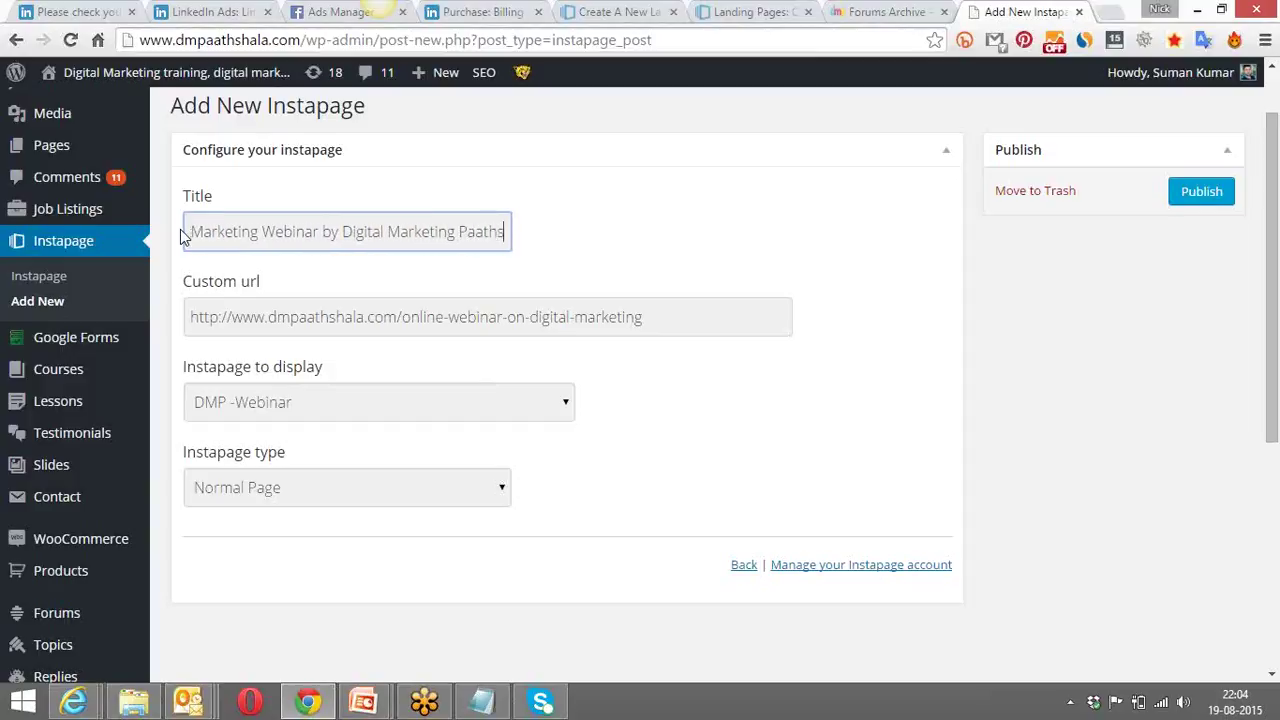
click(350, 317)
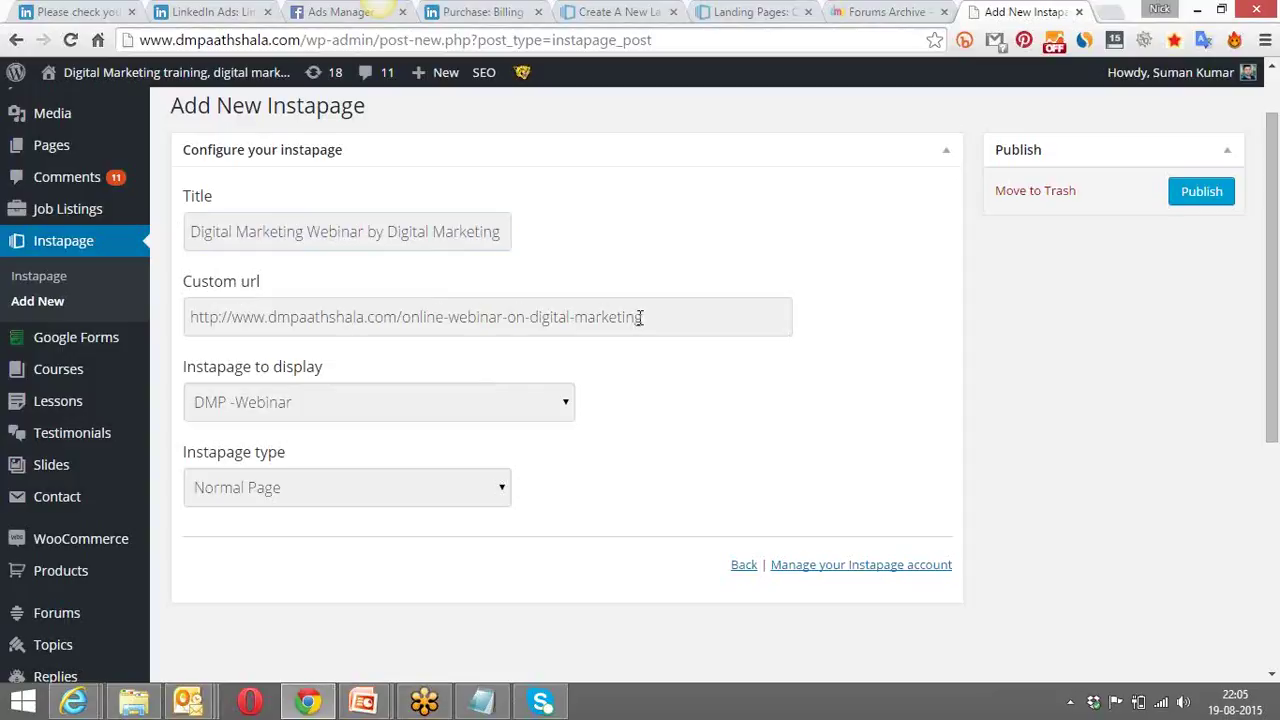
drag(640, 317, 406, 329)
key(ctrl+c)
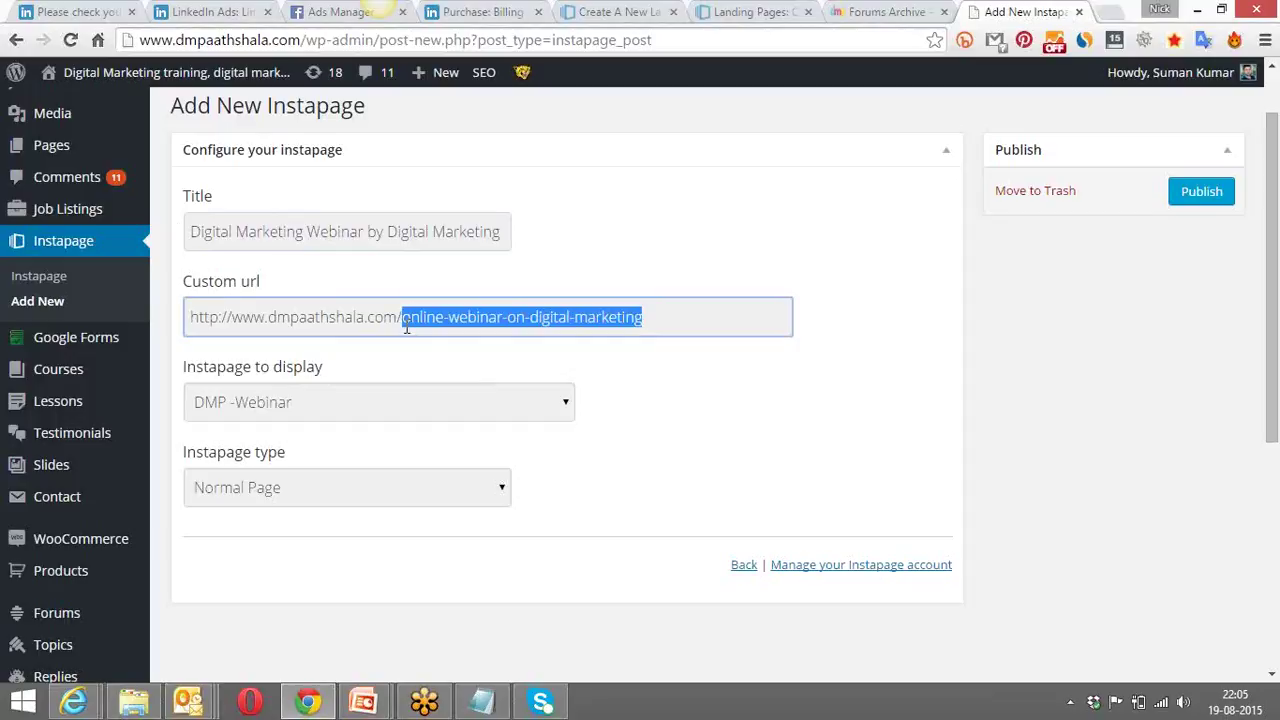
key(BackSpace)
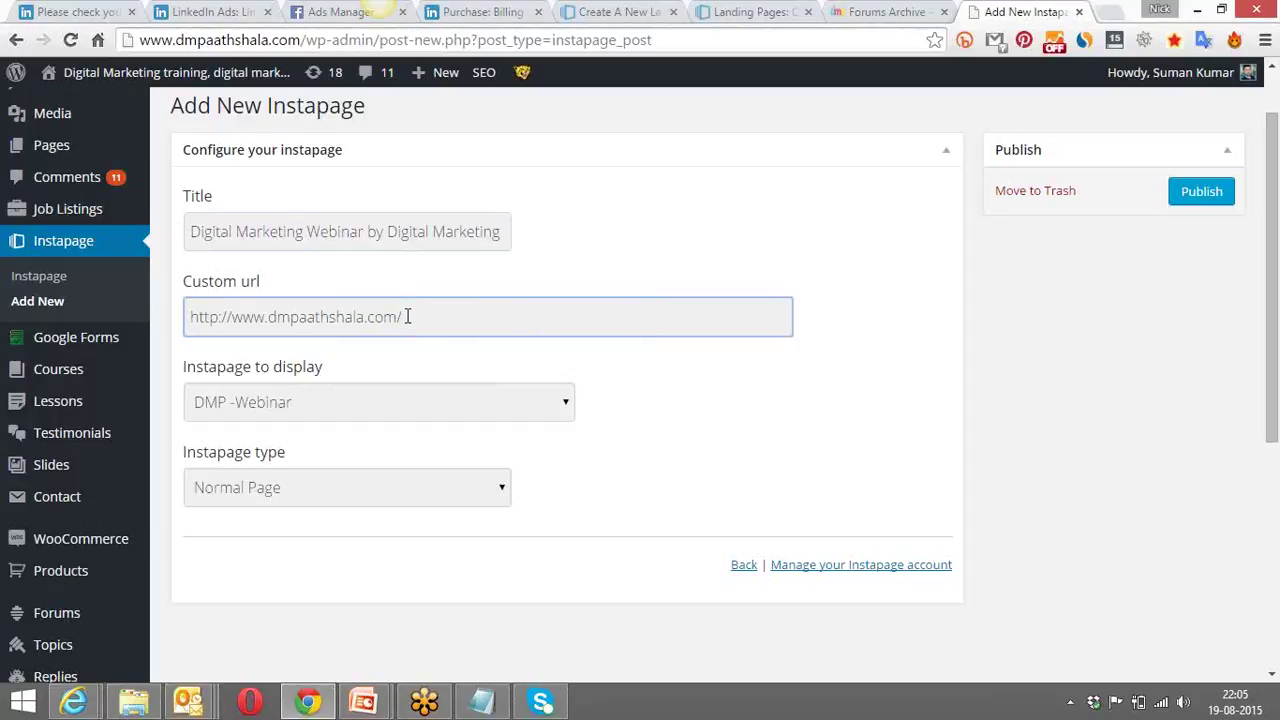
key(ctrl+v)
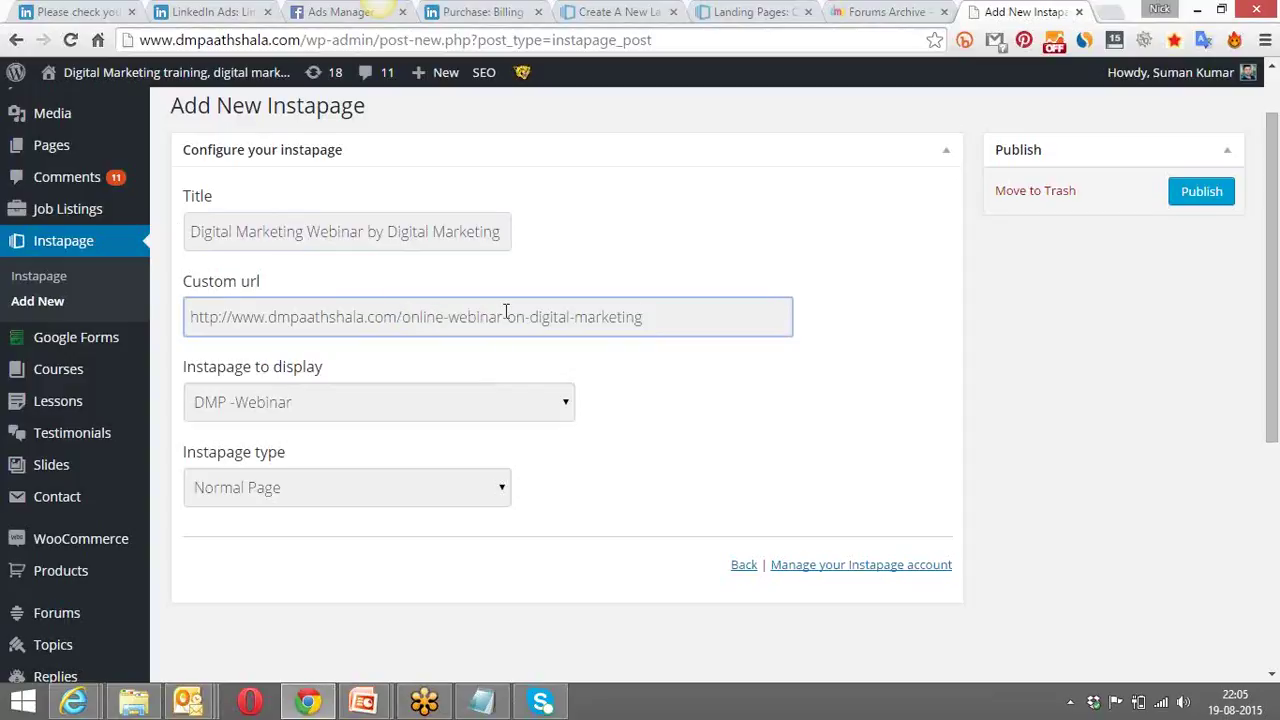
click(541, 314)
drag(445, 323, 405, 322)
click(645, 317)
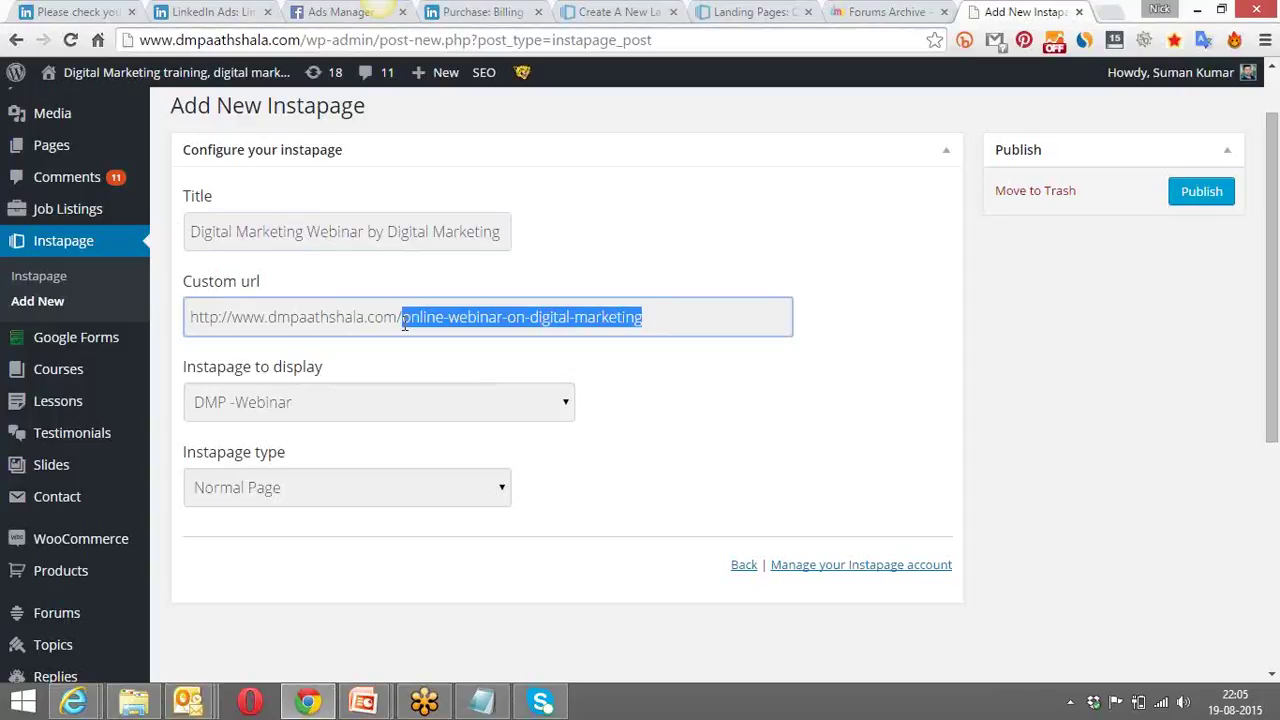
drag(401, 316, 643, 317)
click(377, 402)
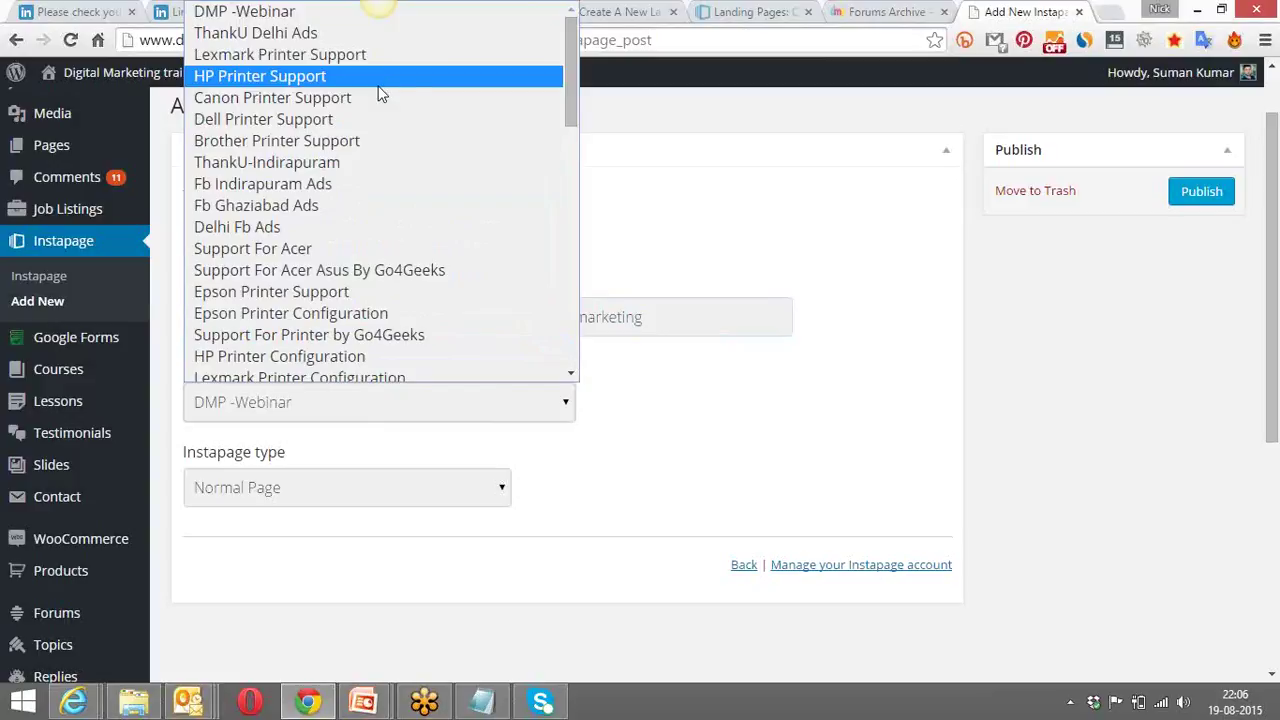
click(305, 20)
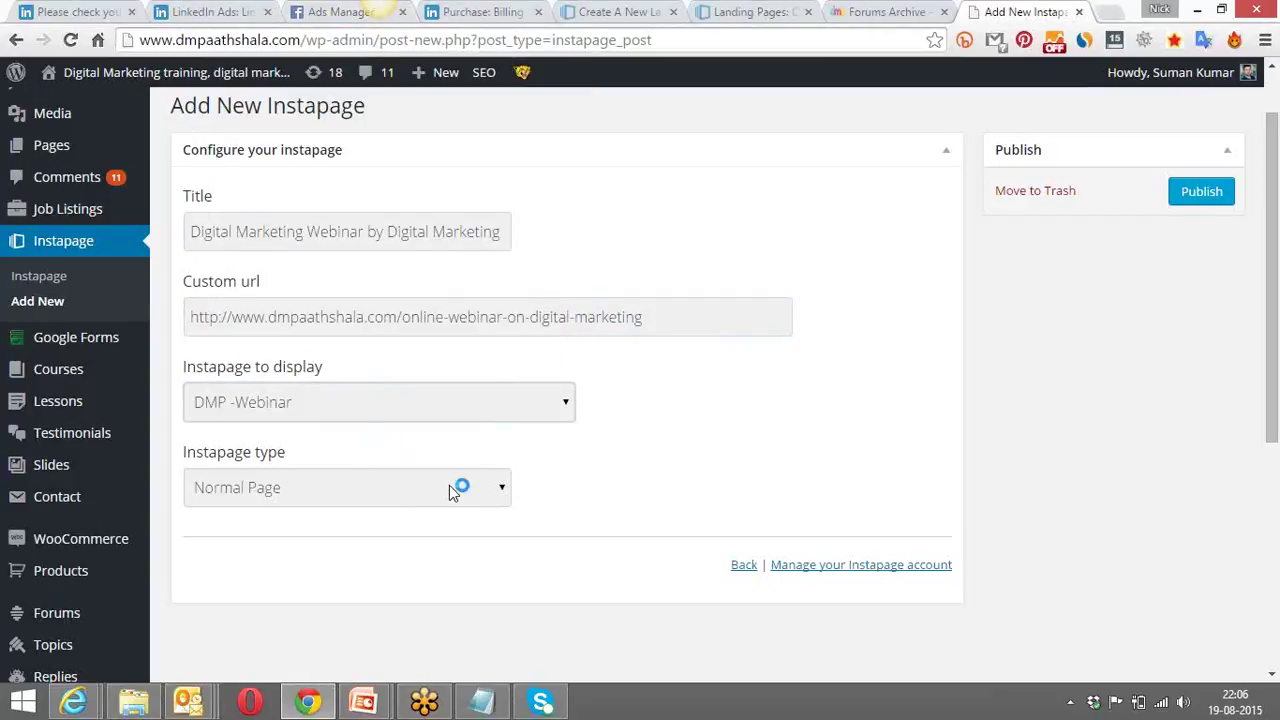
click(488, 487)
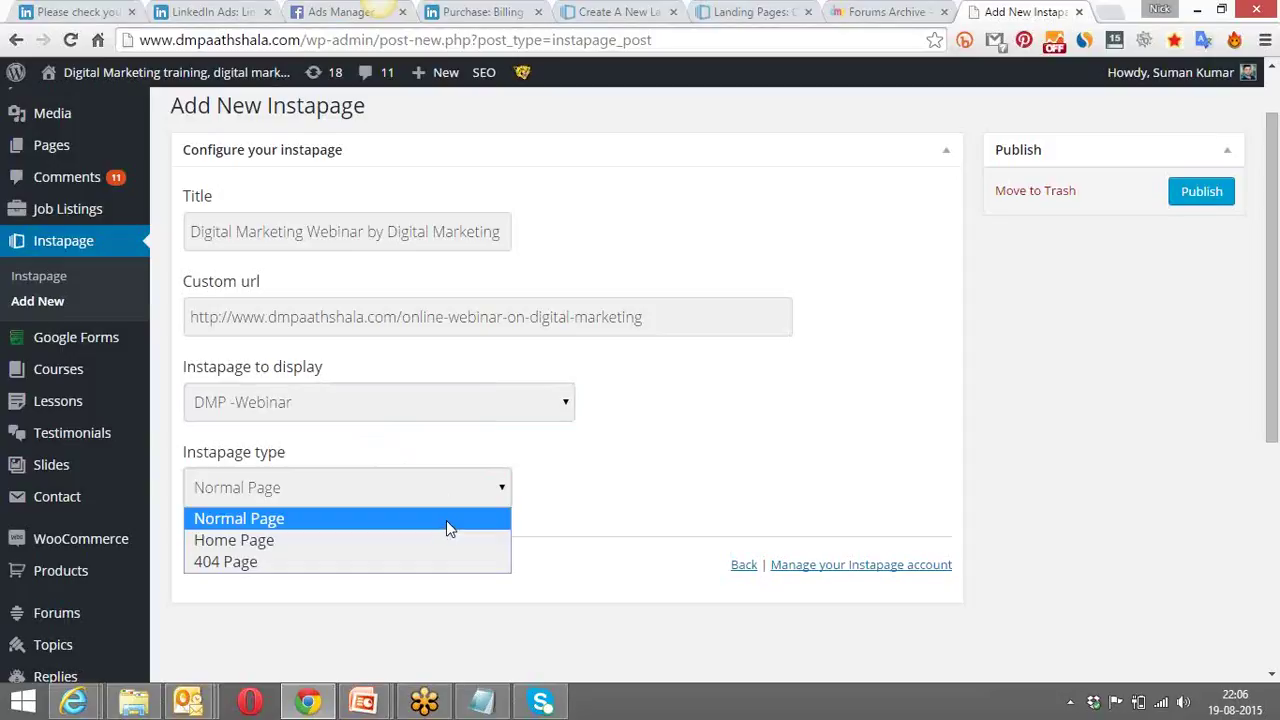
click(446, 520)
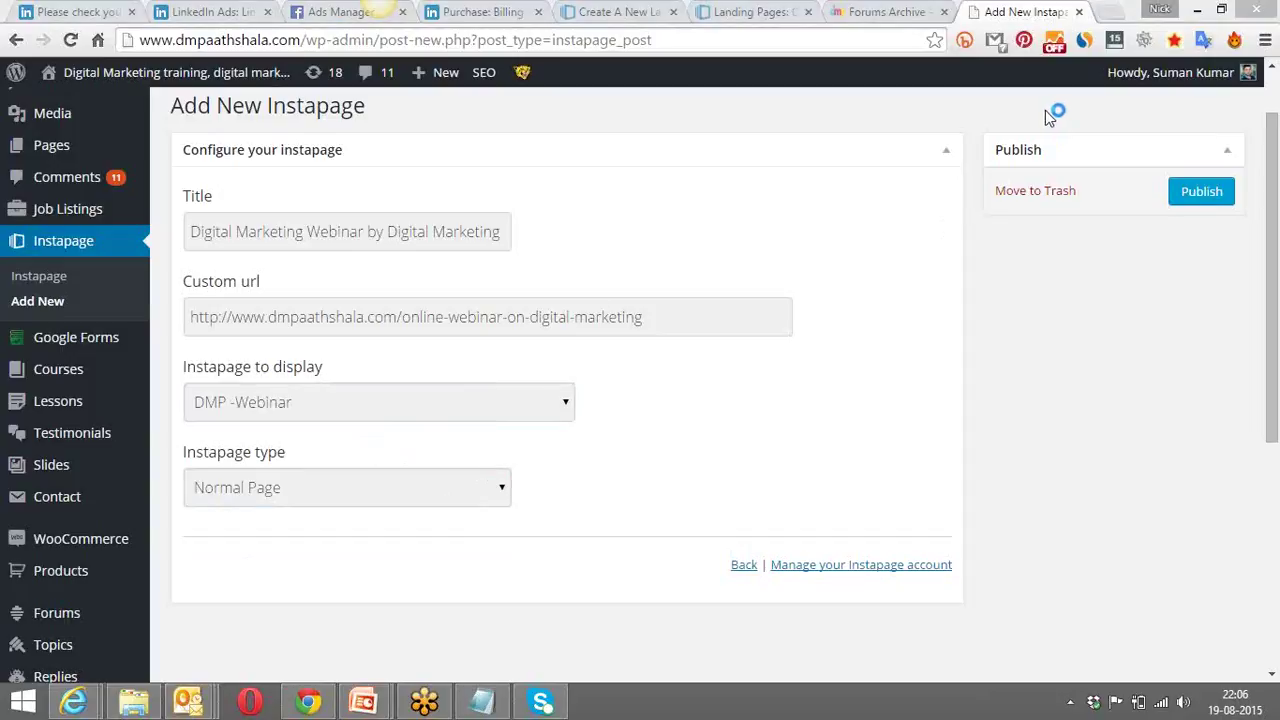
Step: Publish the DMP -Webinar page and copy its online-webinar-on-digital-marketing URL slug
click(1200, 192)
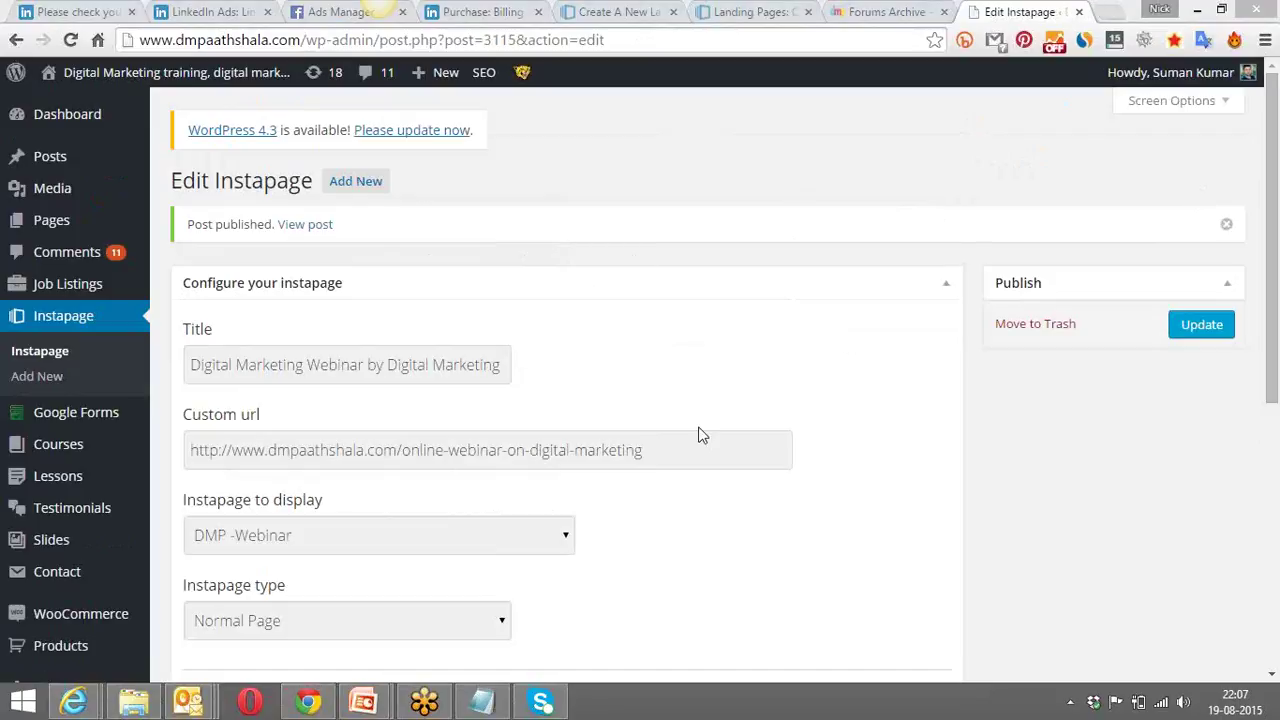
click(646, 451)
drag(646, 451, 401, 451)
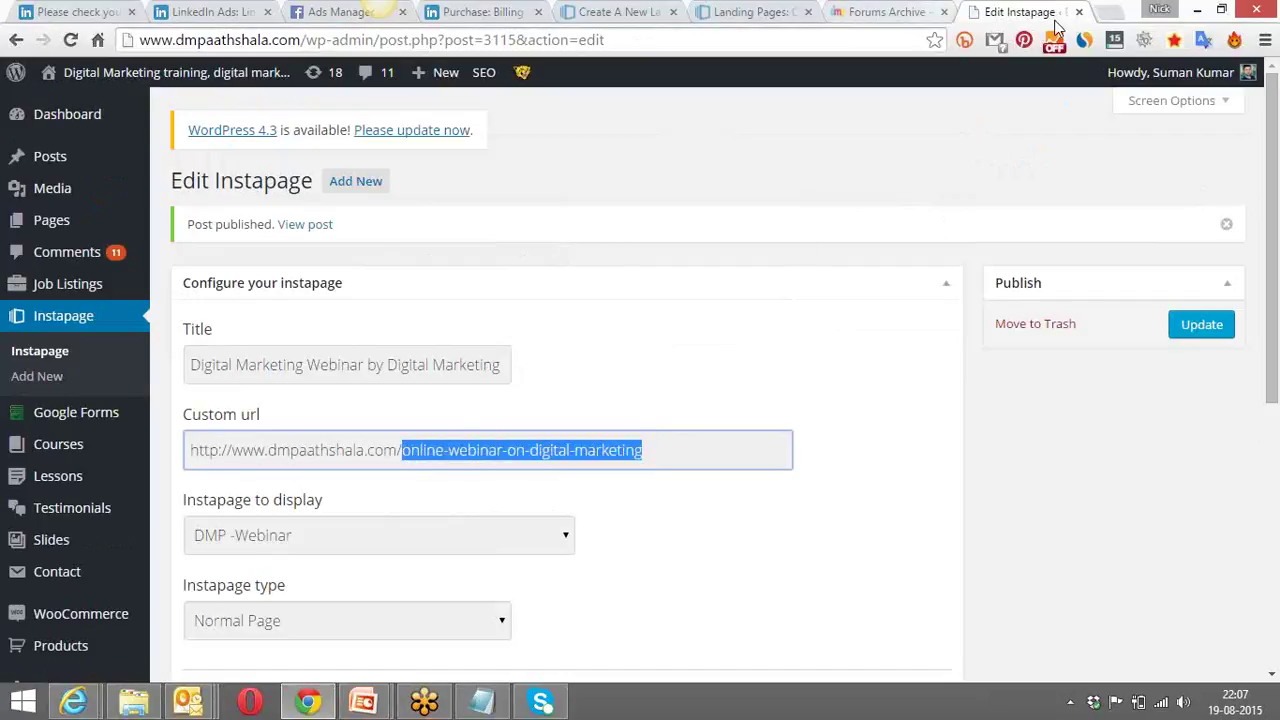
click(1110, 18)
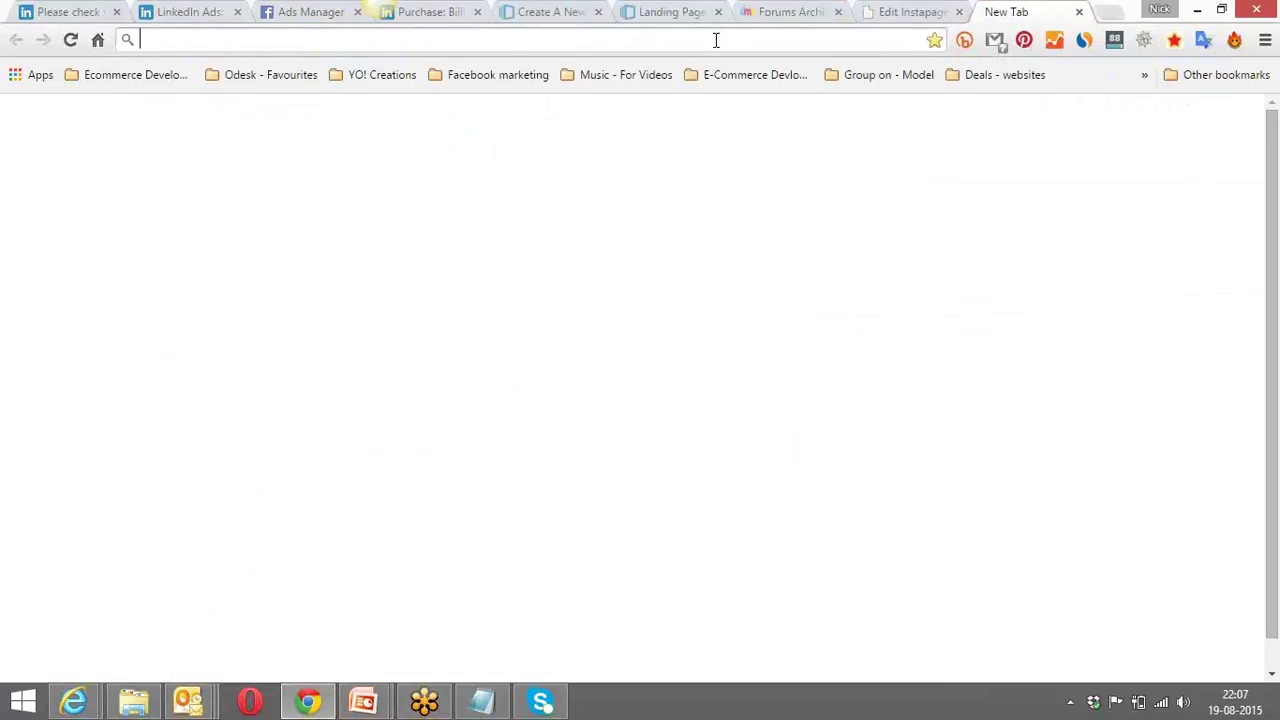
Step: Load dmpaathshala.com/online-webinar-on-digital-marketing using the autocompleted domain and the pasted slug
text(dmpaathshala.com)
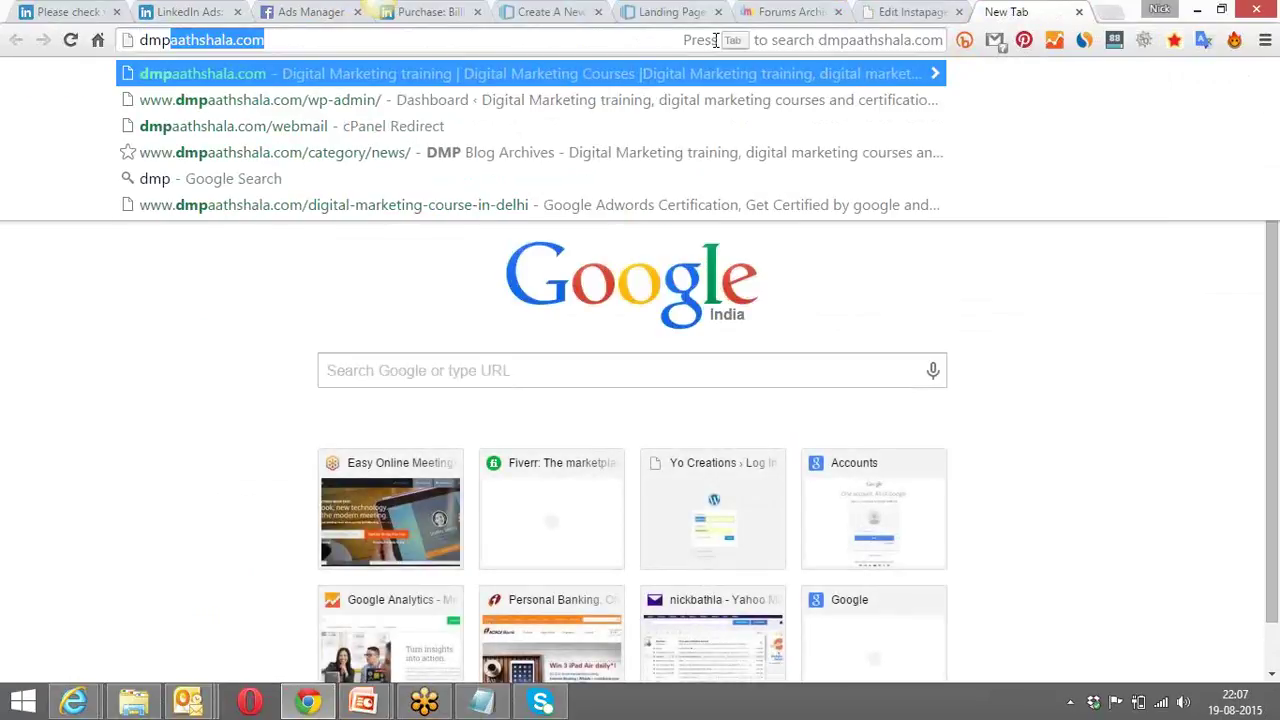
key(Right)
text(/online-webinar-on-digital-marketing)
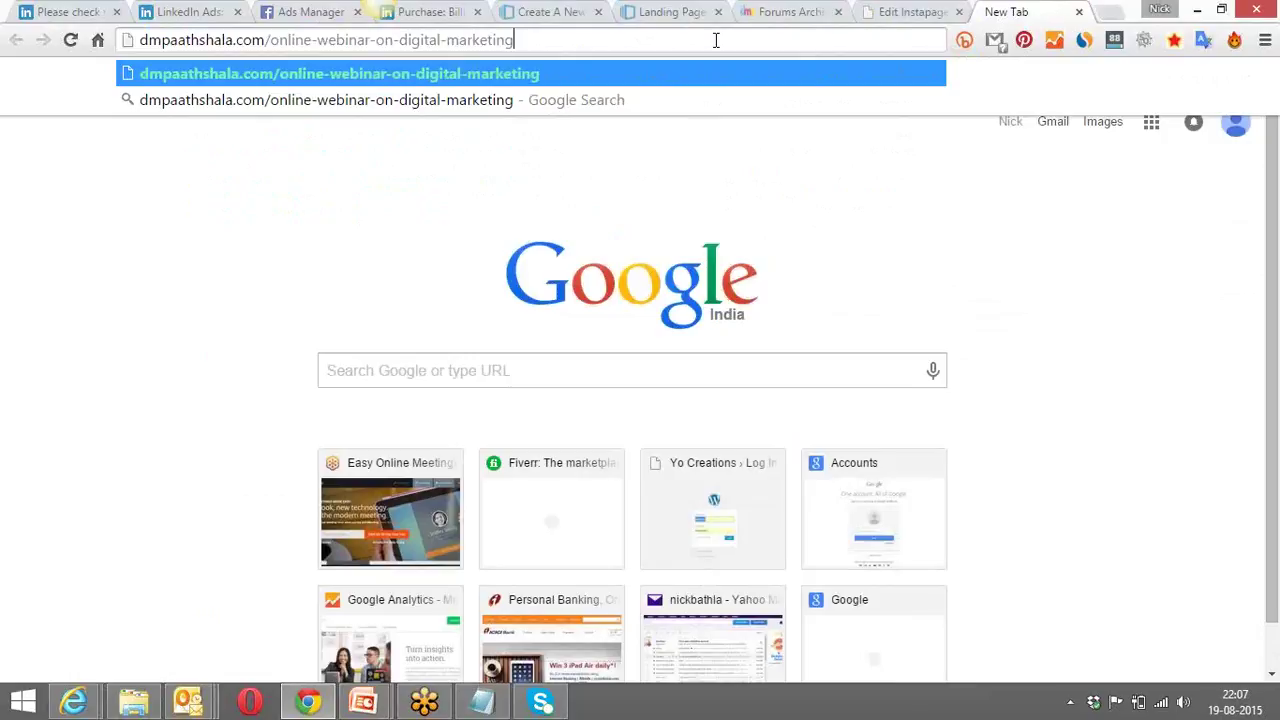
key(Return)
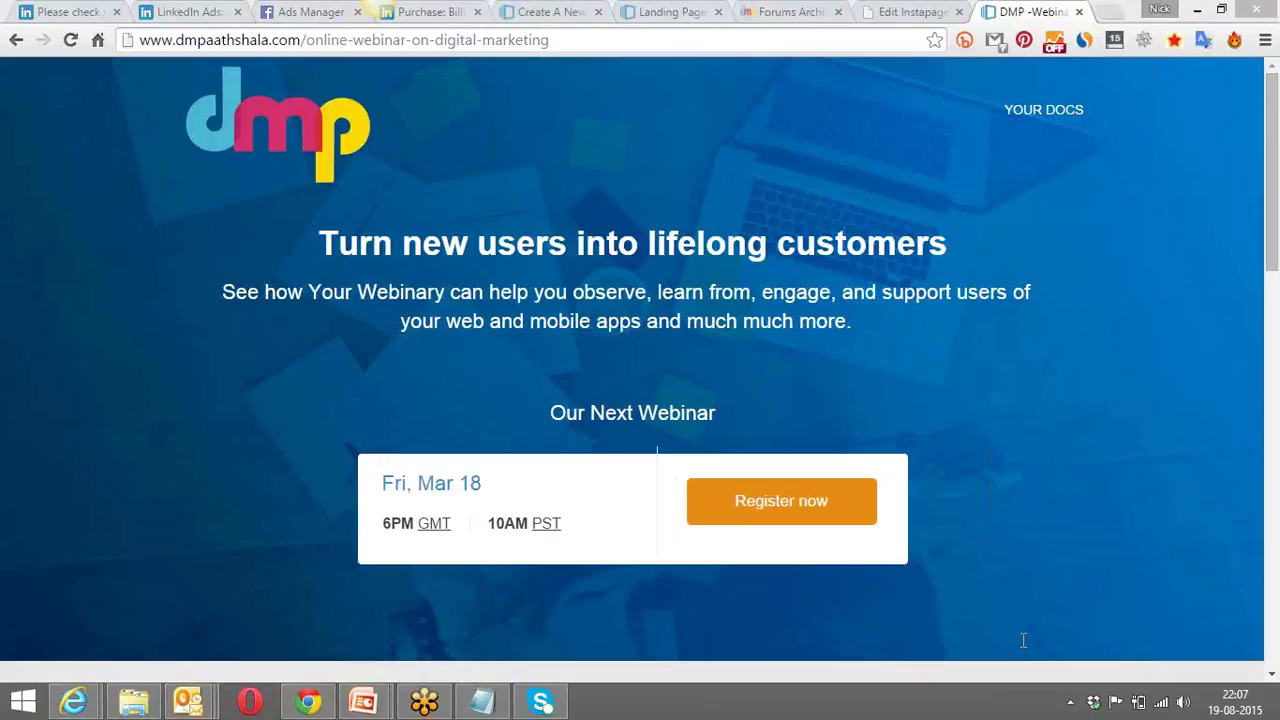
click(587, 52)
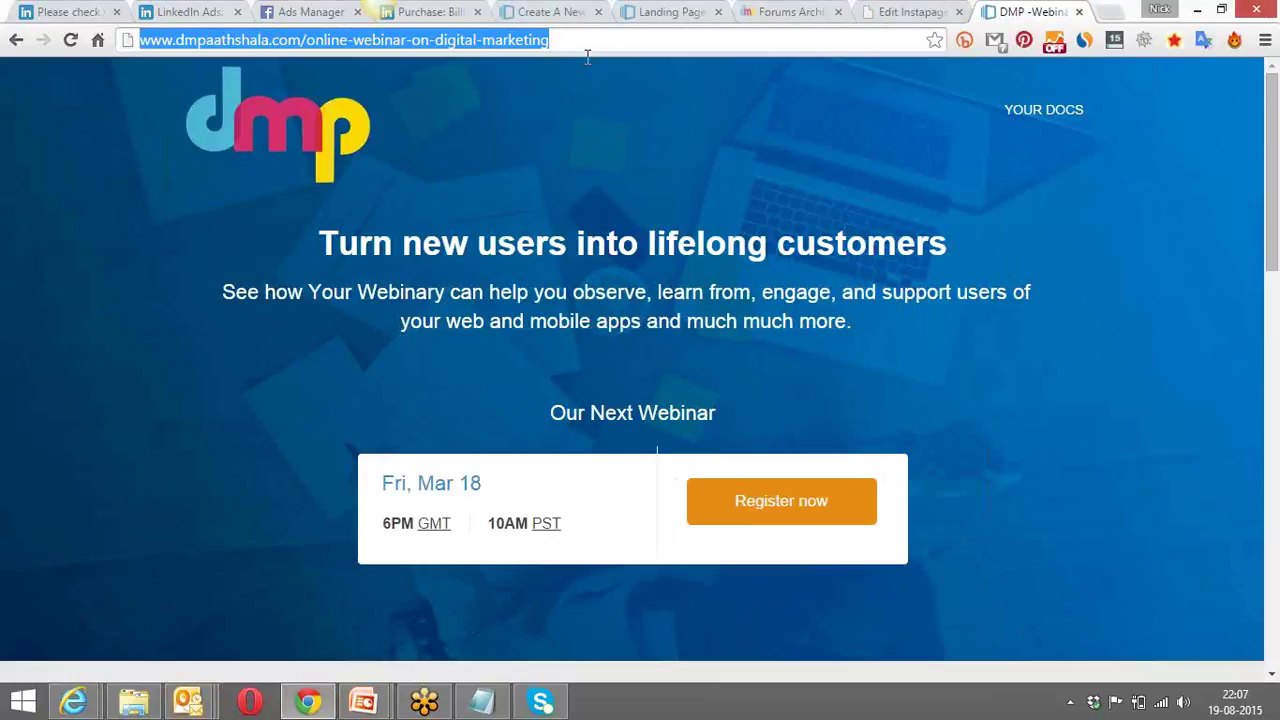
click(1020, 630)
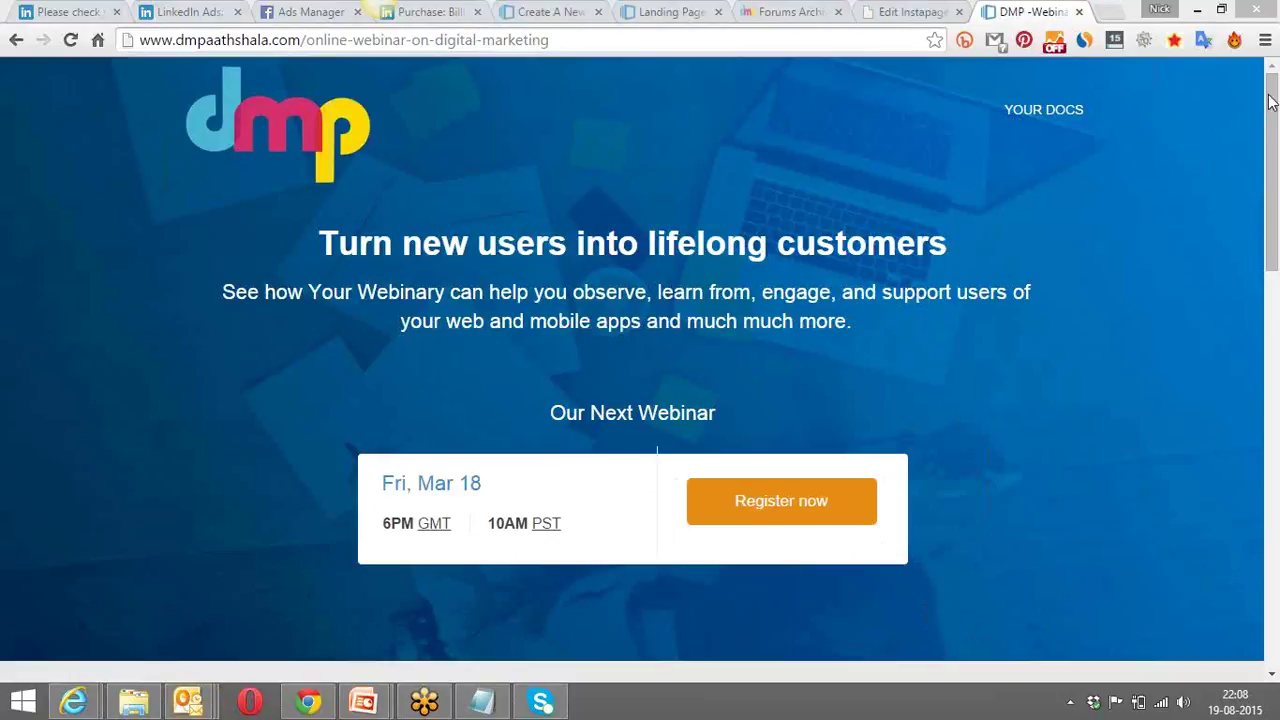
mouse_move(1273, 95)
mouse_down()
mouse_move(1273, 153)
mouse_move(1271, 90)
mouse_up()
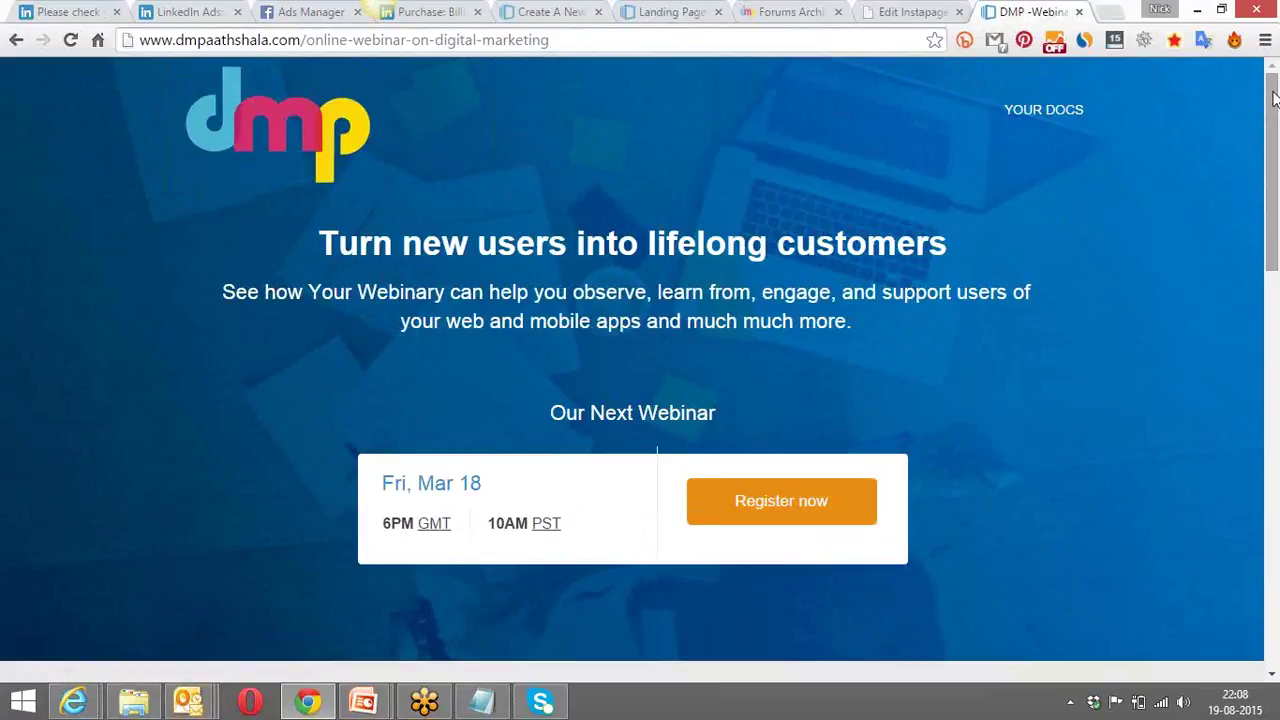
mouse_move(1274, 98)
mouse_down()
mouse_move(1276, 300)
mouse_move(1274, 96)
mouse_up()
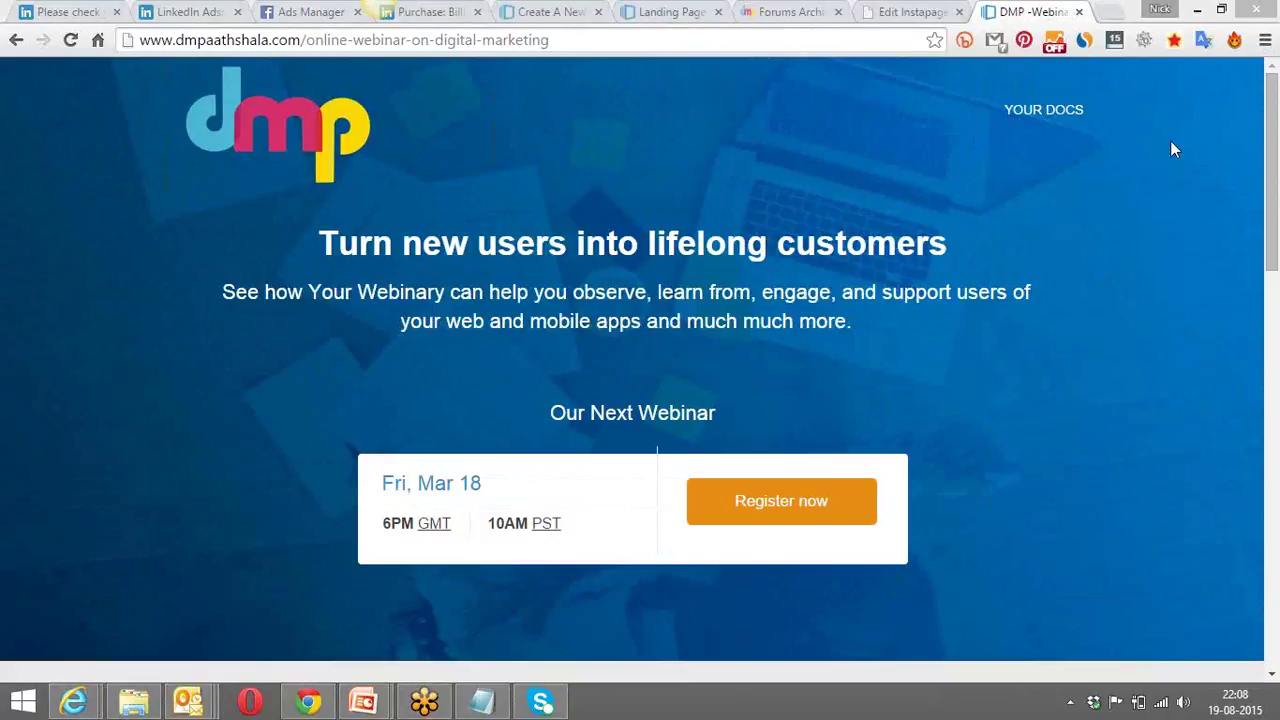
Step: Go from the Edit Instapage tab back to the Instapage Landing Pages dashboard
click(913, 10)
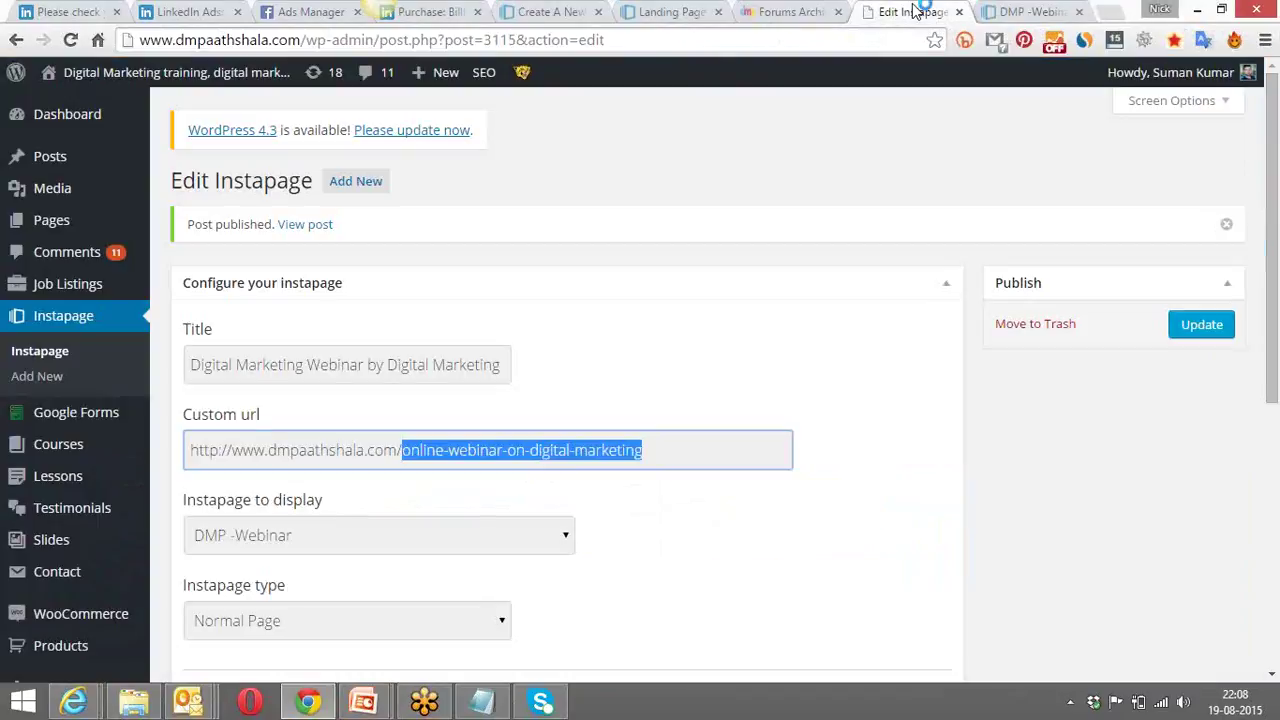
click(685, 10)
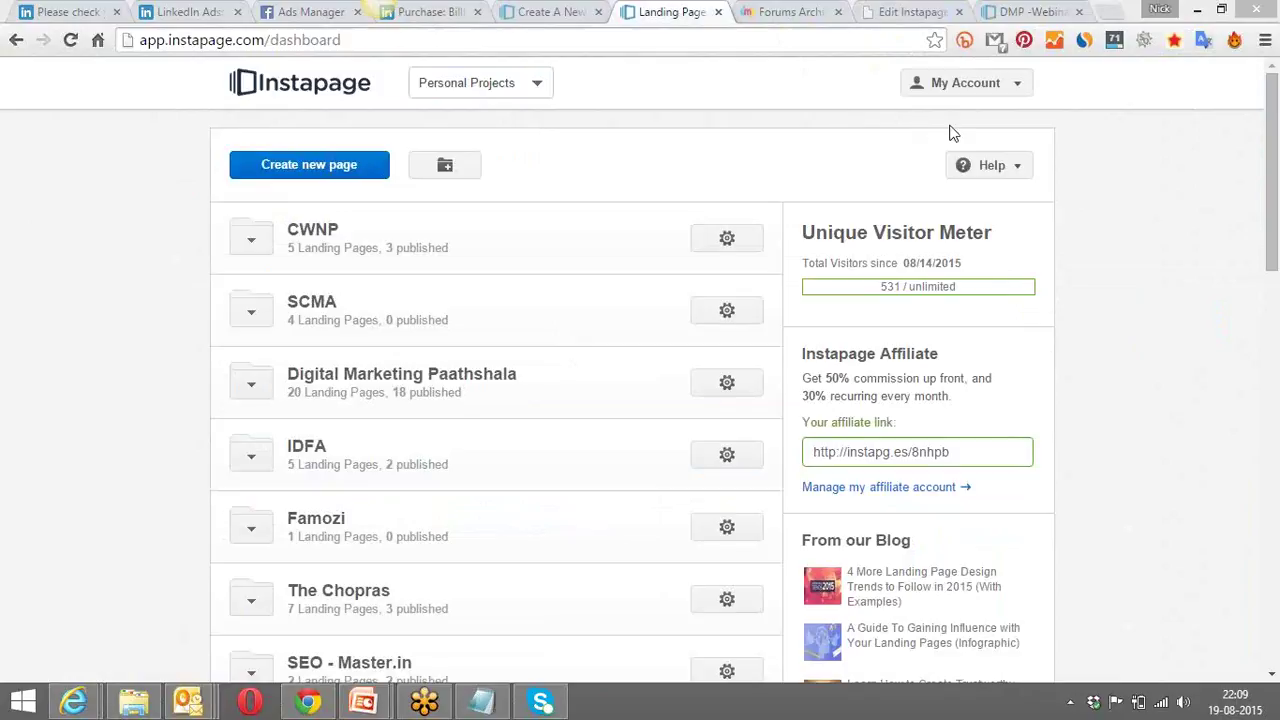
Step: Open the Instapage dashboard in a second tab via the logo, then return to the DMP - Webinar page
right_click(300, 82)
click(362, 93)
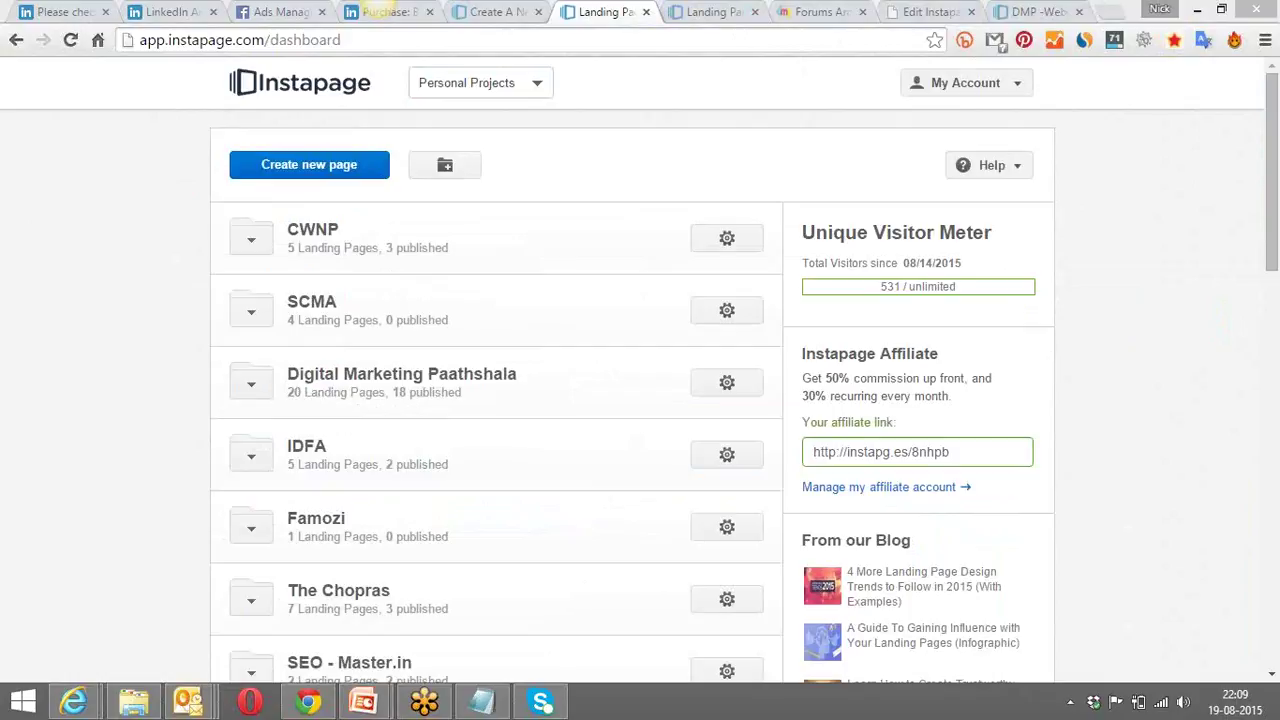
click(1040, 11)
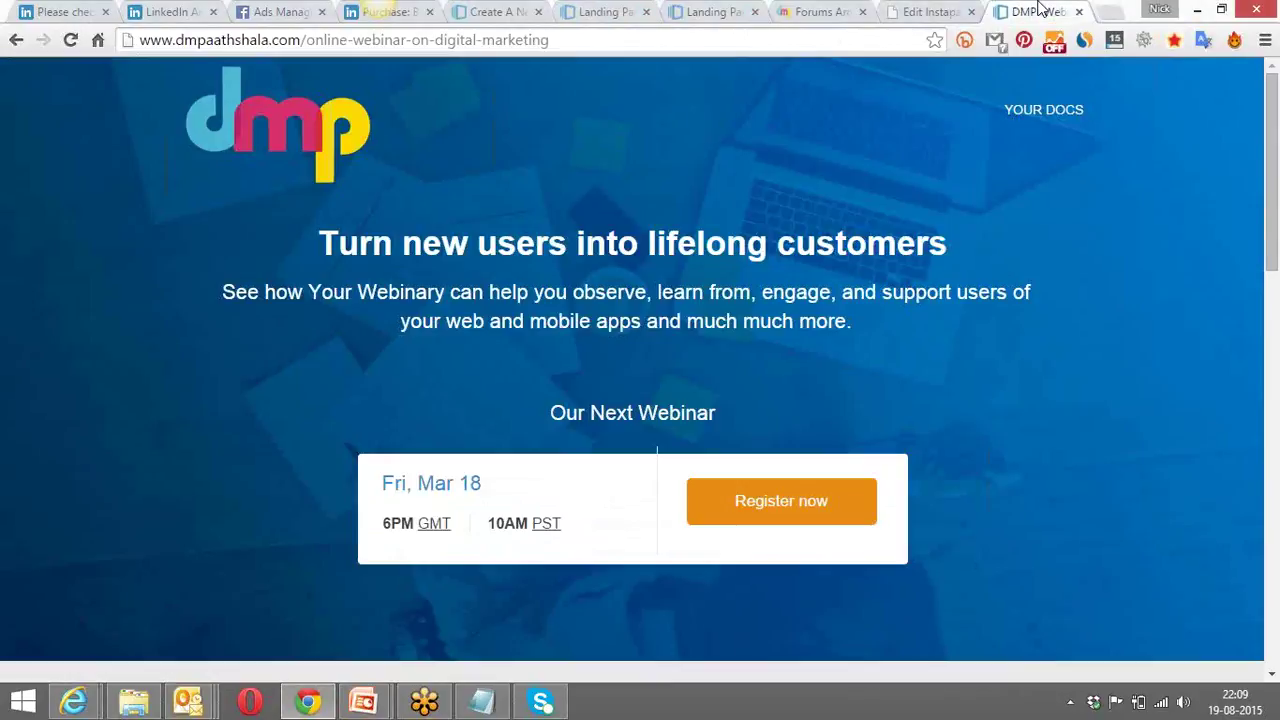
Step: Load wix.com in a new tab, scroll its home page, and open the Templates gallery
click(1109, 14)
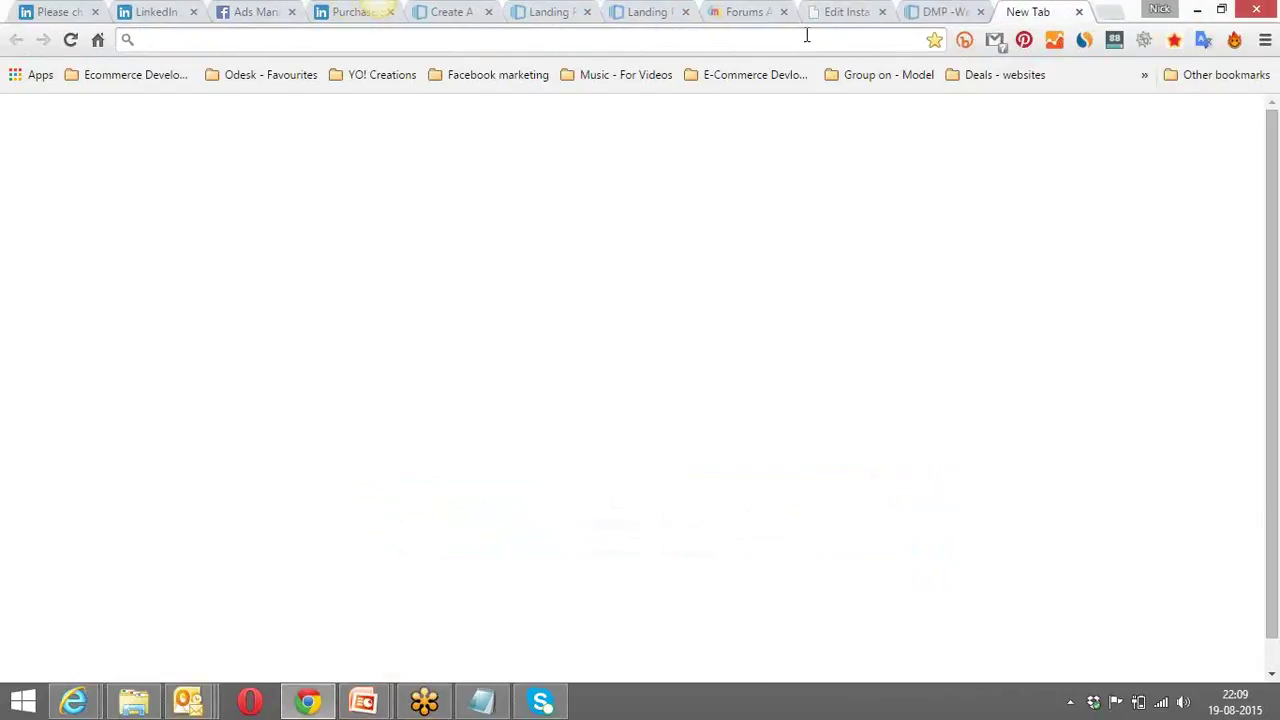
text(wix.com)
key(Return)
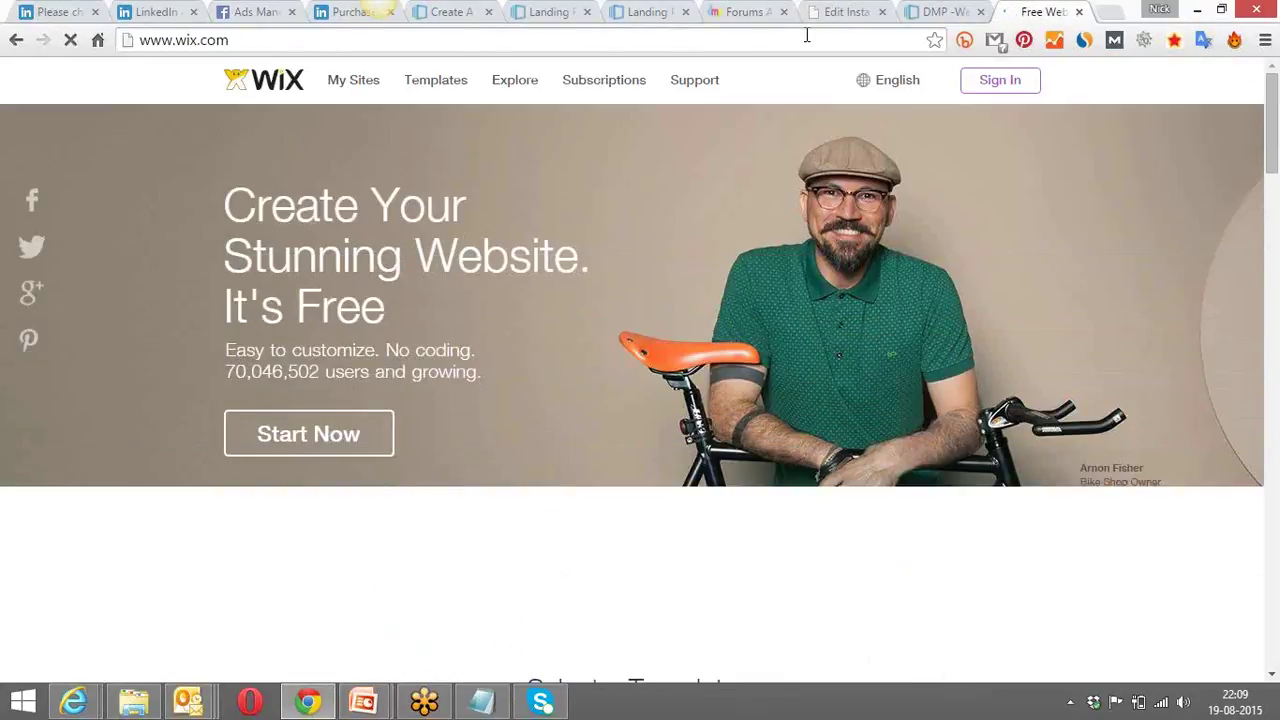
click(712, 34)
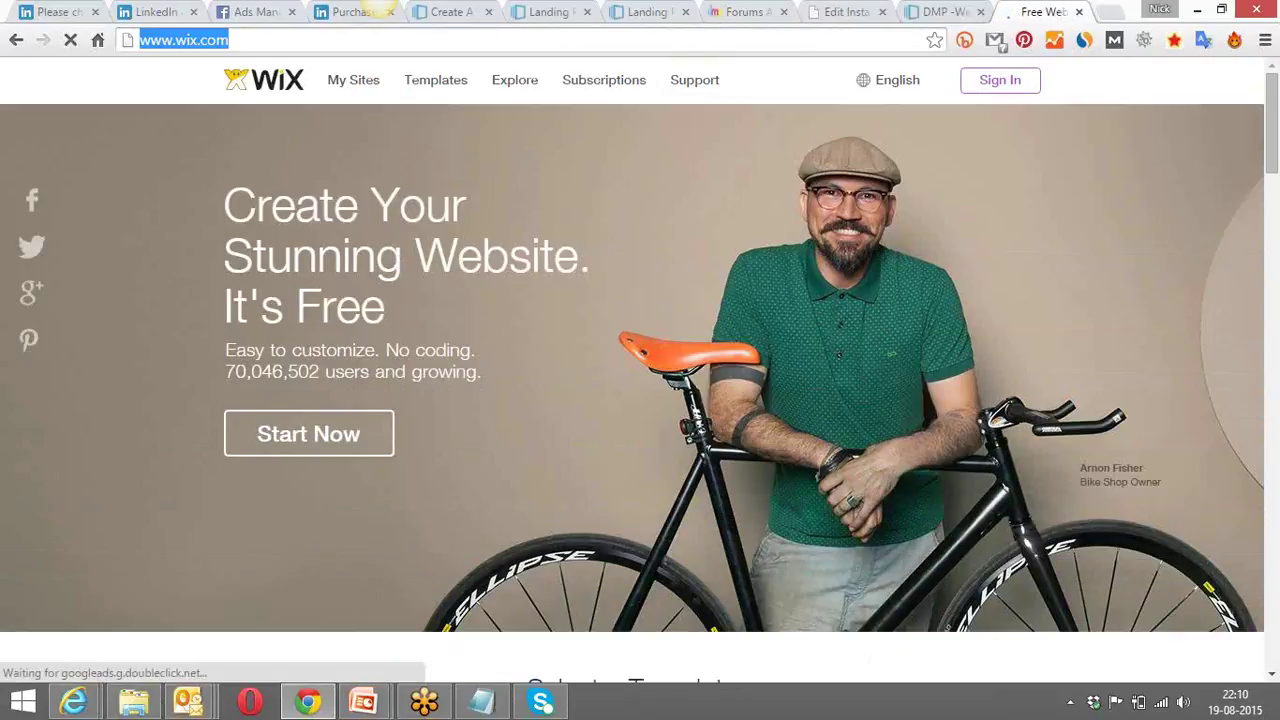
click(556, 546)
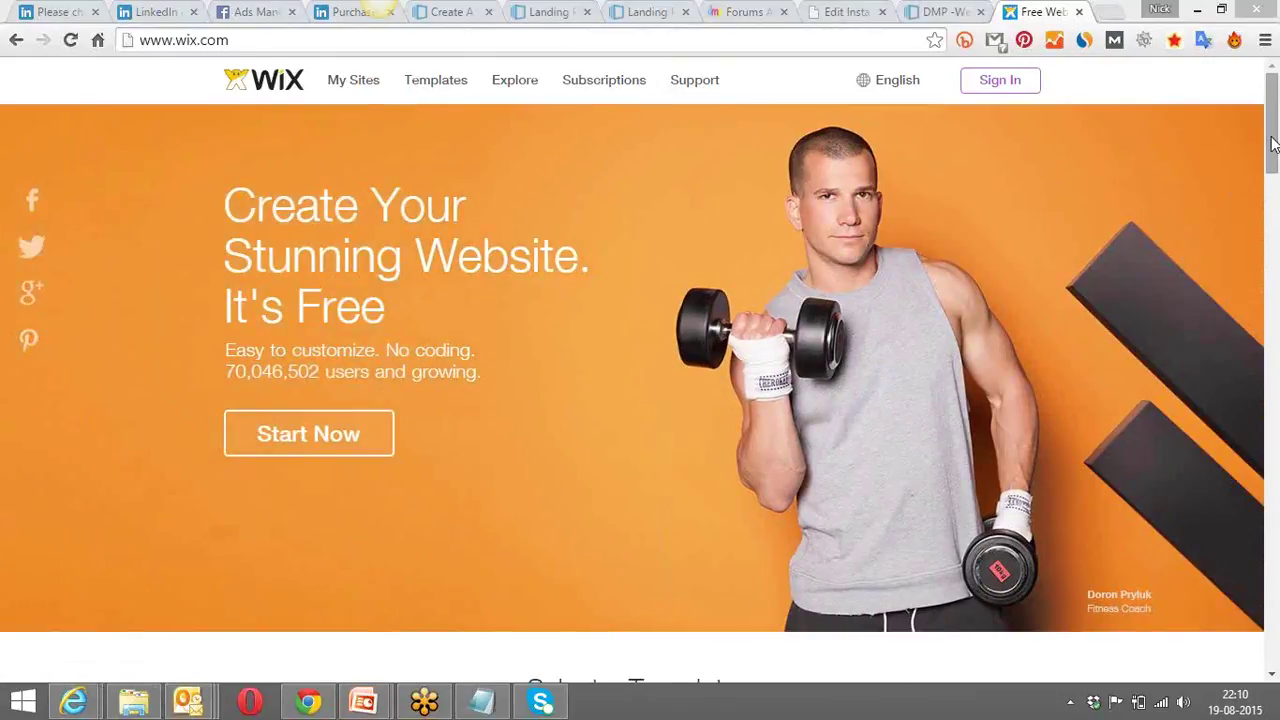
drag(1272, 145, 1268, 98)
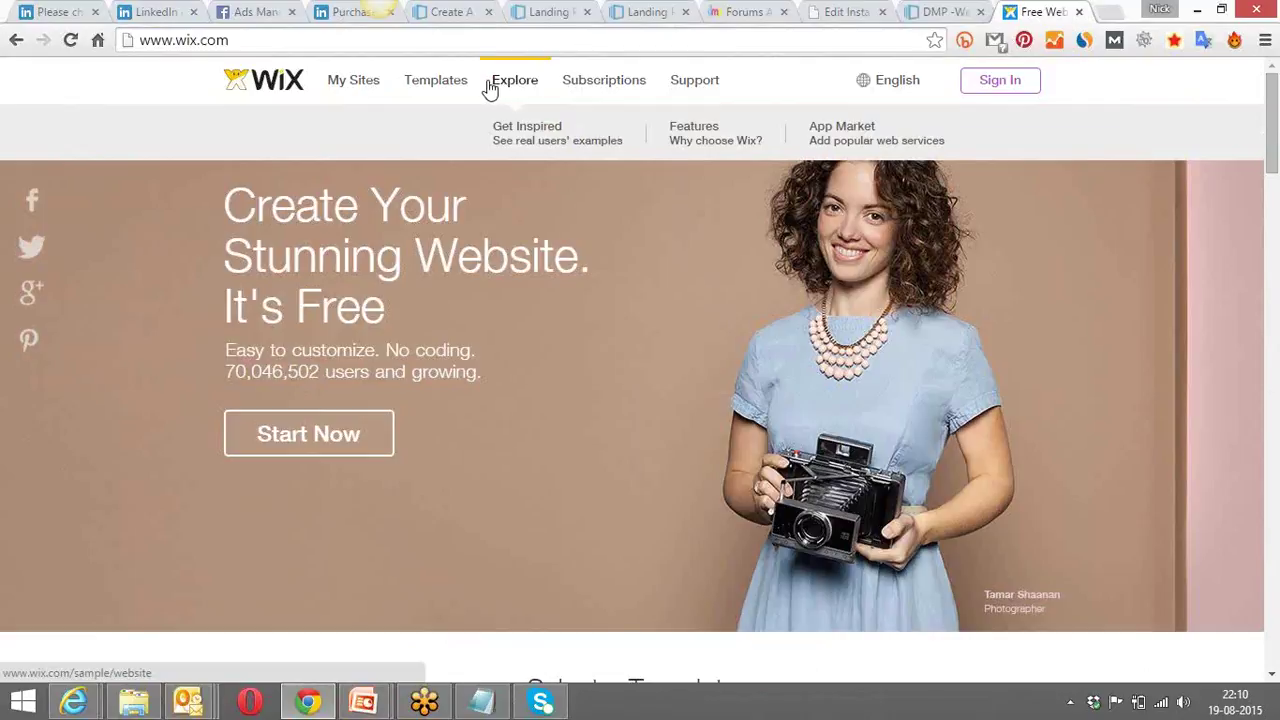
click(449, 88)
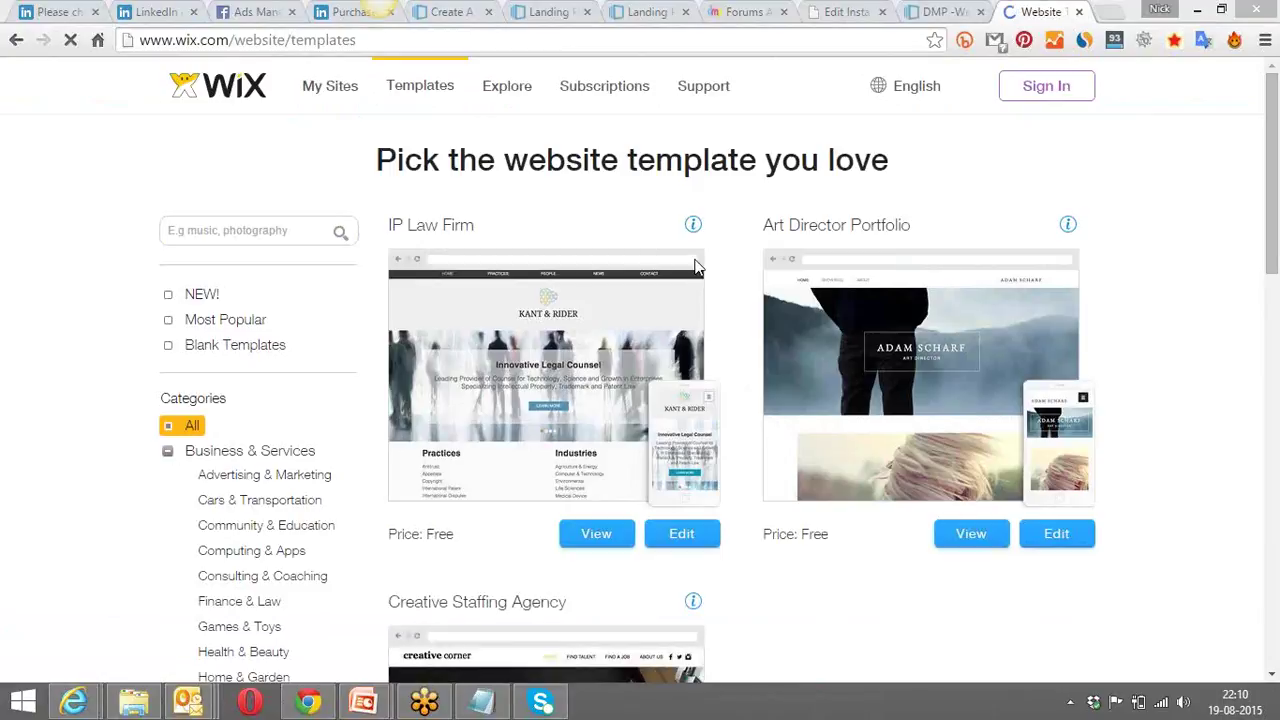
Step: Filter the Wix templates to One-Pager, browse them, then return to the DMP webinar tab
drag(1275, 100, 1275, 348)
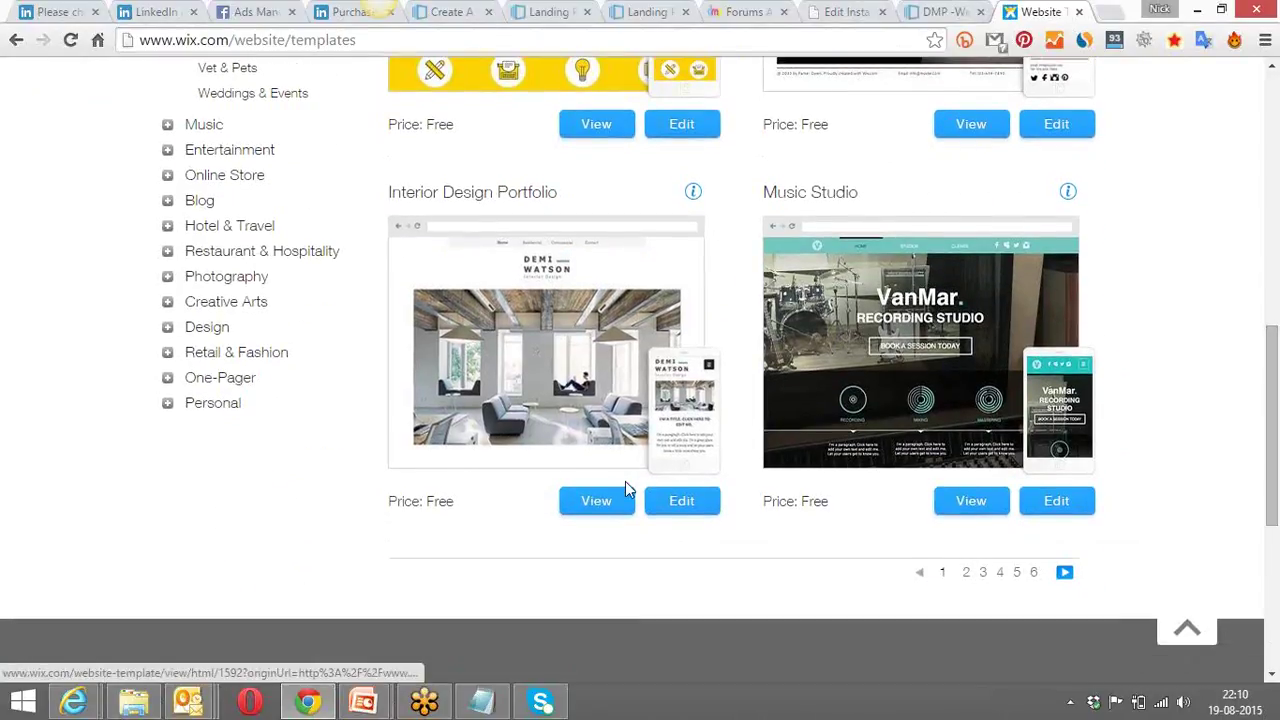
click(231, 386)
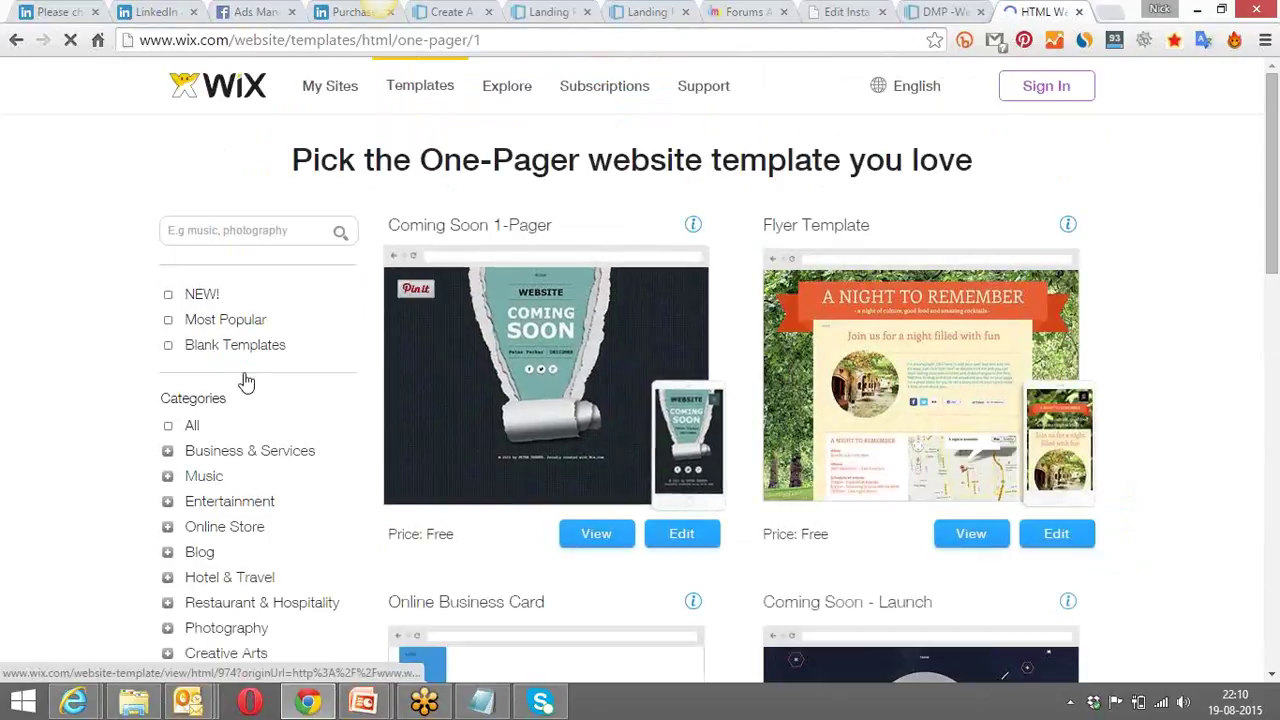
drag(1275, 104, 1277, 388)
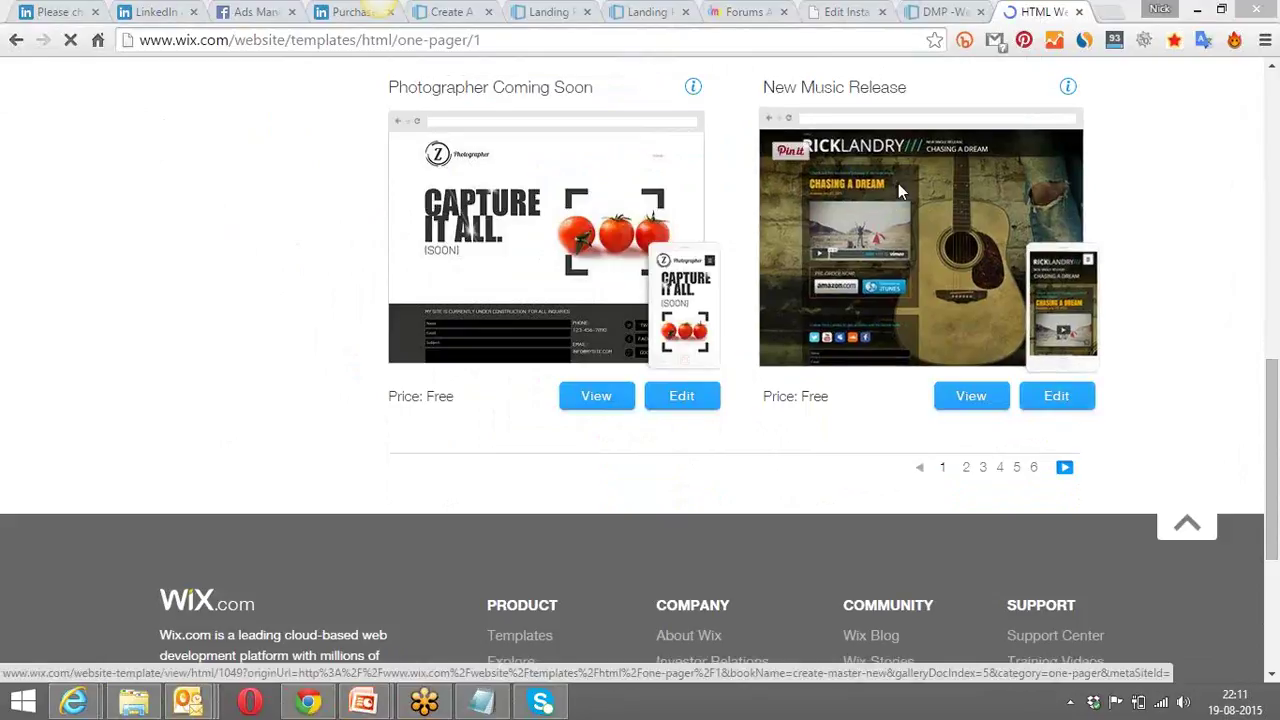
click(952, 11)
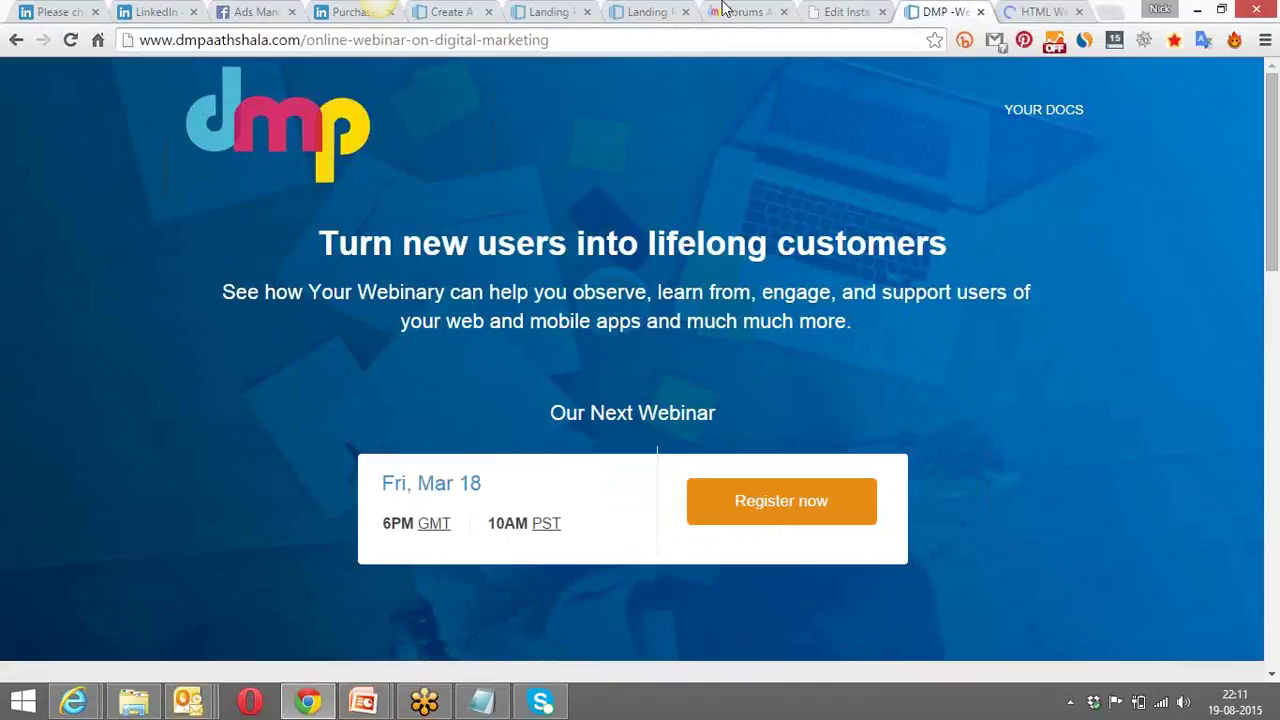
Step: Review the Edit Instapage, webinar and Wix tabs in turn, ending on a blank new tab
click(830, 11)
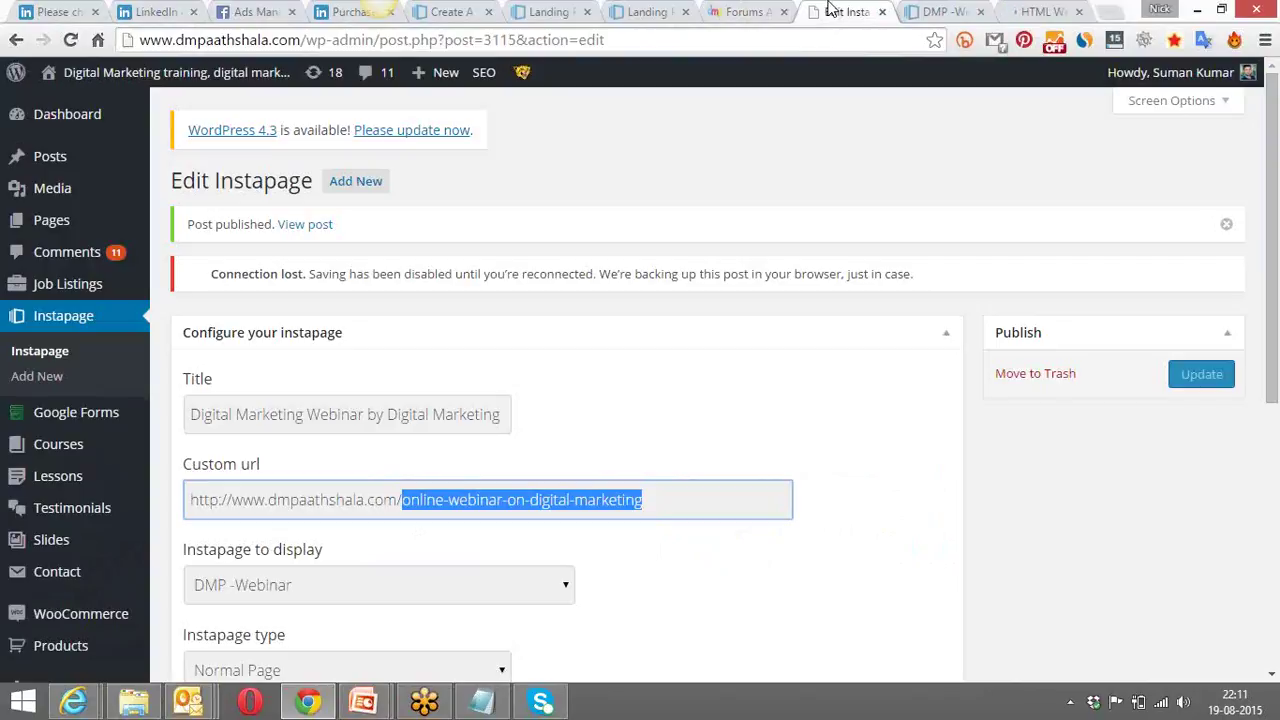
click(922, 11)
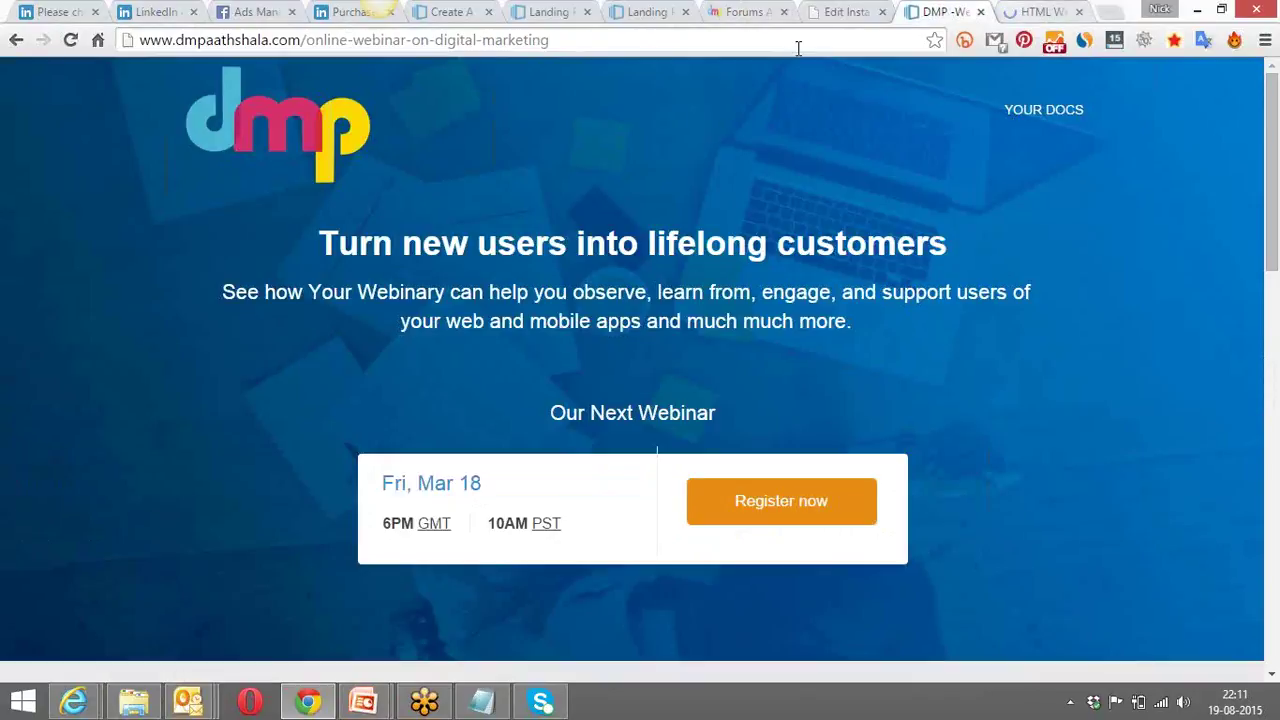
click(1032, 12)
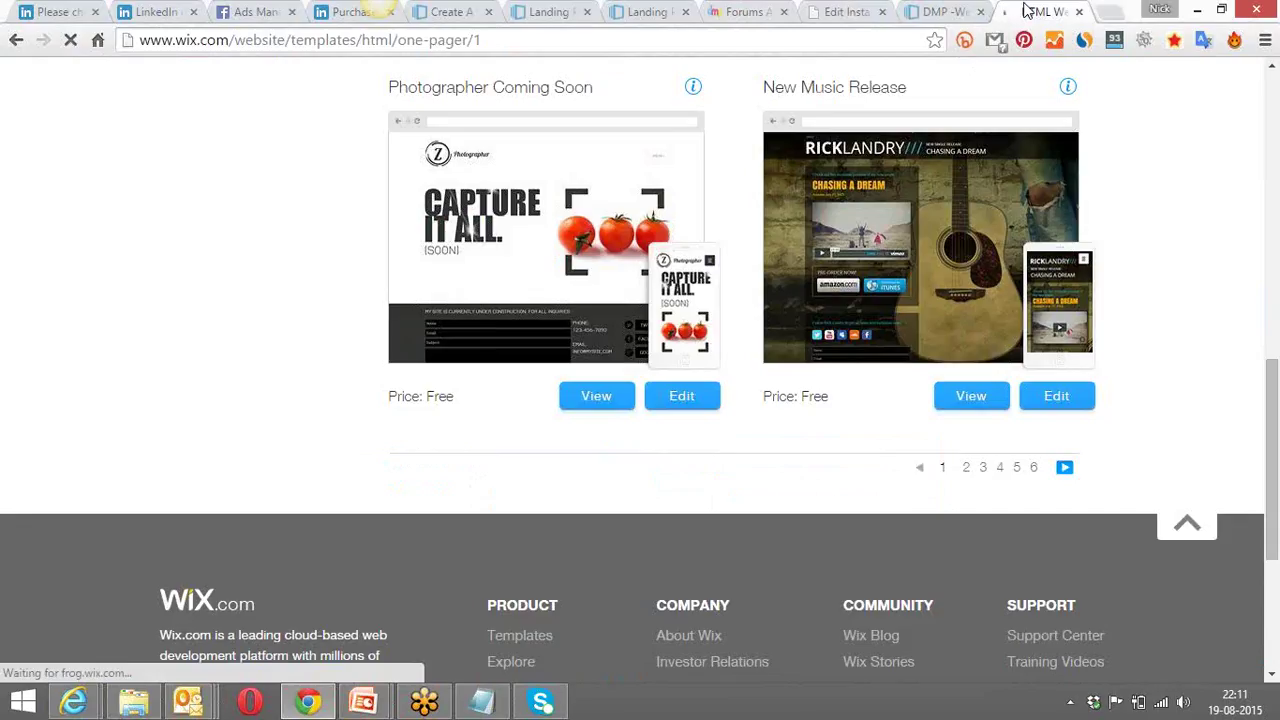
click(1111, 12)
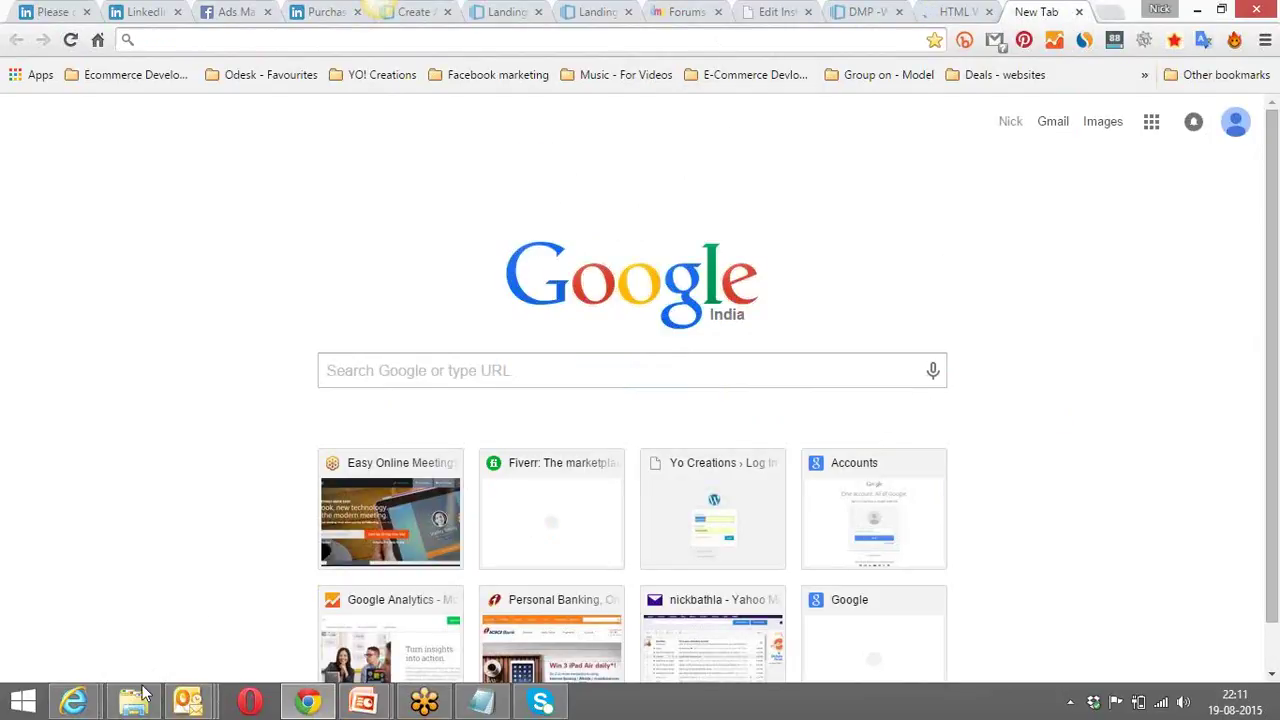
Step: Open Site admin details.gsheet from the Cpanel folder, then return to the blank new tab
mouse_move(138, 707)
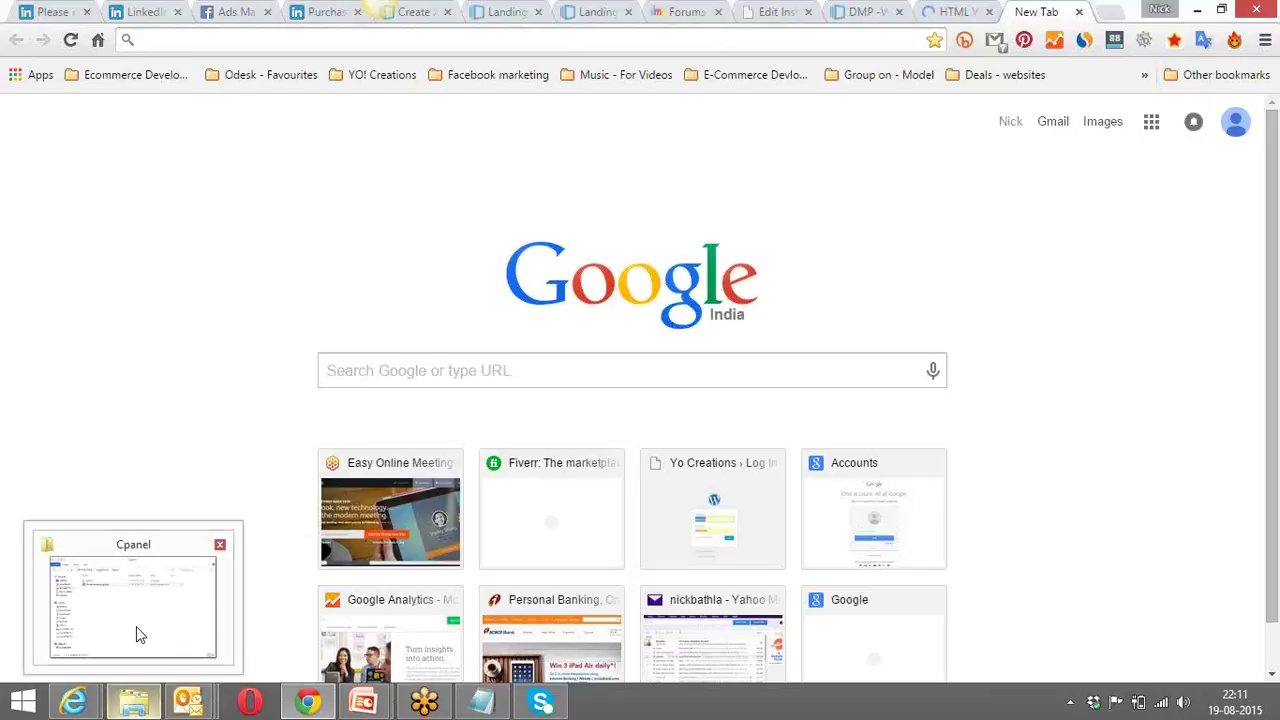
click(134, 631)
double_click(290, 250)
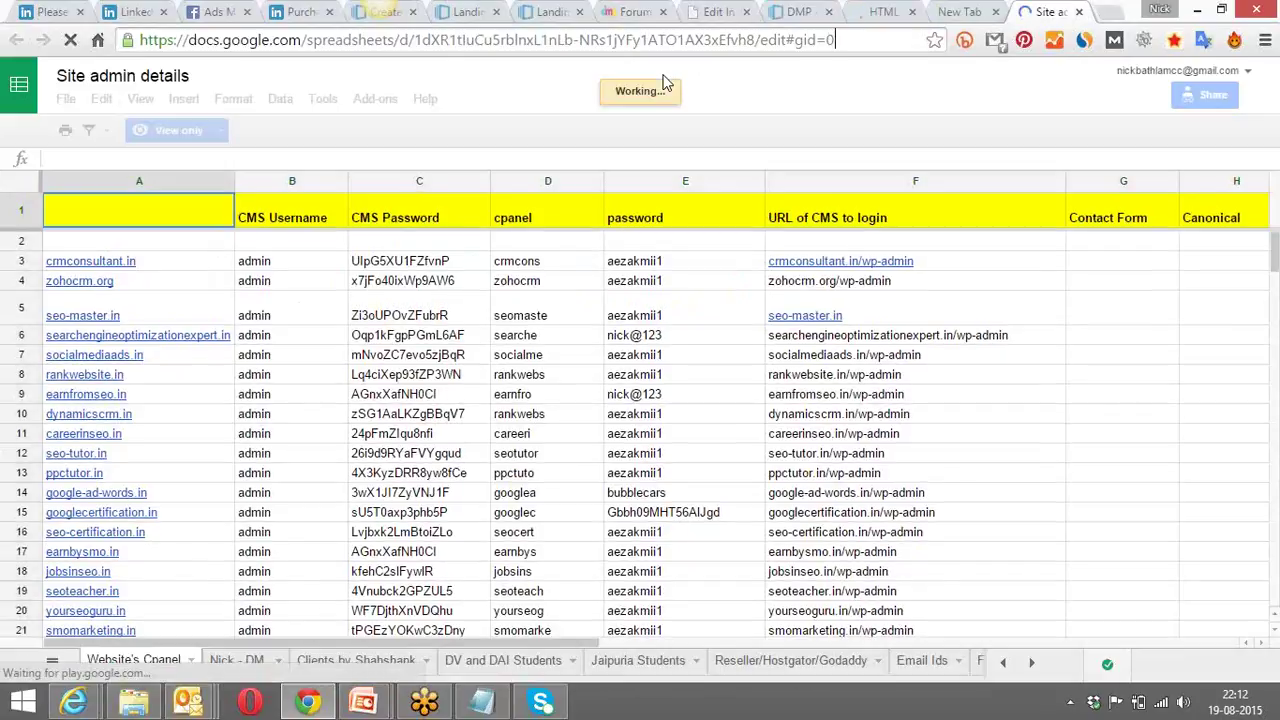
click(960, 10)
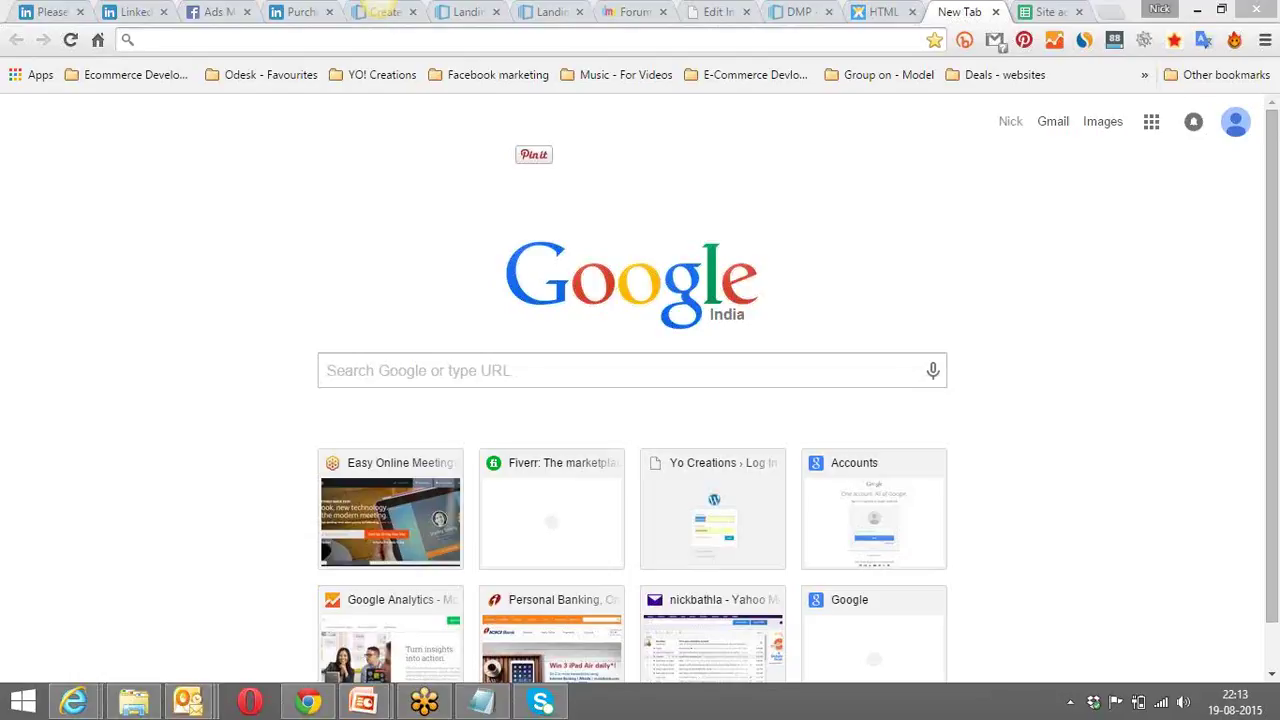
Step: Open the bit.ly/dmp-videos channel, pause its trailer, and start a blank new tab
click(604, 472)
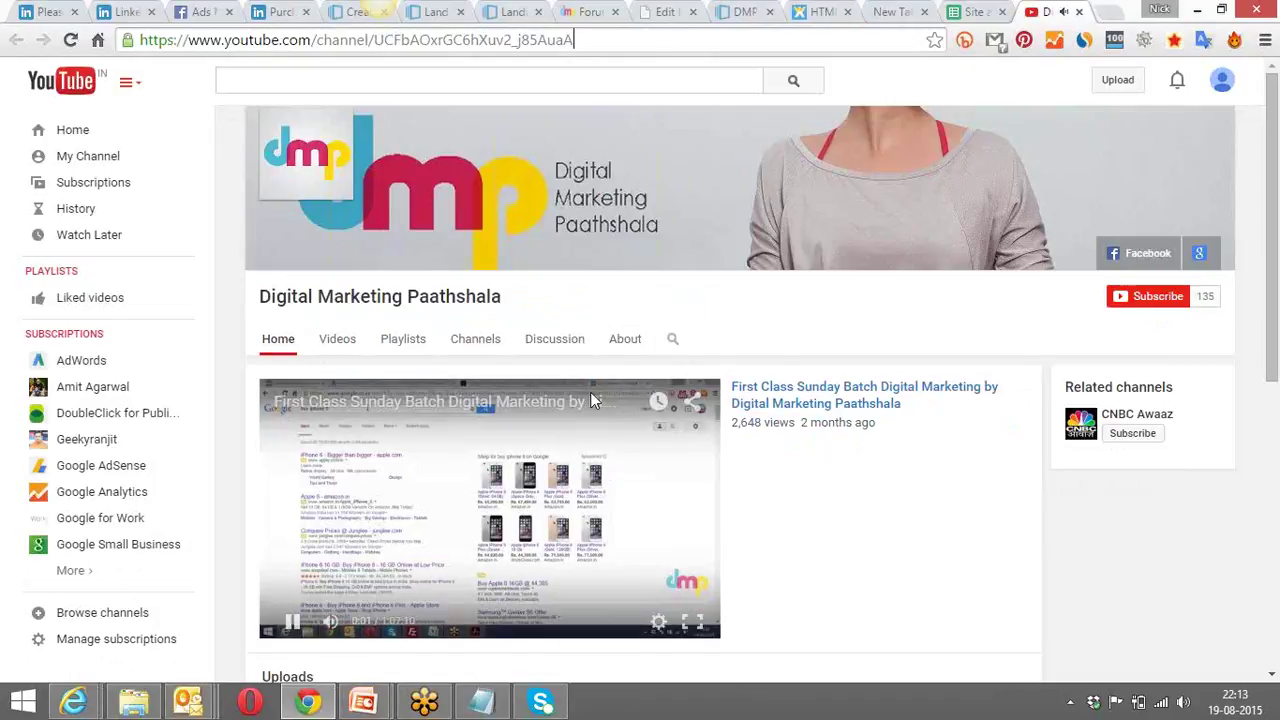
click(289, 625)
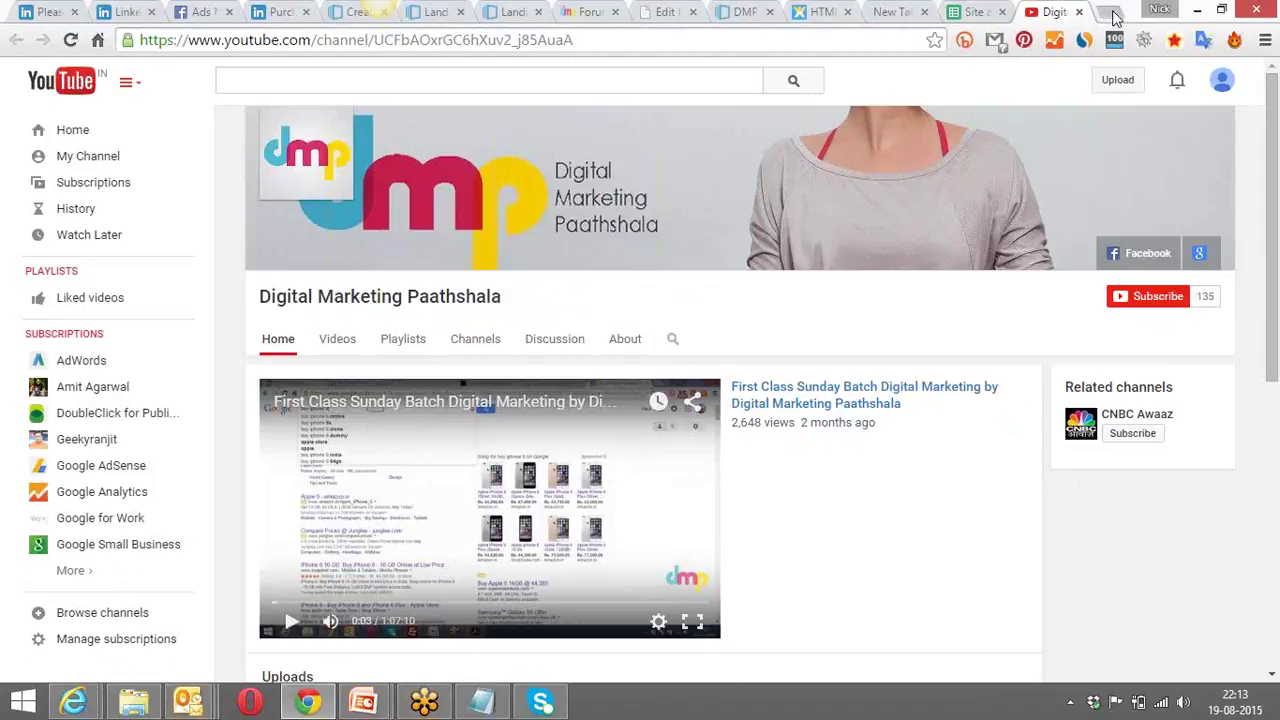
click(1110, 12)
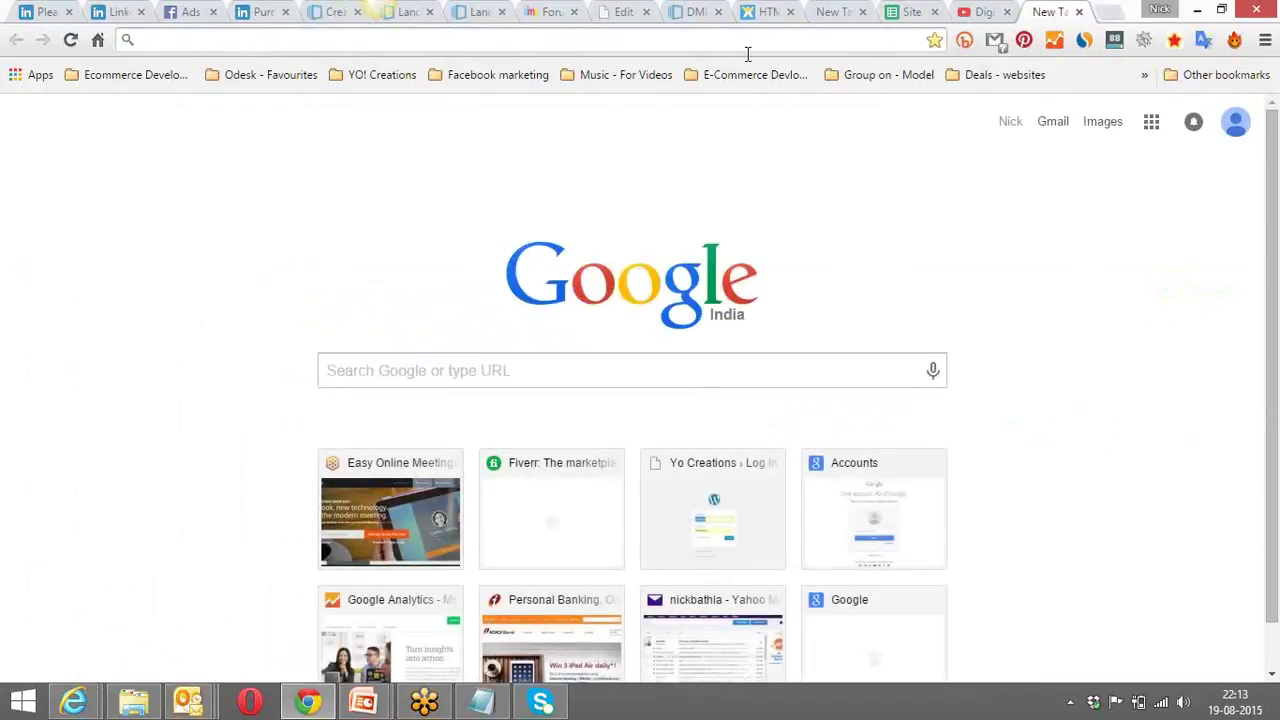
Step: Pull up the session feedback form, then go back to the Digital Marketing Paathshala channel
text(dm)
key(BackSpace)
key(BackSpace)
key(BackSpace)
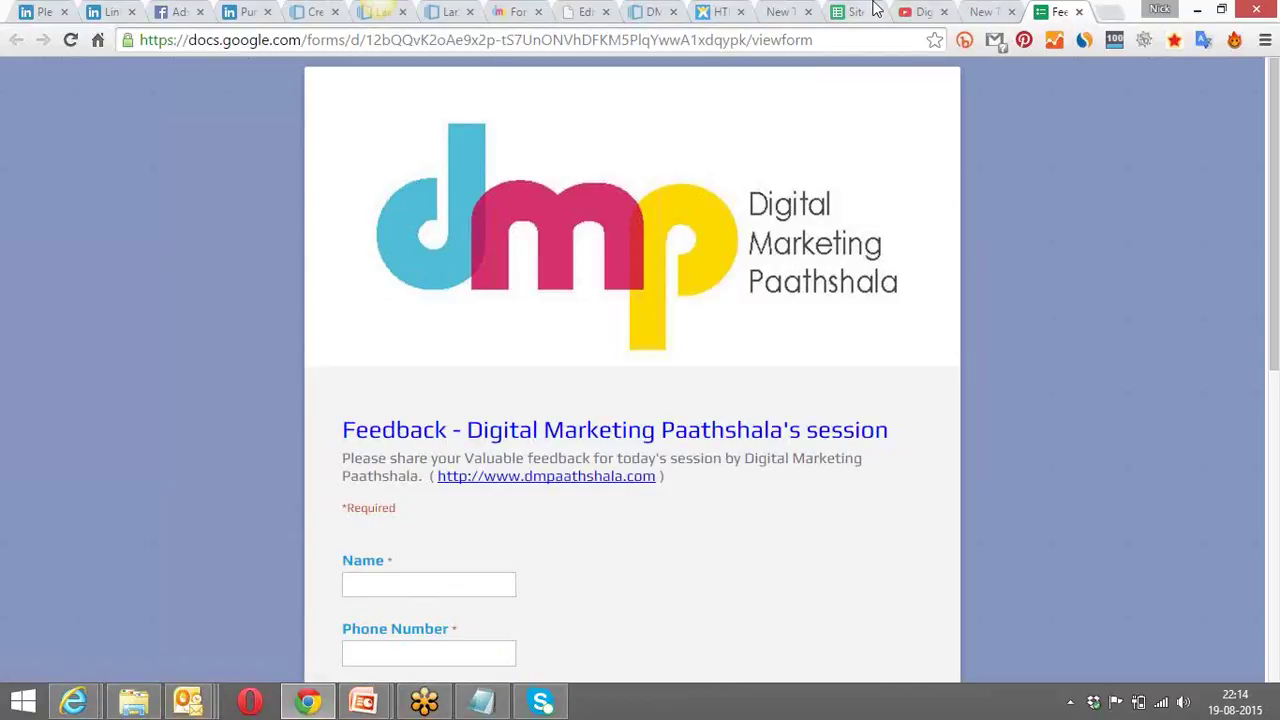
click(920, 10)
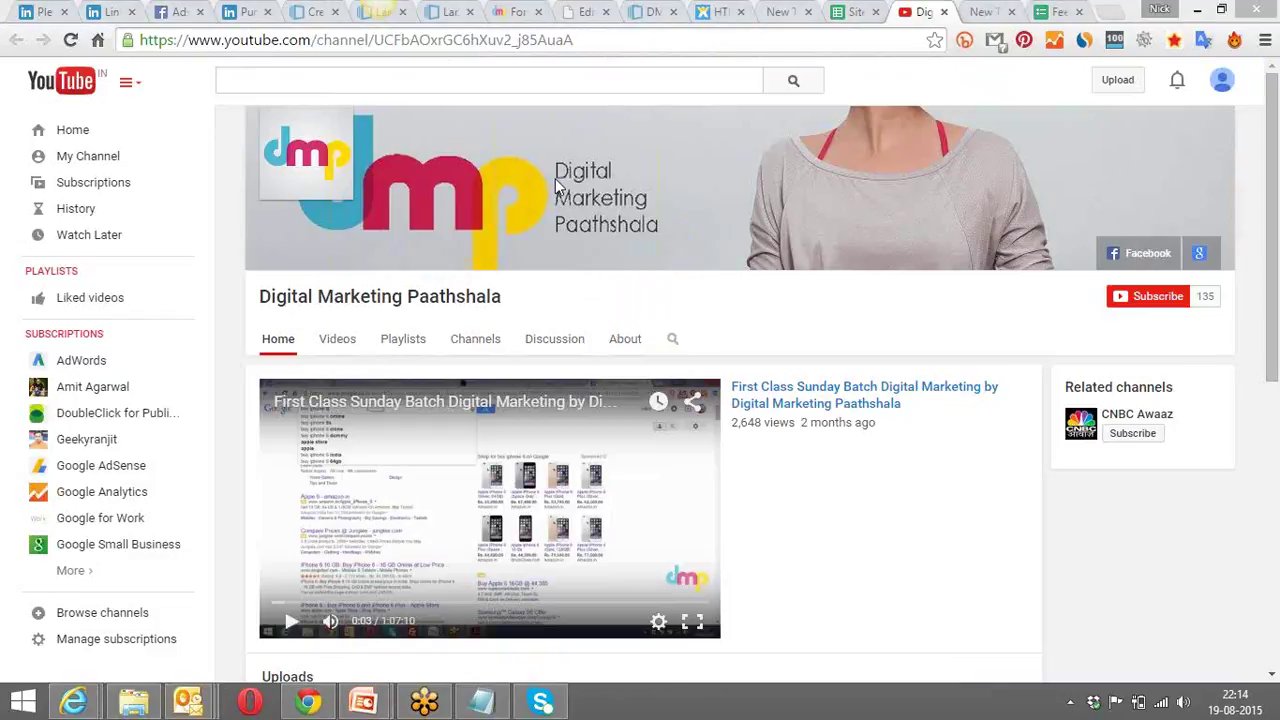
Step: From the channel's Videos list, open the 'How to book a domain, how to install wordpress' video
click(350, 345)
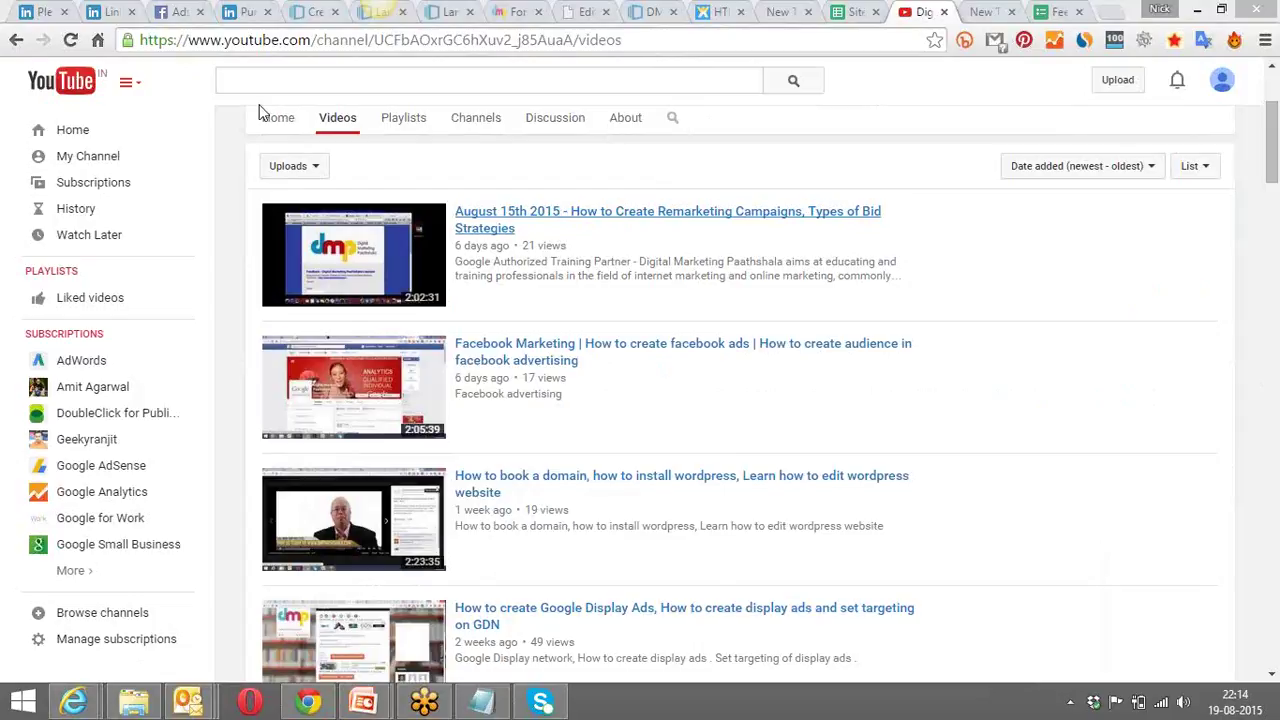
drag(1273, 133, 1264, 208)
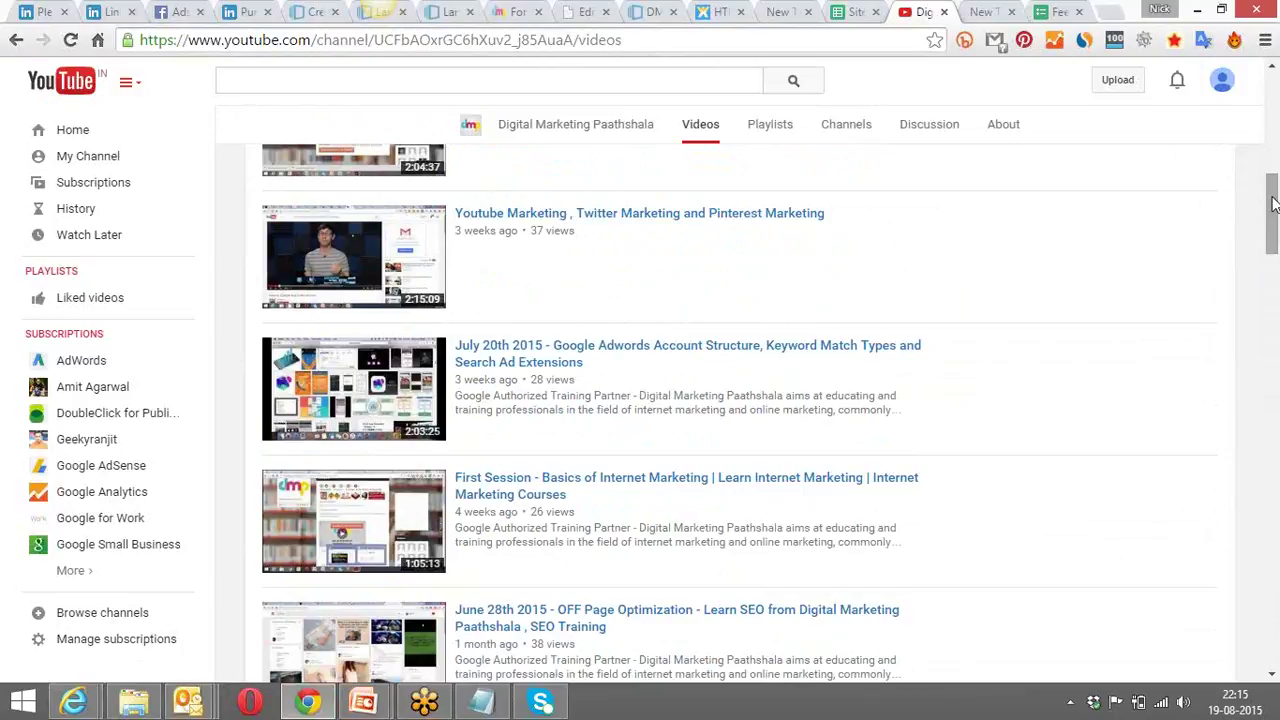
drag(1273, 204, 1273, 160)
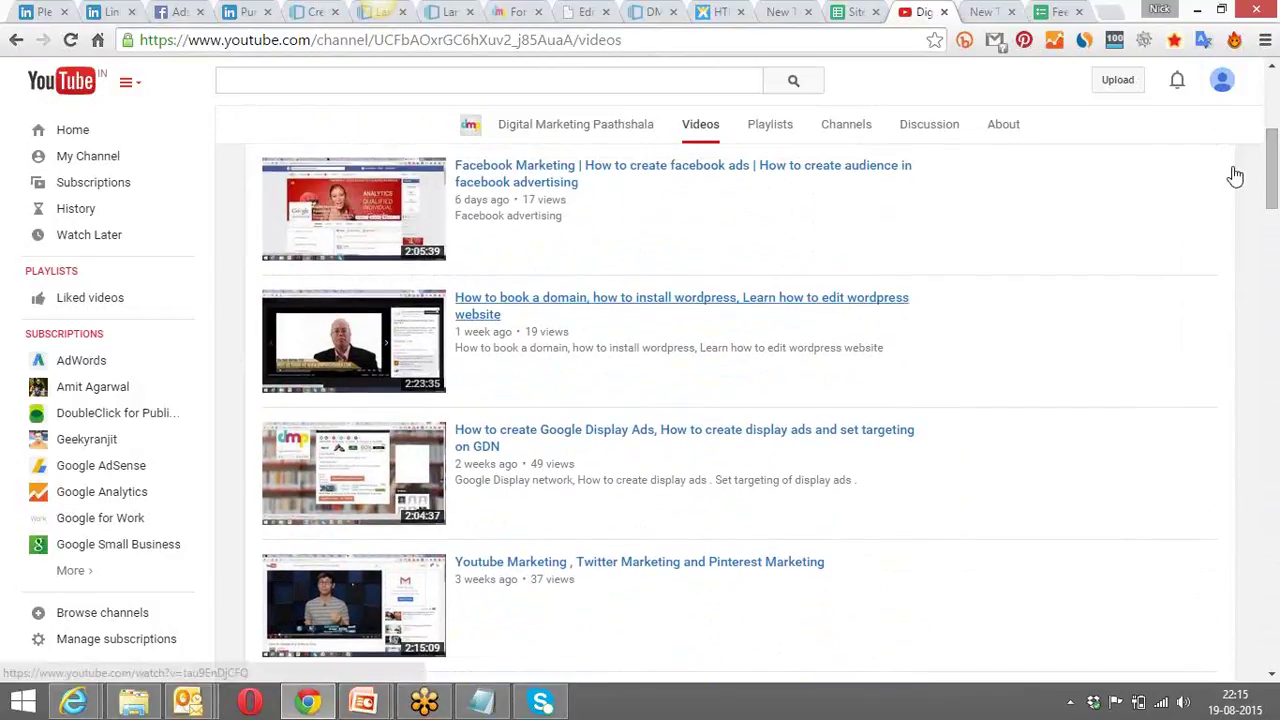
click(758, 300)
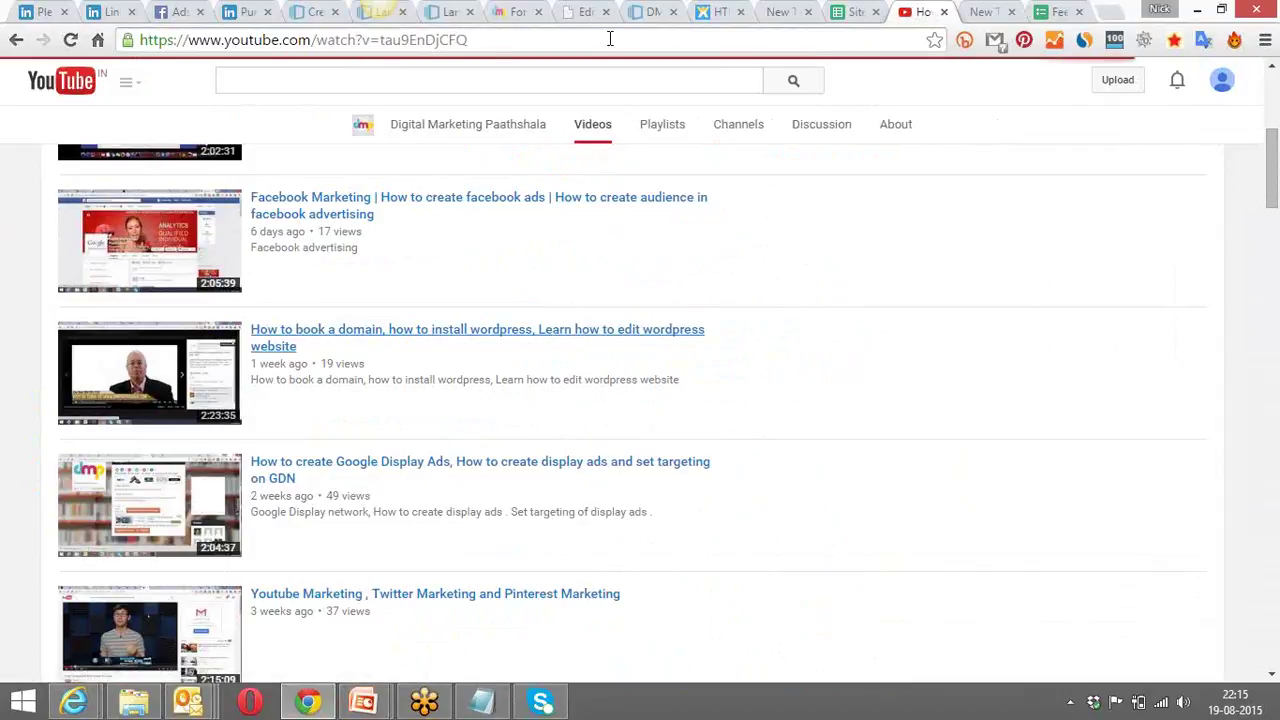
click(610, 38)
click(240, 108)
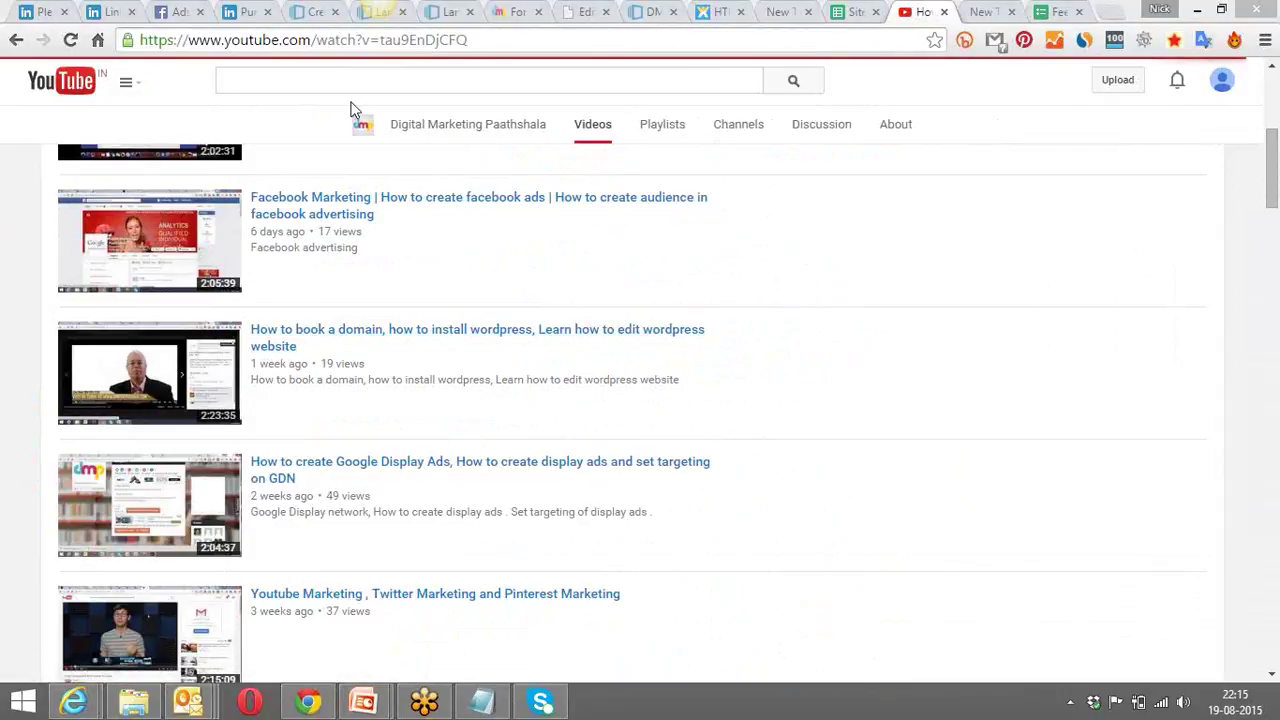
click(393, 336)
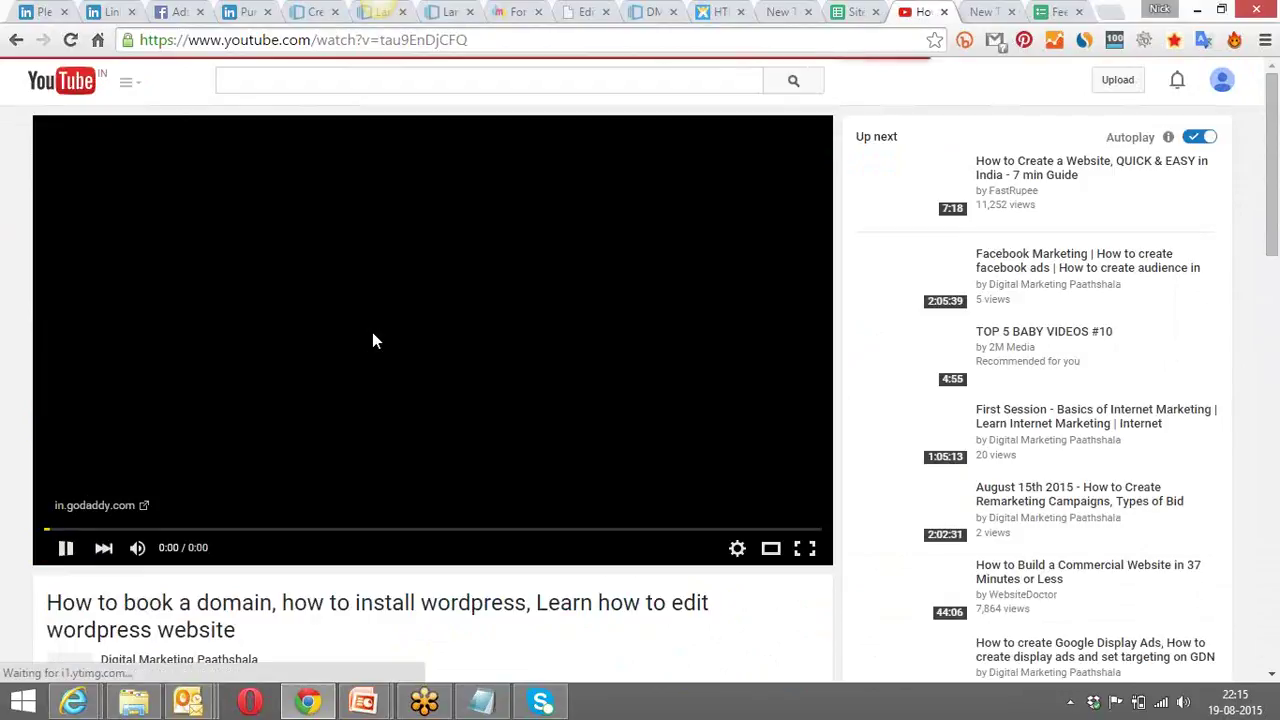
Step: Mute the GoDaddy pre-roll ad playing before the domain-booking WordPress video
right_click(372, 333)
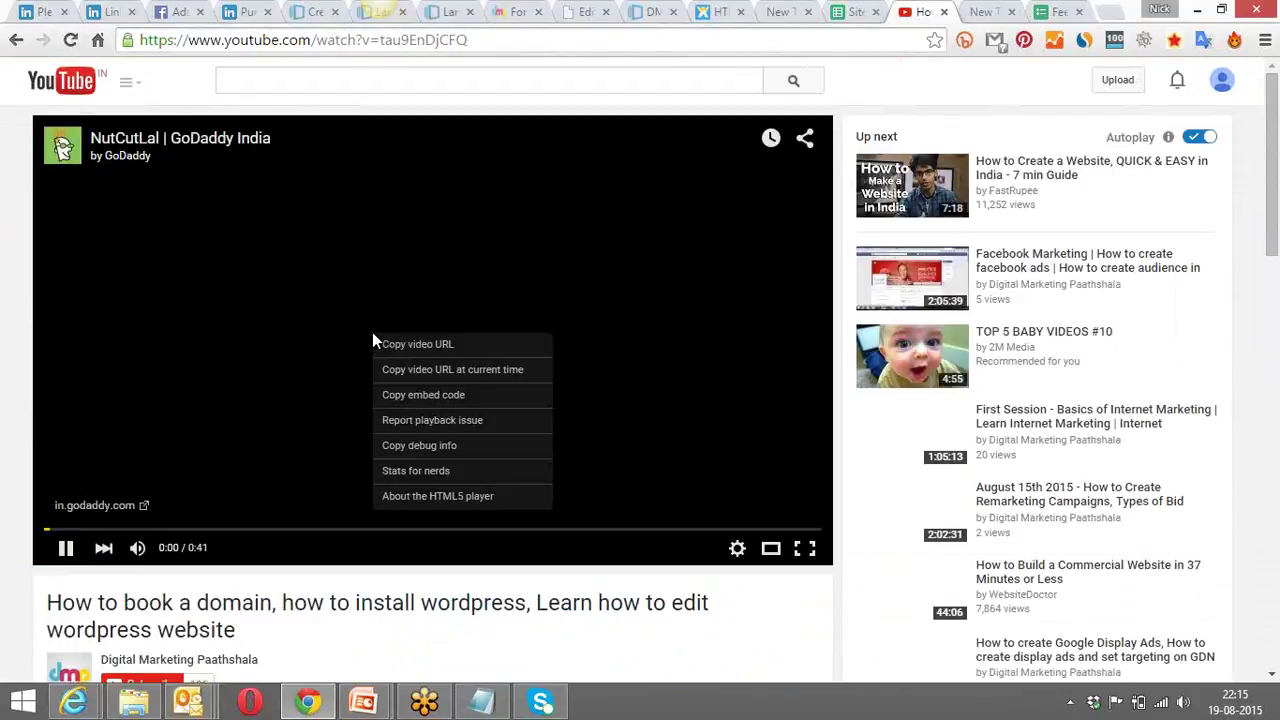
click(427, 40)
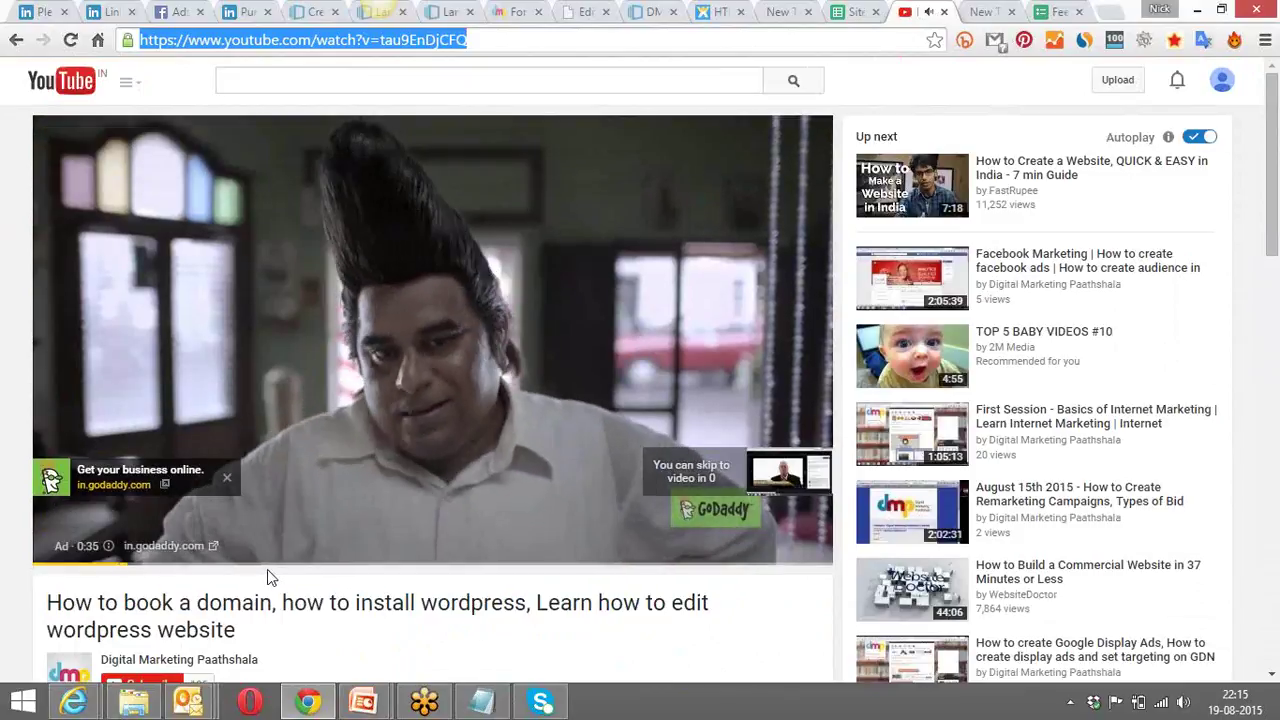
click(138, 550)
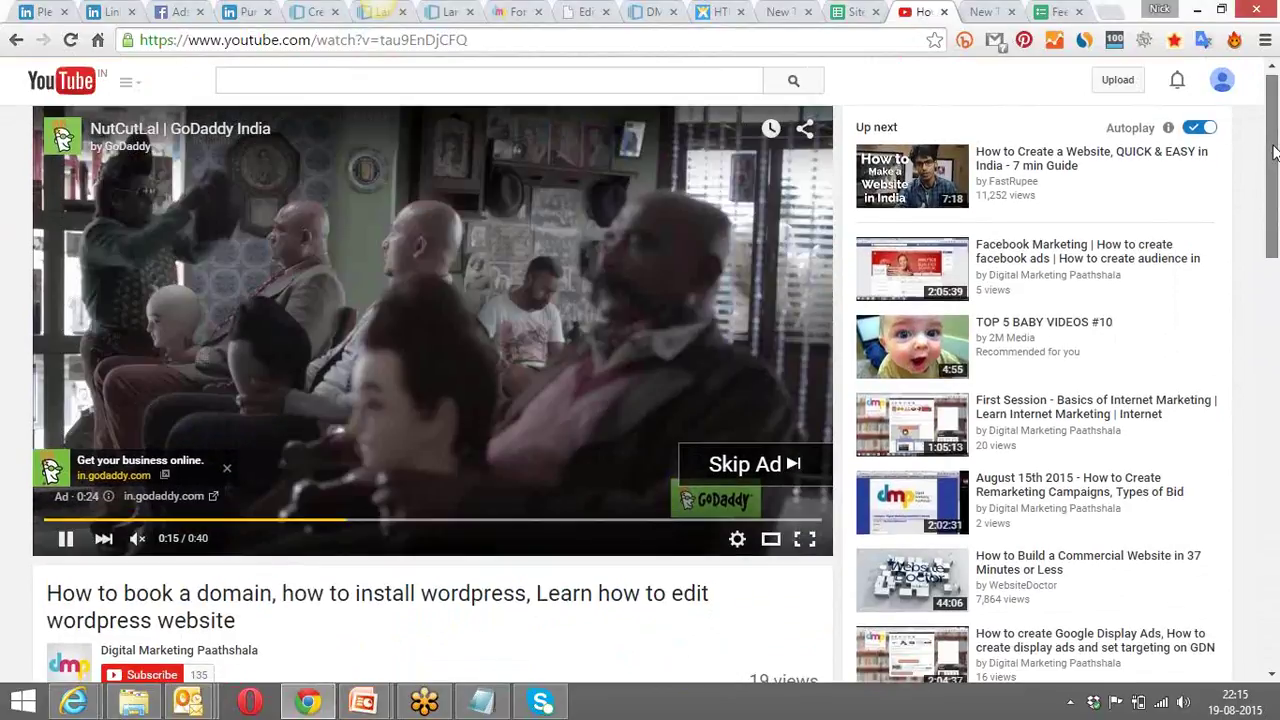
drag(1274, 148, 1272, 106)
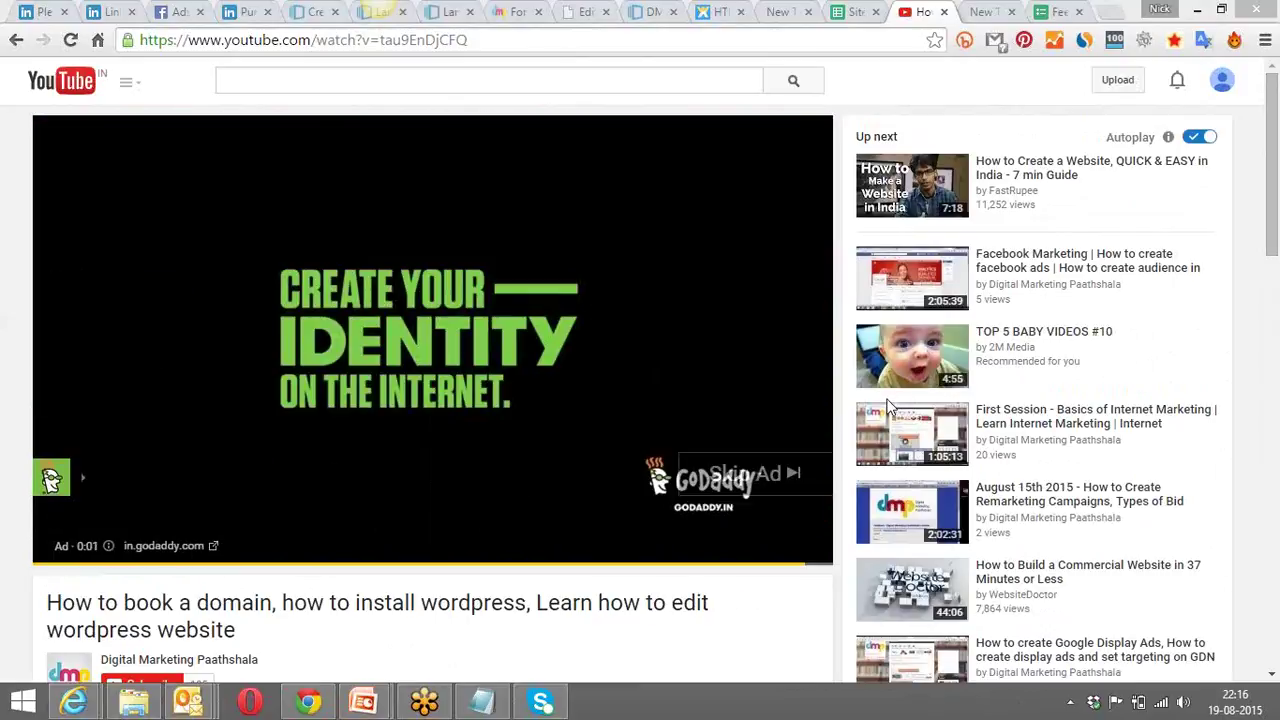
key(ctrl+shift+Tab)
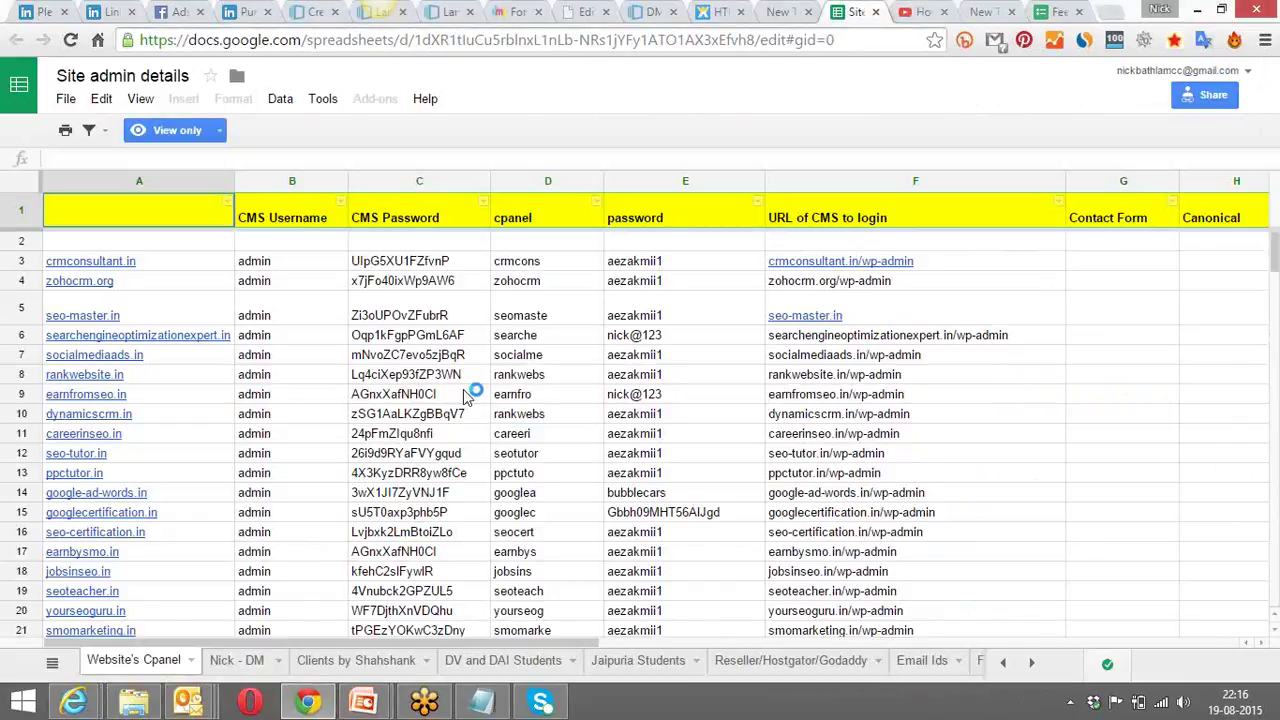
key(ctrl+f)
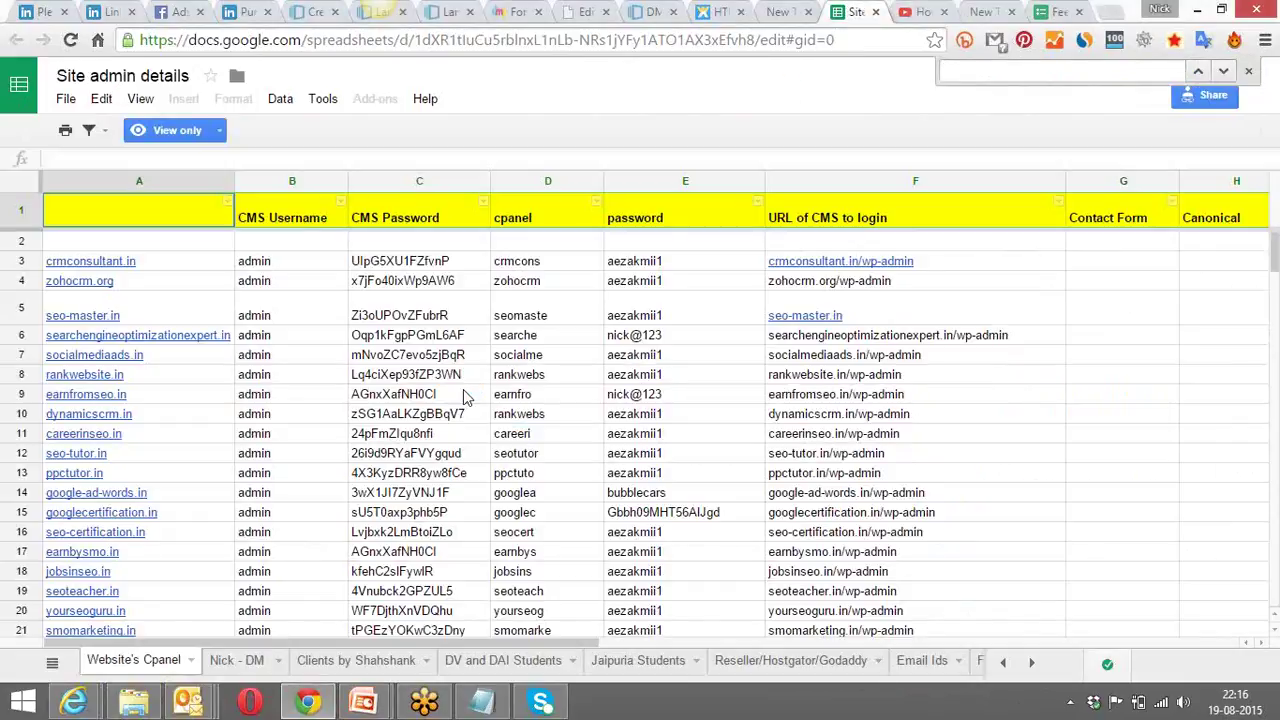
text(guru)
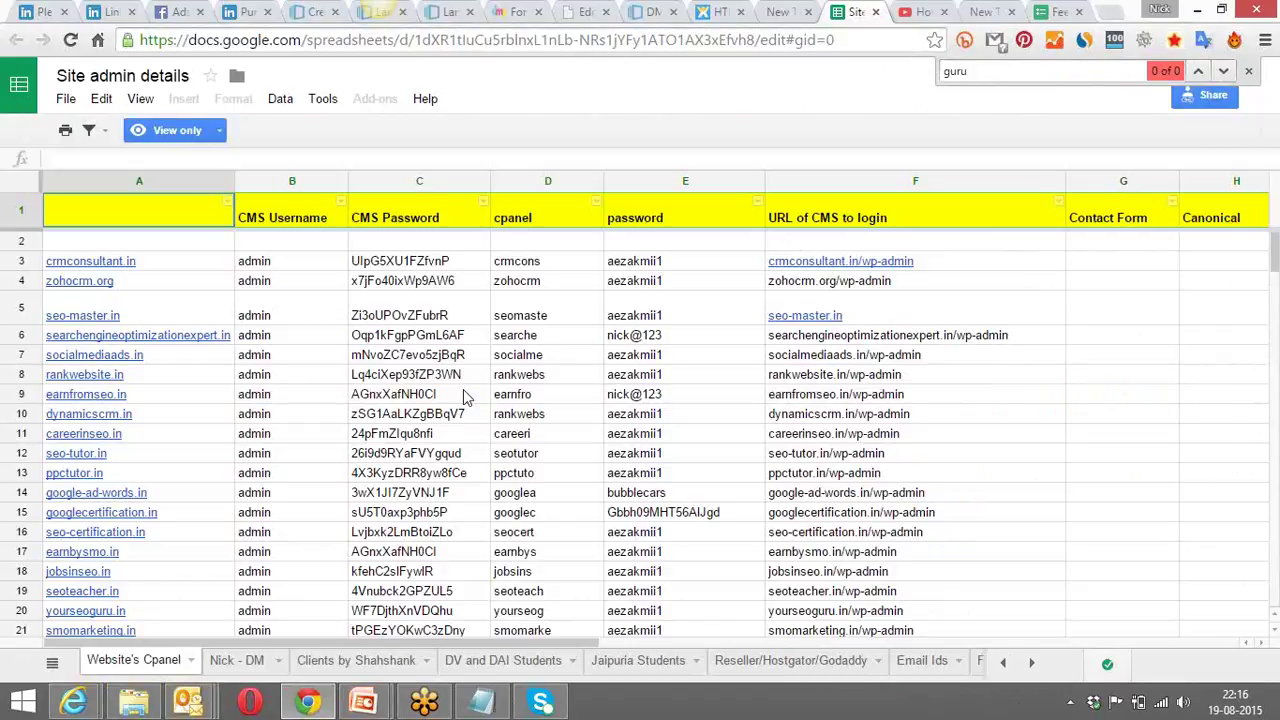
click(1084, 482)
drag(1275, 248, 1276, 535)
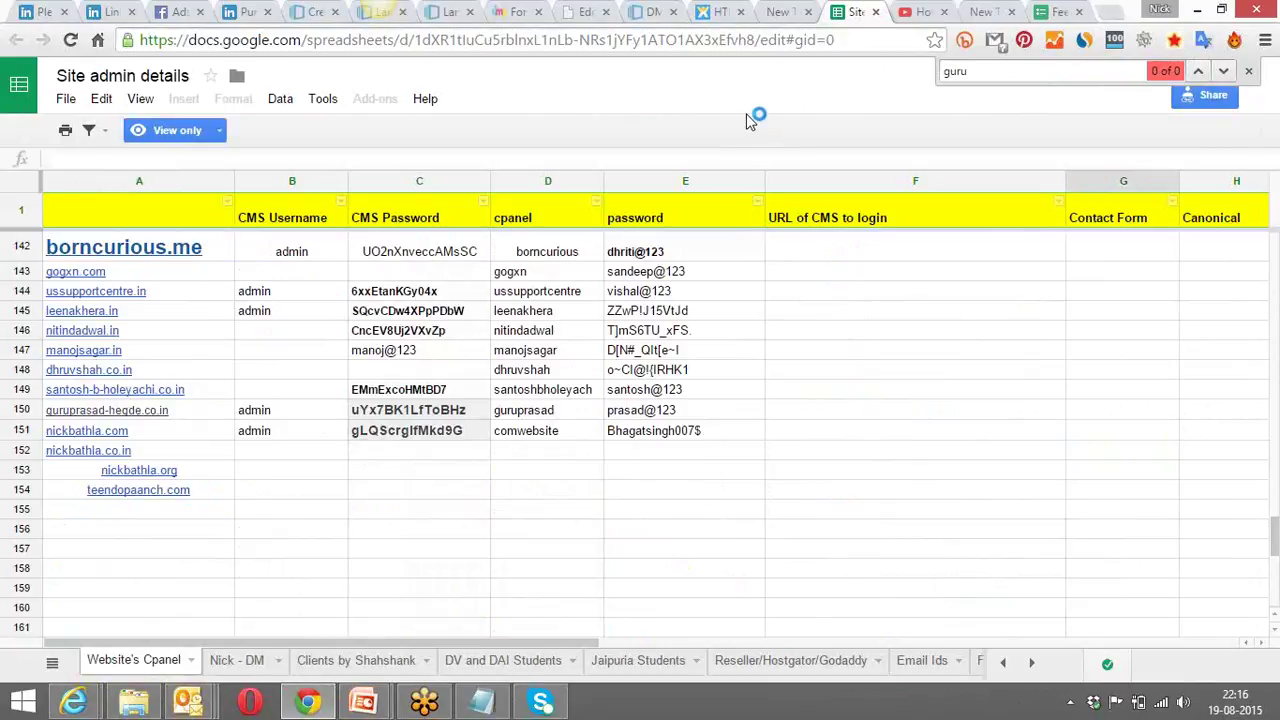
Step: Copy the cPanel login cells D150:E150 and return to the Edit Instapage page
drag(541, 416, 645, 411)
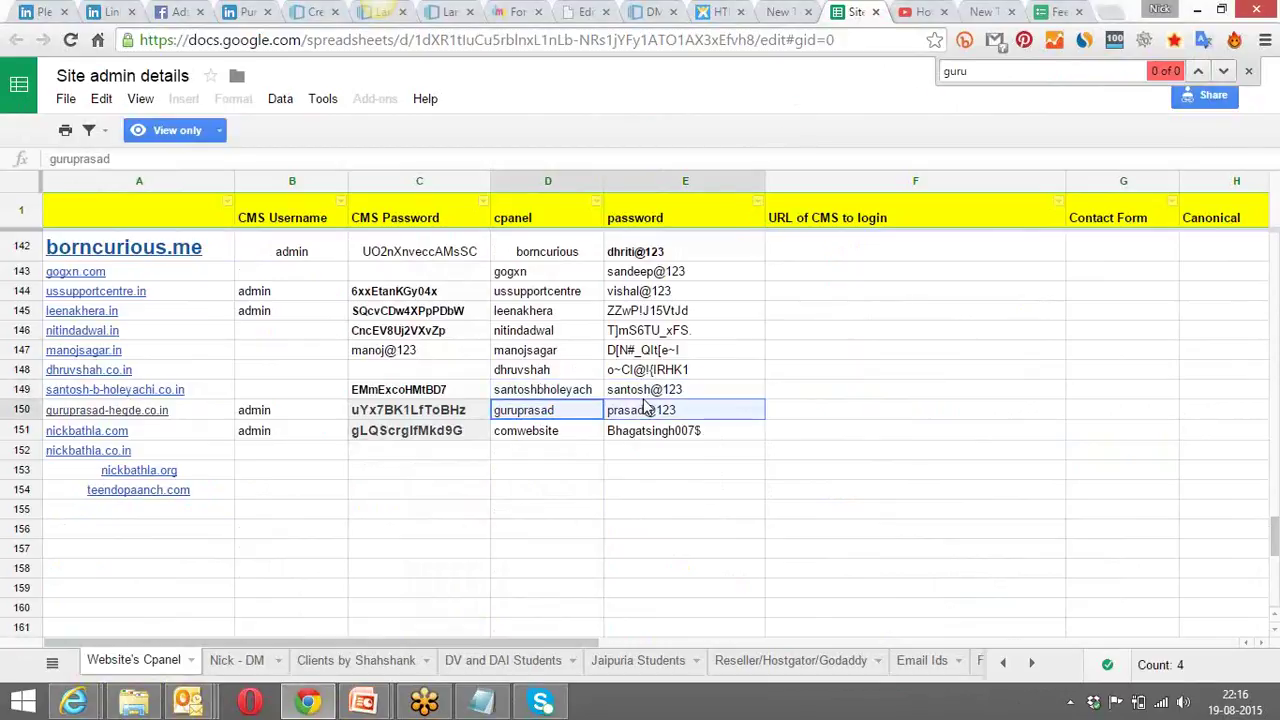
key(ctrl+c)
click(578, 12)
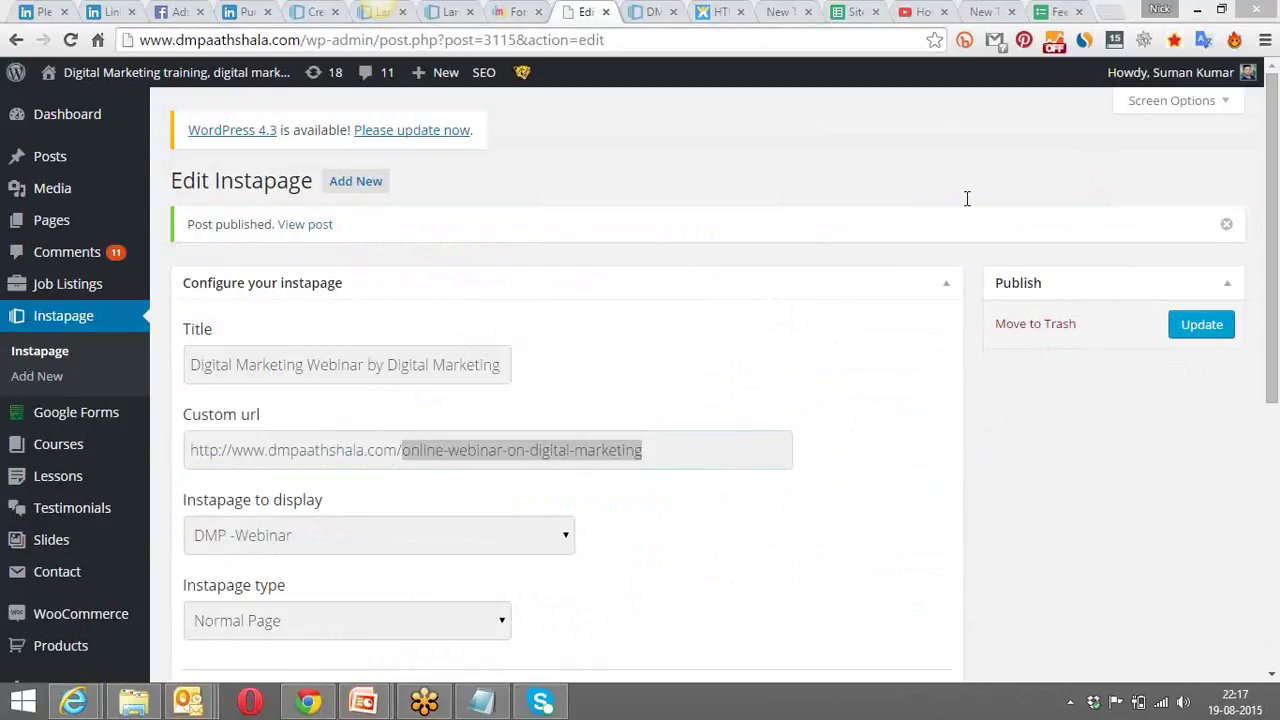
Step: Scroll the session feedback form to its 5-point rating question and place the cursor in the comments box
key(ctrl+9)
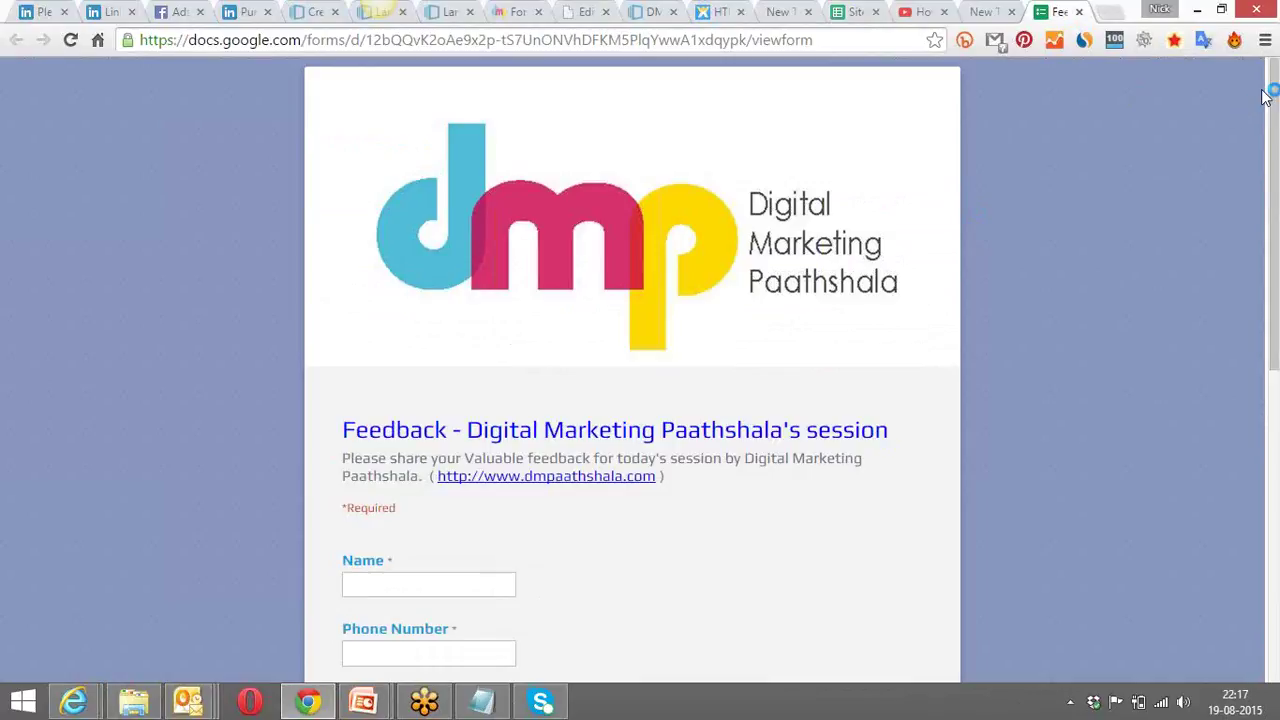
drag(1273, 93, 1276, 325)
click(639, 547)
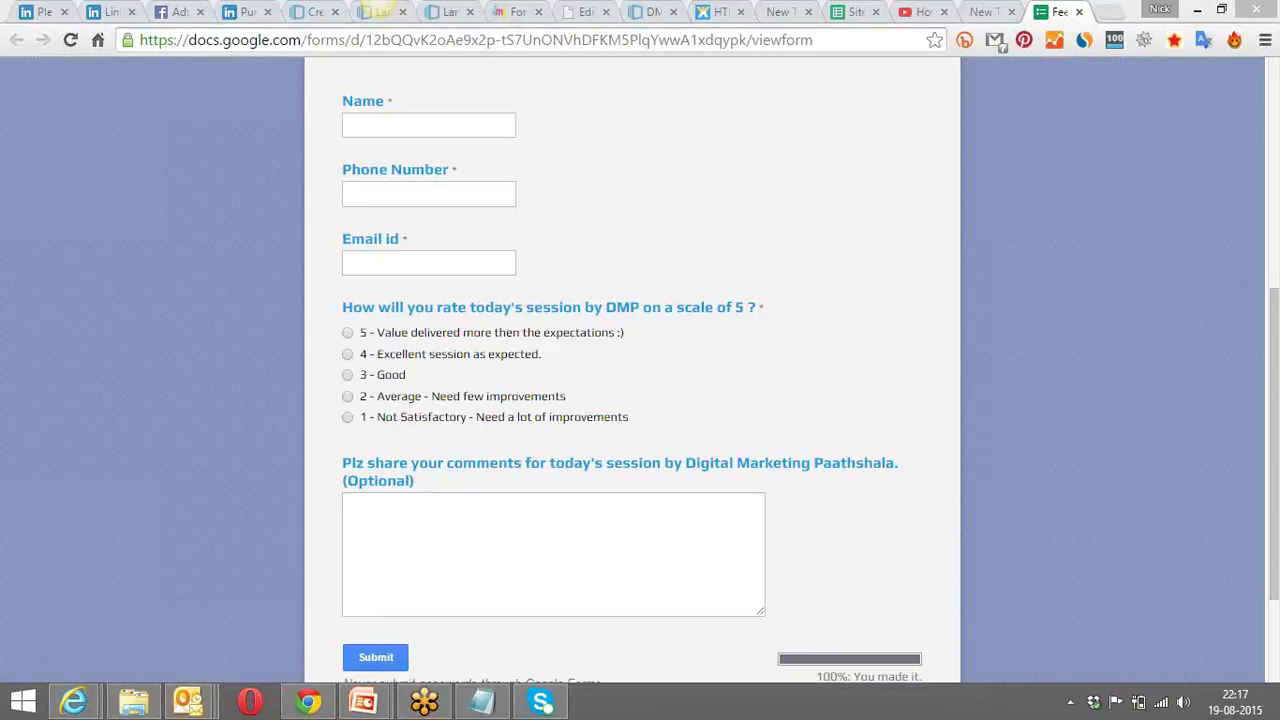
click(622, 519)
Step: Close the forums, Edit Instapage, templates, blank and Site admin details tabs
key(F5)
click(495, 14)
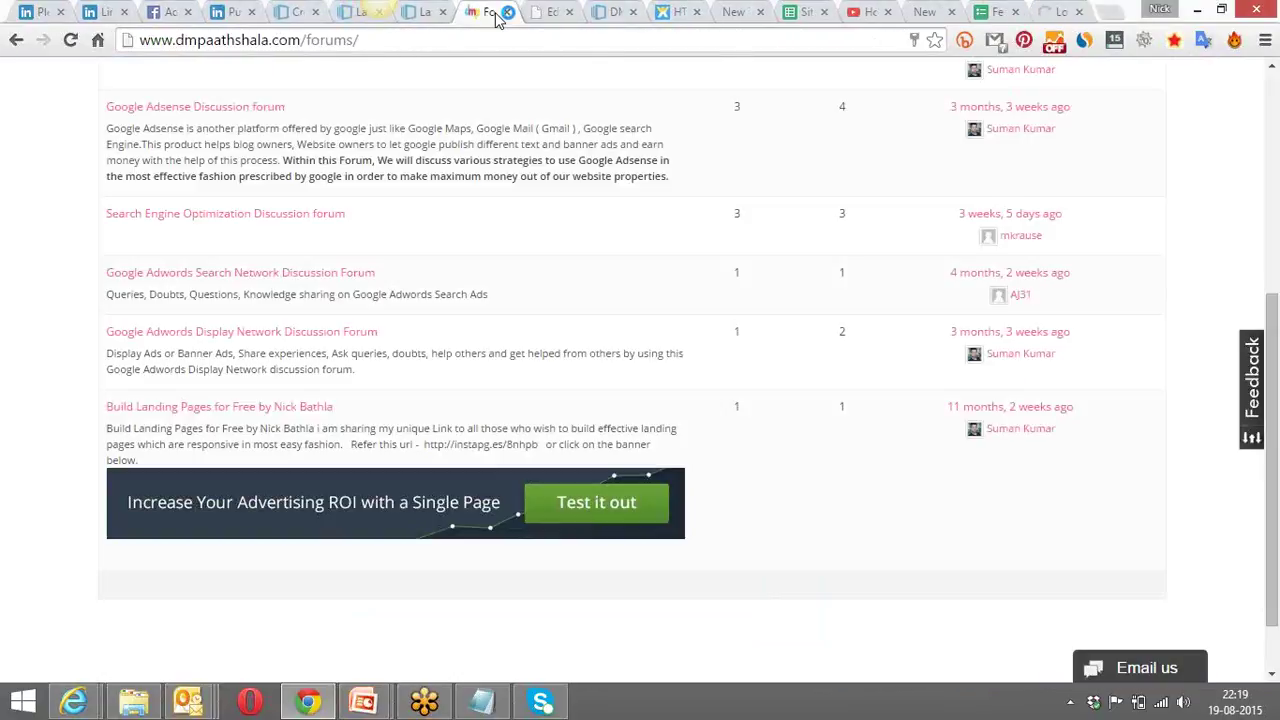
click(507, 13)
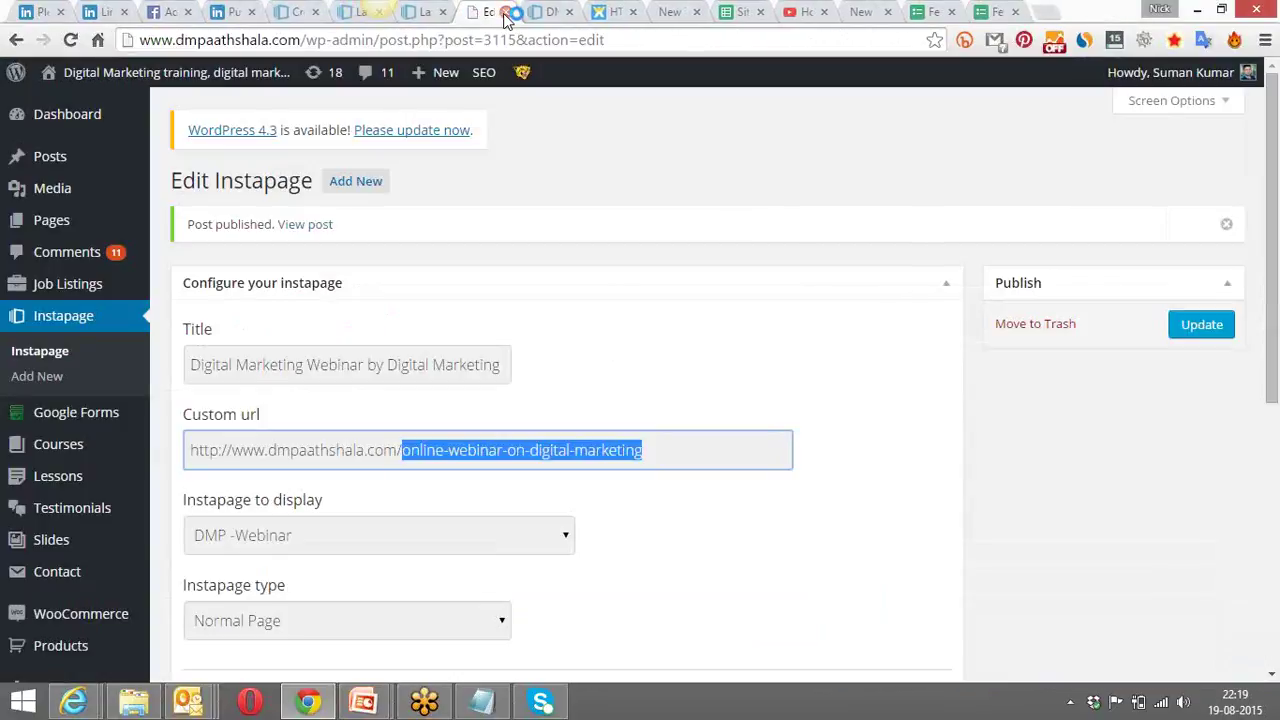
click(507, 13)
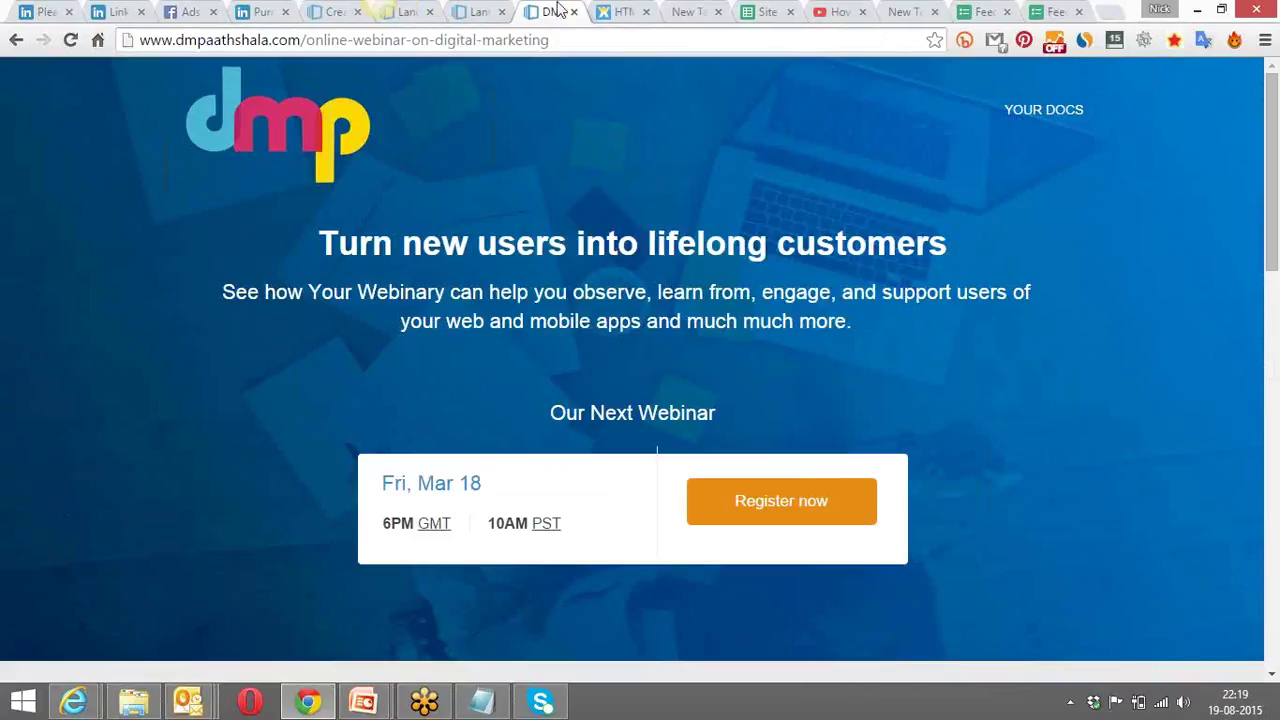
click(607, 12)
click(646, 12)
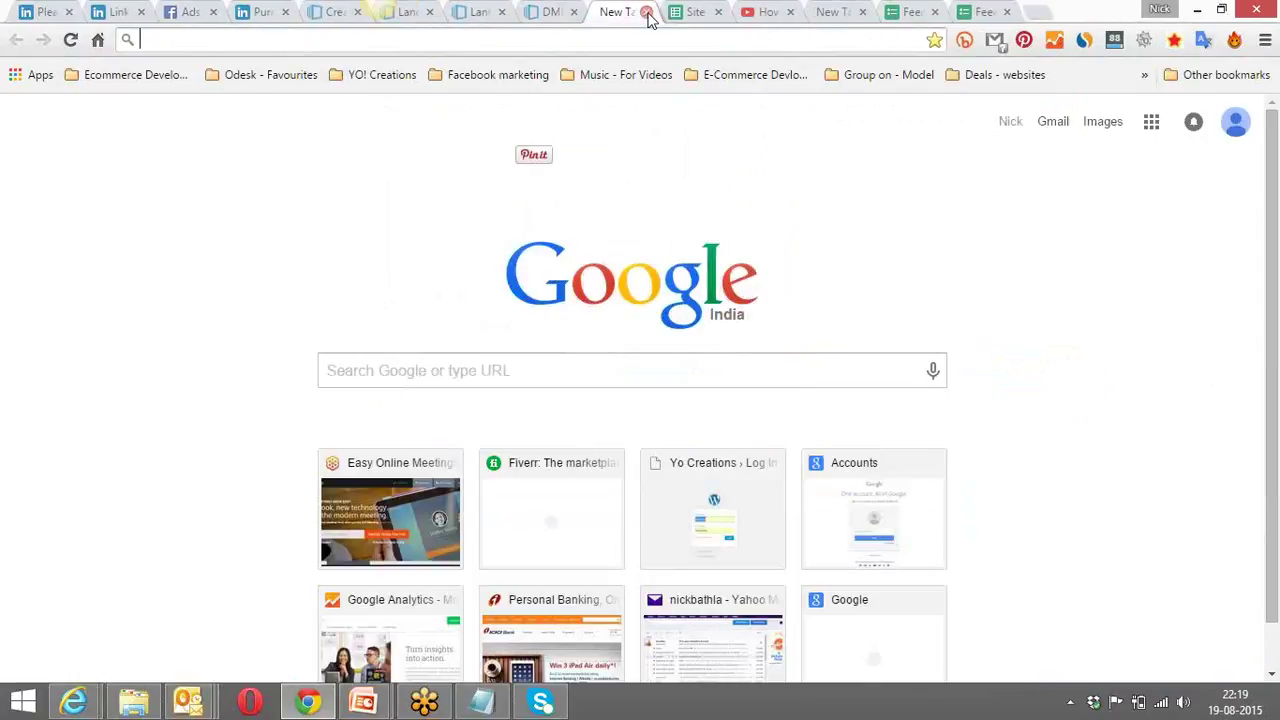
click(646, 12)
click(646, 12)
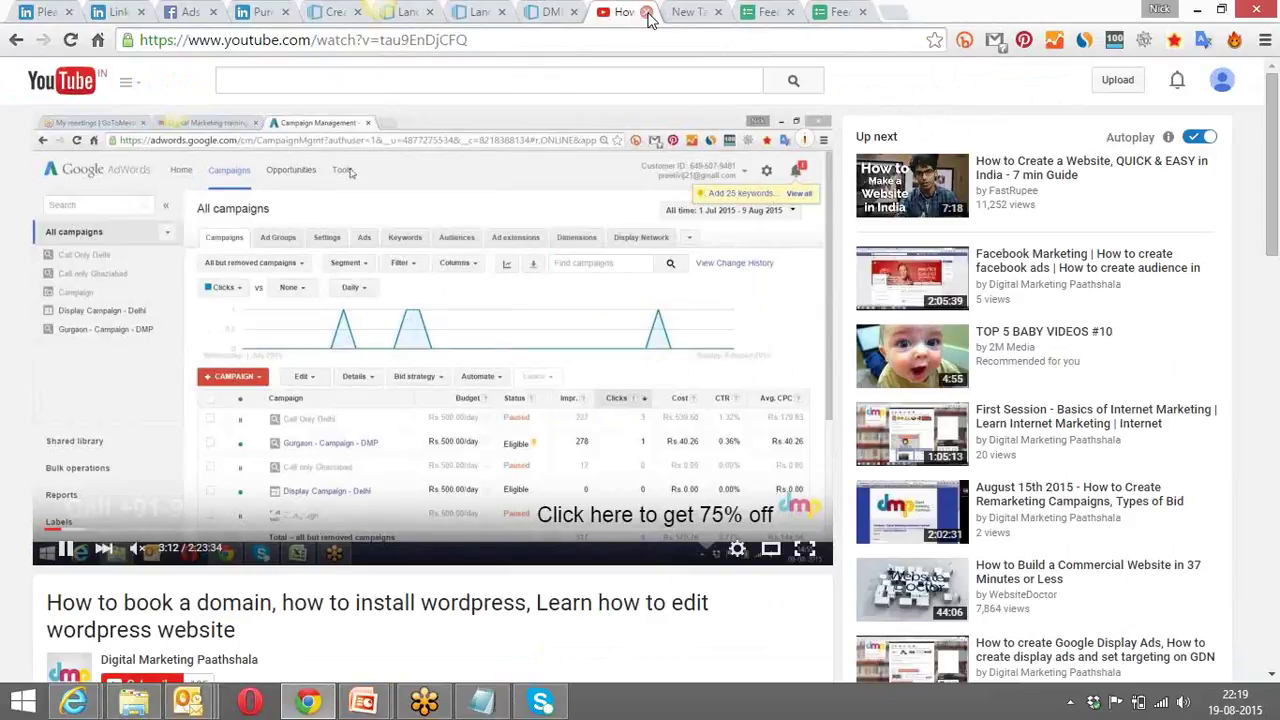
Step: Go back to the feedback form and scroll to its contact, rating and comments fields
click(630, 517)
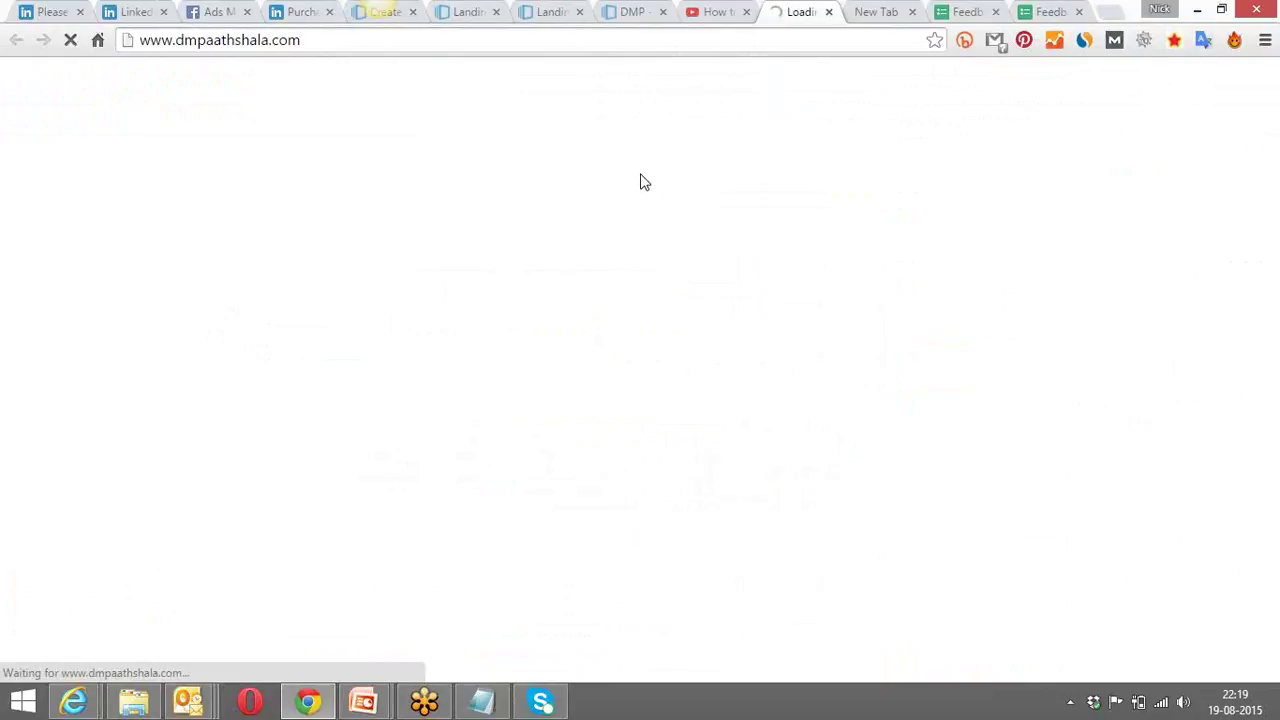
click(1038, 10)
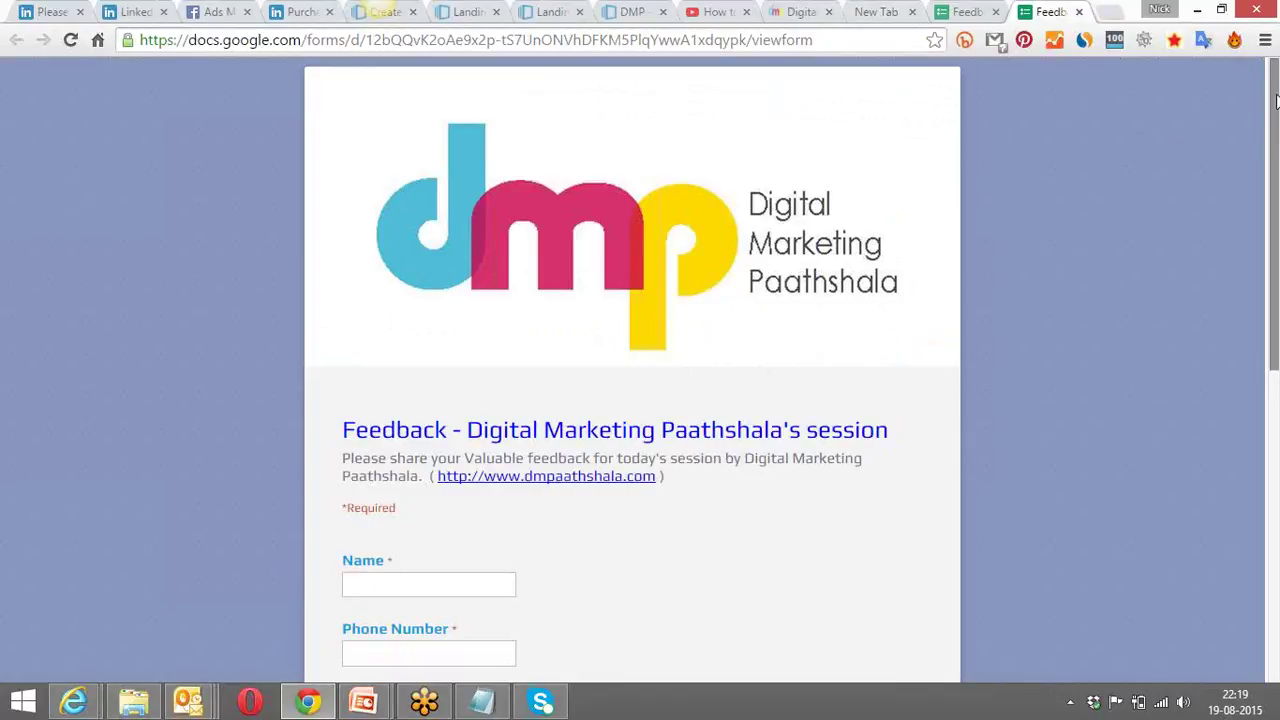
drag(1268, 100, 1276, 258)
drag(1277, 265, 1277, 292)
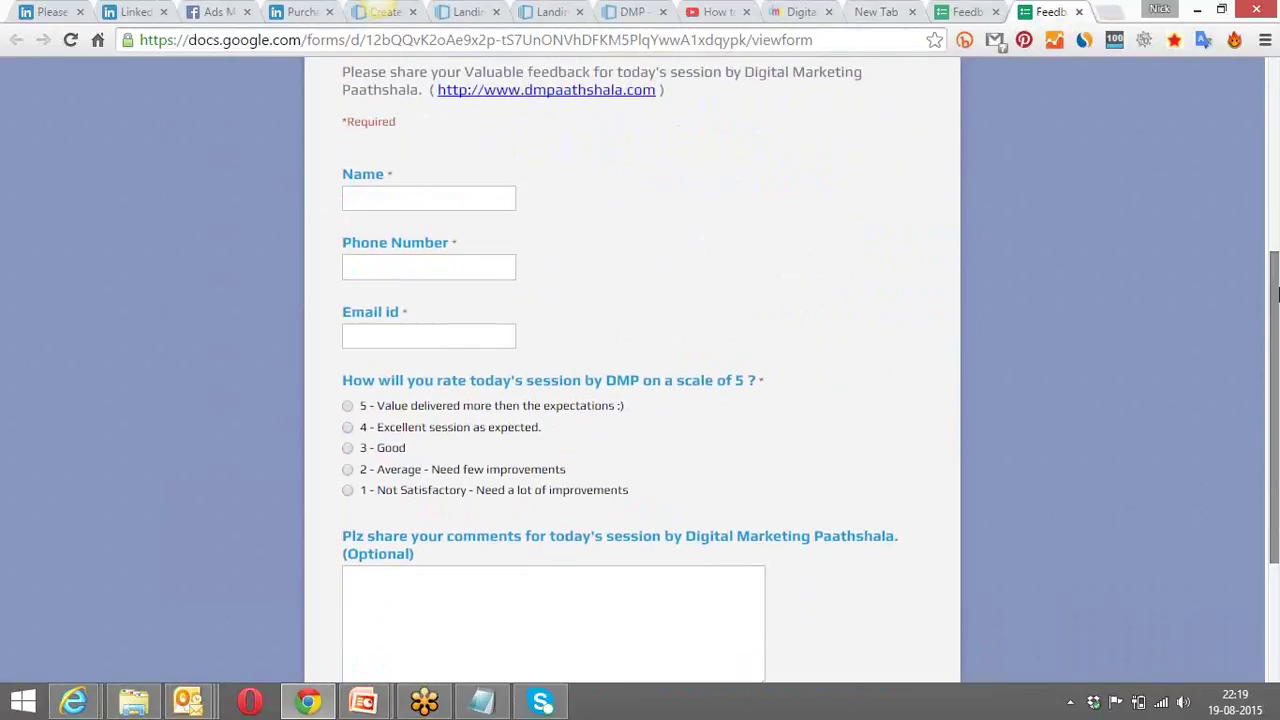